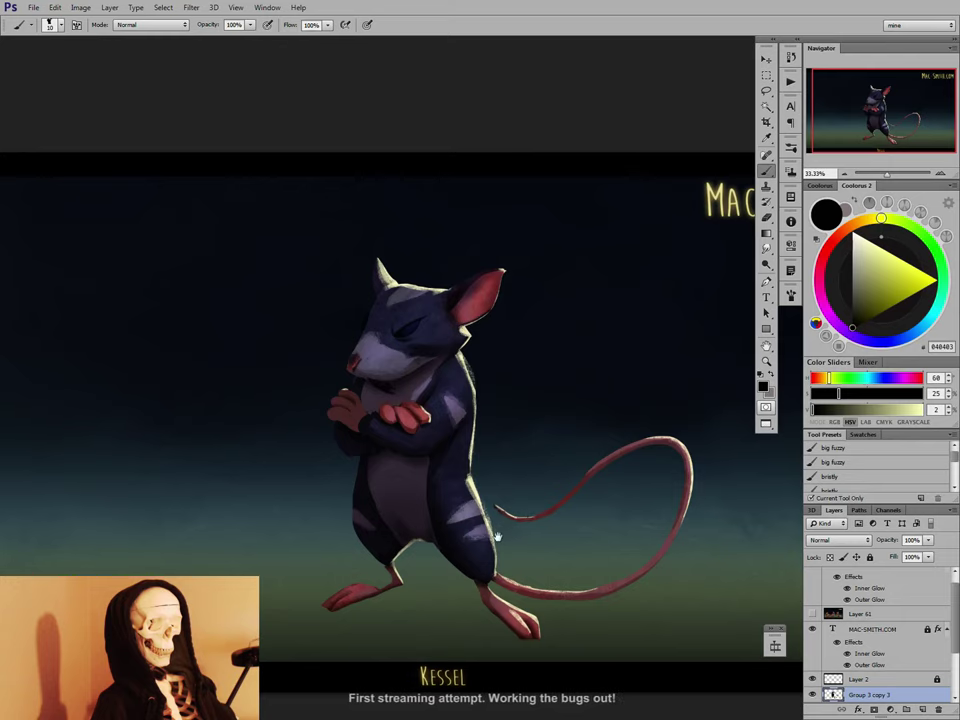
# Examine the painted rat as a whole and its head up close.
pyautogui.moveTo(498, 537)
pyautogui.mouseDown()
pyautogui.moveTo(505, 528)
pyautogui.moveTo(494, 549)
pyautogui.mouseUp()
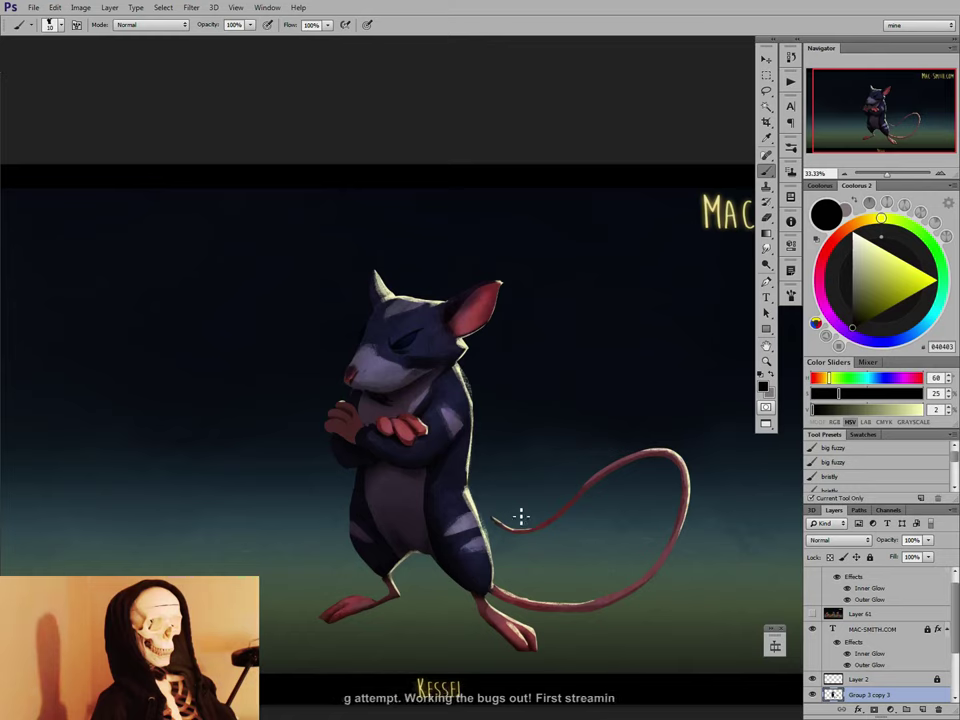
pyautogui.moveTo(510, 528); pyautogui.dragTo(490, 563)
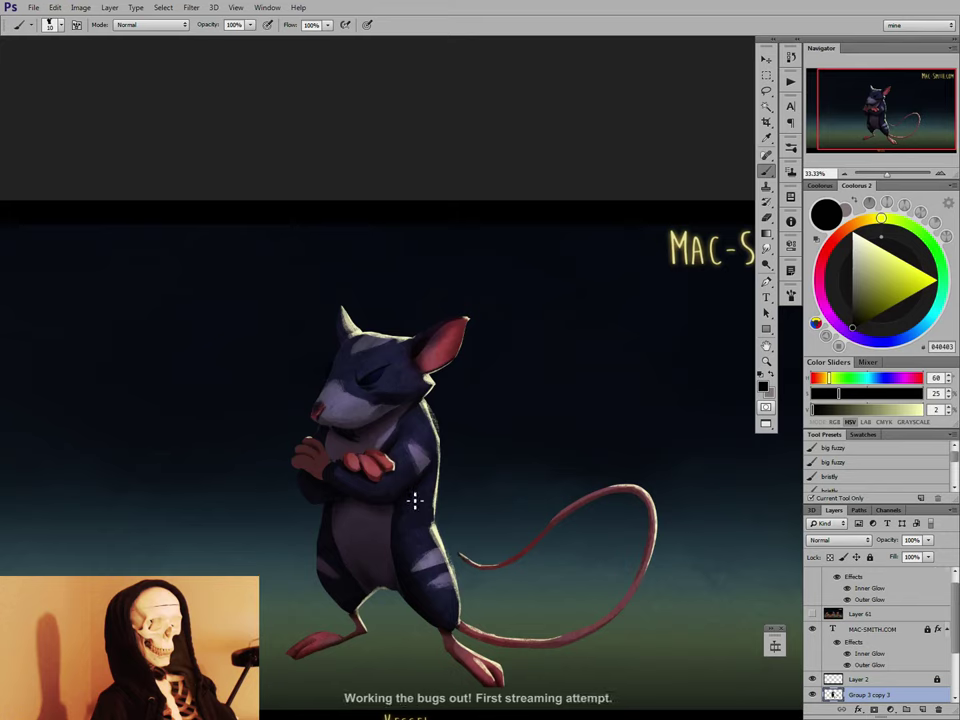
pyautogui.click(765, 171)
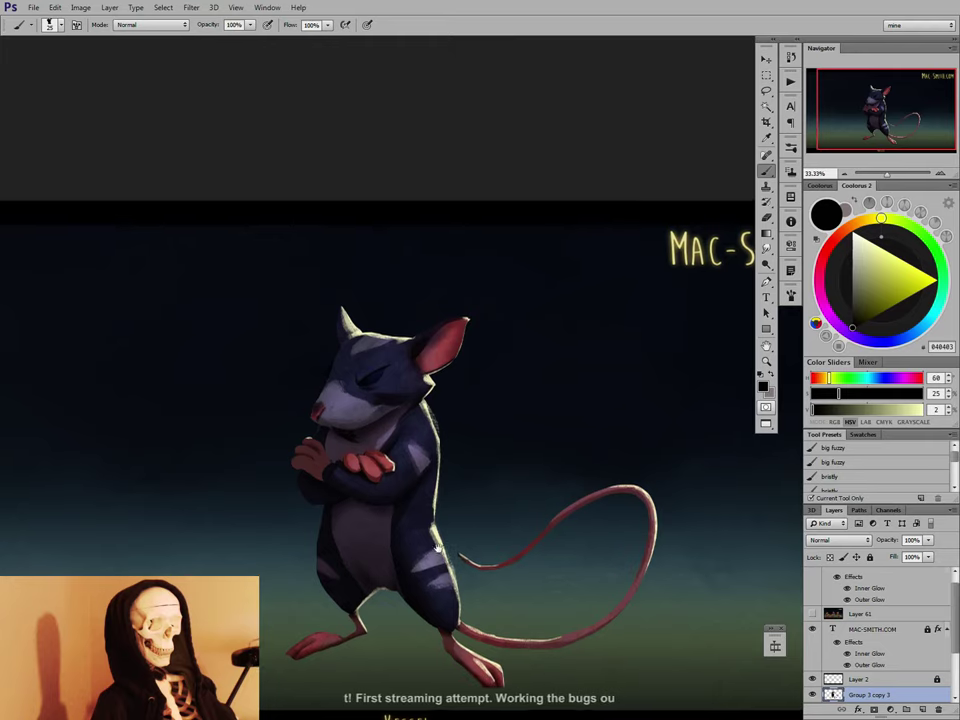
pyautogui.moveTo(438, 535); pyautogui.dragTo(476, 537)
pyautogui.click(939, 174)
pyautogui.click(939, 174)
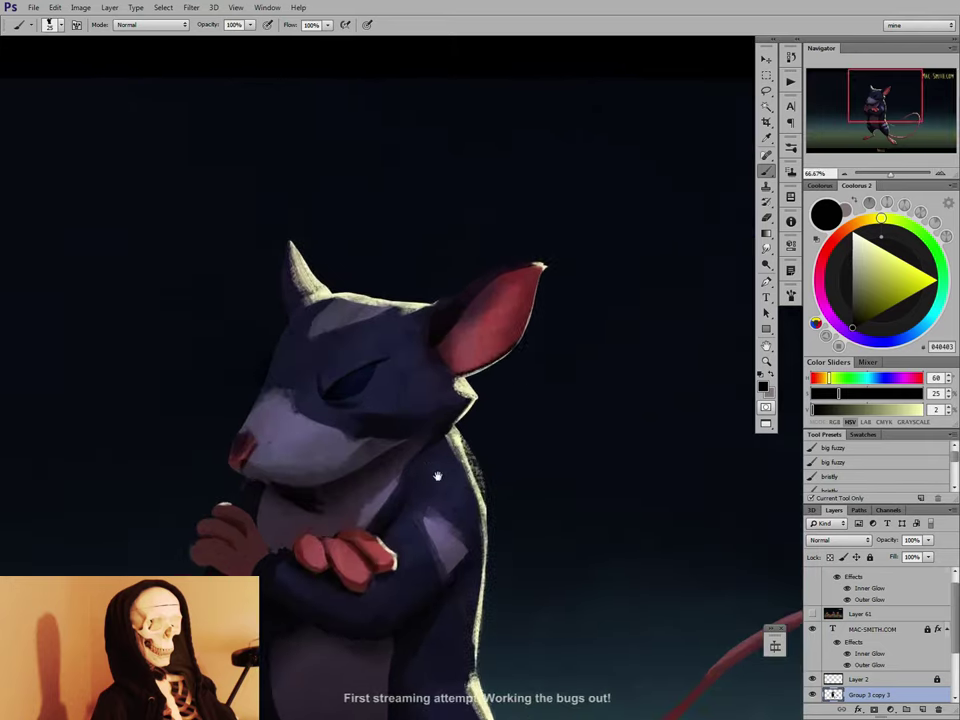
pyautogui.moveTo(429, 465); pyautogui.dragTo(558, 528)
pyautogui.hotkey('ctrl', '+')
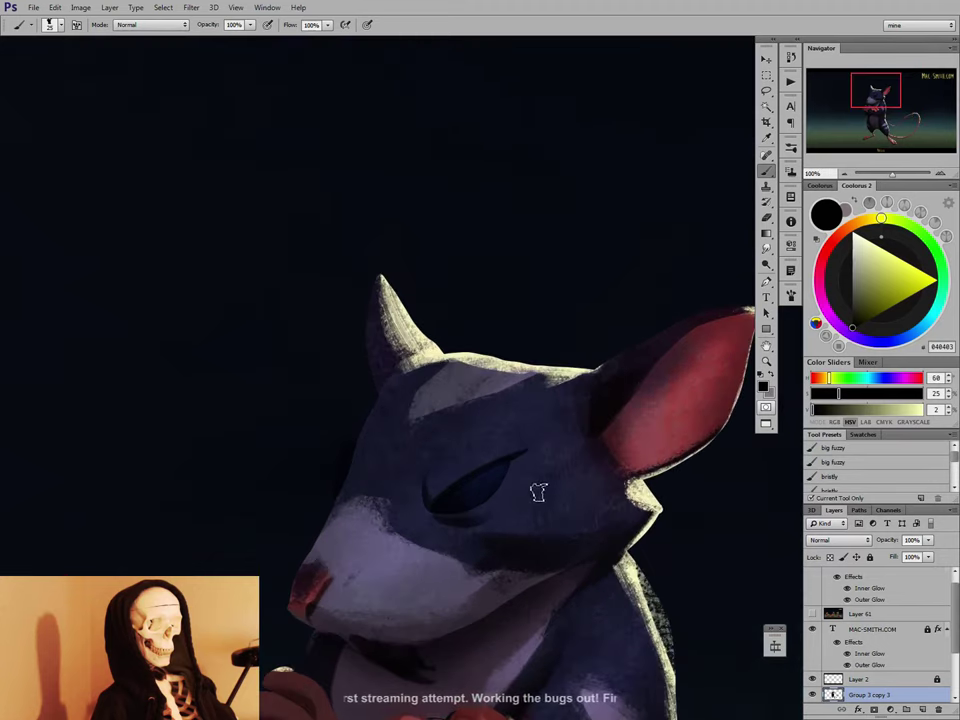
pyautogui.click(845, 174)
pyautogui.click(845, 174)
pyautogui.click(845, 174)
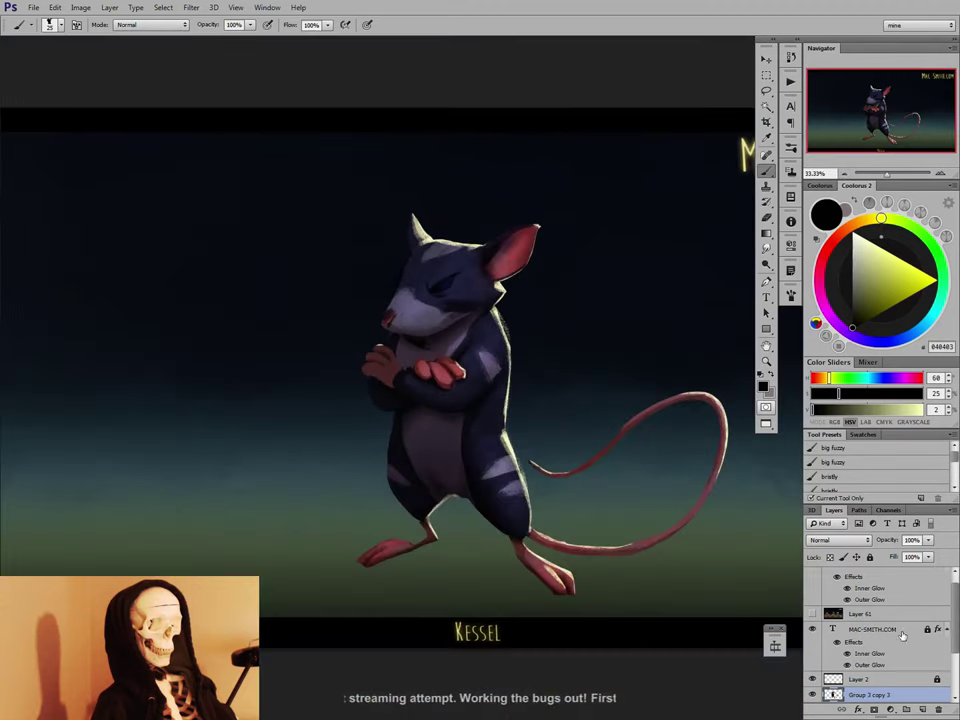
# Move Layer 91 copy out of Group 3 copy 2 to just below Group 3 copy 3 and make it visible.
pyautogui.moveTo(954, 617); pyautogui.dragTo(955, 645)
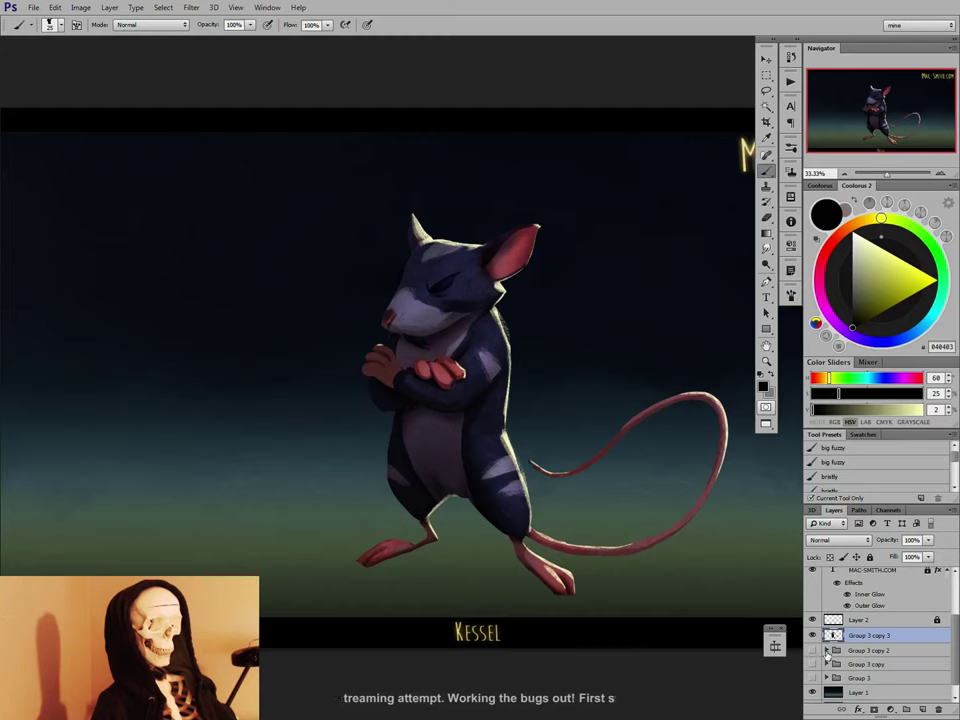
pyautogui.click(826, 651)
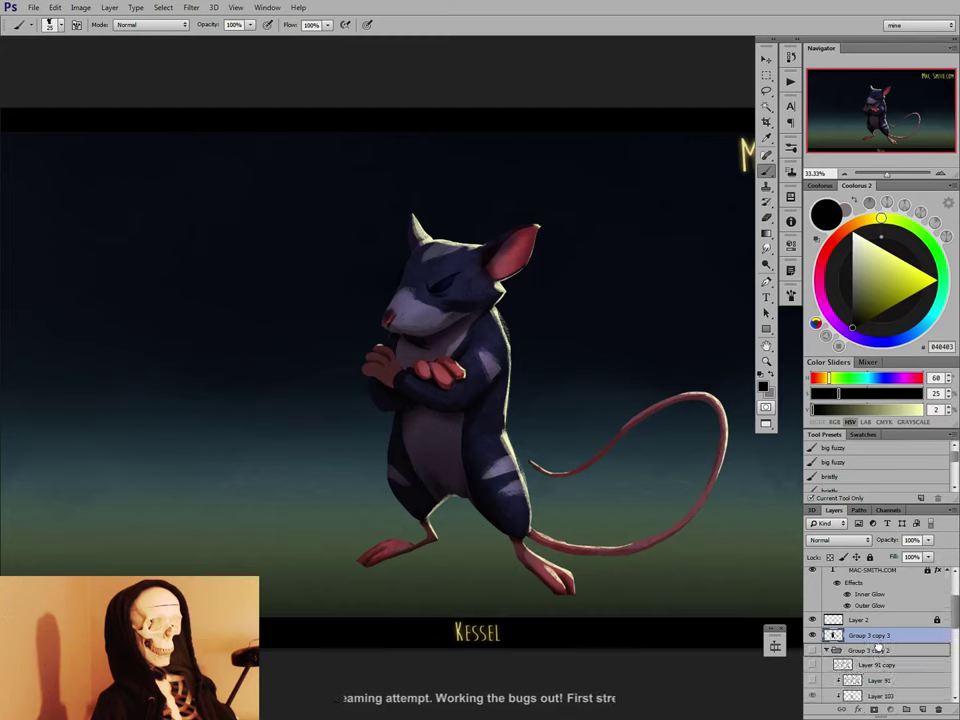
pyautogui.moveTo(877, 645); pyautogui.dragTo(873, 645)
pyautogui.click(812, 652)
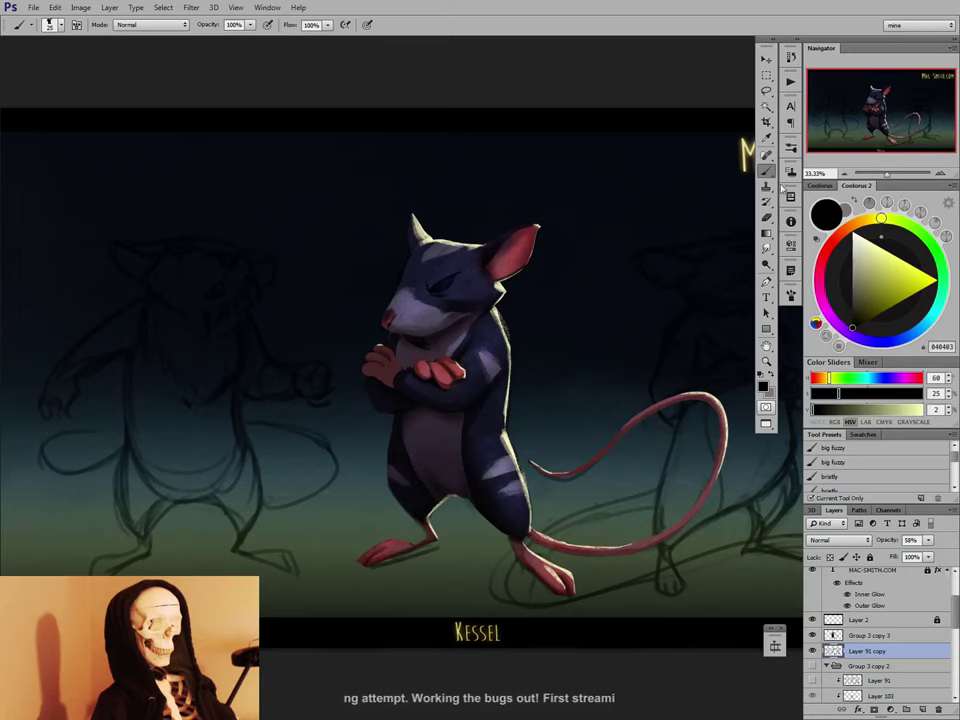
# Erase the Layer 91 copy sketch lines around the rat's tail and feet with a textured eraser at 138 px.
pyautogui.hotkey('ctrl', '-')
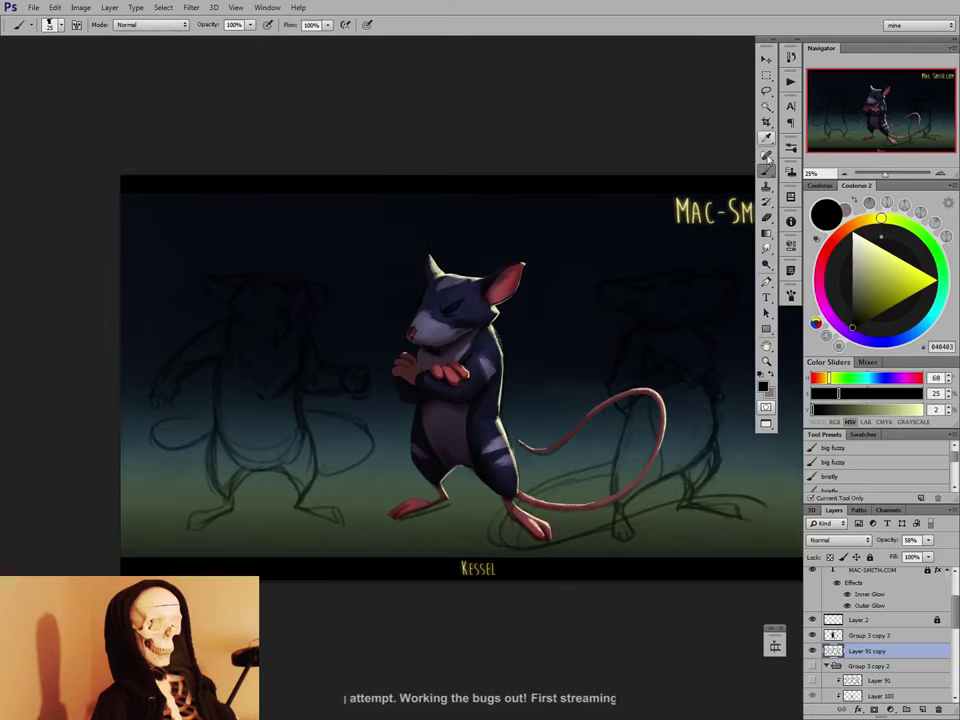
pyautogui.press('e')
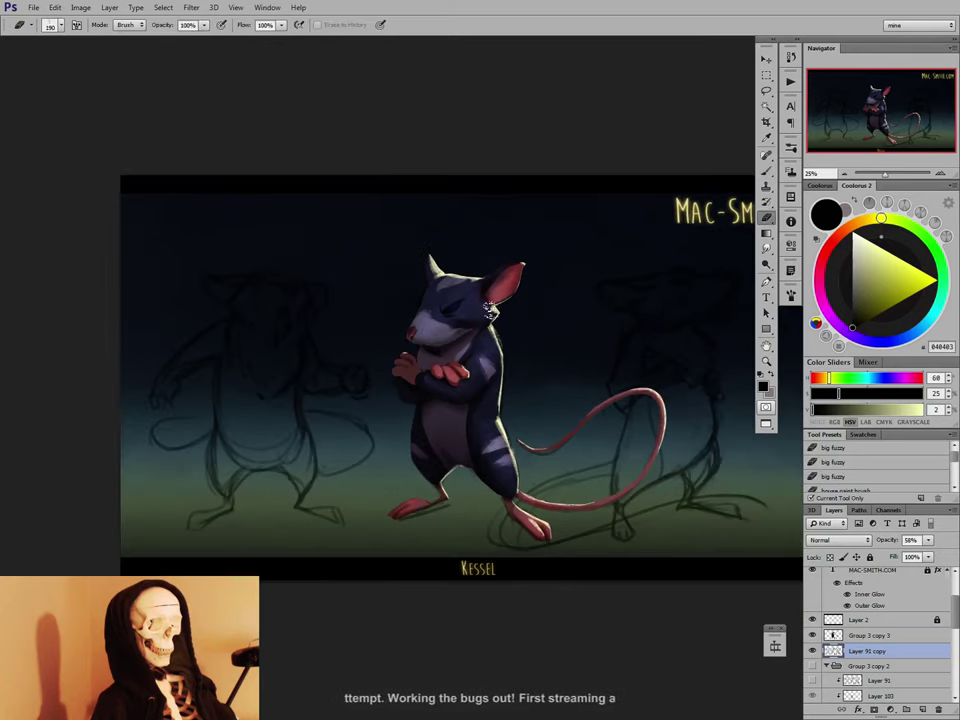
pyautogui.rightClick(378, 262)
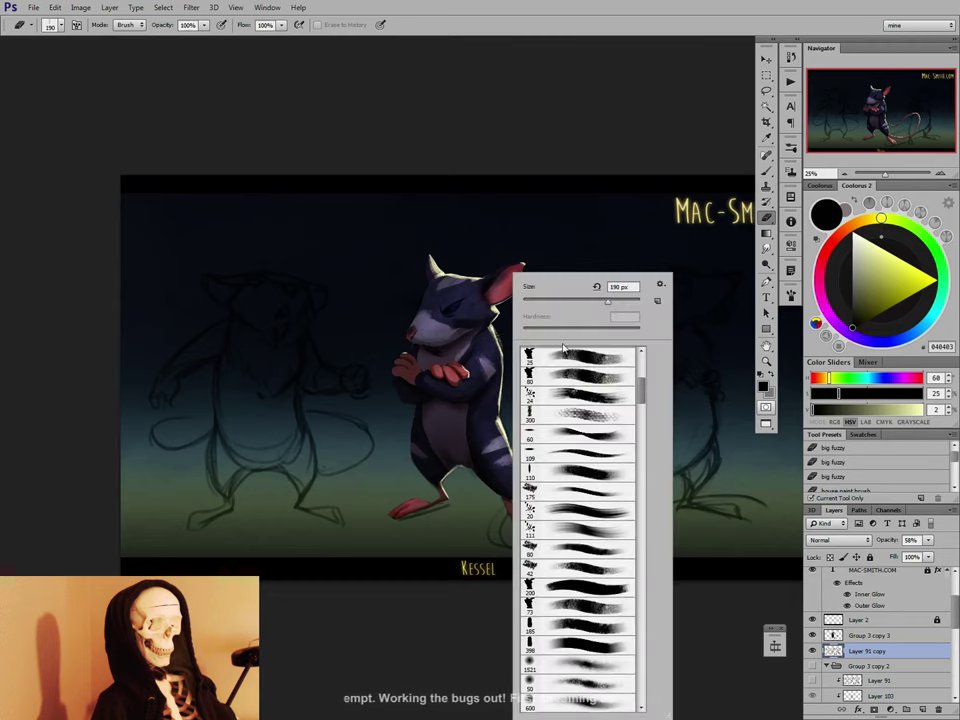
pyautogui.click(577, 602)
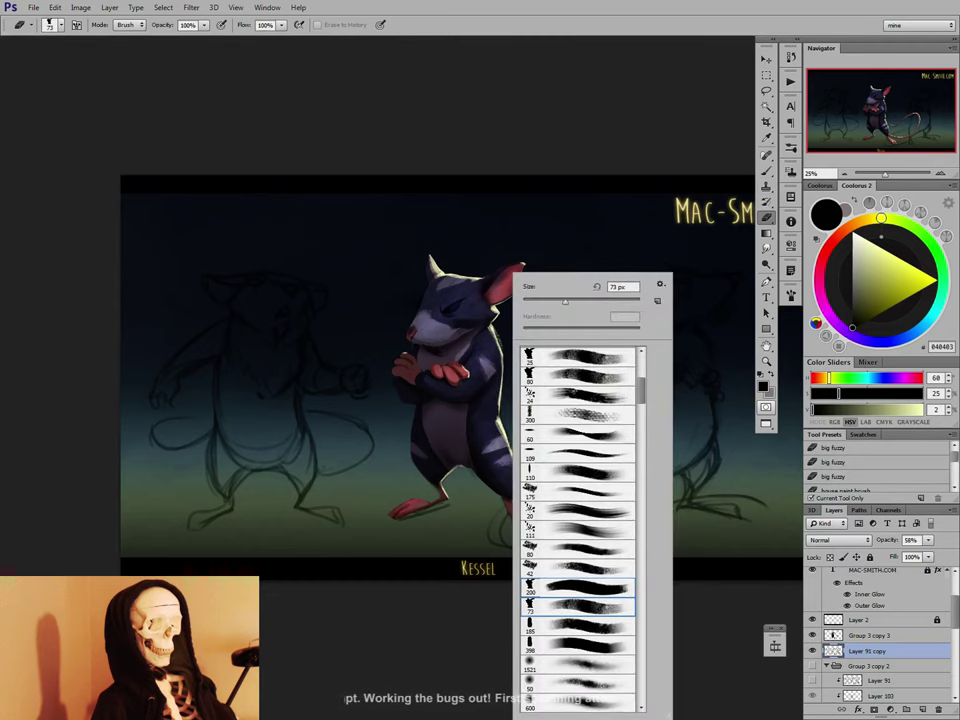
pyautogui.doubleClick(582, 356)
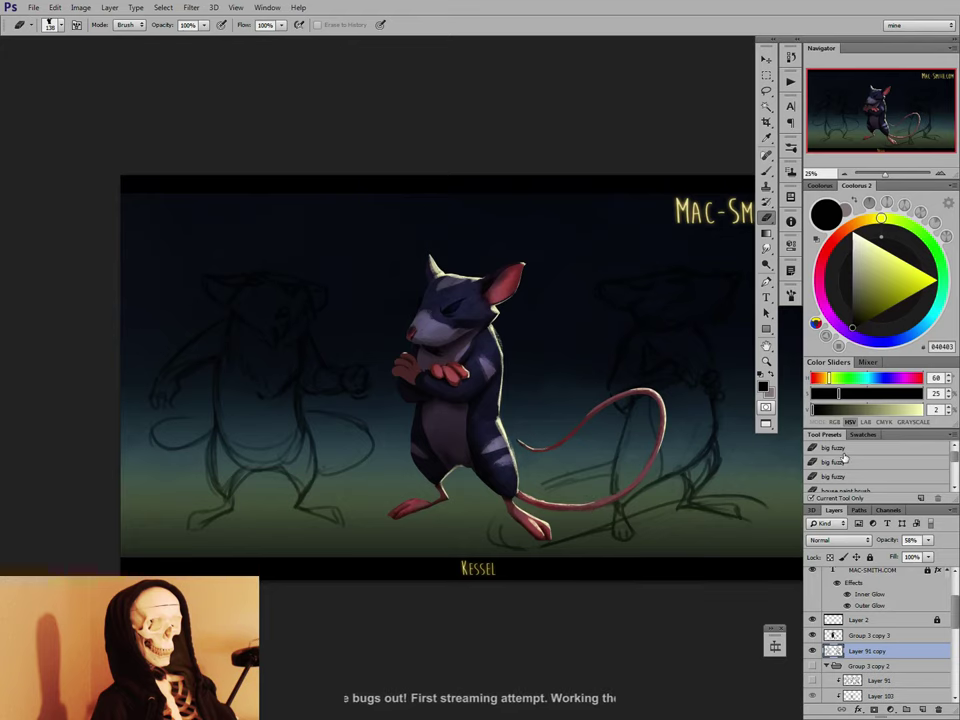
# Compare the painting with and without the sketch, leave Layer 91 copy hidden, and select the Group 3 copy 3 layer.
pyautogui.moveTo(561, 489); pyautogui.dragTo(504, 542)
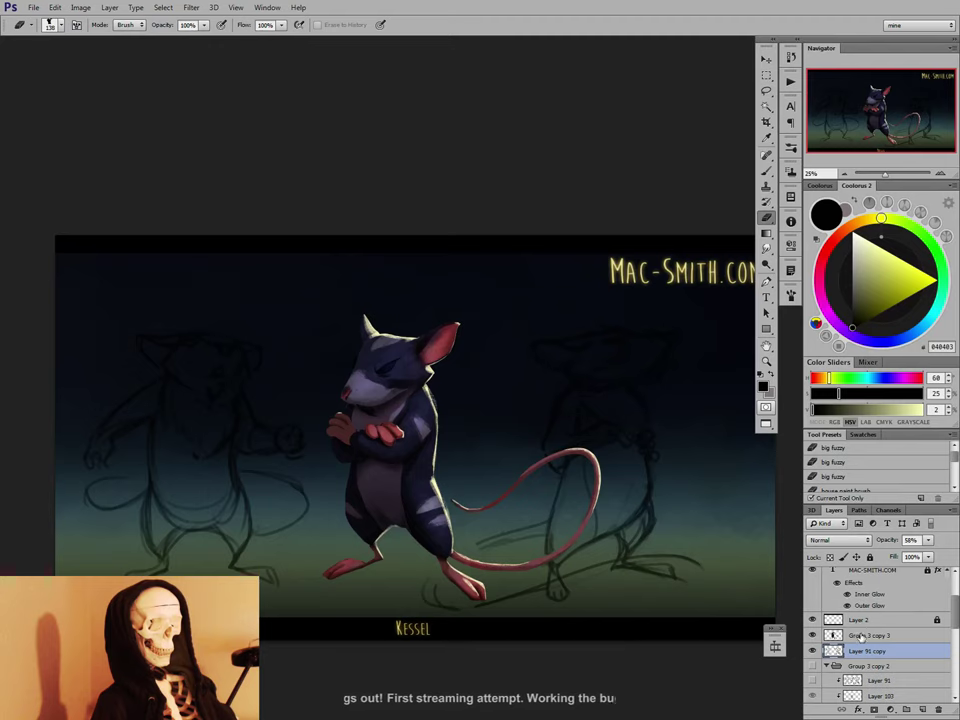
pyautogui.click(812, 651)
pyautogui.click(812, 651)
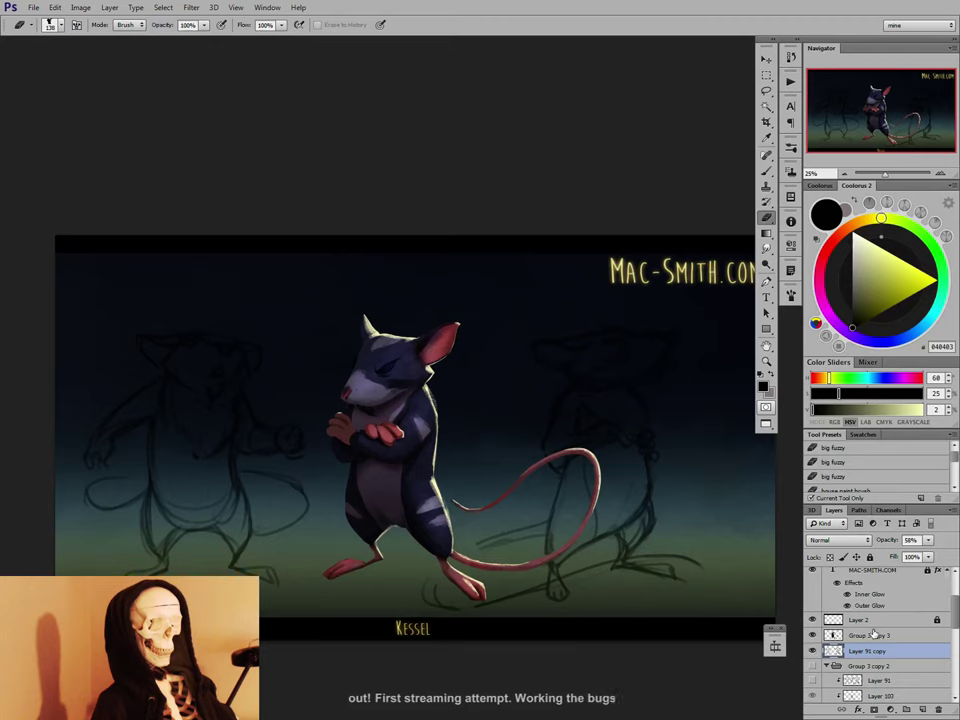
pyautogui.click(812, 651)
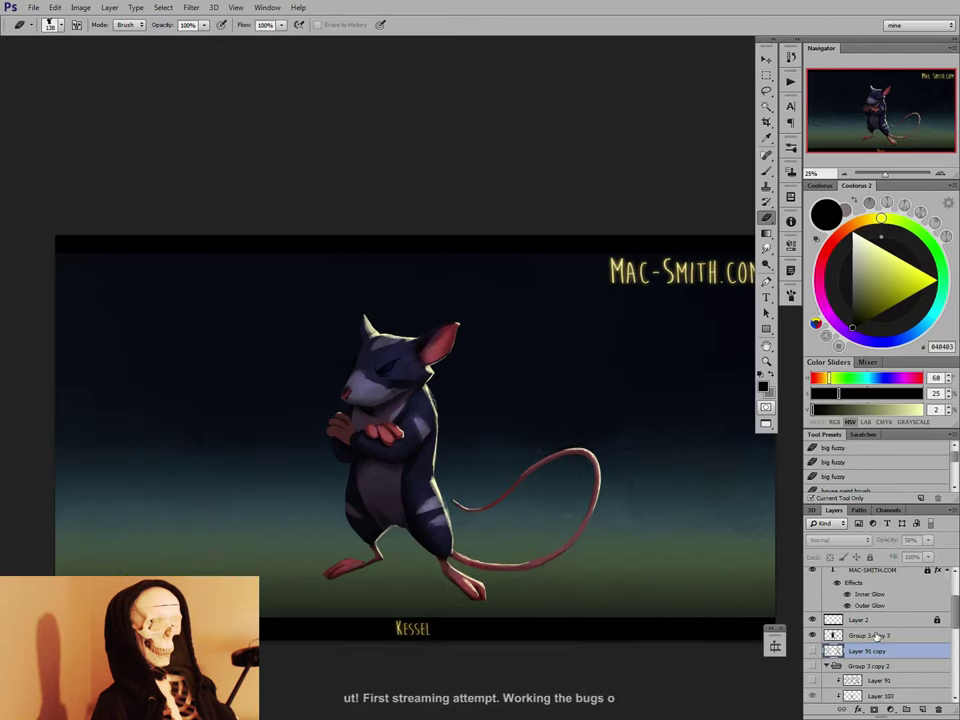
pyautogui.click(868, 635)
# Paint small pale blue highlights (C1D0FF) in both of the rat's eyes with a brush of about 8 px.
pyautogui.hotkey('ctrl', '+')
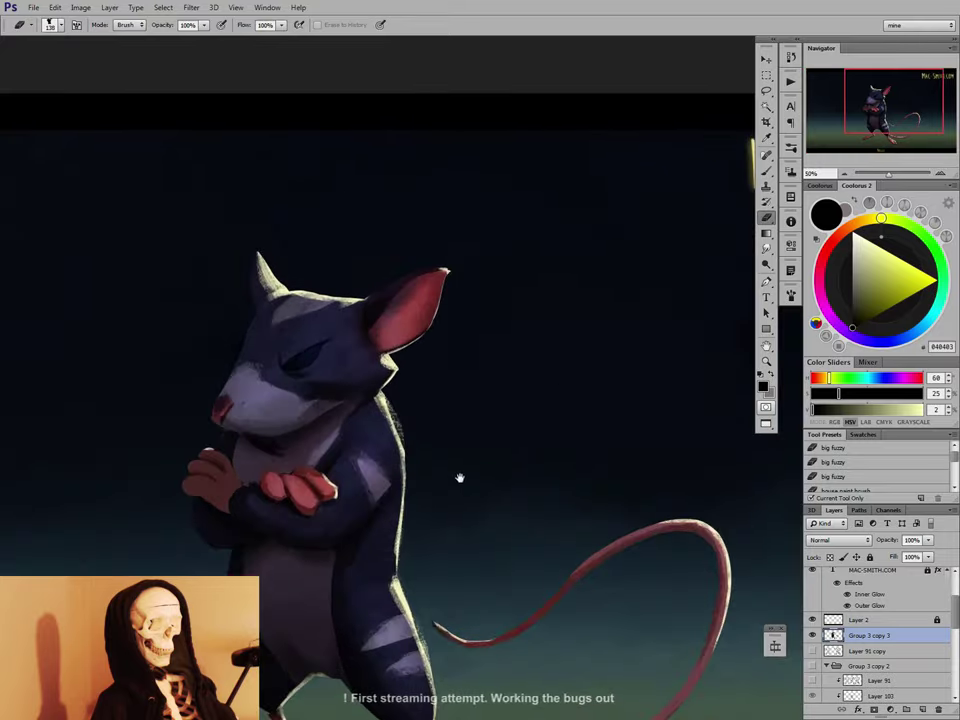
pyautogui.moveTo(456, 463); pyautogui.dragTo(581, 466)
pyautogui.press('r')
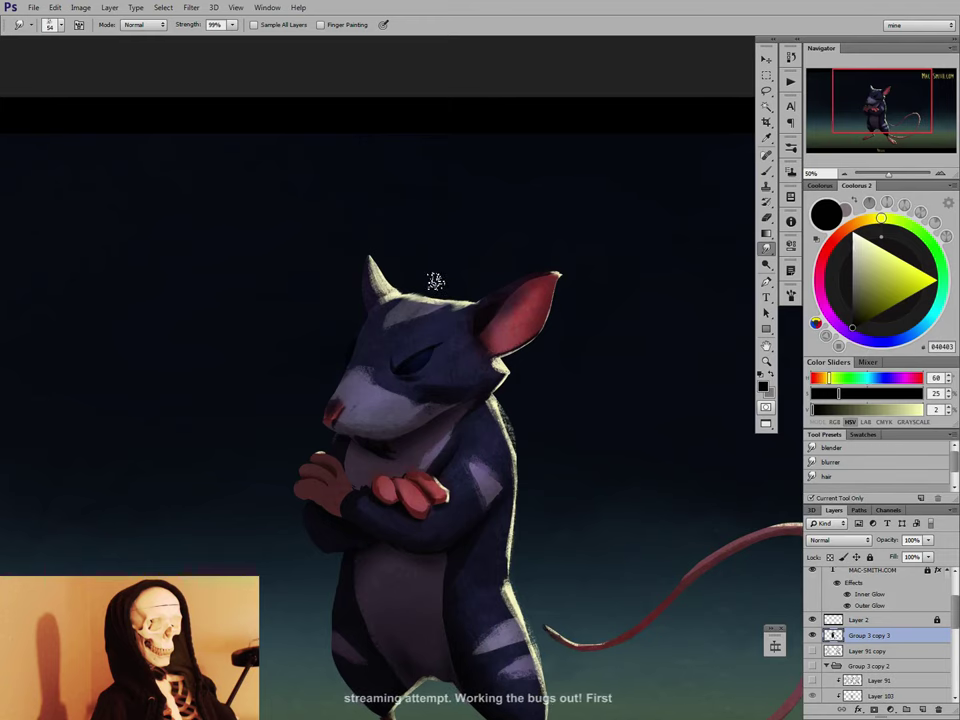
pyautogui.press('b')
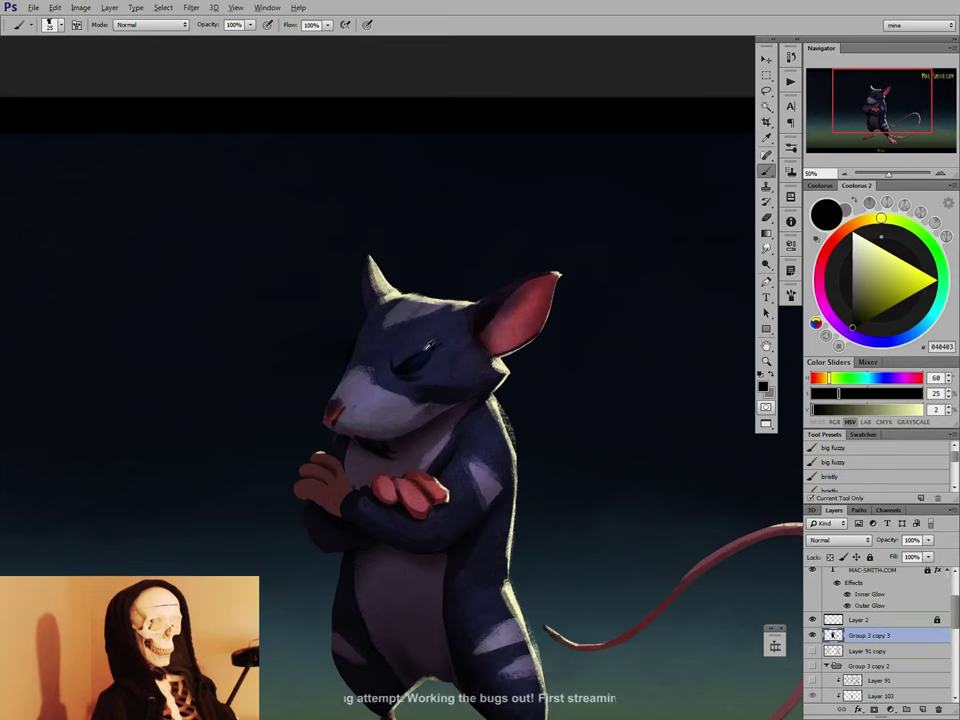
pyautogui.keyDown('alt'); pyautogui.click(364, 347); pyautogui.keyUp('alt')
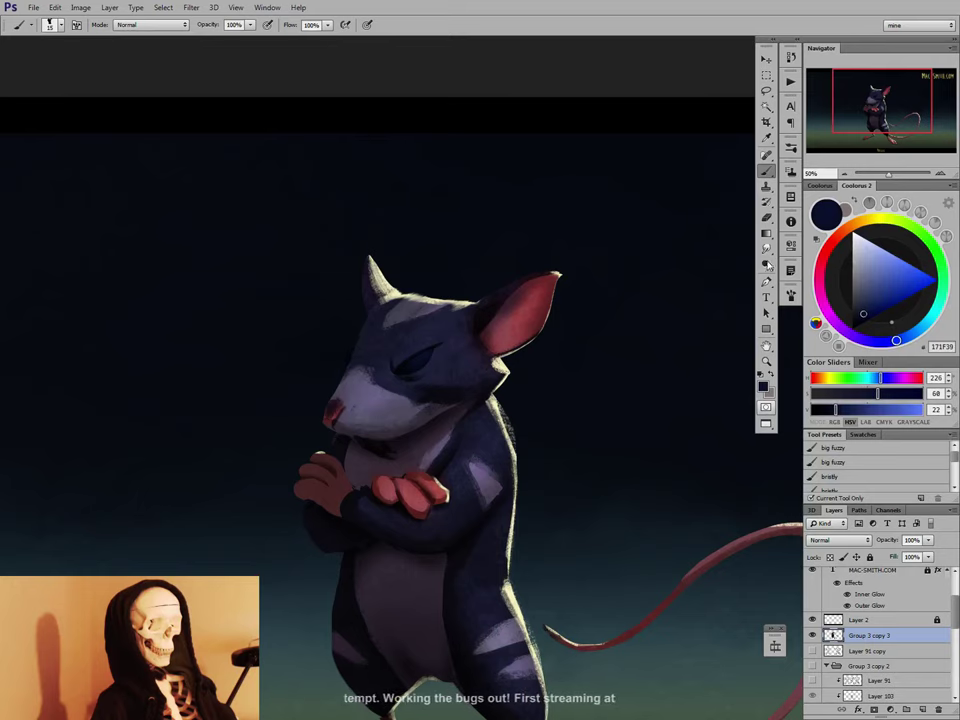
pyautogui.click(873, 243)
pyautogui.press('[')
pyautogui.press('[')
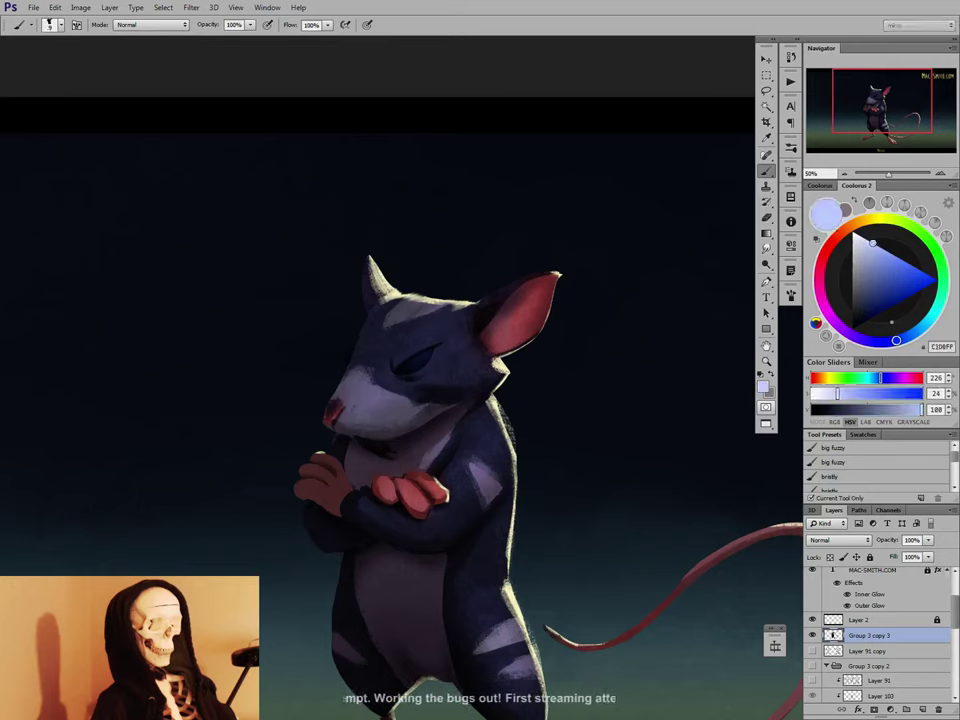
pyautogui.click(415, 364)
pyautogui.press('[')
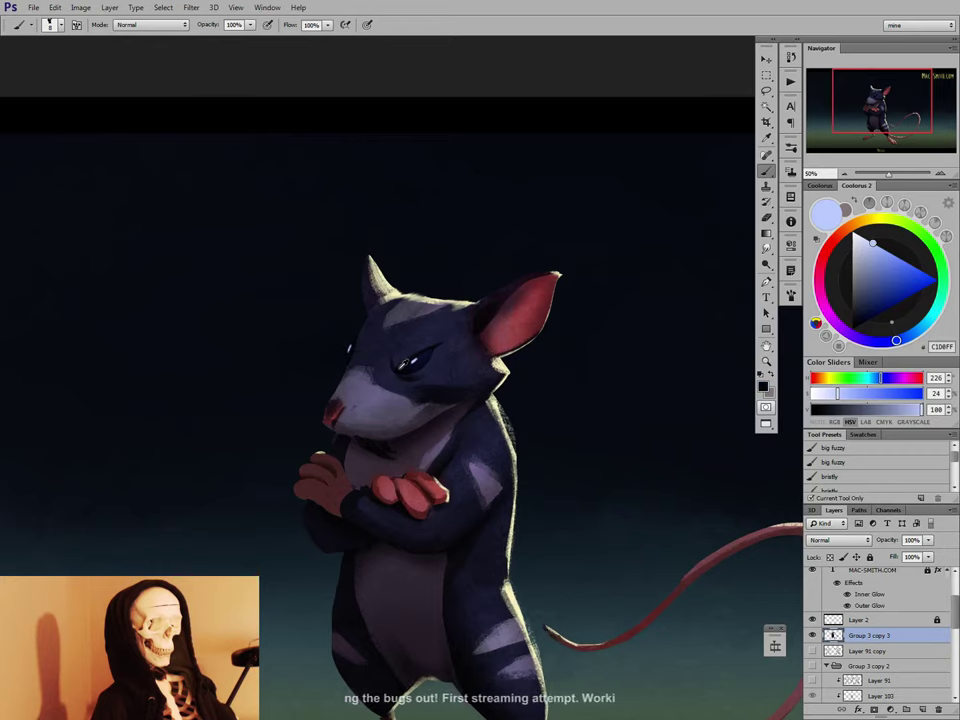
# Darken the rat's near eye around its highlight with near-black 03040A, using a brush of up to 15 px.
pyautogui.keyDown('alt'); pyautogui.click(408, 374); pyautogui.keyUp('alt')
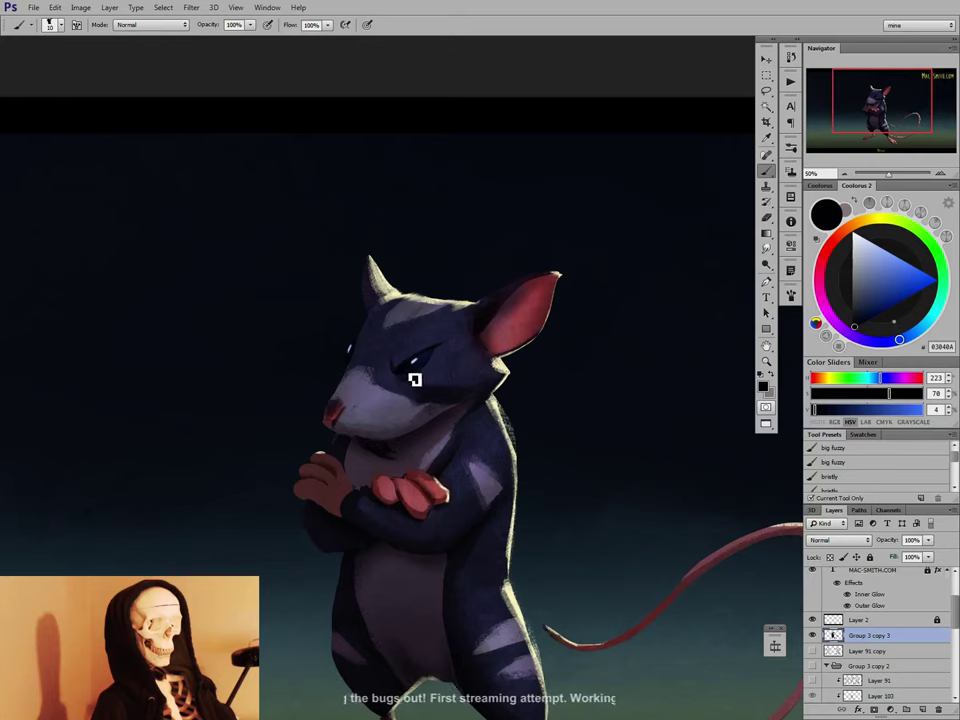
pyautogui.press(']')
pyautogui.press(']')
pyautogui.press(']')
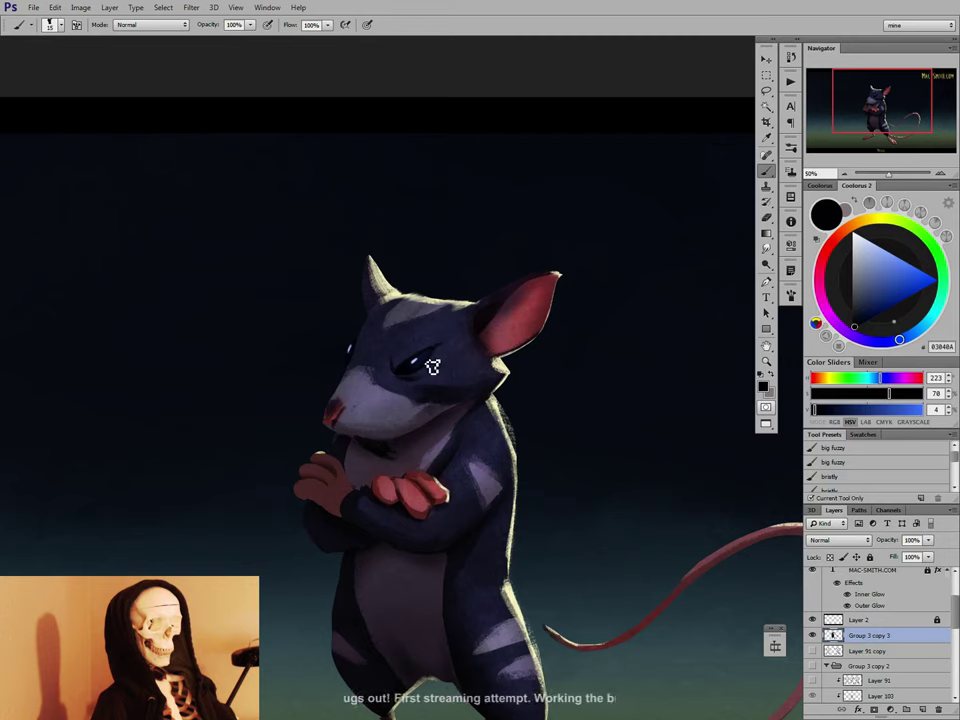
# Shade the area around the rat's near eye with dark blue tones, using the soft round brush reduced to 30 px.
pyautogui.rightClick(422, 364)
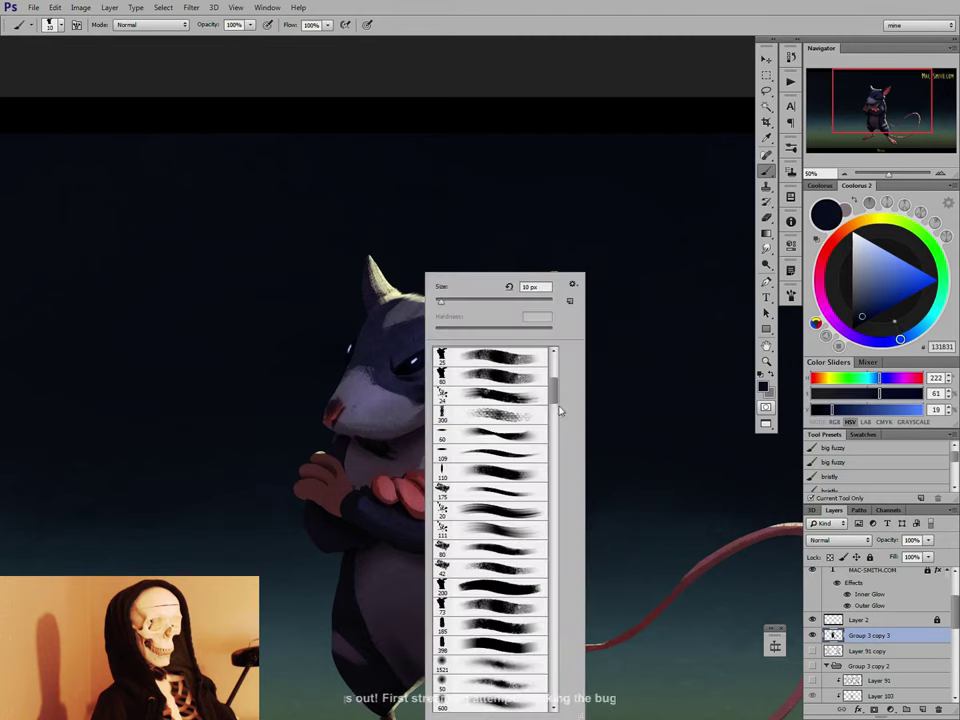
pyautogui.moveTo(555, 398); pyautogui.dragTo(555, 354)
pyautogui.click(494, 484)
pyautogui.click(405, 360)
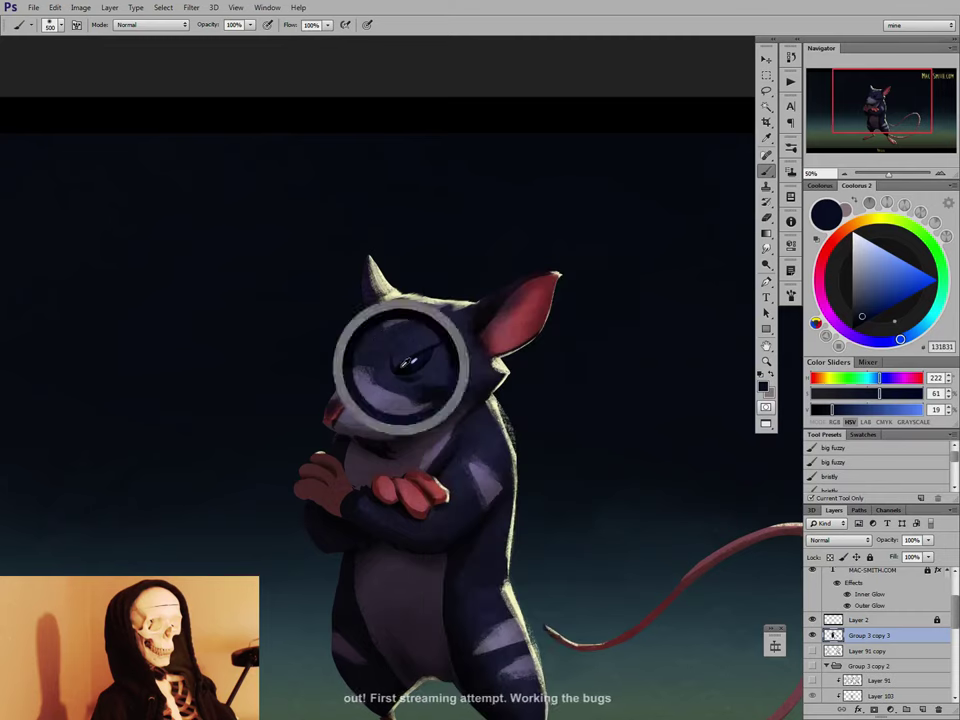
pyautogui.press('[')
pyautogui.press('[')
pyautogui.press('[')
pyautogui.press('[')
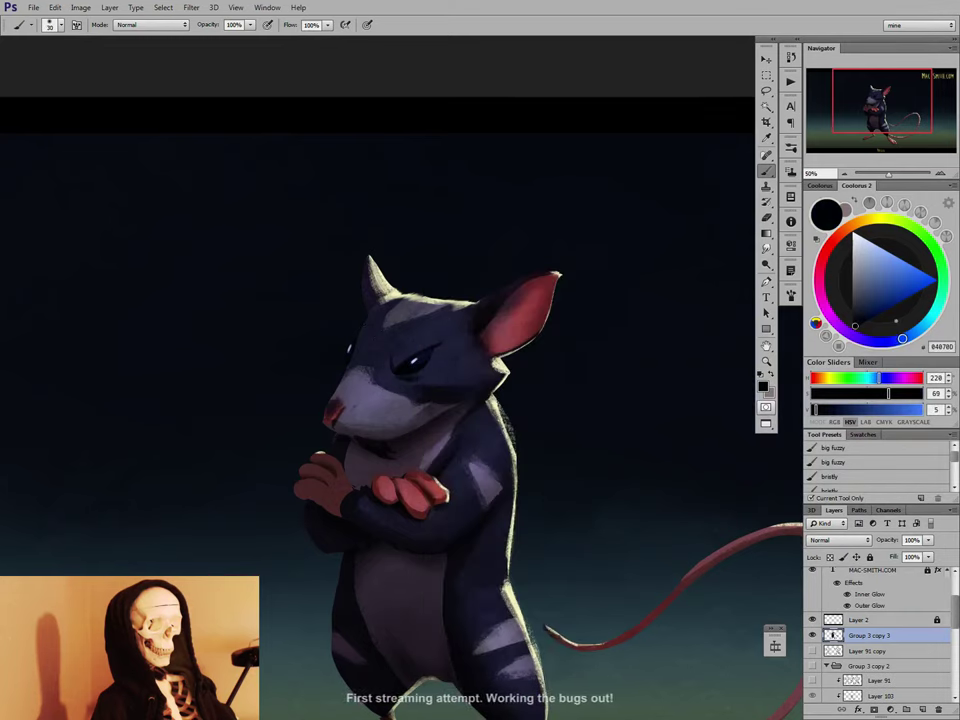
# Rework the fur on the bridge of the rat's snout with the 24 px textured brush reduced to 15 px.
pyautogui.moveTo(497, 459); pyautogui.dragTo(539, 478)
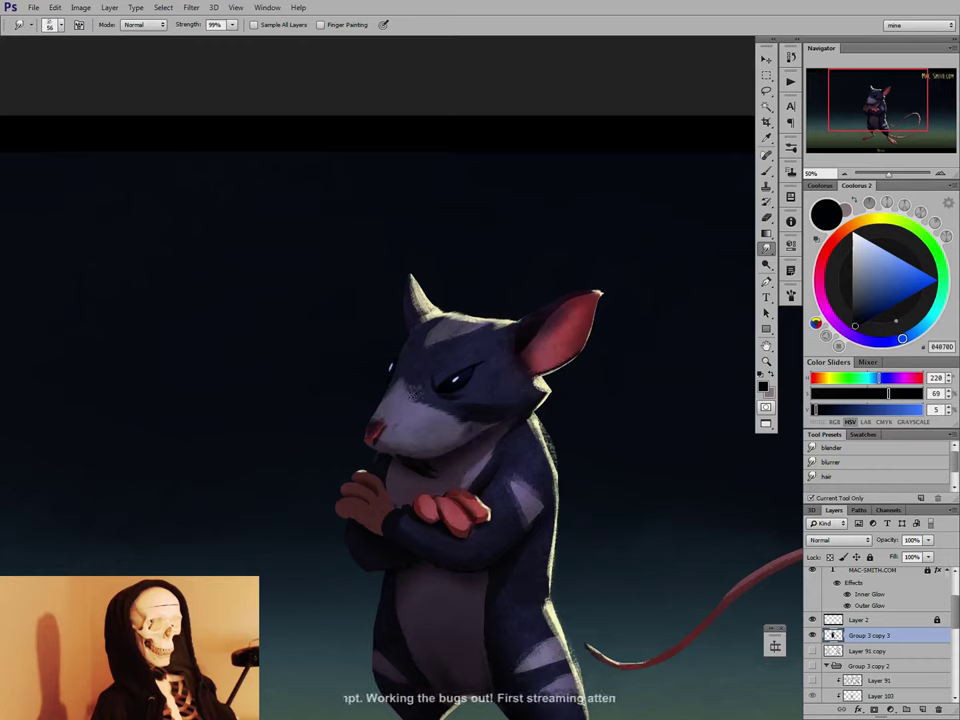
pyautogui.press('b')
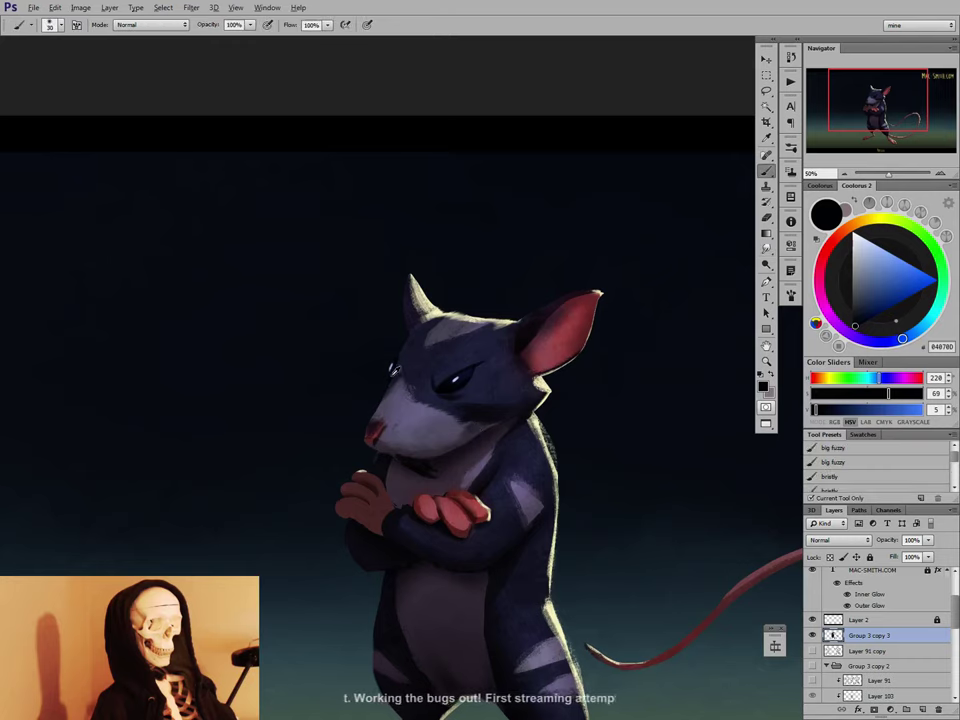
pyautogui.rightClick(407, 377)
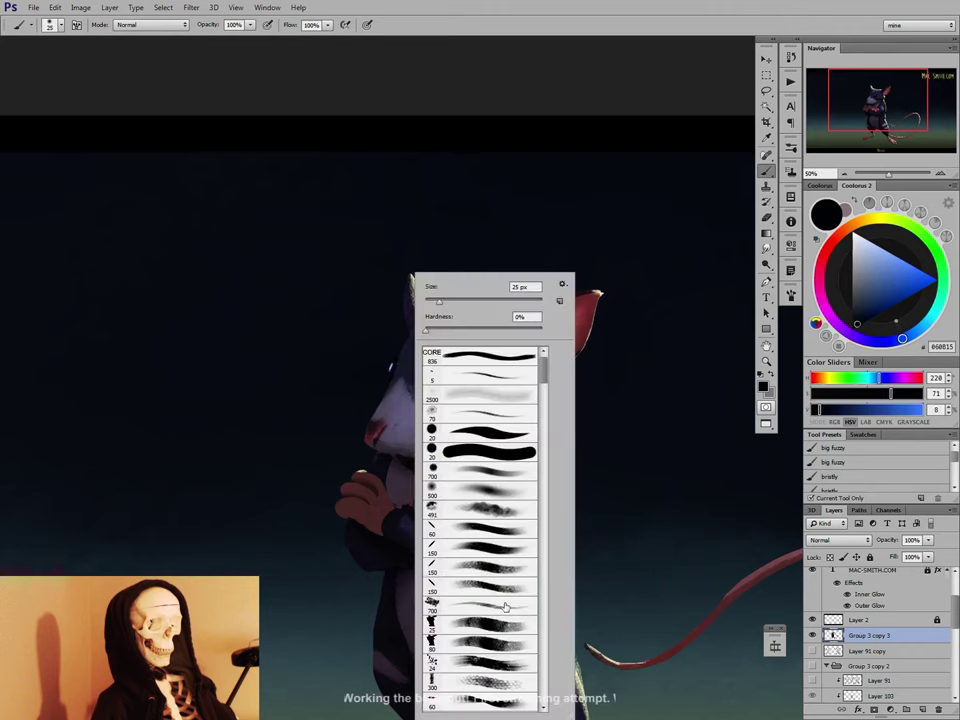
pyautogui.click(501, 658)
pyautogui.keyDown('alt'); pyautogui.click(398, 392); pyautogui.keyUp('alt')
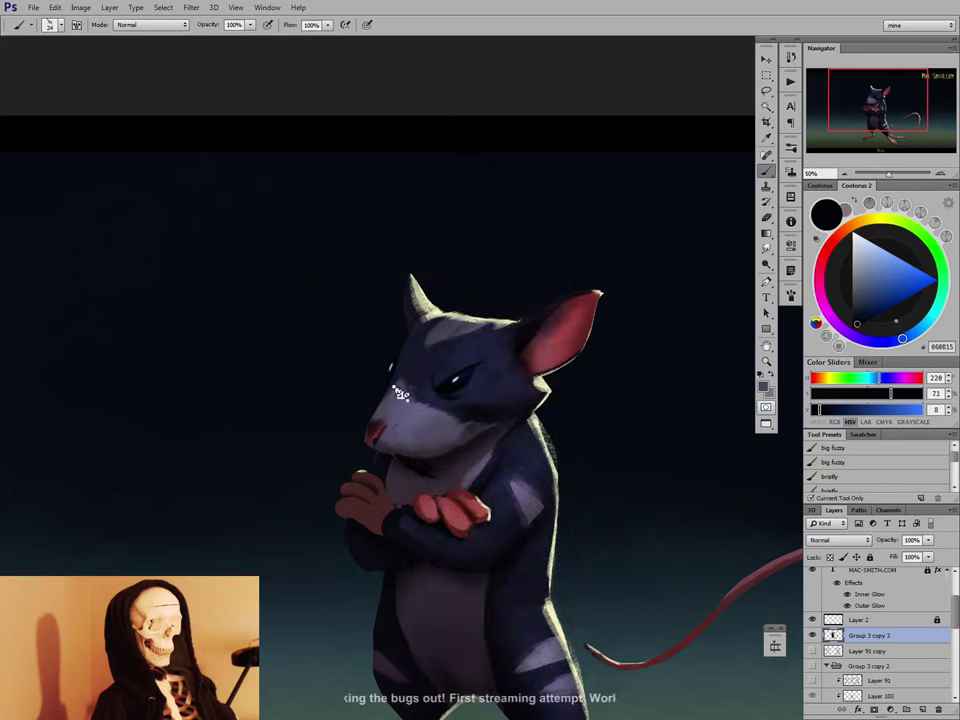
pyautogui.press('[')
pyautogui.press('[')
pyautogui.press('[')
pyautogui.press('[')
# Rework the fur on the rat's brow and forehead with dark blue 27273C, using the textured brush enlarged to 20 px.
pyautogui.keyDown('alt'); pyautogui.click(396, 369); pyautogui.keyUp('alt')
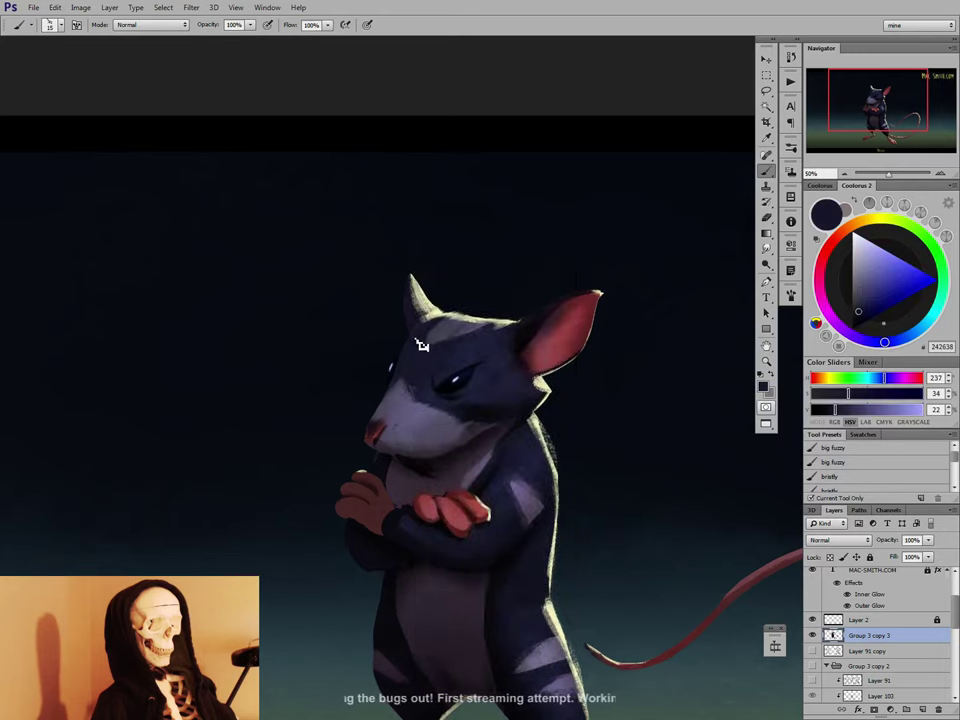
pyautogui.keyDown('alt'); pyautogui.click(458, 317); pyautogui.keyUp('alt')
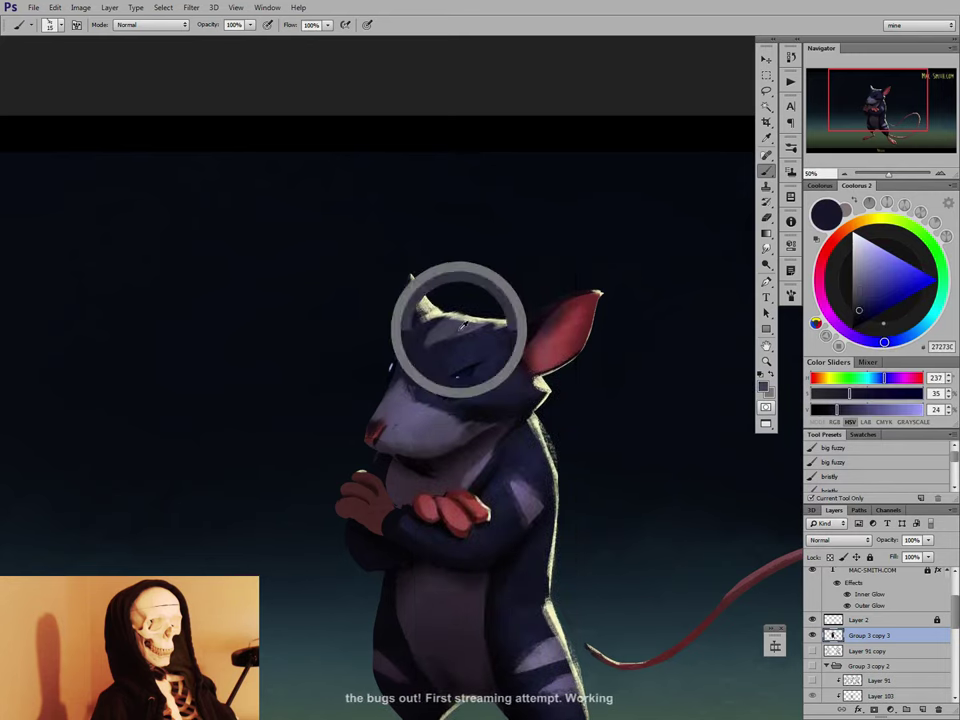
pyautogui.press(']')
pyautogui.keyDown('alt'); pyautogui.click(447, 343); pyautogui.keyUp('alt')
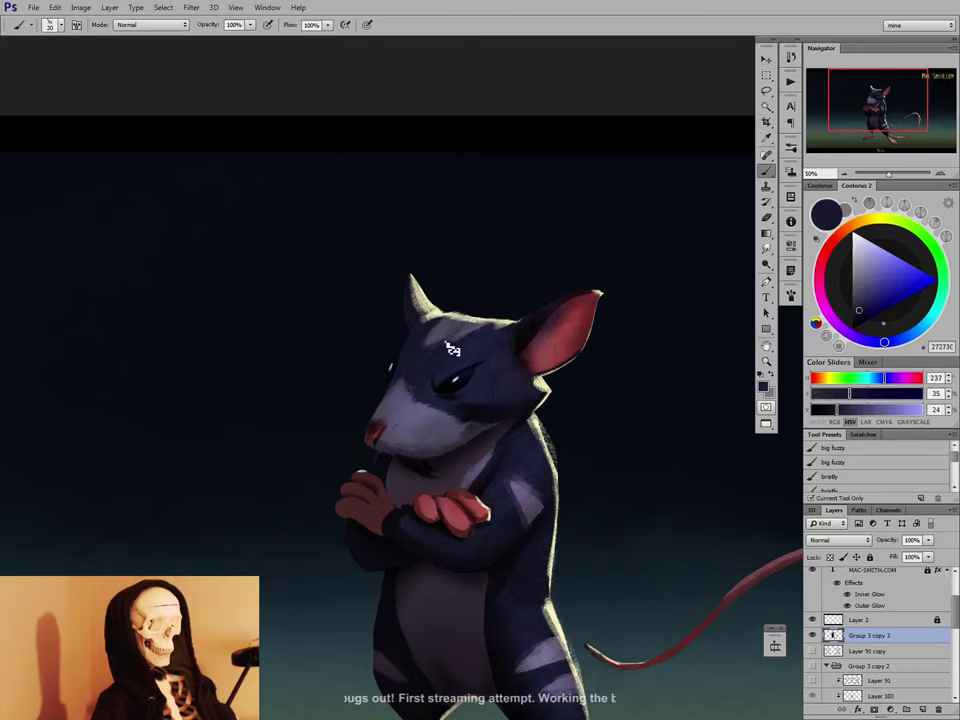
# Darken the base and upper side of the rat's near ear with dark purples 271B28 and 281E2C at 25 px, and smudge the transition.
pyautogui.keyDown('alt'); pyautogui.click(534, 333); pyautogui.keyUp('alt')
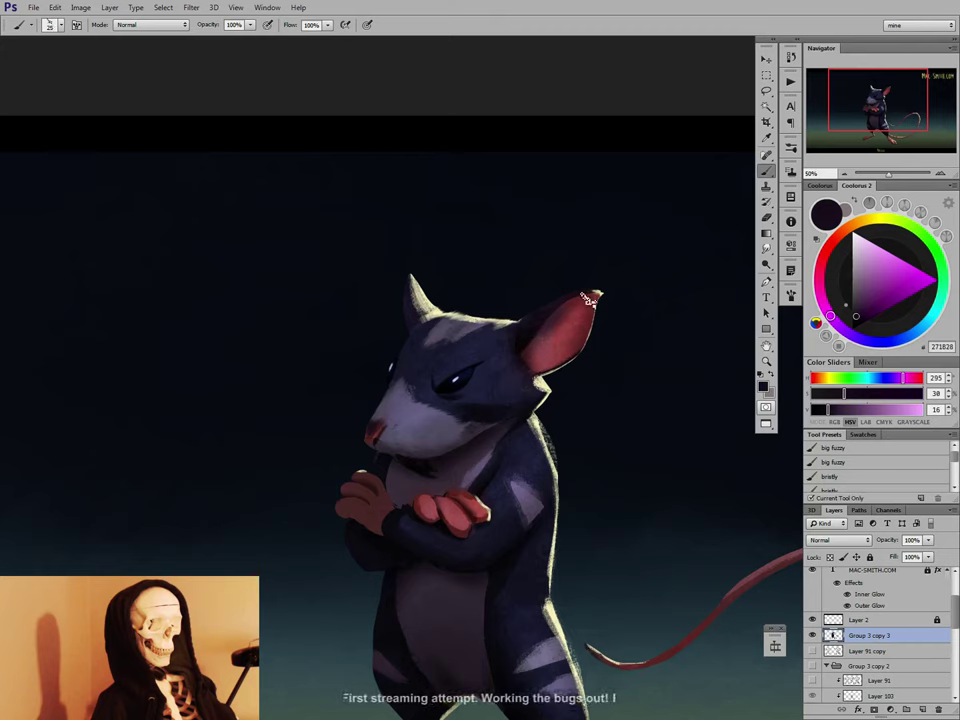
pyautogui.keyDown('alt'); pyautogui.click(524, 342); pyautogui.keyUp('alt')
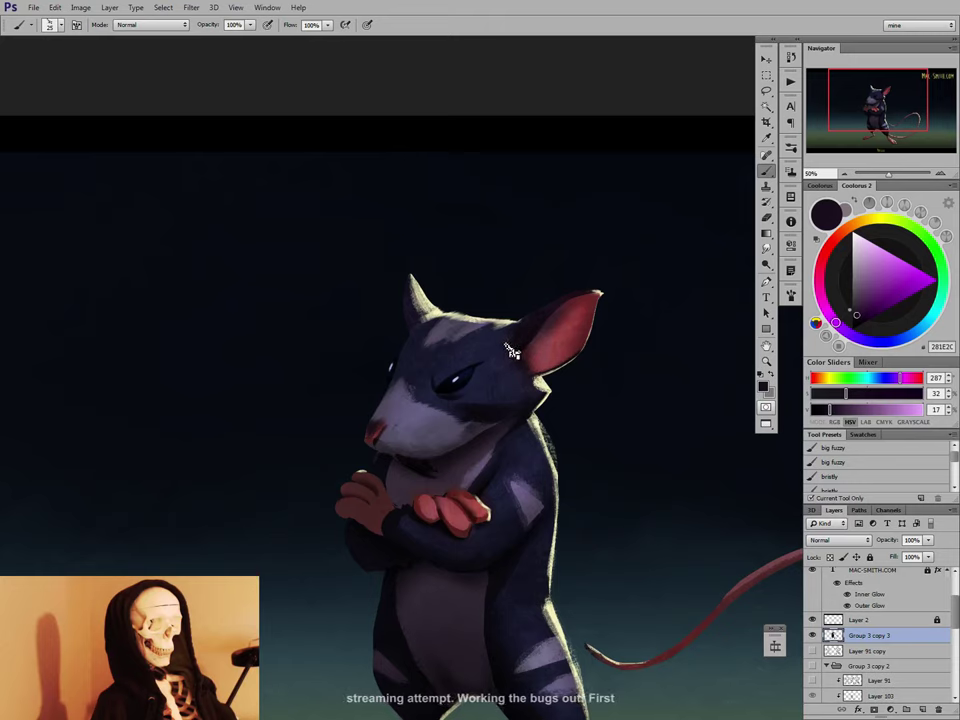
pyautogui.press('r')
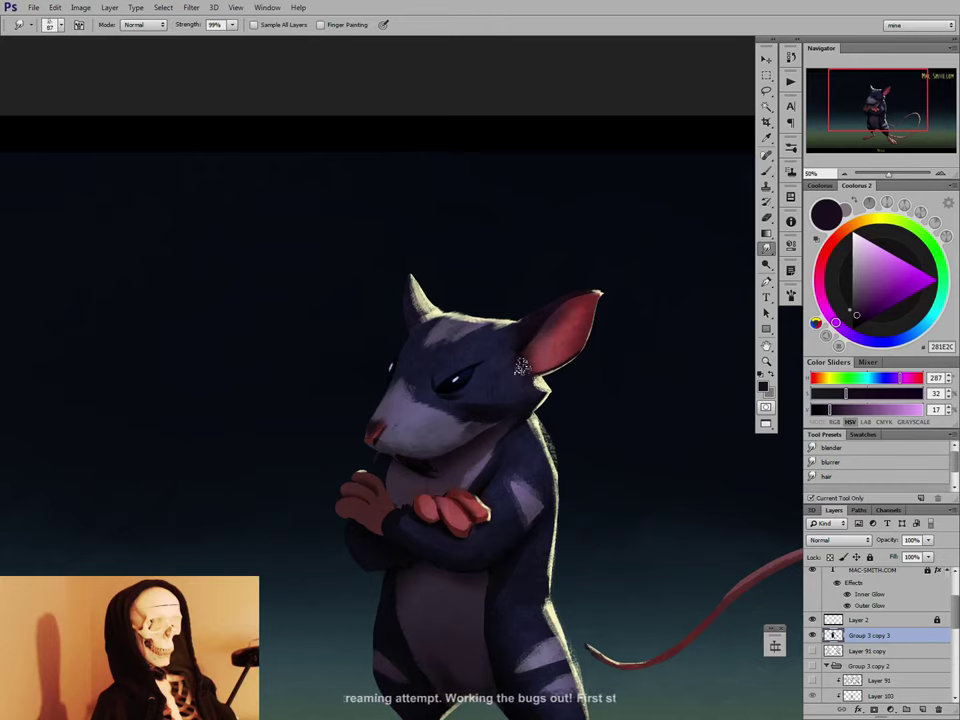
# Repaint the near ear's tip in dark red and trim its outer edge with the eraser reduced to 47 px.
pyautogui.press('b')
pyautogui.keyDown('alt'); pyautogui.click(600, 292); pyautogui.keyUp('alt')
pyautogui.press('e')
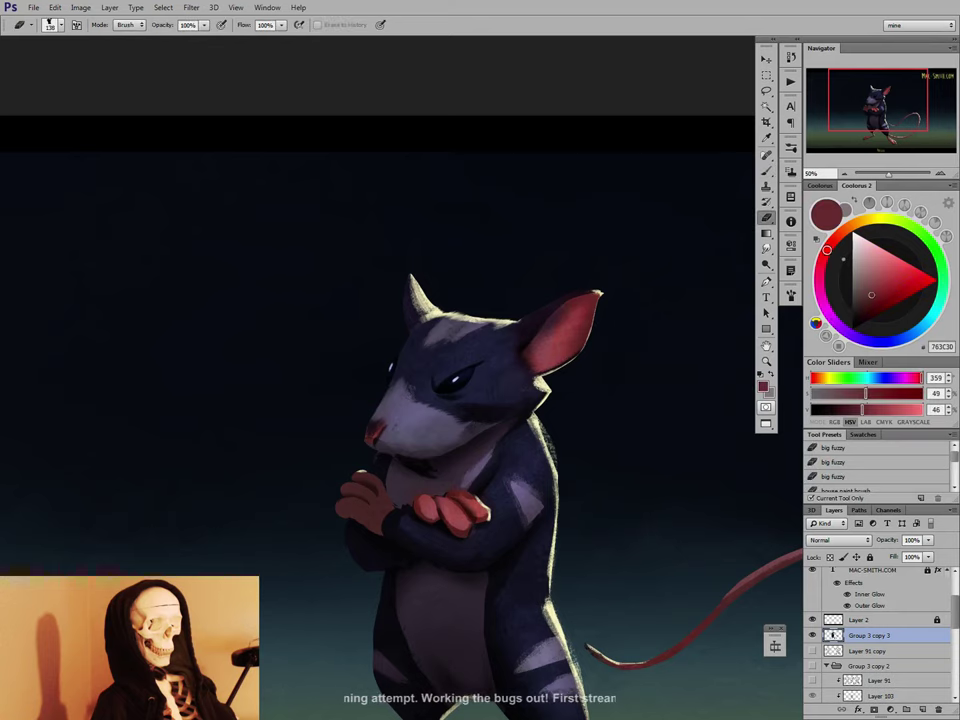
pyautogui.press('[')
pyautogui.press('[')
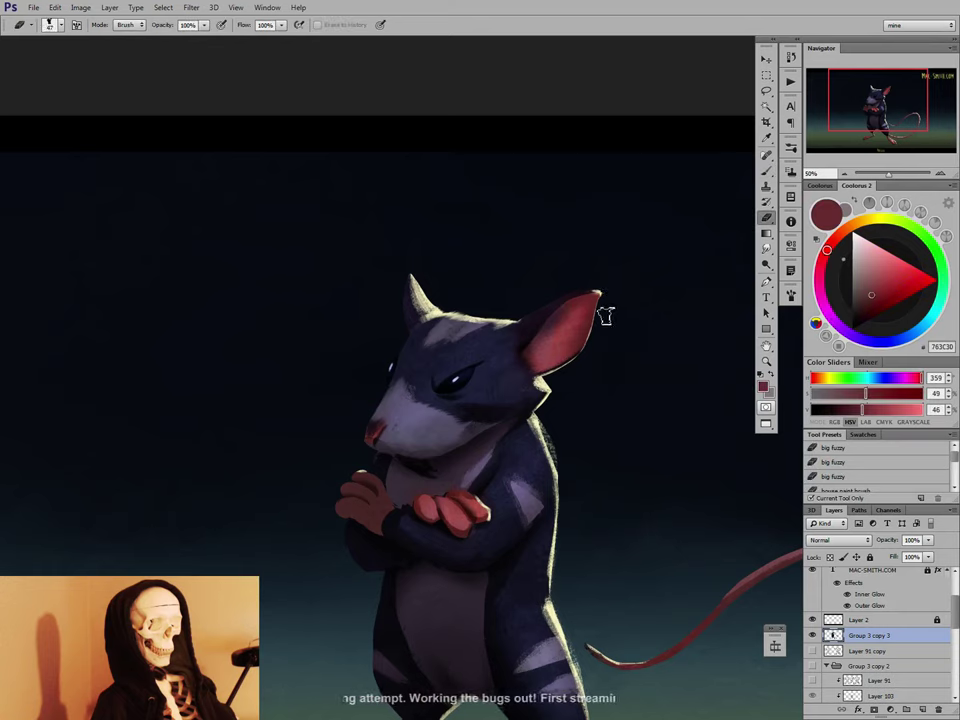
# Refine the near ear's upper edge in dark red, add a thin EDE5B8 rim light at 15 px, and clean the tip with a 23 px eraser.
pyautogui.press('b')
pyautogui.keyDown('alt'); pyautogui.click(574, 281); pyautogui.keyUp('alt')
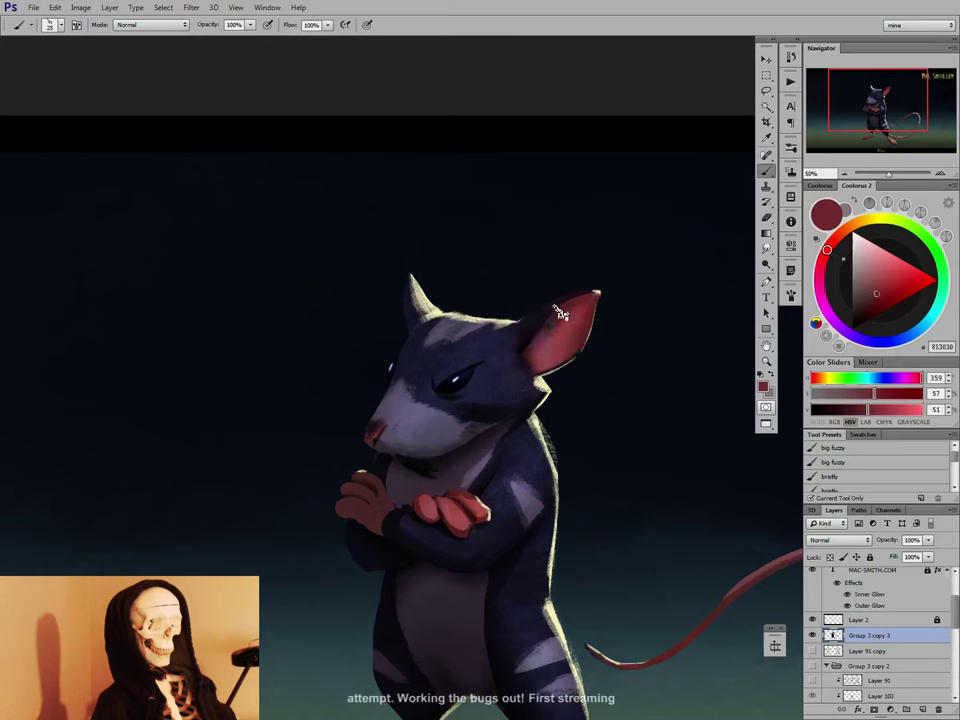
pyautogui.keyDown('alt'); pyautogui.click(600, 296); pyautogui.keyUp('alt')
pyautogui.press('[')
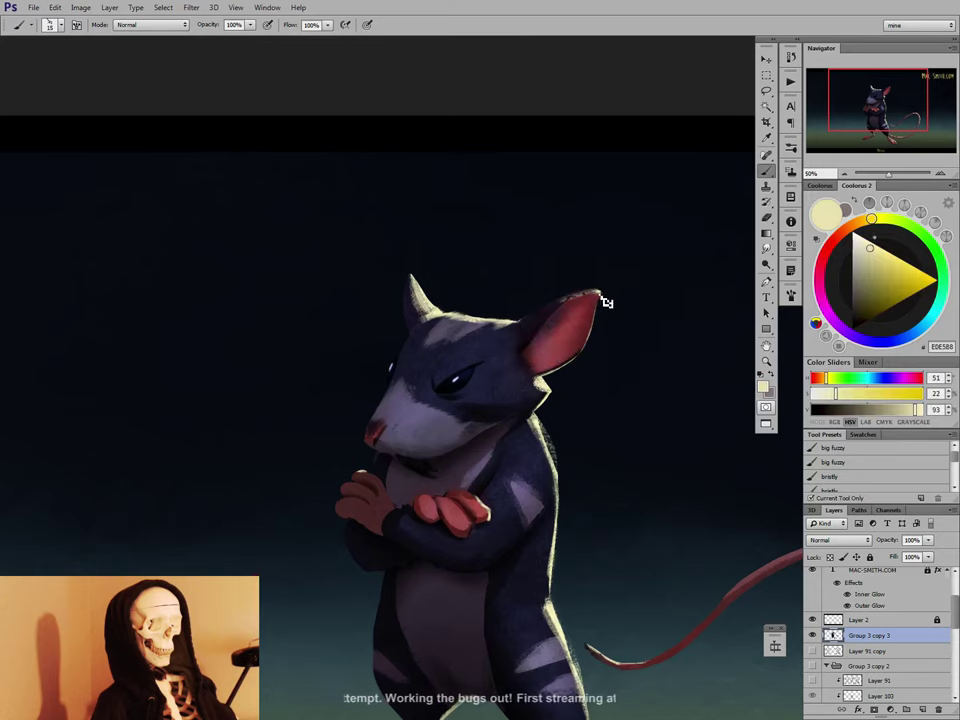
pyautogui.press('r')
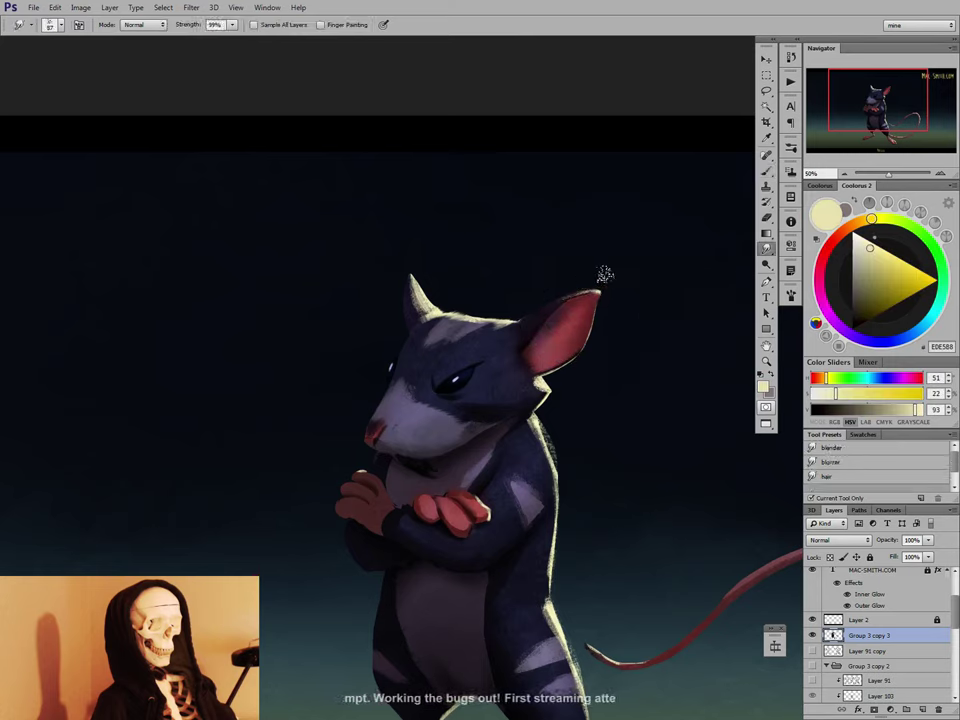
pyautogui.press('e')
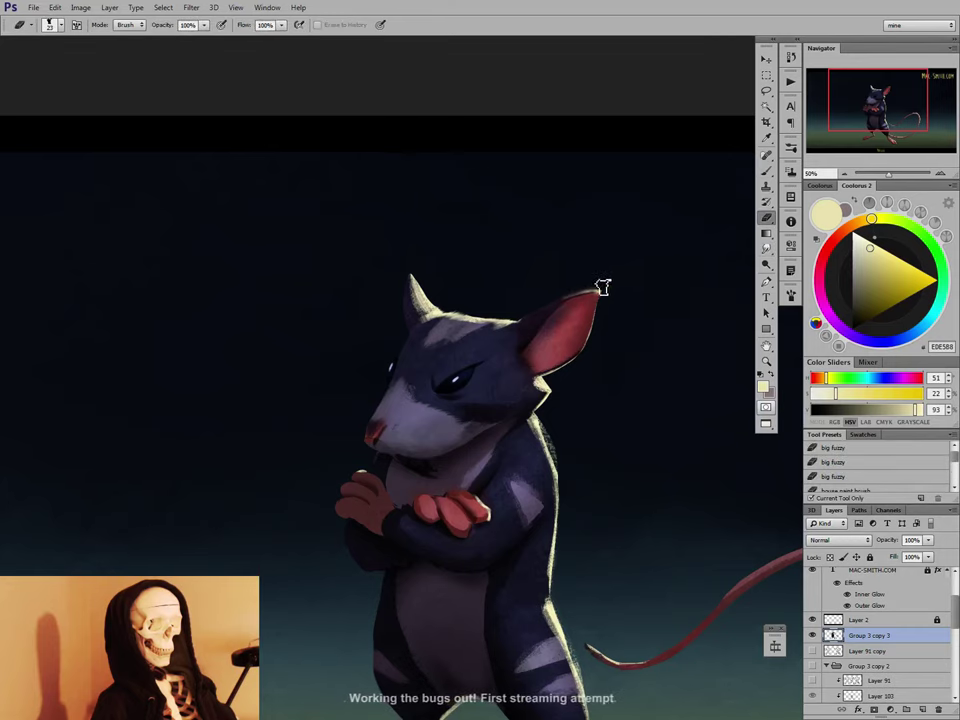
# Smudge the pale rim light on the crown and the cheek tuft below the ear into fur, reducing the Smudge brush to 71 px.
pyautogui.press('r')
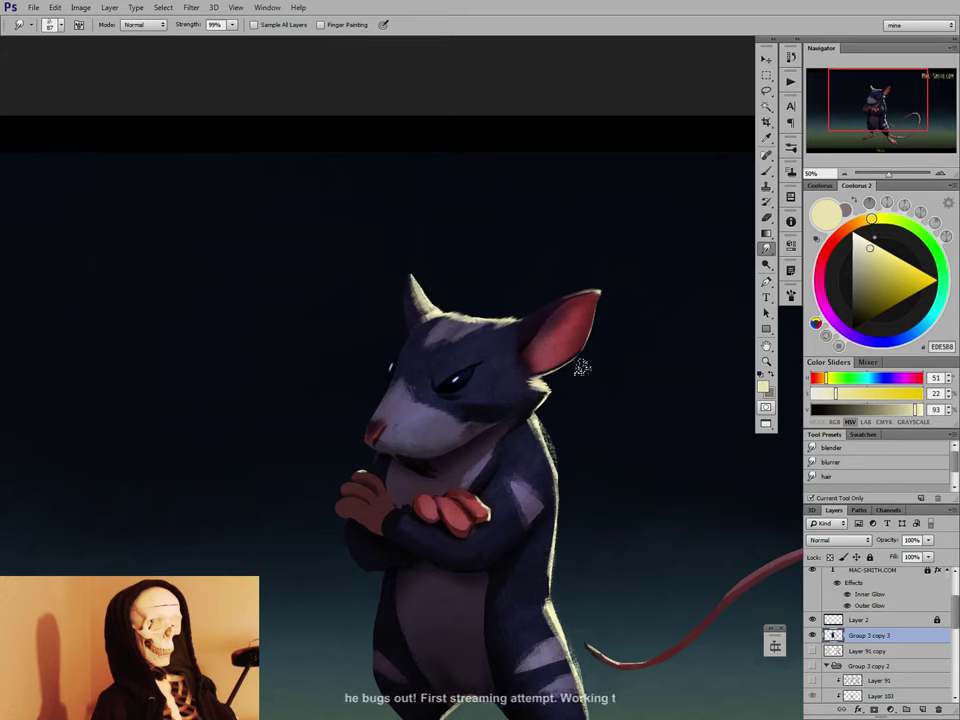
pyautogui.press('[')
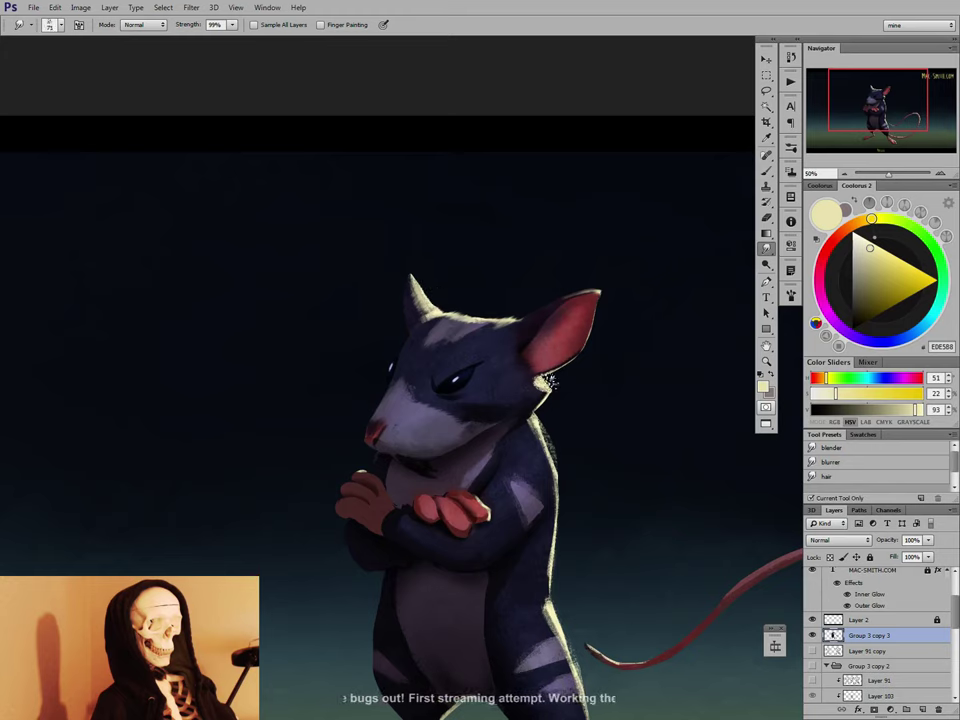
pyautogui.moveTo(546, 386); pyautogui.dragTo(534, 384)
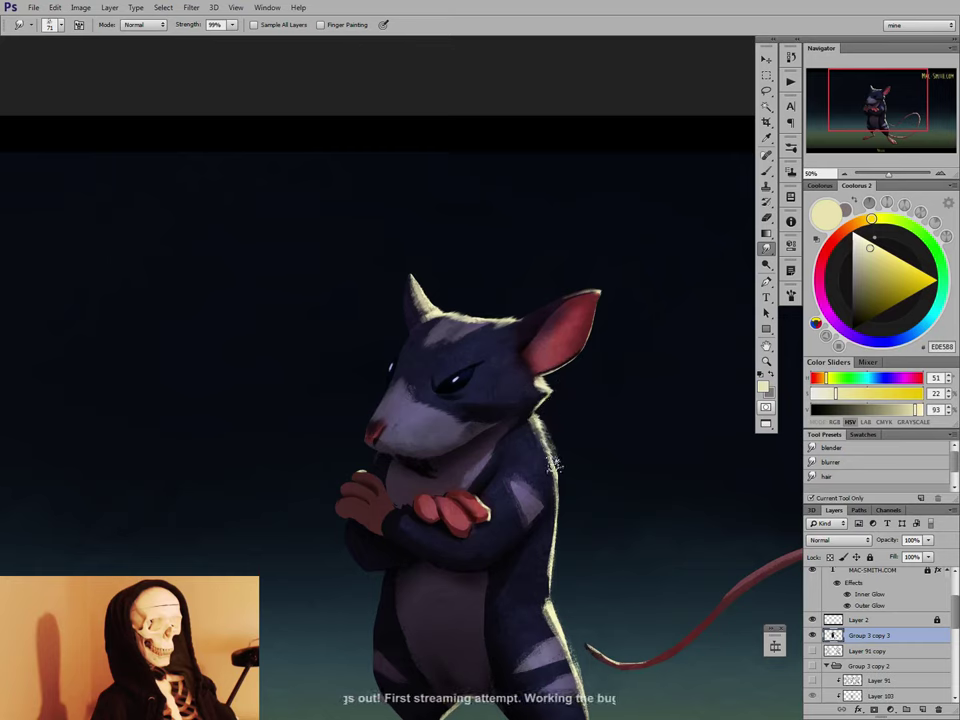
# Paint pale yellow fur (ECE6BA) along the rat's shoulder outline with the brush enlarged to 40 px, and smudge it into tufts.
pyautogui.press('b')
pyautogui.press(']')
pyautogui.press(']')
pyautogui.press(']')
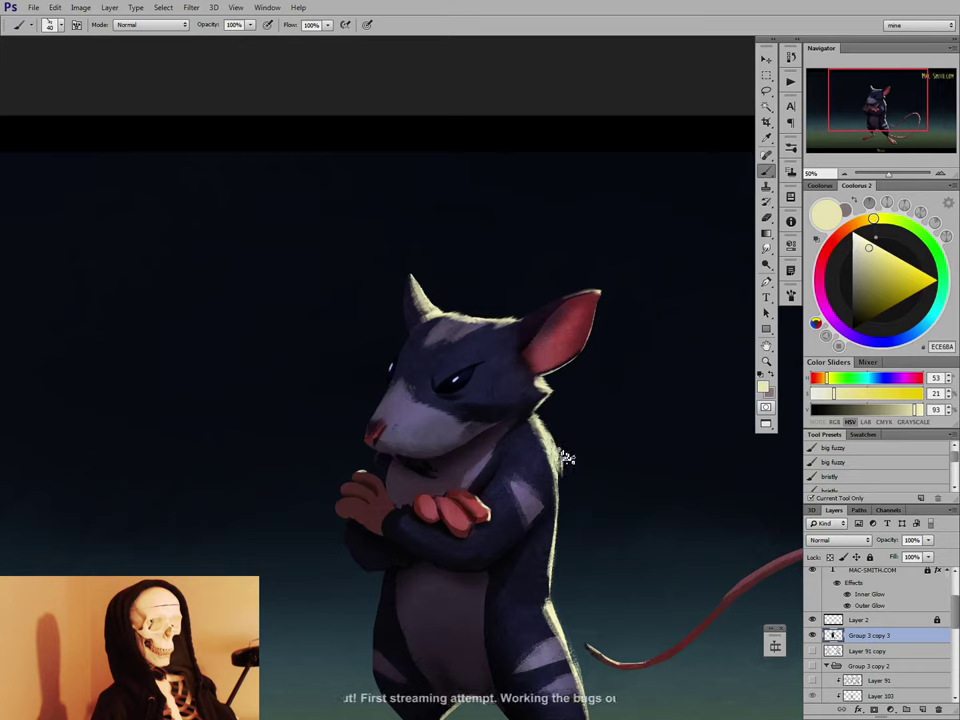
pyautogui.press('r')
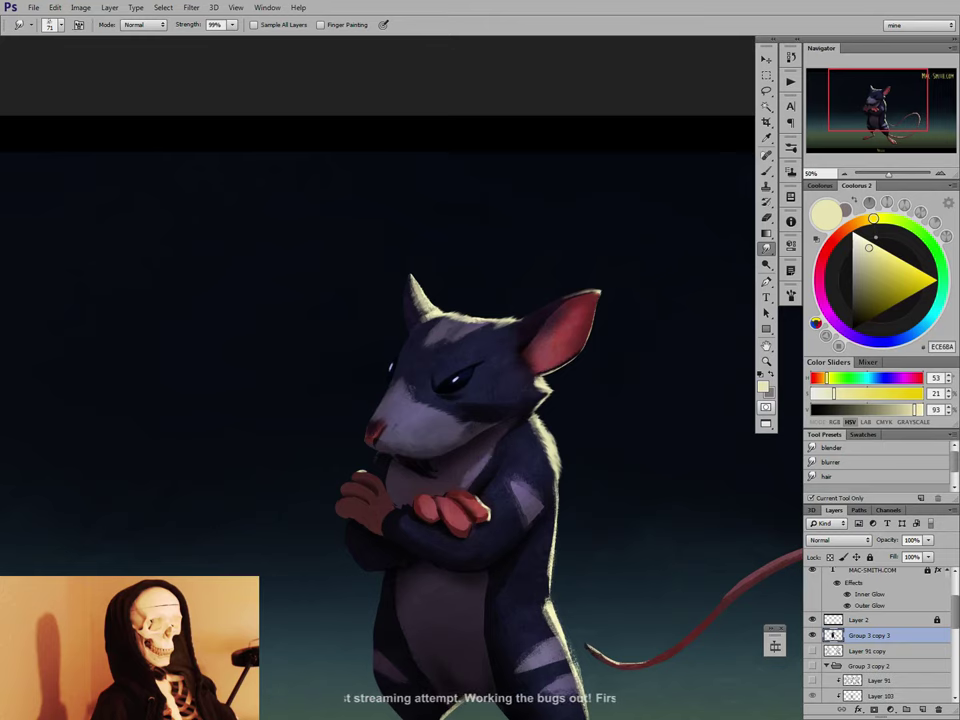
# Reshape the near hand's fingers with sampled reds such as B45351 and 3E1C1A, and define the dark edges with 120E13 at 10 px.
pyautogui.press('b')
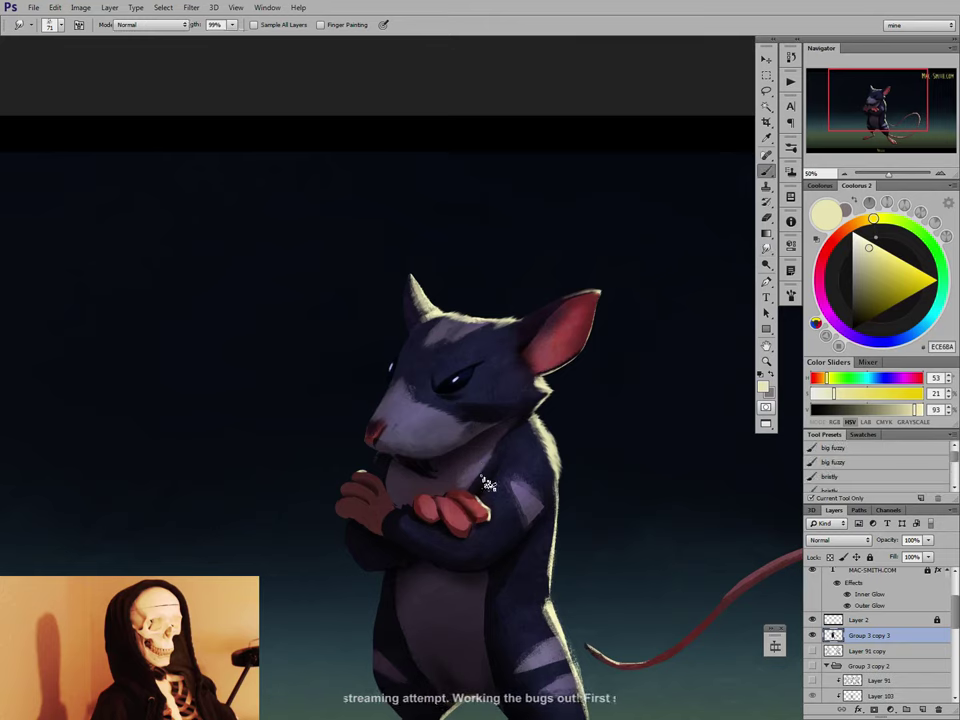
pyautogui.keyDown('alt'); pyautogui.click(476, 497); pyautogui.keyUp('alt')
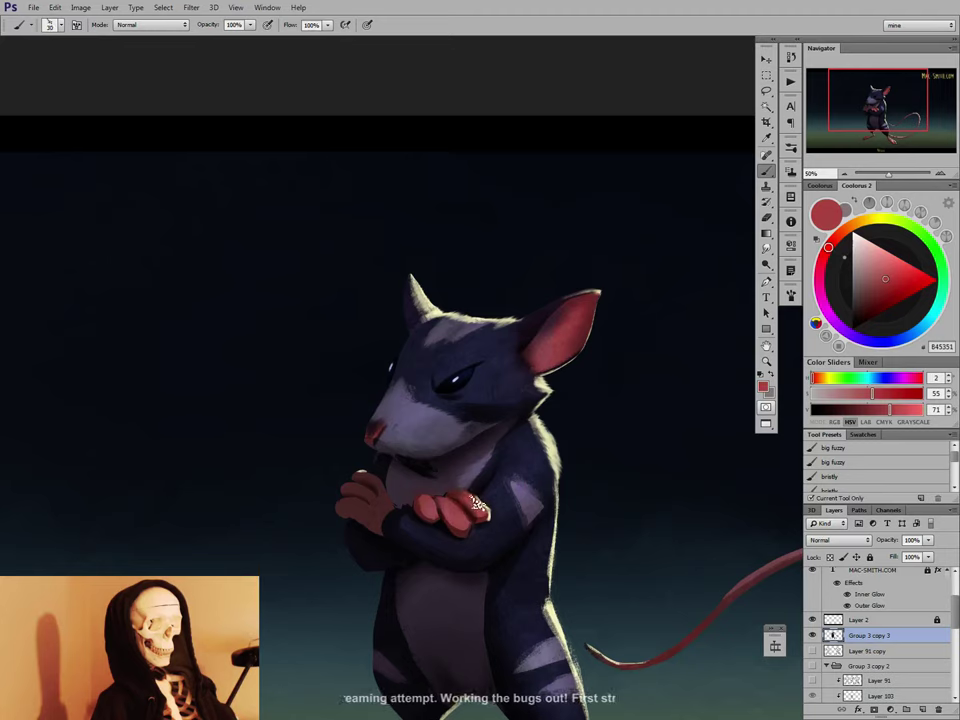
pyautogui.keyDown('alt'); pyautogui.click(468, 502); pyautogui.keyUp('alt')
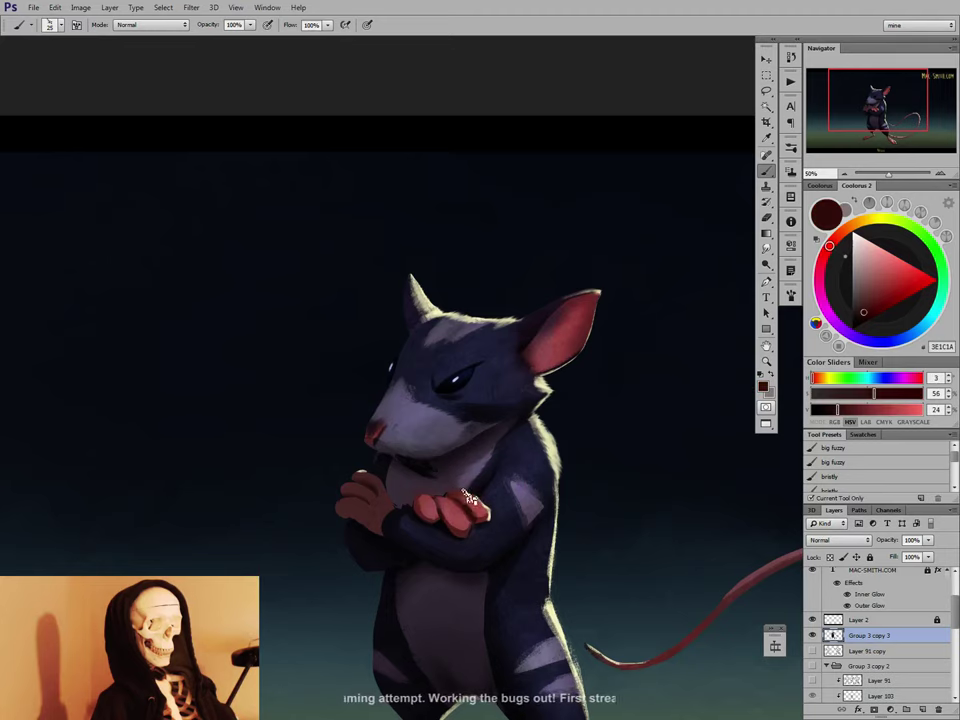
pyautogui.keyDown('alt'); pyautogui.click(576, 300); pyautogui.keyUp('alt')
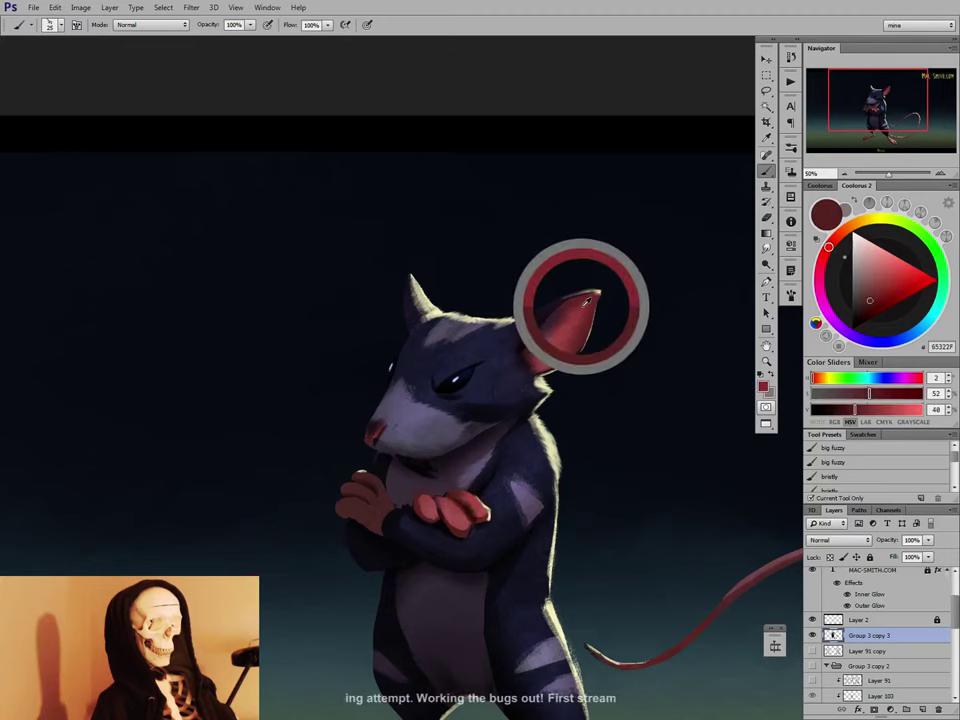
pyautogui.keyDown('alt'); pyautogui.click(457, 531); pyautogui.keyUp('alt')
pyautogui.press('[')
pyautogui.press('[')
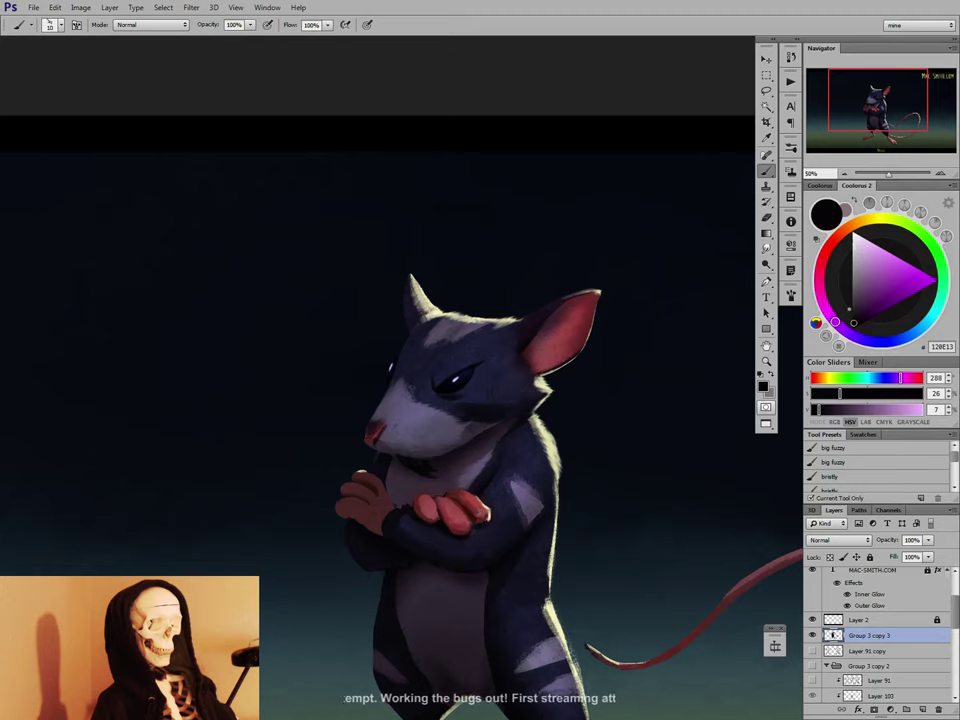
# Blend the fur on the crossed arms and far wrist with the 71 px Smudge tool, adding dark strokes in 191821.
pyautogui.press('r')
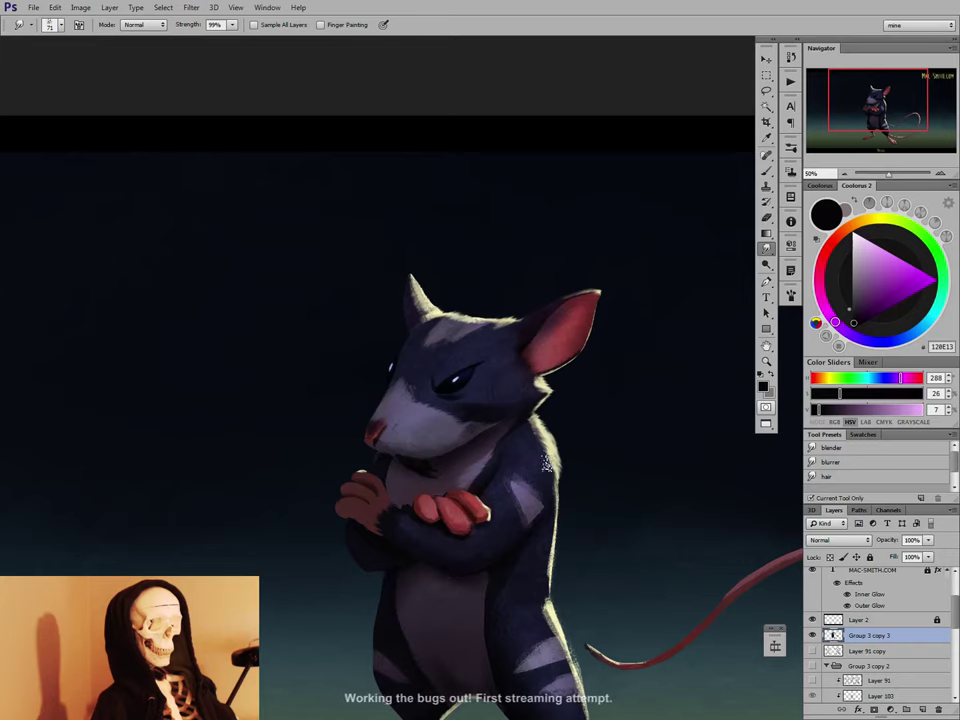
pyautogui.press('b')
pyautogui.press('r')
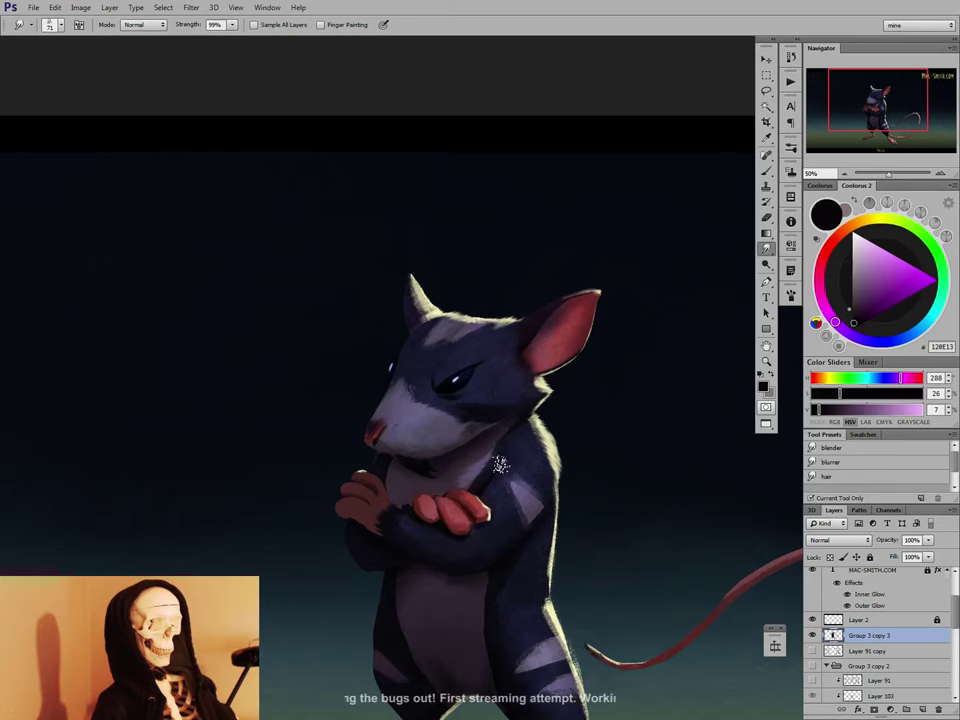
pyautogui.press('b')
pyautogui.keyDown('alt'); pyautogui.click(388, 524); pyautogui.keyUp('alt')
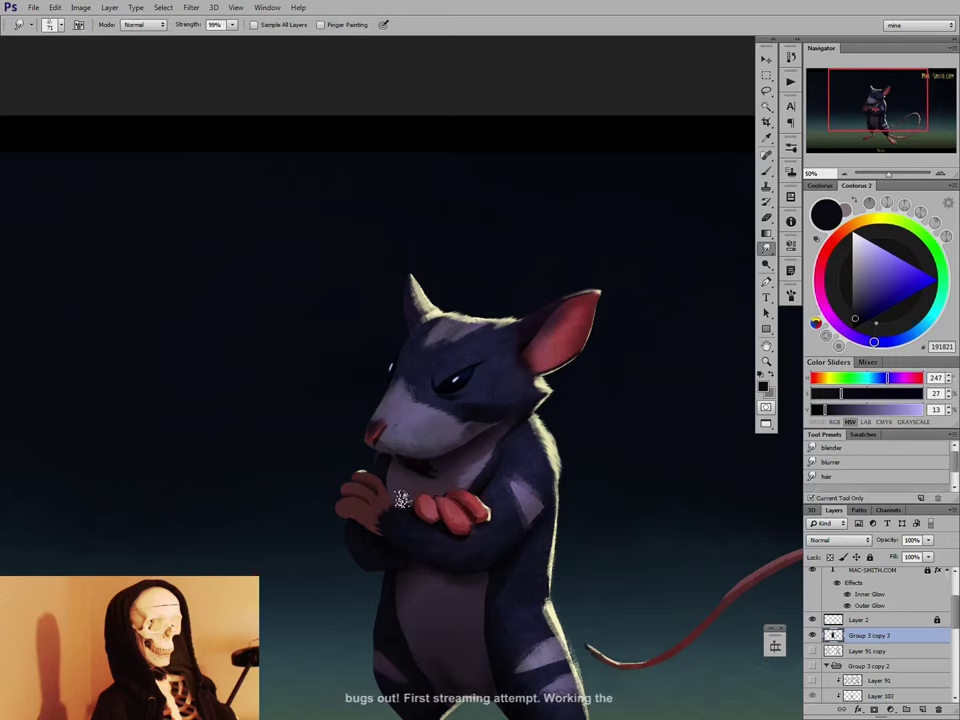
# Paint chest fur in muted purple 403544 at 40 px and shade the far hand with dark reds 553235 and 65302C at 30 px.
pyautogui.keyDown('alt'); pyautogui.click(390, 466); pyautogui.keyUp('alt')
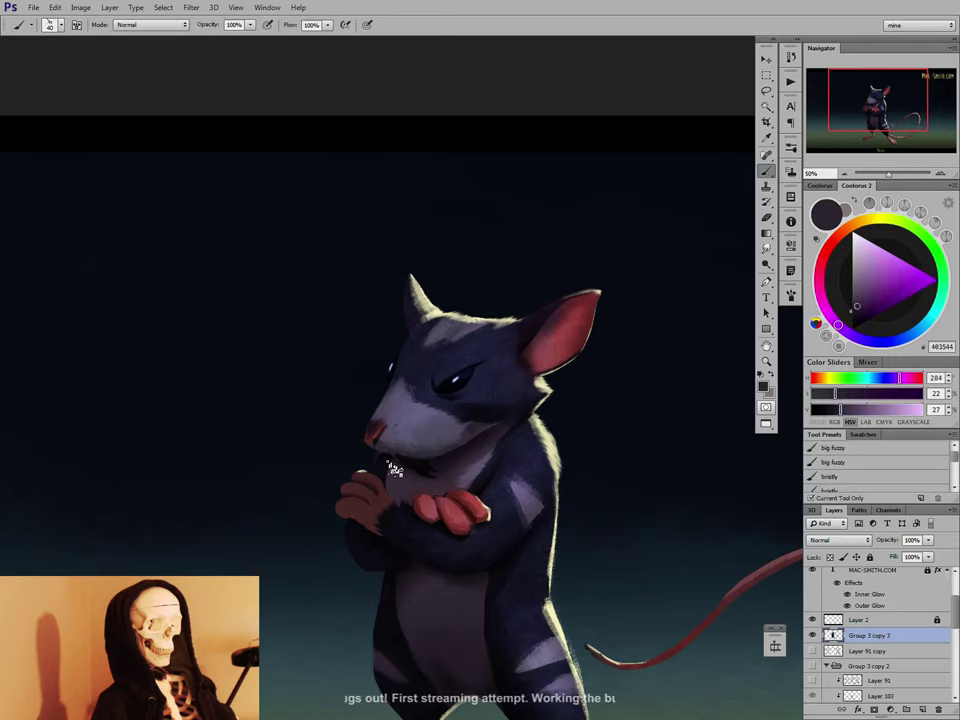
pyautogui.press('r')
pyautogui.press('b')
pyautogui.keyDown('alt'); pyautogui.click(384, 487); pyautogui.keyUp('alt')
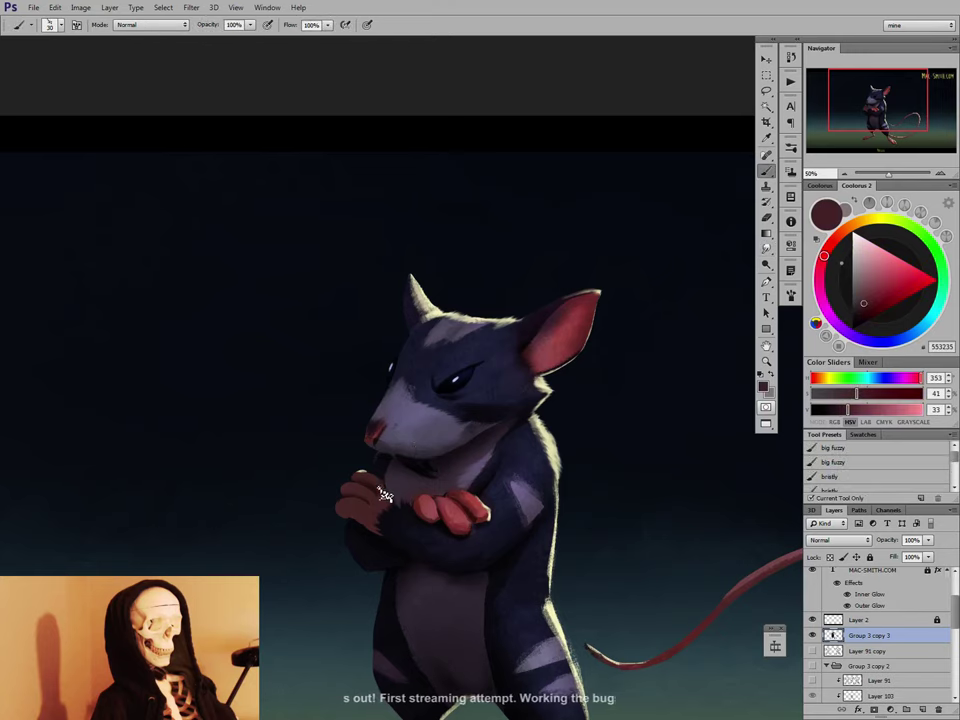
pyautogui.keyDown('alt'); pyautogui.click(369, 489); pyautogui.keyUp('alt')
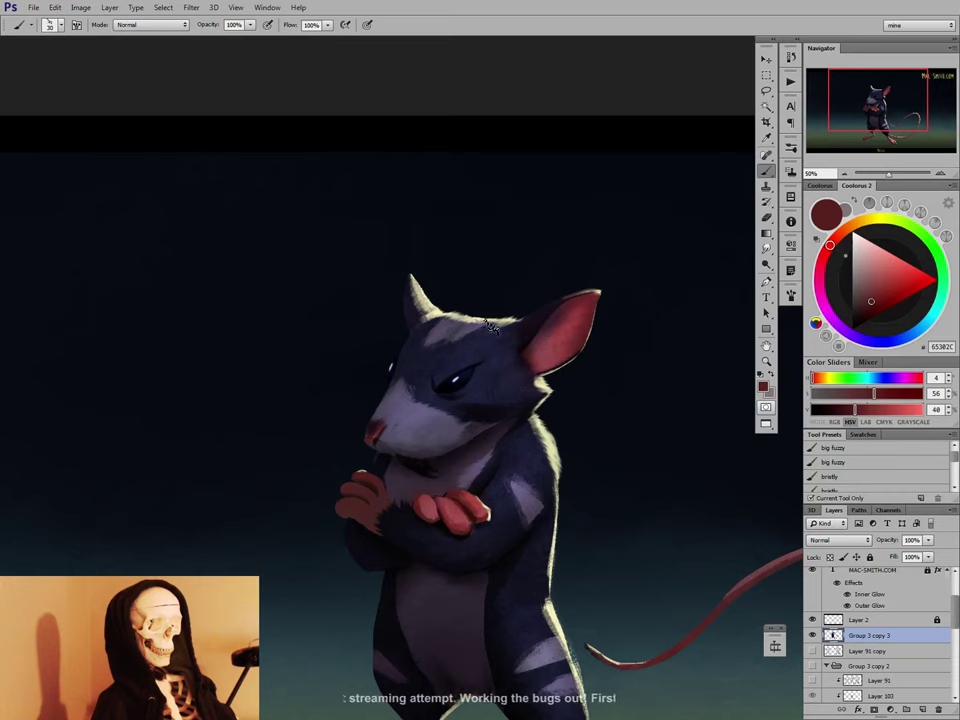
# Soften the top of the rat's head with muted purple 665C75 at 30 px, and smudge the crown's rim light into fur.
pyautogui.keyDown('alt'); pyautogui.click(487, 326); pyautogui.keyUp('alt')
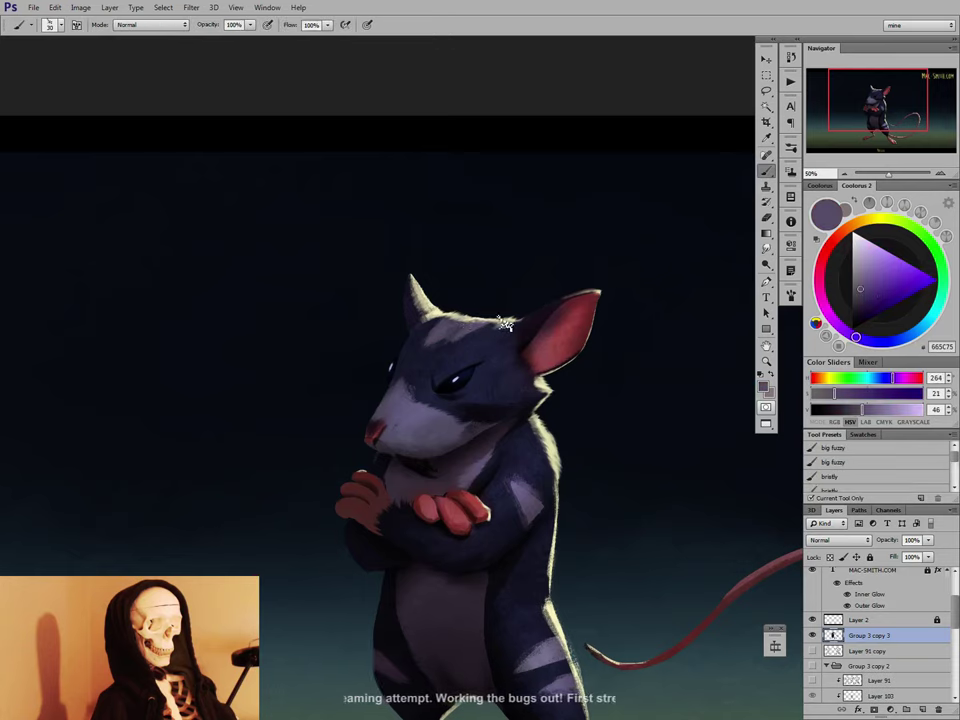
pyautogui.keyDown('alt'); pyautogui.click(452, 318); pyautogui.keyUp('alt')
pyautogui.press('r')
pyautogui.press('b')
# Darken the lower edge of the near ear with 101218 at 15 px and restore the tuft below it with pale yellow DDD7B0 at 30 px.
pyautogui.keyDown('alt'); pyautogui.click(529, 344); pyautogui.keyUp('alt')
pyautogui.press('[')
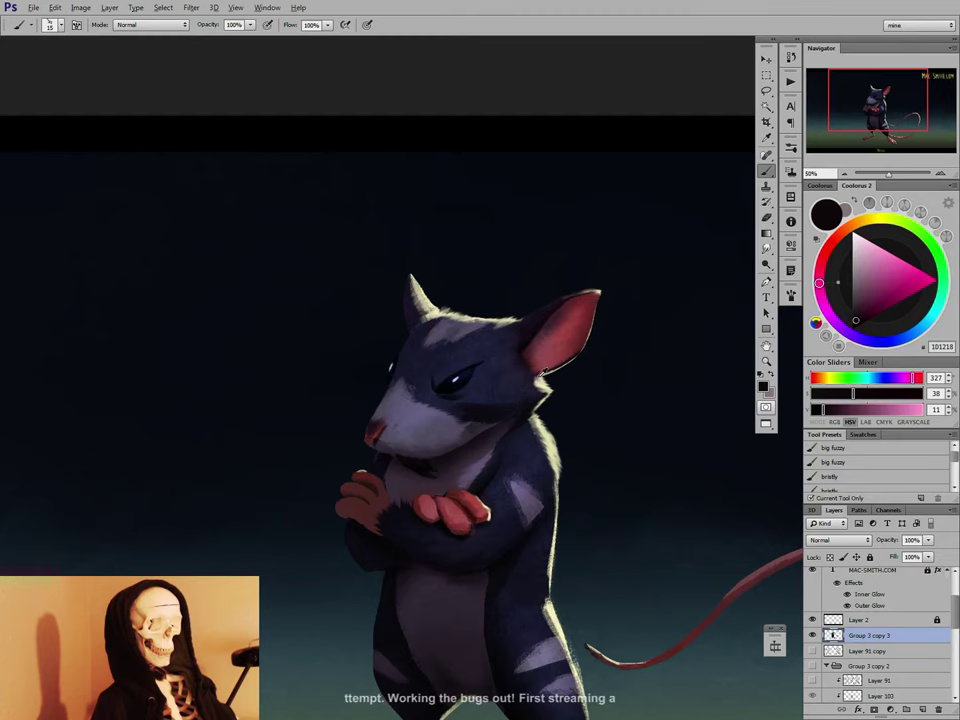
pyautogui.keyDown('alt'); pyautogui.click(540, 380); pyautogui.keyUp('alt')
pyautogui.press(']')
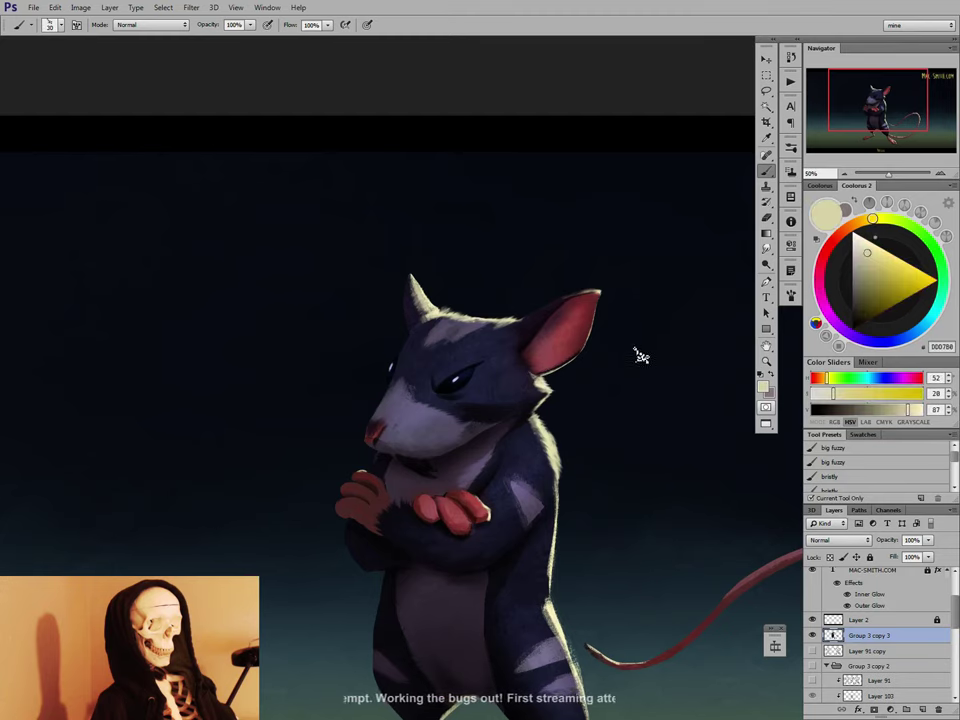
# Add fur texture to the rat's arms, back, belly and legs with dark blue 2A2B44 at 45 px, blending it with the Smudge tool.
pyautogui.keyDown('alt'); pyautogui.click(541, 449); pyautogui.keyUp('alt')
pyautogui.press(']')
pyautogui.press(']')
pyautogui.press(']')
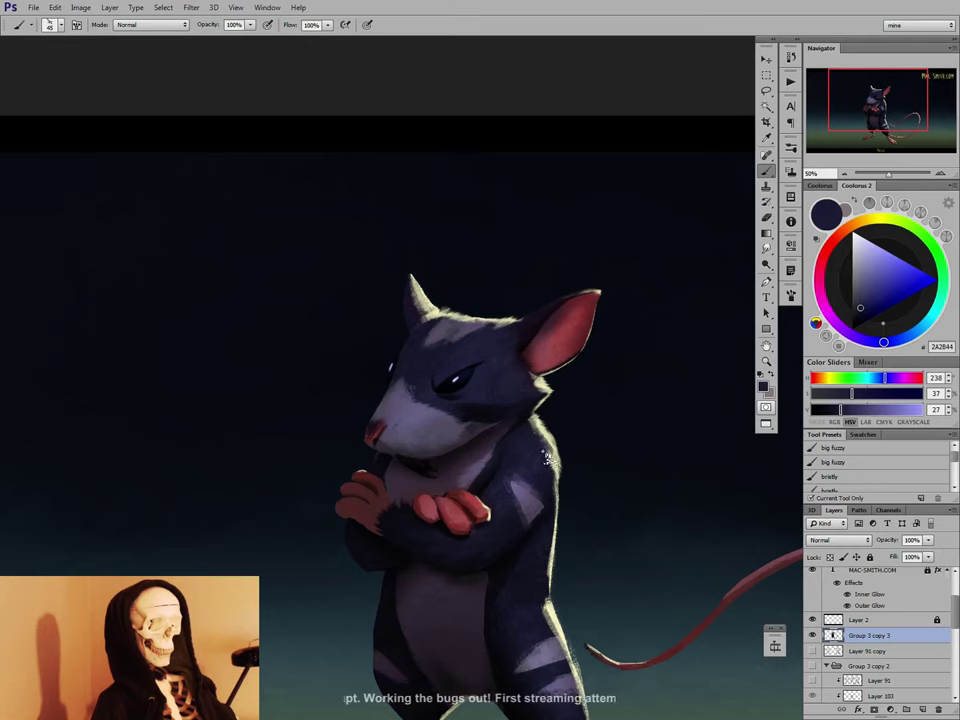
pyautogui.moveTo(548, 487); pyautogui.dragTo(510, 425)
pyautogui.press('r')
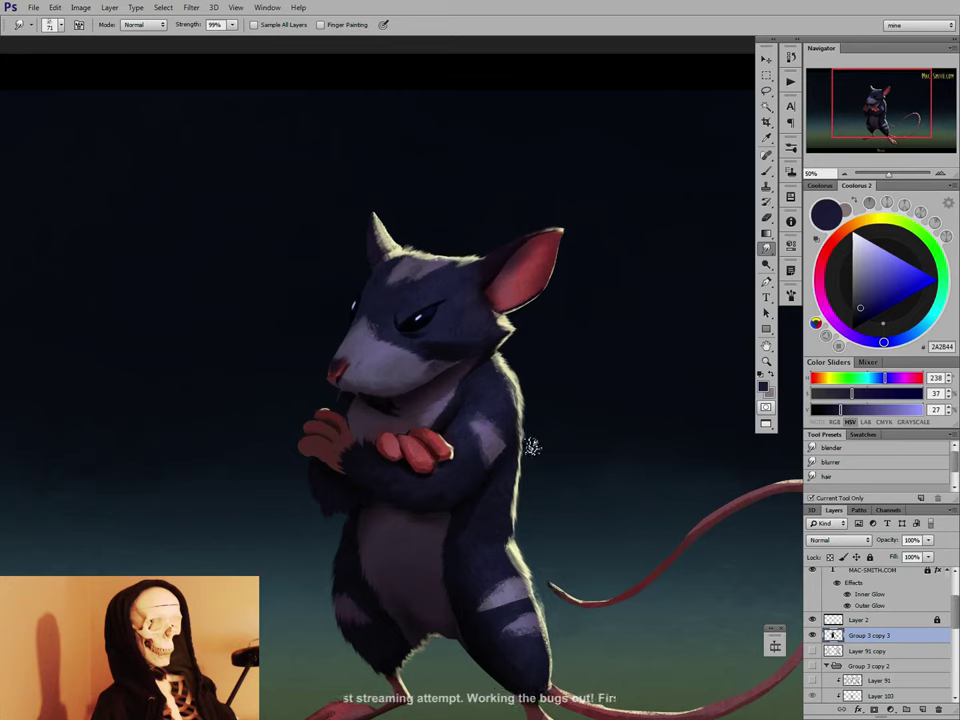
# Rework the pale stripes on the rat's arm and thighs with 403B52 at 60 px, and smudge their edges into the fur.
pyautogui.press('b')
pyautogui.keyDown('alt'); pyautogui.click(485, 451); pyautogui.keyUp('alt')
pyautogui.press(']')
pyautogui.press(']')
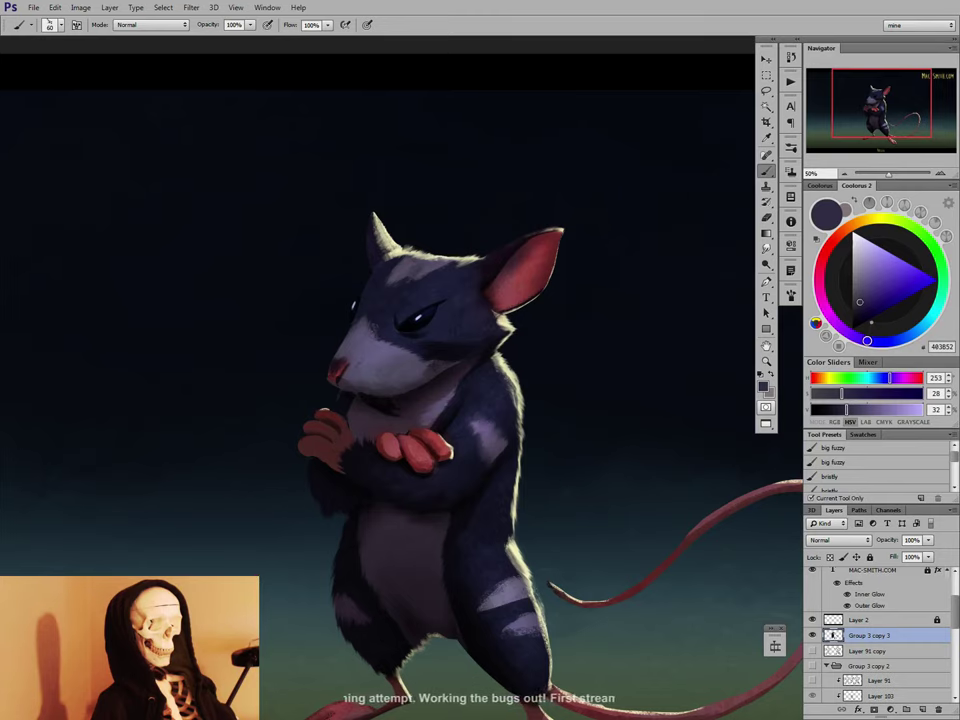
pyautogui.press('r')
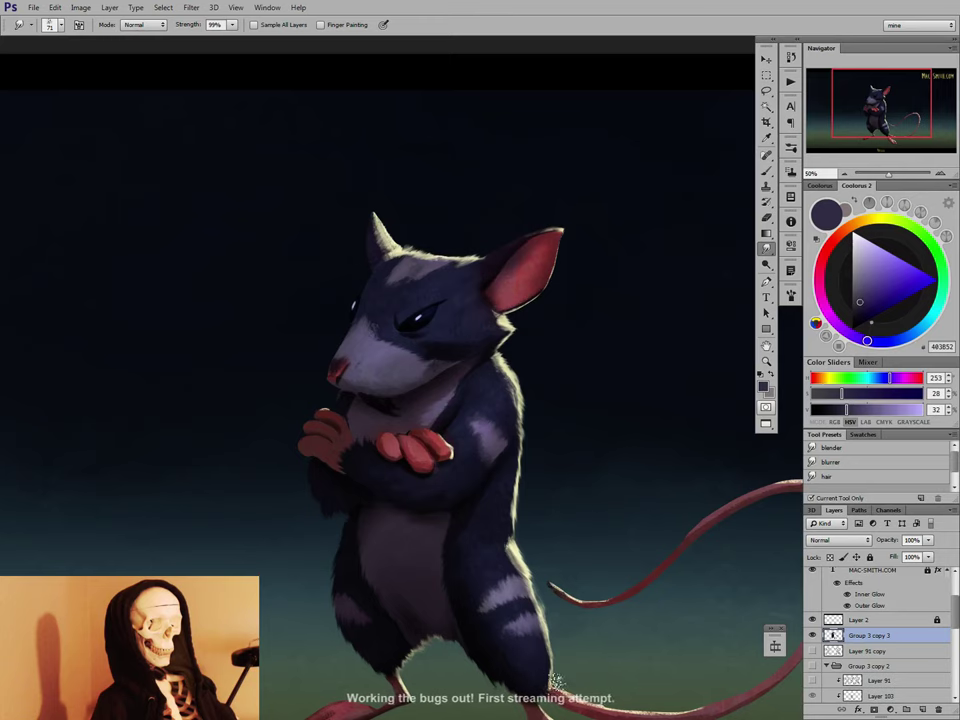
# Shade the fur at the lower end of the rat's near thigh with near-black 1A1925 at 35 px.
pyautogui.press('b')
pyautogui.moveTo(558, 666)
pyautogui.mouseDown()
pyautogui.moveTo(507, 605)
pyautogui.moveTo(492, 640)
pyautogui.mouseUp()
pyautogui.keyDown('alt'); pyautogui.click(493, 630); pyautogui.keyUp('alt')
pyautogui.press('[')
pyautogui.press('[')
pyautogui.press('[')
pyautogui.press('[')
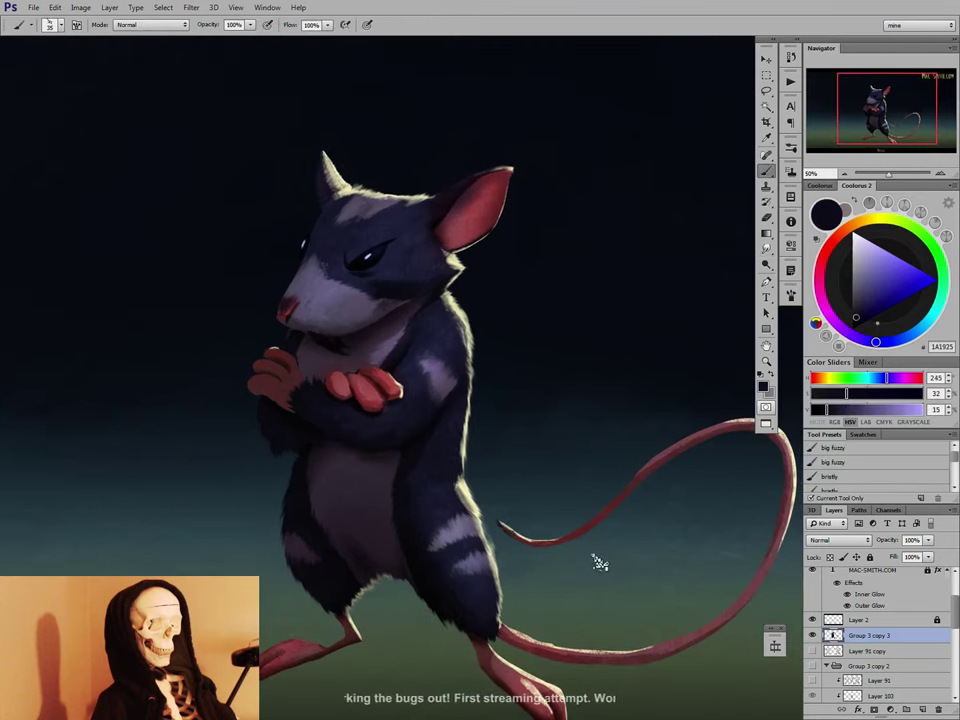
# Shade the rat's far foot with dark red 43292A at 25 px.
pyautogui.keyDown('alt'); pyautogui.click(324, 652); pyautogui.keyUp('alt')
pyautogui.press(']')
pyautogui.keyDown('alt'); pyautogui.click(316, 654); pyautogui.keyUp('alt')
pyautogui.press('[')
pyautogui.keyDown('alt'); pyautogui.click(332, 655); pyautogui.keyUp('alt')
pyautogui.press('[')
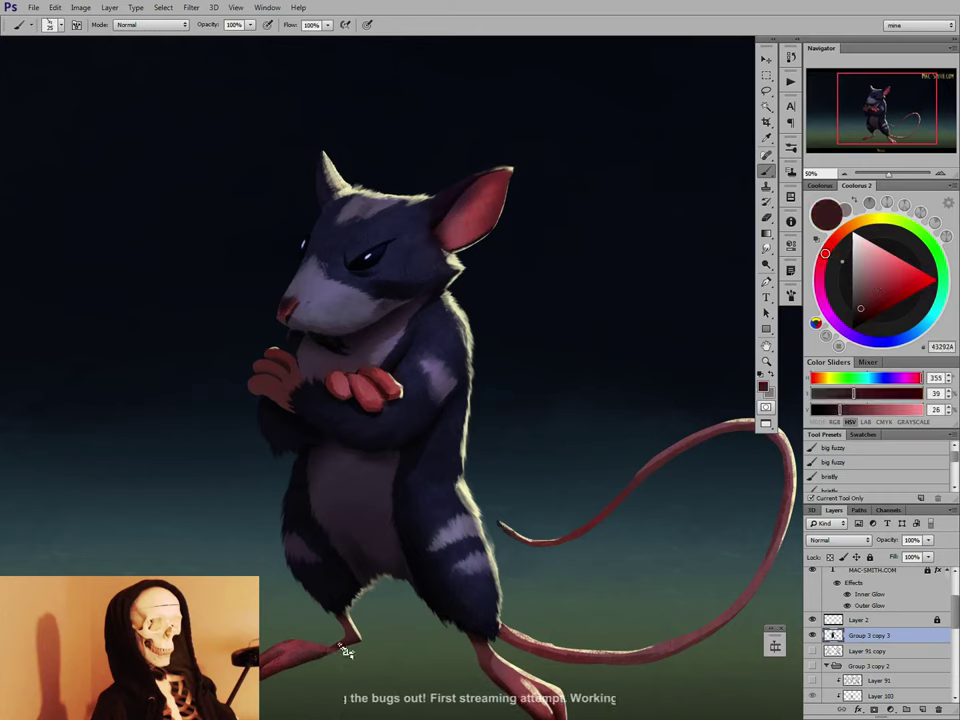
# Refine the far foot and ankle with dark reds 452829 at 10 px and 3F2021 at 9 px.
pyautogui.keyDown('alt'); pyautogui.click(338, 644); pyautogui.keyUp('alt')
pyautogui.press('[')
pyautogui.press('[')
pyautogui.press('[')
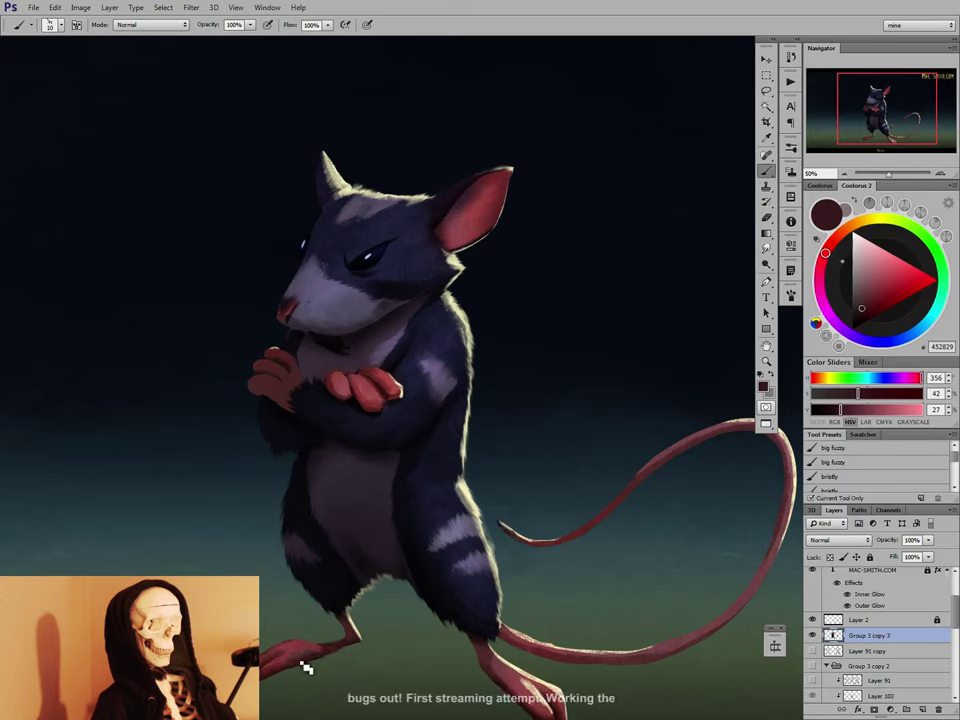
pyautogui.press('e')
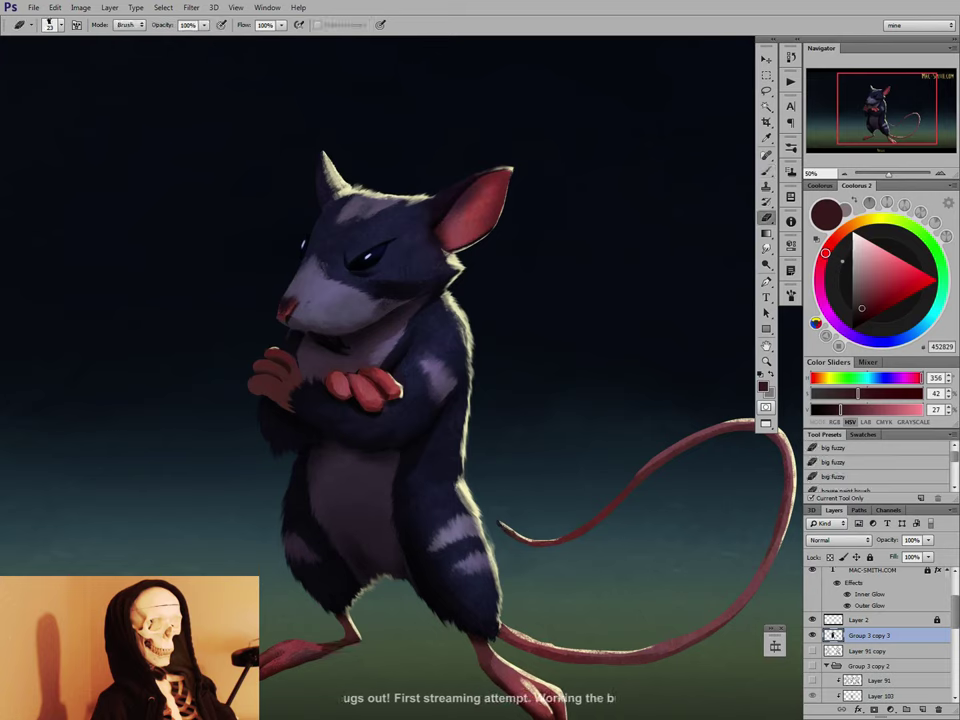
pyautogui.press('b')
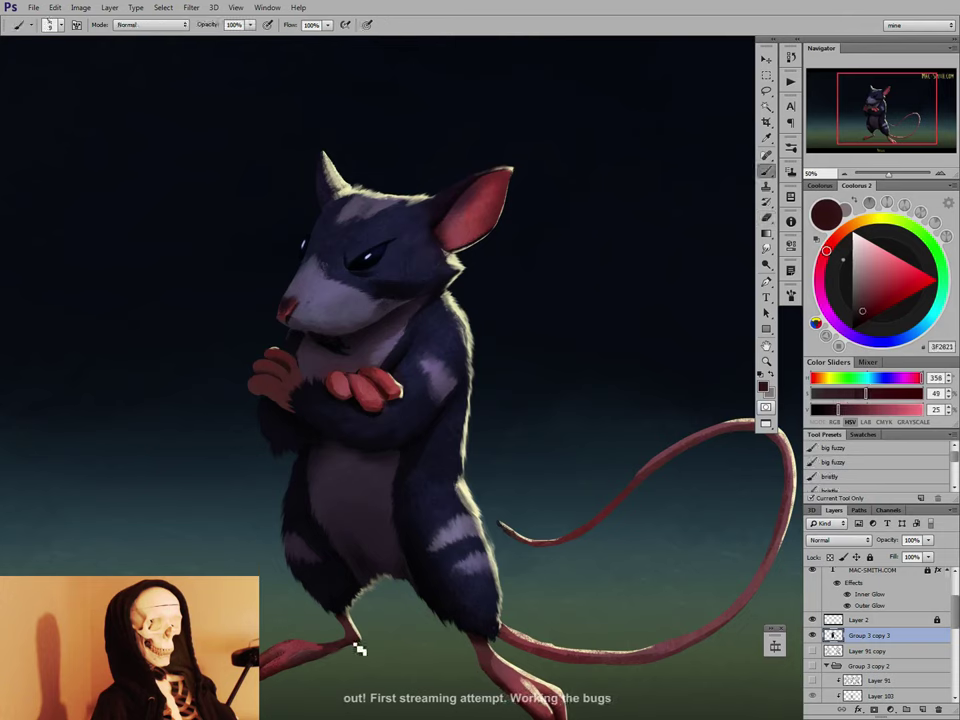
pyautogui.keyDown('alt'); pyautogui.click(323, 652); pyautogui.keyUp('alt')
pyautogui.press(']')
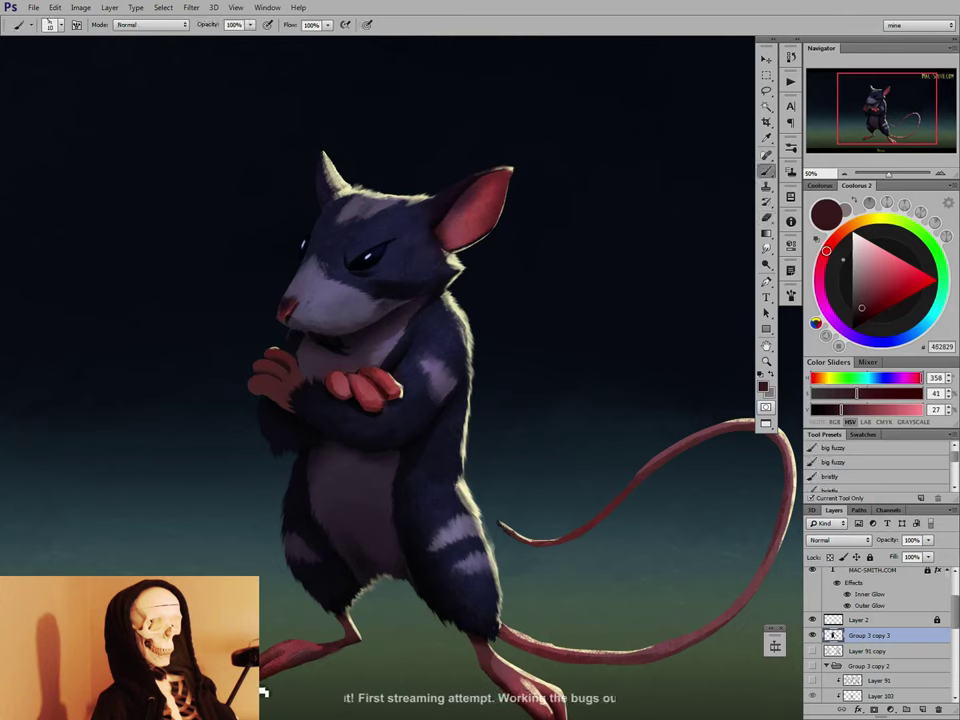
# Darken the near foot with 391F20 at 10 px and touch up the light at the tail's base with CFB59A at 20 px.
pyautogui.moveTo(507, 668); pyautogui.dragTo(452, 598)
pyautogui.keyDown('alt'); pyautogui.click(439, 621); pyautogui.keyUp('alt')
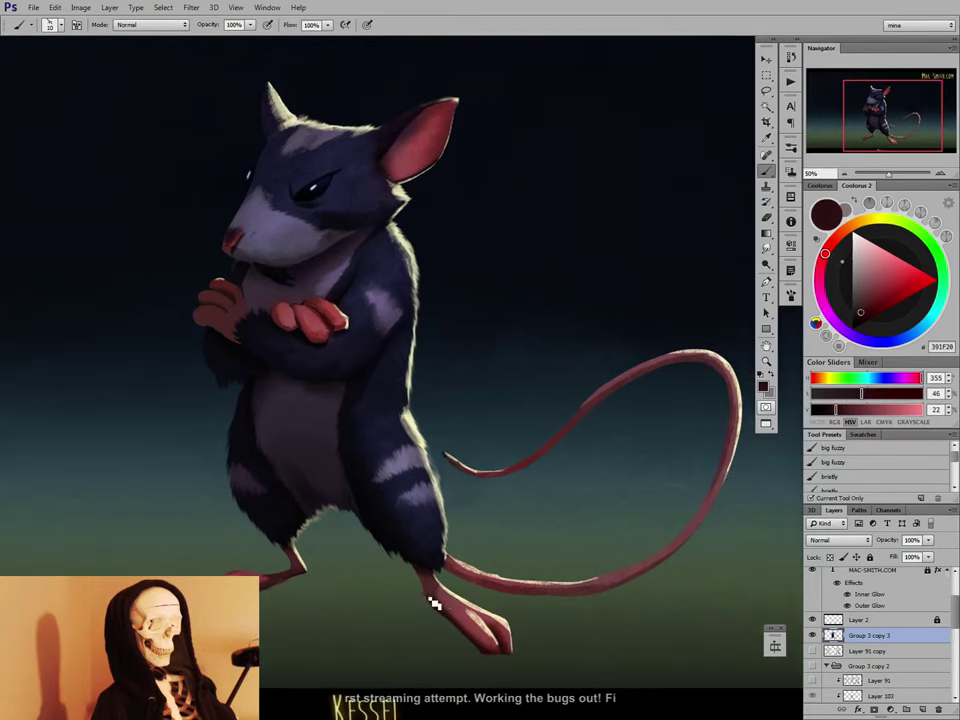
pyautogui.press(']')
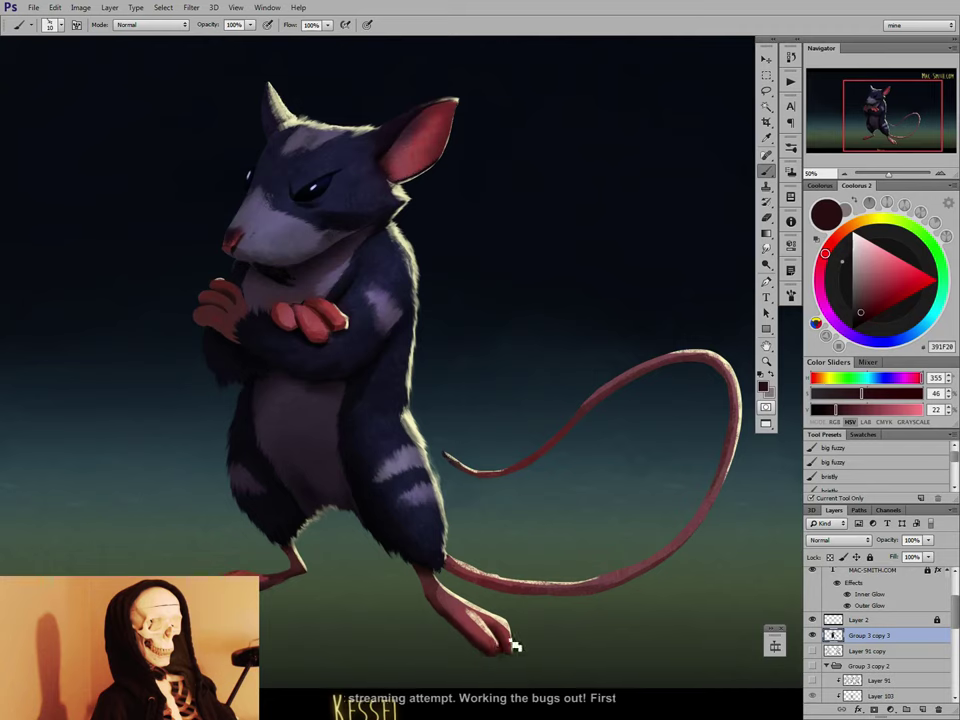
pyautogui.keyDown('alt'); pyautogui.click(459, 567); pyautogui.keyUp('alt')
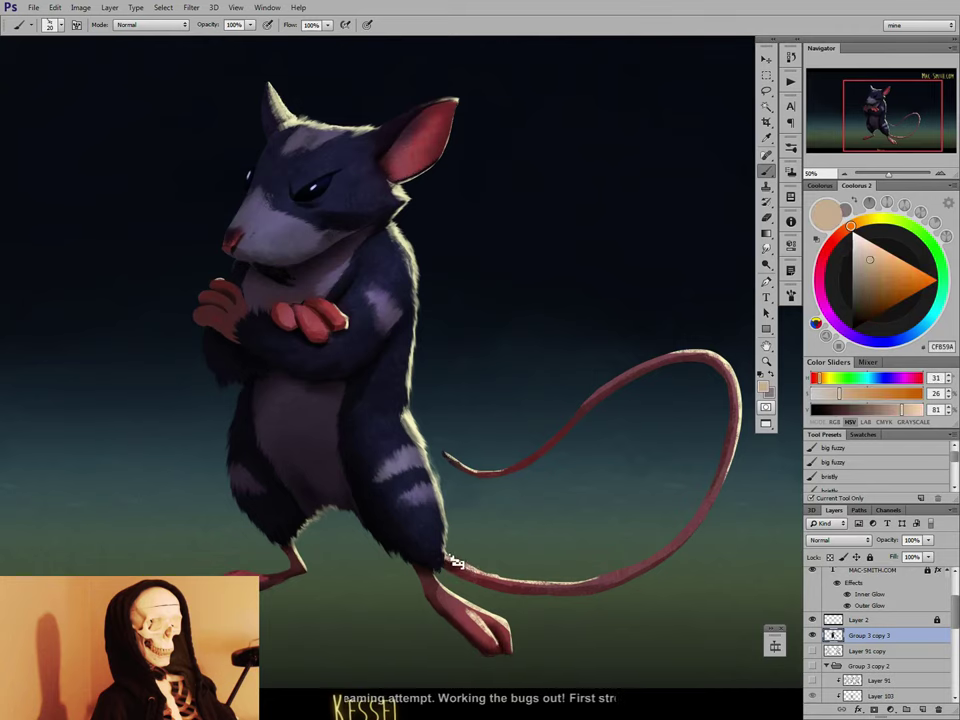
pyautogui.moveTo(468, 557); pyautogui.dragTo(484, 589)
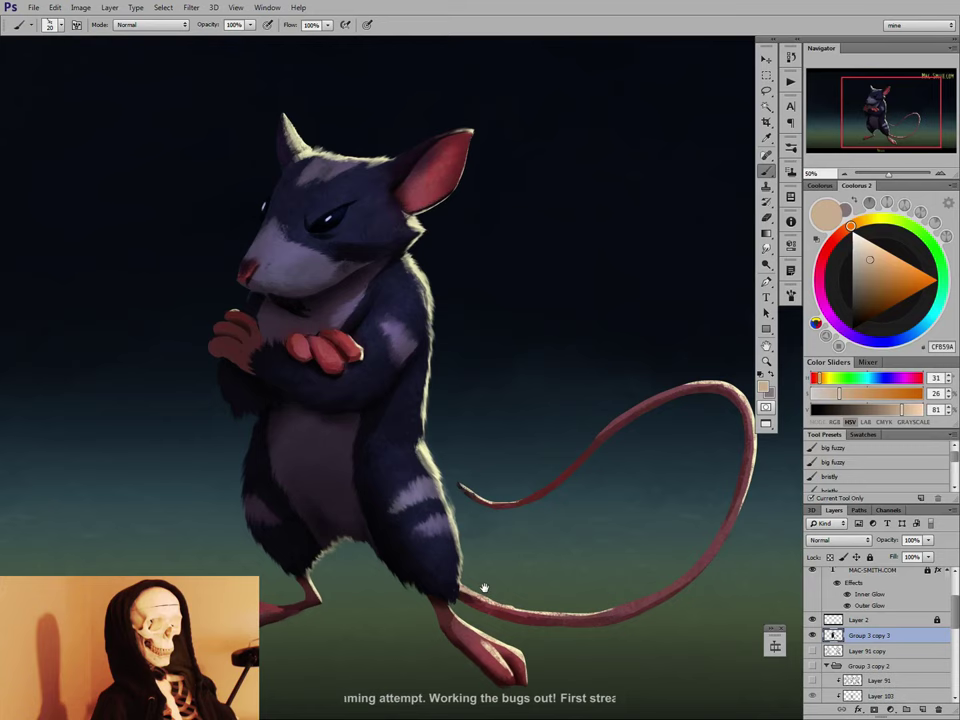
# Rework the rim light where the lower back meets the thigh, alternating pale yellow F3E8B0 at 40 px and dark blue 222433 at 45 px.
pyautogui.keyDown('alt'); pyautogui.click(408, 424); pyautogui.keyUp('alt')
pyautogui.press(']')
pyautogui.press(']')
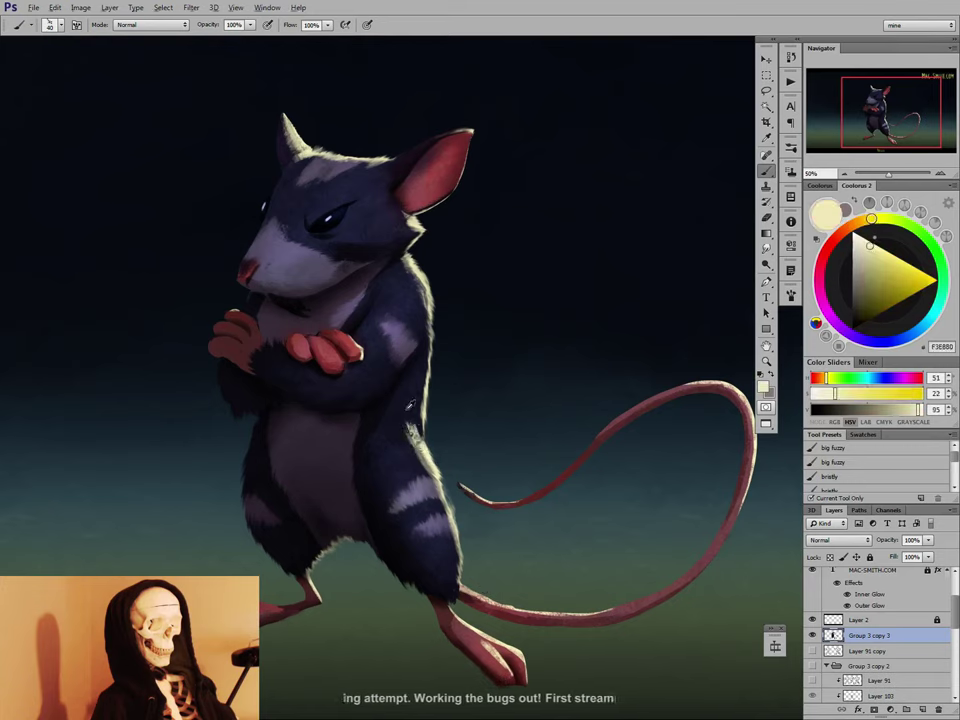
pyautogui.keyDown('alt'); pyautogui.click(408, 405); pyautogui.keyUp('alt')
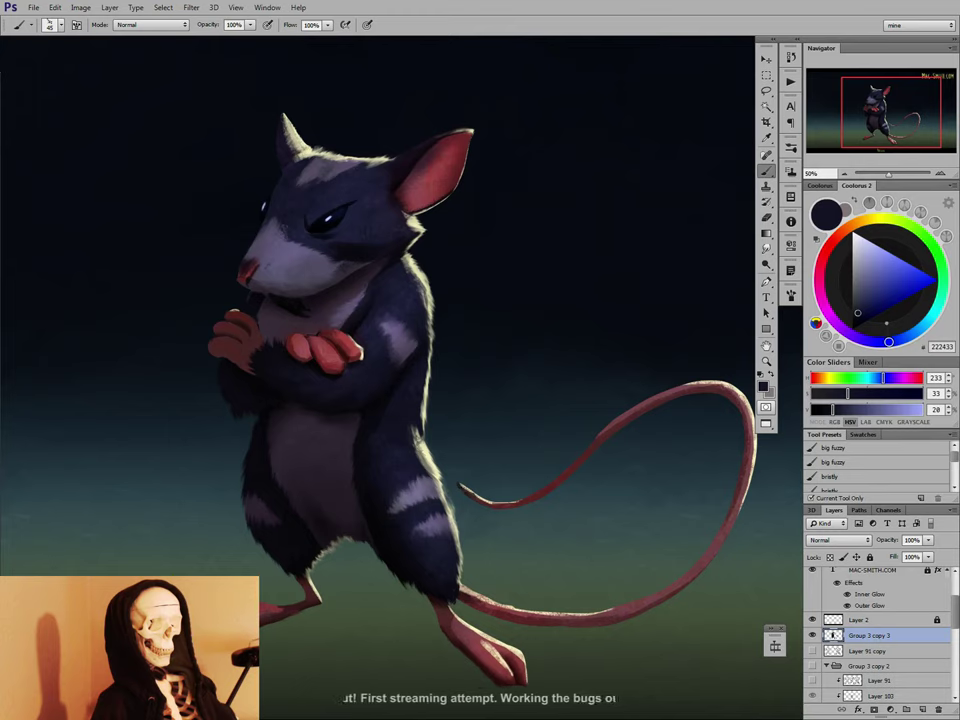
pyautogui.keyDown('alt'); pyautogui.click(424, 445); pyautogui.keyUp('alt')
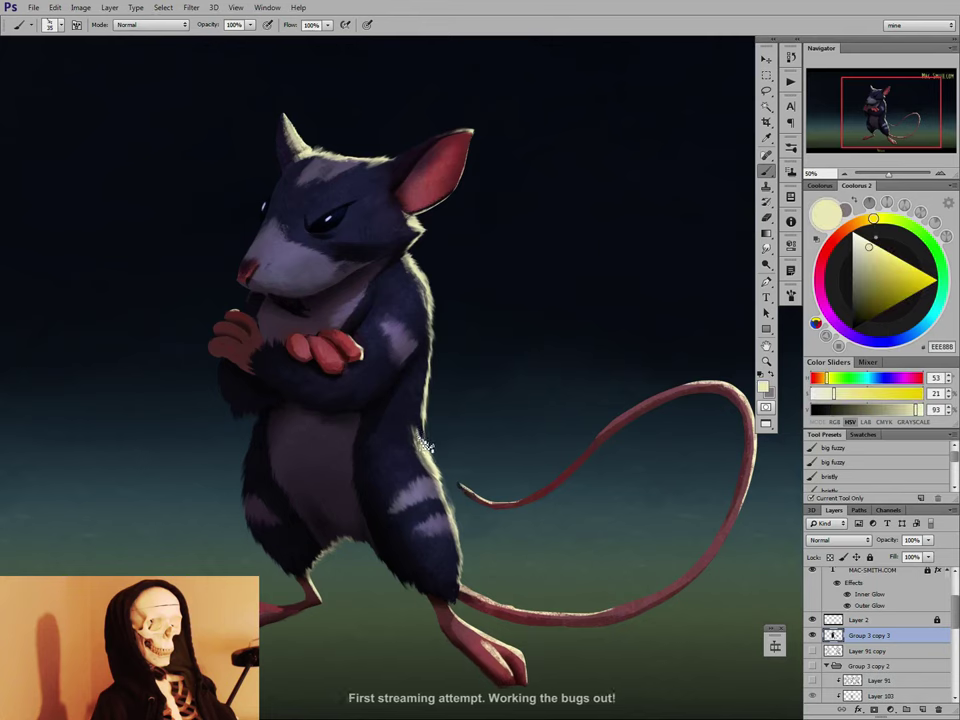
pyautogui.keyDown('alt'); pyautogui.click(413, 408); pyautogui.keyUp('alt')
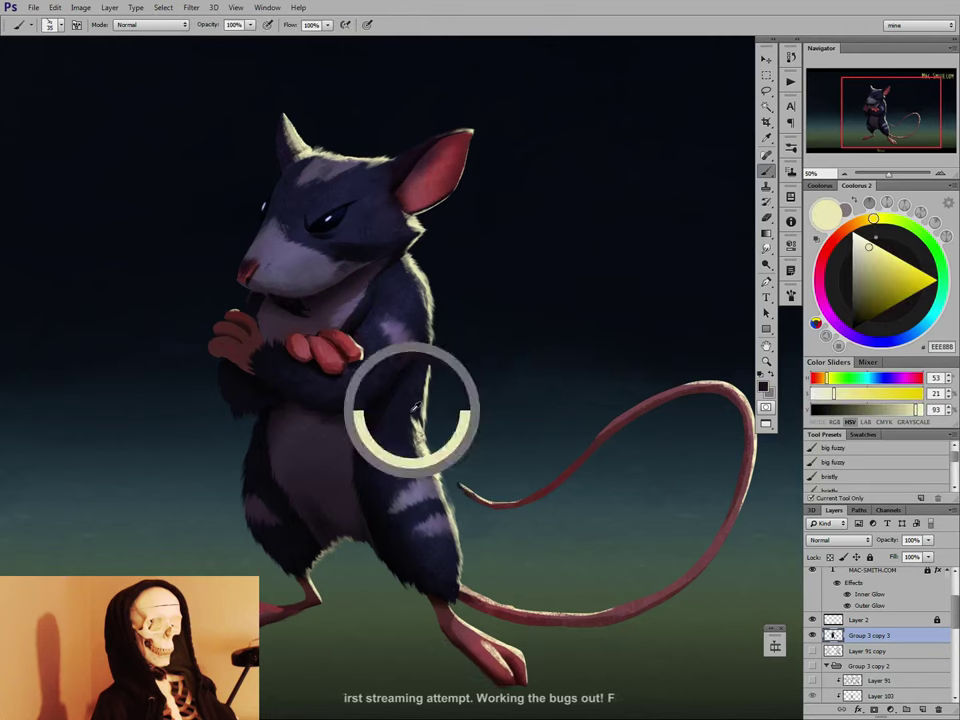
pyautogui.press(']')
pyautogui.press(']')
pyautogui.press(']')
# Strengthen the shoulder's rim light with pale yellow ECE5BA at 70 px and FAEEC3 at 60 px, smudging it into the fur.
pyautogui.moveTo(414, 410)
pyautogui.mouseDown()
pyautogui.moveTo(418, 442)
pyautogui.moveTo(492, 533)
pyautogui.mouseUp()
pyautogui.keyDown('alt'); pyautogui.click(484, 361); pyautogui.keyUp('alt')
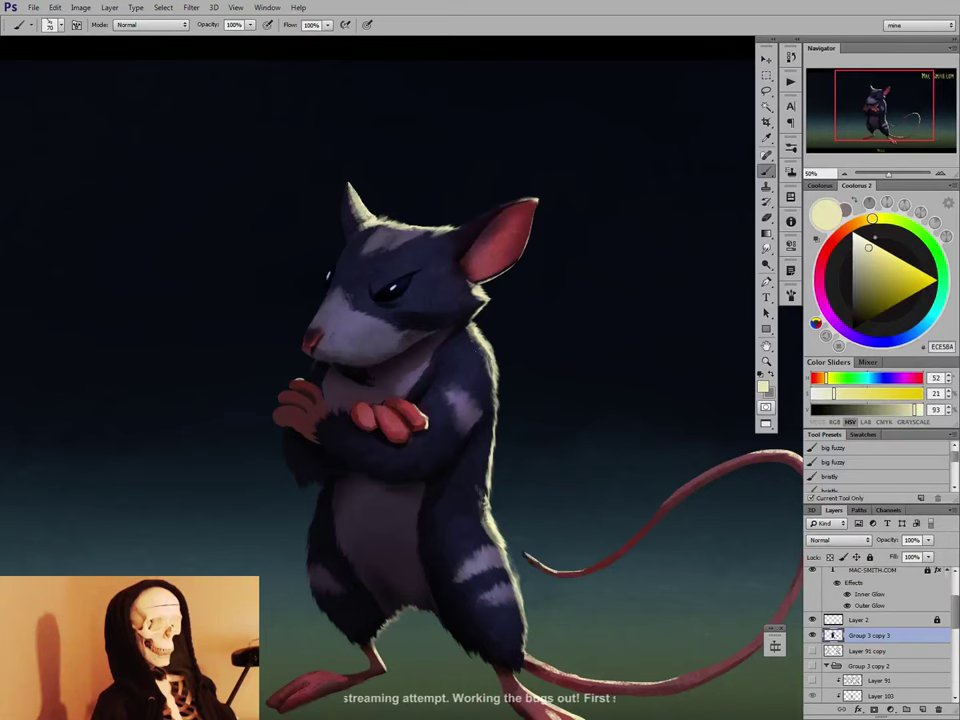
pyautogui.press('r')
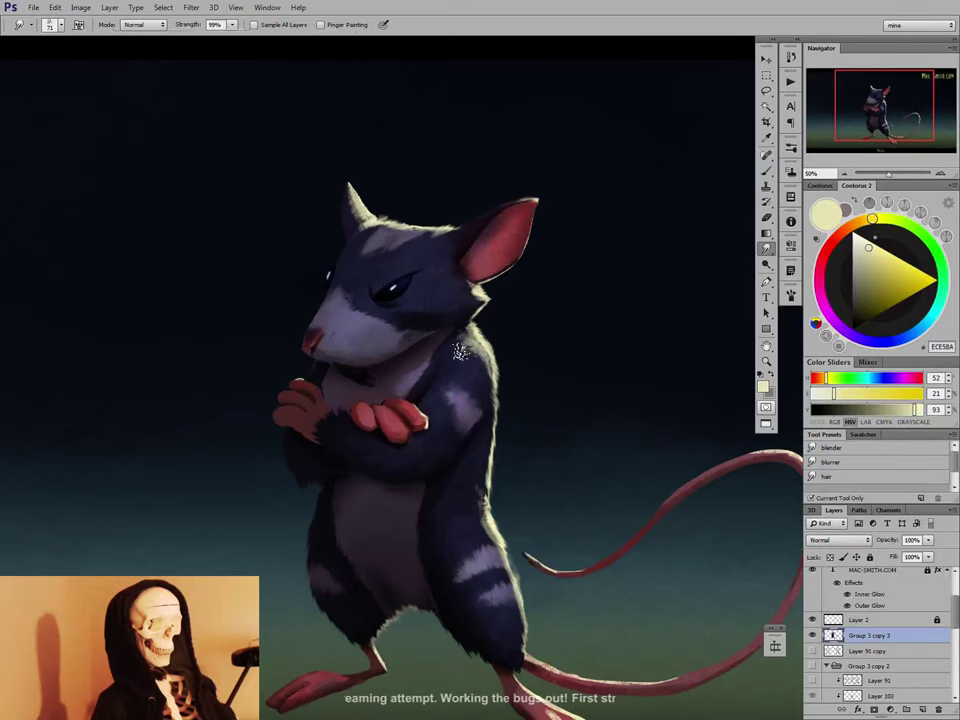
pyautogui.press('b')
pyautogui.keyDown('alt'); pyautogui.click(474, 331); pyautogui.keyUp('alt')
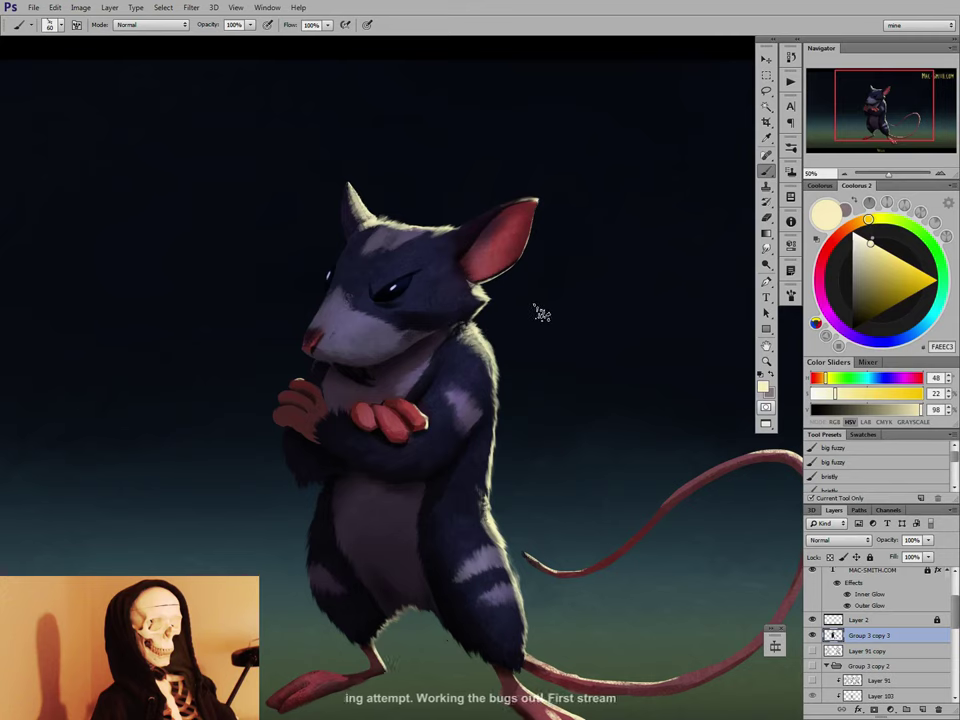
# Paint fur on the upper arm beside the near hand's fingers with dark blue 31324A at 25 px.
pyautogui.keyDown('alt'); pyautogui.click(360, 279); pyautogui.keyUp('alt')
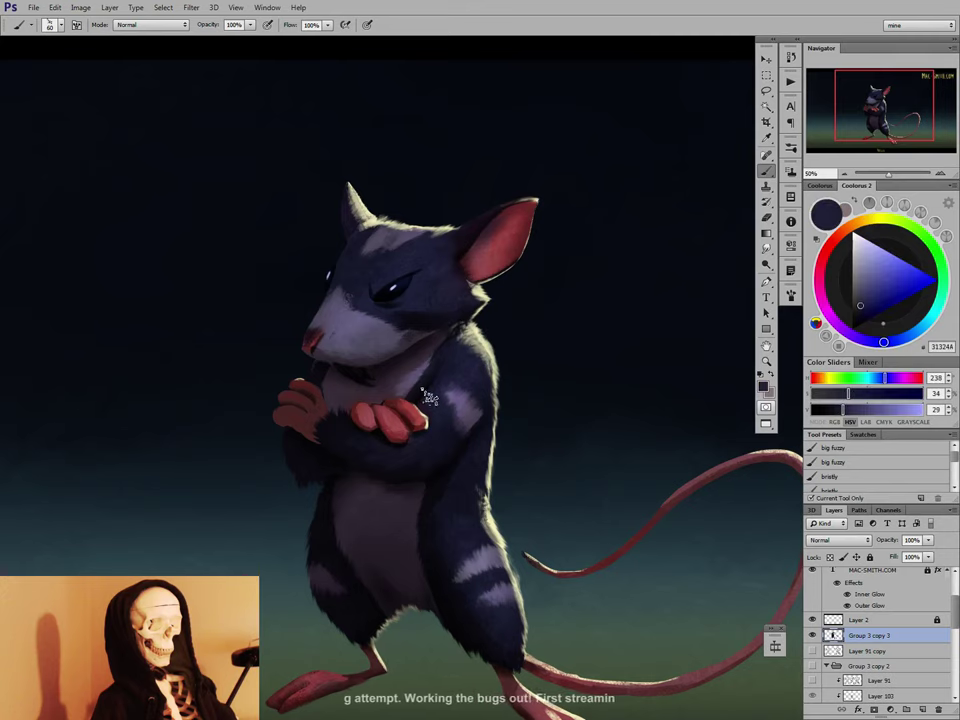
pyautogui.press('[')
pyautogui.press('[')
pyautogui.press('[')
pyautogui.press('[')
pyautogui.press('[')
pyautogui.press('[')
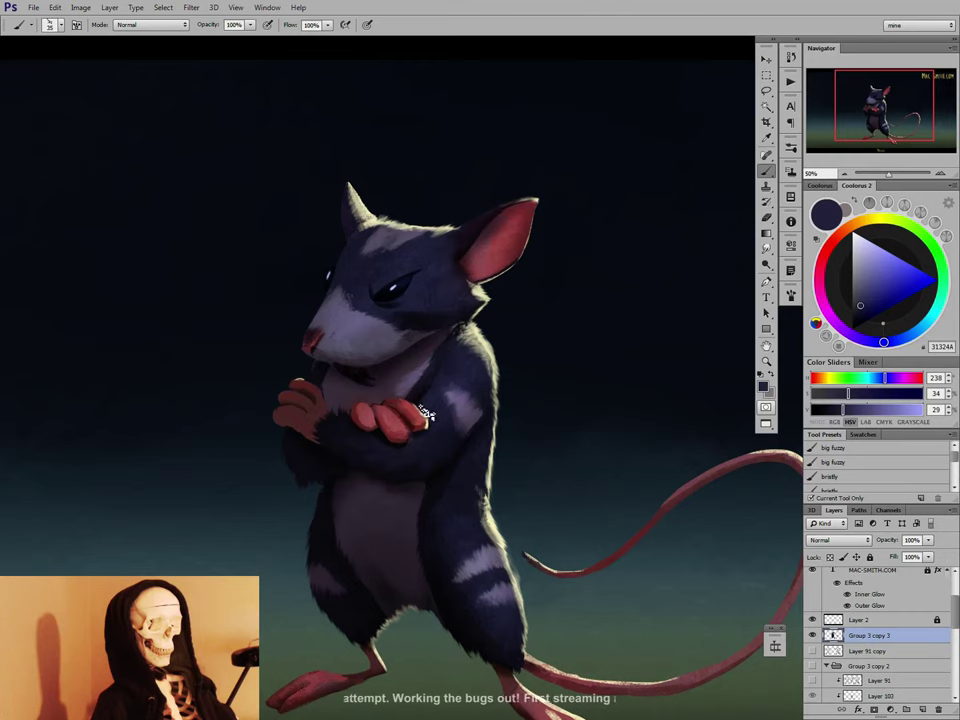
pyautogui.press('[')
# Shade the edges and gaps of the fingers on both hands with near-black 140F14 and dark reds 68302E and 602A2A at 15 px.
pyautogui.keyDown('alt'); pyautogui.click(385, 408); pyautogui.keyUp('alt')
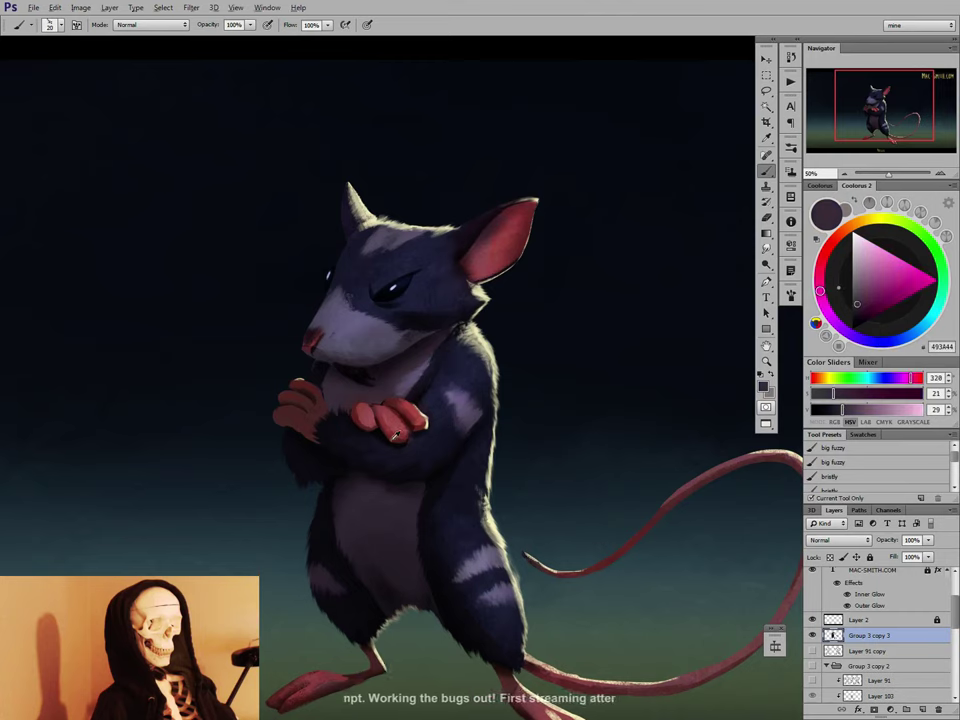
pyautogui.press('[')
pyautogui.keyDown('alt'); pyautogui.click(300, 334); pyautogui.keyUp('alt')
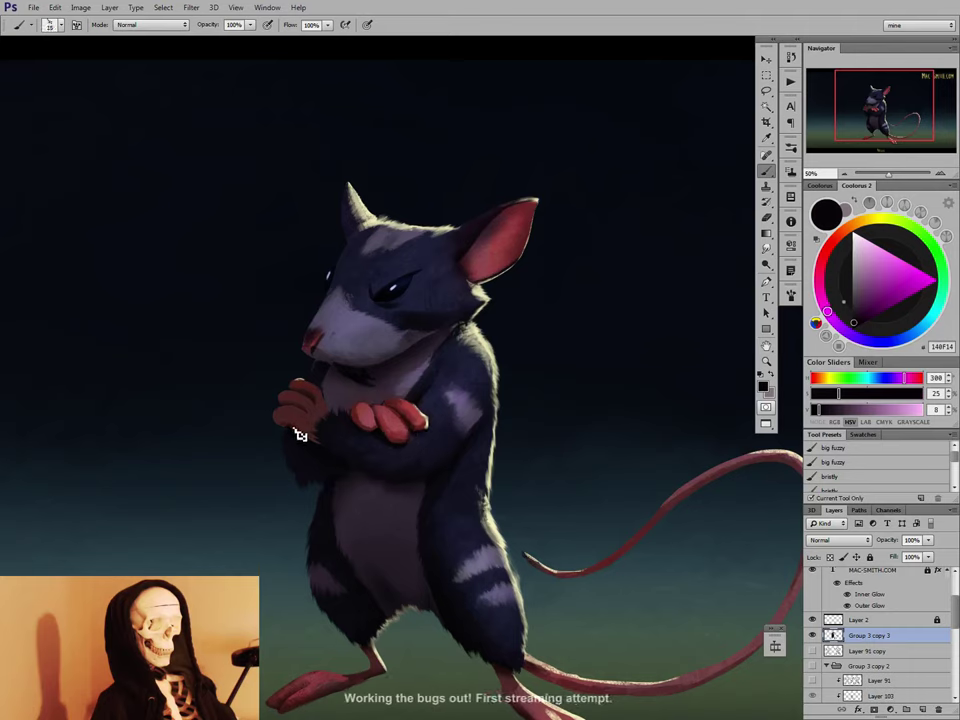
pyautogui.keyDown('alt'); pyautogui.click(350, 412); pyautogui.keyUp('alt')
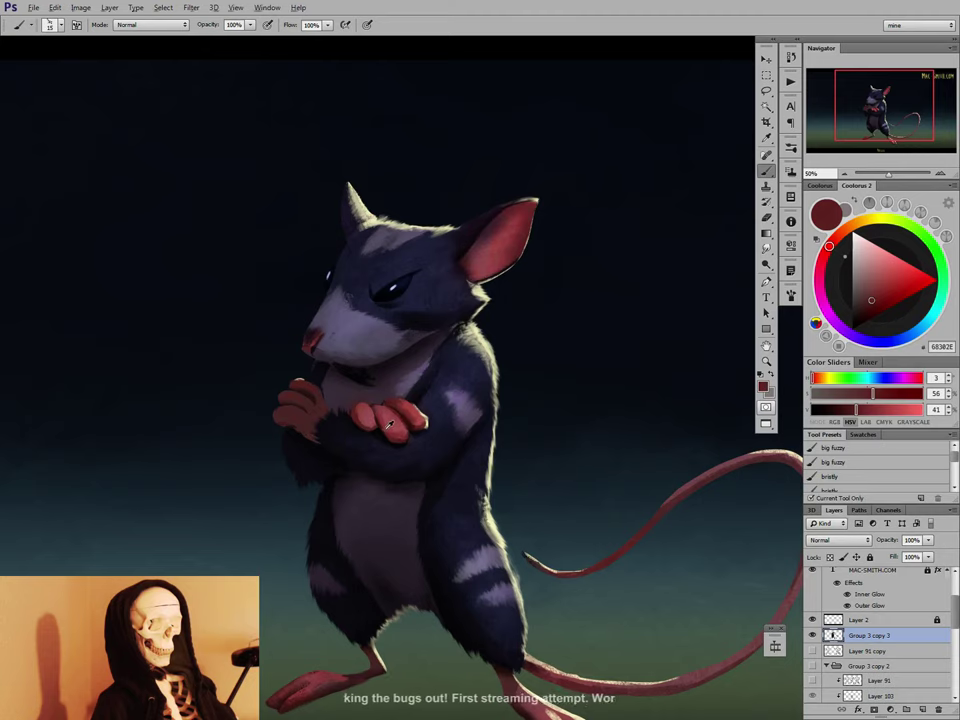
pyautogui.keyDown('alt'); pyautogui.click(306, 433); pyautogui.keyUp('alt')
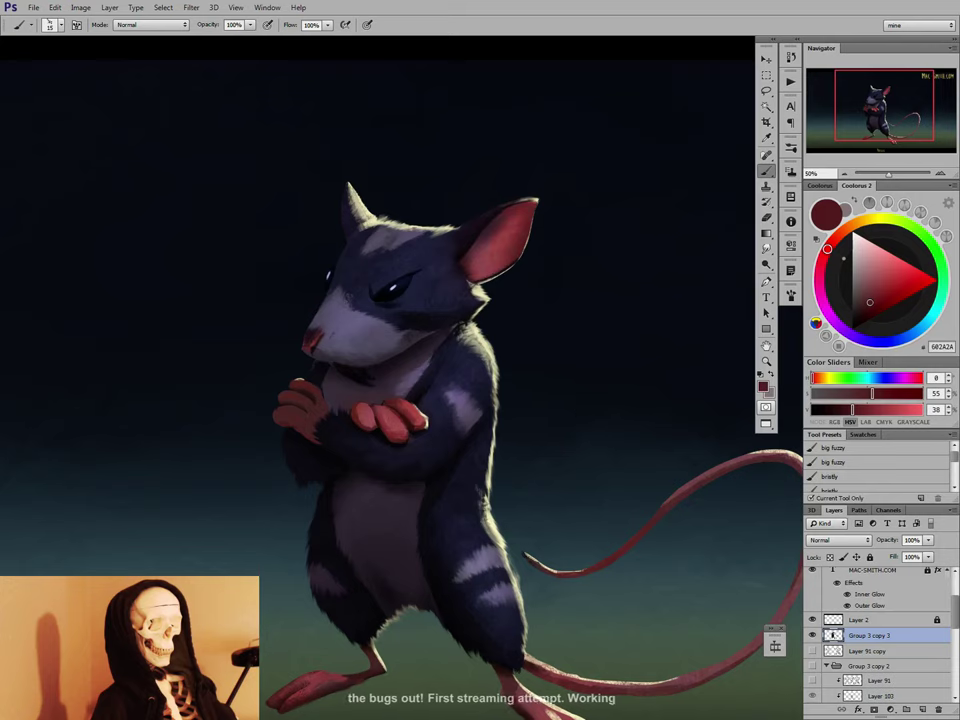
pyautogui.press(']')
# Rework the near ear's inside with red A54D4E and its edges with dark 492B32 and 262638 at 25 px.
pyautogui.keyDown('alt'); pyautogui.click(504, 238); pyautogui.keyUp('alt')
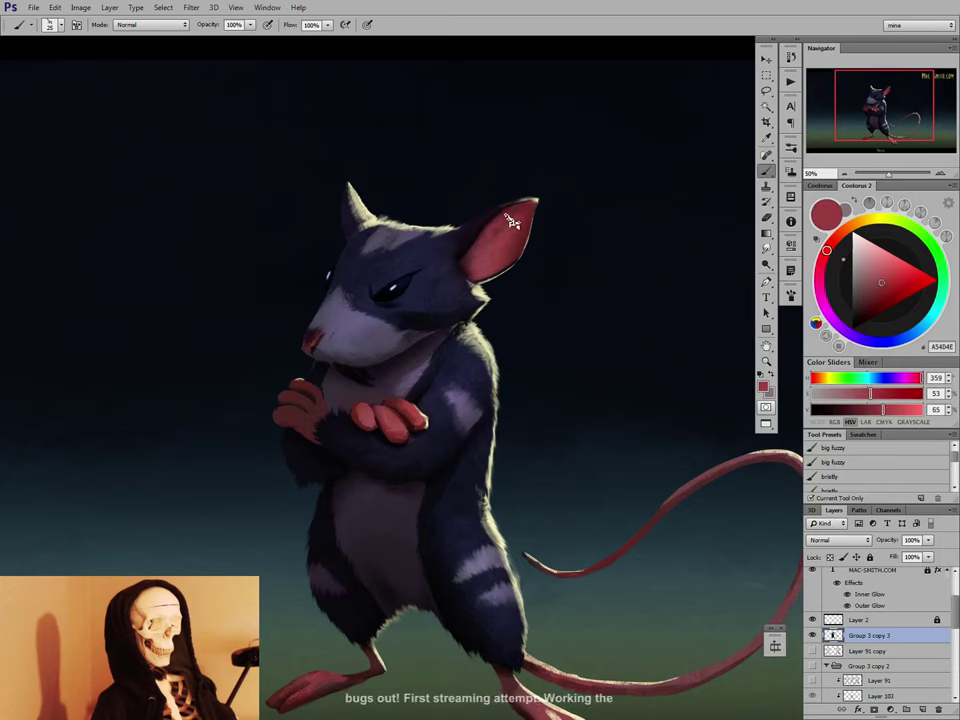
pyautogui.keyDown('alt'); pyautogui.click(490, 262); pyautogui.keyUp('alt')
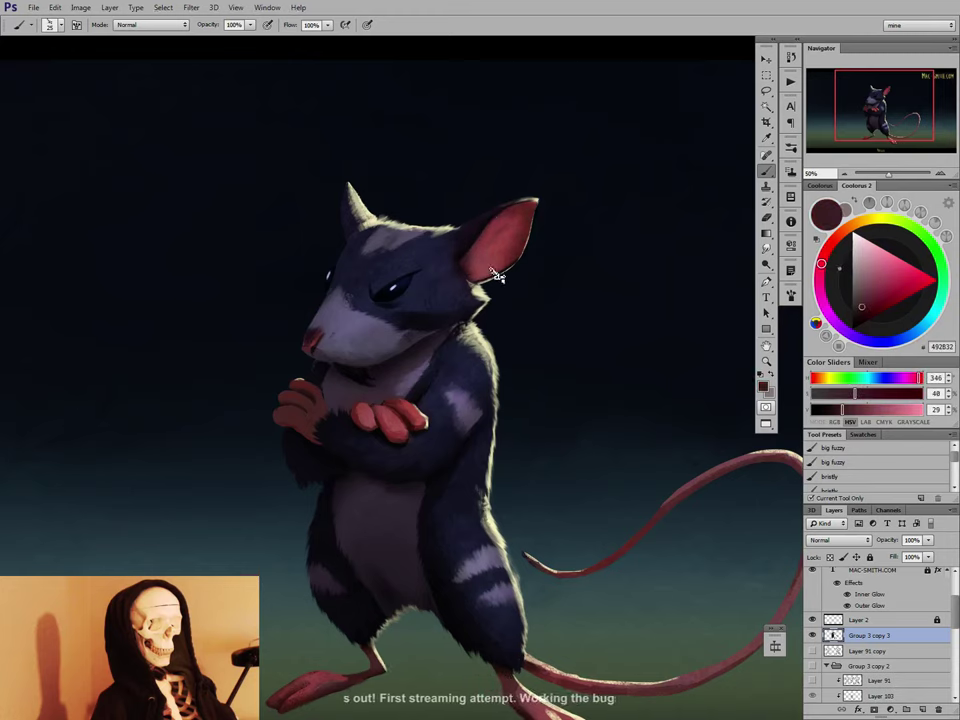
pyautogui.keyDown('alt'); pyautogui.click(362, 246); pyautogui.keyUp('alt')
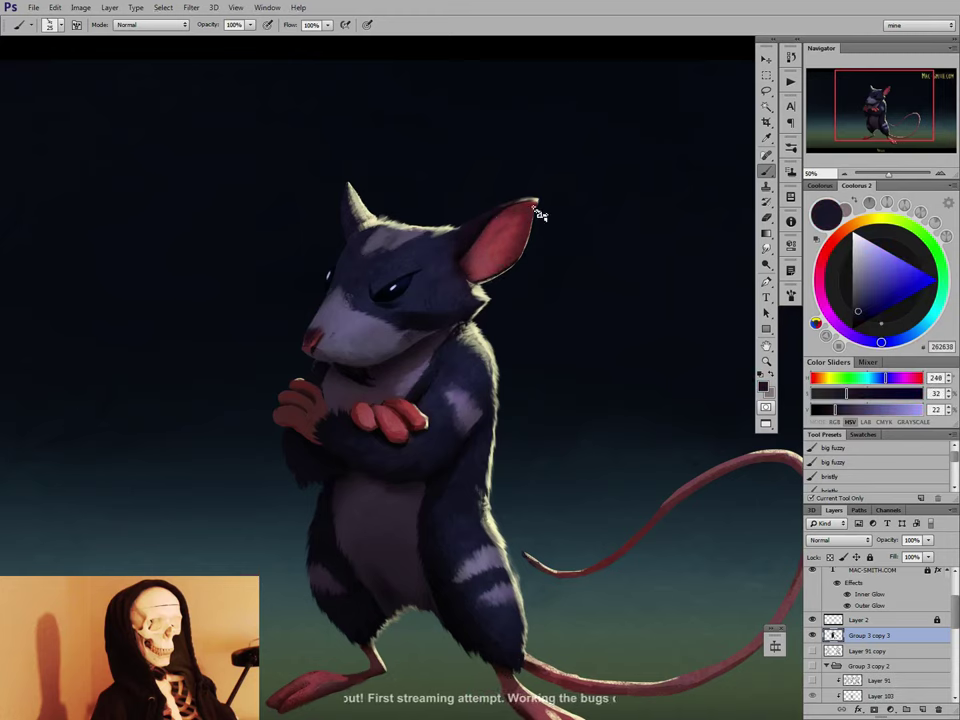
# Deepen the shadow under the rat's chin with 201C22 and 362D36 at 20 px and 0B090C at 10 px, smudging it into the chest fur.
pyautogui.keyDown('alt'); pyautogui.click(384, 387); pyautogui.keyUp('alt')
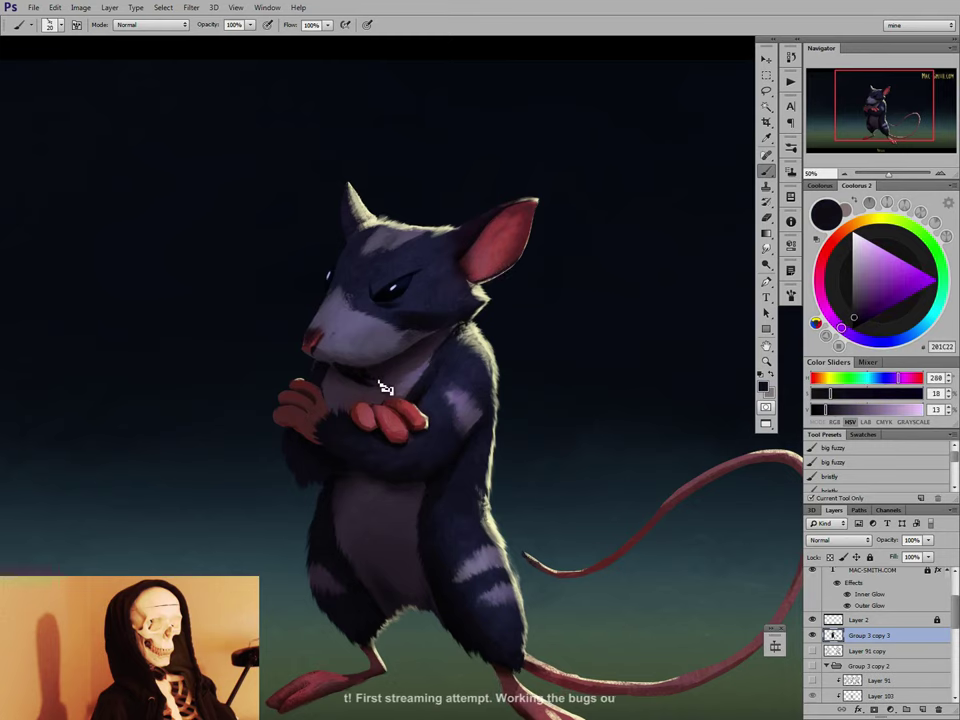
pyautogui.keyDown('alt'); pyautogui.click(375, 387); pyautogui.keyUp('alt')
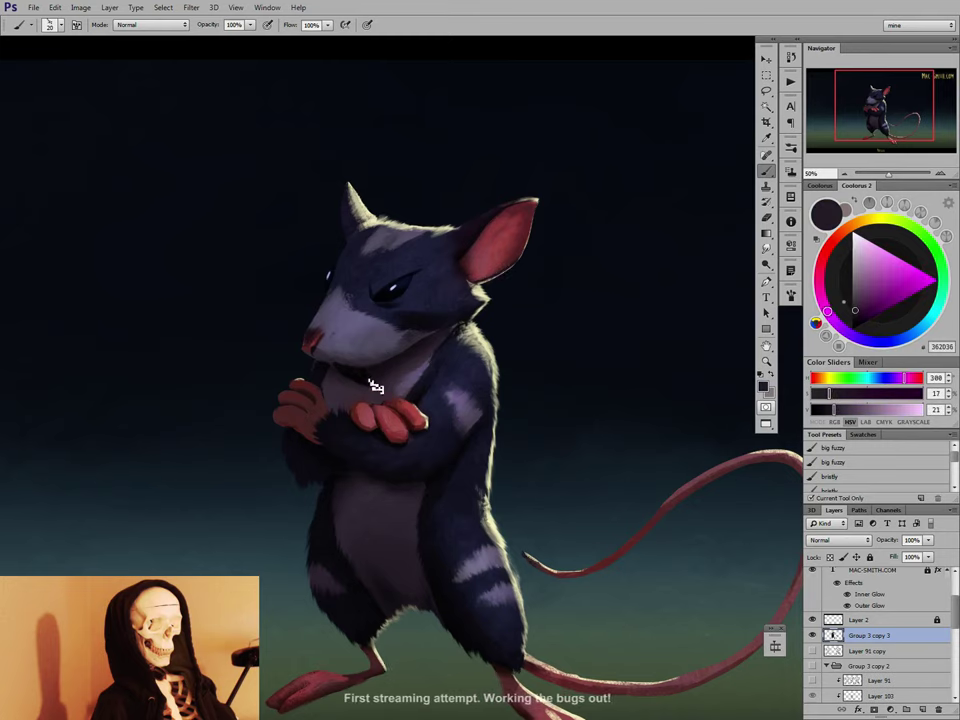
pyautogui.keyDown('alt'); pyautogui.click(352, 384); pyautogui.keyUp('alt')
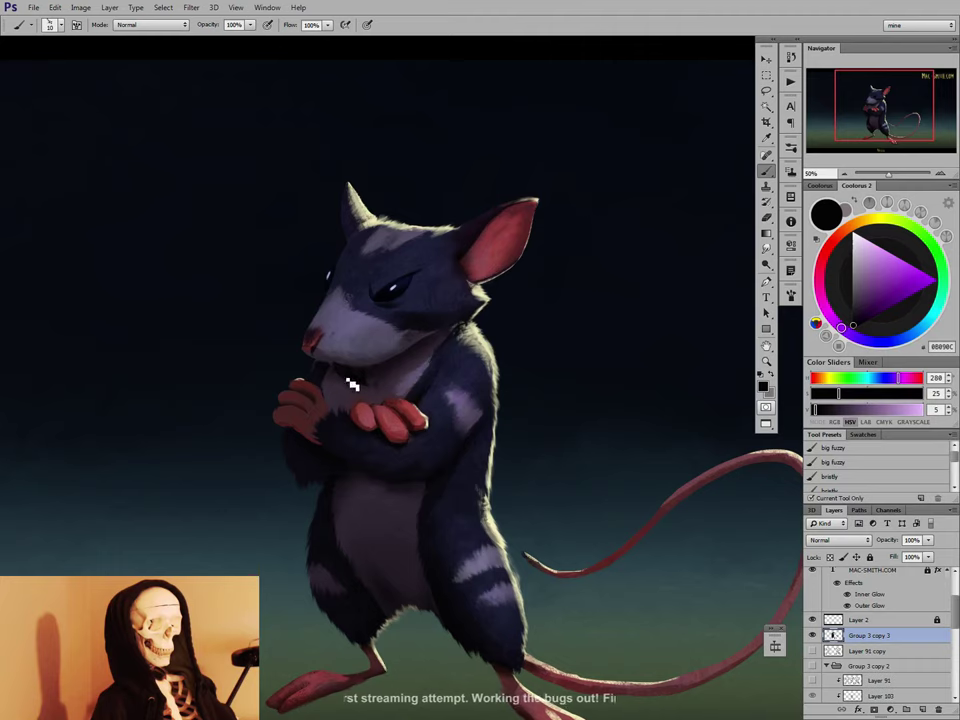
pyautogui.press('r')
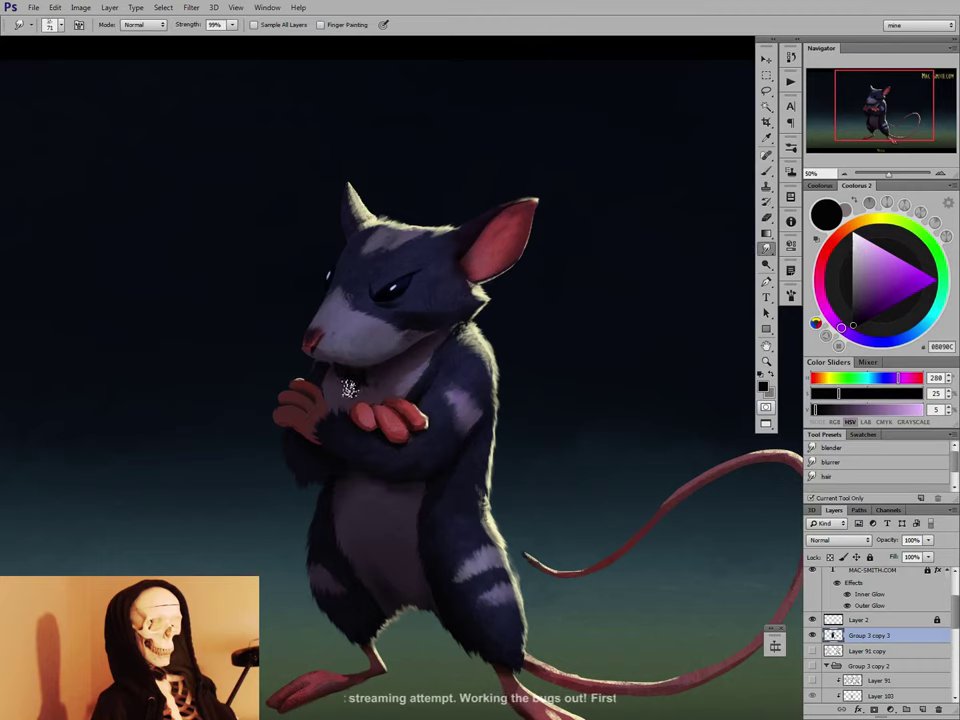
pyautogui.press('b')
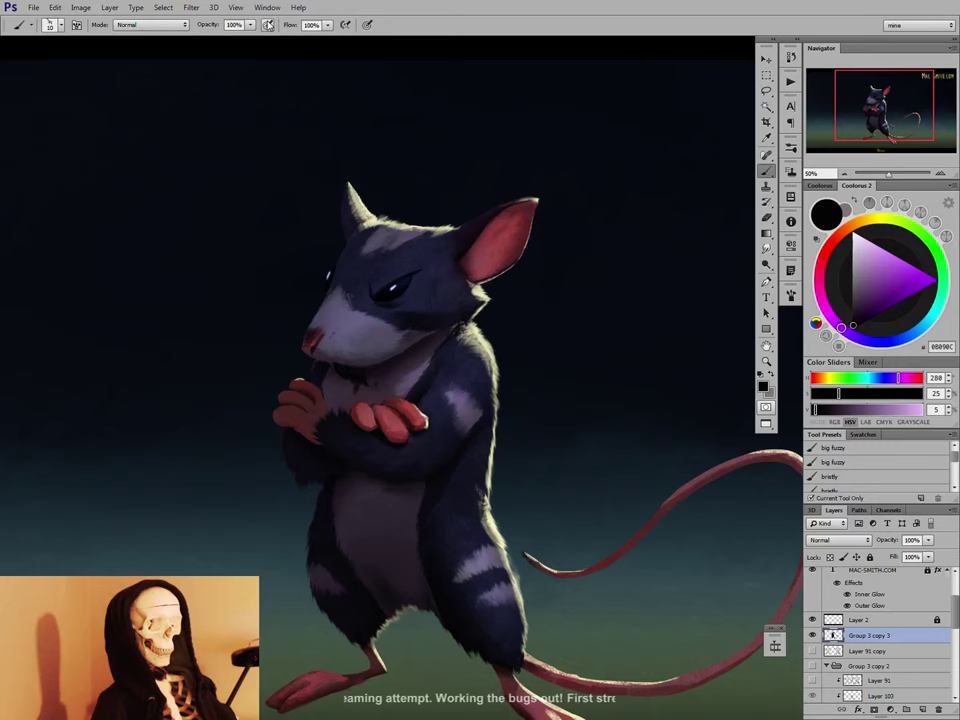
# Open a second window of kessel.psd, zoom it out to 16.67% and shrink it to fit the whole picture.
pyautogui.press('f')
pyautogui.press('f')
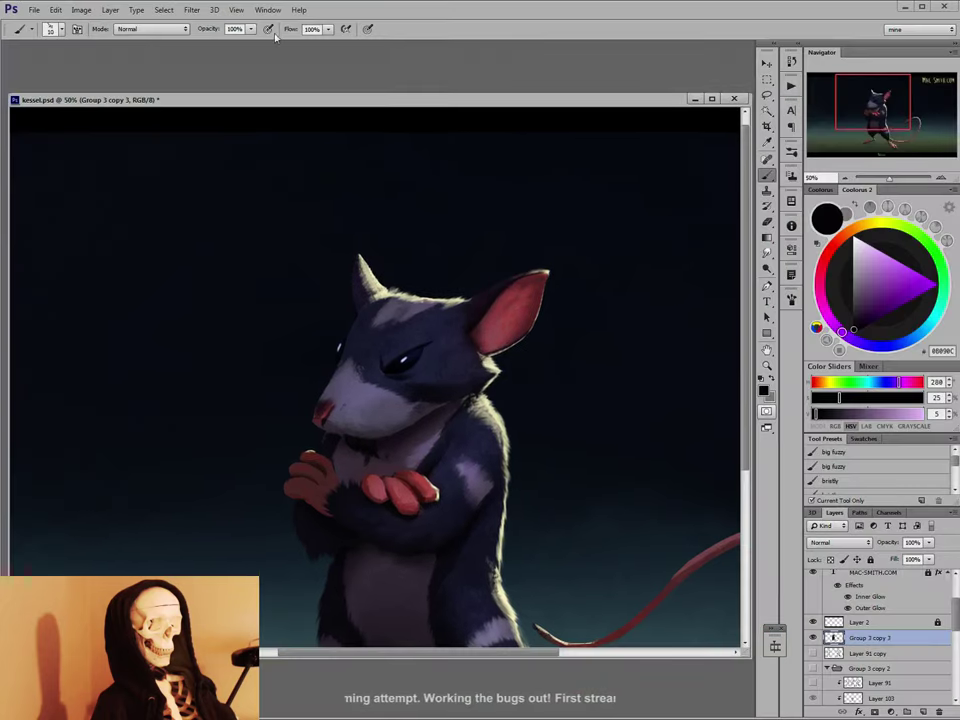
pyautogui.click(267, 8)
pyautogui.moveTo(278, 24)
pyautogui.click(470, 242)
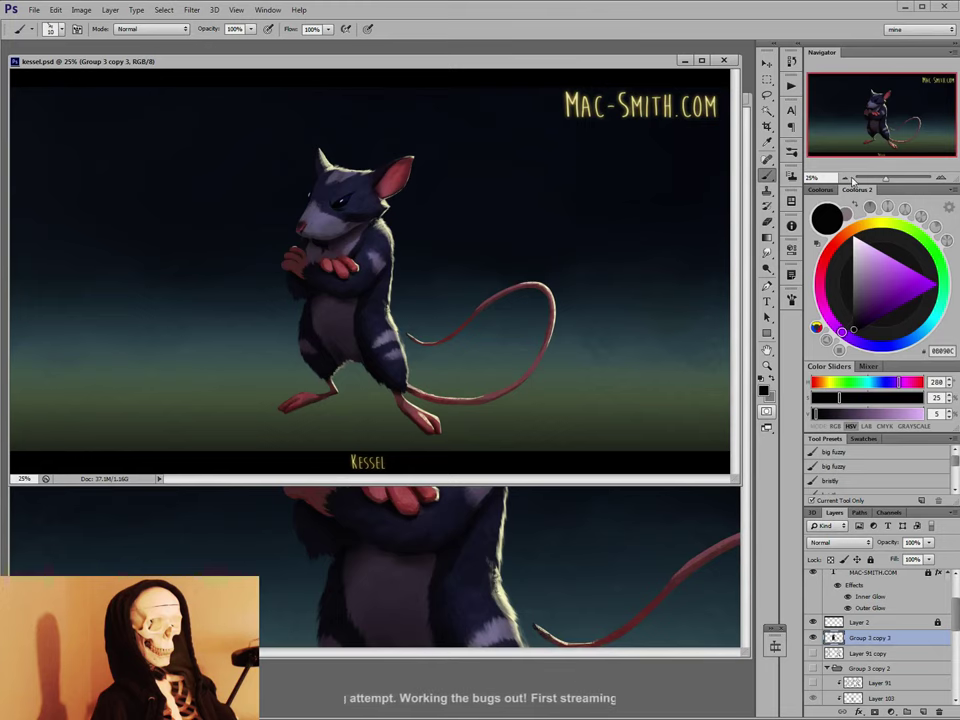
pyautogui.hotkey('ctrl', '-')
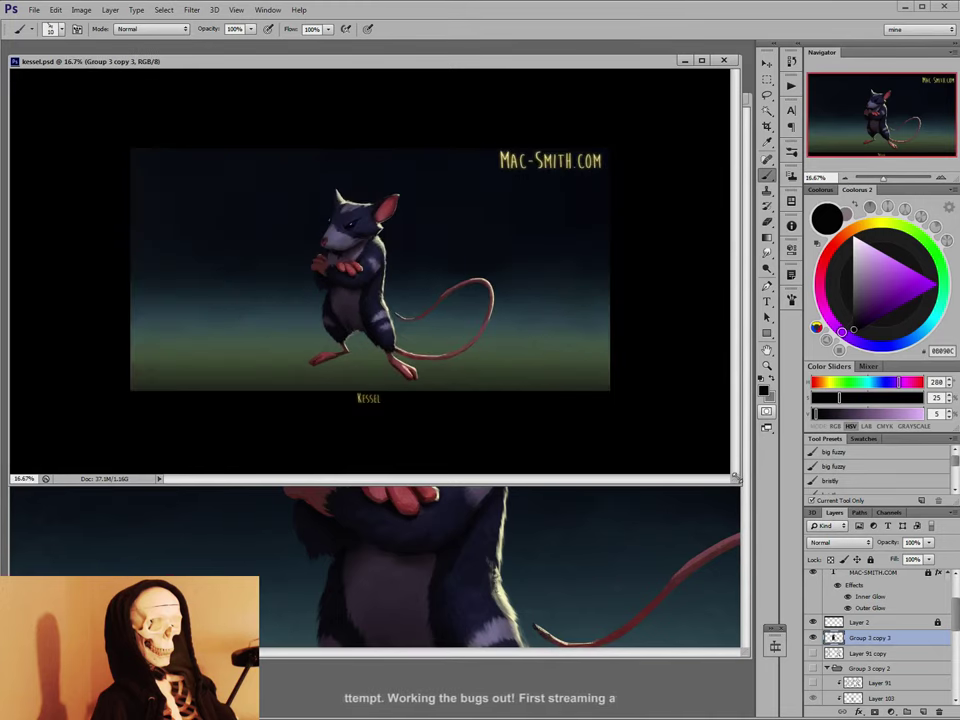
pyautogui.moveTo(738, 482); pyautogui.dragTo(502, 372)
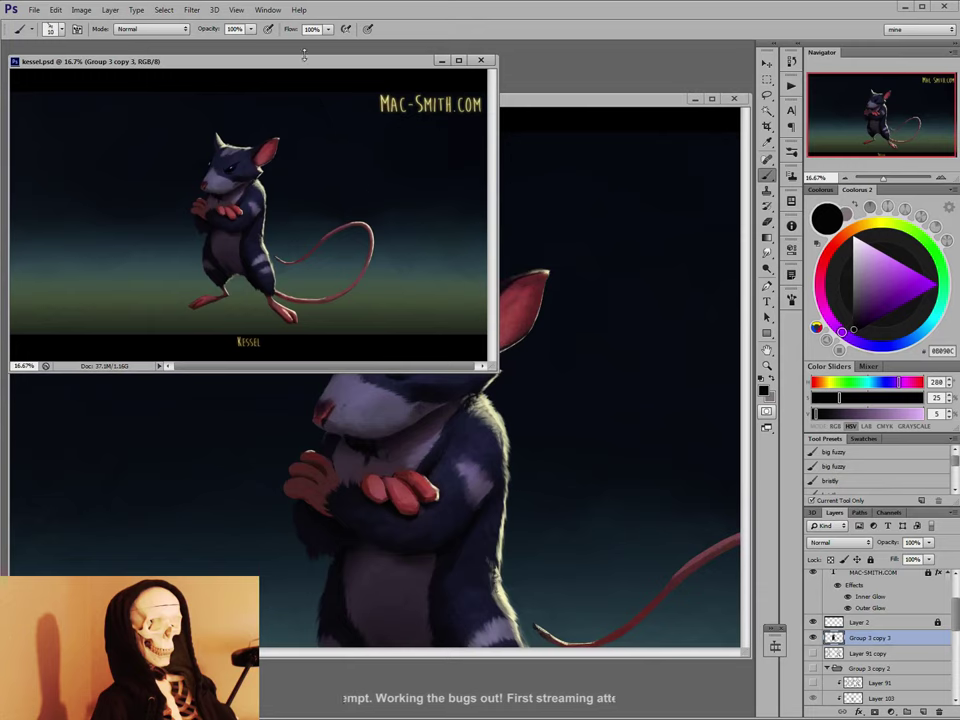
# Move the overview window out of the workspace and show the main painting full screen, centred on the rat.
pyautogui.moveTo(397, 63); pyautogui.dragTo(0, 40)
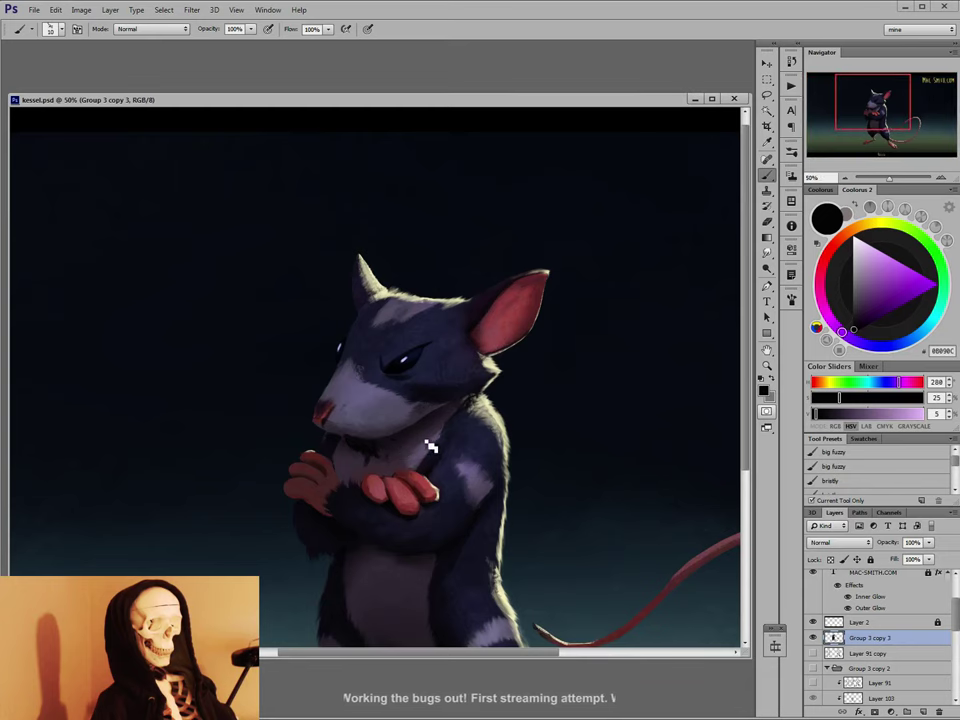
pyautogui.press('f')
pyautogui.moveTo(369, 401); pyautogui.dragTo(403, 450)
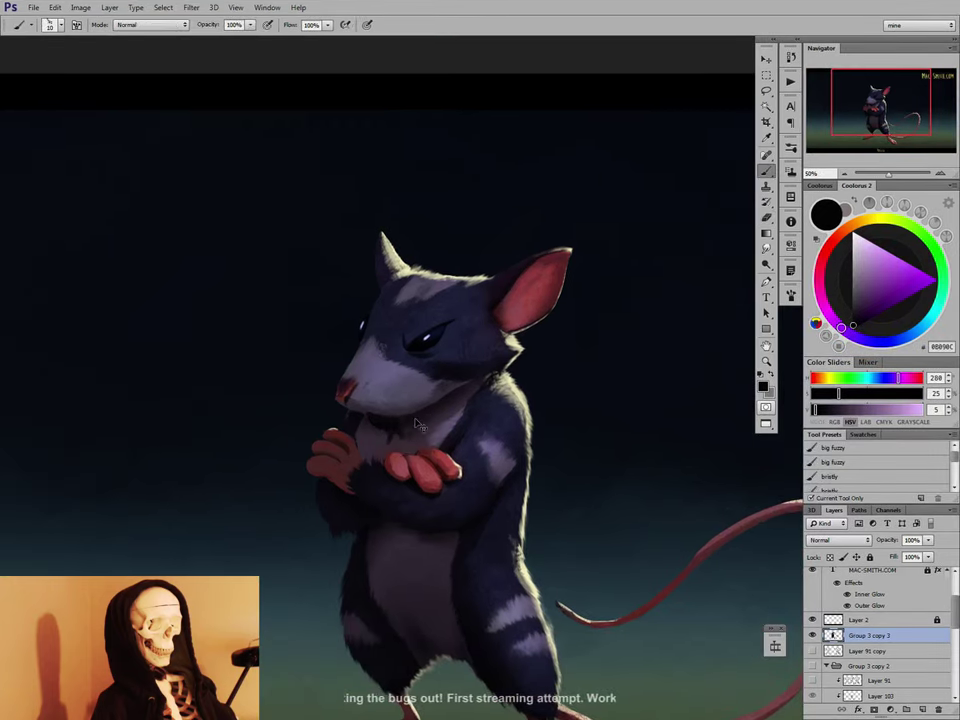
# Repaint the shadow under the rat's chin with a fur brush at 15 px, using near-black 0D0B0F.
pyautogui.rightClick(410, 415)
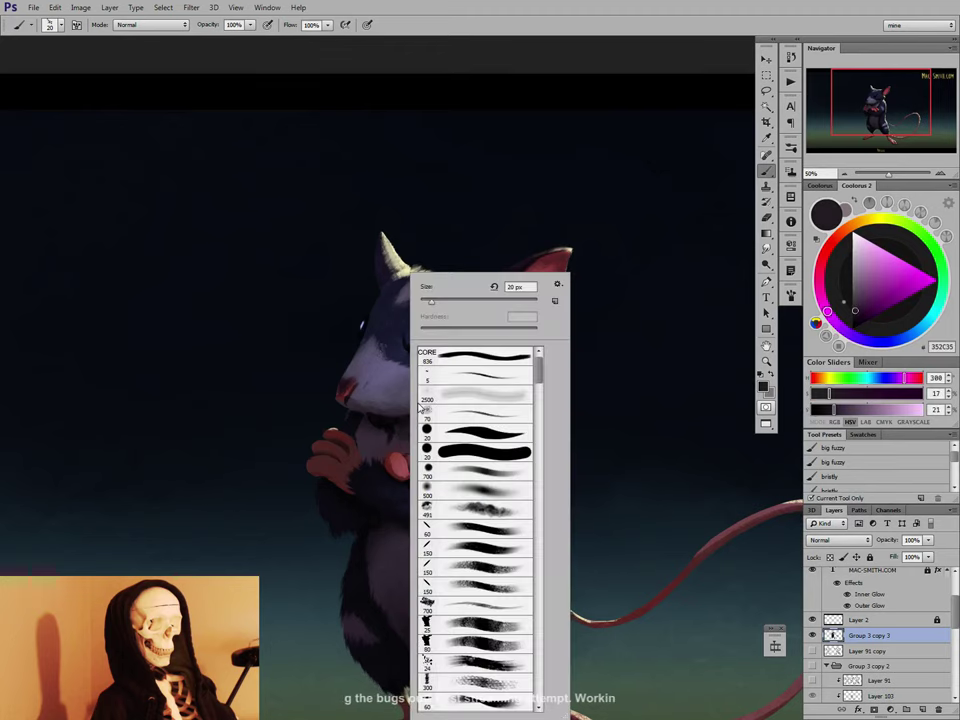
pyautogui.click(477, 623)
pyautogui.click(394, 438)
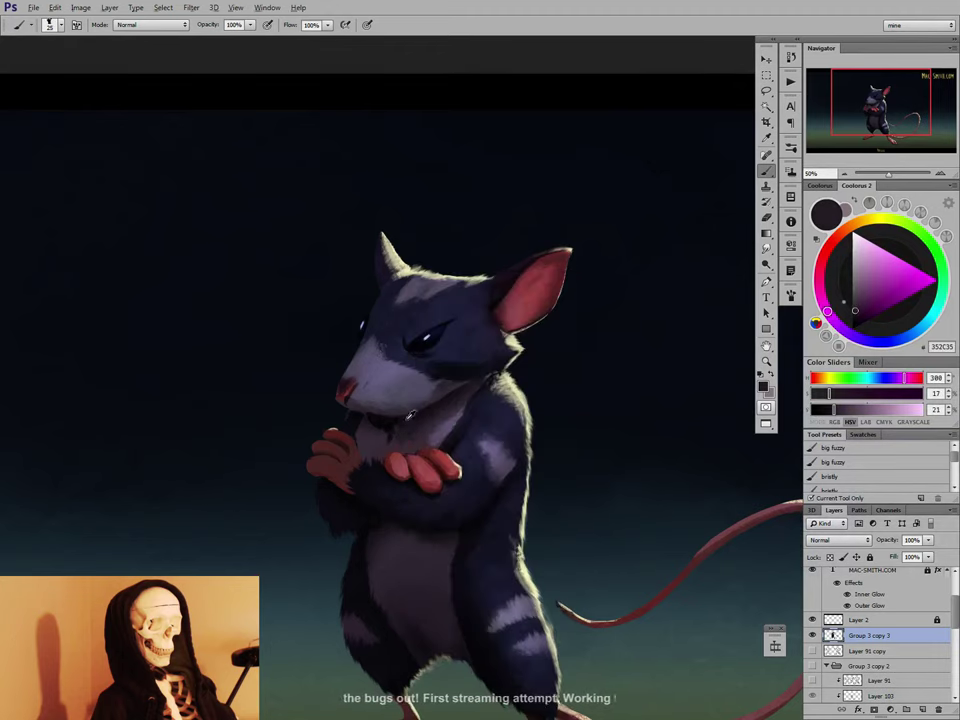
pyautogui.press('[')
pyautogui.keyDown('alt'); pyautogui.click(394, 436); pyautogui.keyUp('alt')
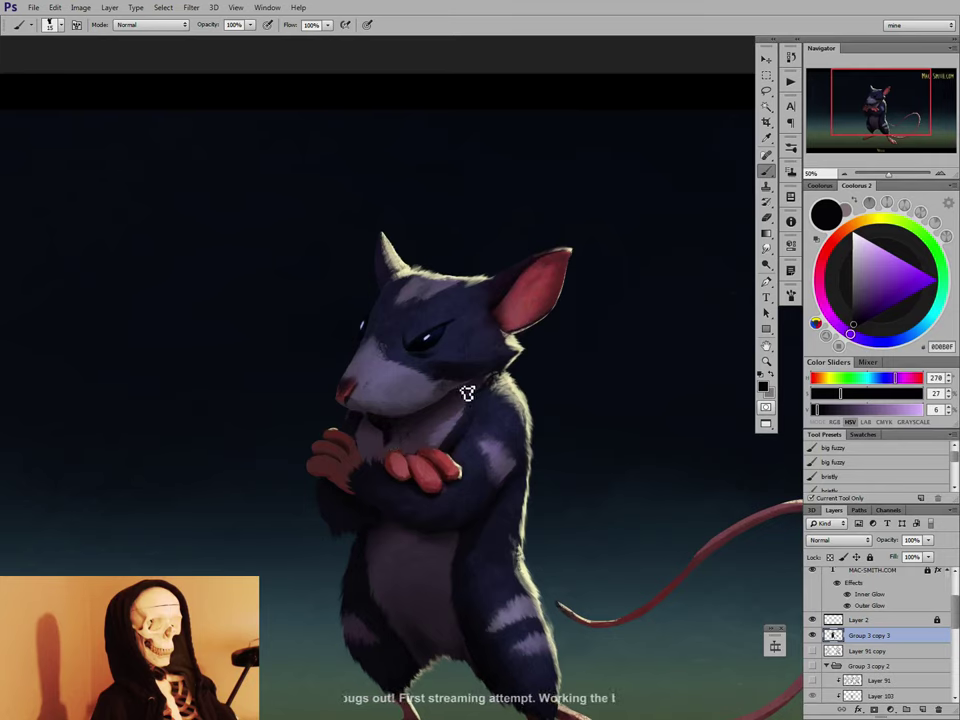
# Refine the chin shadow's edge against the chest with 473A47, 1F1B20, 453C47 and 110C11 at 10 to 15 px, smudging along the jaw.
pyautogui.keyDown('alt'); pyautogui.click(370, 450); pyautogui.keyUp('alt')
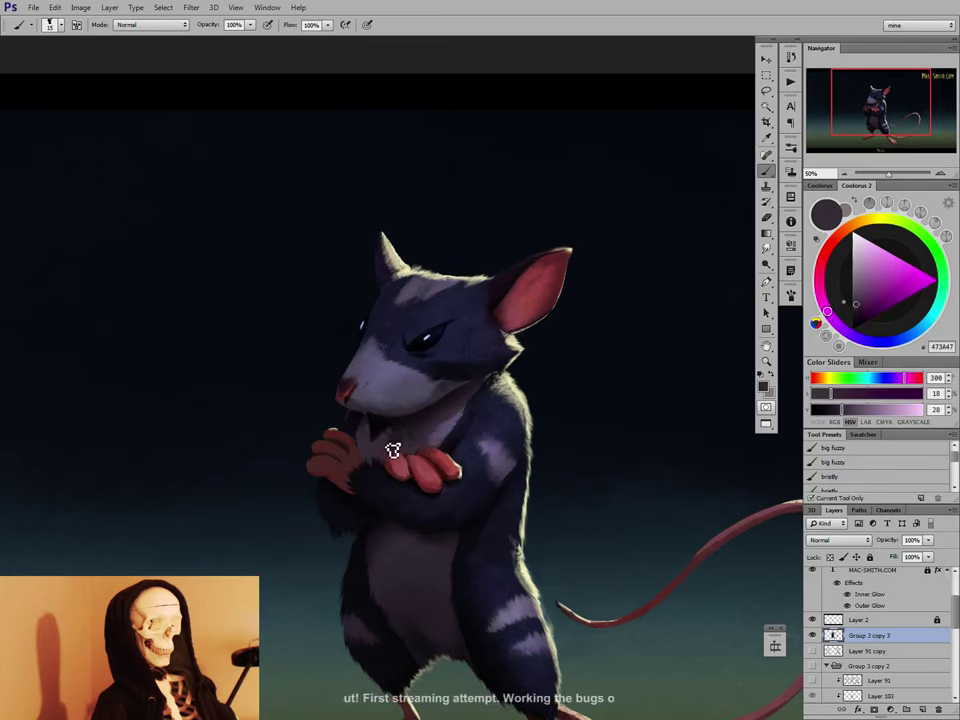
pyautogui.keyDown('alt'); pyautogui.click(395, 428); pyautogui.keyUp('alt')
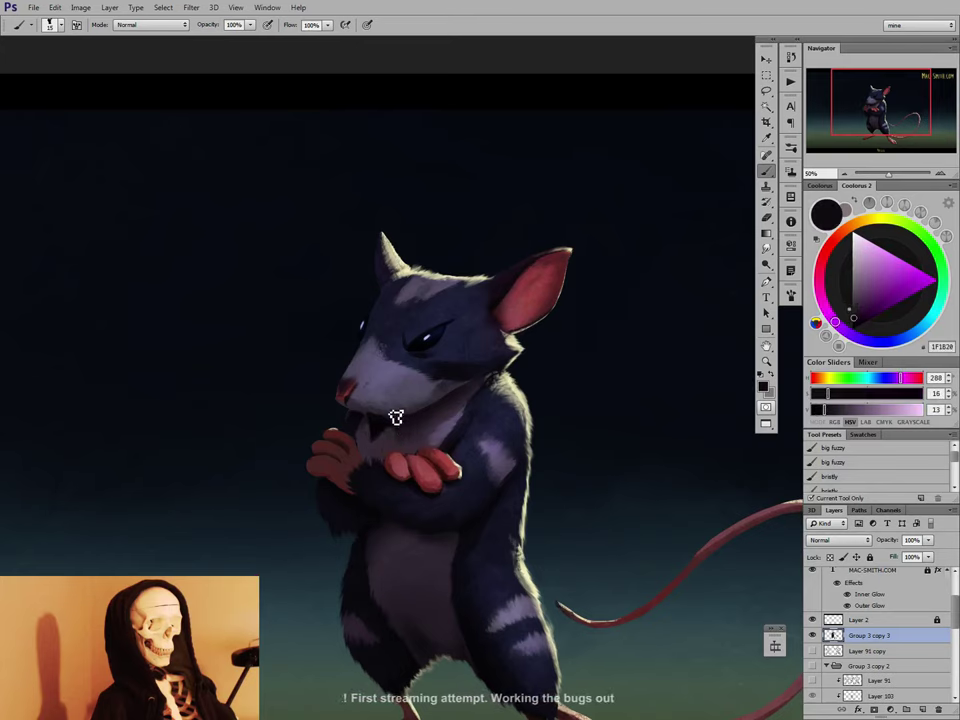
pyautogui.keyDown('alt'); pyautogui.click(370, 418); pyautogui.keyUp('alt')
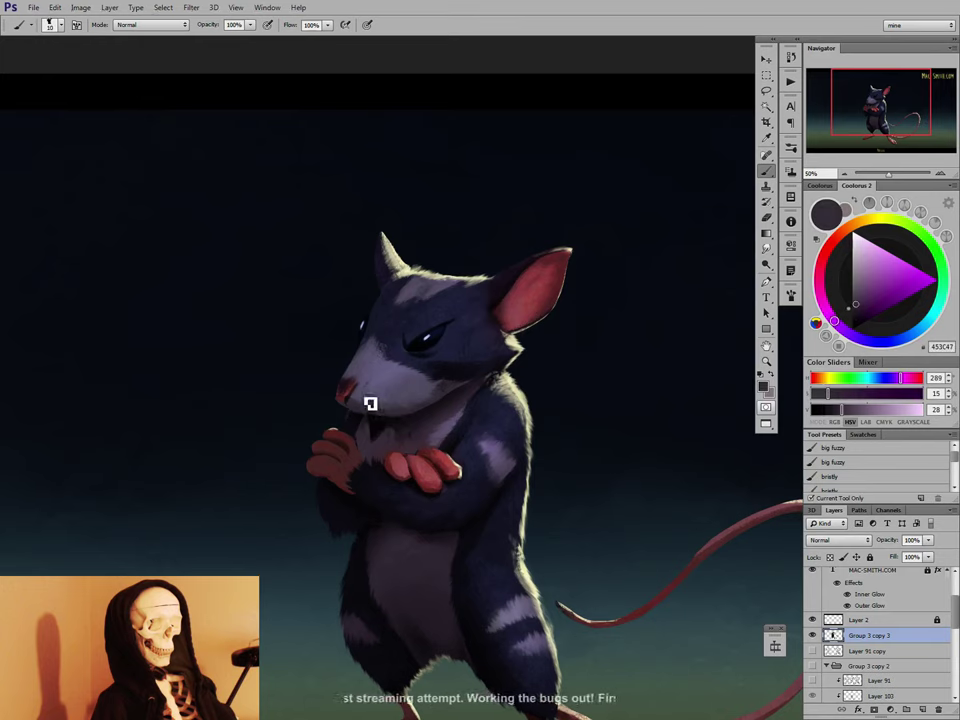
pyautogui.keyDown('alt'); pyautogui.click(394, 411); pyautogui.keyUp('alt')
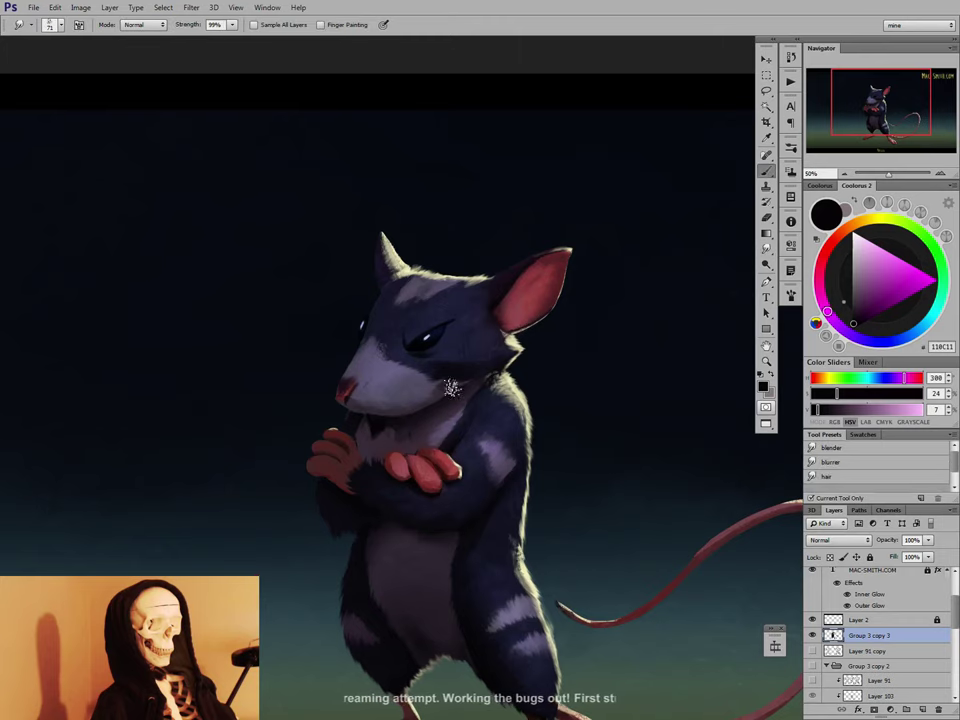
# Shade the chest, upper belly and inner leg fur with 352C35, 2C272F and 110F16 at 30 px.
pyautogui.keyDown('alt'); pyautogui.click(383, 455); pyautogui.keyUp('alt')
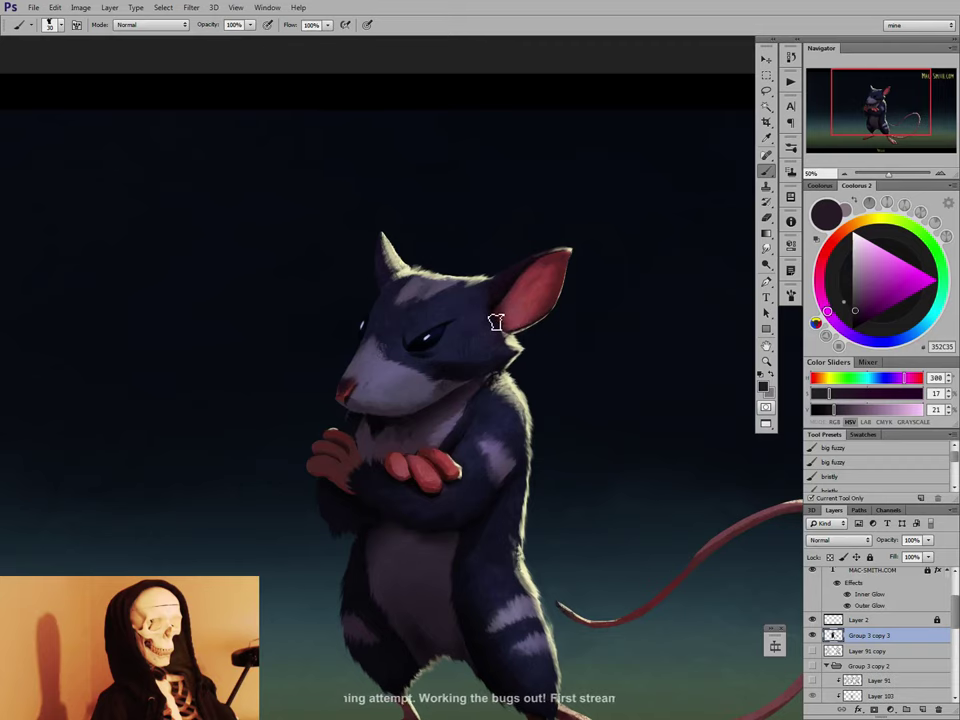
pyautogui.keyDown('alt'); pyautogui.click(382, 538); pyautogui.keyUp('alt')
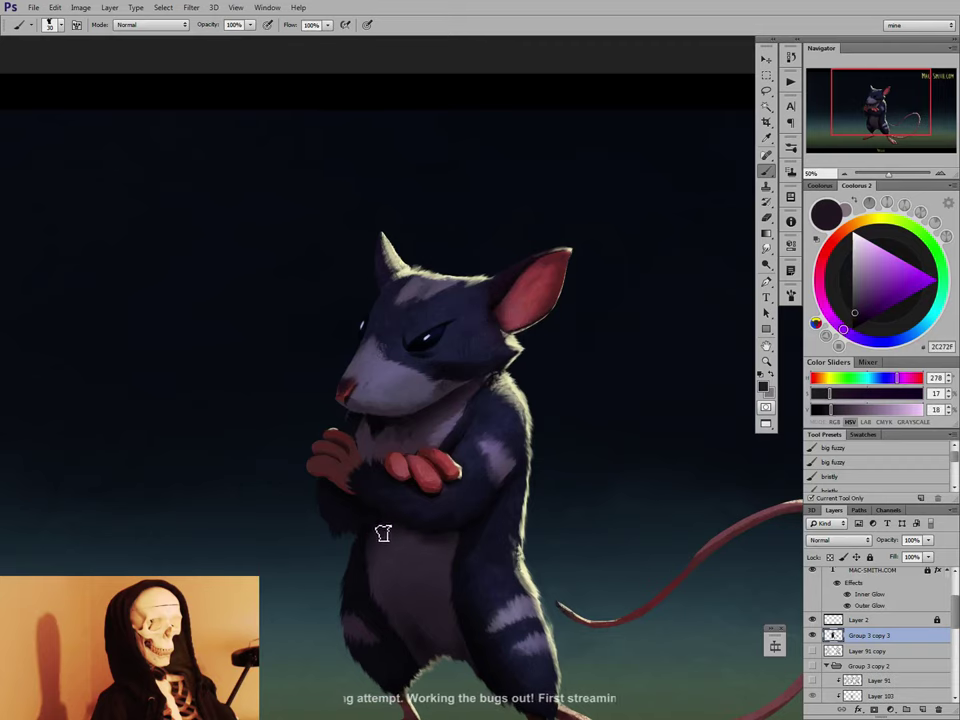
pyautogui.moveTo(431, 546); pyautogui.dragTo(411, 523)
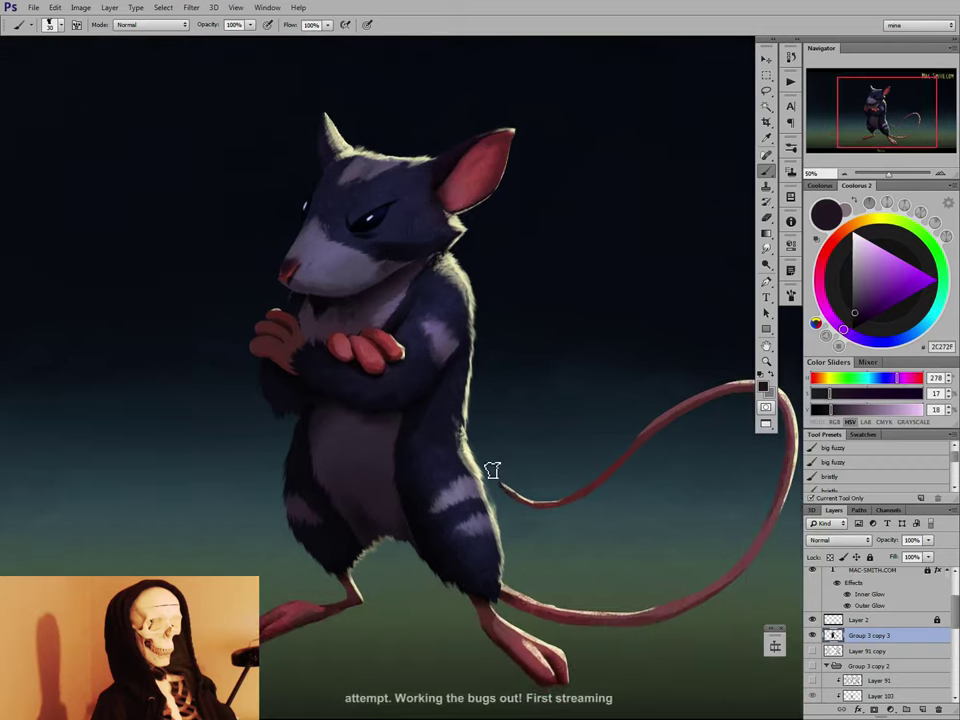
pyautogui.keyDown('alt'); pyautogui.click(348, 572); pyautogui.keyUp('alt')
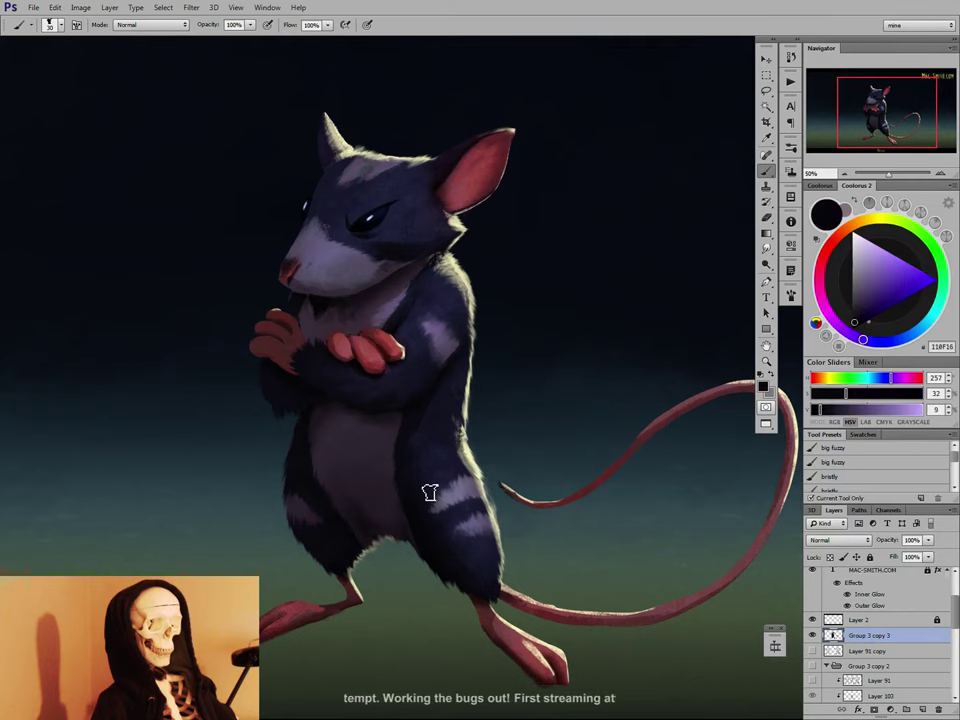
# Even out the colour along the tail's thinner half with dull red 804F56 at 15 px.
pyautogui.moveTo(634, 497); pyautogui.dragTo(529, 568)
pyautogui.moveTo(597, 509); pyautogui.dragTo(602, 519)
pyautogui.keyDown('alt'); pyautogui.click(550, 510); pyautogui.keyUp('alt')
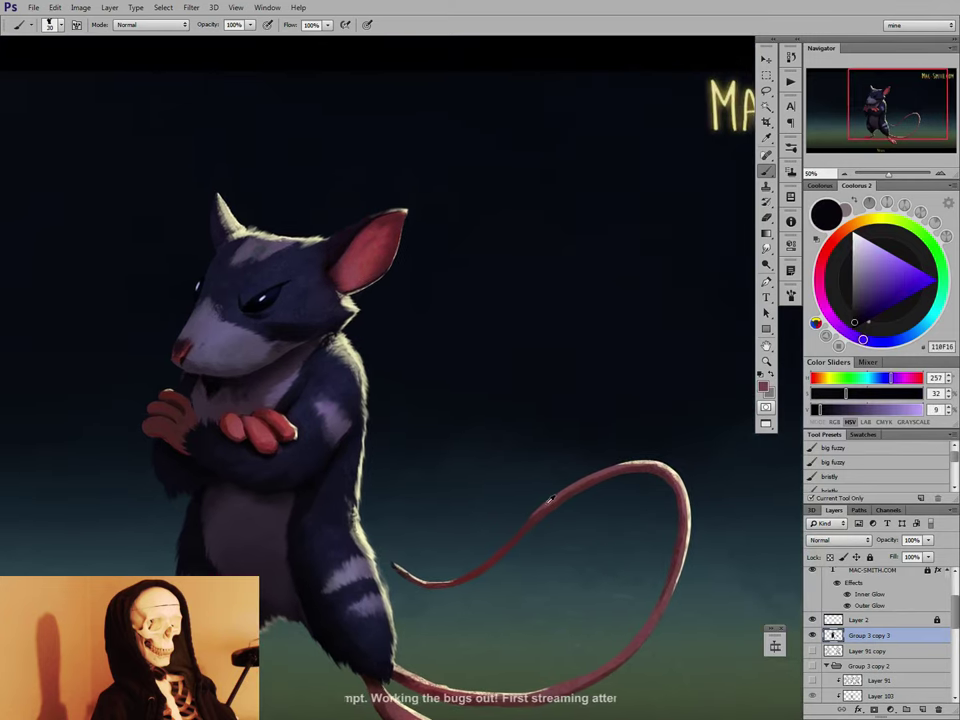
pyautogui.press('[')
pyautogui.press('[')
pyautogui.press('[')
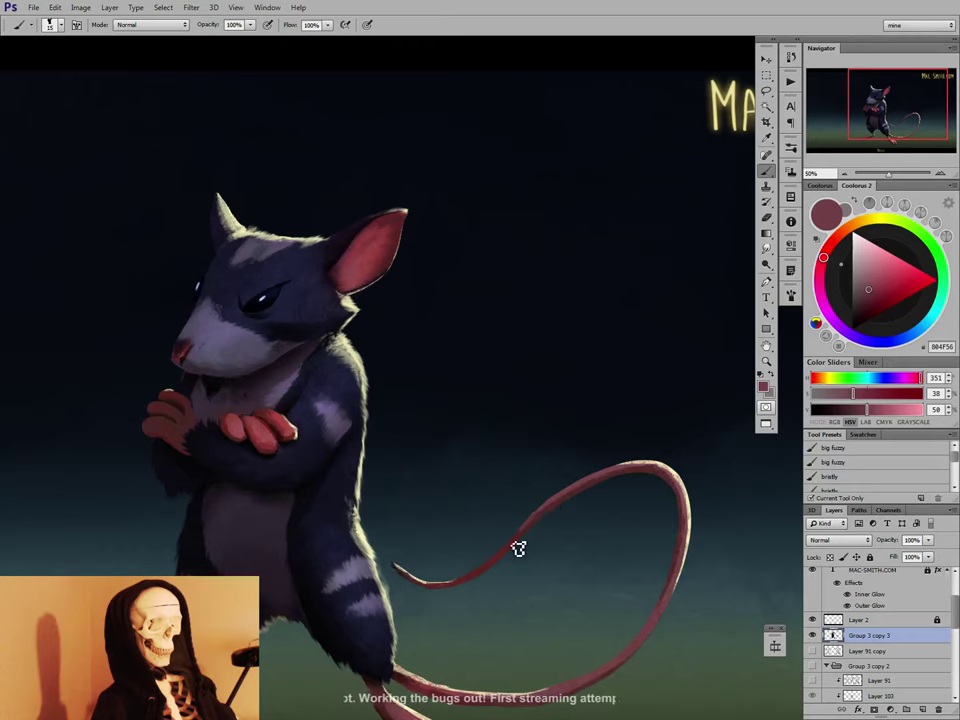
# Paint fur over the base of the near ear with dark blue 2F2C45 at 35 px.
pyautogui.keyDown('alt'); pyautogui.click(332, 280); pyautogui.keyUp('alt')
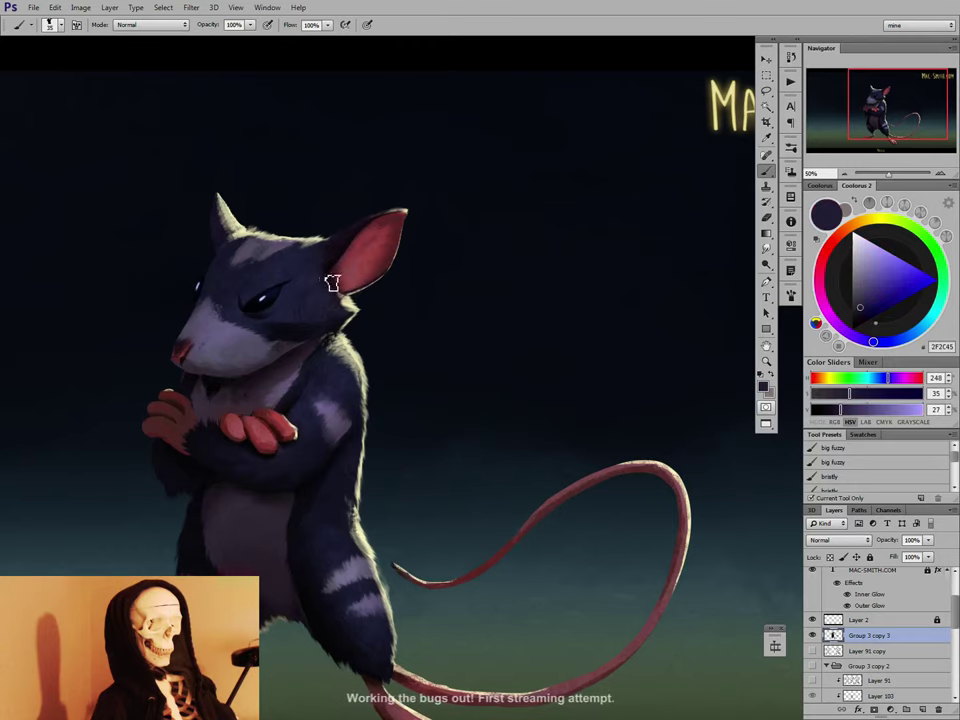
pyautogui.press(']')
pyautogui.press(']')
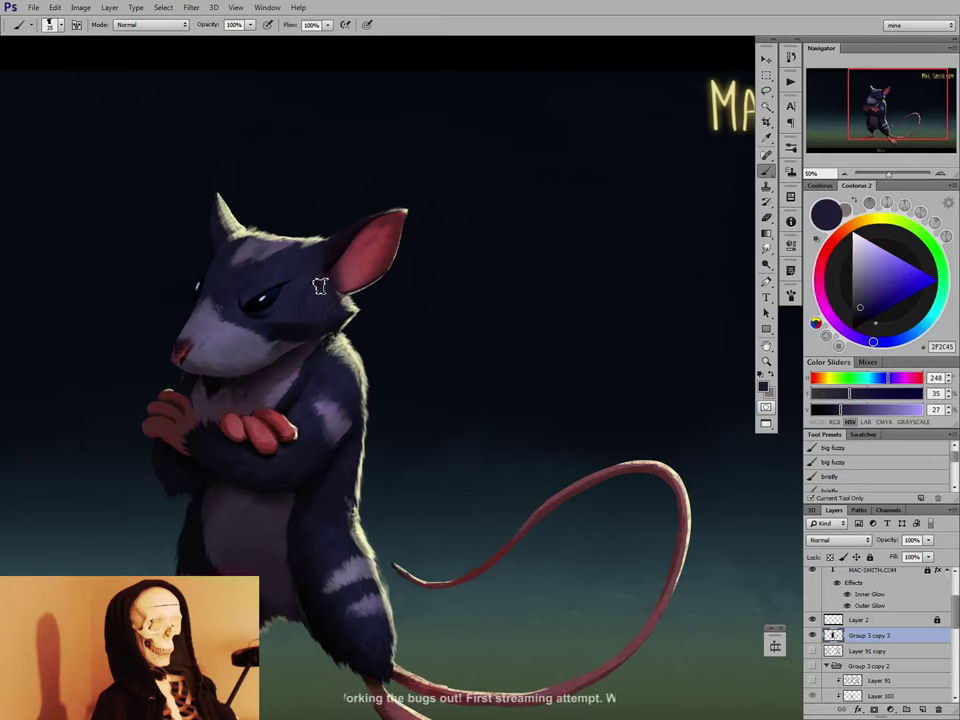
pyautogui.moveTo(321, 261); pyautogui.dragTo(361, 320)
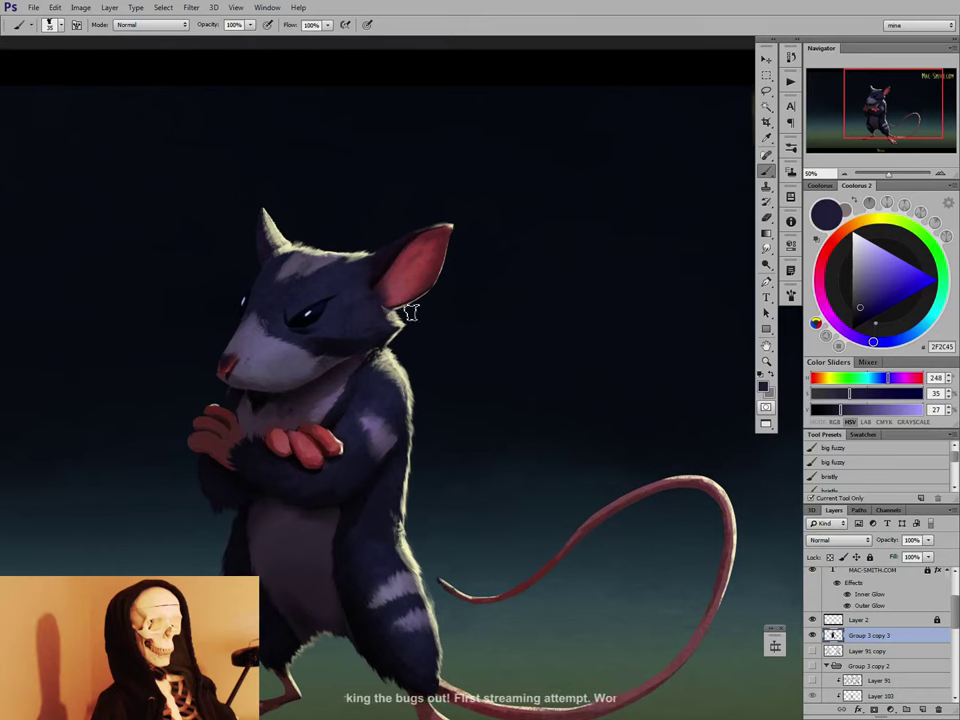
# Rework the cheek fur below the near eye with 2B2D43 and 6F698A at 40 to 45 px, and the forehead patch with 5D5971 at 50 px.
pyautogui.keyDown('alt'); pyautogui.click(295, 336); pyautogui.keyUp('alt')
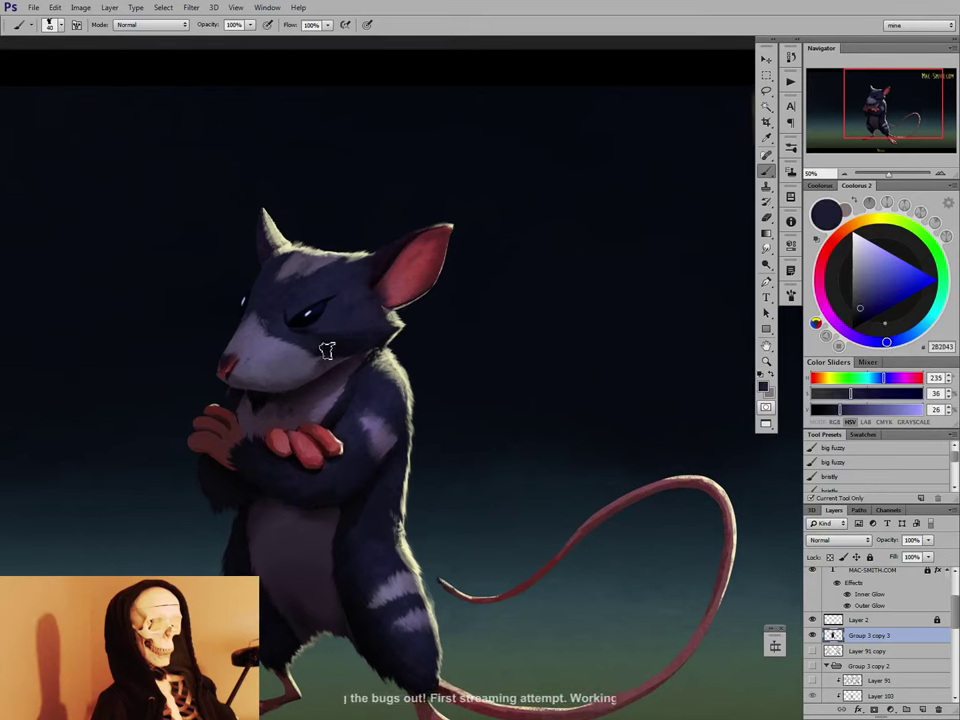
pyautogui.keyDown('alt'); pyautogui.click(296, 348); pyautogui.keyUp('alt')
pyautogui.press(']')
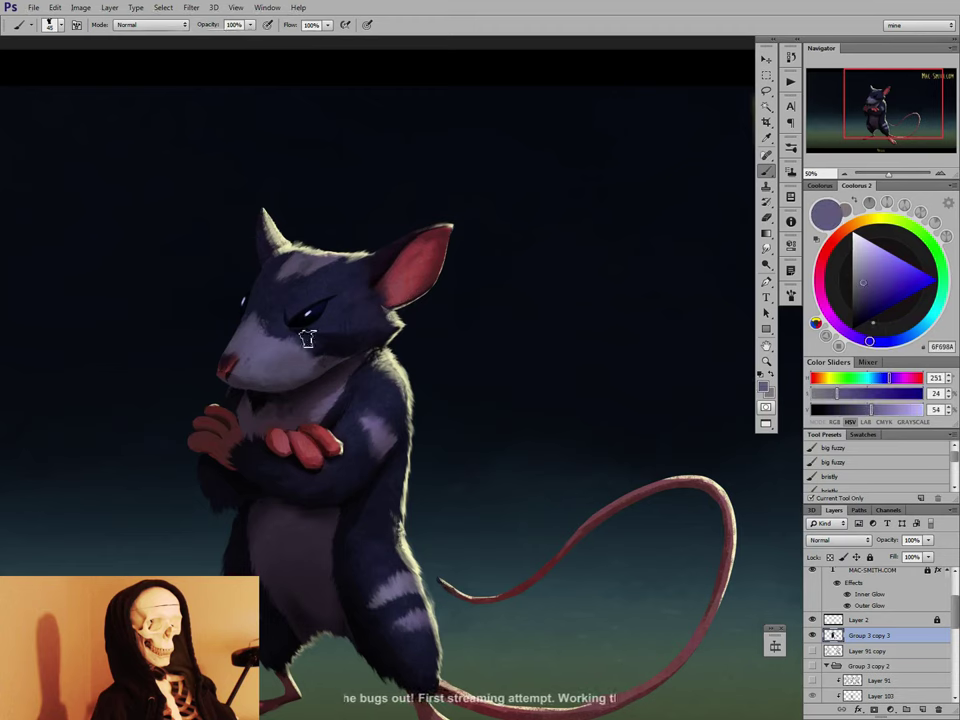
pyautogui.press('r')
pyautogui.press('b')
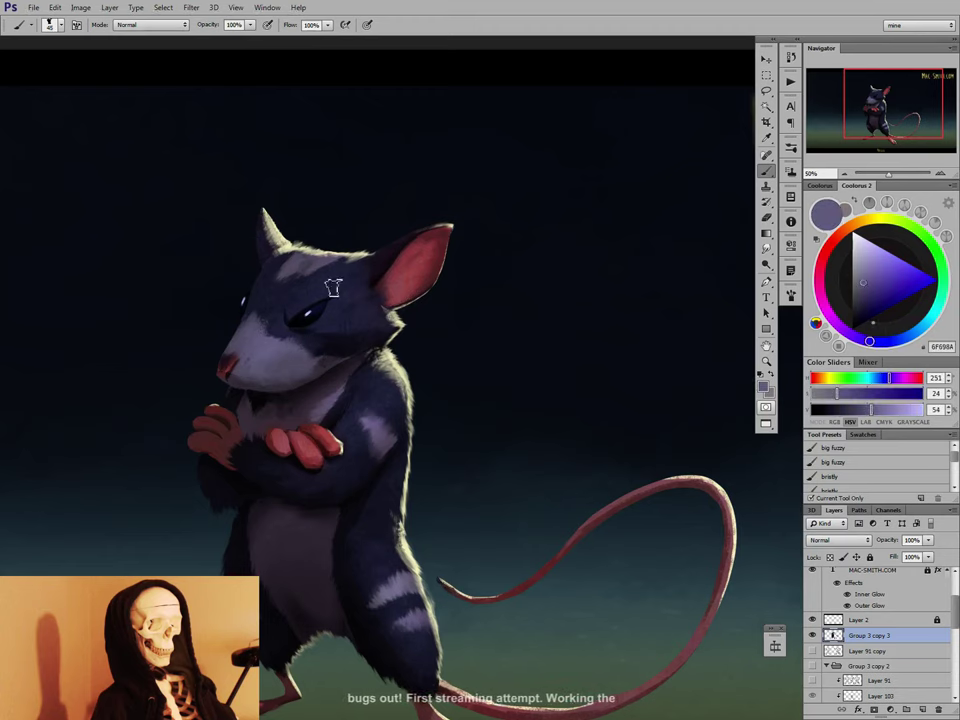
pyautogui.keyDown('alt'); pyautogui.click(250, 325); pyautogui.keyUp('alt')
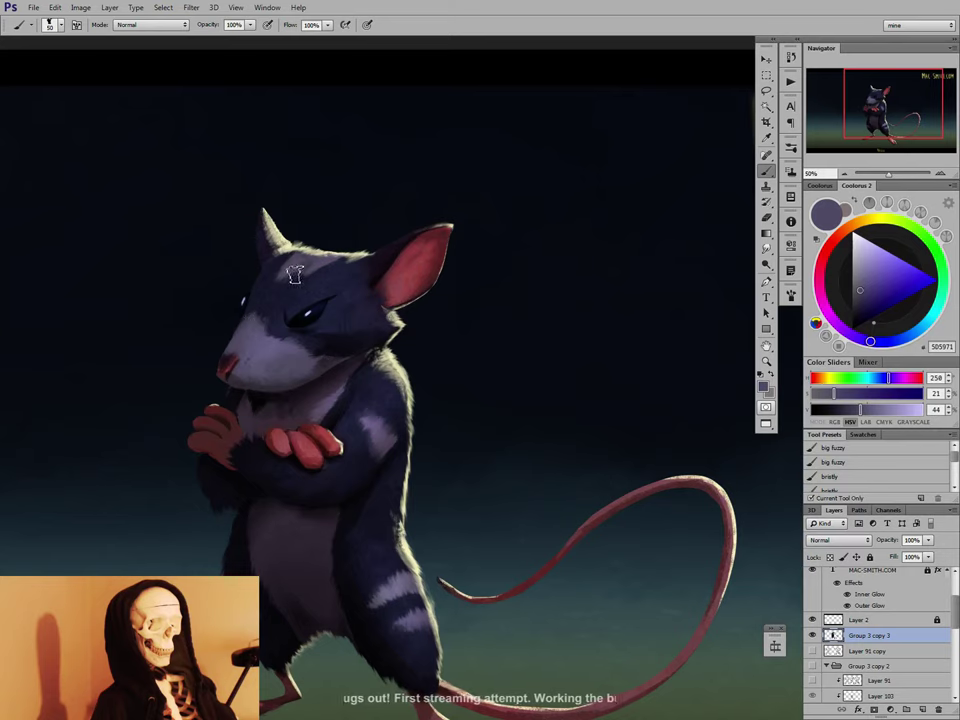
pyautogui.moveTo(301, 358); pyautogui.dragTo(398, 384)
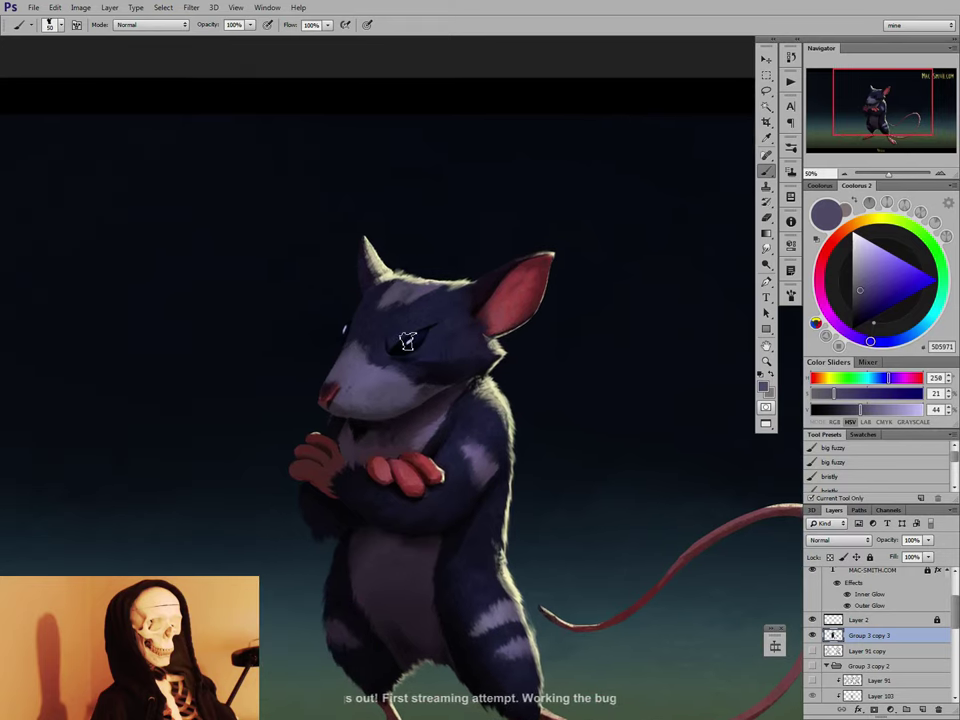
# Darken the near ankle below the leg fur with dark red 2E1B1A at 15 px.
pyautogui.moveTo(499, 557); pyautogui.dragTo(509, 420)
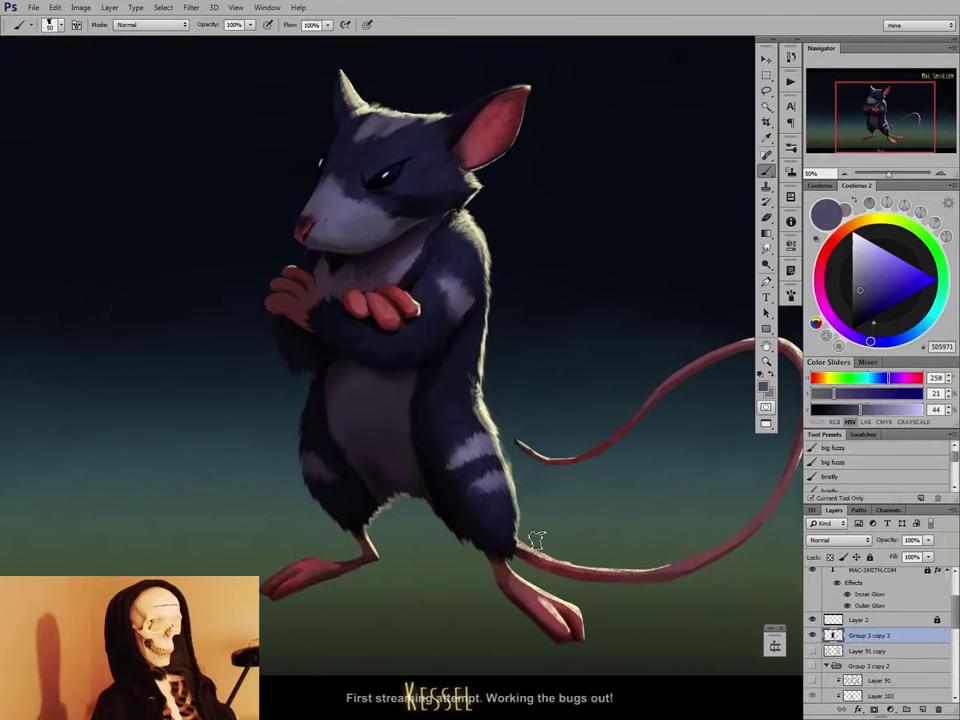
pyautogui.keyDown('alt'); pyautogui.click(498, 565); pyautogui.keyUp('alt')
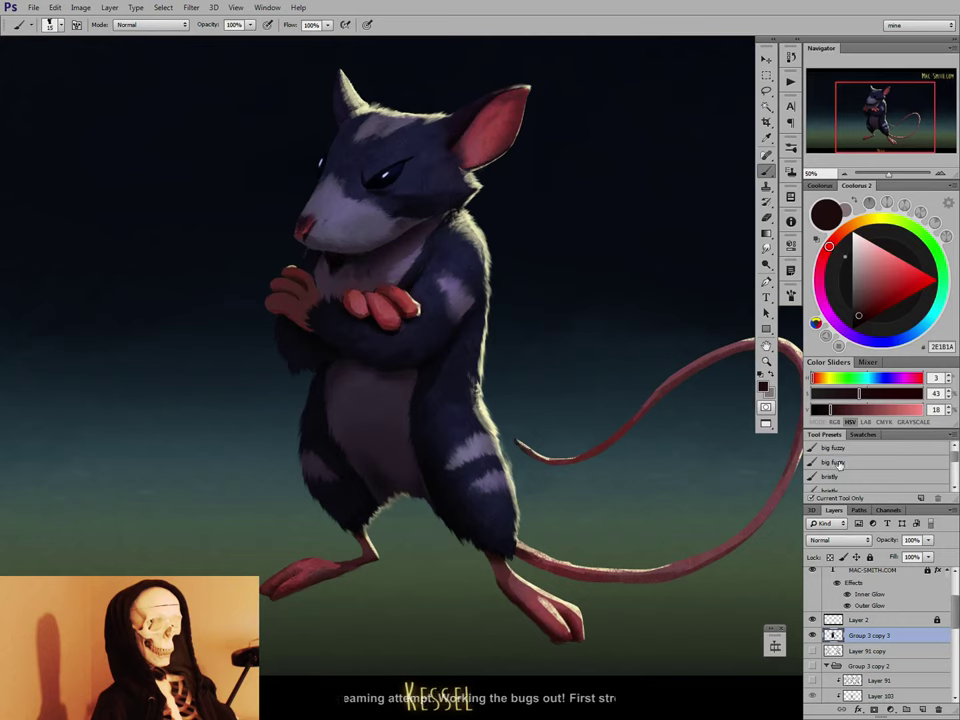
# Shade the near foot's underside in black 000000 with the 250 px tapered brush reduced to 90 and 45 px, with the layer's transparency locked.
pyautogui.rightClick(744, 400)
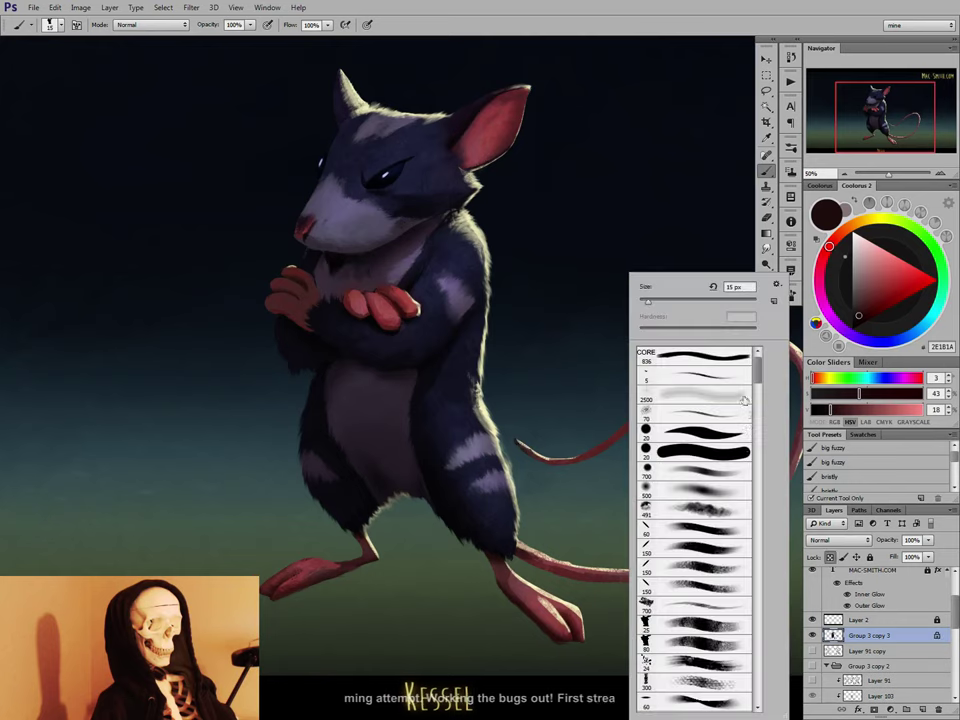
pyautogui.moveTo(757, 375); pyautogui.dragTo(757, 700)
pyautogui.click(700, 686)
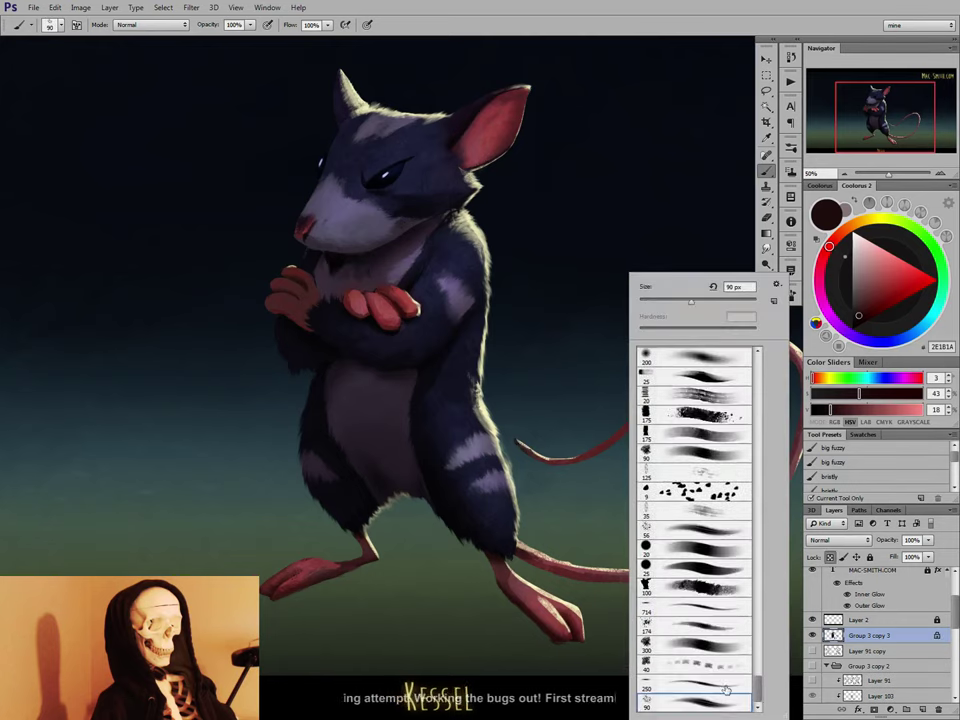
pyautogui.click(852, 329)
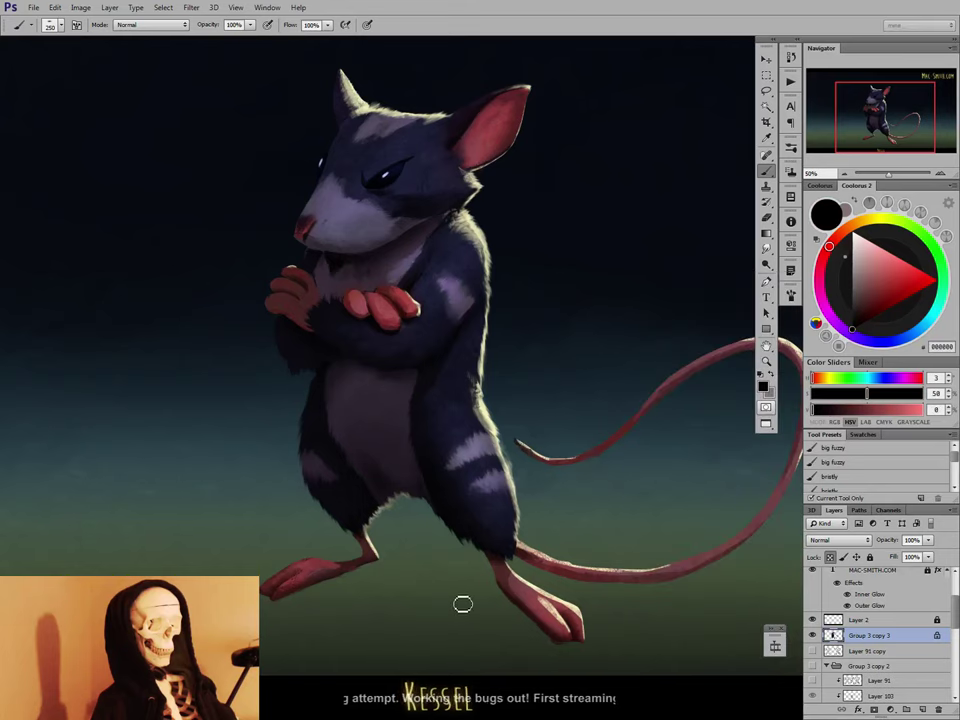
pyautogui.press('[')
pyautogui.press('[')
pyautogui.press('[')
pyautogui.press('[')
pyautogui.press('[')
pyautogui.press('[')
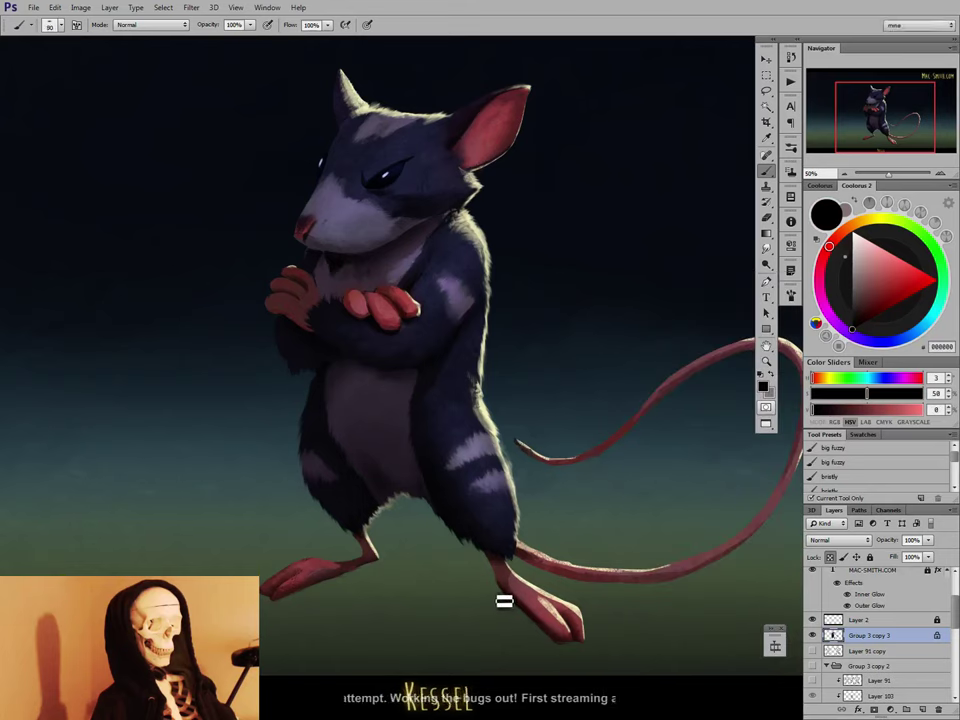
pyautogui.press('[')
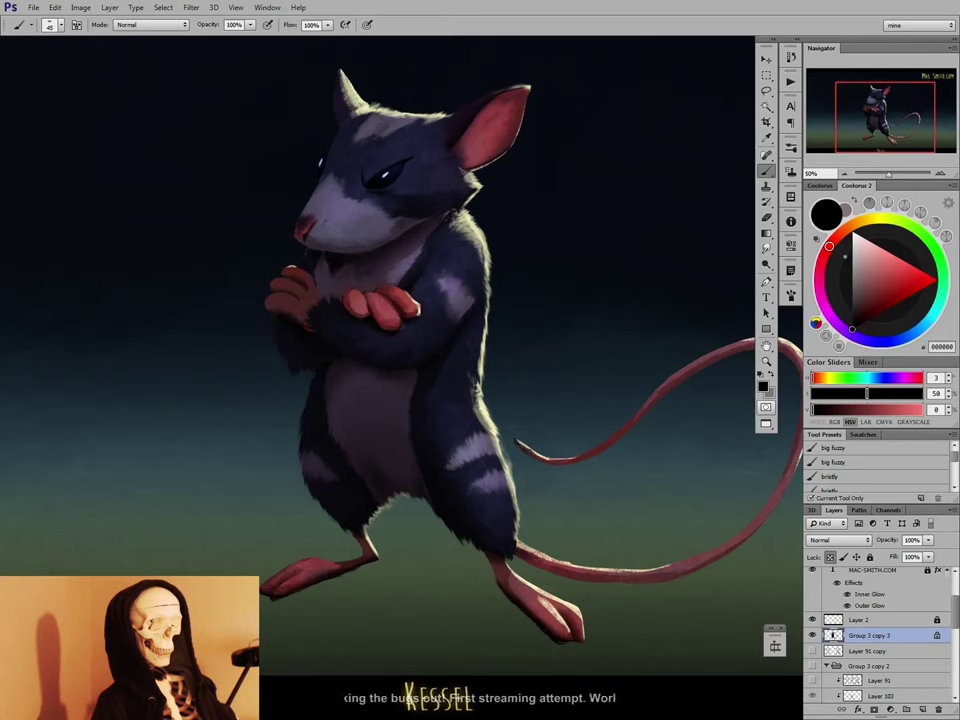
# Shade the far wrist and forearm with black at 70 px and 50 px, and unlock the layer's transparent pixels.
pyautogui.press(']')
pyautogui.press(']')
pyautogui.press(']')
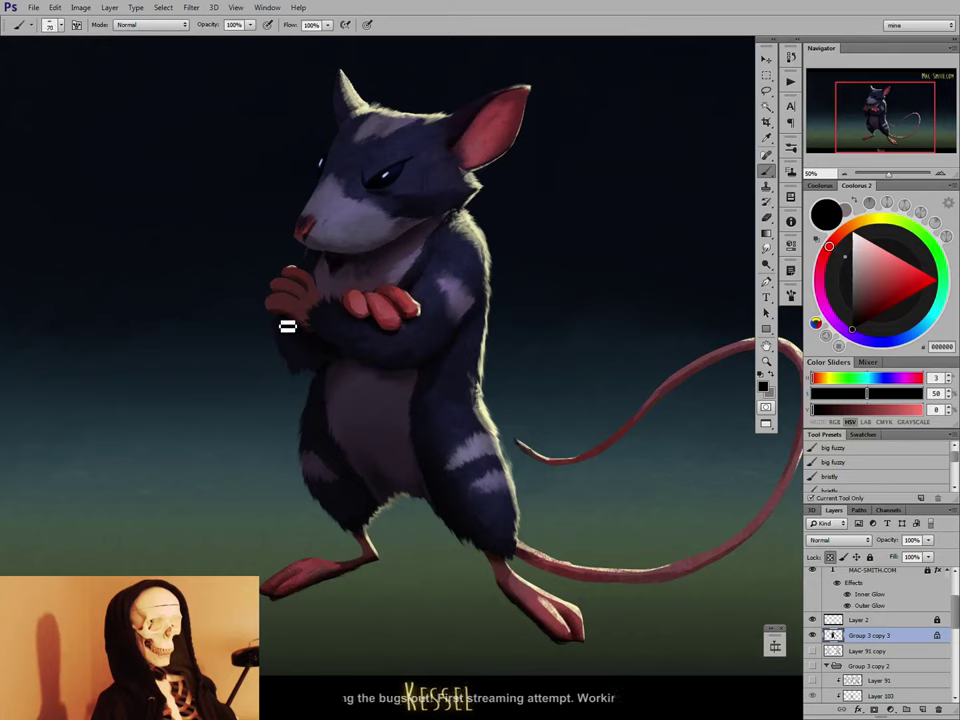
pyautogui.press('[')
pyautogui.press('[')
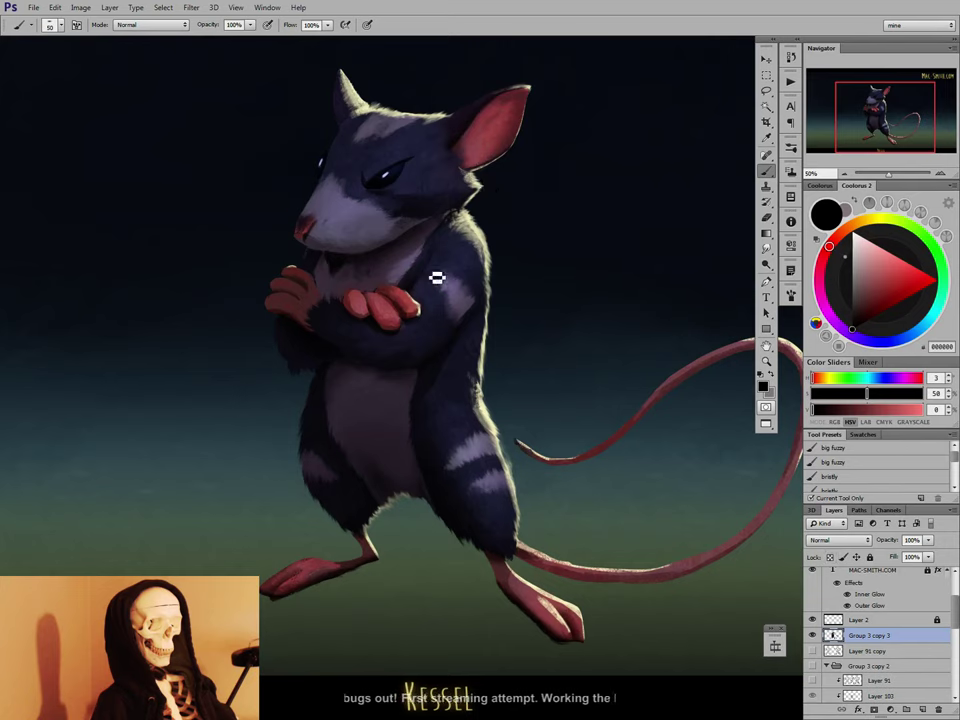
# Smudge the fur around the muzzle and jaw, and paint the chest below the chin with 3C313D at 60 px.
pyautogui.press('r')
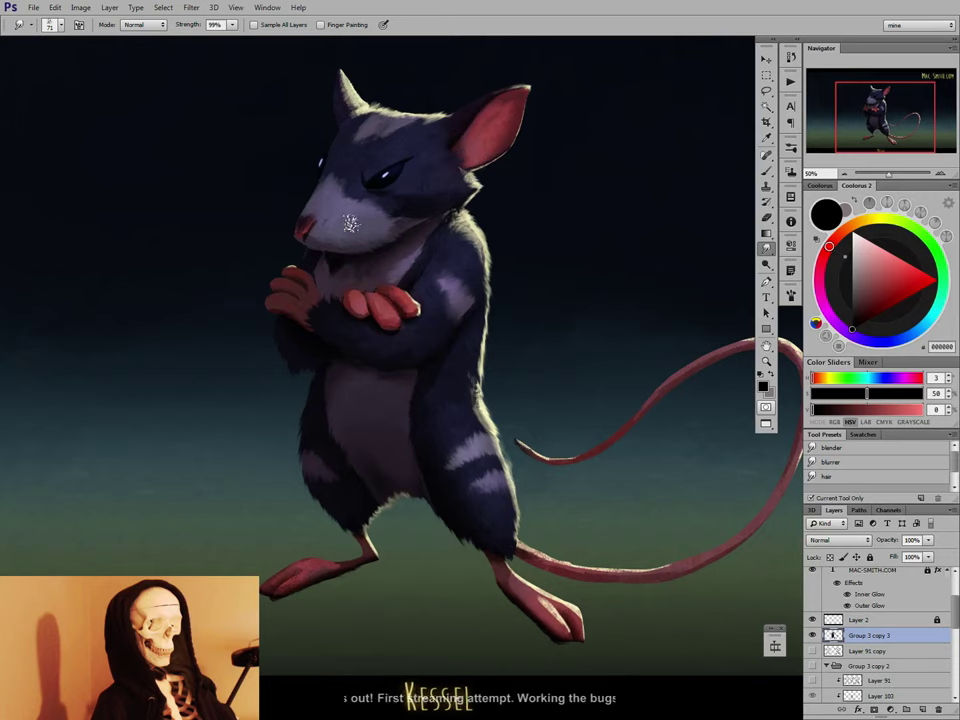
pyautogui.press('b')
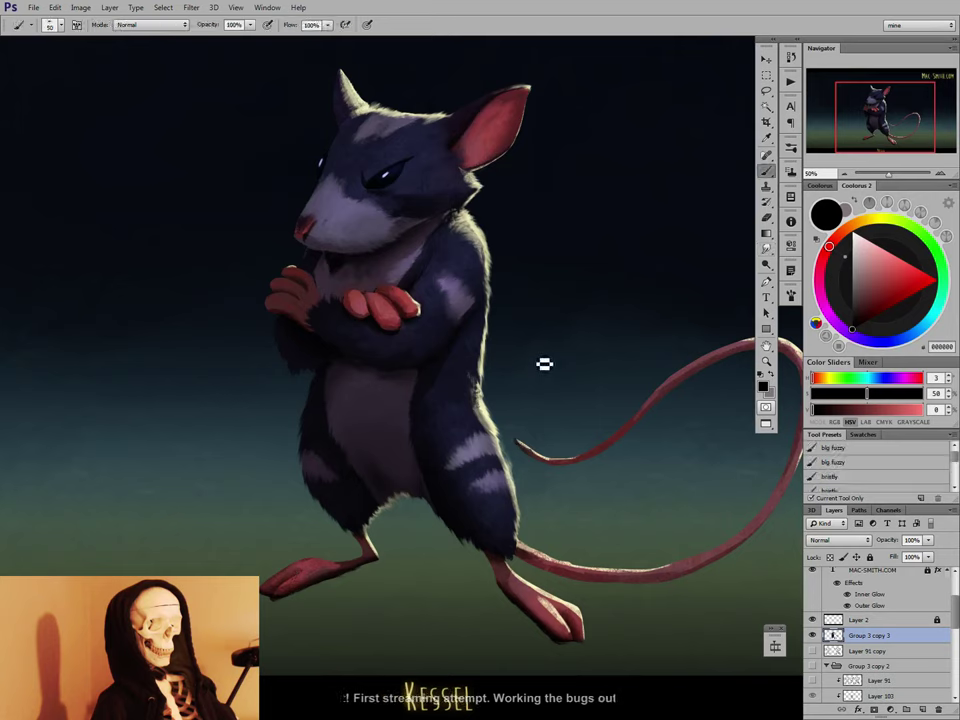
pyautogui.keyDown('alt'); pyautogui.click(380, 268); pyautogui.keyUp('alt')
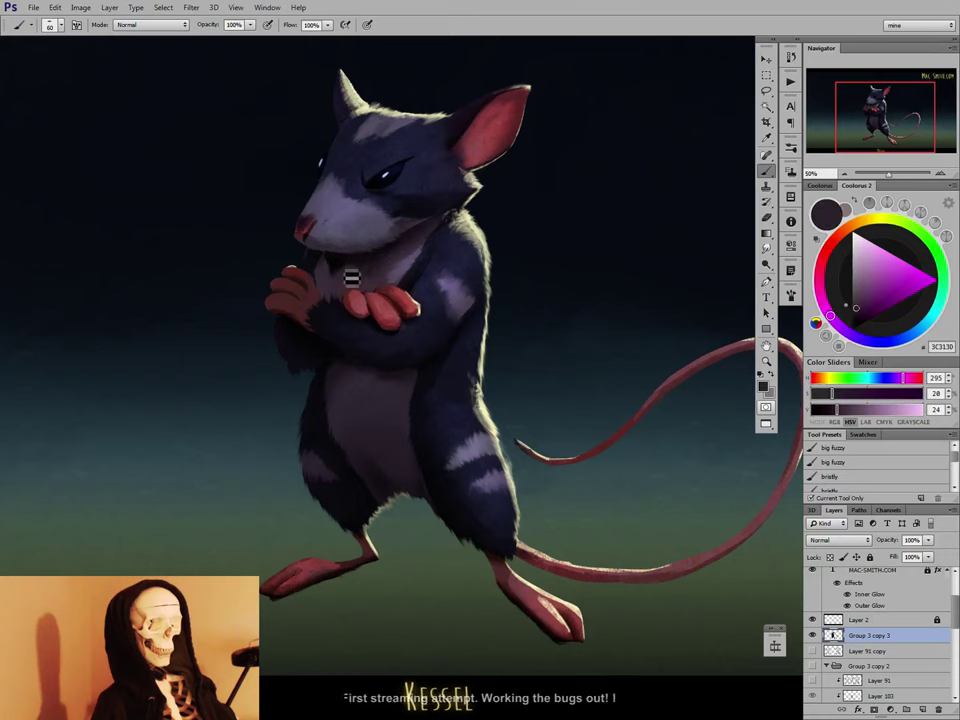
# Sample the chest colour 463A45 and touch up the chest fur below the chin at 60 px.
pyautogui.keyDown('alt'); pyautogui.click(350, 279); pyautogui.keyUp('alt')
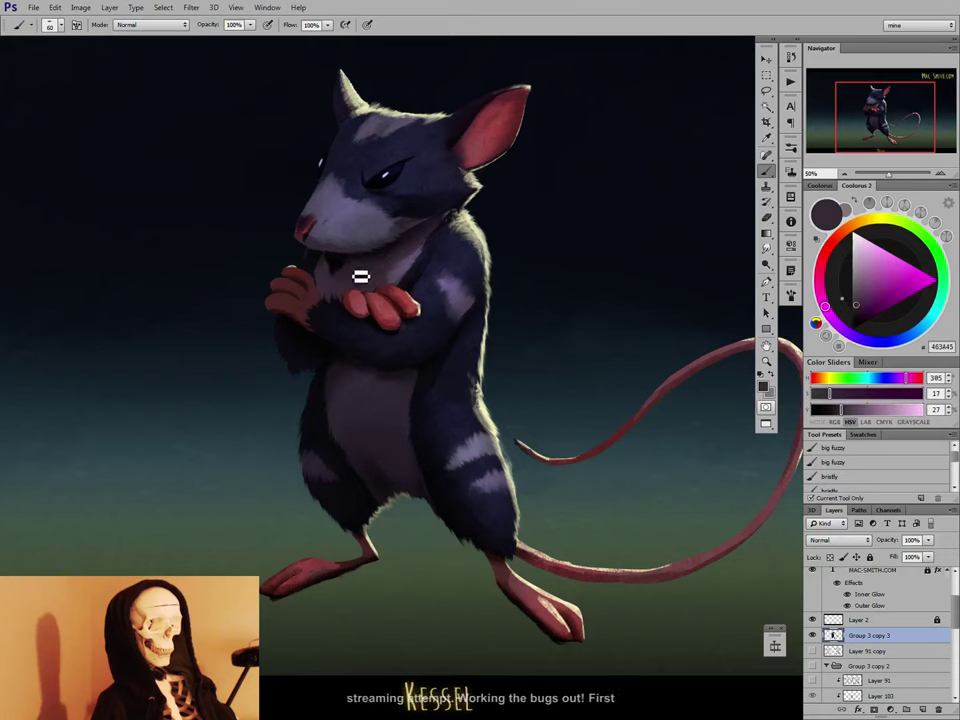
pyautogui.moveTo(675, 600); pyautogui.dragTo(614, 619)
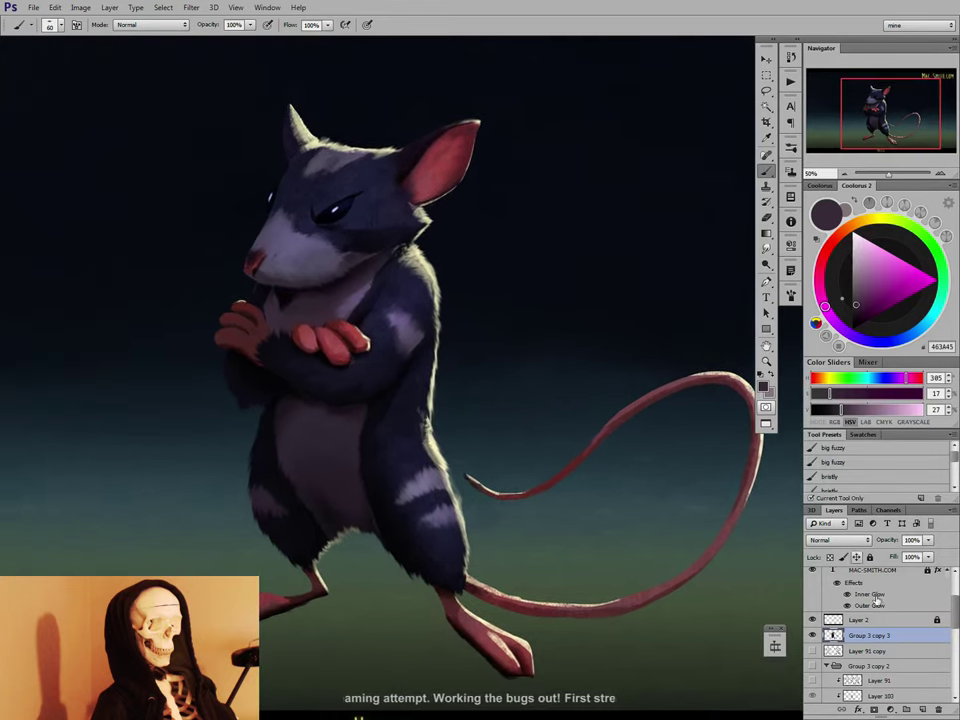
# Add a new layer below Group 3 copy 3 and paint black contact shadows under both feet, reducing the brush to 80 px.
pyautogui.click(905, 652)
pyautogui.click(922, 709)
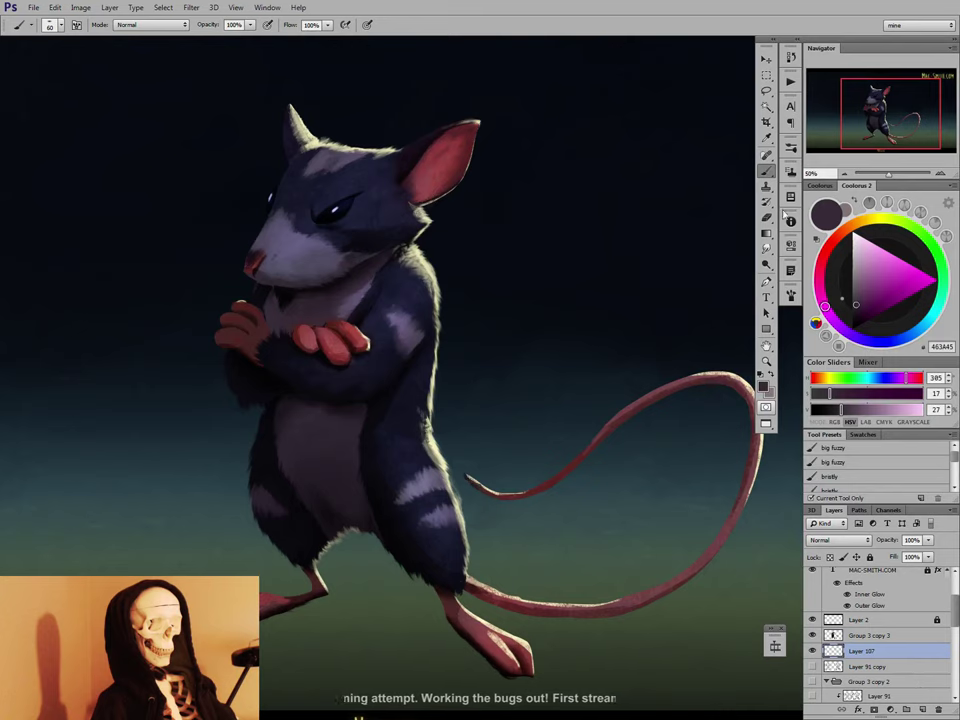
pyautogui.moveTo(862, 310); pyautogui.dragTo(840, 348)
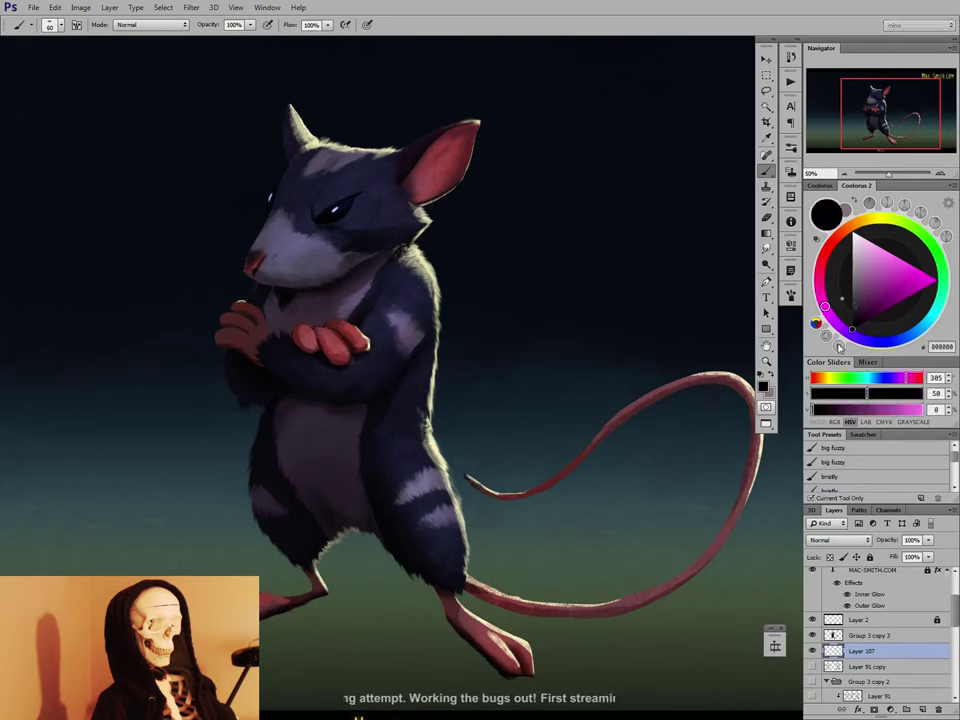
pyautogui.press(']')
pyautogui.press(']')
pyautogui.press(']')
pyautogui.press(']')
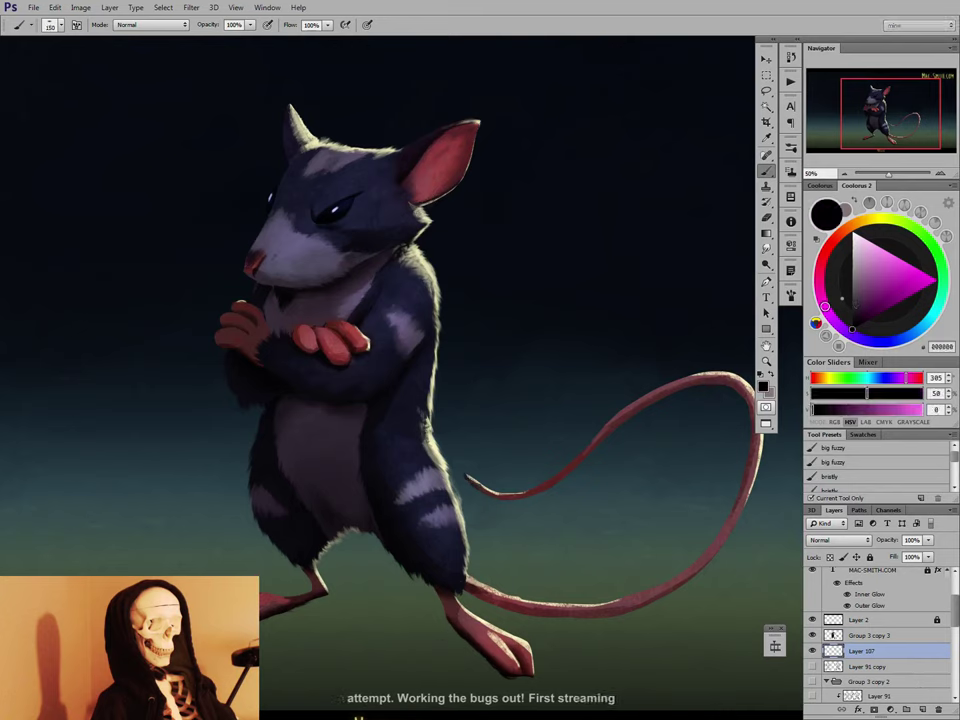
pyautogui.click(845, 174)
pyautogui.press('[')
pyautogui.press('[')
pyautogui.press('[')
pyautogui.press('[')
pyautogui.moveTo(530, 574); pyautogui.dragTo(564, 604)
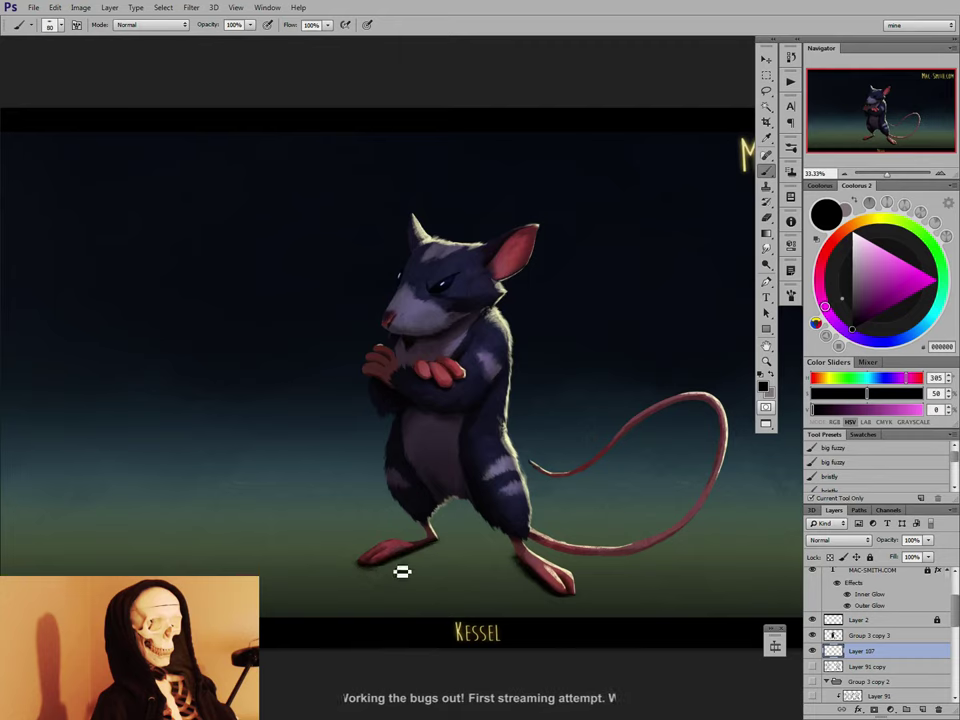
# Paint a black ground shadow under the tail at 150 px and refine the foot and tail shadows with Smudge and smaller brush sizes.
pyautogui.press(']')
pyautogui.press(']')
pyautogui.press(']')
pyautogui.press(']')
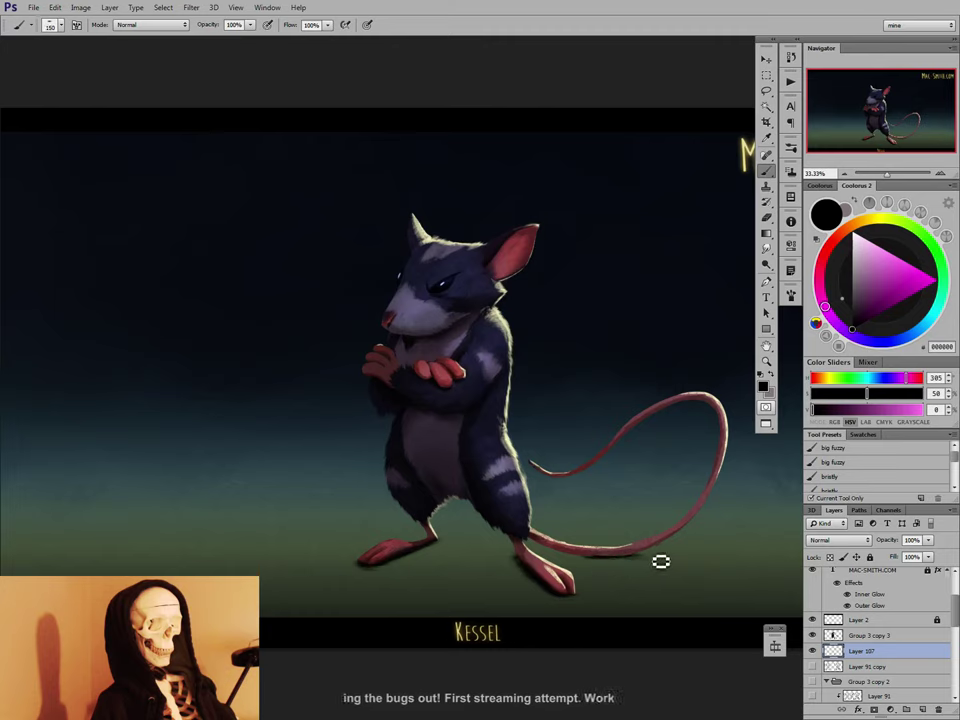
pyautogui.press('e')
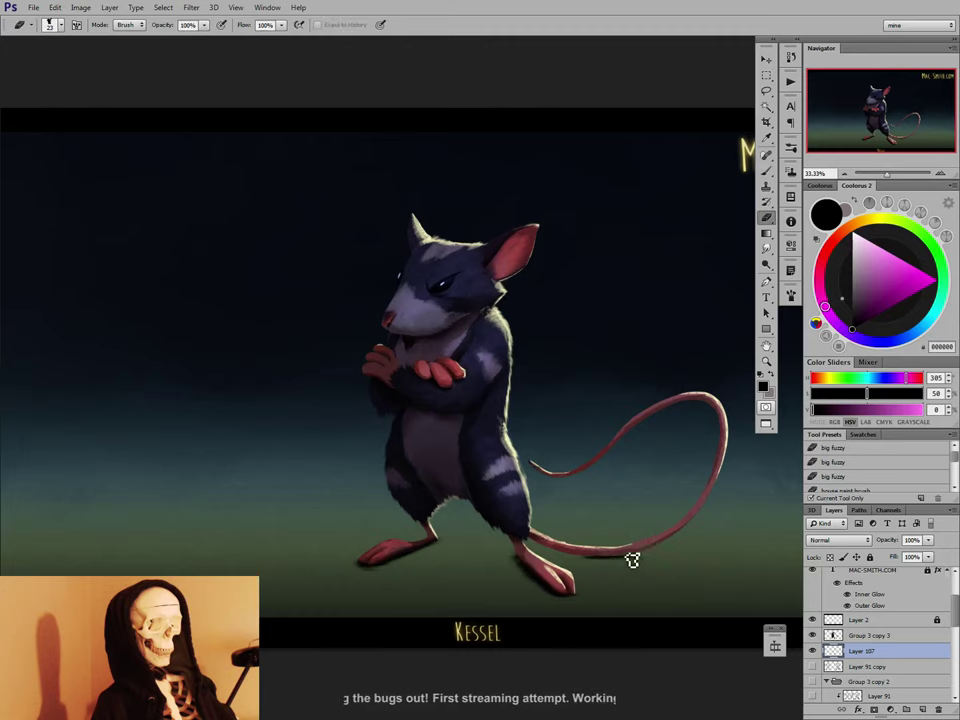
pyautogui.press('r')
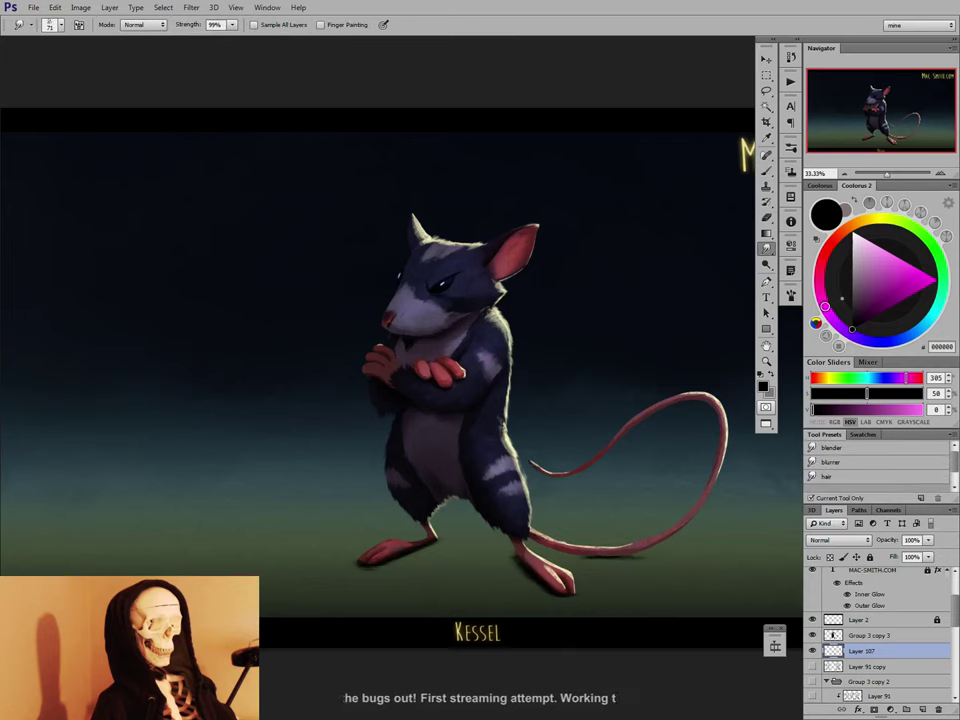
pyautogui.press('b')
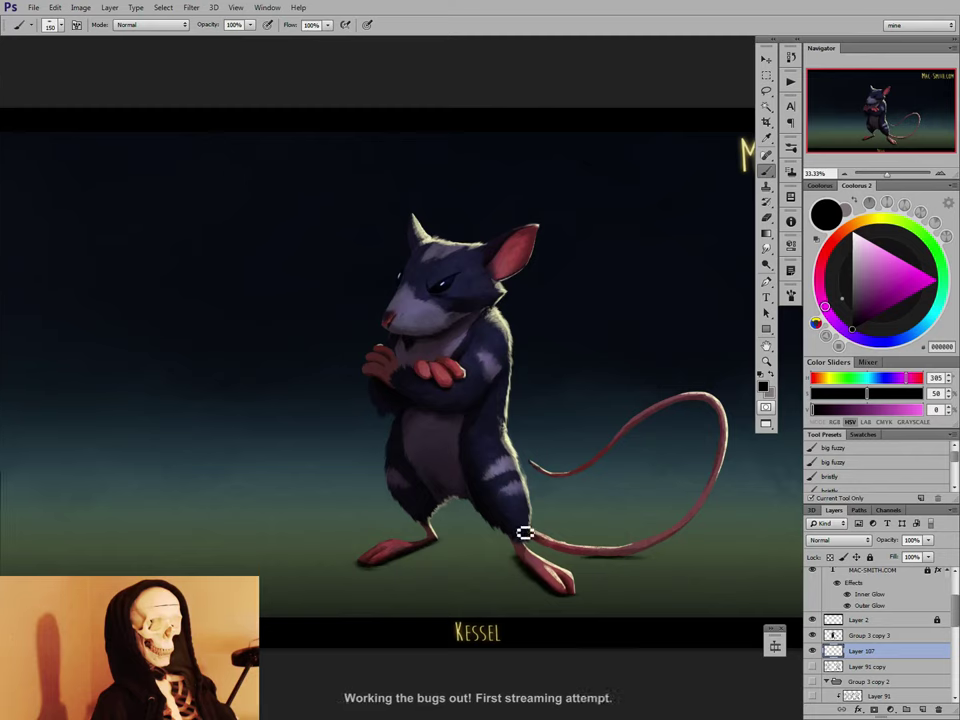
pyautogui.moveTo(505, 553); pyautogui.dragTo(493, 581)
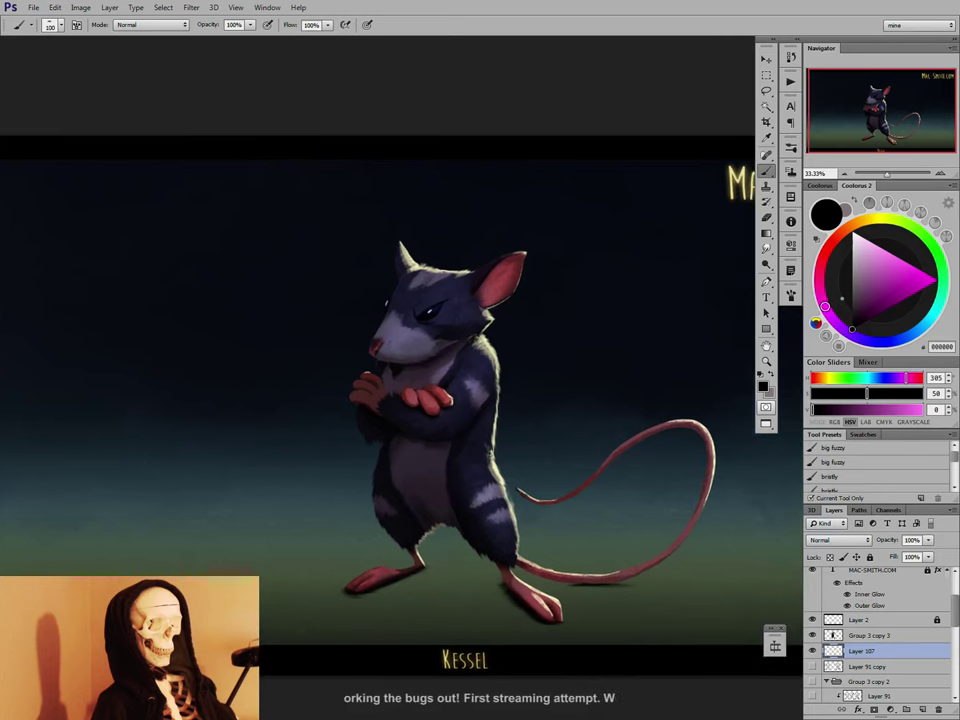
pyautogui.press('[')
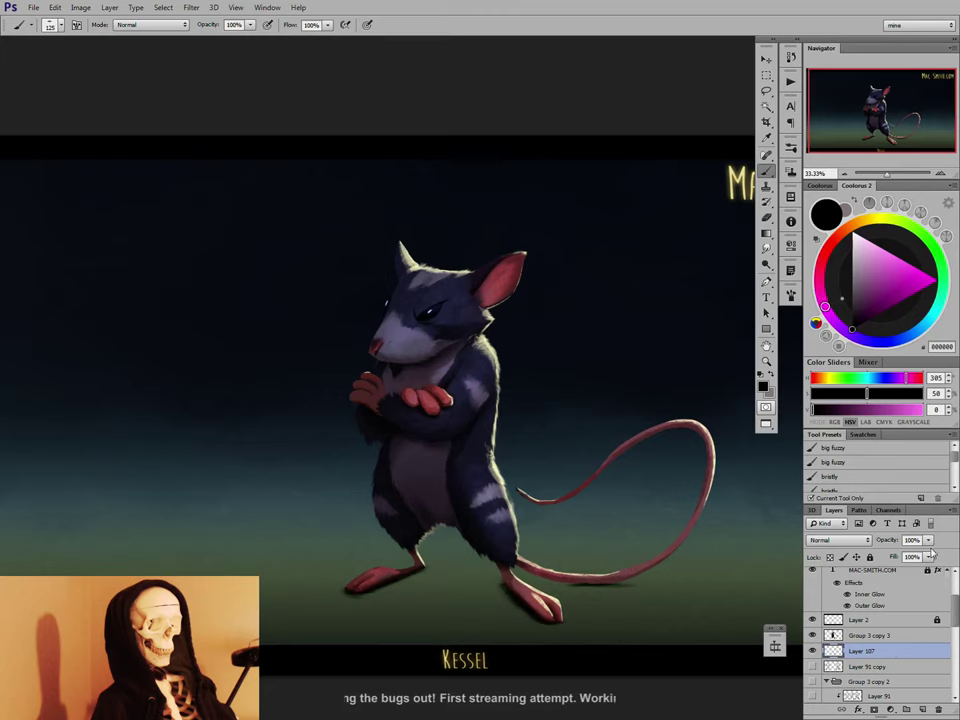
# Lower the contact shadow layer's opacity to about 58% and toggle its visibility to compare.
pyautogui.click(928, 540)
pyautogui.moveTo(930, 555); pyautogui.dragTo(906, 557)
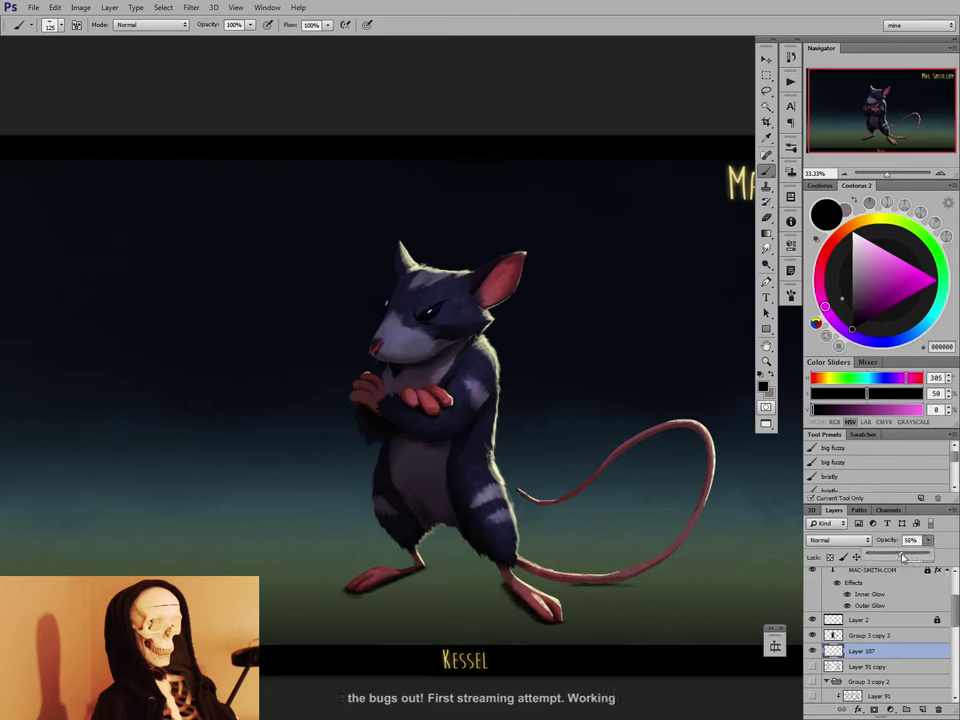
pyautogui.click(897, 666)
pyautogui.click(811, 651)
pyautogui.click(811, 651)
# Add a new layer below the contact shadows and paint a broad black ground shadow beneath the rat, enlarging the brush to 500 and 900 px.
pyautogui.click(896, 670)
pyautogui.click(923, 709)
pyautogui.press(']')
pyautogui.press(']')
pyautogui.press(']')
pyautogui.press(']')
pyautogui.press(']')
pyautogui.press(']')
pyautogui.press(']')
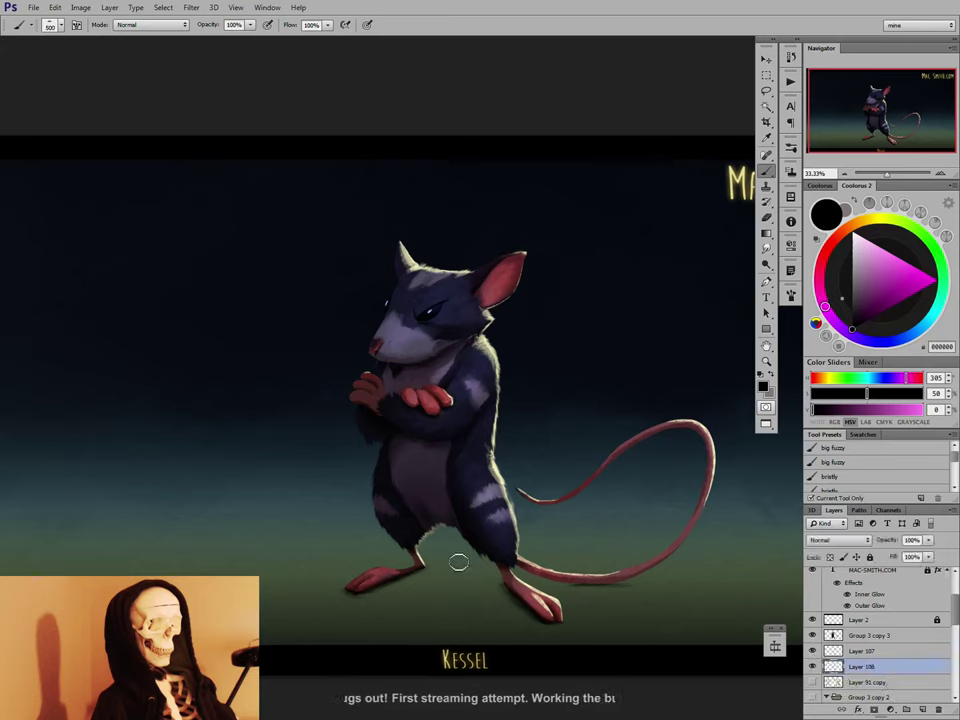
pyautogui.moveTo(386, 584)
pyautogui.mouseDown()
pyautogui.moveTo(349, 594)
pyautogui.moveTo(413, 569)
pyautogui.moveTo(352, 599)
pyautogui.moveTo(387, 581)
pyautogui.moveTo(321, 597)
pyautogui.moveTo(442, 576)
pyautogui.moveTo(294, 595)
pyautogui.moveTo(420, 606)
pyautogui.mouseUp()
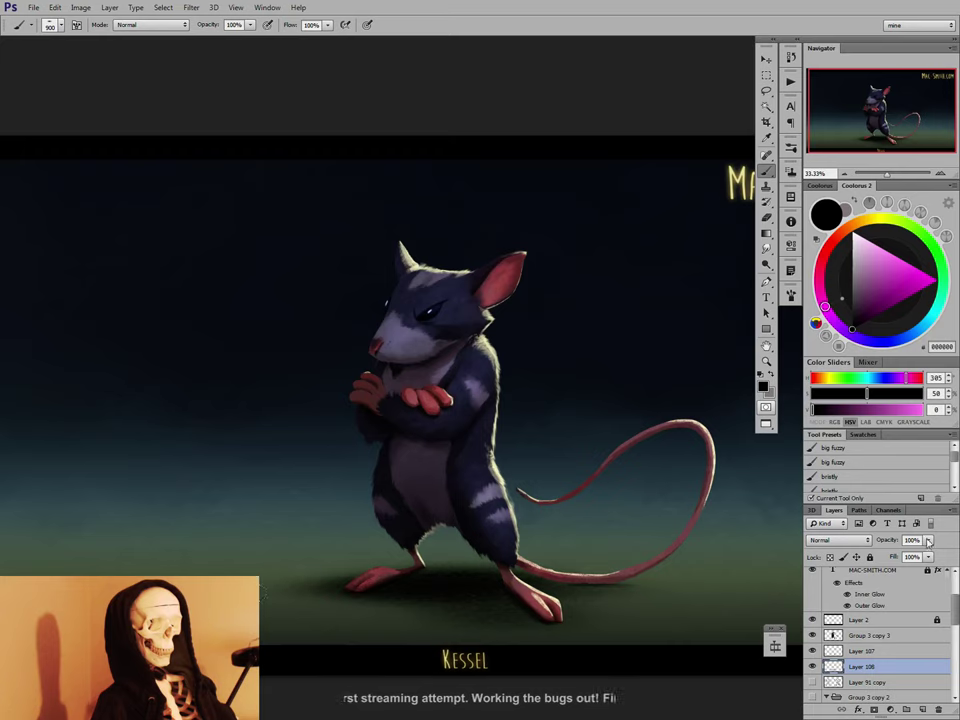
# Colorize the broad ground shadow with Hue/Saturation at hue 240, saturation 19 and lightness +10.
pyautogui.hotkey('ctrl', 'u')
pyautogui.moveTo(790, 490); pyautogui.dragTo(811, 484)
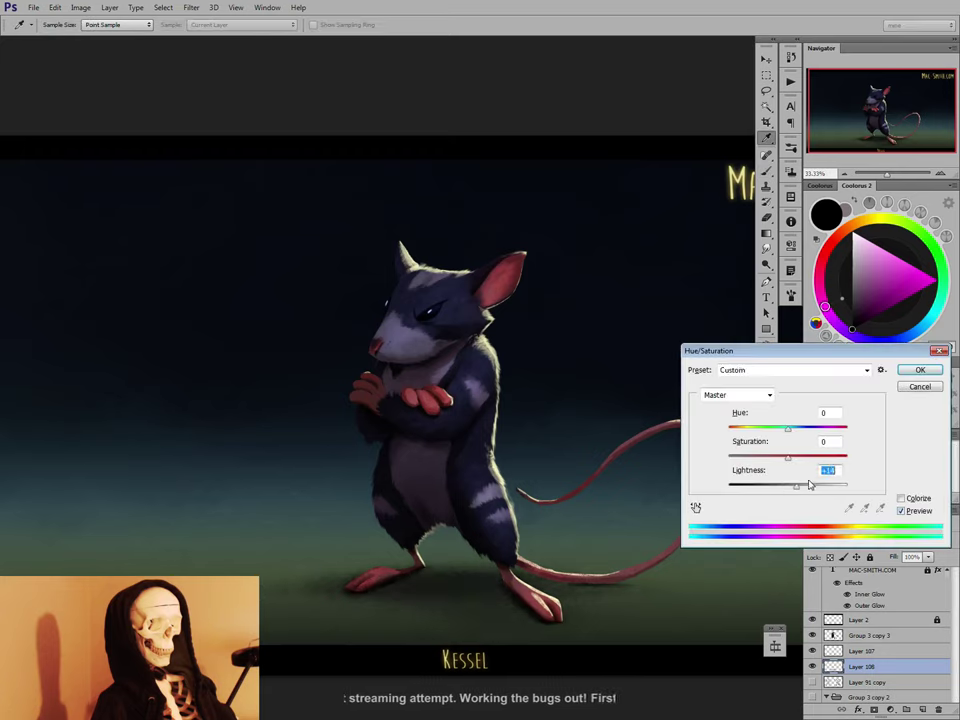
pyautogui.click(901, 498)
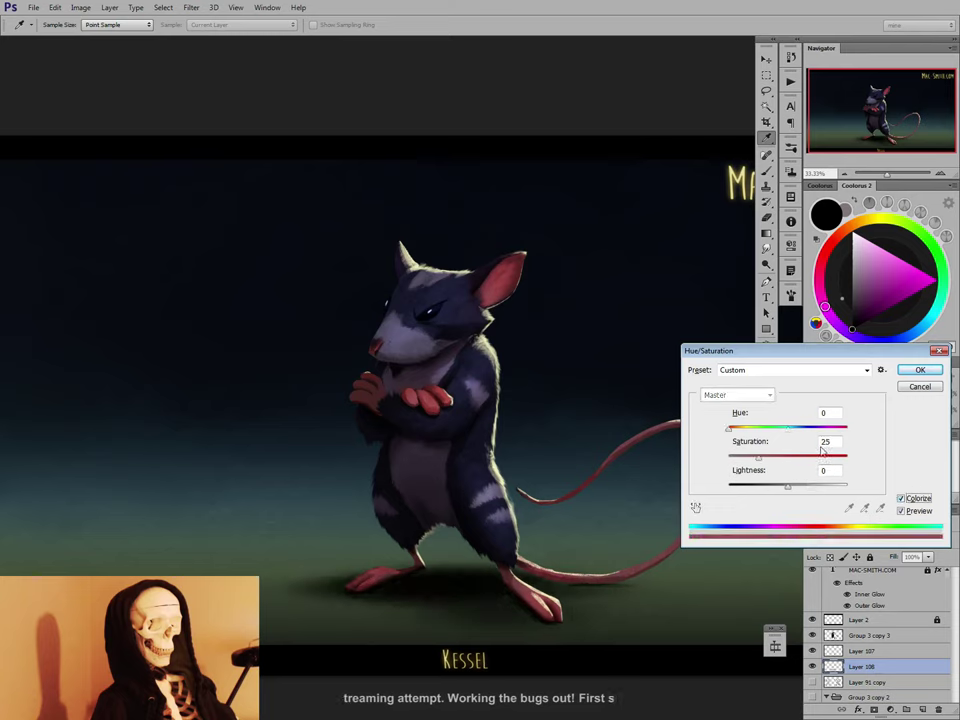
pyautogui.click(790, 491)
pyautogui.moveTo(795, 491); pyautogui.dragTo(797, 489)
pyautogui.moveTo(729, 428); pyautogui.dragTo(808, 432)
pyautogui.moveTo(758, 458); pyautogui.dragTo(750, 459)
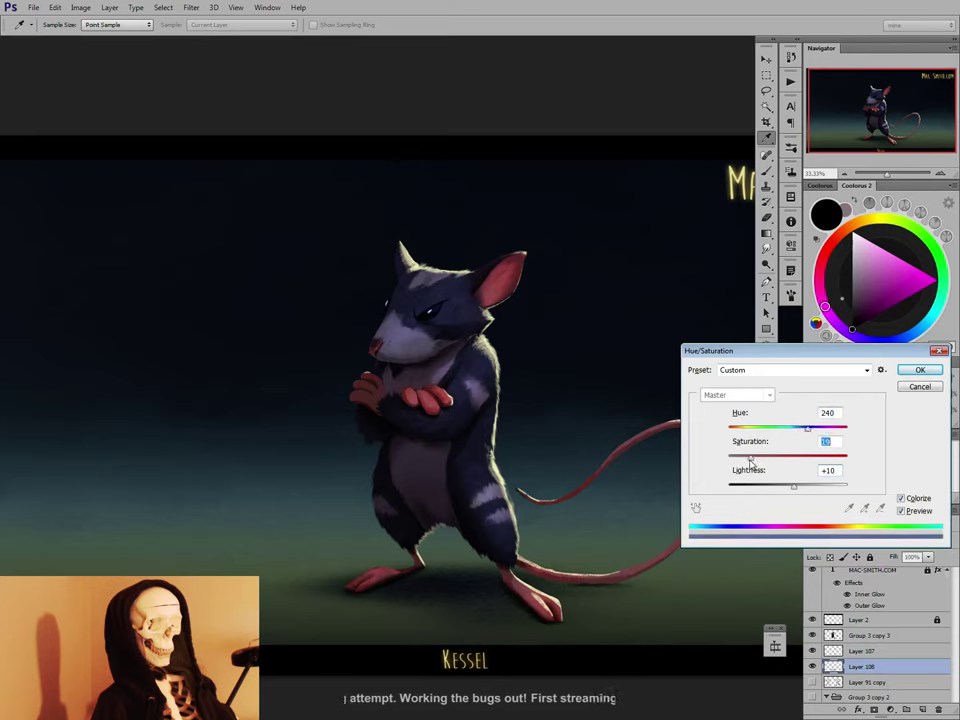
pyautogui.click(919, 371)
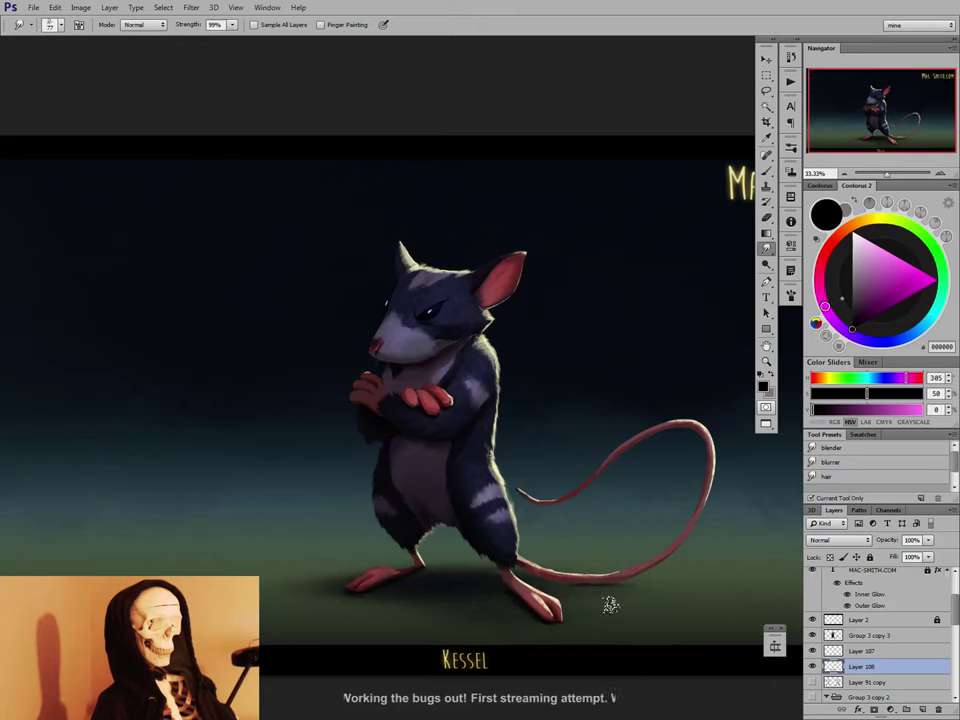
# Add a new layer directly above Group 3 copy 3 and set its blend mode to Overlay.
pyautogui.press('b')
pyautogui.click(886, 636)
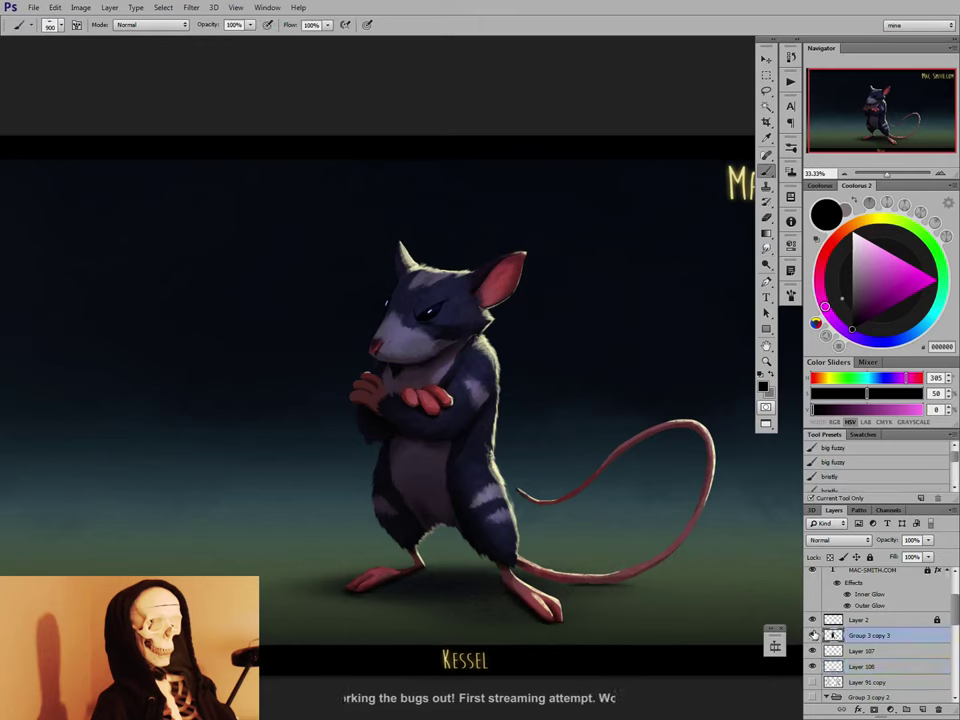
pyautogui.click(922, 708)
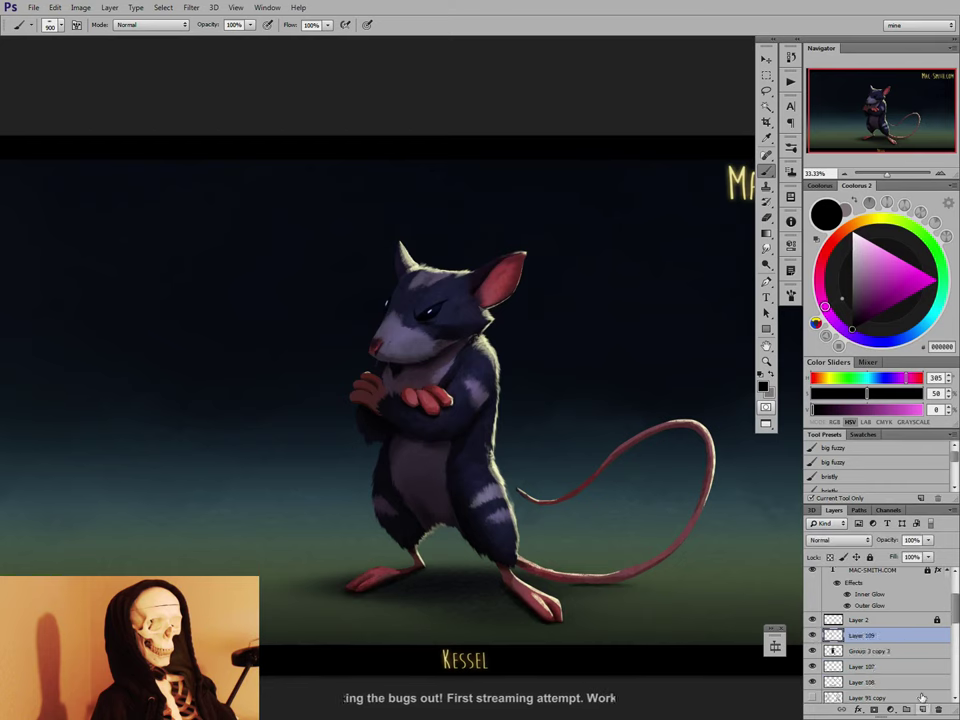
pyautogui.click(838, 540)
pyautogui.click(832, 378)
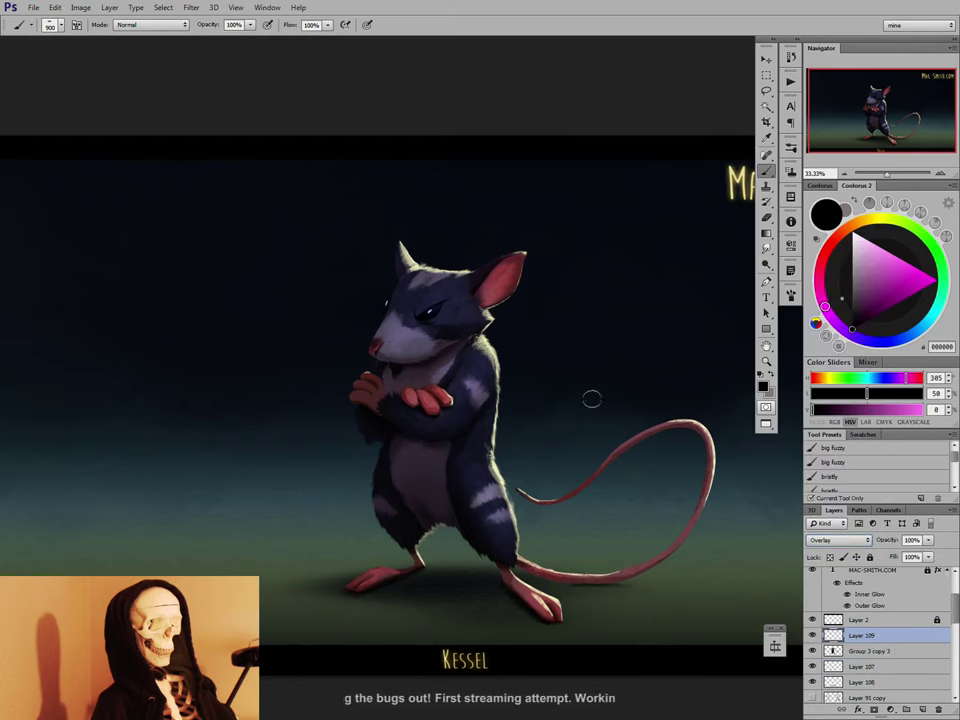
# Paint soft highlights on the rat in pale blue 9FA8BE with the 0% hardness round brush, going from 400 to 150 and 90 px.
pyautogui.rightClick(535, 377)
pyautogui.click(584, 352)
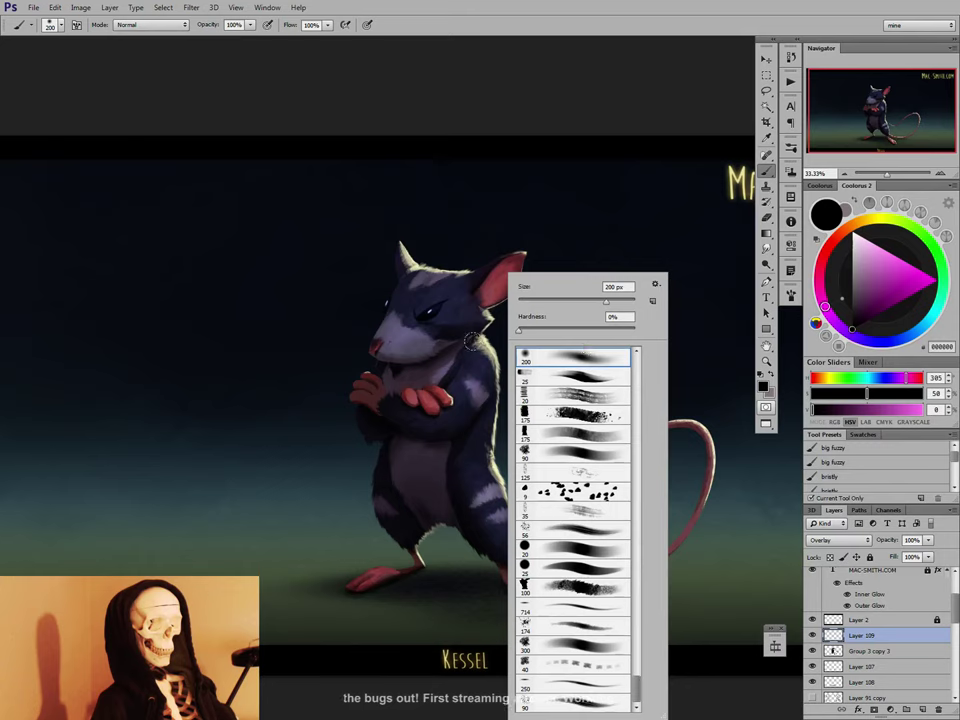
pyautogui.press('Return')
pyautogui.click(867, 298)
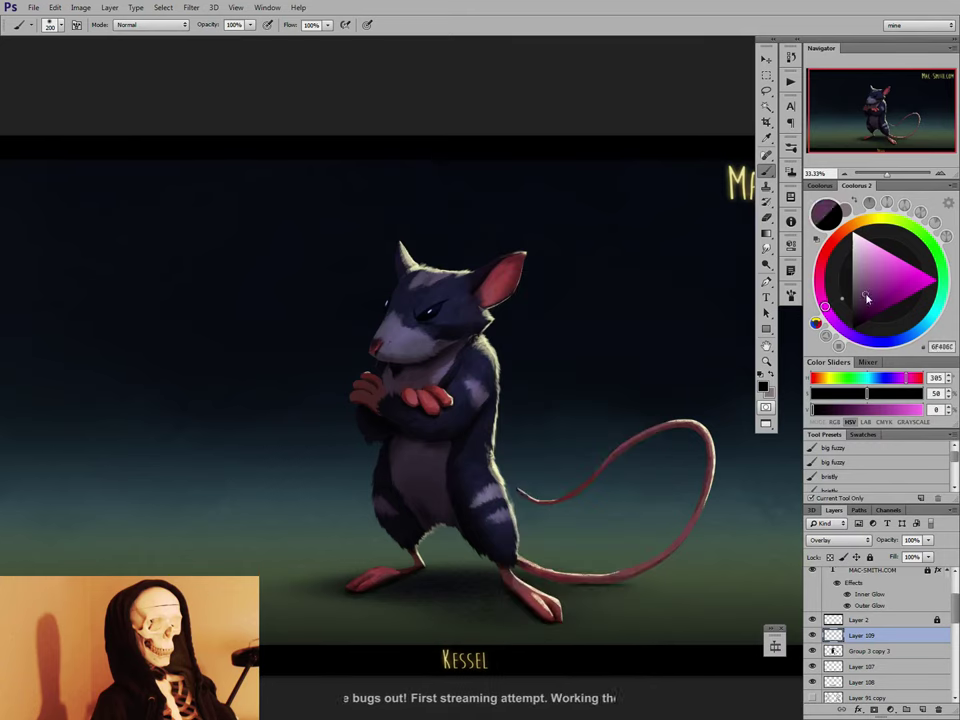
pyautogui.click(900, 339)
pyautogui.click(857, 309)
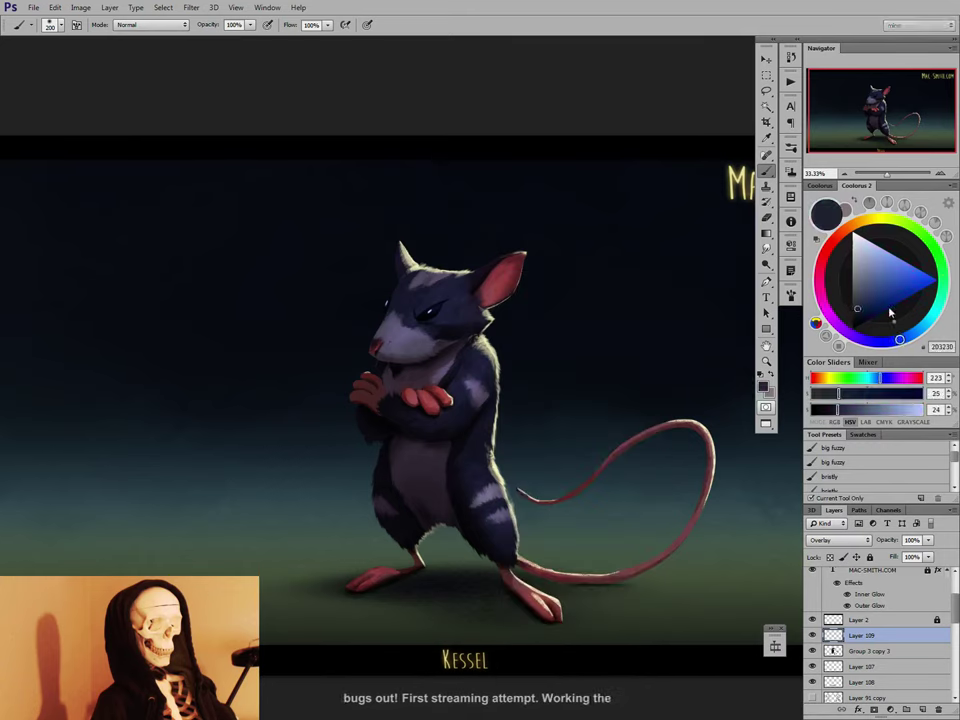
pyautogui.click(862, 262)
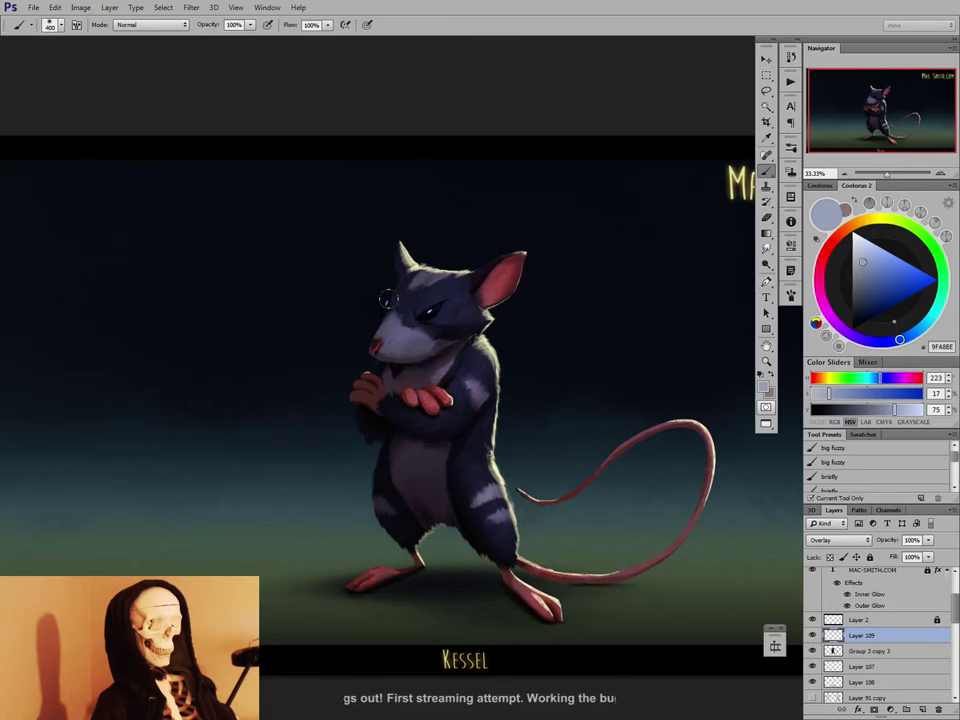
pyautogui.press('[')
pyautogui.press('[')
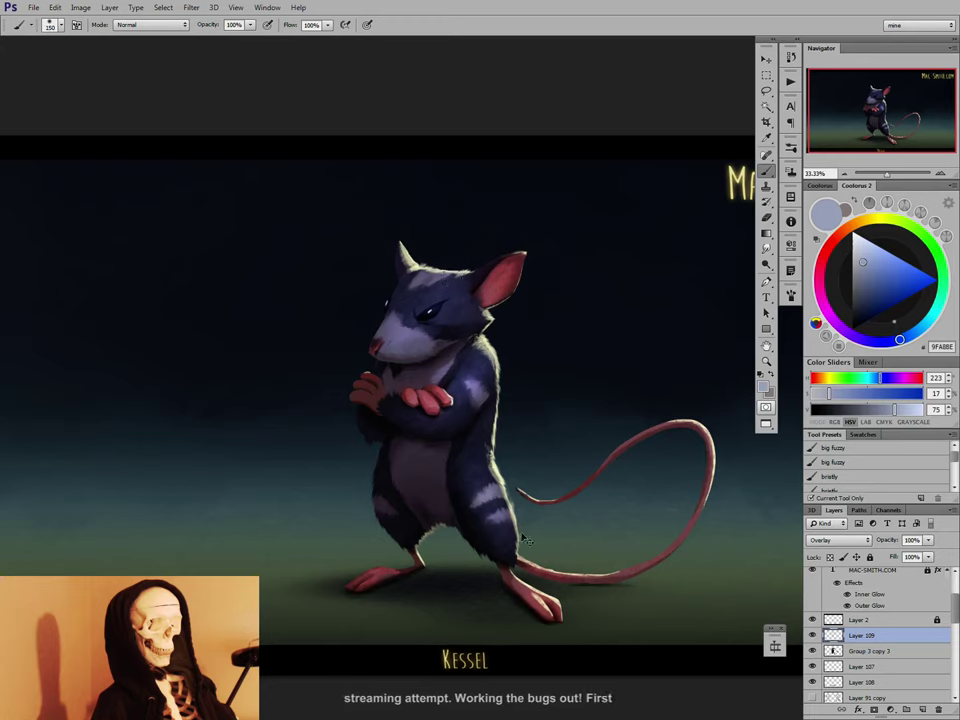
pyautogui.press('[')
pyautogui.press('[')
pyautogui.press('[')
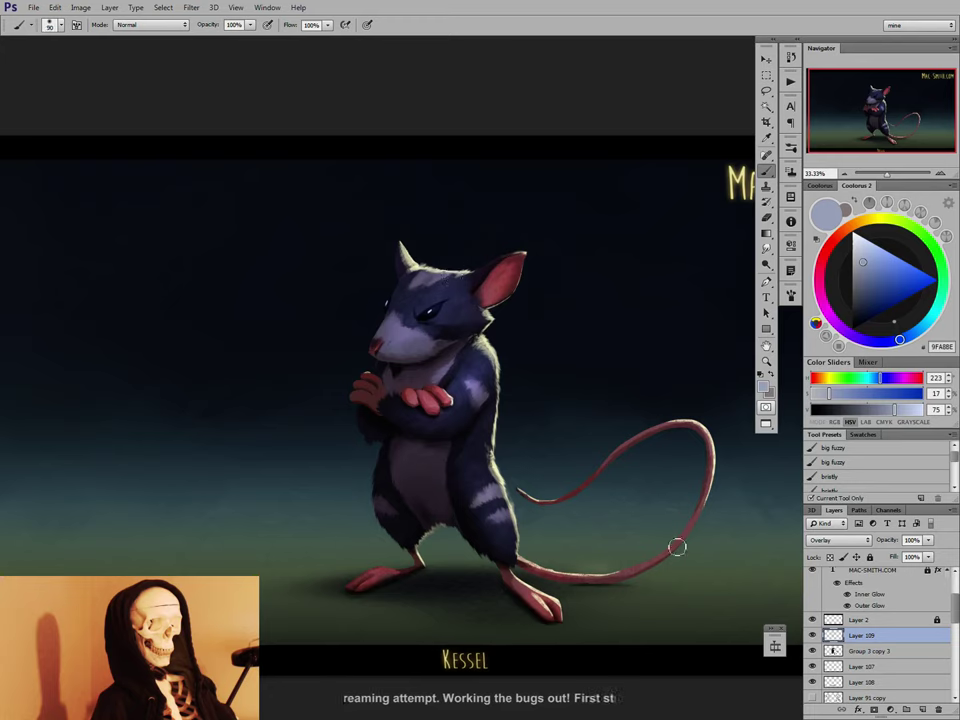
# Clip the Overlay layer to Group 3 copy 3 and continue the highlights with the brush enlarged to 200 px.
pyautogui.rightClick(866, 591)
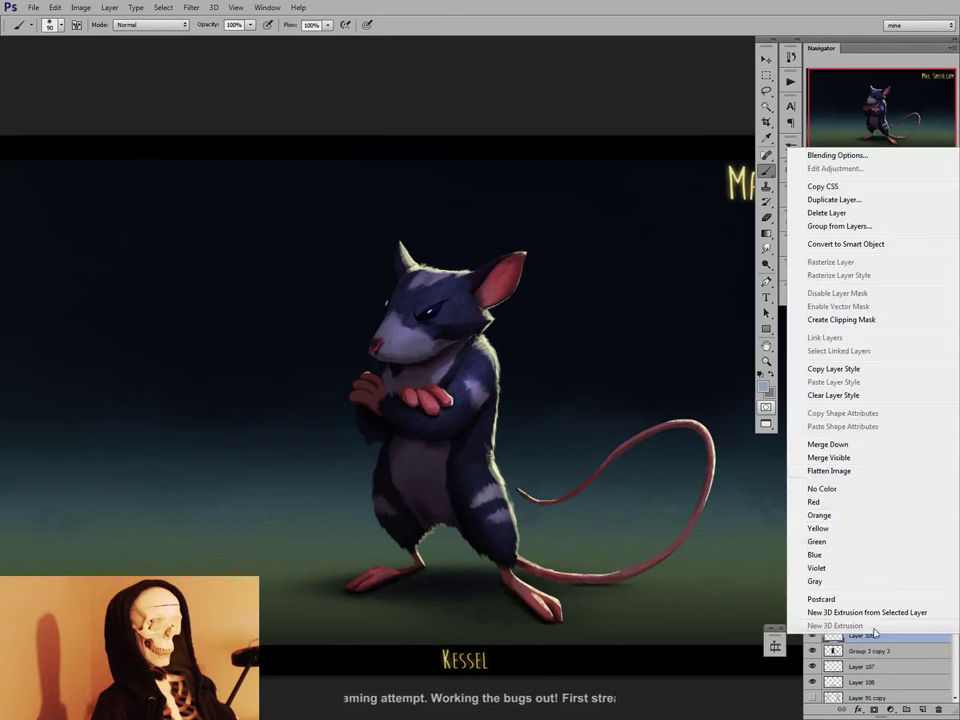
pyautogui.click(850, 319)
pyautogui.press(']')
pyautogui.press(']')
pyautogui.press(']')
pyautogui.press(']')
pyautogui.press(']')
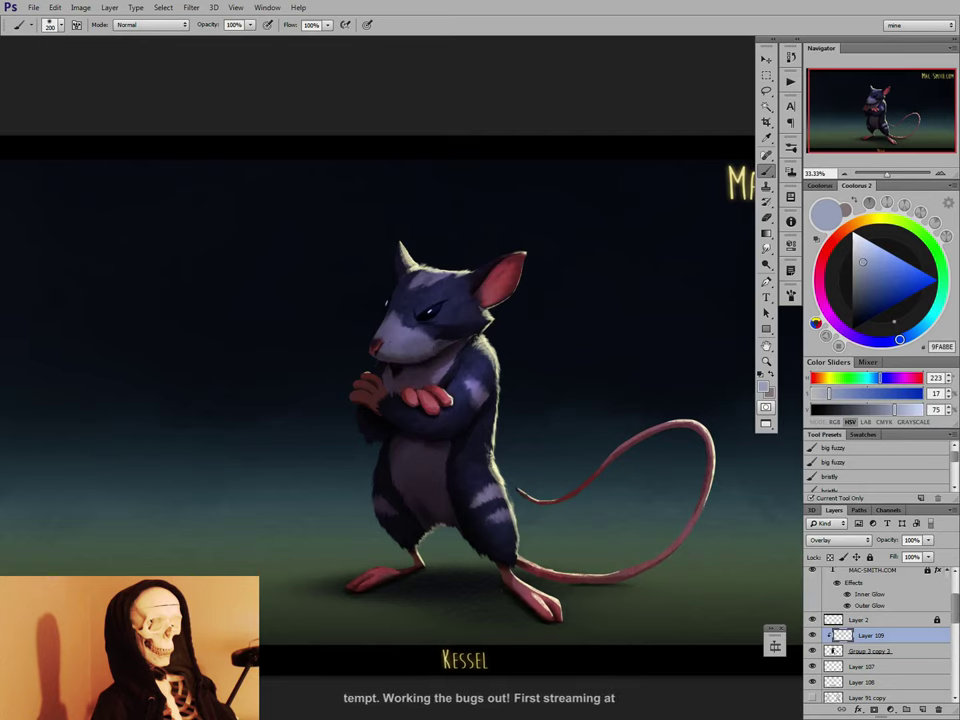
# Copy the reference rat from the three-rat painting and paste it as a new layer beside Kessel.
pyautogui.hotkey('ctrl', 'Tab')
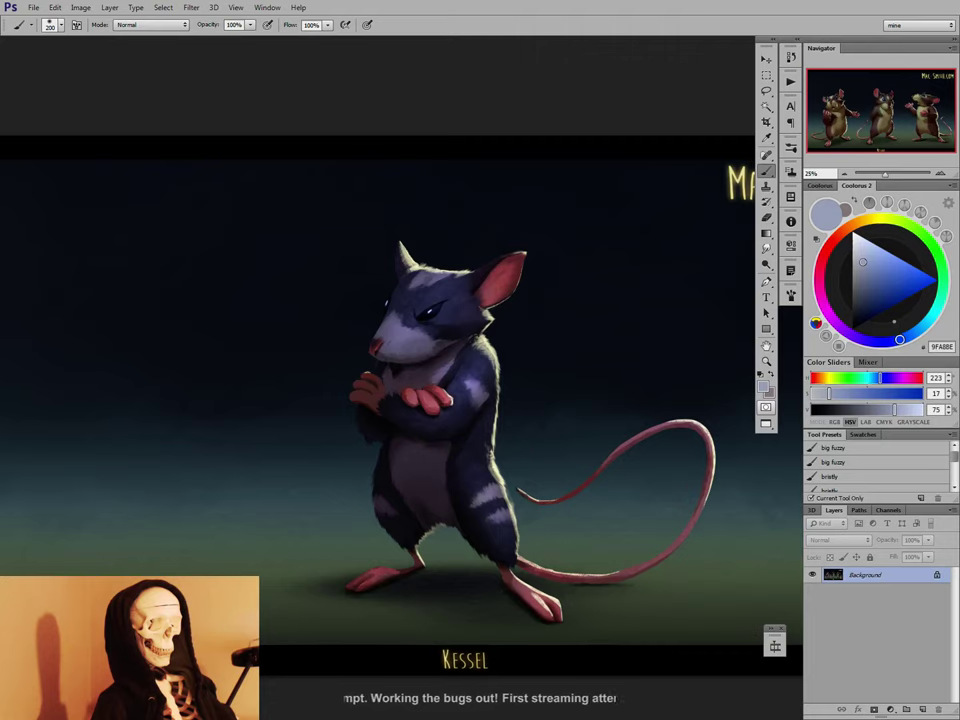
pyautogui.press('m')
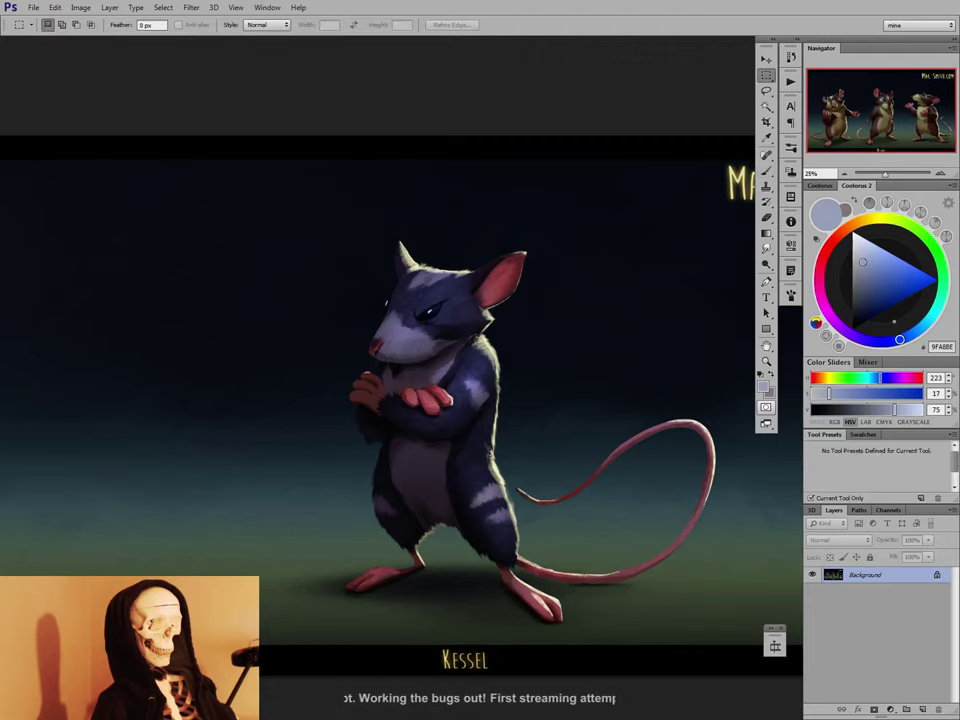
pyautogui.hotkey('ctrl', 'a')
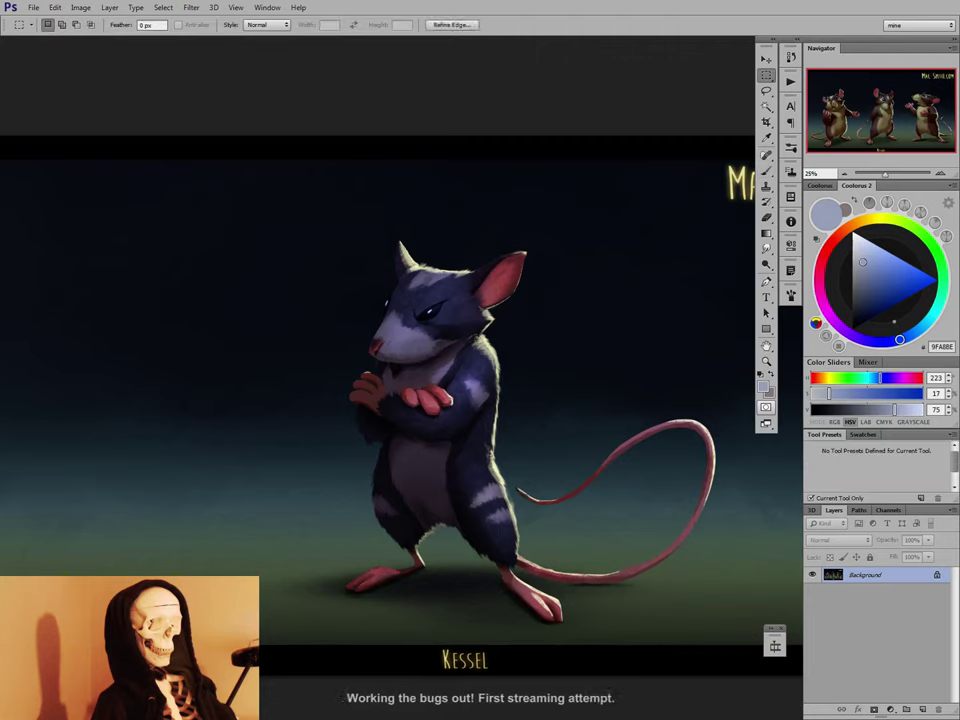
pyautogui.hotkey('ctrl', 'c')
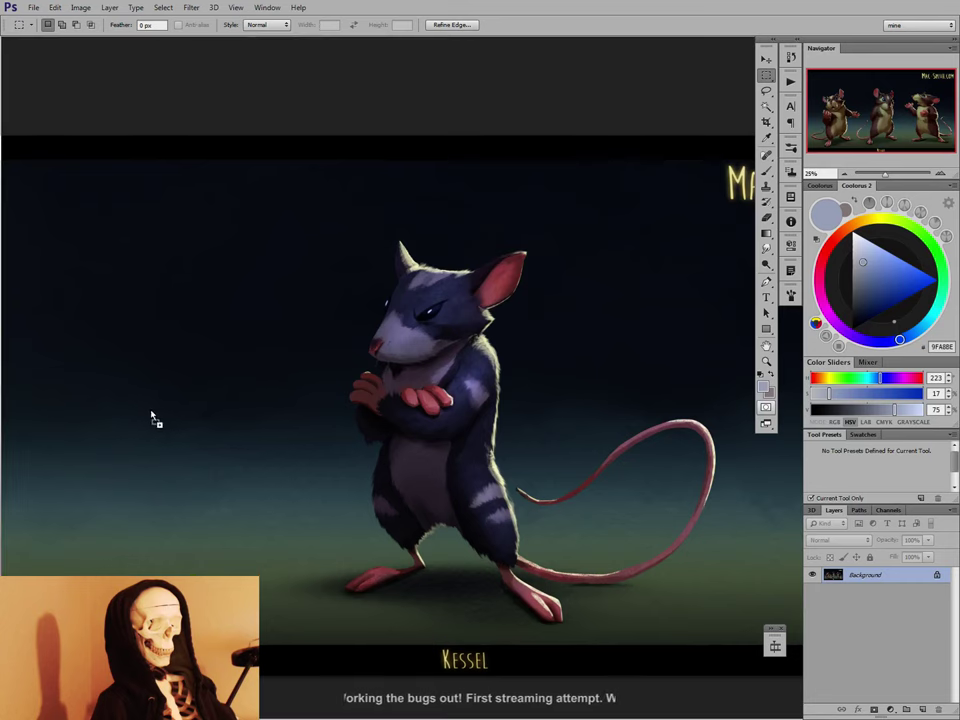
pyautogui.hotkey('ctrl', 'Tab')
pyautogui.hotkey('ctrl', 'v')
pyautogui.moveTo(238, 440); pyautogui.dragTo(252, 562)
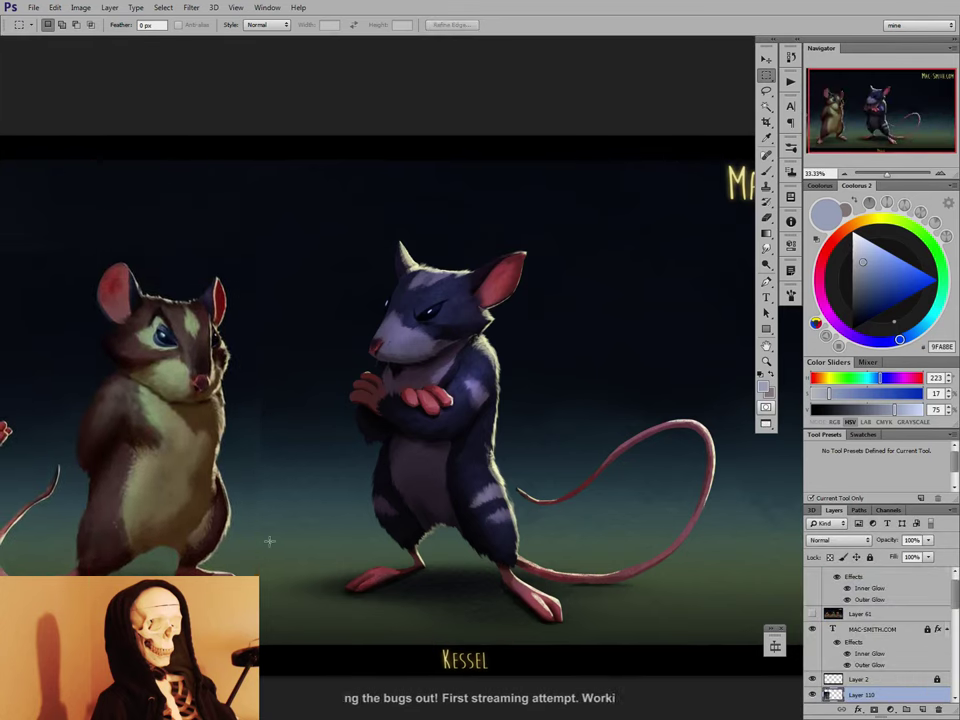
# Shift the pasted brown rat slightly closer to Kessel.
pyautogui.moveTo(212, 527); pyautogui.dragTo(224, 530)
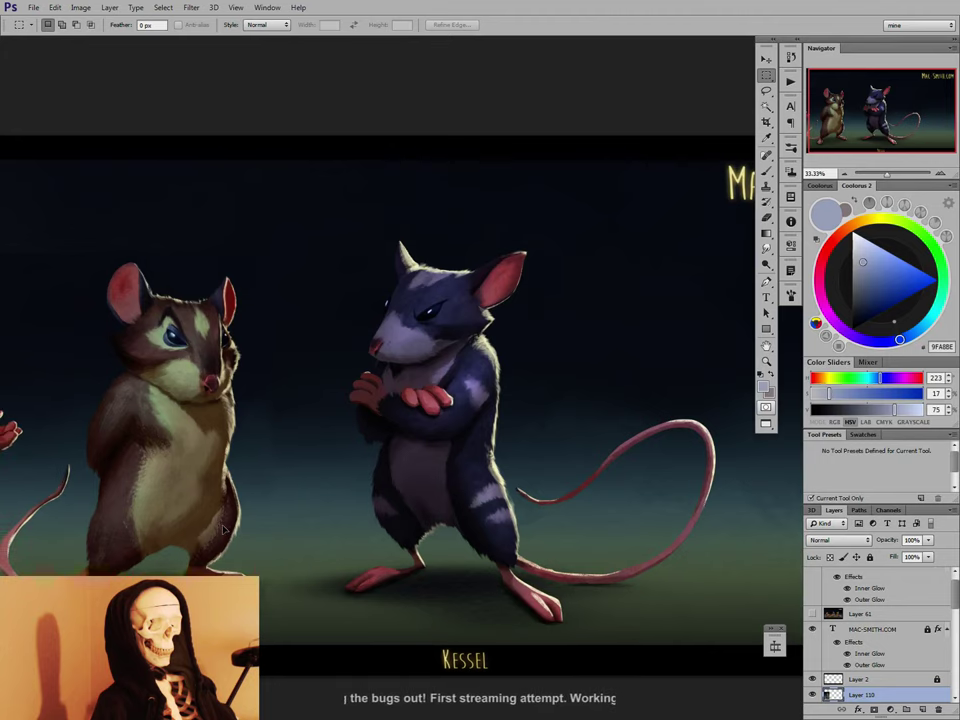
pyautogui.click(845, 174)
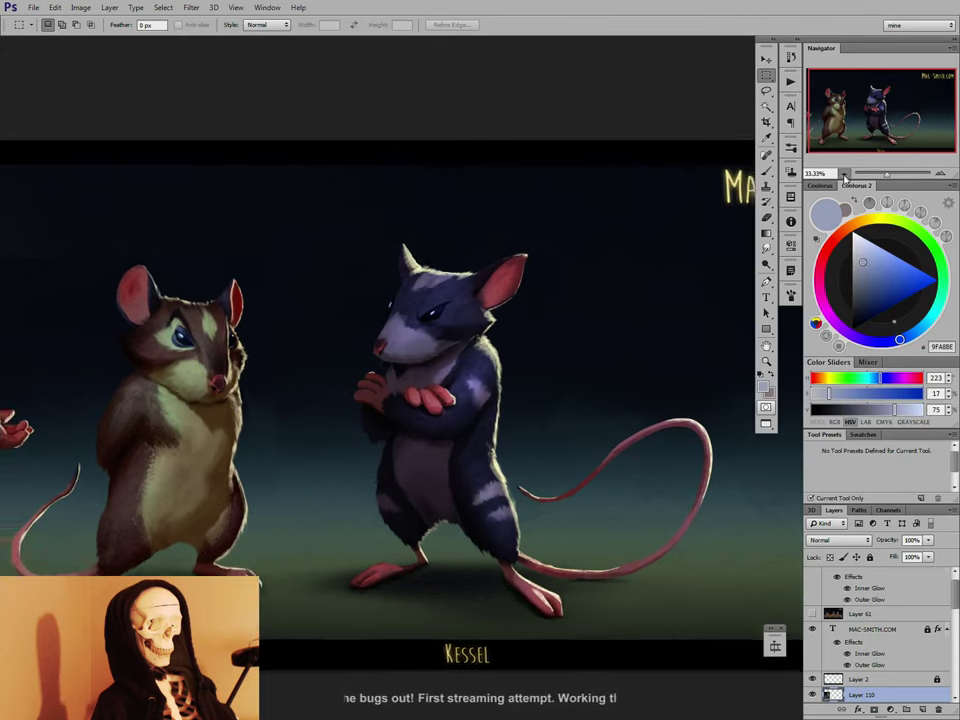
pyautogui.moveTo(553, 530)
pyautogui.mouseDown()
pyautogui.moveTo(462, 525)
pyautogui.moveTo(561, 566)
pyautogui.mouseUp()
# Erase the stray hand of the neighbouring rat at the outer edge of the pasted layer with a 215 px eraser.
pyautogui.click(765, 218)
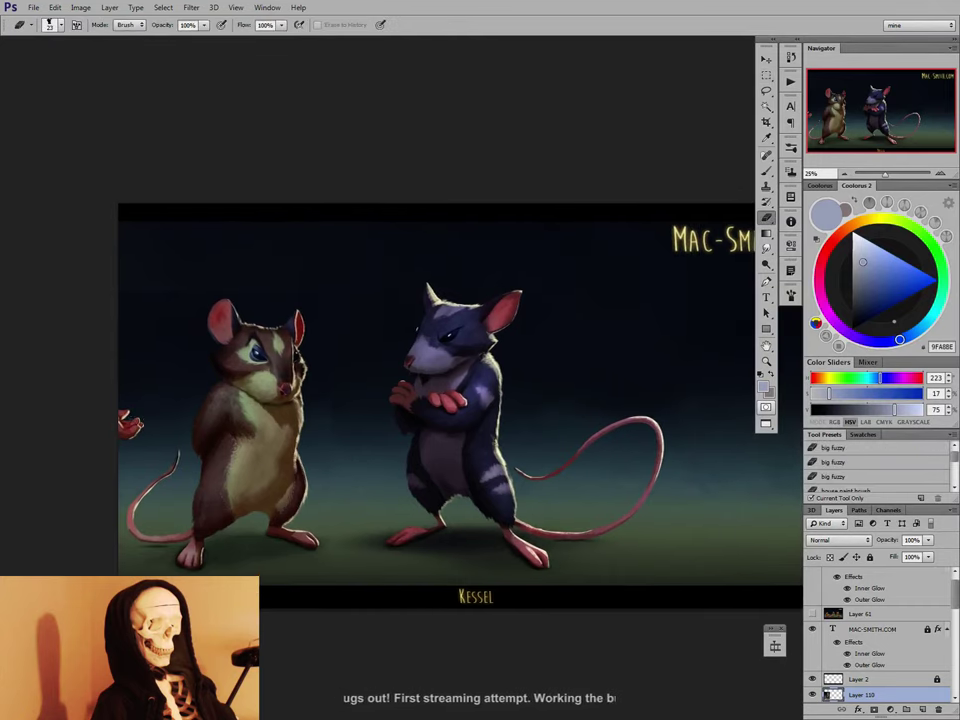
pyautogui.press(']')
pyautogui.press(']')
pyautogui.press(']')
pyautogui.press(']')
pyautogui.press(']')
pyautogui.press(']')
pyautogui.press(']')
pyautogui.press(']')
pyautogui.press(']')
pyautogui.press(']')
pyautogui.moveTo(131, 413)
pyautogui.mouseDown()
pyautogui.moveTo(120, 418)
pyautogui.moveTo(125, 389)
pyautogui.mouseUp()
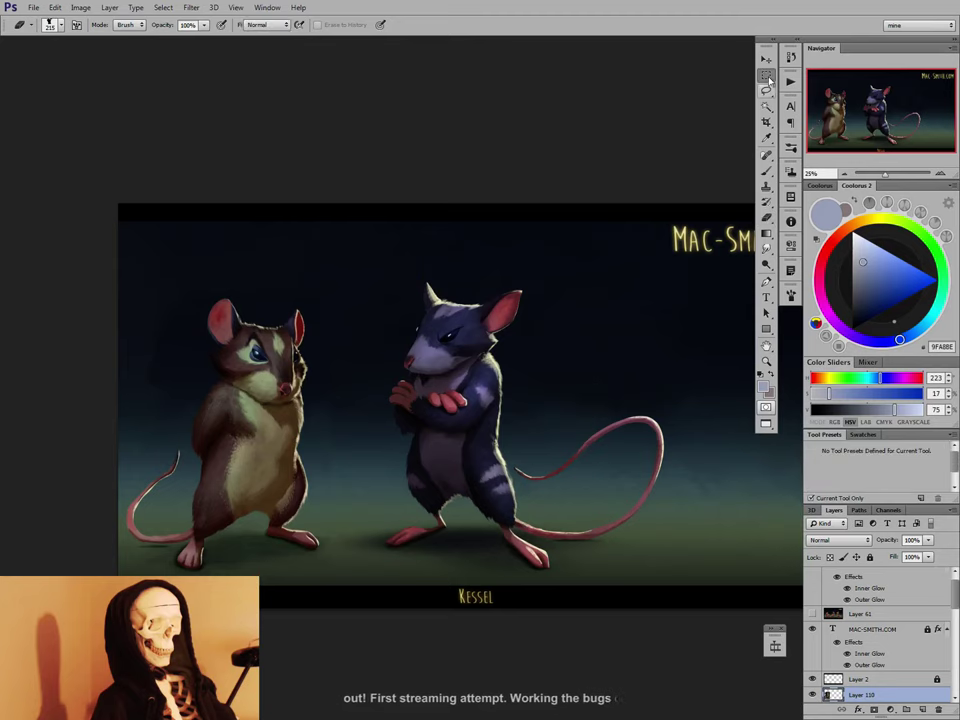
# Flip the whole canvas horizontally to check the two rats in mirror image.
pyautogui.press('m')
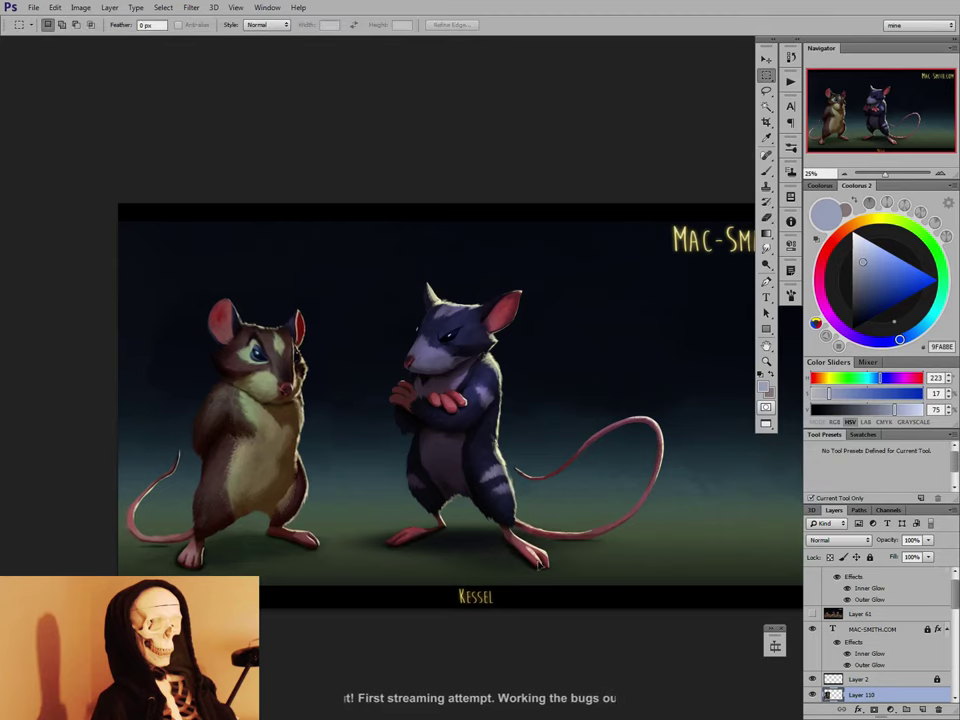
pyautogui.moveTo(616, 556); pyautogui.dragTo(500, 565)
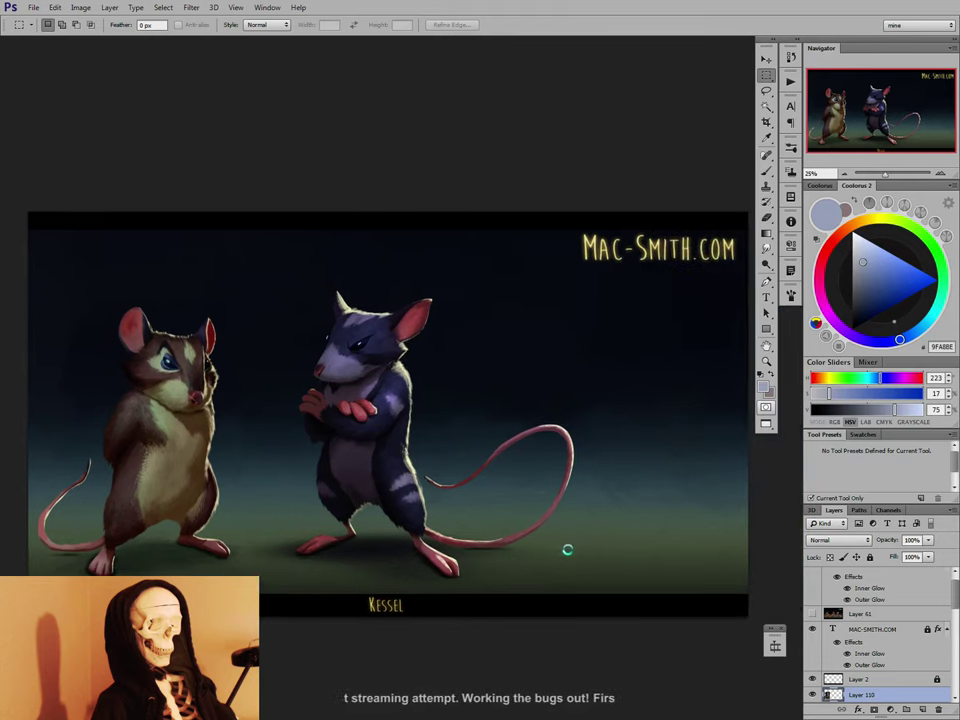
pyautogui.hotkey('ctrl', 'shift', 'h')
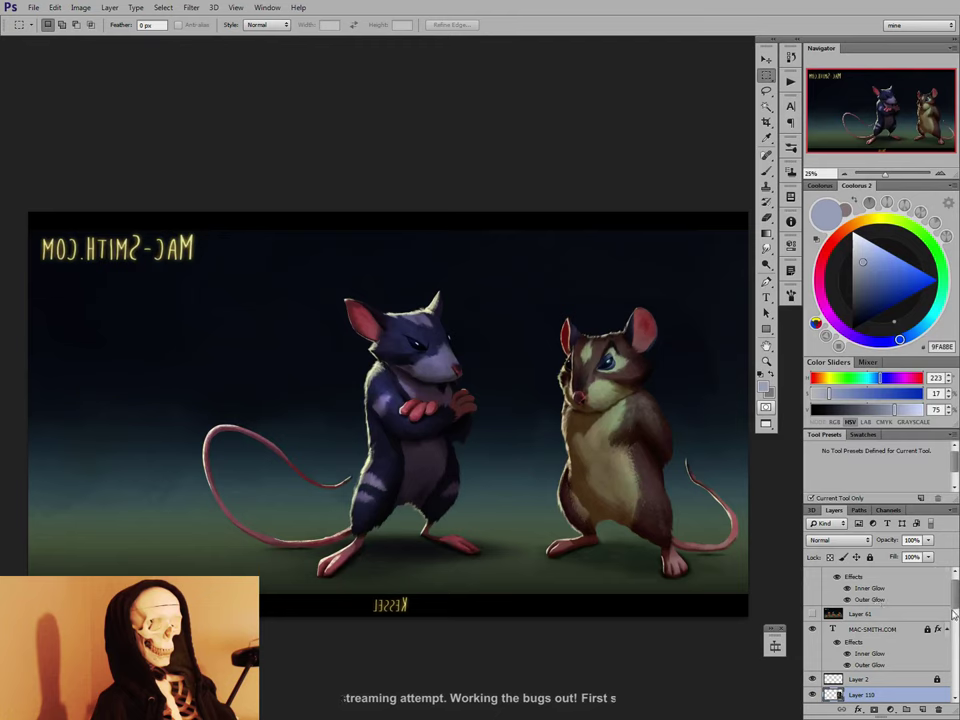
# Adjust the clipped Overlay layer, Layer 109, with Hue/Saturation using Hue -38 and Lightness +31.
pyautogui.scroll(-3, 953, 614)
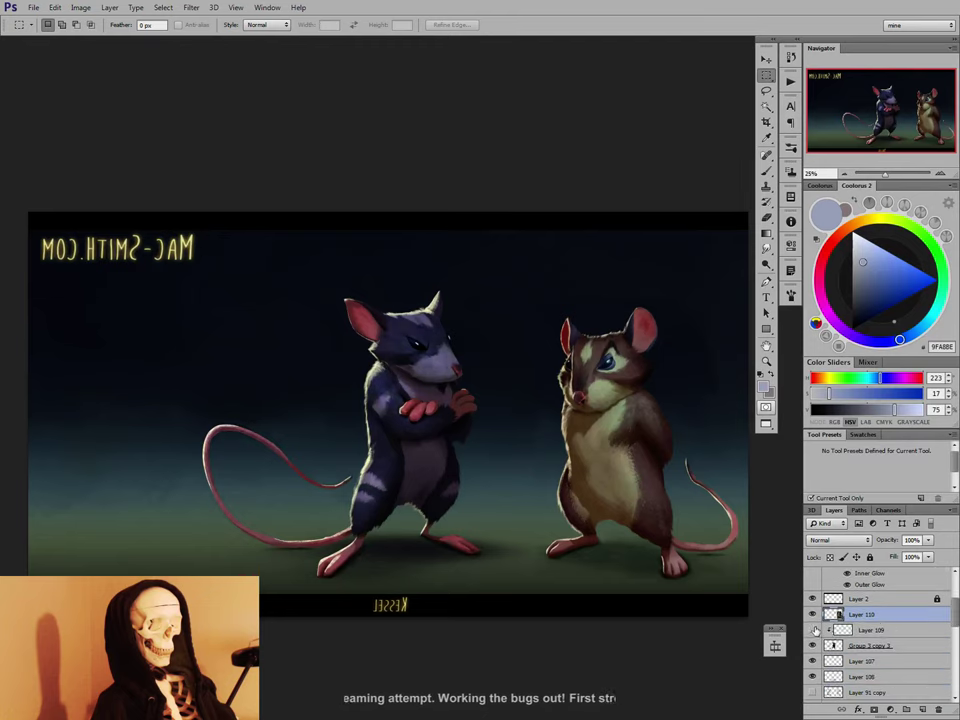
pyautogui.click(880, 630)
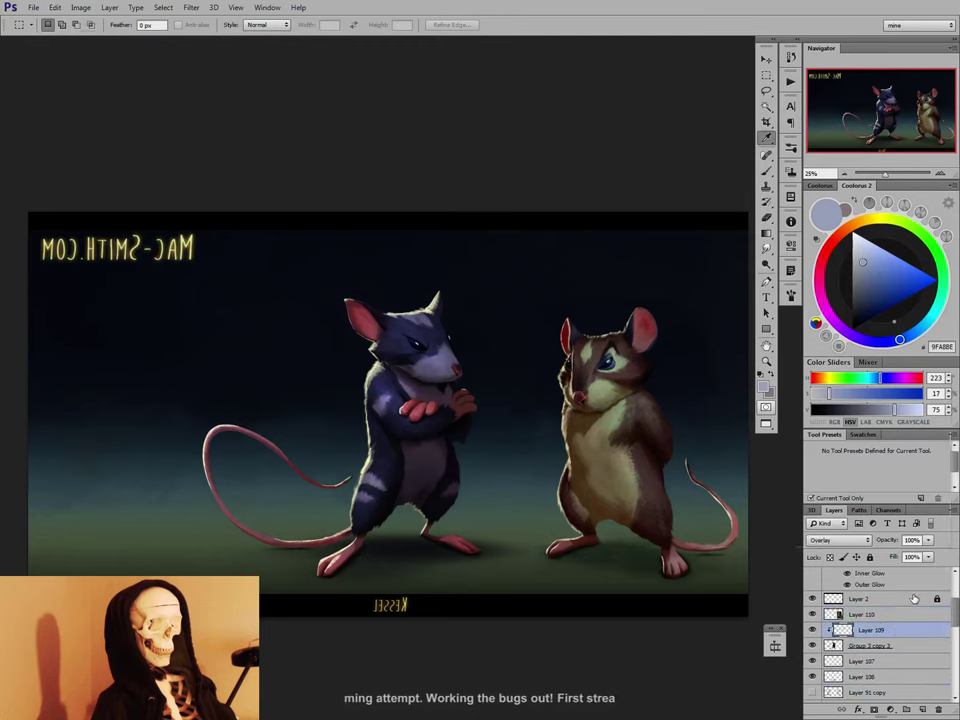
pyautogui.hotkey('ctrl', 'u')
pyautogui.moveTo(789, 430)
pyautogui.mouseDown()
pyautogui.moveTo(759, 431)
pyautogui.moveTo(771, 434)
pyautogui.mouseUp()
pyautogui.moveTo(799, 487)
pyautogui.mouseDown()
pyautogui.moveTo(816, 491)
pyautogui.moveTo(807, 493)
pyautogui.mouseUp()
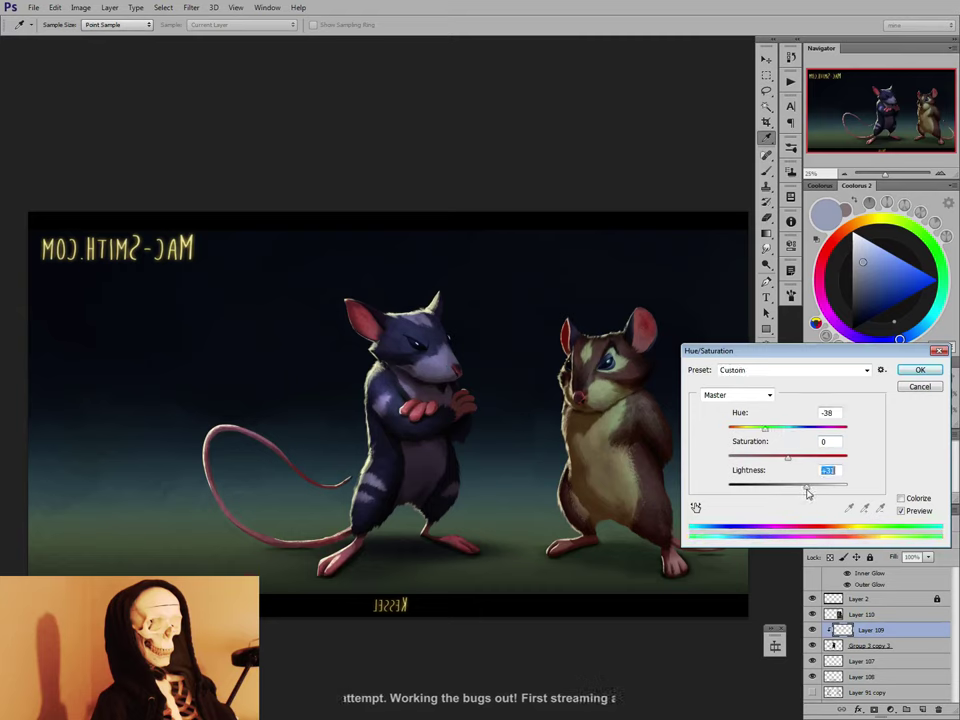
pyautogui.press('Return')
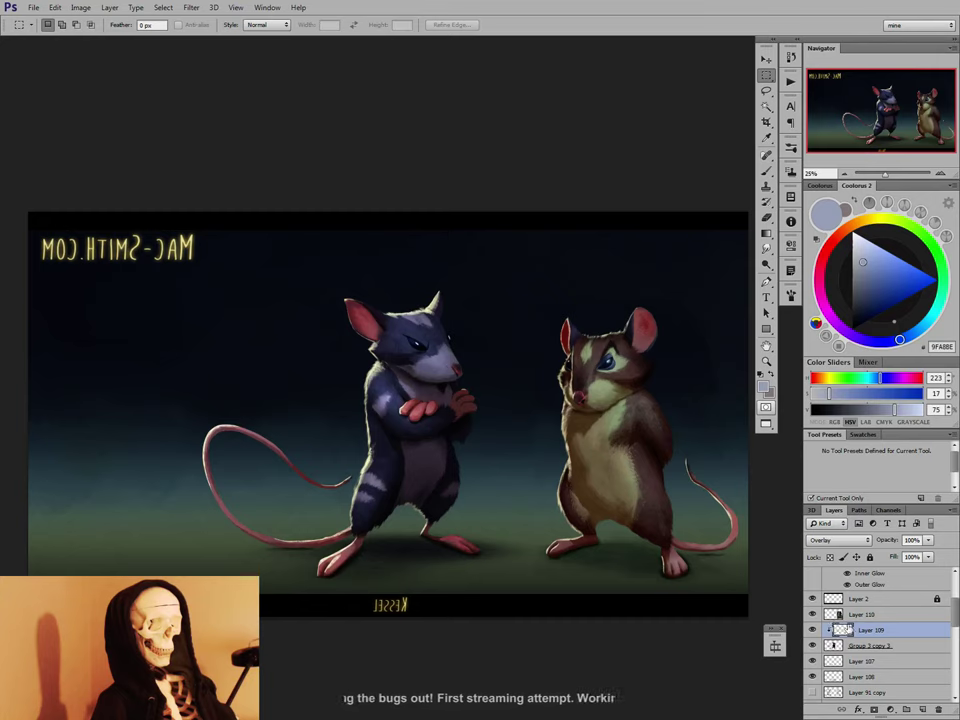
# Compare the painting with and without the pasted rat on Layer 110, and flip the canvas back to its original orientation.
pyautogui.click(812, 614)
pyautogui.click(812, 614)
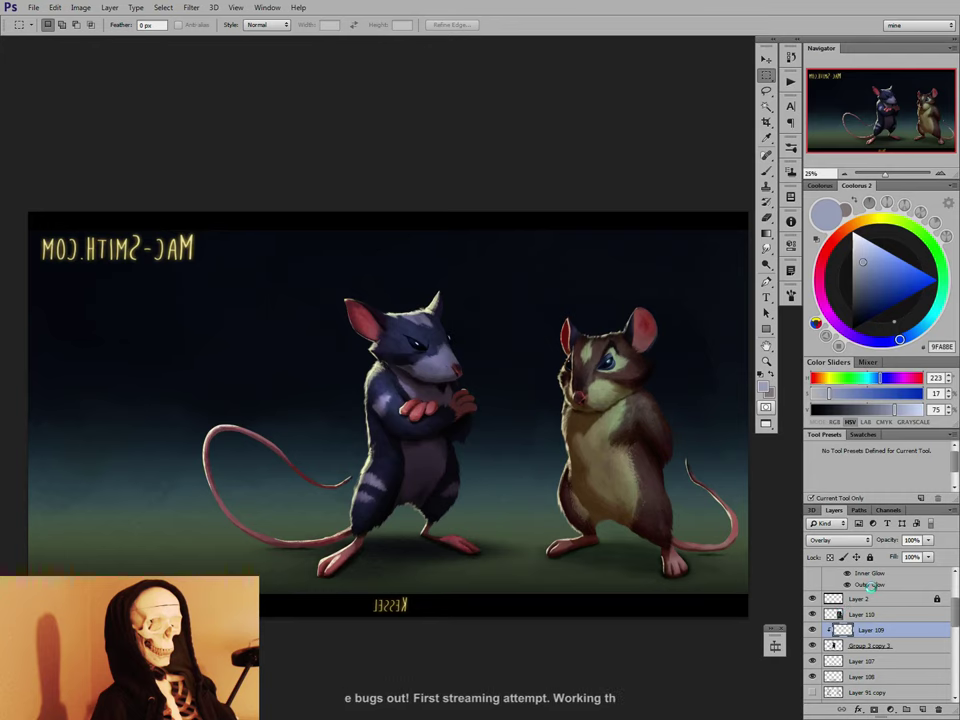
pyautogui.press('h')
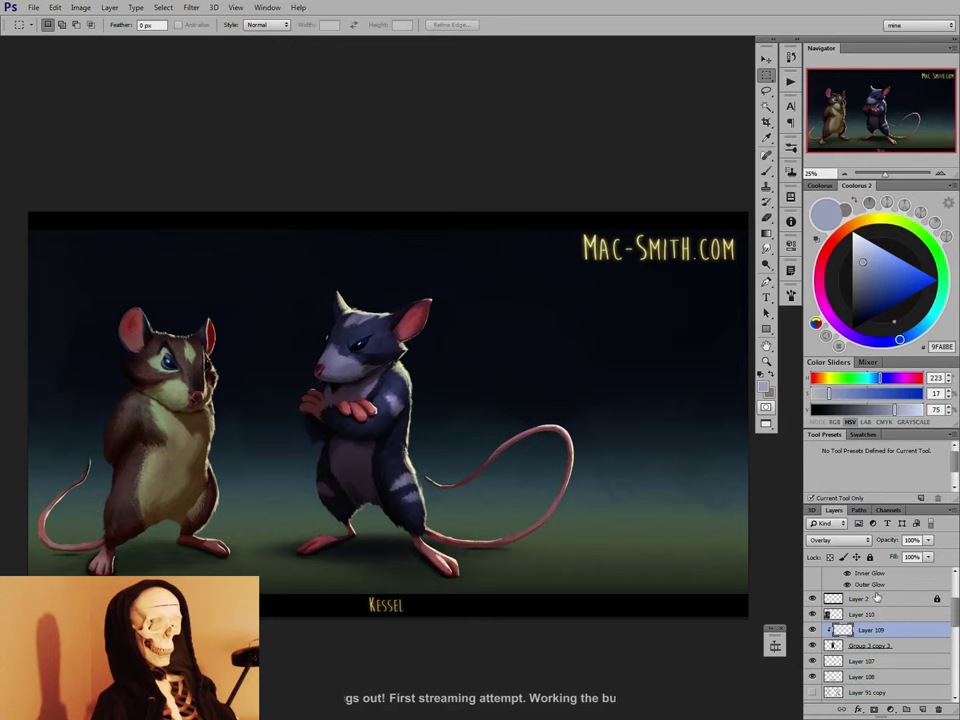
# Place the sketch layer Layer 91 copy above Layer 110, make it visible and shift the sketch to the right.
pyautogui.moveTo(956, 613)
pyautogui.mouseDown()
pyautogui.moveTo(956, 624)
pyautogui.moveTo(956, 615)
pyautogui.mouseUp()
pyautogui.moveTo(887, 666); pyautogui.dragTo(887, 621)
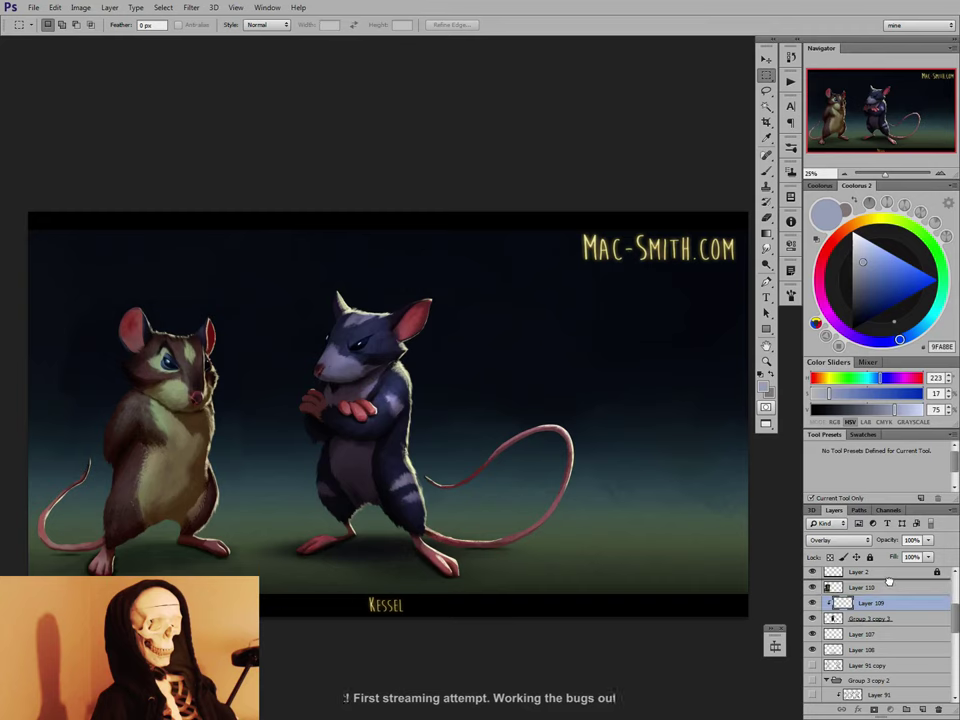
pyautogui.moveTo(889, 581); pyautogui.dragTo(892, 579)
pyautogui.click(812, 587)
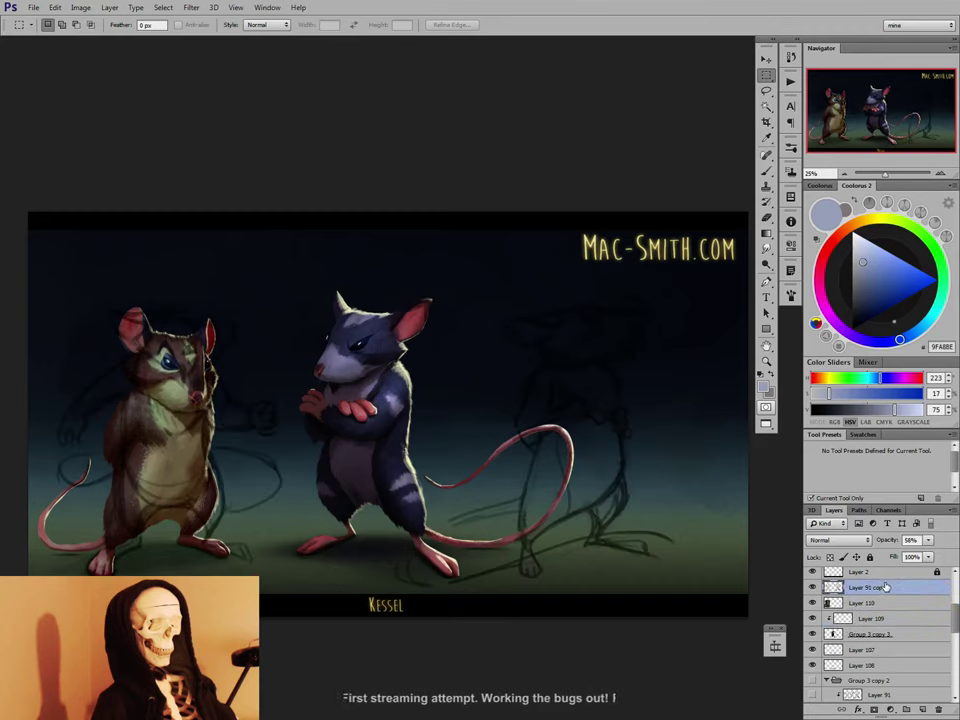
pyautogui.moveTo(607, 508); pyautogui.dragTo(667, 523)
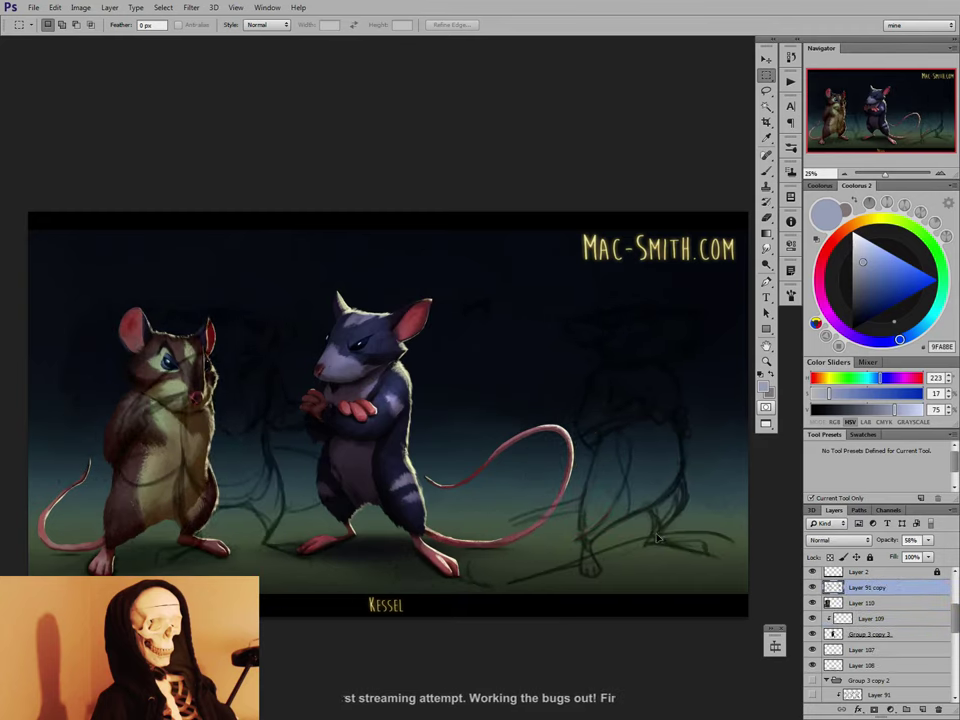
# Lasso the part of the sketch overlapping the two painted rats and cut it onto a new layer.
pyautogui.press('b')
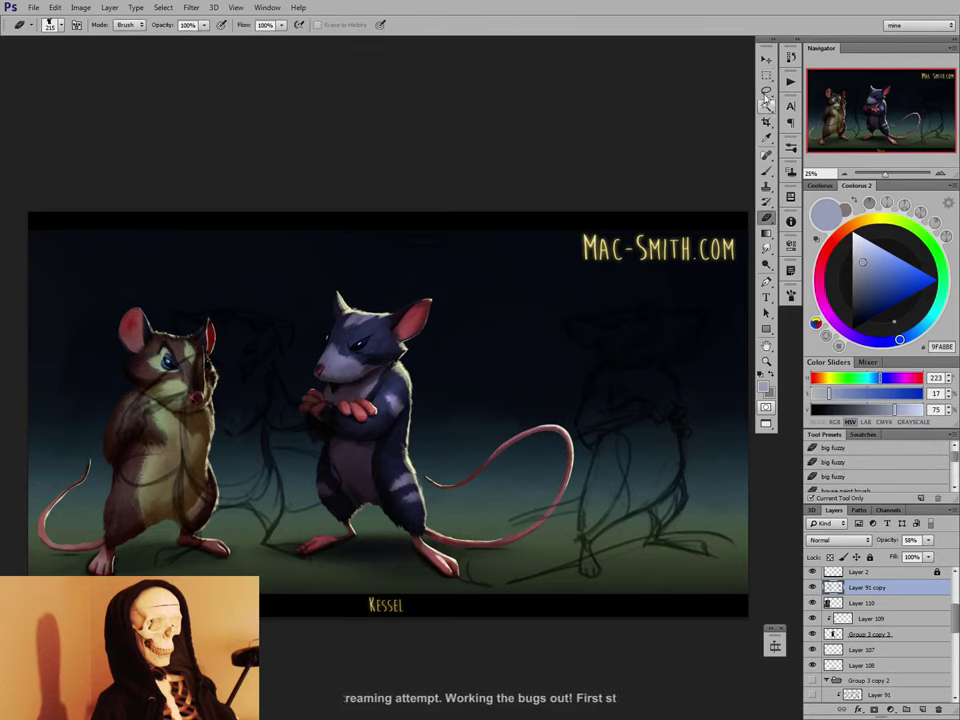
pyautogui.press('l')
pyautogui.moveTo(363, 298)
pyautogui.mouseDown()
pyautogui.moveTo(346, 597)
pyautogui.moveTo(122, 571)
pyautogui.moveTo(112, 336)
pyautogui.moveTo(340, 268)
pyautogui.mouseUp()
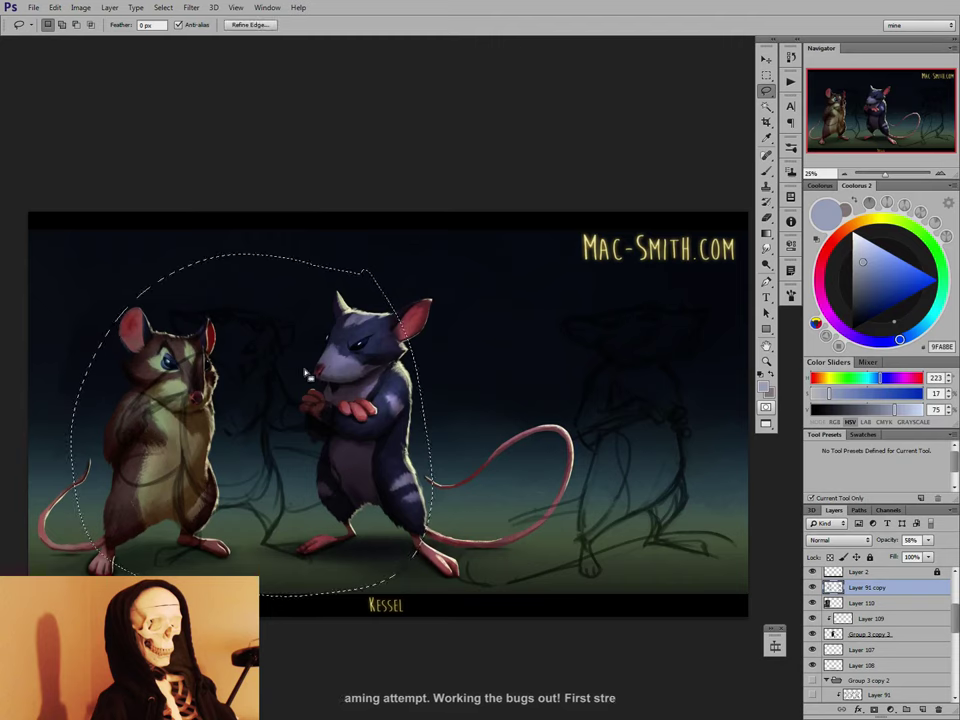
pyautogui.rightClick(305, 371)
pyautogui.click(366, 481)
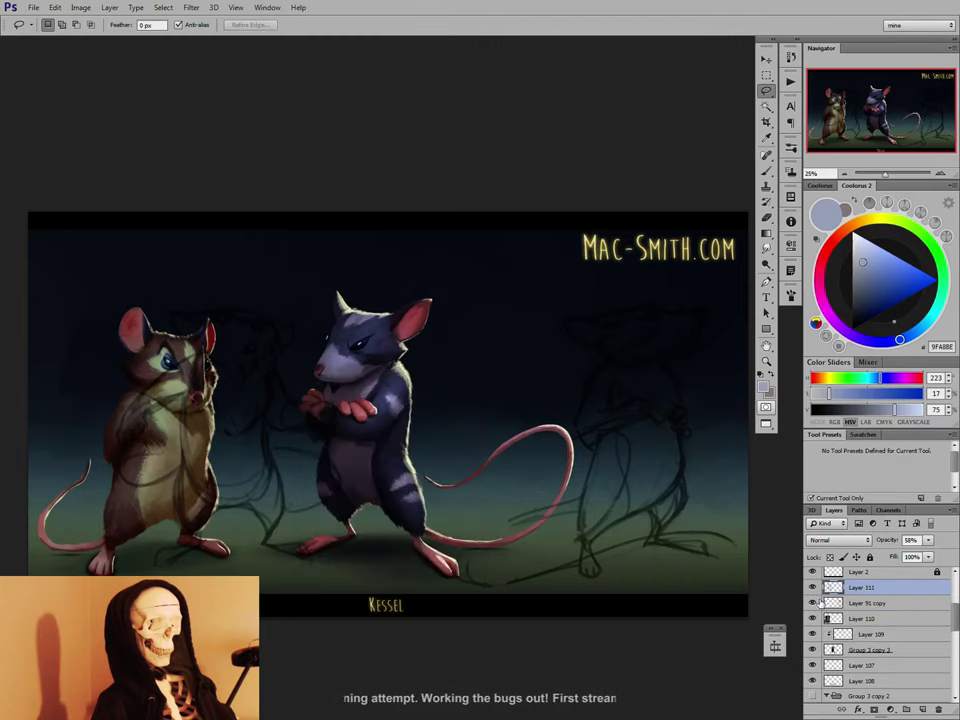
# Hide Layer 111, lower Layer 91 copy's opacity to 35%, and move its sketched rat a little closer to Kessel.
pyautogui.click(856, 602)
pyautogui.moveTo(660, 538); pyautogui.dragTo(561, 551)
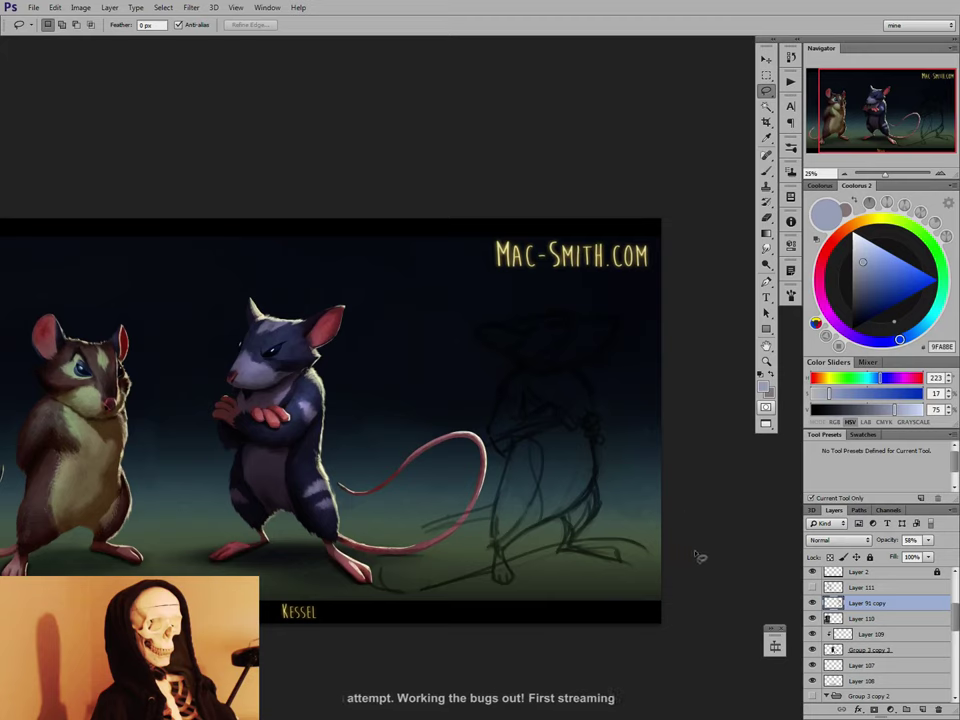
pyautogui.click(928, 541)
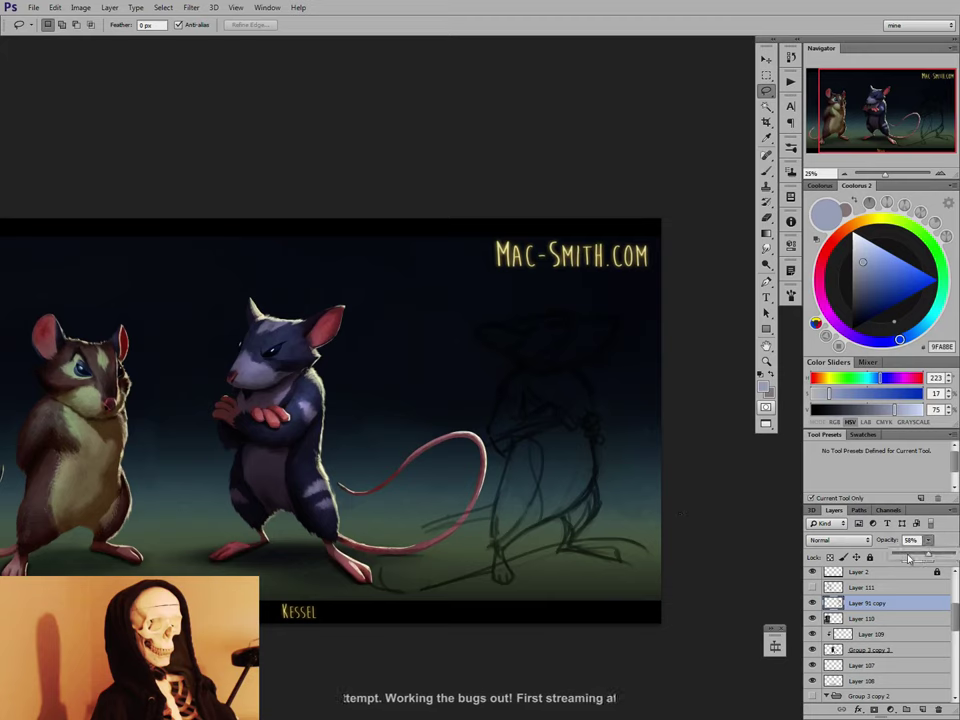
pyautogui.moveTo(924, 558); pyautogui.dragTo(918, 560)
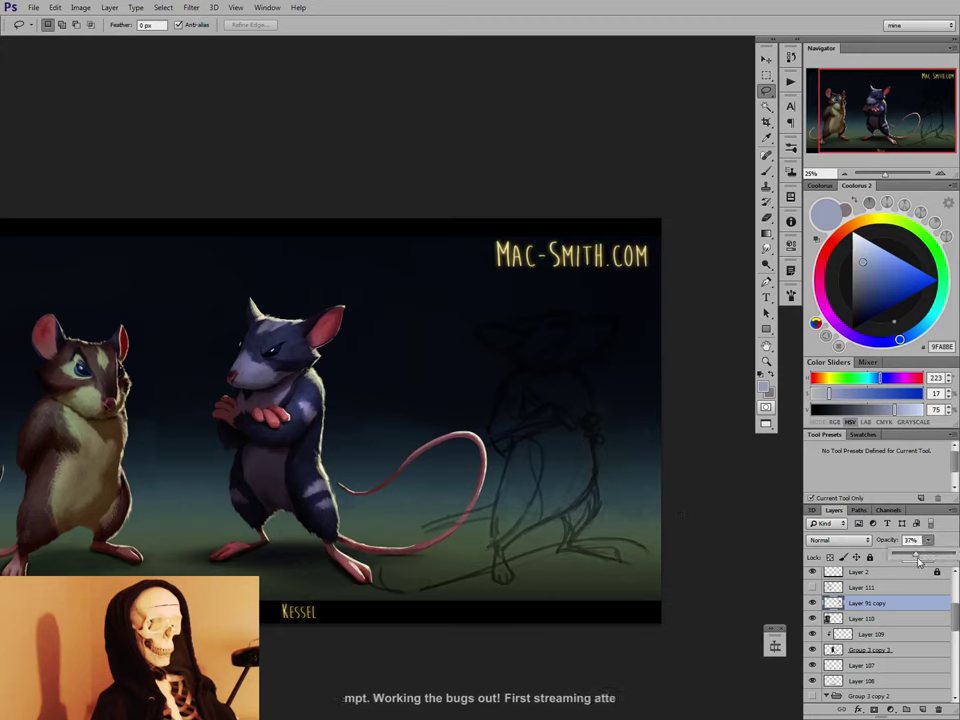
pyautogui.click(604, 541)
pyautogui.keyDown('ctrl'); pyautogui.moveTo(604, 542); pyautogui.dragTo(587, 543); pyautogui.keyUp('ctrl')
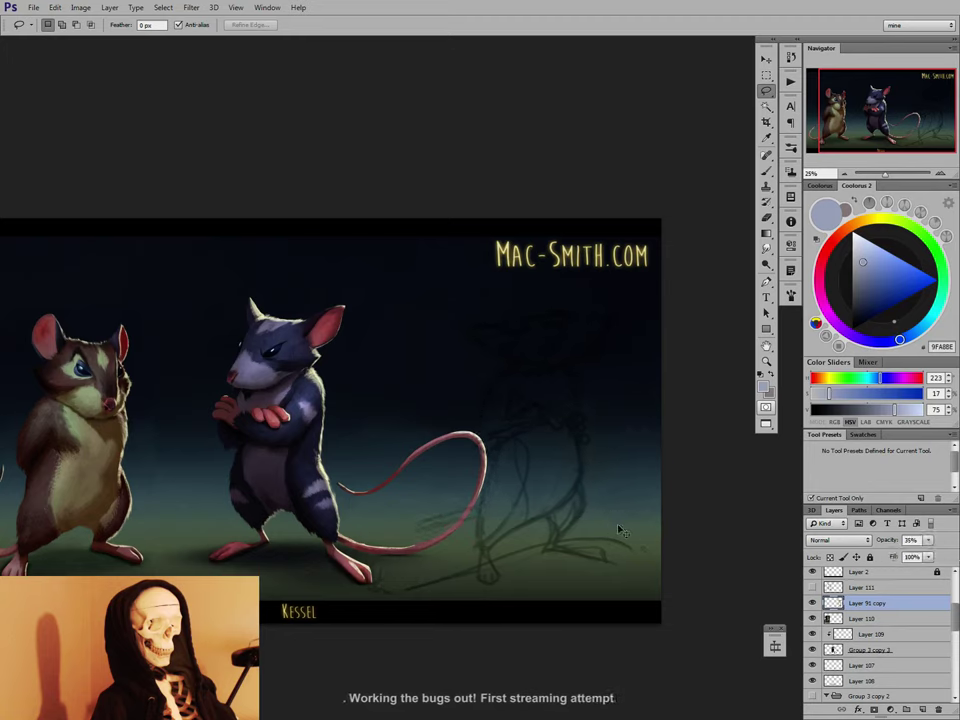
# Group Layer 109 with Group 3 copy 3 and add a layer mask to the new group.
pyautogui.click(918, 638)
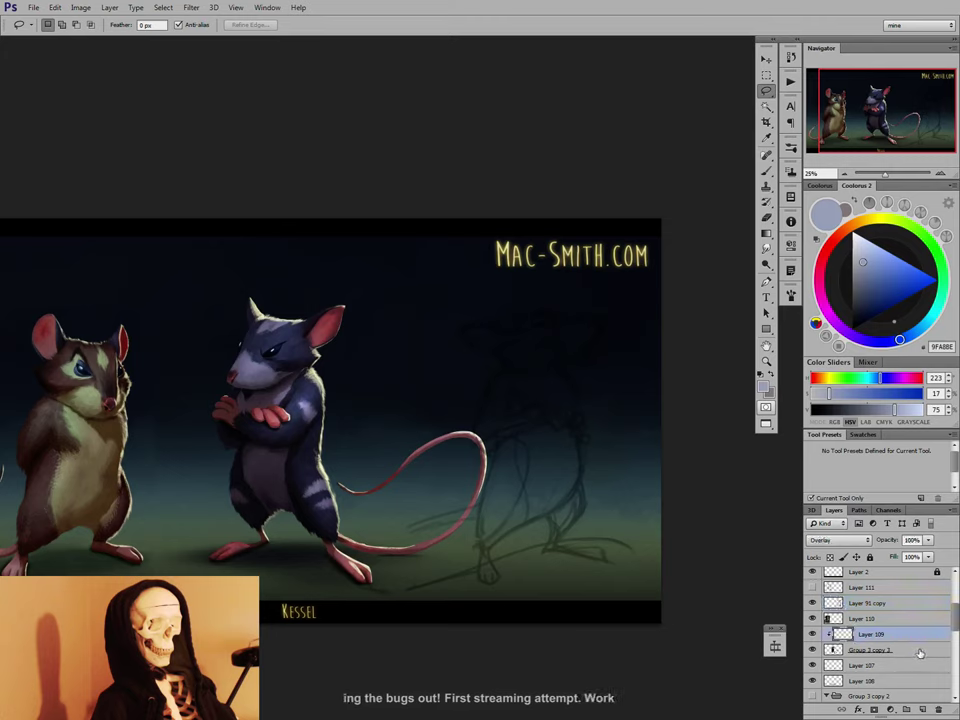
pyautogui.hotkey('ctrl', 'g')
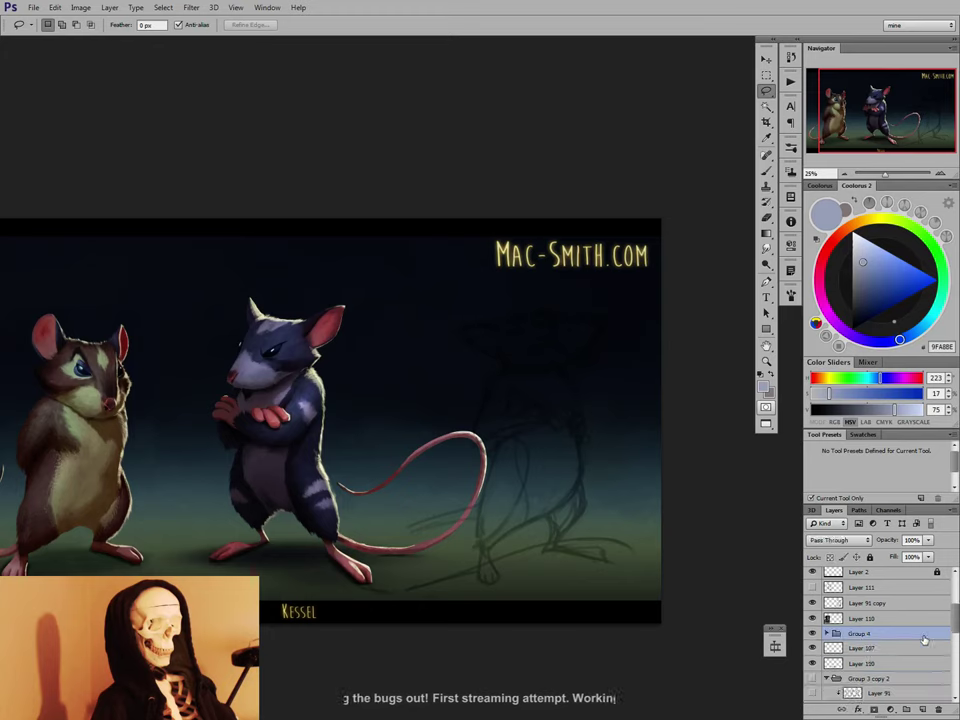
pyautogui.click(873, 709)
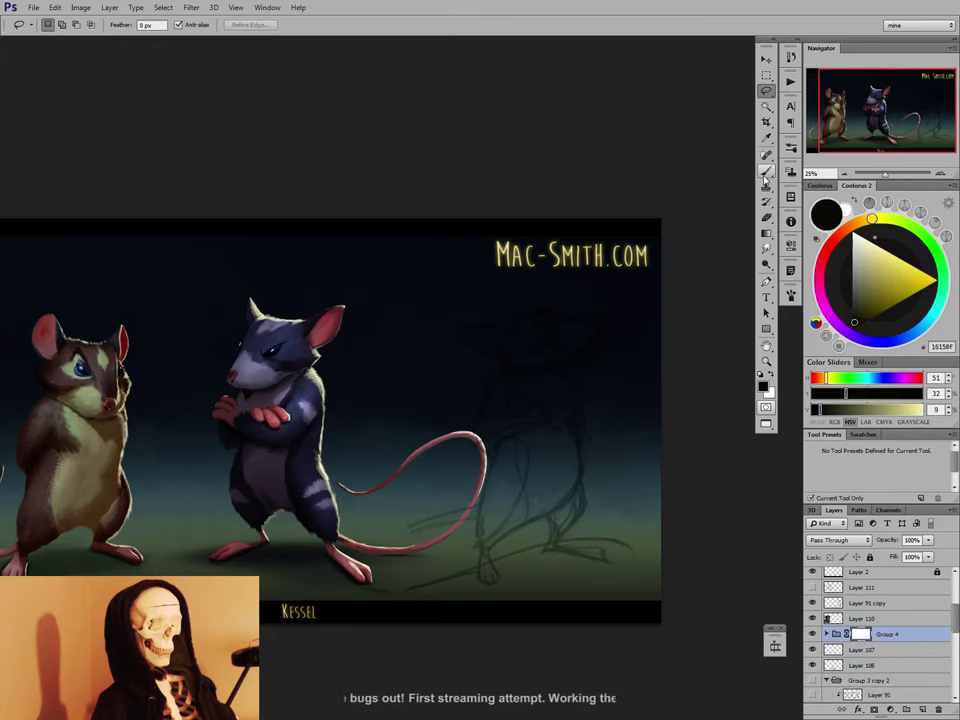
# Mask out a small piece of Kessel's tail curve beside the sketched rat with a 50 px hard round brush, then enlarge the brush to 70 px.
pyautogui.press('b')
pyautogui.rightClick(482, 424)
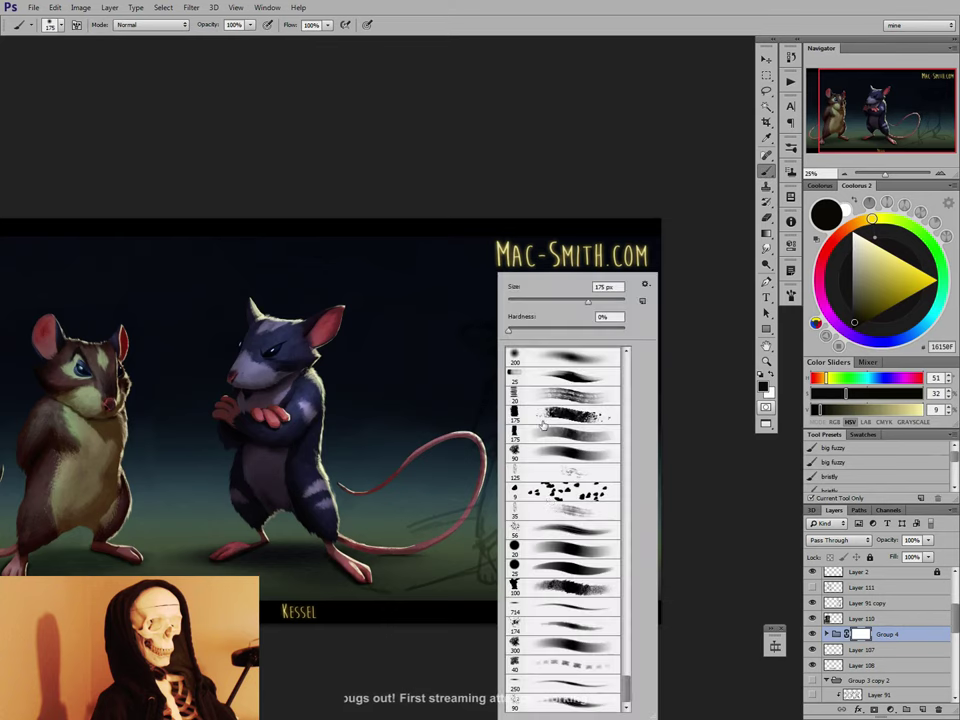
pyautogui.doubleClick(578, 572)
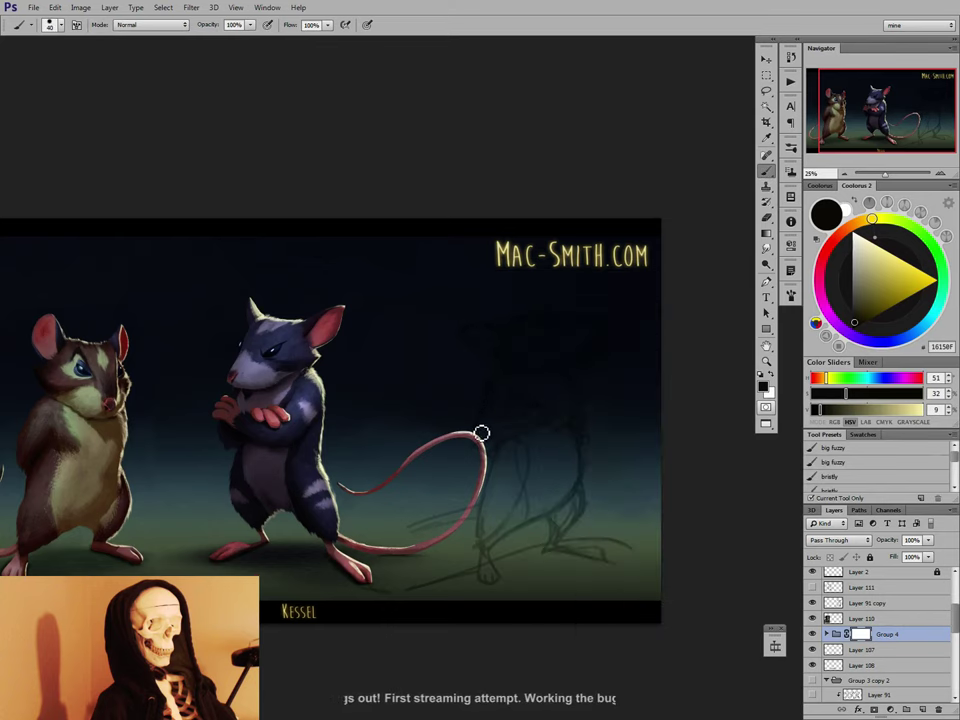
pyautogui.press(']')
pyautogui.moveTo(485, 450)
pyautogui.mouseDown()
pyautogui.moveTo(482, 437)
pyautogui.moveTo(488, 450)
pyautogui.mouseUp()
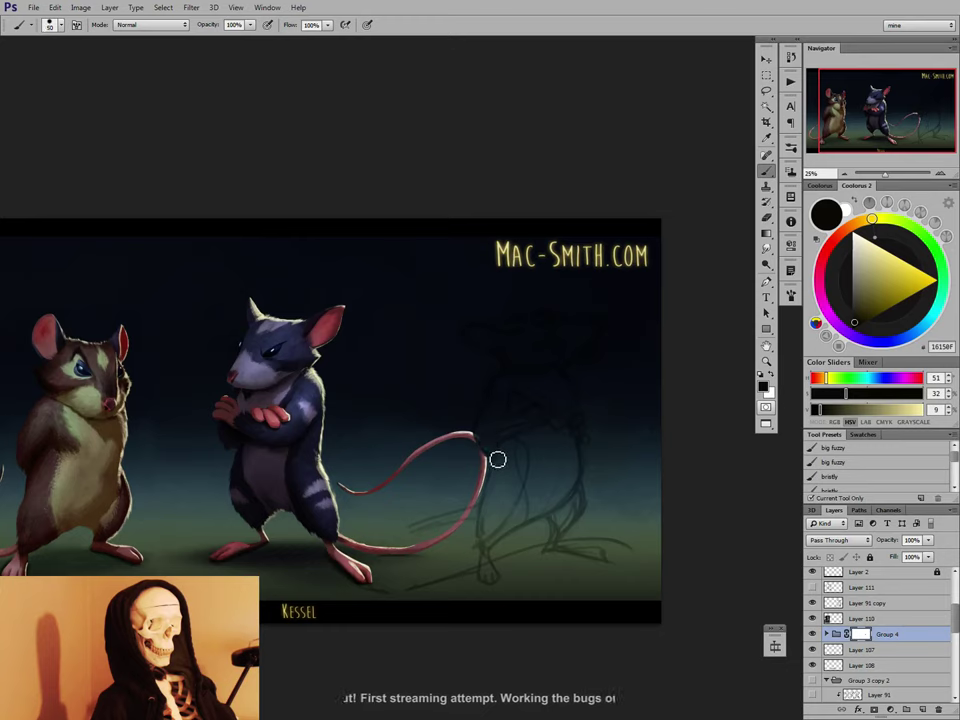
pyautogui.press(']')
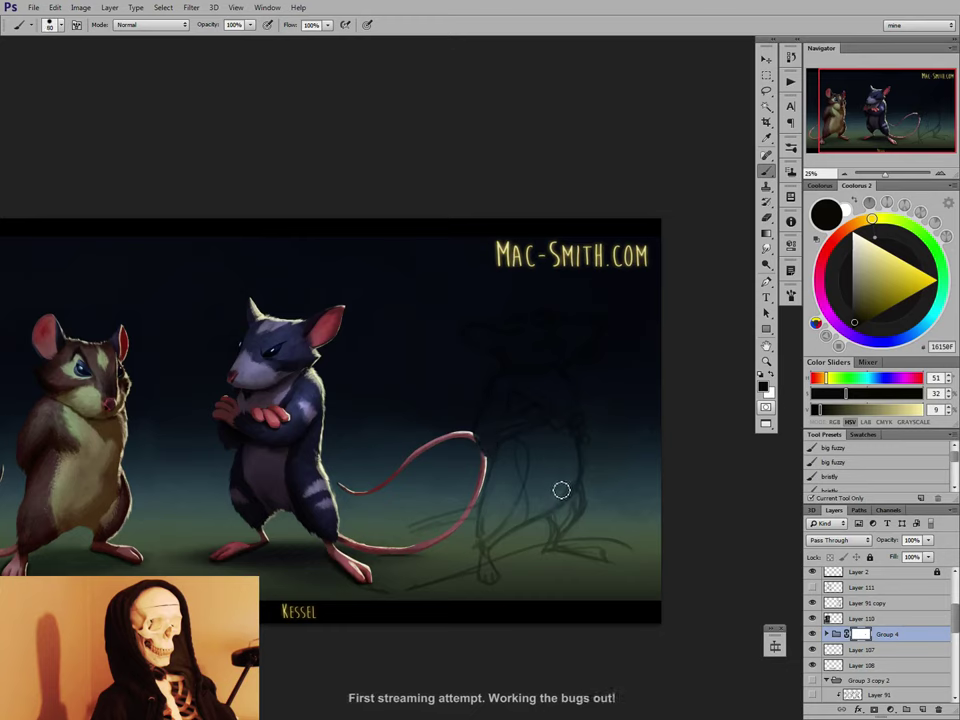
pyautogui.press(']')
pyautogui.press(']')
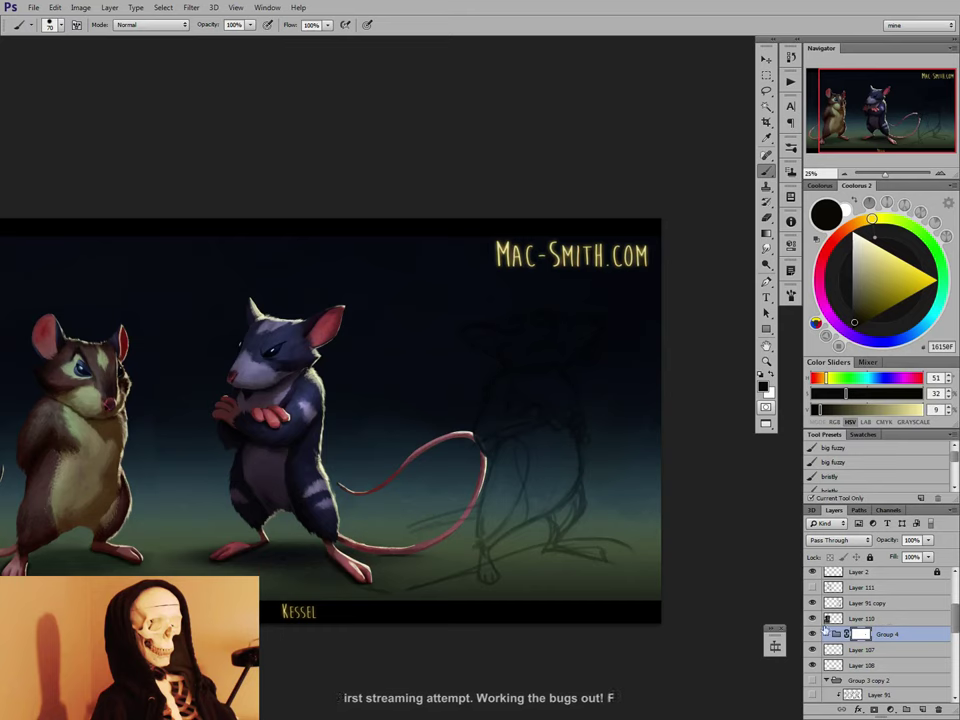
# Add a new layer above Layer 91 copy and choose a black 20 px hard round brush for line work.
pyautogui.click(900, 604)
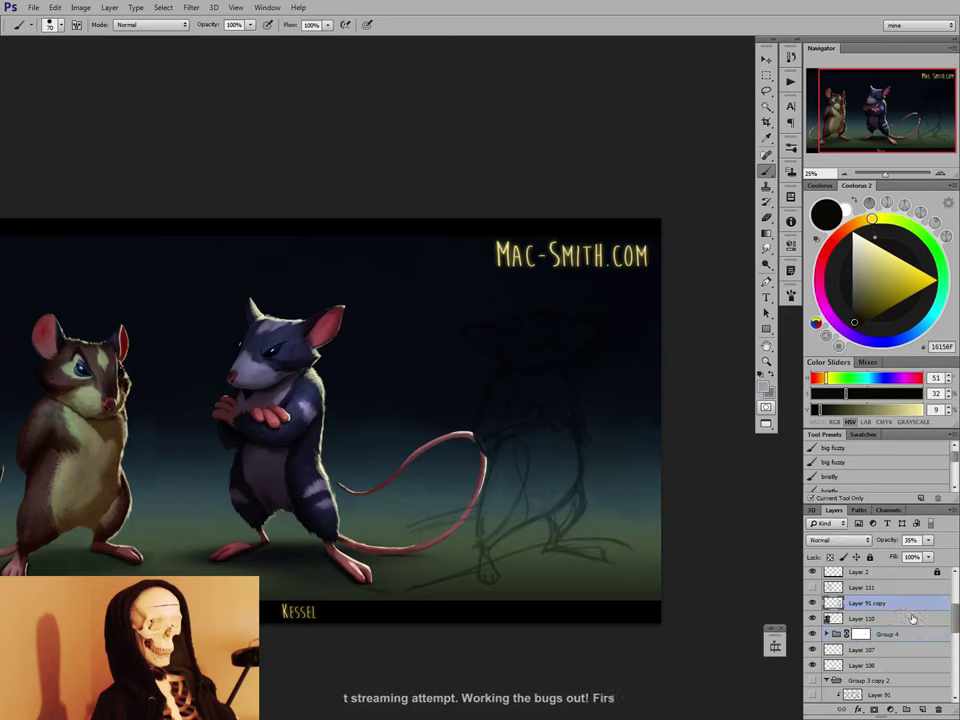
pyautogui.click(922, 709)
pyautogui.press('x')
pyautogui.click(942, 176)
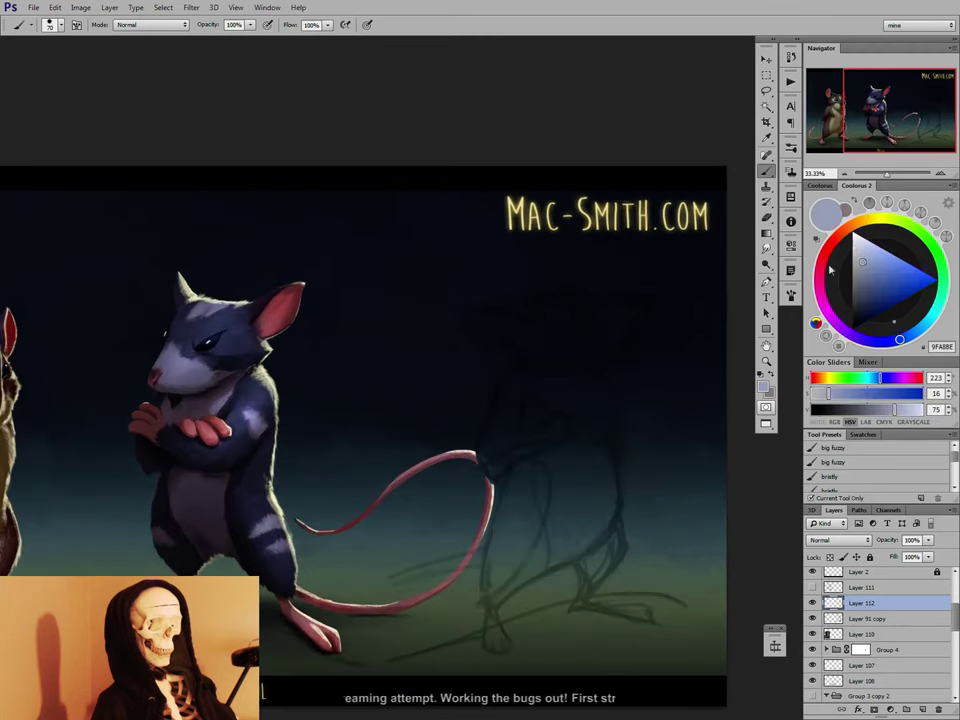
pyautogui.press('d')
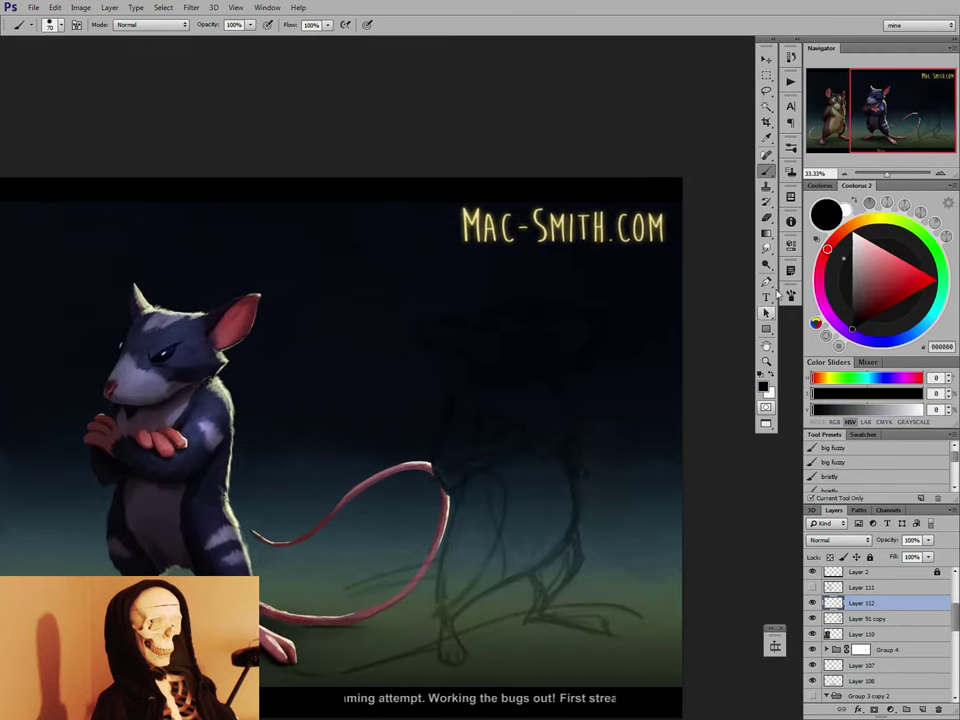
pyautogui.rightClick(585, 295)
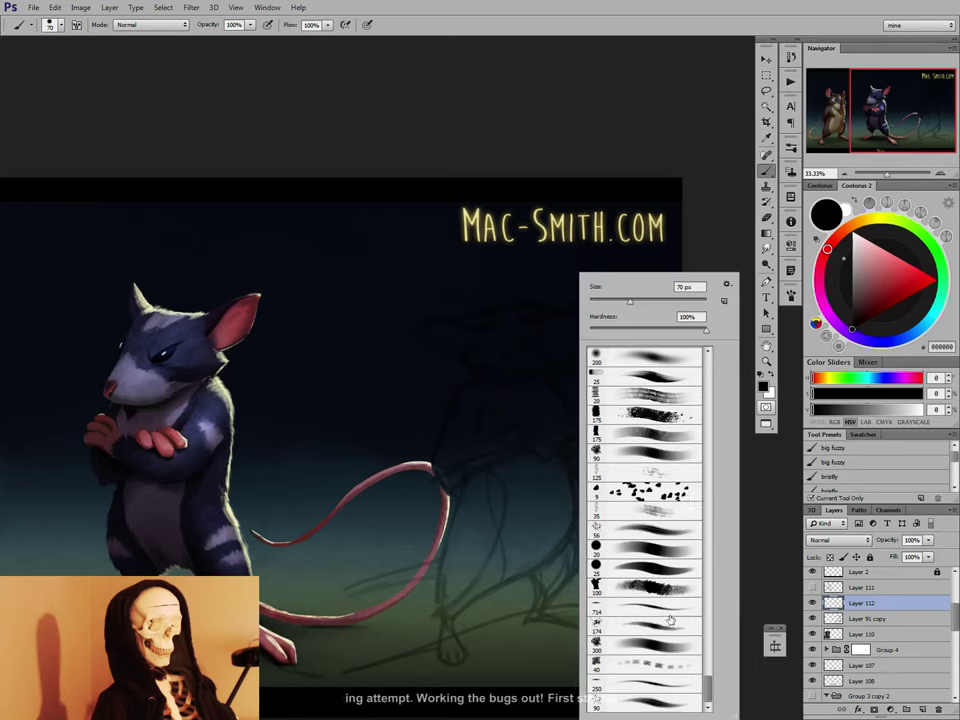
pyautogui.click(668, 550)
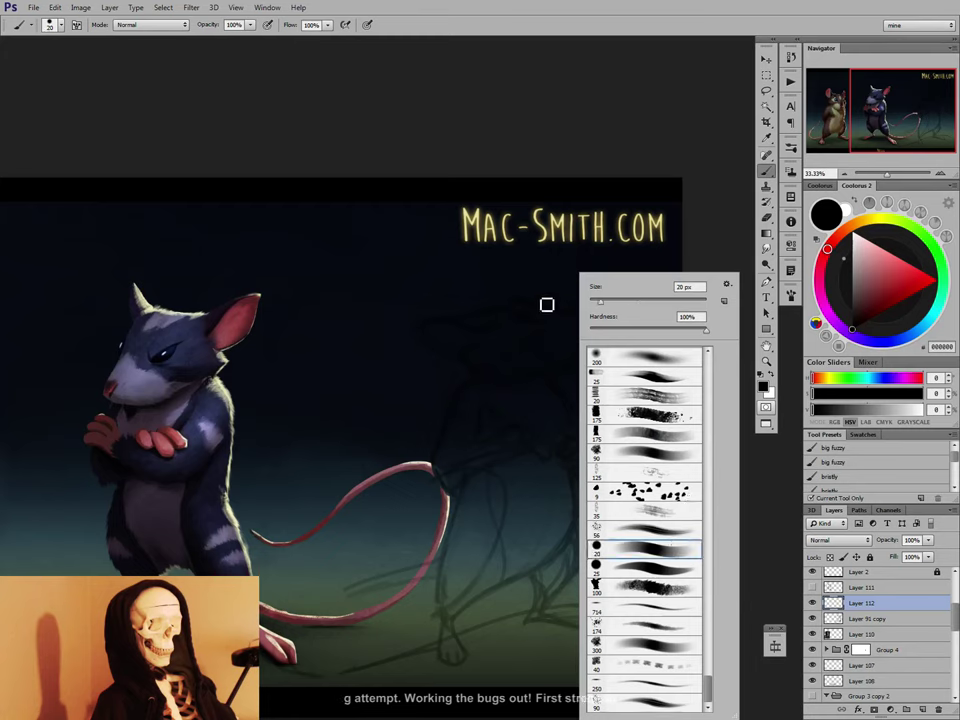
pyautogui.click(523, 310)
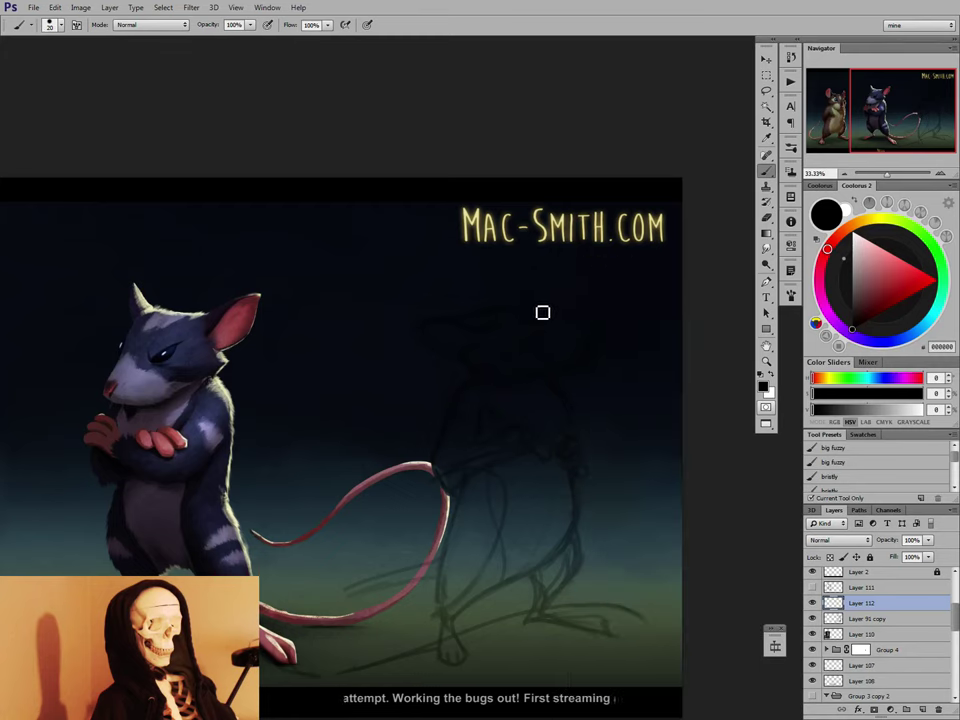
# Redraw the sketched rat's head, snout, ear and shoulder lines with a 15 px brush, erasing stray strokes.
pyautogui.press('[')
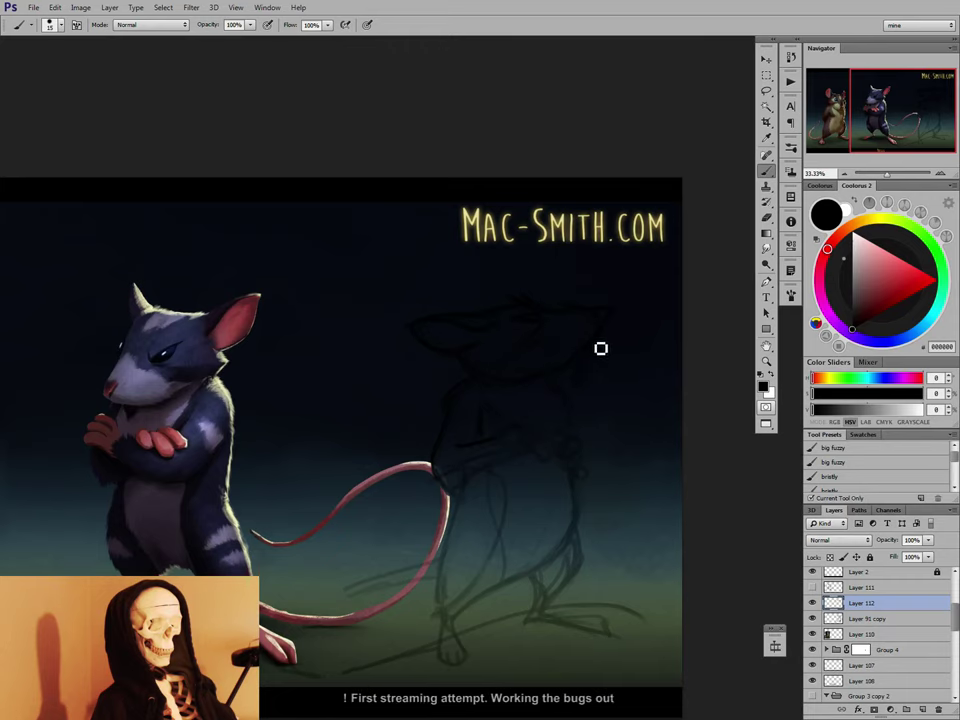
pyautogui.press('e')
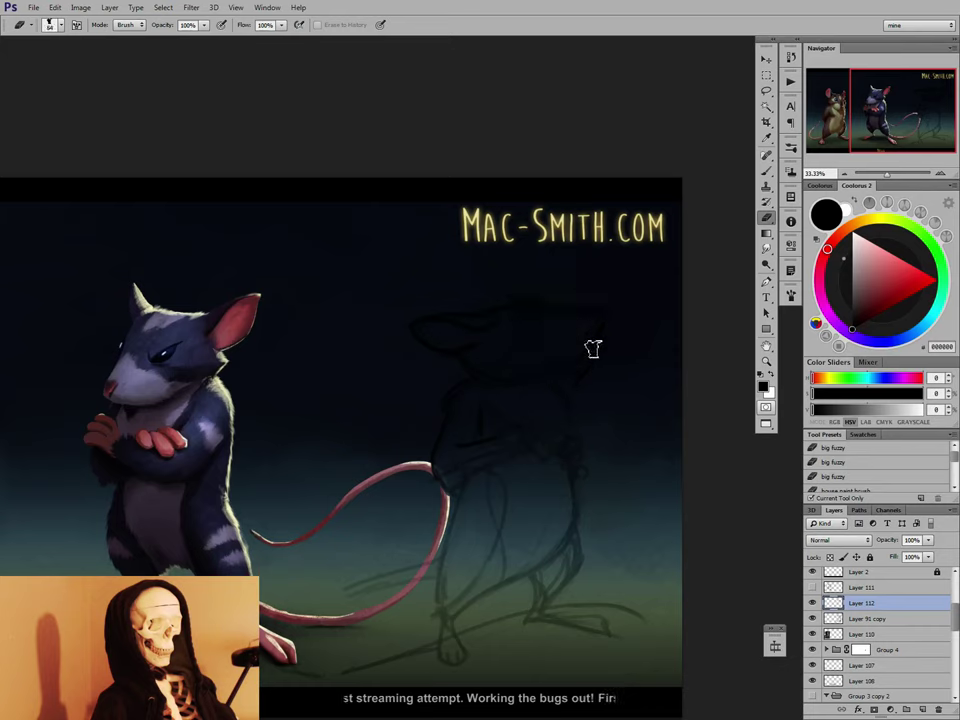
pyautogui.press('b')
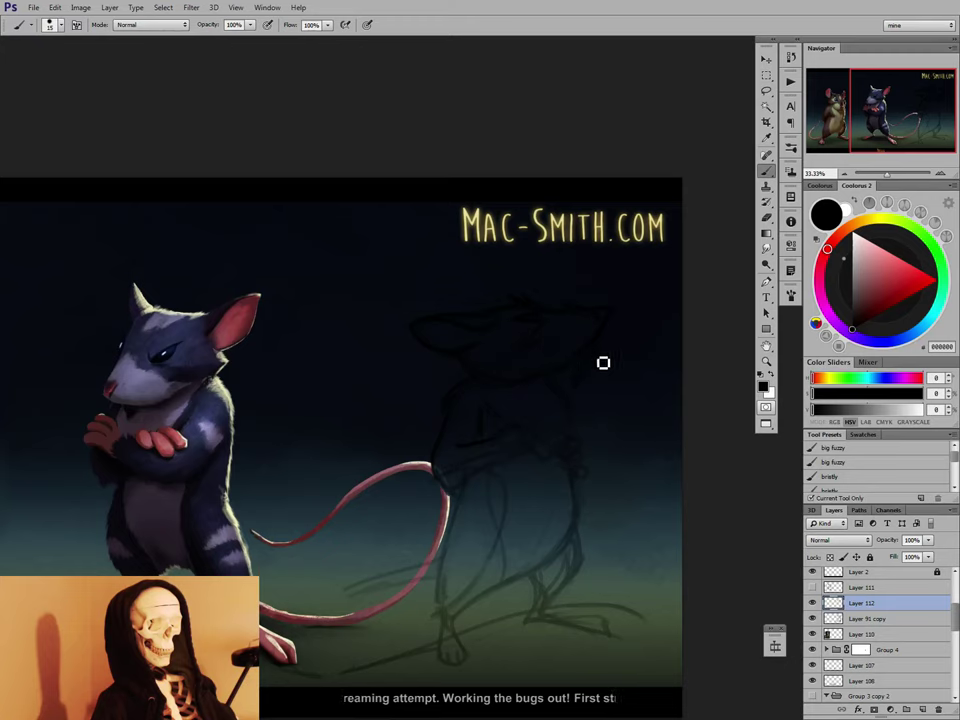
pyautogui.press('e')
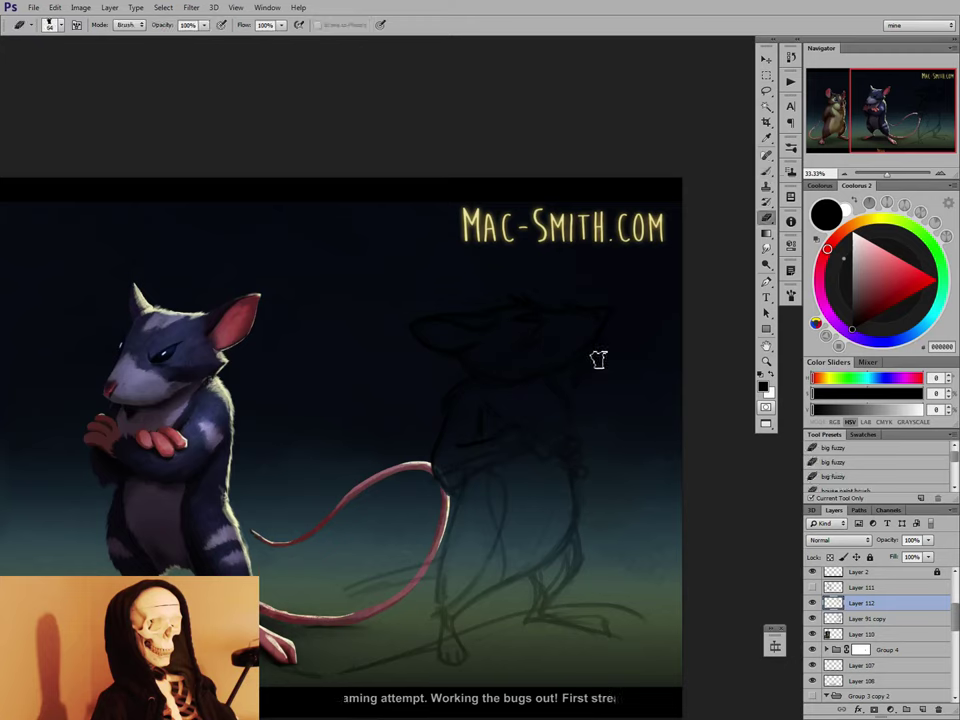
pyautogui.press('b')
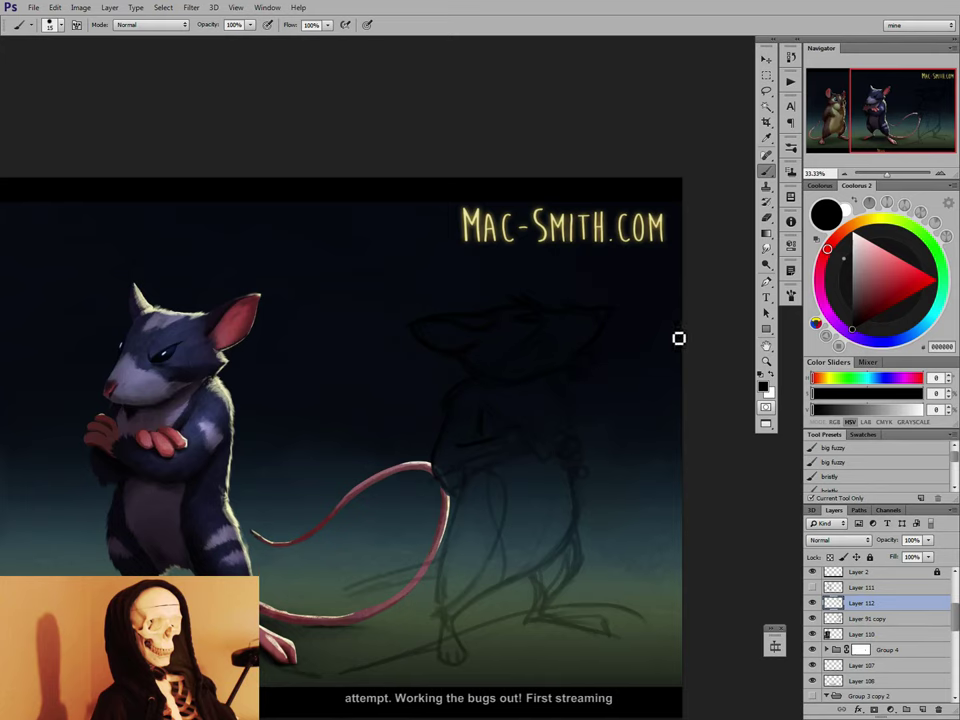
# Check the new lines against the rough sketch, and draw the rat's arms, hands, belly, legs and feet in clean black line.
pyautogui.click(813, 603)
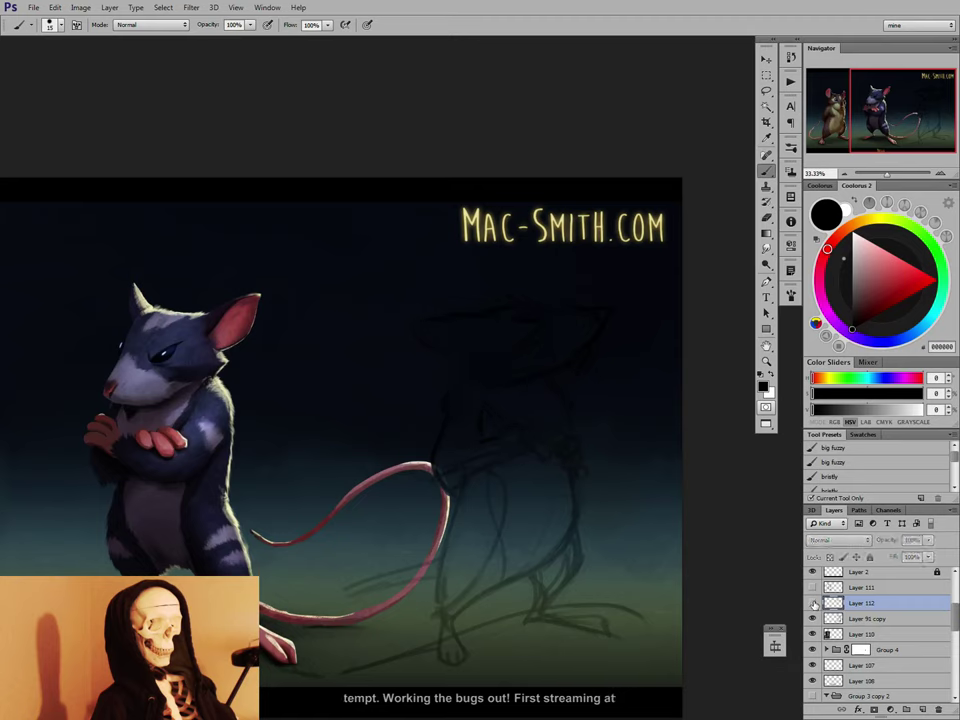
pyautogui.click(813, 603)
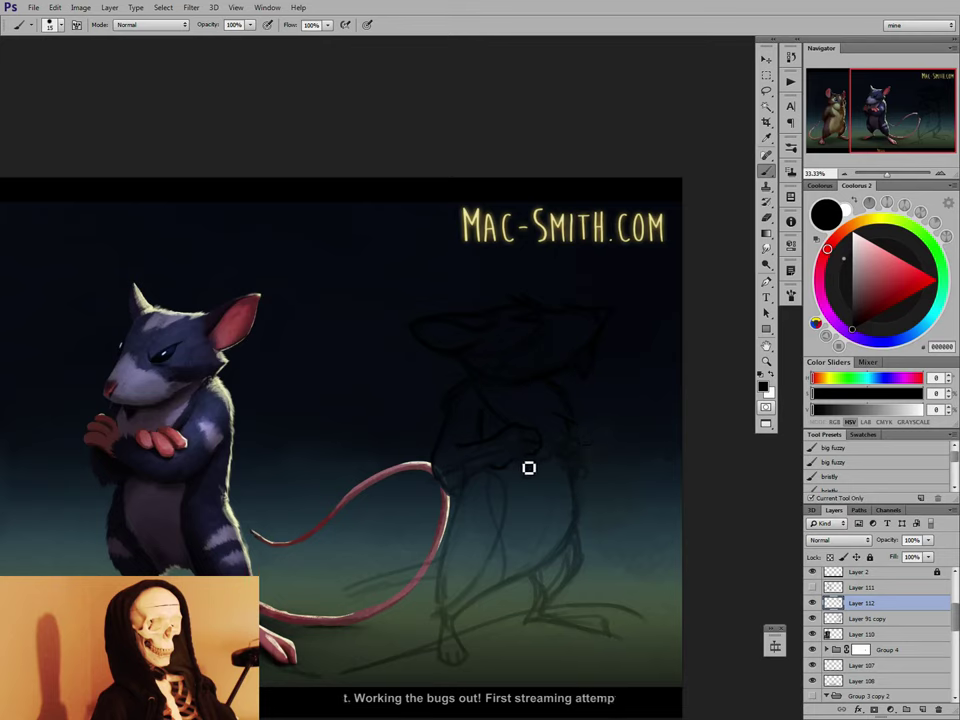
pyautogui.press('e')
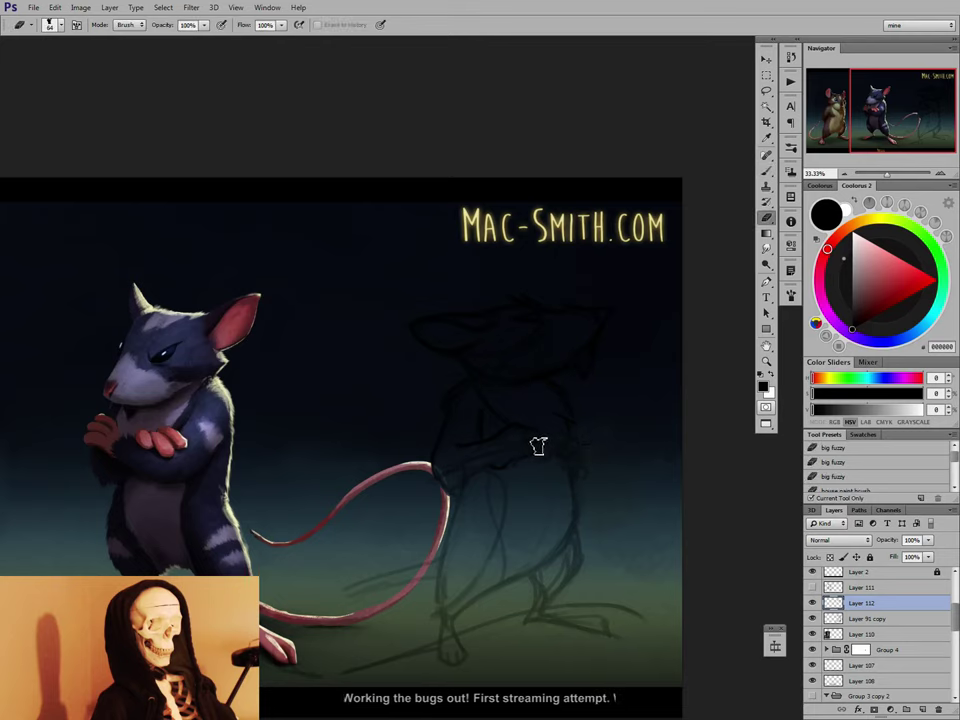
pyautogui.press('b')
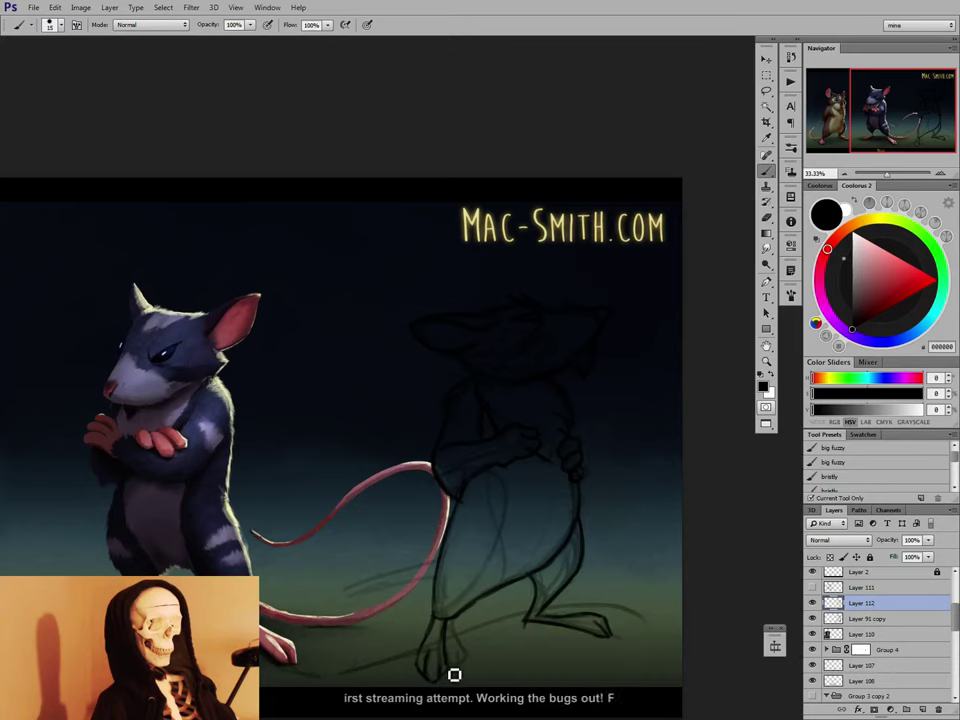
pyautogui.press('e')
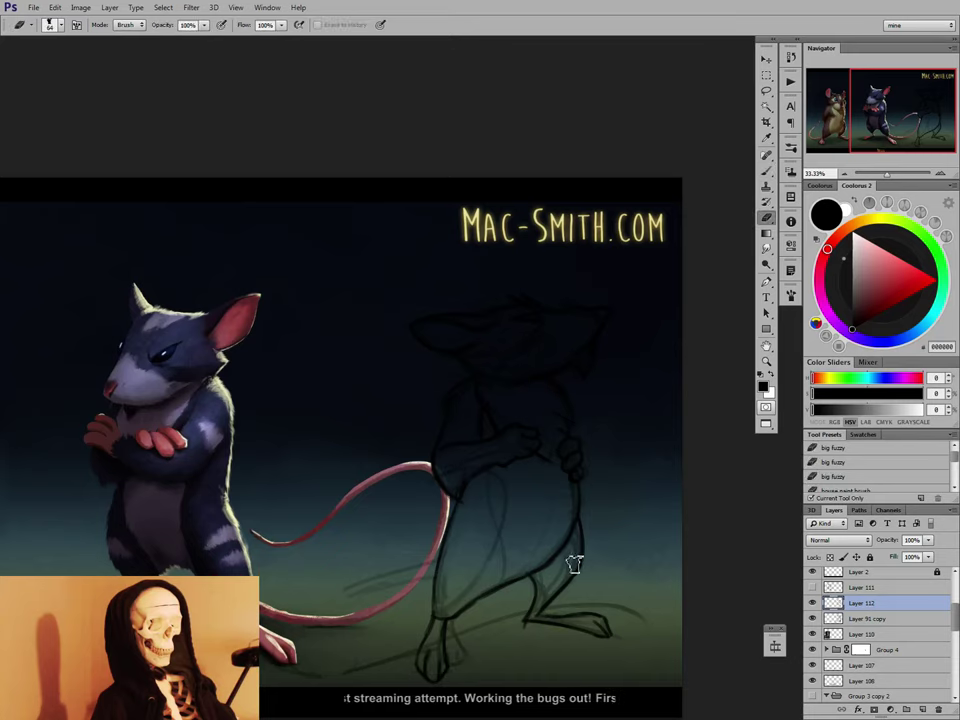
pyautogui.press('b')
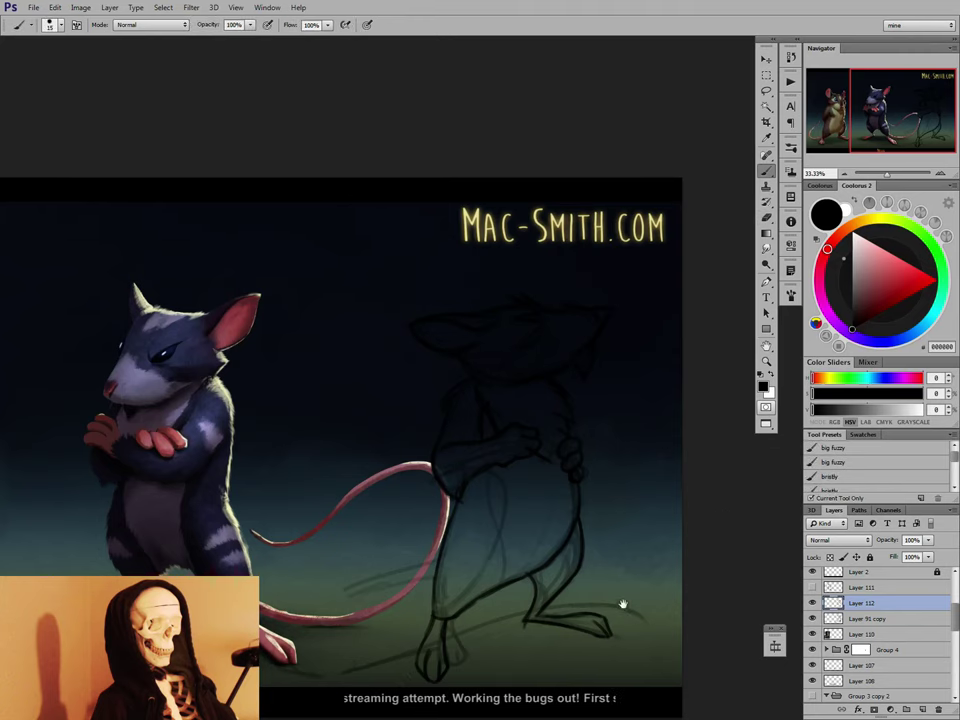
# Draw the sketched rat's tail curving from behind its legs toward Kessel's foot, redoing the first stroke.
pyautogui.moveTo(624, 604)
pyautogui.mouseDown()
pyautogui.moveTo(609, 553)
pyautogui.moveTo(634, 552)
pyautogui.moveTo(624, 555)
pyautogui.mouseUp()
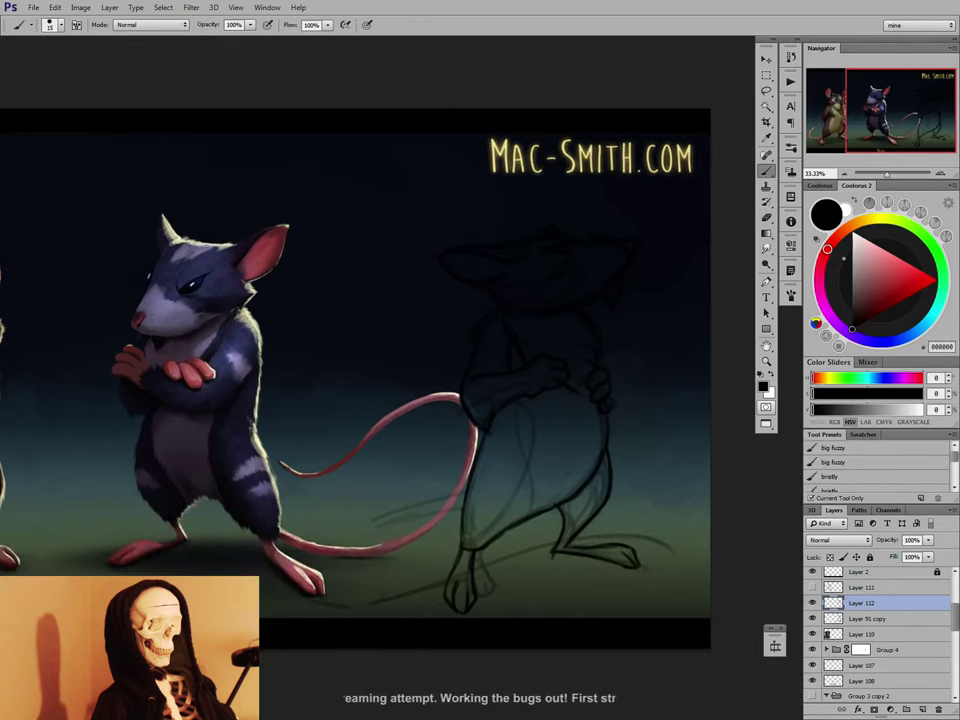
pyautogui.click(843, 174)
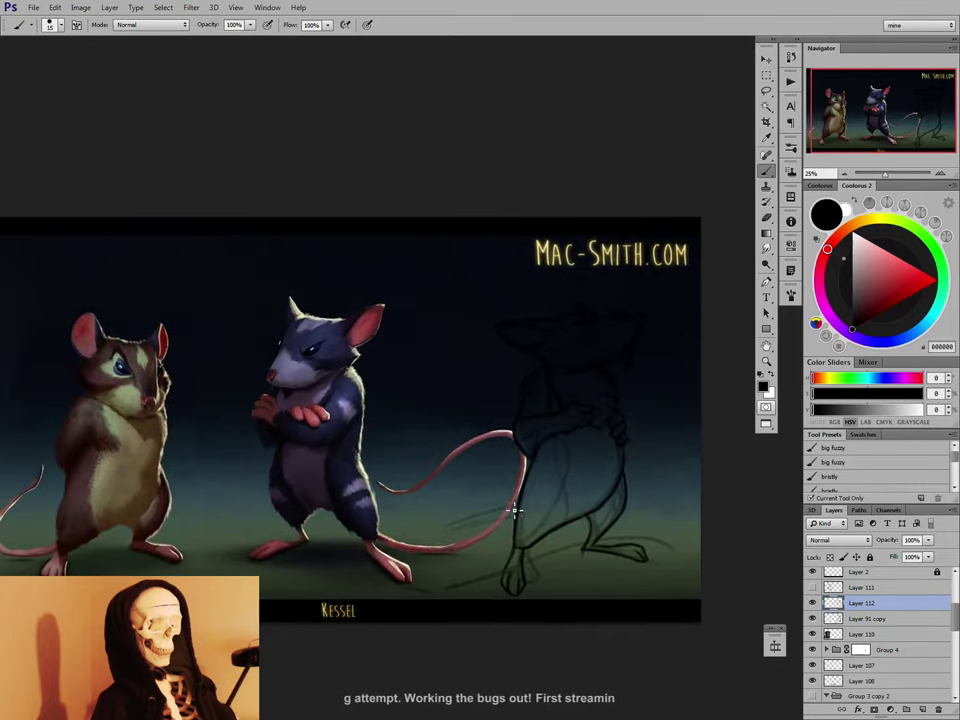
pyautogui.moveTo(522, 508)
pyautogui.mouseDown()
pyautogui.moveTo(448, 533)
pyautogui.moveTo(412, 556)
pyautogui.mouseUp()
pyautogui.hotkey('ctrl', 'z')
pyautogui.moveTo(520, 506); pyautogui.dragTo(410, 556)
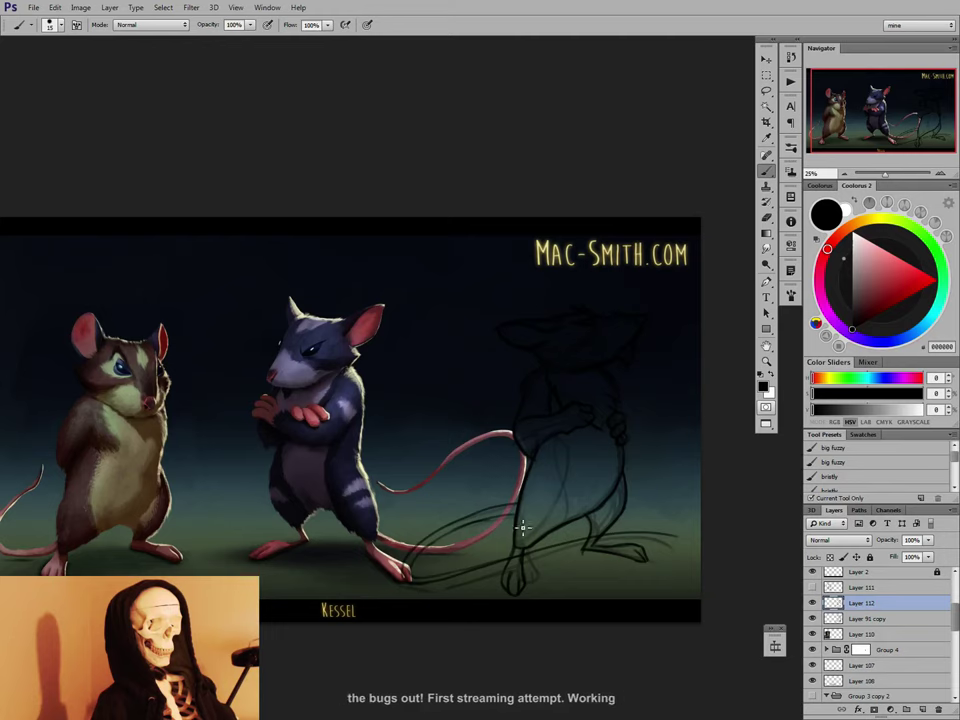
# Refine the sketched rat's chest, arm and hand lines by alternately erasing and redrawing them.
pyautogui.press('e')
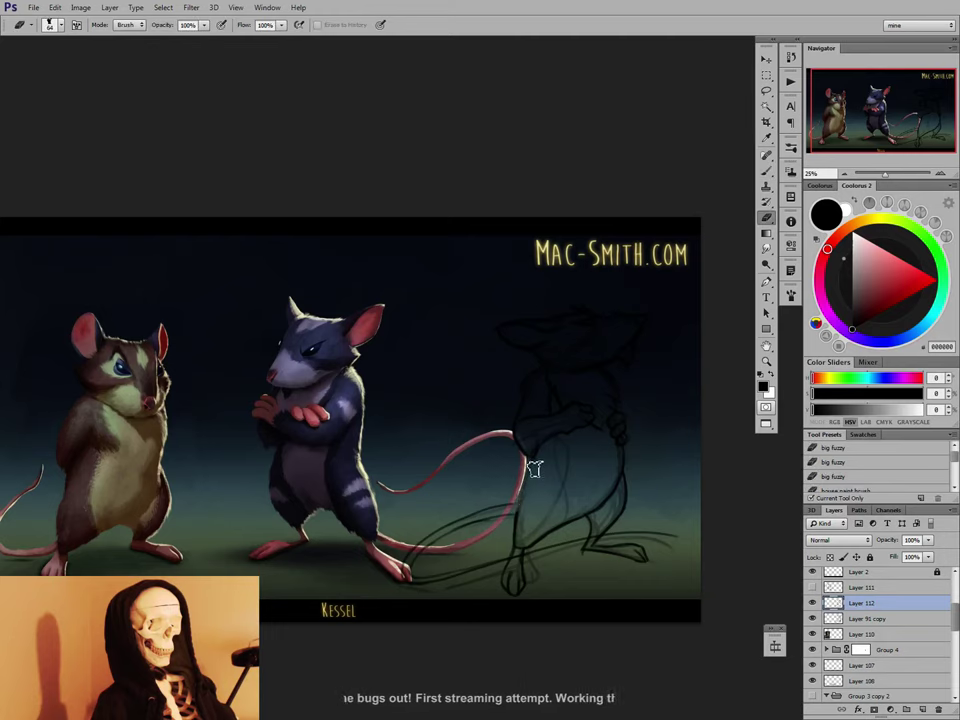
pyautogui.press('b')
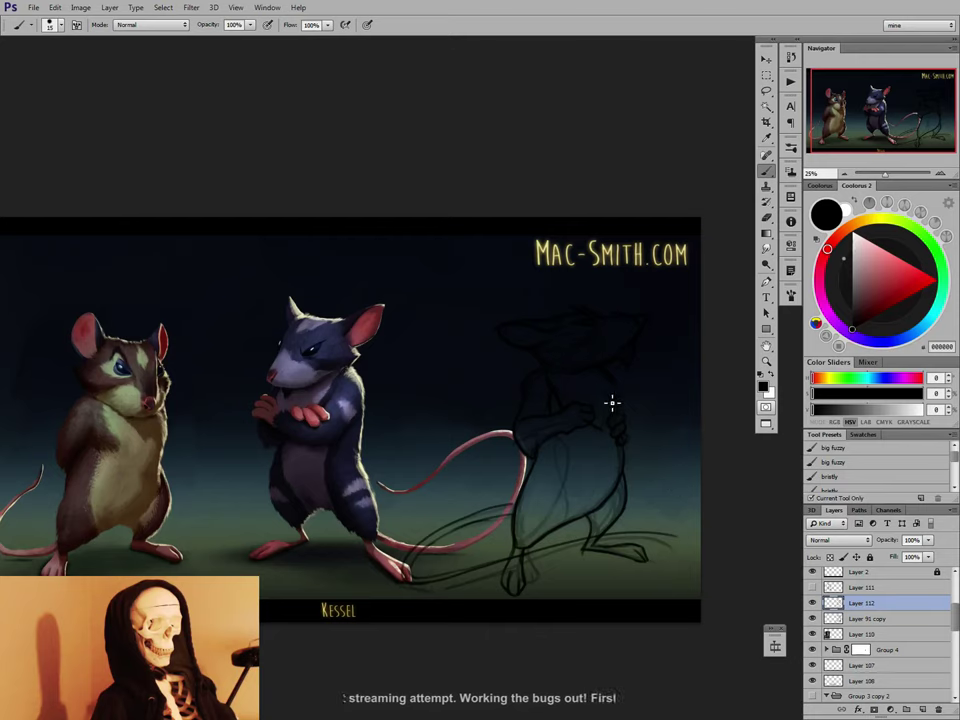
pyautogui.press('e')
pyautogui.press('b')
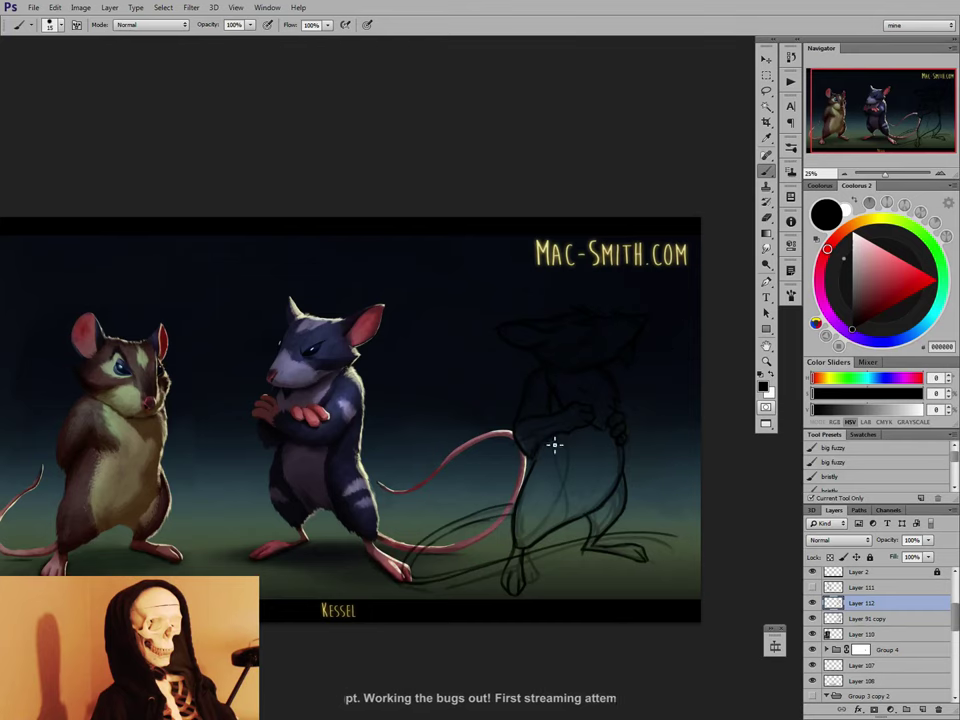
pyautogui.press('e')
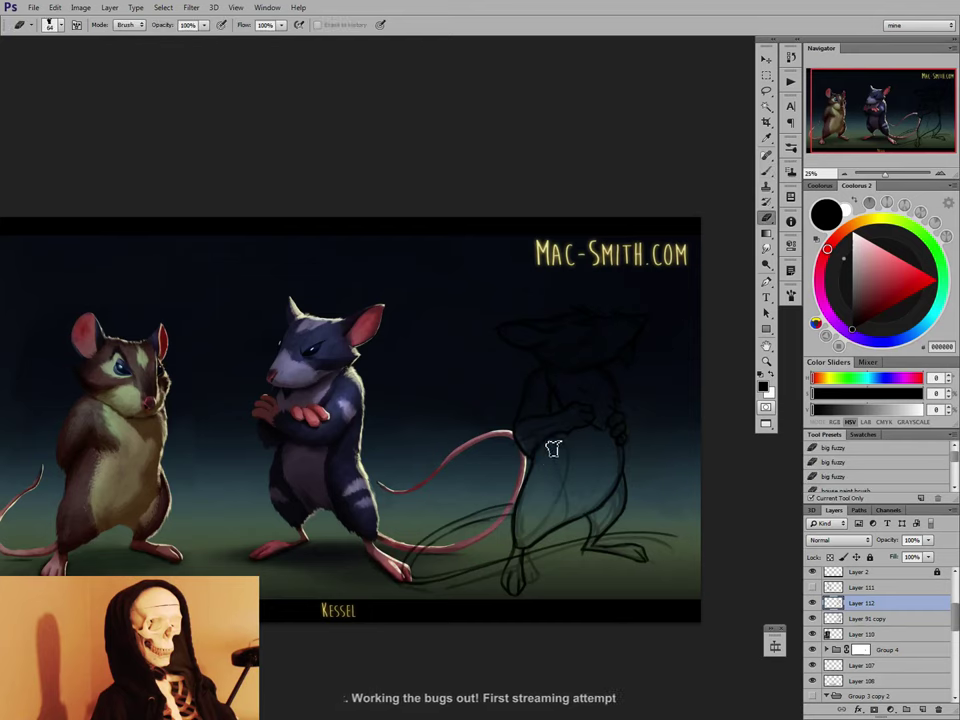
pyautogui.press('b')
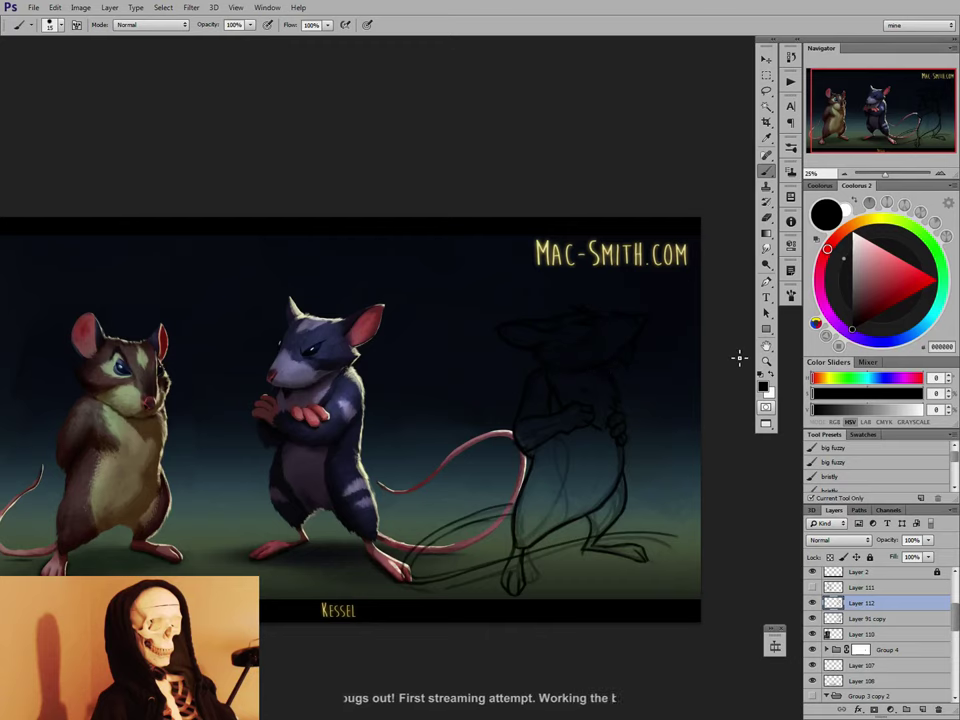
# Compare the clean line drawing with the rough sketch beneath it and leave Layer 112 hidden.
pyautogui.click(813, 603)
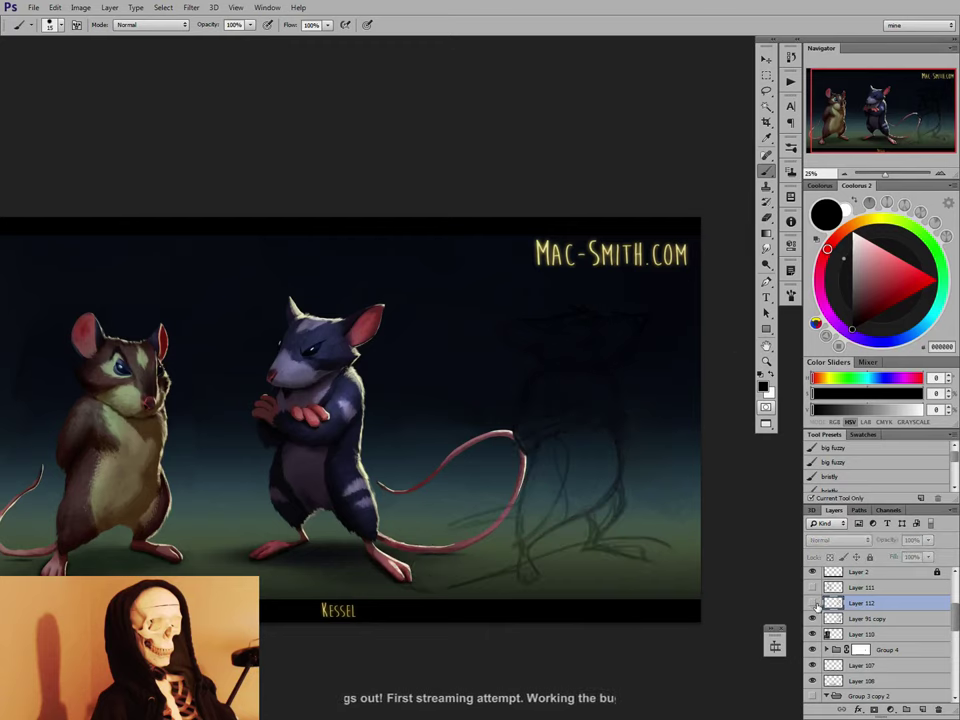
pyautogui.click(813, 603)
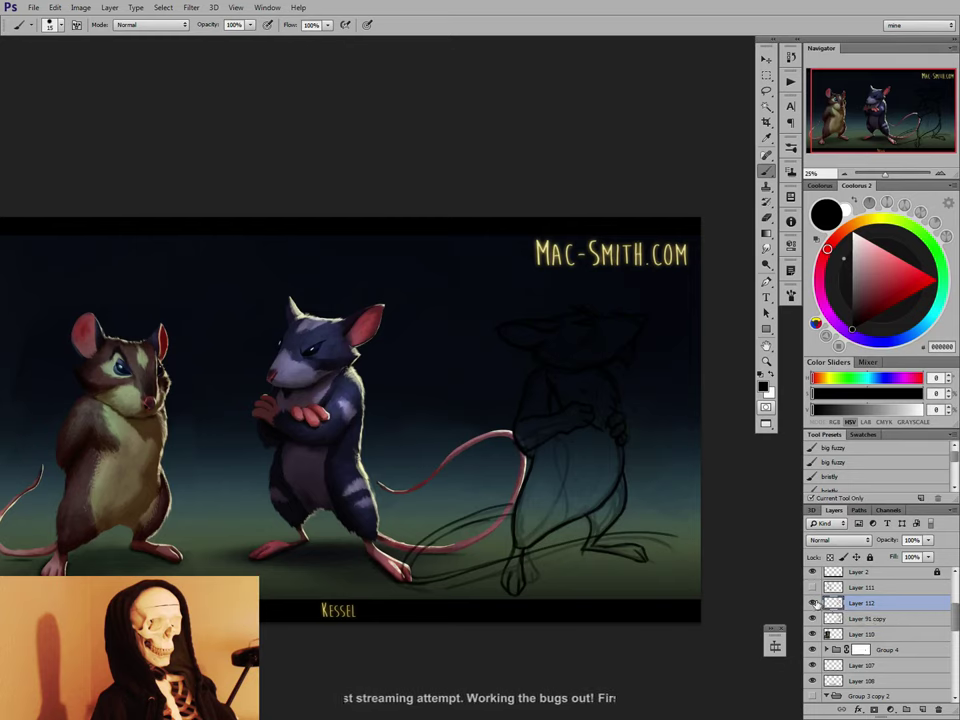
pyautogui.click(812, 603)
pyautogui.click(812, 603)
pyautogui.click(812, 603)
# Erase the folded arm's lines from the rough sketch on Layer 91 copy and raise that layer's opacity to 98%.
pyautogui.click(870, 620)
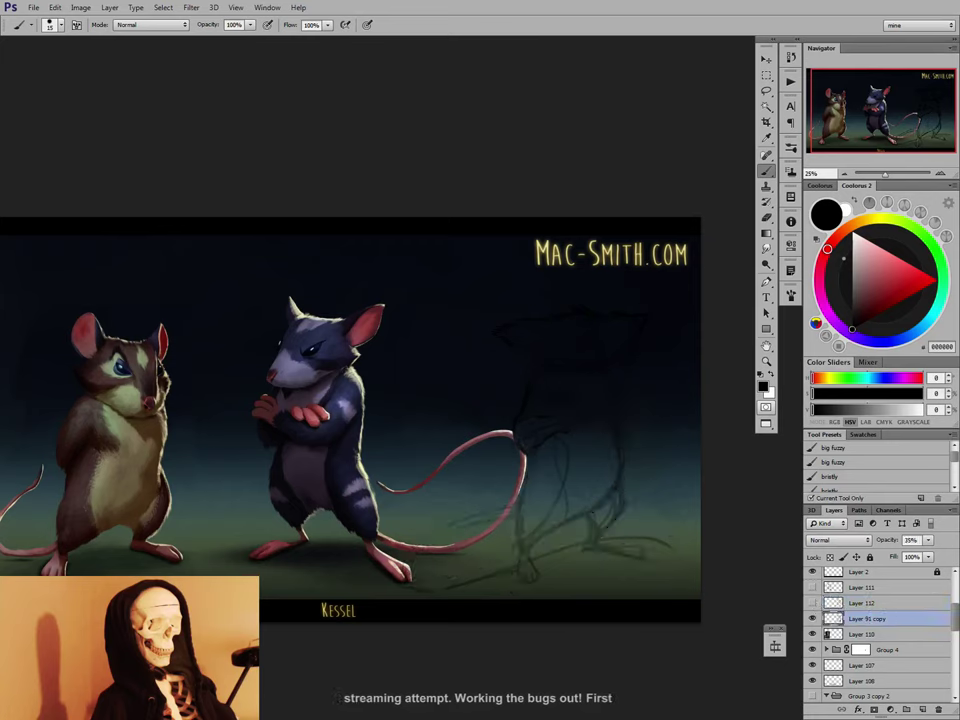
pyautogui.press('e')
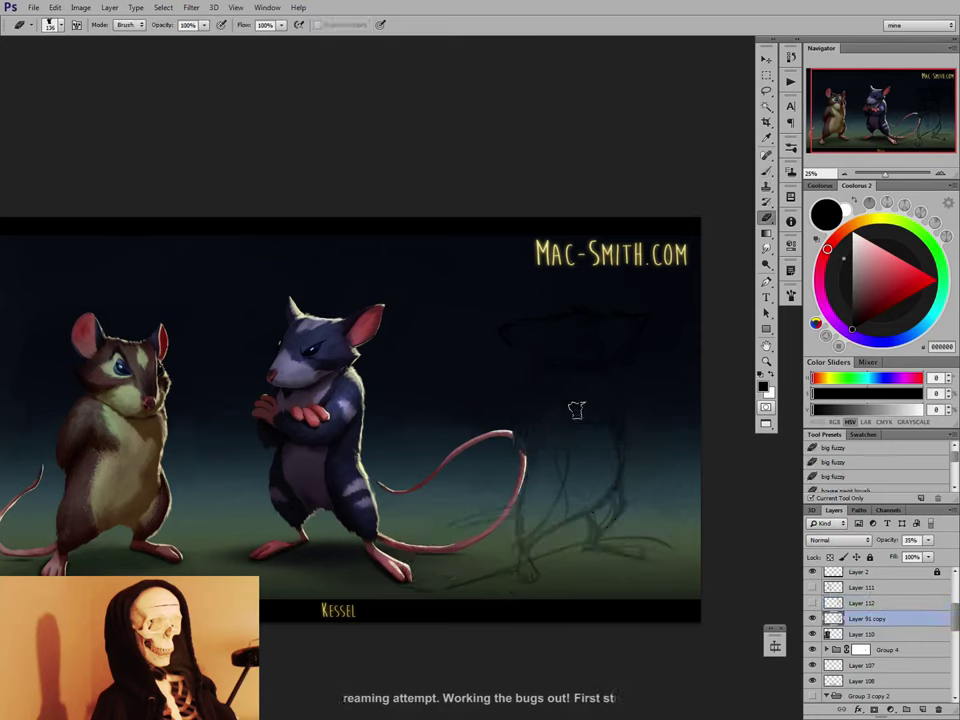
pyautogui.press('b')
pyautogui.moveTo(928, 540); pyautogui.dragTo(948, 545)
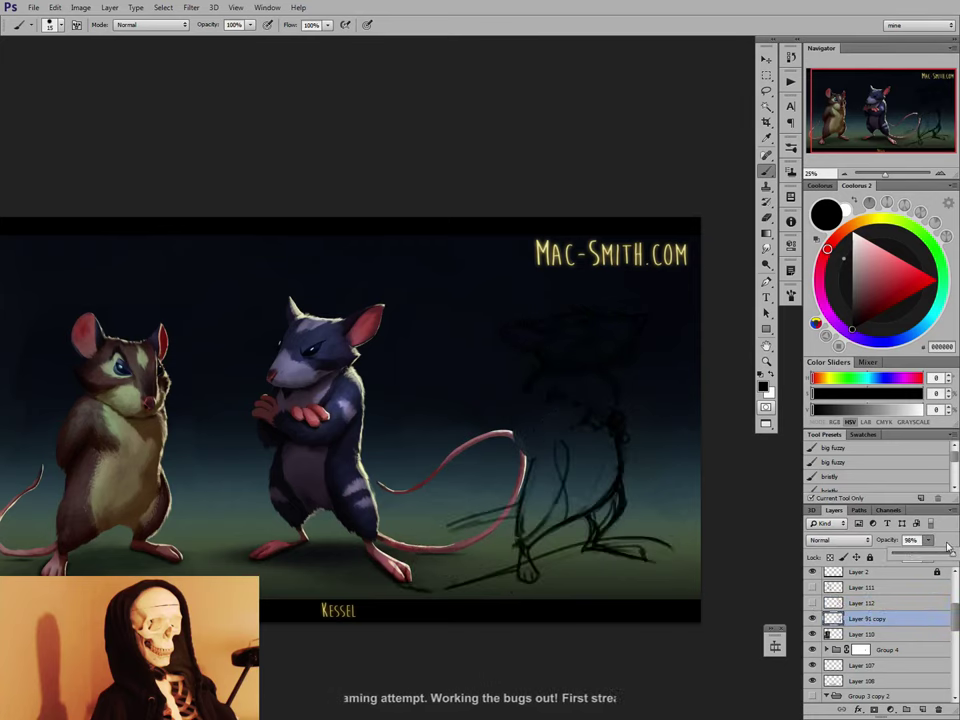
# Redraw the sketched rat's near arm with its hand on the hip and rework the near foot on Layer 91 copy.
pyautogui.click(762, 174)
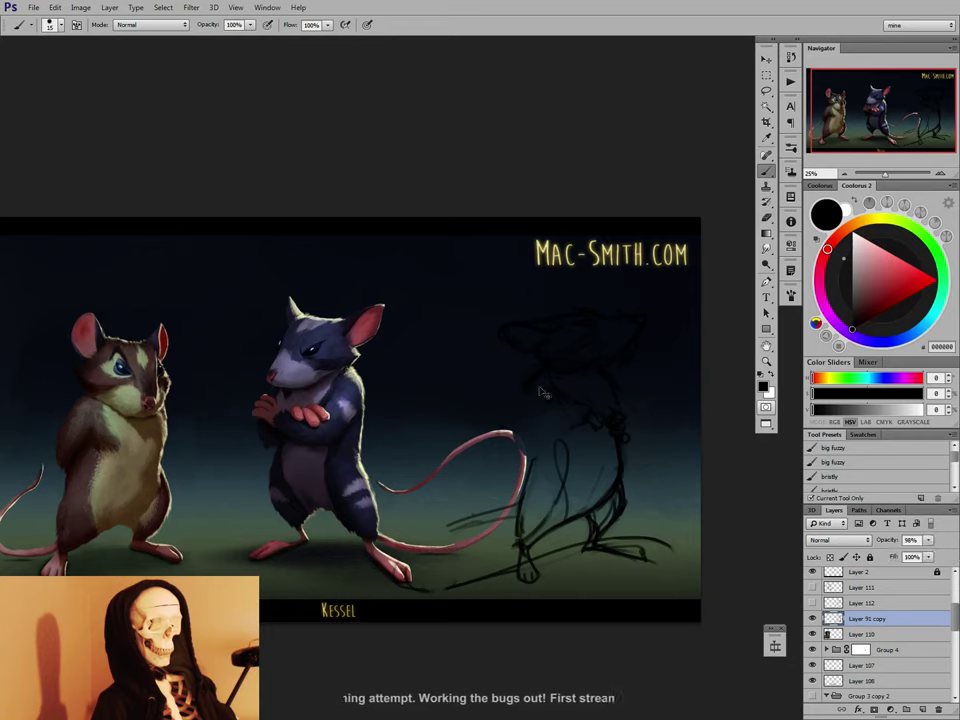
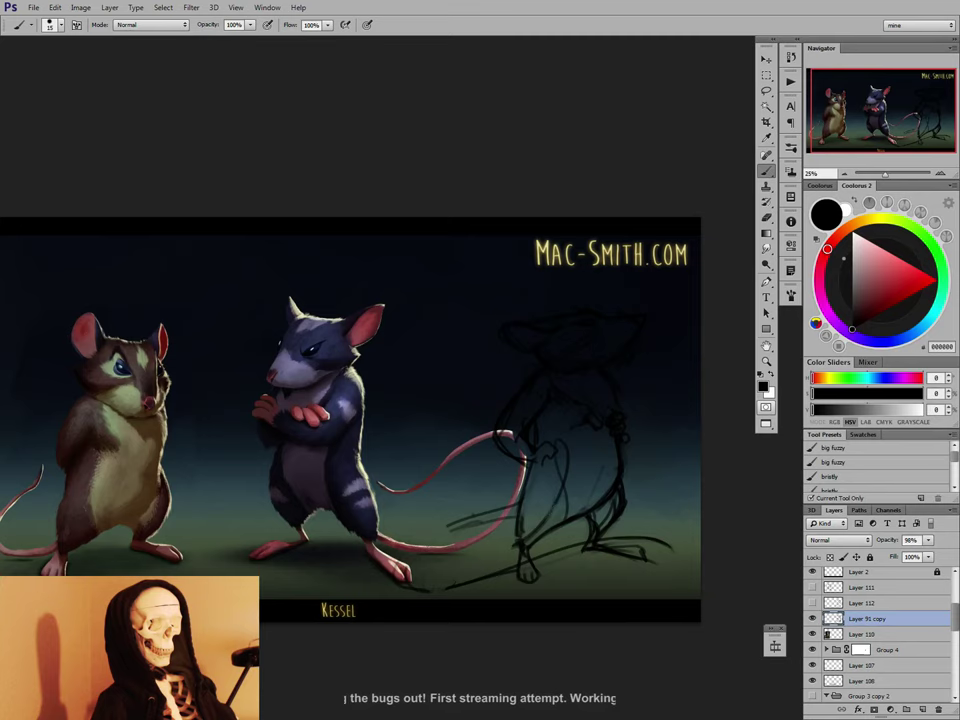
pyautogui.press('e')
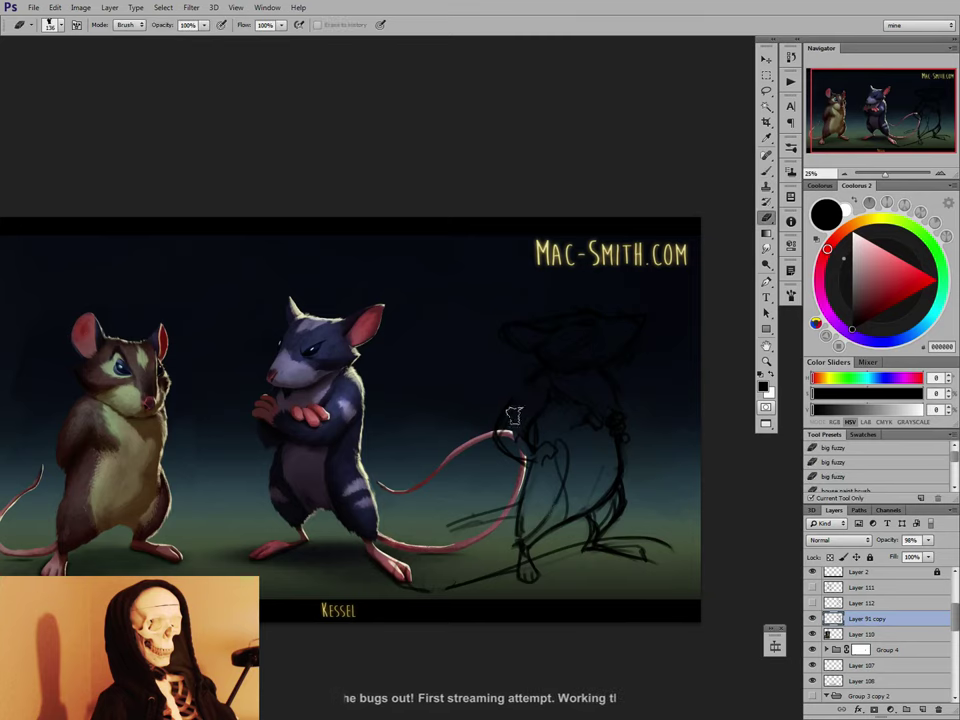
pyautogui.press('b')
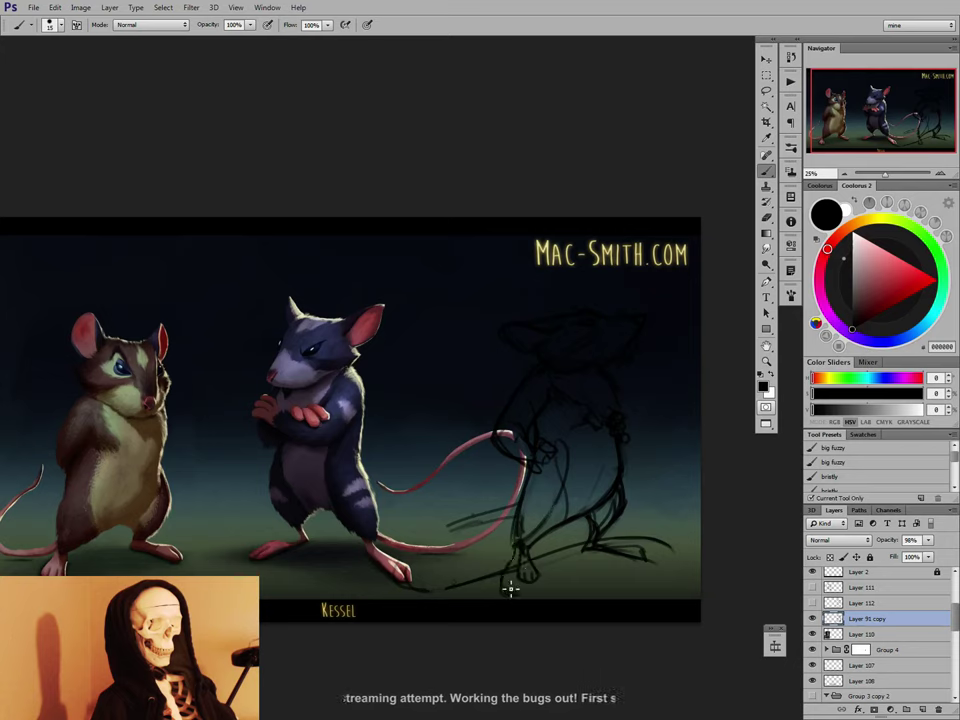
pyautogui.press('e')
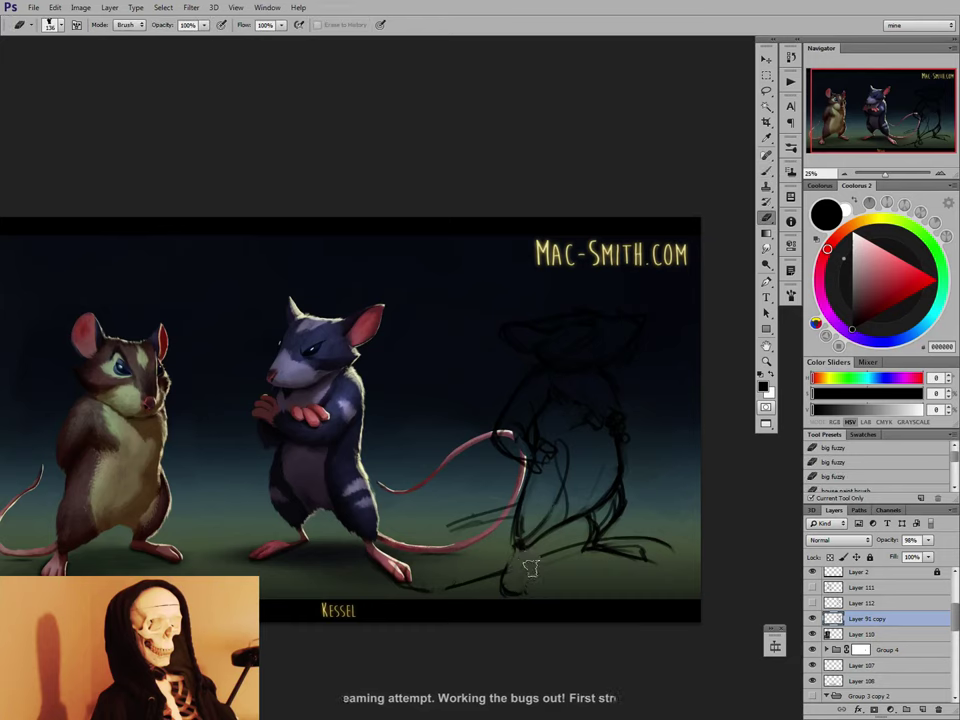
pyautogui.press('b')
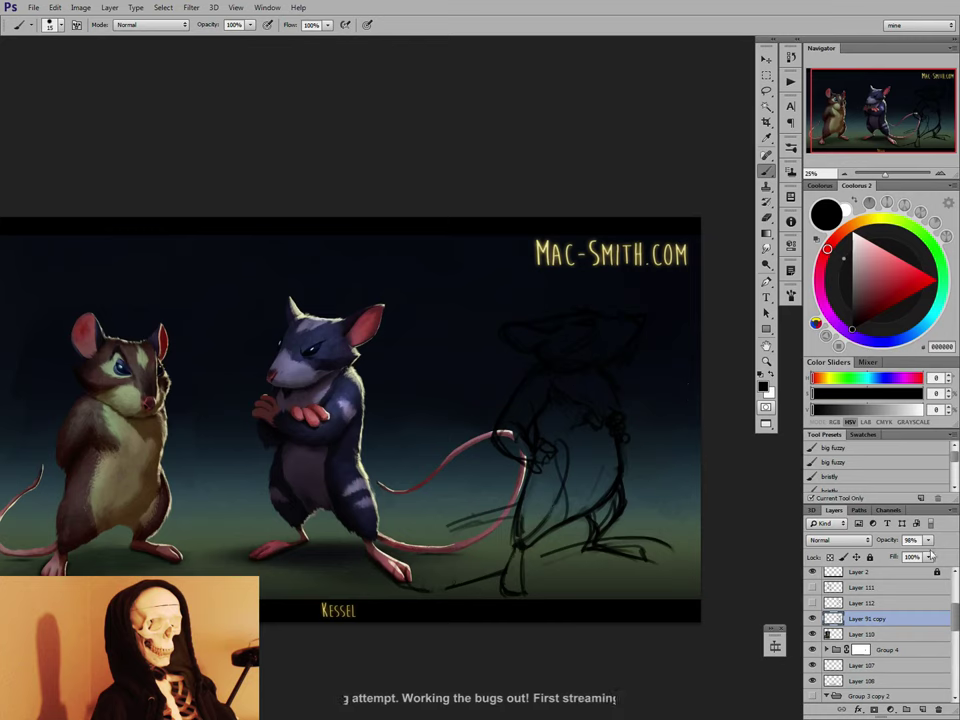
# Lower Layer 91 copy's opacity to 37% and replace the old arm on Layer 112 with clean hand-on-hip lines.
pyautogui.moveTo(928, 540); pyautogui.dragTo(895, 557)
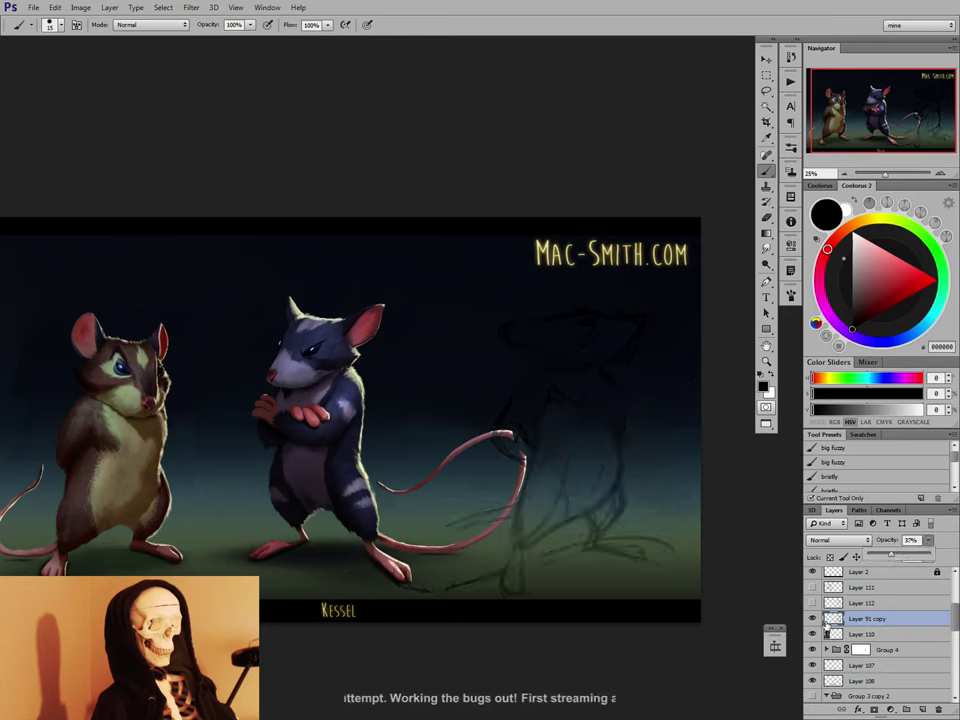
pyautogui.click(872, 603)
pyautogui.press('e')
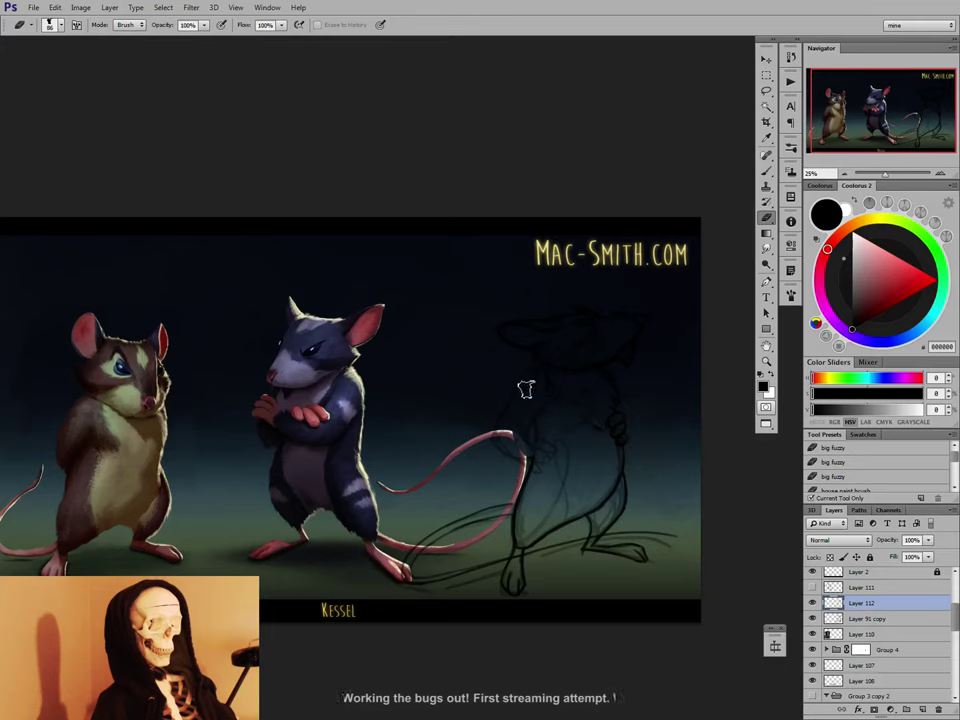
pyautogui.click(766, 172)
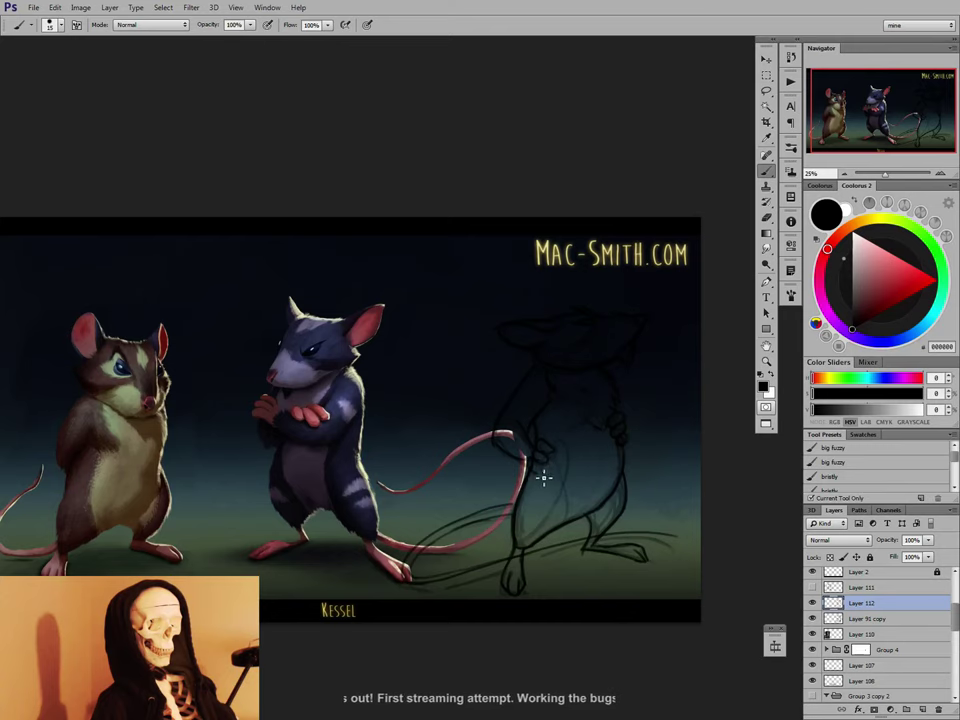
pyautogui.press('e')
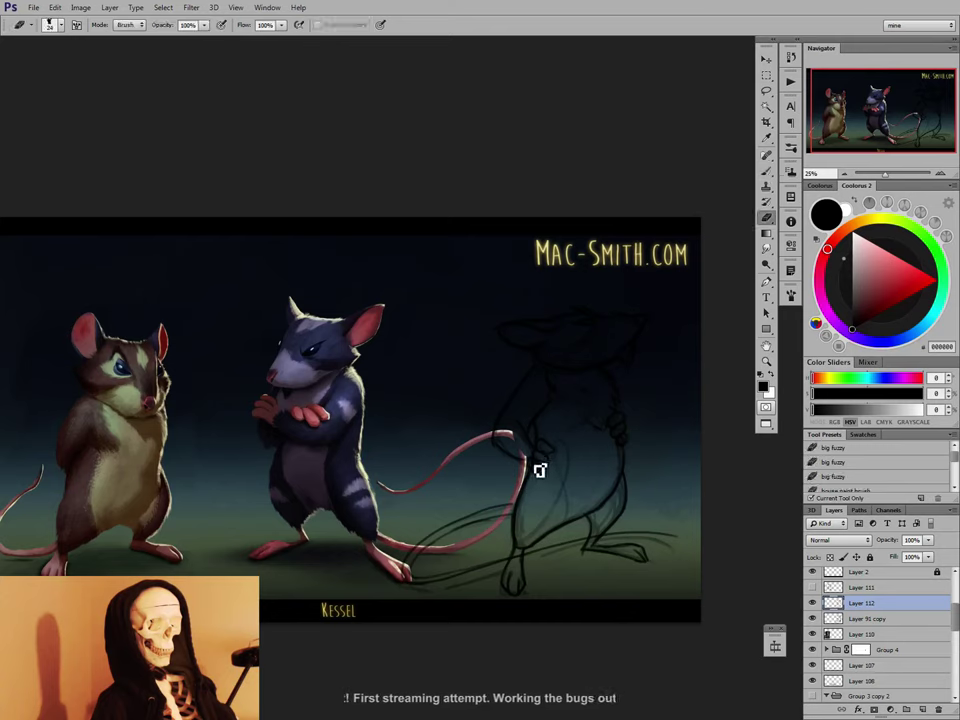
pyautogui.press('b')
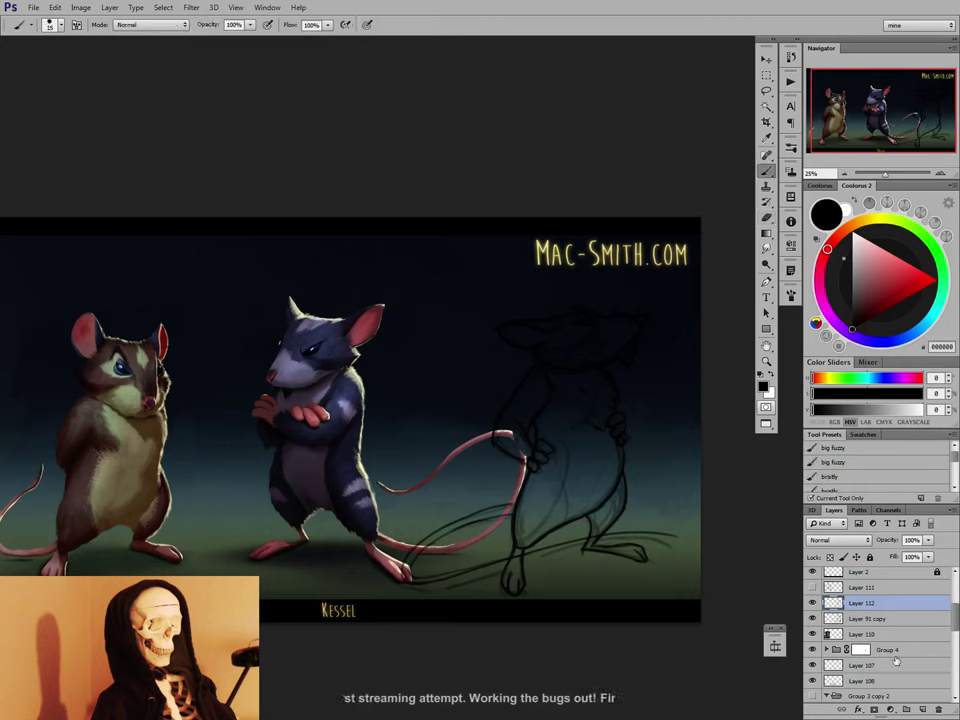
# Mask out Kessel's tail on the Group 4 mask where it crosses the sketched rat's arm, using a 50 px black brush.
pyautogui.click(860, 650)
pyautogui.press(']')
pyautogui.press(']')
pyautogui.press(']')
pyautogui.press(']')
pyautogui.press(']')
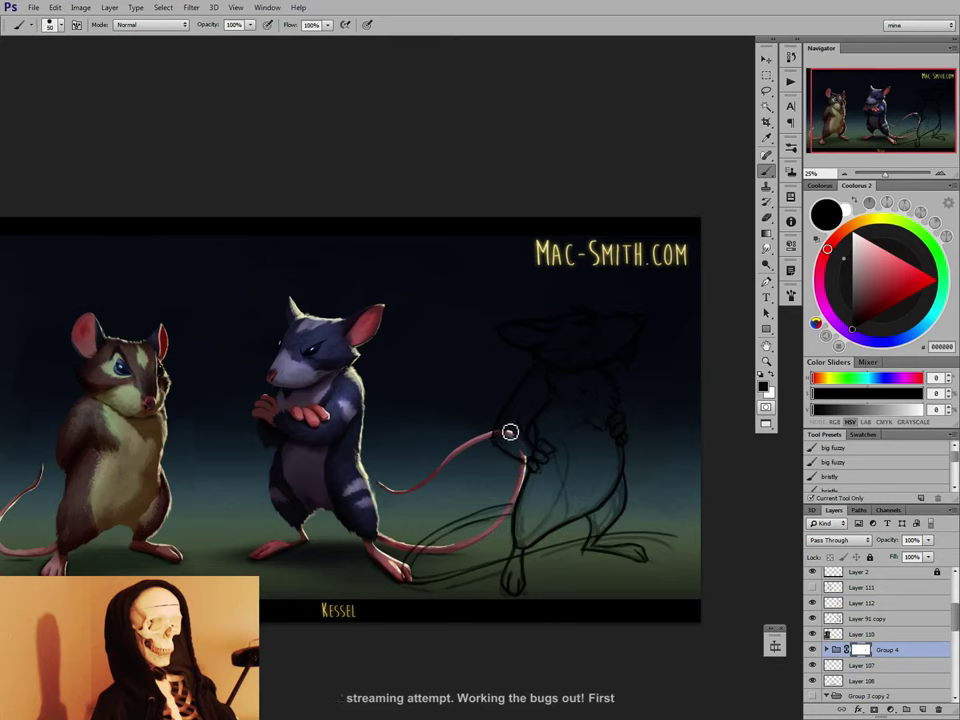
pyautogui.press(']')
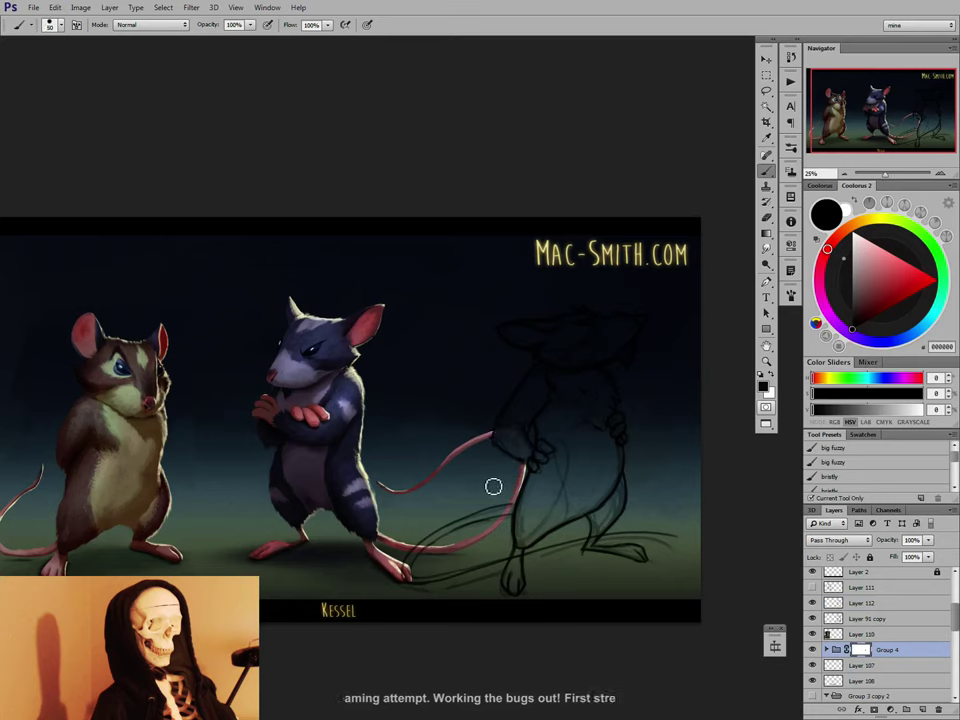
pyautogui.moveTo(858, 326); pyautogui.dragTo(852, 329)
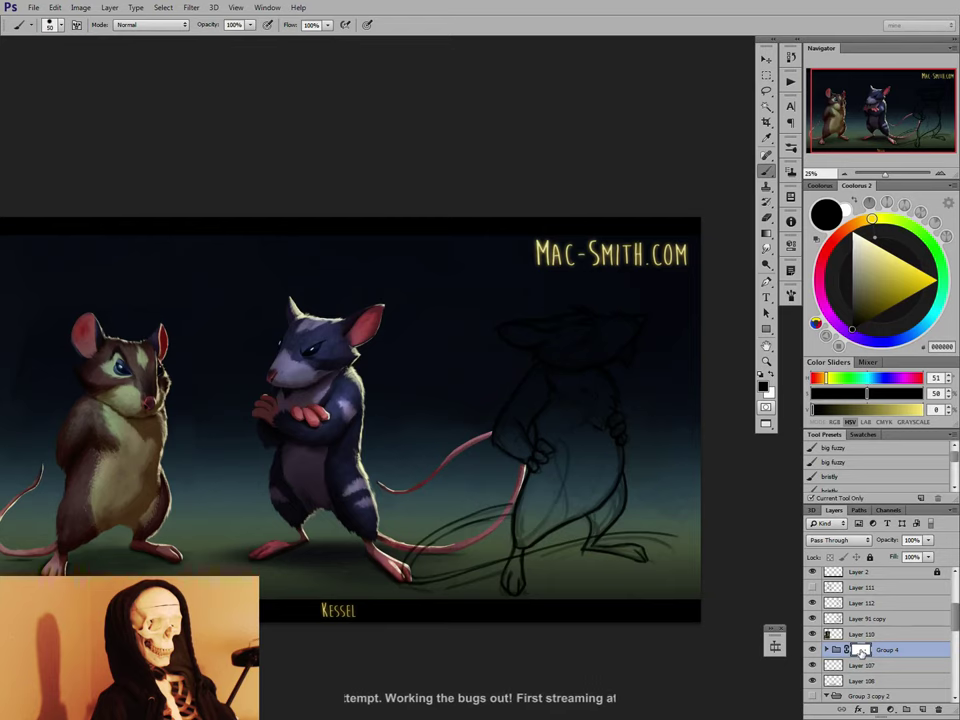
# Hide the Layer 91 copy rough sketch and touch up the rat's body outline on Layer 112 with a 25 px brush.
pyautogui.click(813, 619)
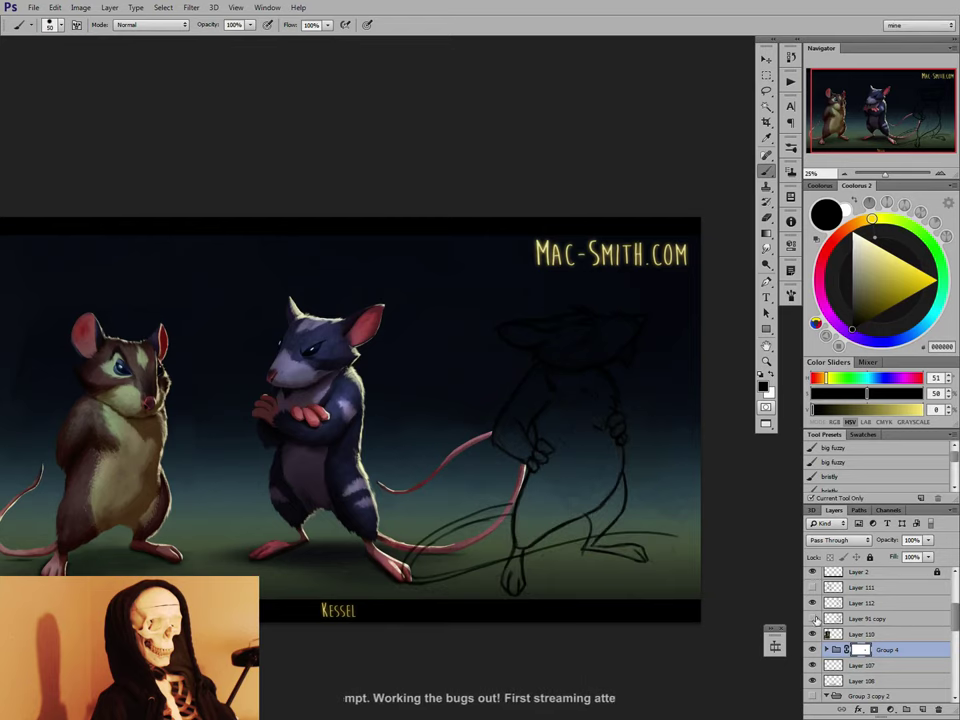
pyautogui.click(814, 619)
pyautogui.click(813, 619)
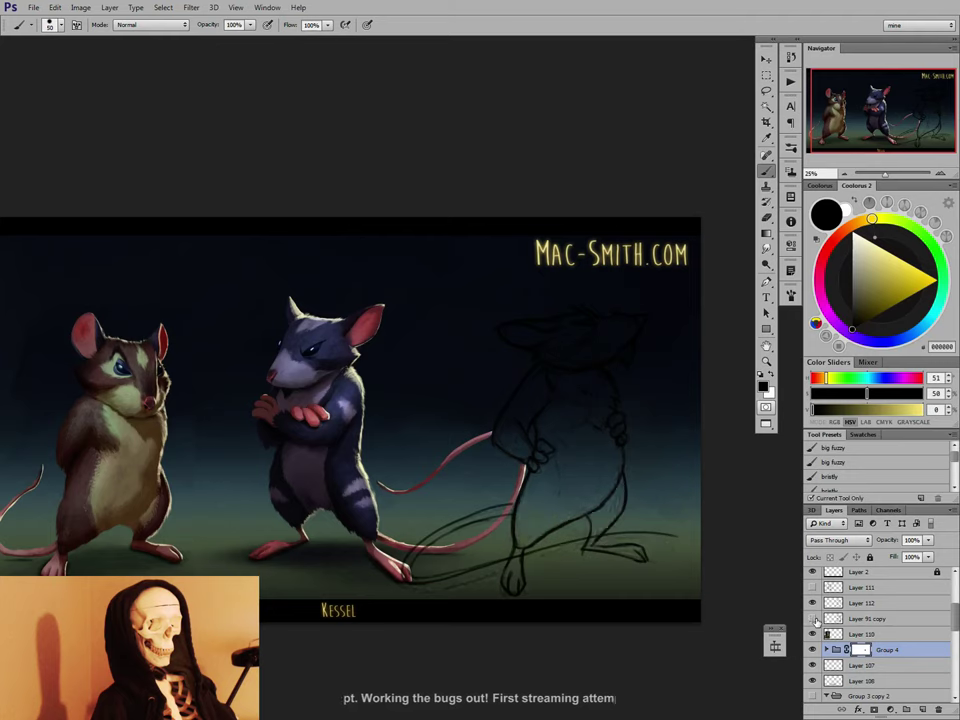
pyautogui.click(872, 604)
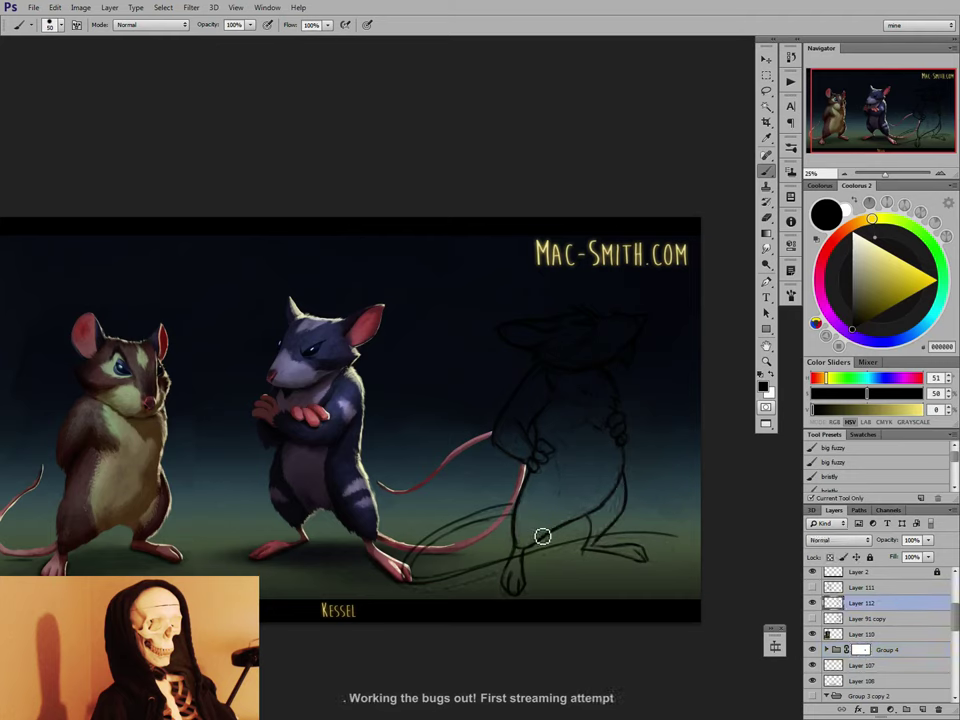
pyautogui.press('[')
pyautogui.press('[')
pyautogui.press('[')
pyautogui.press('[')
pyautogui.press('[')
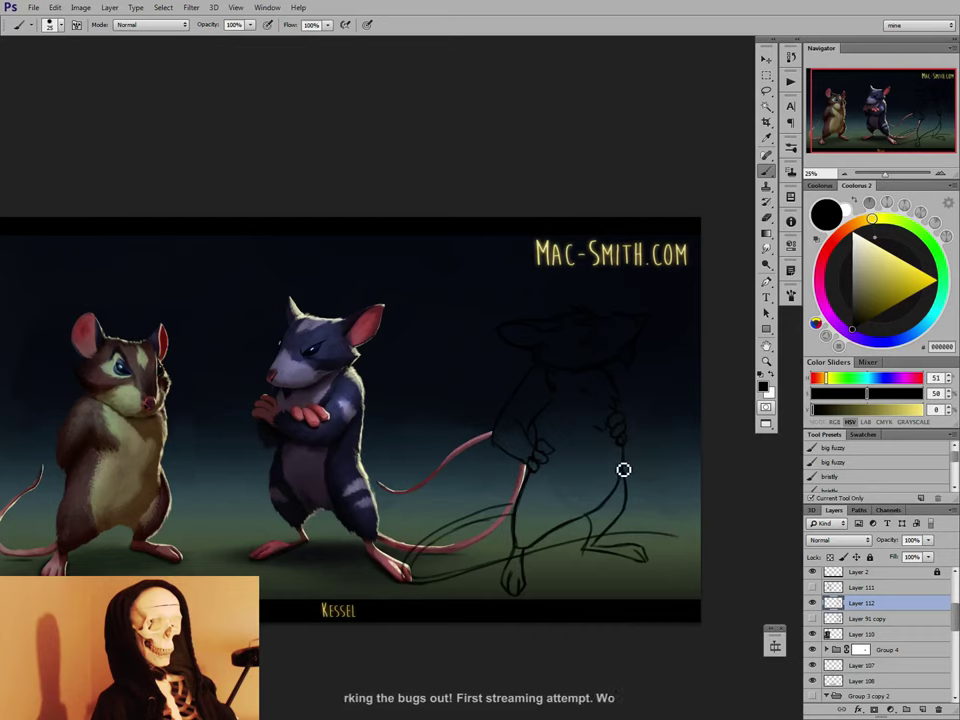
# Lasso the forearm and hand resting on the hip, shift them slightly outward on Layer 112, and deselect.
pyautogui.click(767, 91)
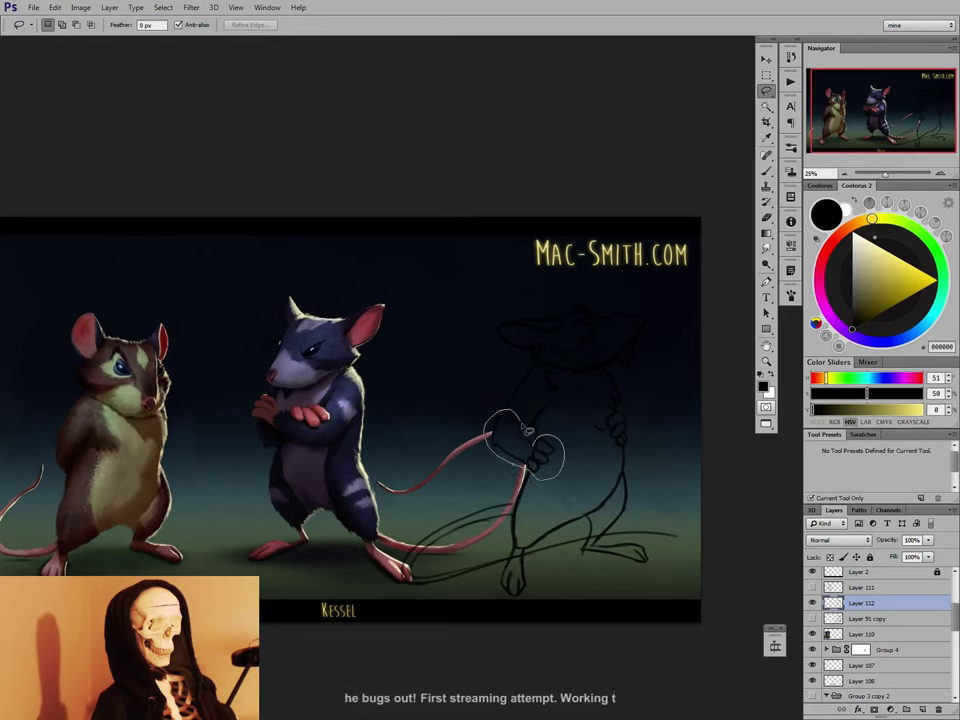
pyautogui.moveTo(548, 437); pyautogui.dragTo(546, 442)
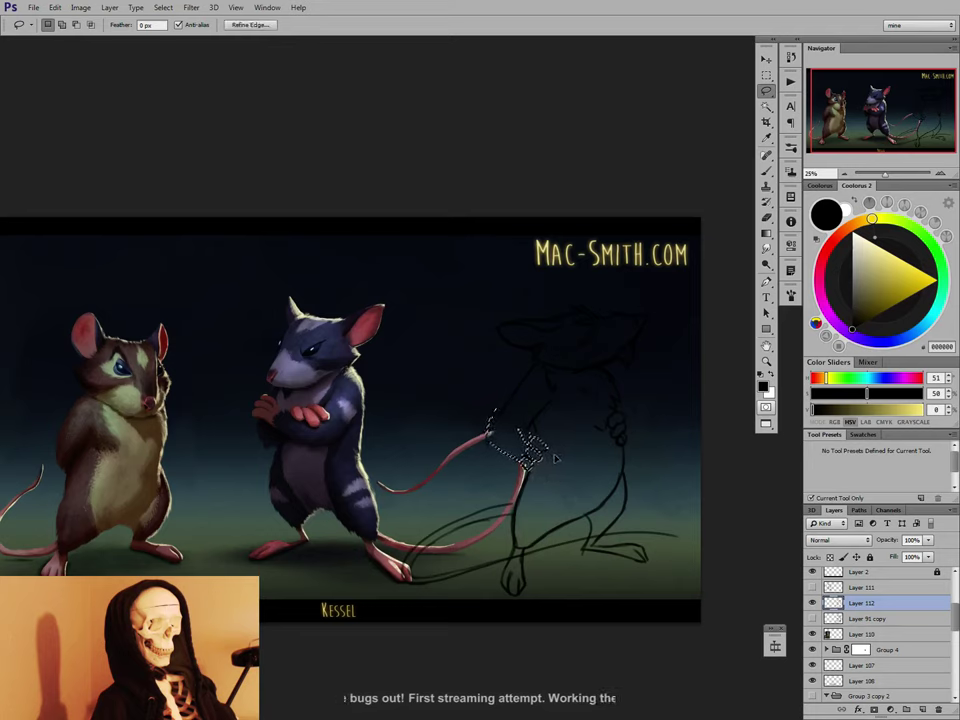
pyautogui.press('Delete')
pyautogui.hotkey('ctrl', 'd')
# Refine the near arm's shoulder, elbow and hand lines by alternately erasing and redrawing them with a 20 px brush.
pyautogui.press('b')
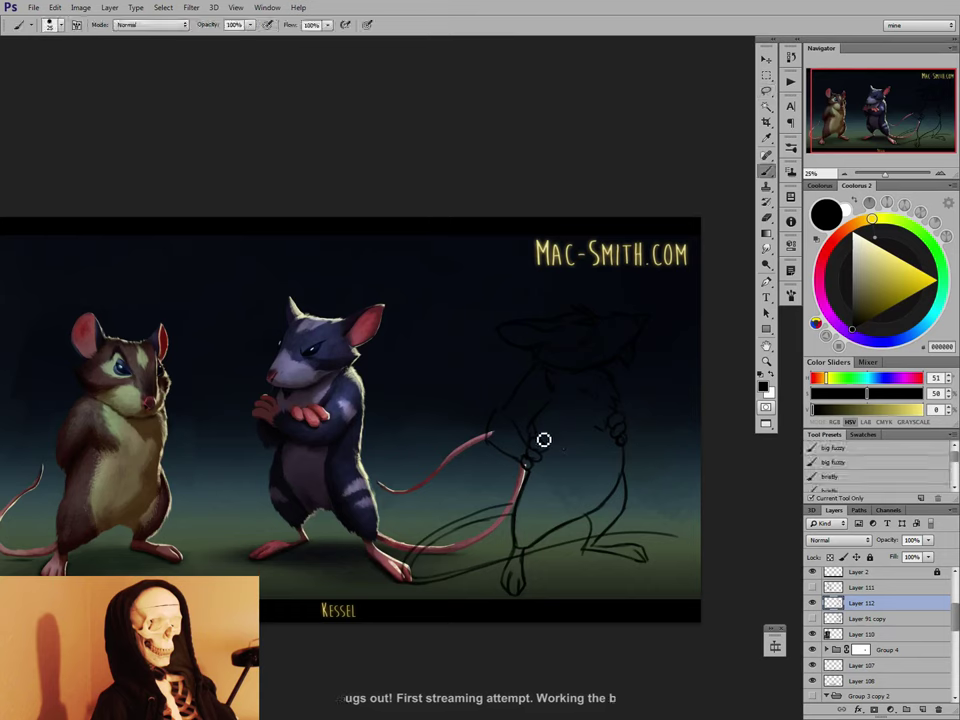
pyautogui.press('e')
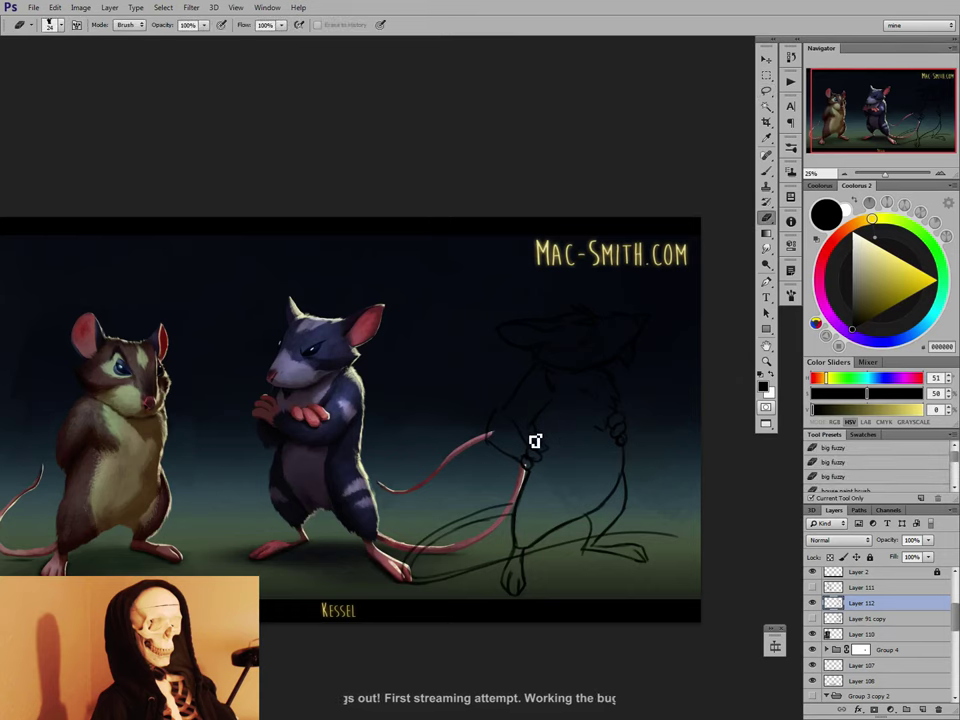
pyautogui.press('b')
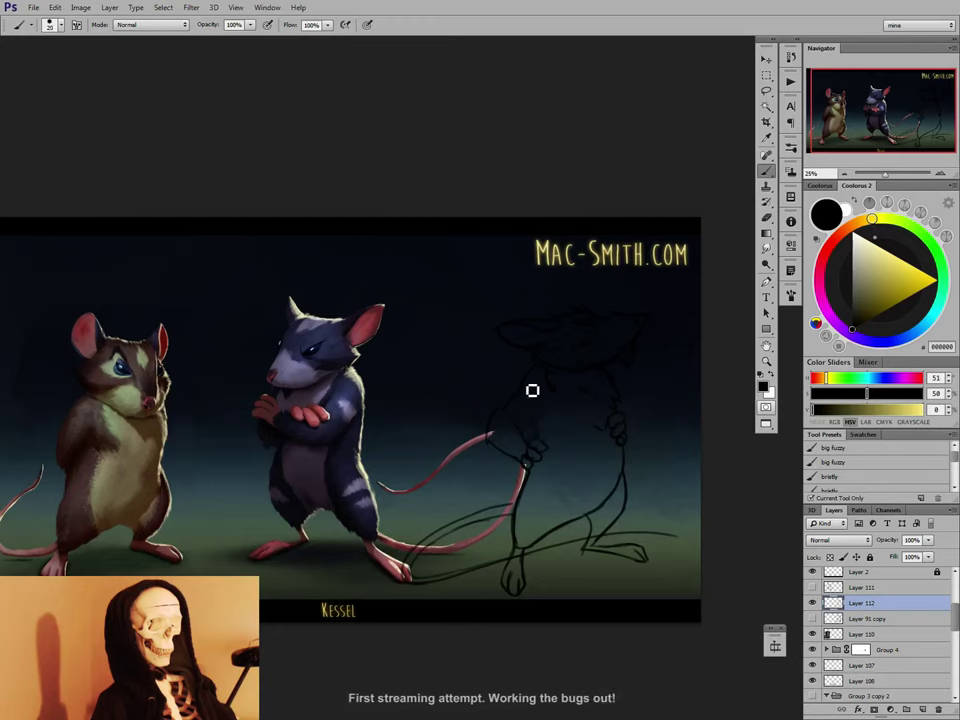
pyautogui.press('e')
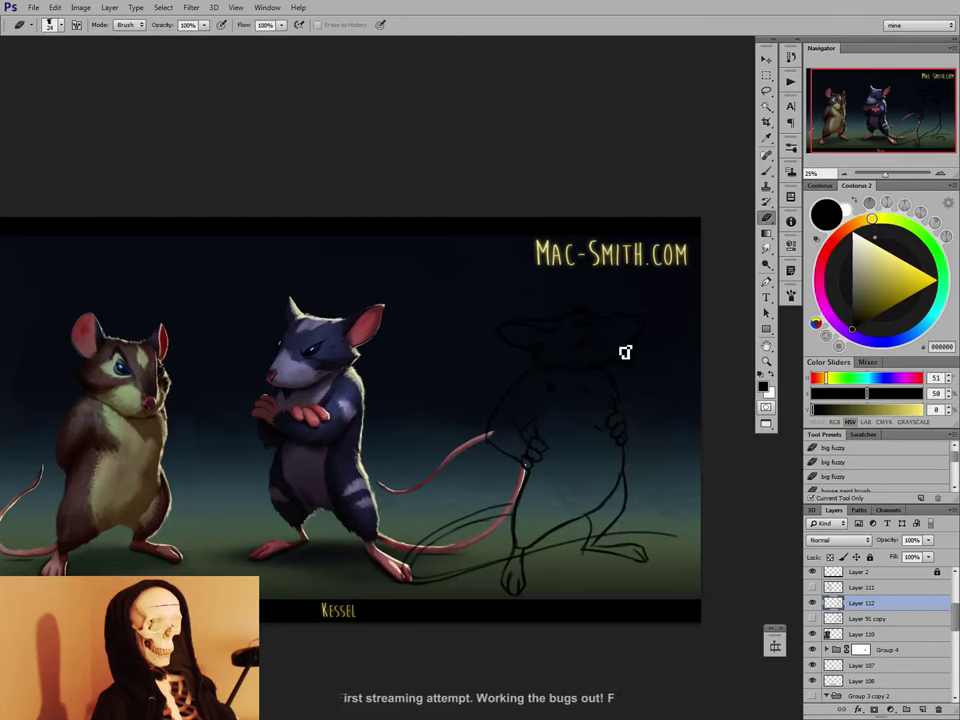
pyautogui.press('b')
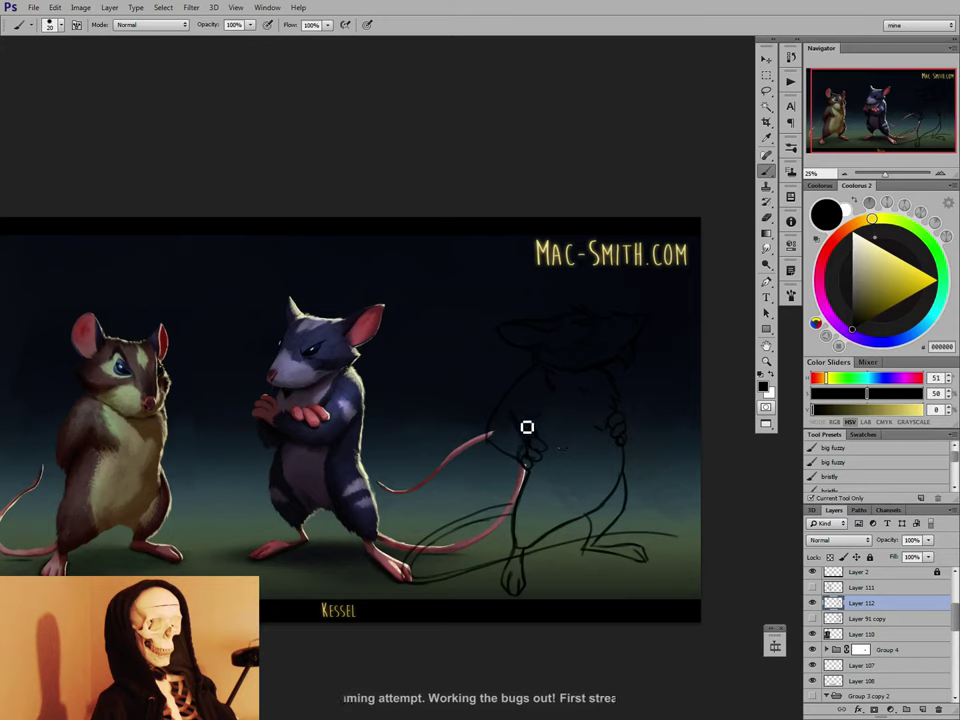
pyautogui.press('e')
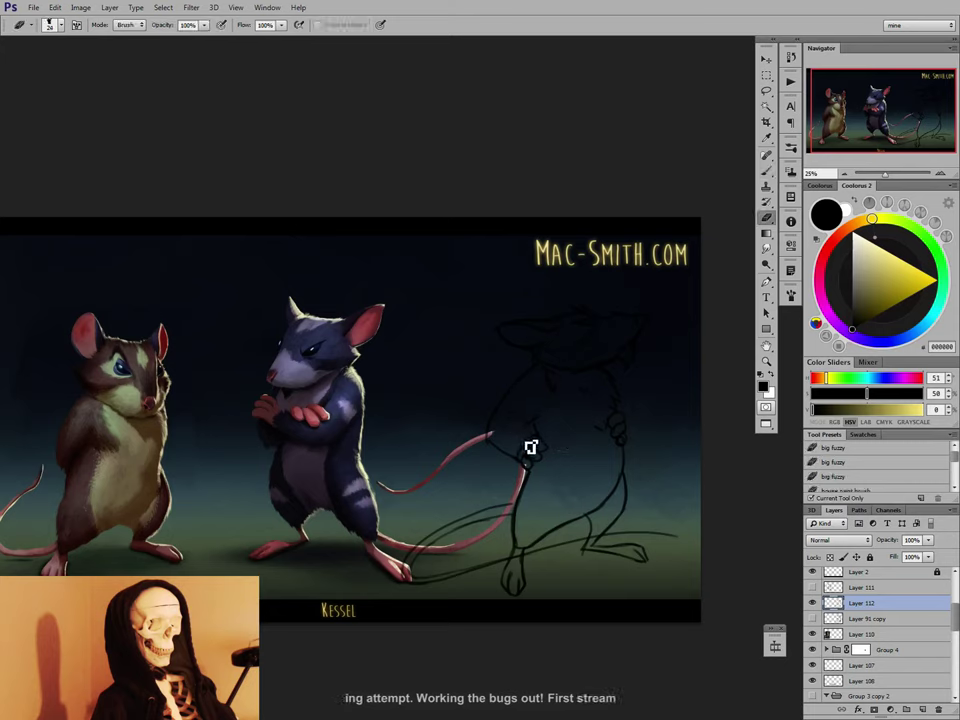
pyautogui.press('b')
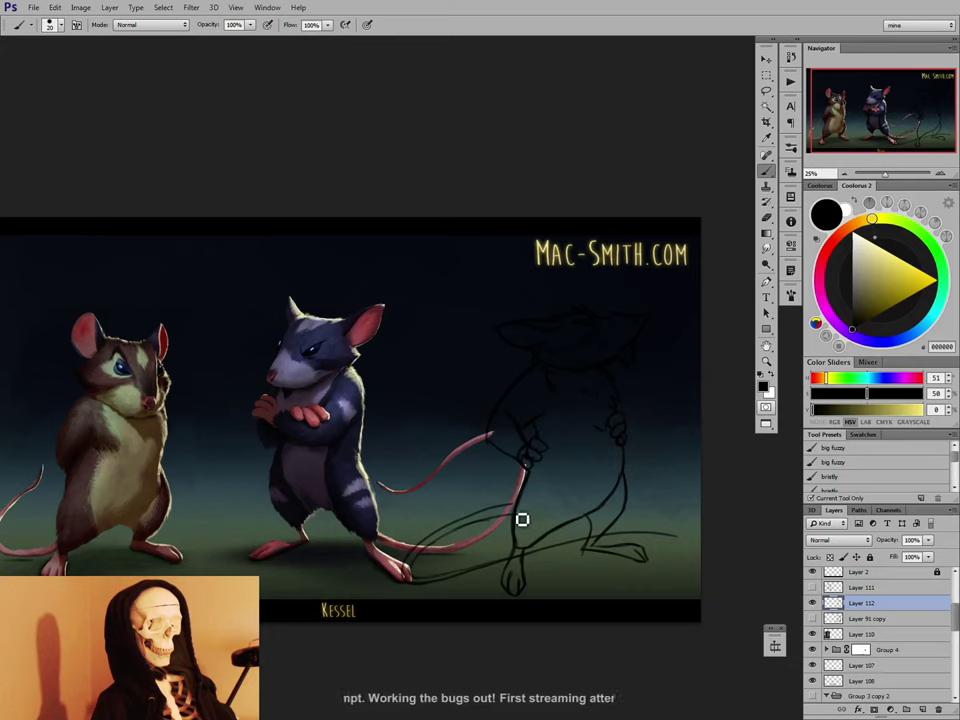
# Clean up the far side of the torso, redrawing its outline beside and below the far hand.
pyautogui.press('e')
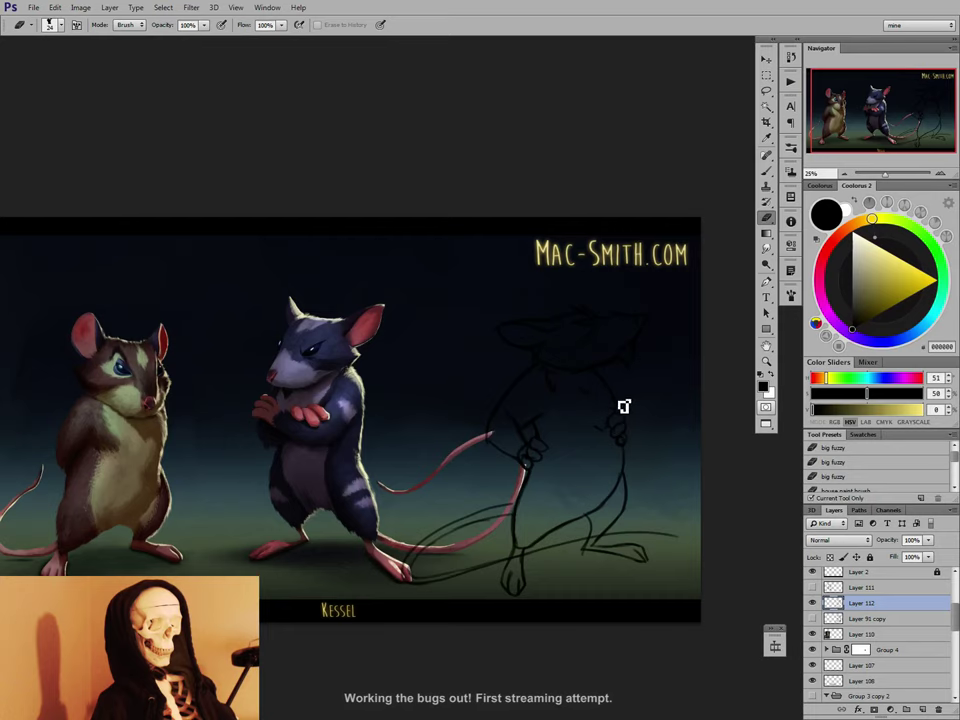
pyautogui.press('b')
pyautogui.moveTo(618, 420)
pyautogui.mouseDown()
pyautogui.moveTo(615, 450)
pyautogui.moveTo(623, 447)
pyautogui.mouseUp()
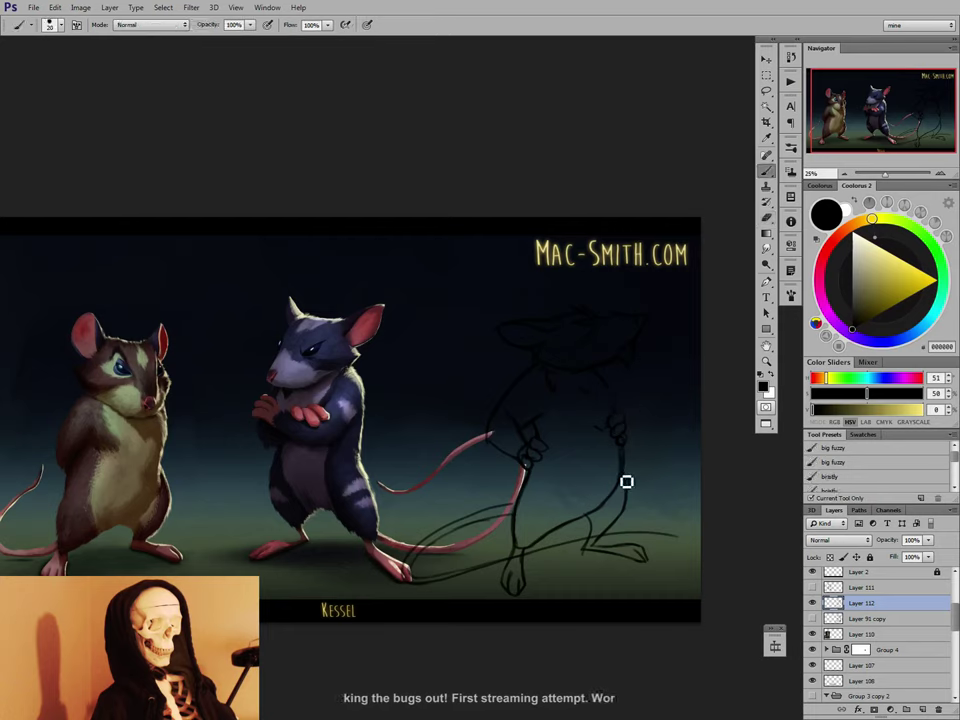
pyautogui.press('e')
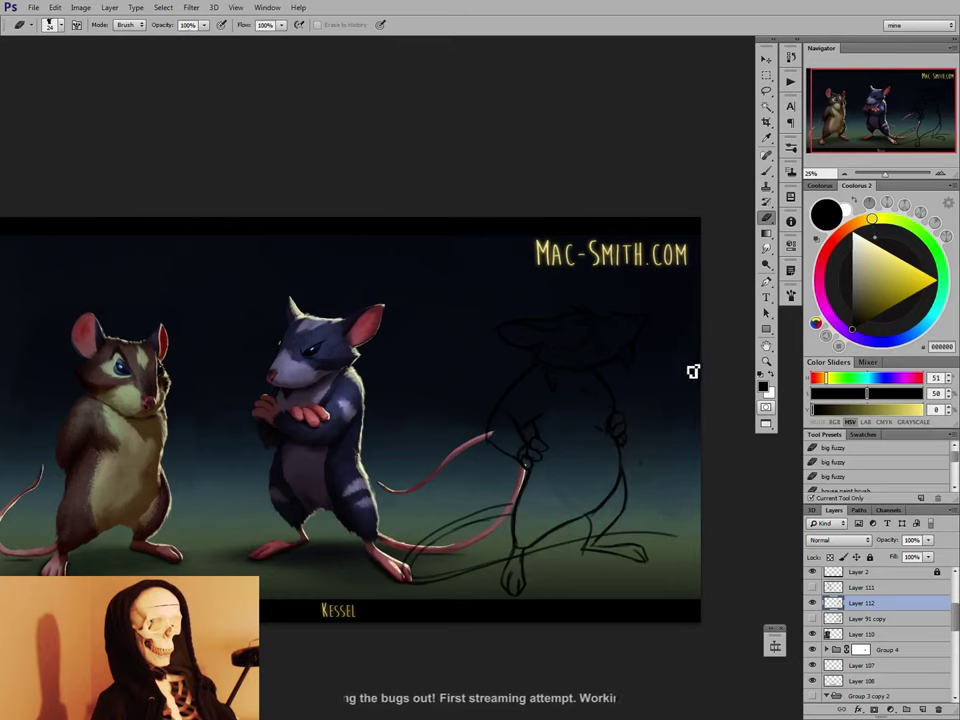
# Lasso the sketched rat's far hand, move it slightly lower on the hip, and deselect.
pyautogui.press('l')
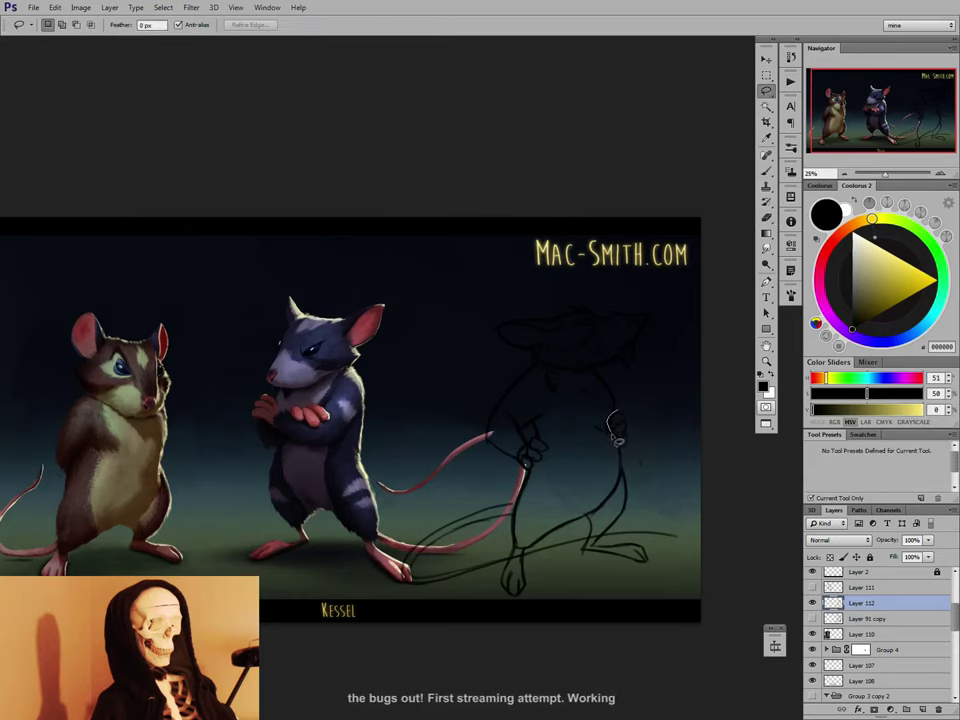
pyautogui.moveTo(623, 455)
pyautogui.mouseDown()
pyautogui.moveTo(622, 413)
pyautogui.moveTo(627, 437)
pyautogui.mouseUp()
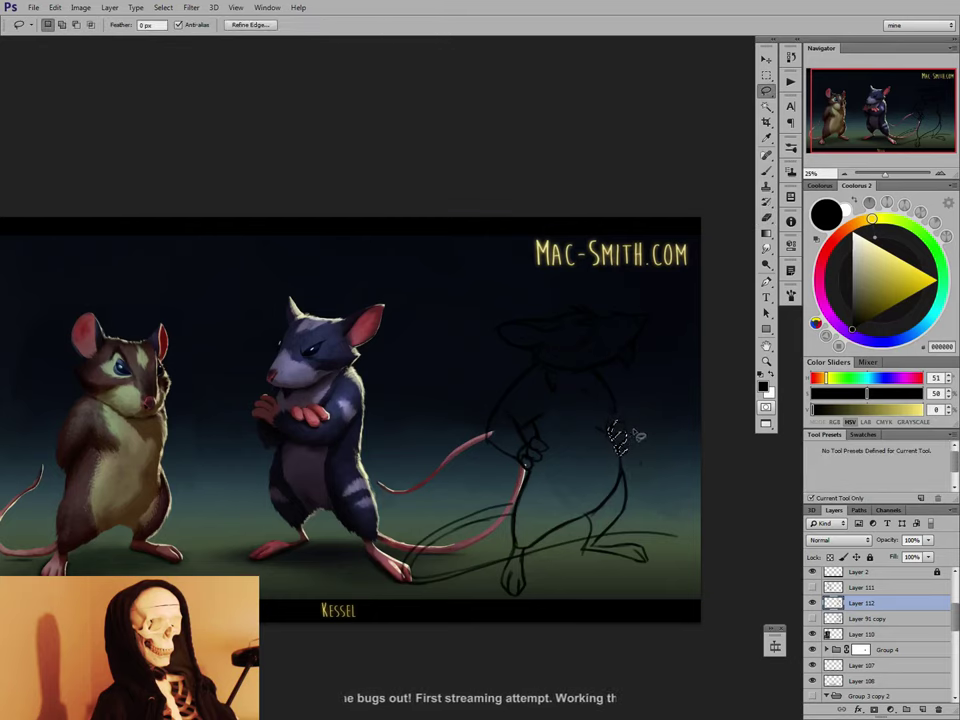
pyautogui.hotkey('ctrl', 'd')
# Redraw the far arm, chest and far hand lines around the lowered hand, erasing stray marks.
pyautogui.press('b')
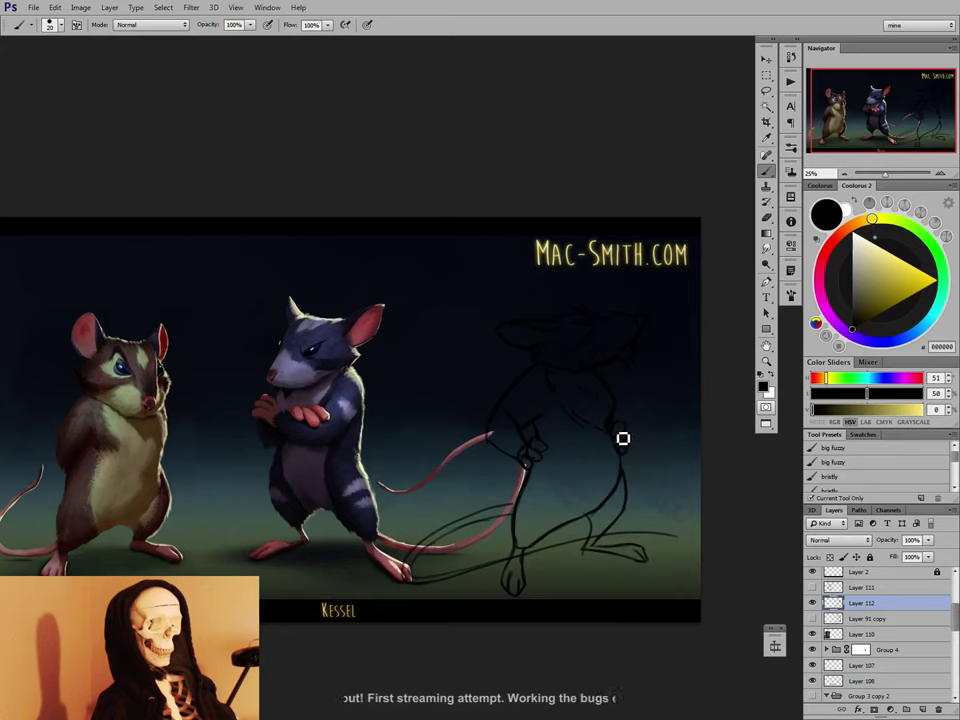
pyautogui.press('e')
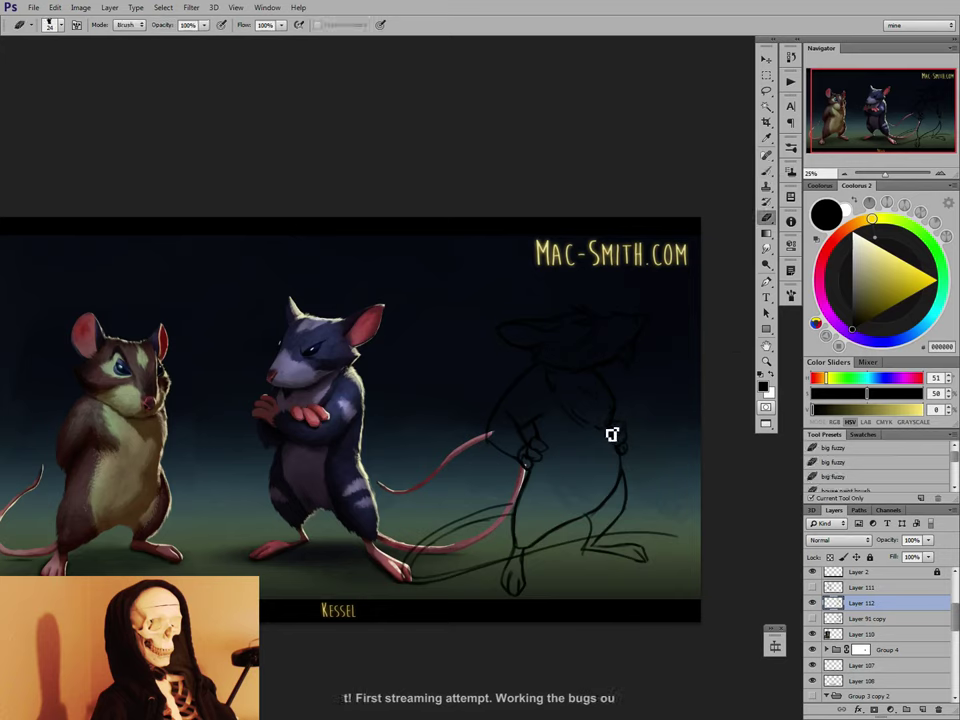
pyautogui.press('b')
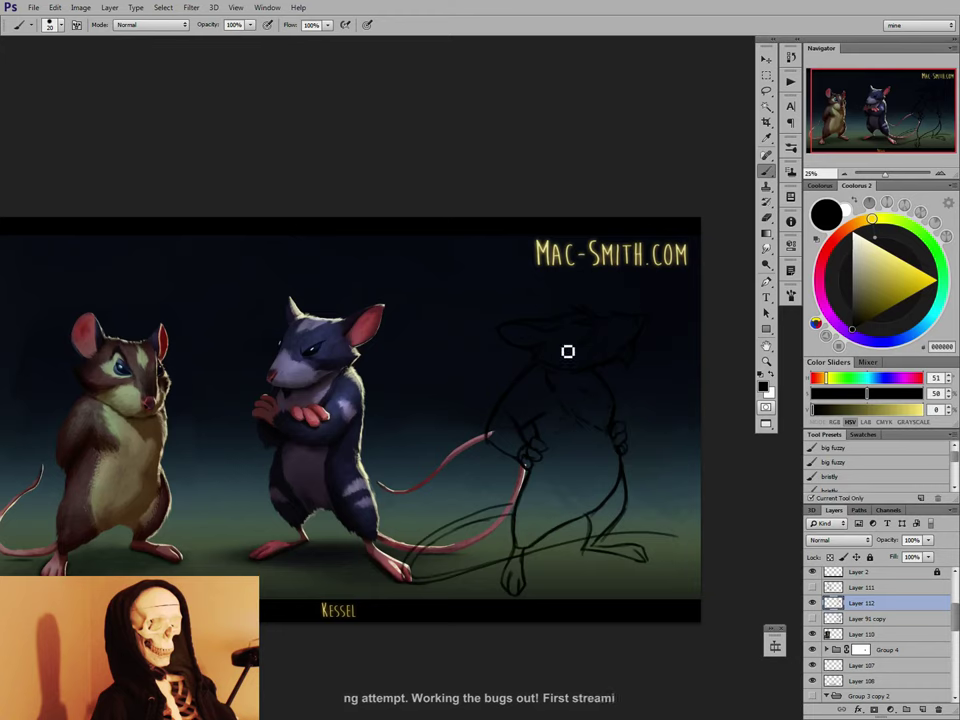
# Lower the line drawing layer's opacity to about 56% and add a new layer directly beneath it.
pyautogui.click(928, 540)
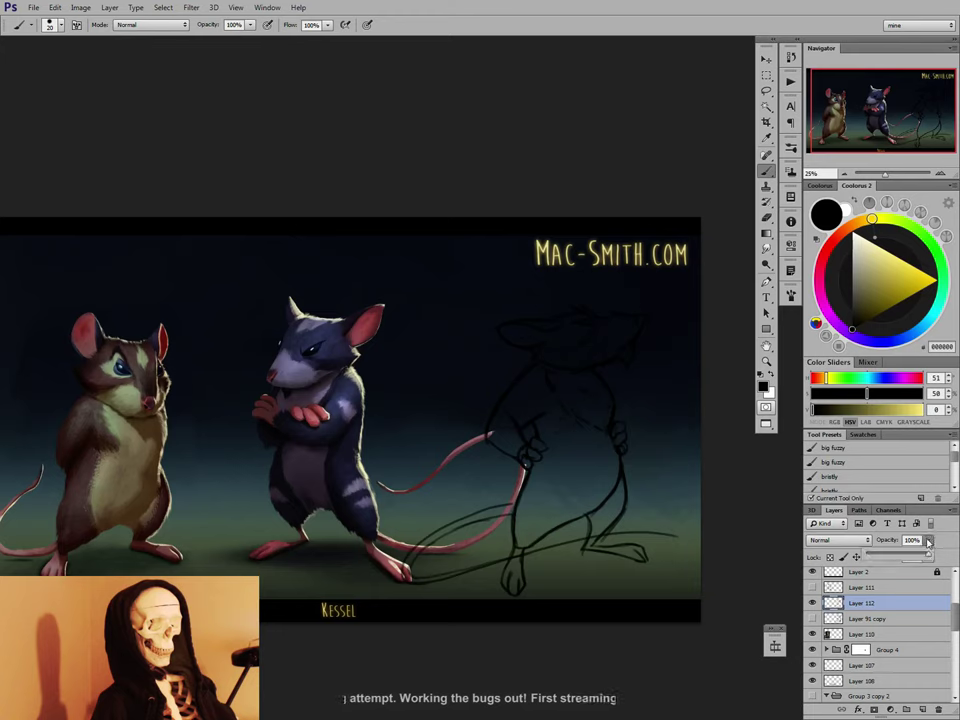
pyautogui.moveTo(881, 557); pyautogui.dragTo(885, 557)
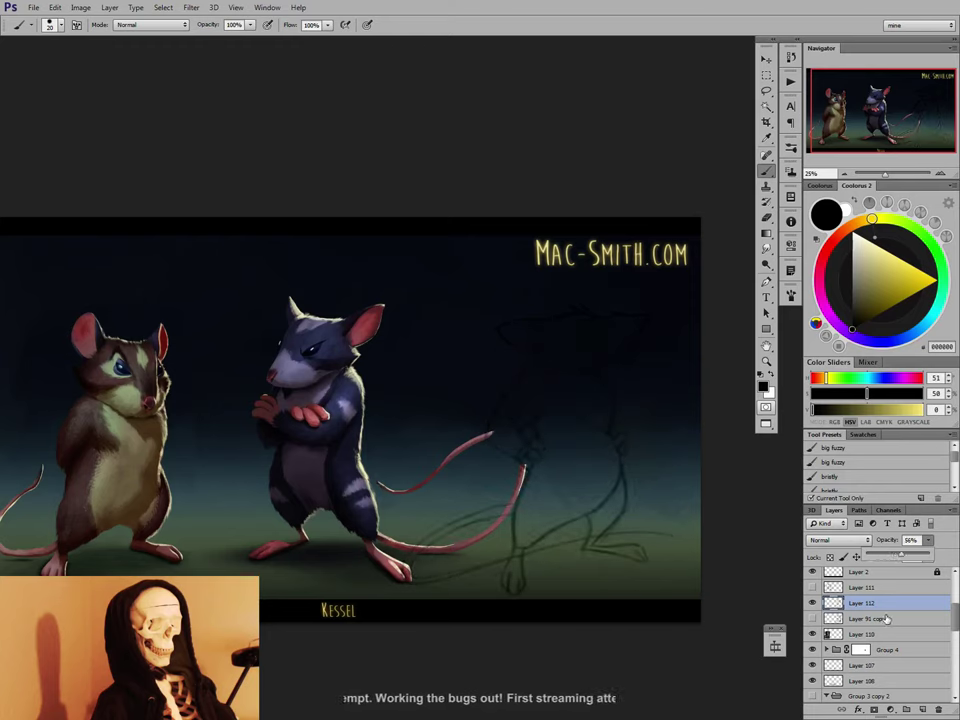
pyautogui.click(922, 709)
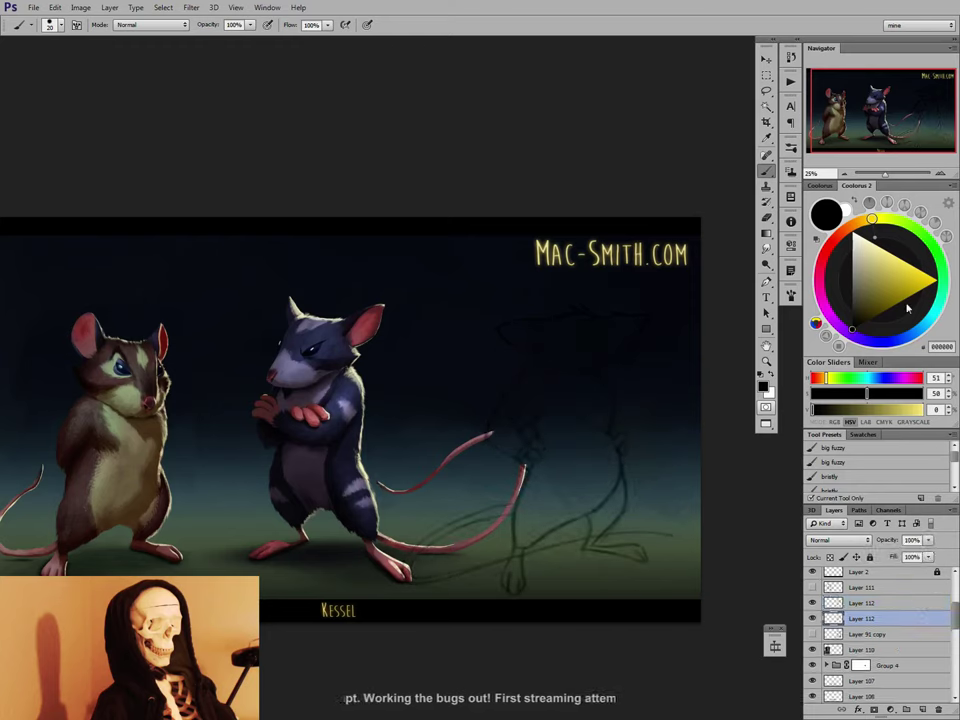
# Start a lasso selection on the new layer along the far side of the sketched rat's head, adding and trimming areas to match its outline.
pyautogui.click(940, 173)
pyautogui.moveTo(630, 433)
pyautogui.mouseDown()
pyautogui.moveTo(392, 478)
pyautogui.moveTo(397, 468)
pyautogui.mouseUp()
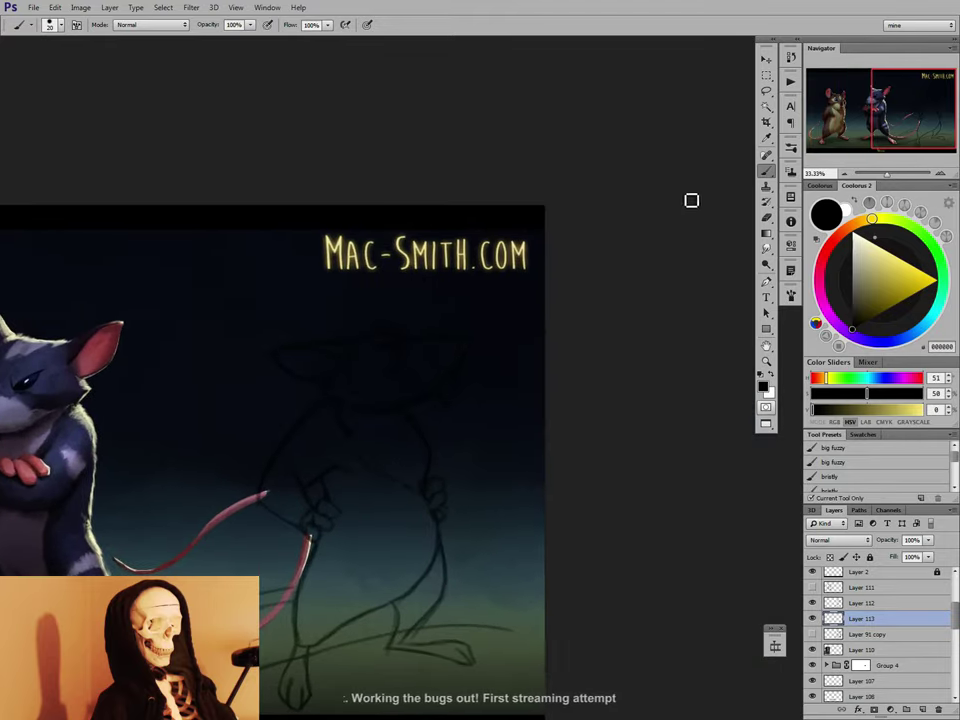
pyautogui.press('l')
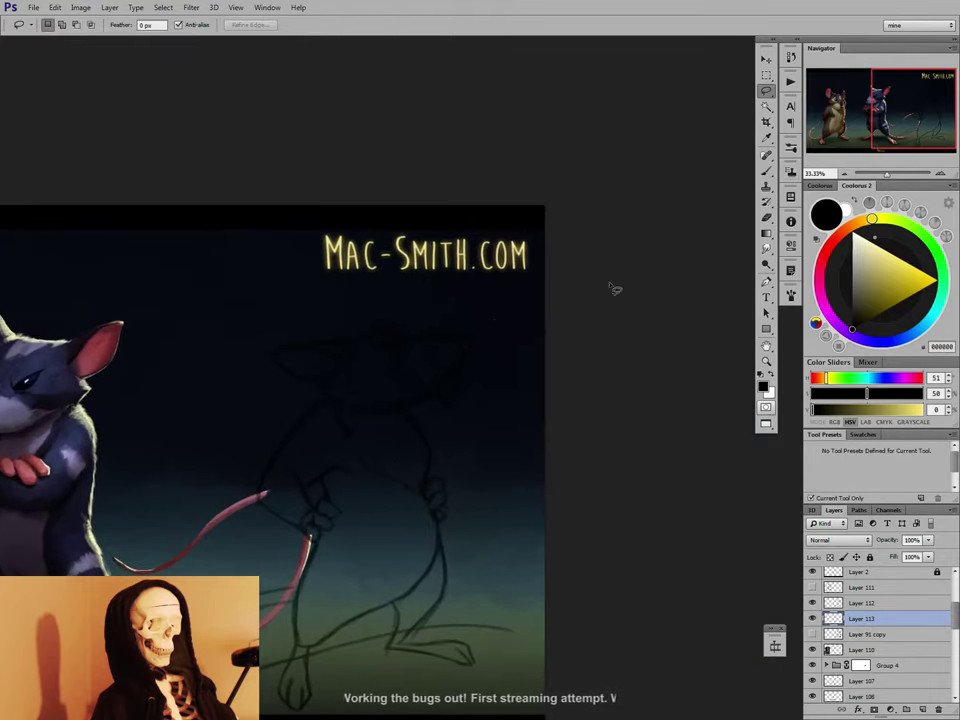
pyautogui.click(942, 174)
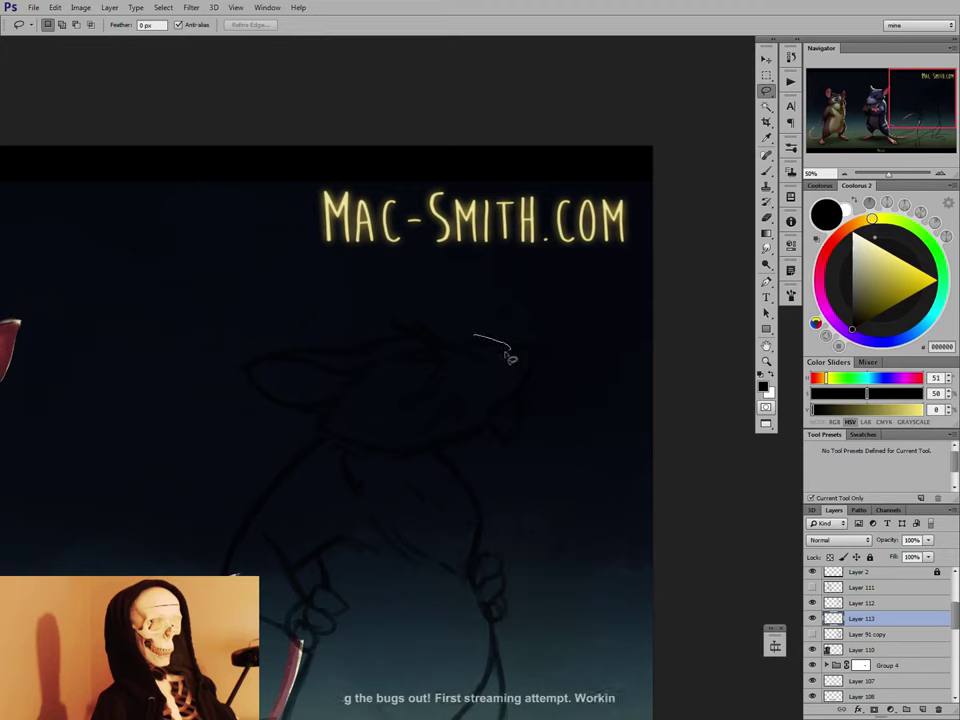
pyautogui.moveTo(510, 355); pyautogui.dragTo(458, 360)
pyautogui.moveTo(507, 331); pyautogui.dragTo(510, 343)
pyautogui.moveTo(510, 343)
pyautogui.mouseDown()
pyautogui.moveTo(556, 347)
pyautogui.moveTo(524, 371)
pyautogui.moveTo(554, 347)
pyautogui.moveTo(527, 392)
pyautogui.moveTo(457, 417)
pyautogui.mouseUp()
pyautogui.moveTo(523, 390)
pyautogui.mouseDown()
pyautogui.moveTo(507, 454)
pyautogui.moveTo(455, 395)
pyautogui.mouseUp()
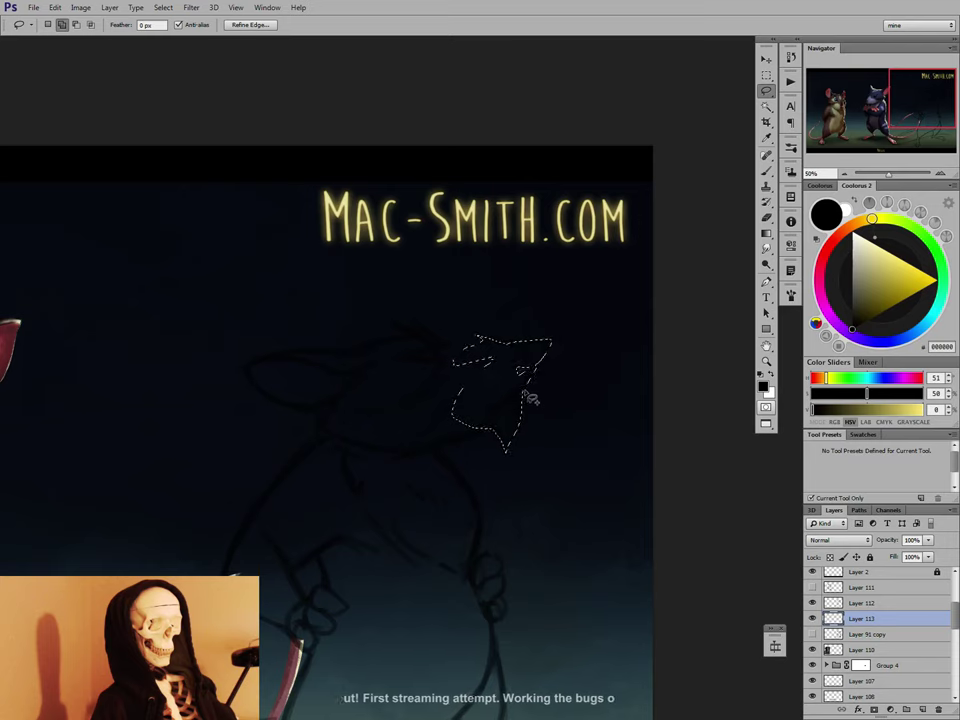
pyautogui.press('alt')
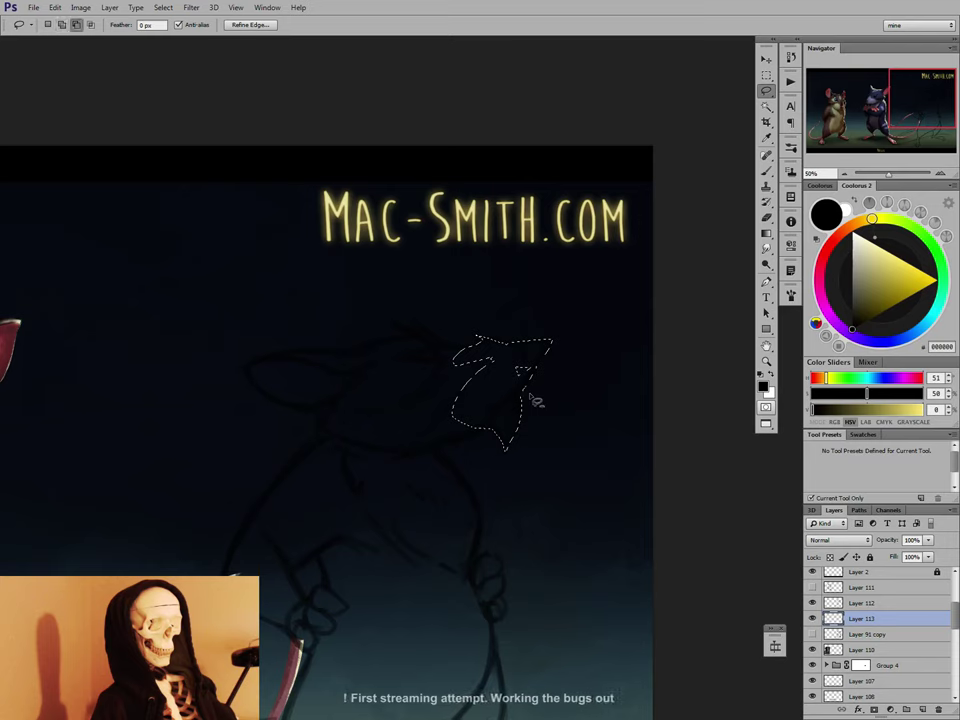
pyautogui.moveTo(527, 431)
pyautogui.mouseDown()
pyautogui.moveTo(535, 377)
pyautogui.moveTo(520, 400)
pyautogui.moveTo(538, 342)
pyautogui.mouseUp()
# Extend the lasso selection over the rest of the rat's head, including the hair tuft and near ear, and correct the ear's edge.
pyautogui.press('shift')
pyautogui.moveTo(491, 432)
pyautogui.mouseDown()
pyautogui.moveTo(450, 452)
pyautogui.moveTo(360, 407)
pyautogui.moveTo(455, 398)
pyautogui.mouseUp()
pyautogui.moveTo(469, 346)
pyautogui.mouseDown()
pyautogui.moveTo(388, 345)
pyautogui.moveTo(347, 372)
pyautogui.moveTo(358, 398)
pyautogui.mouseUp()
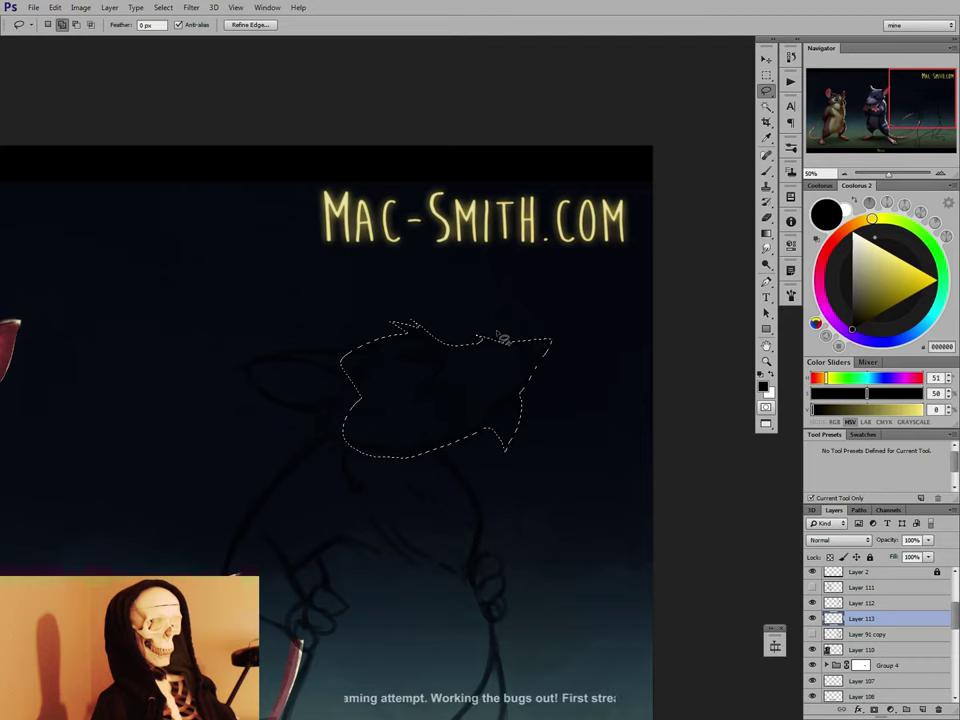
pyautogui.moveTo(362, 348)
pyautogui.mouseDown()
pyautogui.moveTo(281, 357)
pyautogui.moveTo(244, 373)
pyautogui.moveTo(312, 347)
pyautogui.moveTo(363, 347)
pyautogui.moveTo(271, 351)
pyautogui.moveTo(237, 373)
pyautogui.moveTo(299, 408)
pyautogui.moveTo(384, 380)
pyautogui.mouseUp()
pyautogui.moveTo(268, 365)
pyautogui.mouseDown()
pyautogui.moveTo(392, 360)
pyautogui.moveTo(405, 350)
pyautogui.mouseUp()
pyautogui.moveTo(496, 394); pyautogui.dragTo(644, 409)
pyautogui.hotkey('ctrl', 'shift', 'd')
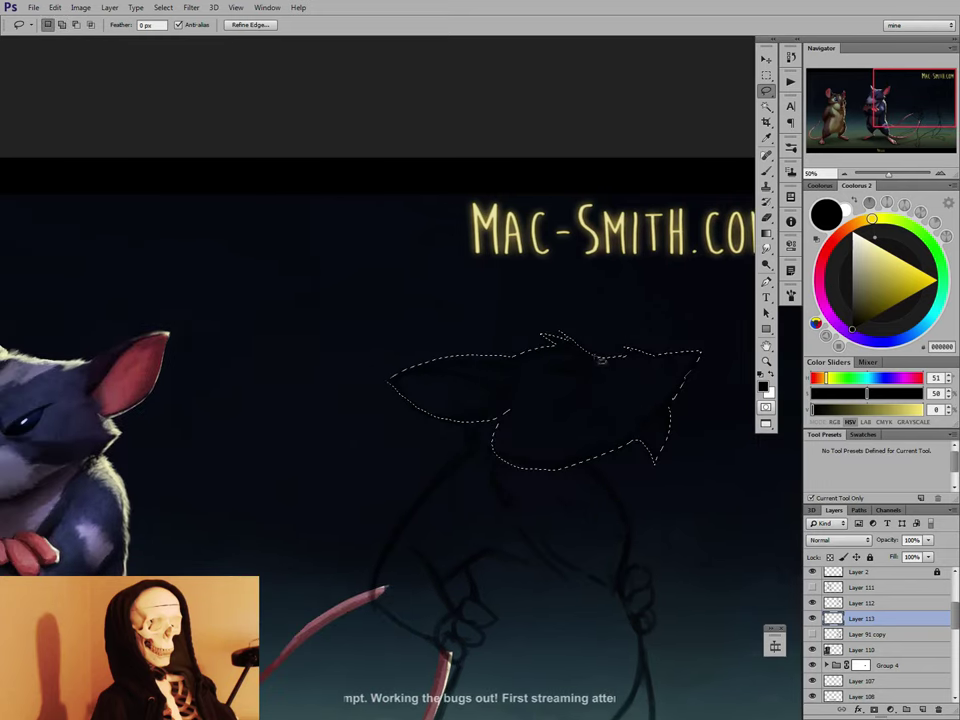
pyautogui.moveTo(520, 372)
pyautogui.mouseDown()
pyautogui.moveTo(411, 370)
pyautogui.moveTo(490, 356)
pyautogui.moveTo(515, 362)
pyautogui.moveTo(398, 382)
pyautogui.moveTo(509, 378)
pyautogui.mouseUp()
pyautogui.press('shift')
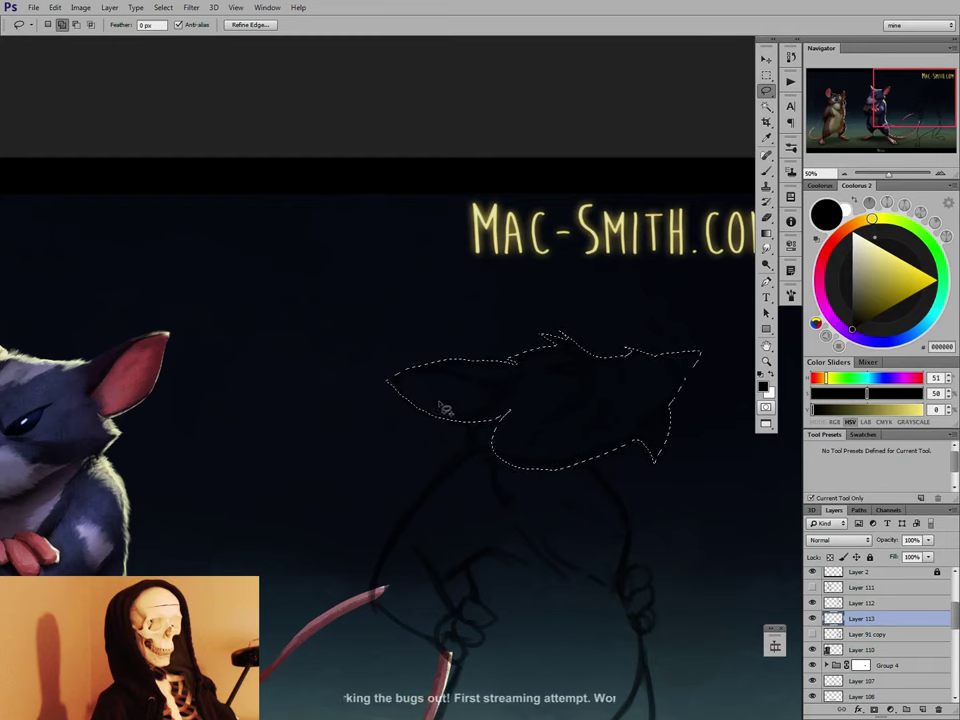
pyautogui.moveTo(396, 386)
pyautogui.mouseDown()
pyautogui.moveTo(440, 425)
pyautogui.moveTo(479, 422)
pyautogui.moveTo(529, 379)
pyautogui.mouseUp()
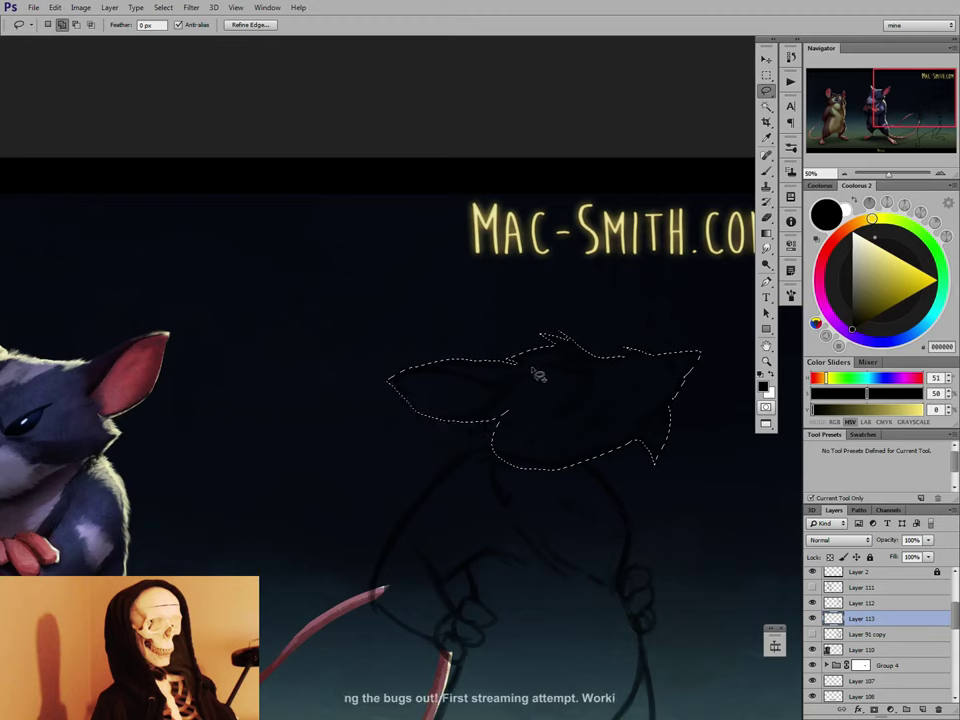
# Add the rat's neck, near shoulder and arm, and chest up to the far arm to the lasso selection.
pyautogui.moveTo(470, 419)
pyautogui.mouseDown()
pyautogui.moveTo(501, 474)
pyautogui.moveTo(520, 459)
pyautogui.moveTo(475, 411)
pyautogui.moveTo(483, 469)
pyautogui.moveTo(539, 369)
pyautogui.moveTo(441, 469)
pyautogui.moveTo(401, 521)
pyautogui.moveTo(377, 588)
pyautogui.mouseUp()
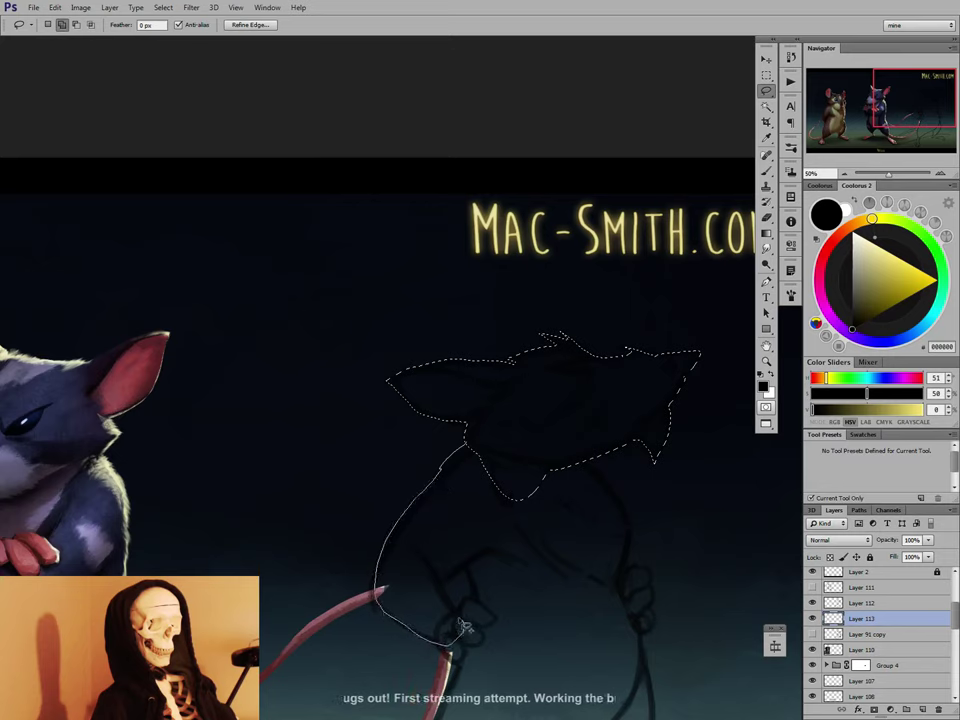
pyautogui.moveTo(452, 598)
pyautogui.mouseDown()
pyautogui.moveTo(527, 532)
pyautogui.moveTo(540, 470)
pyautogui.mouseUp()
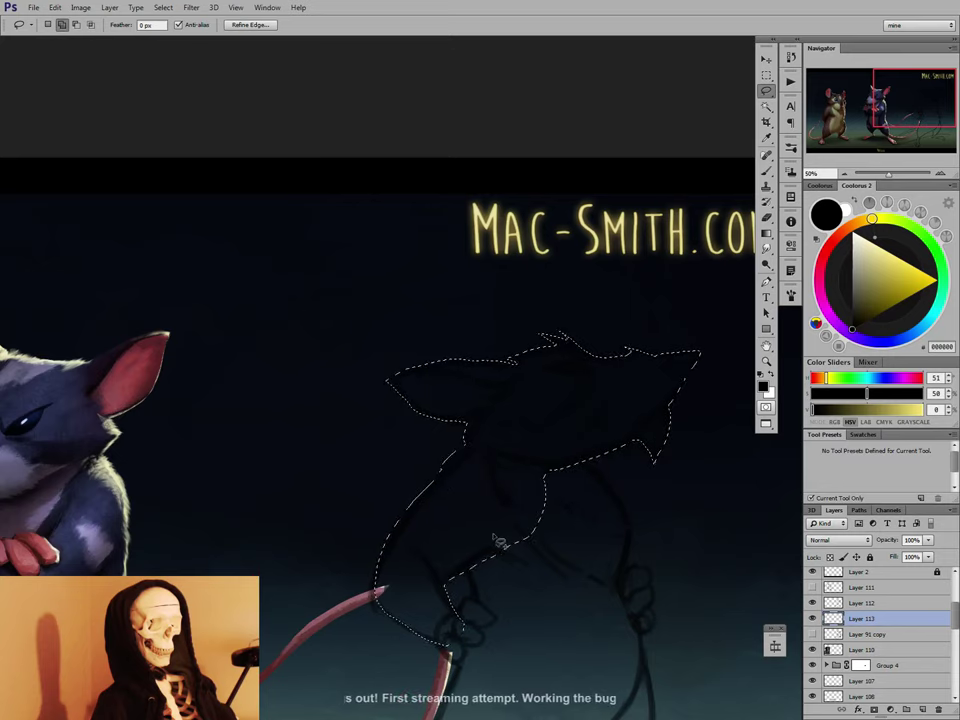
pyautogui.moveTo(520, 586); pyautogui.dragTo(360, 499)
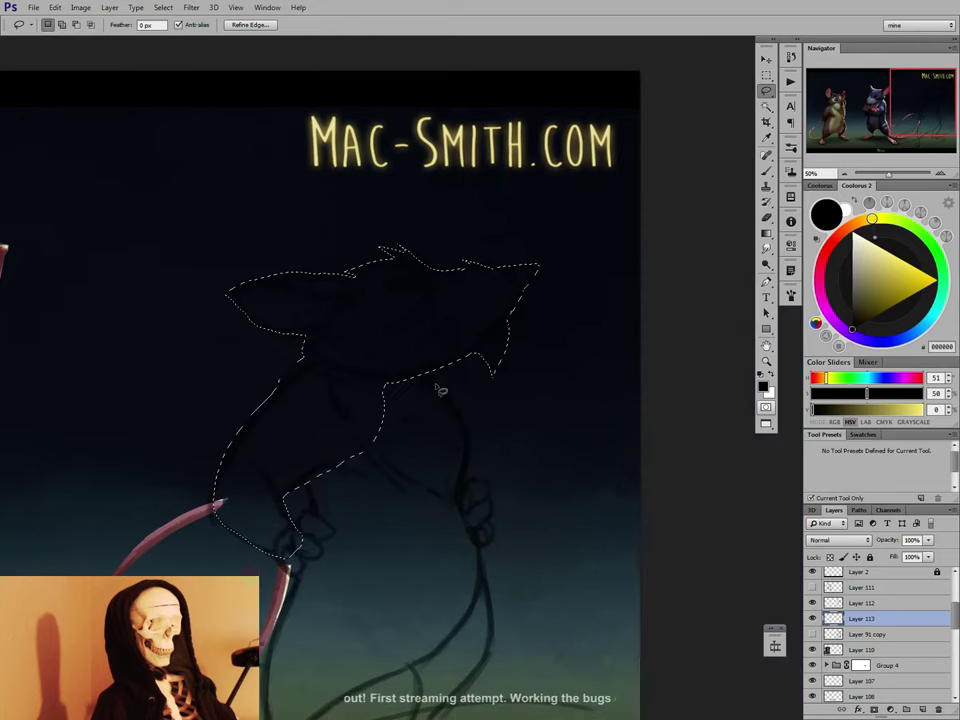
pyautogui.moveTo(424, 375)
pyautogui.mouseDown()
pyautogui.moveTo(471, 437)
pyautogui.moveTo(478, 476)
pyautogui.moveTo(456, 518)
pyautogui.moveTo(355, 458)
pyautogui.mouseUp()
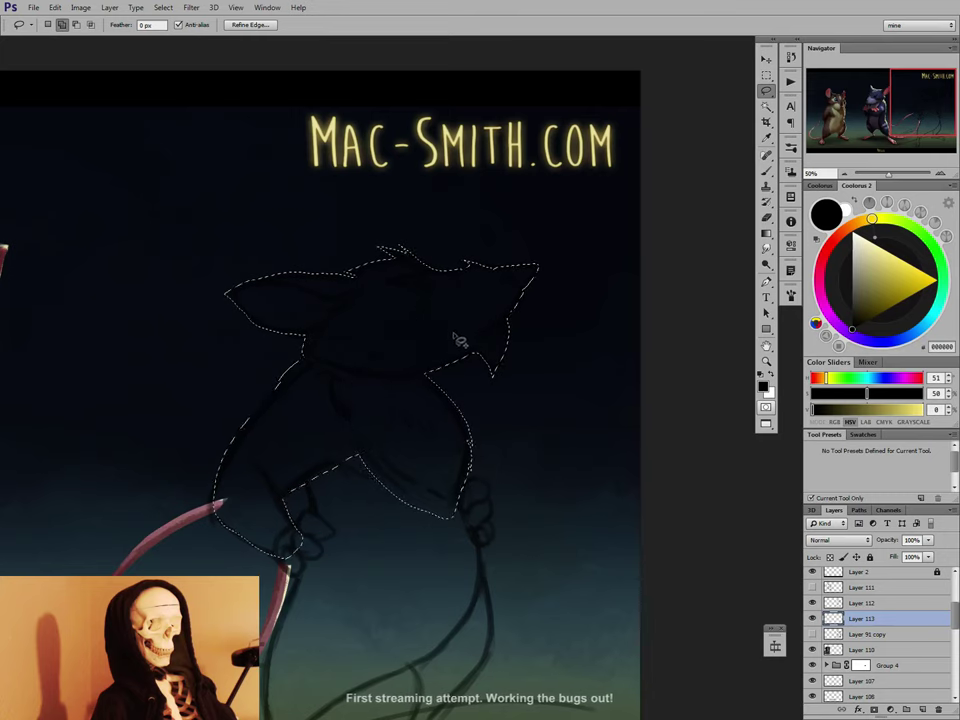
# Add the near hand to the selection, leaving the small gap between the near arm and the body unselected.
pyautogui.moveTo(306, 486)
pyautogui.mouseDown()
pyautogui.moveTo(327, 451)
pyautogui.moveTo(306, 484)
pyautogui.mouseUp()
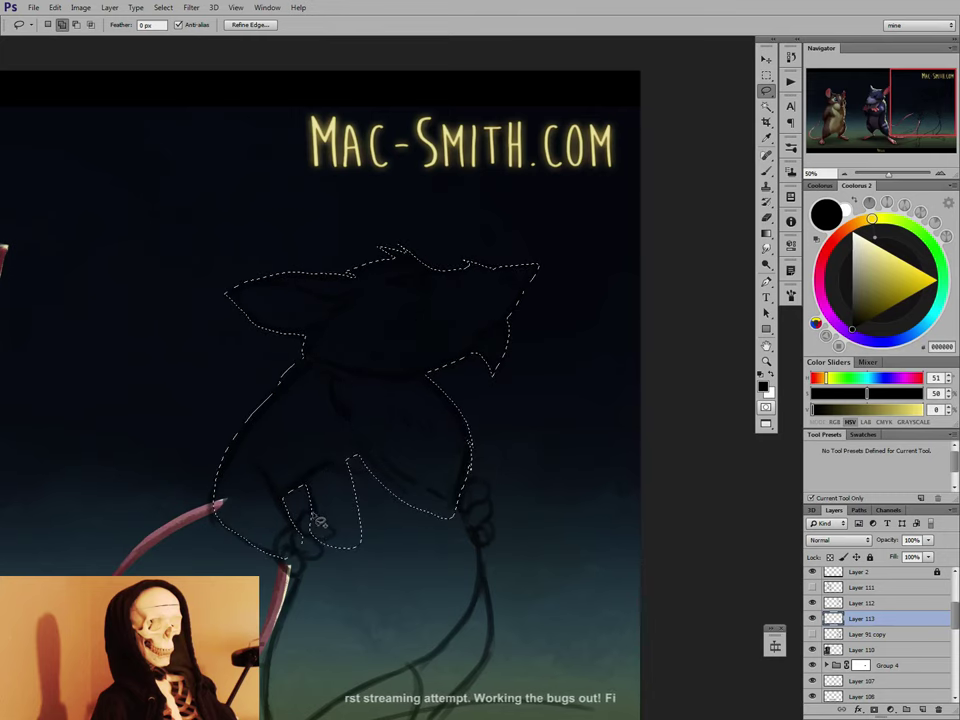
pyautogui.moveTo(296, 532); pyautogui.dragTo(356, 532)
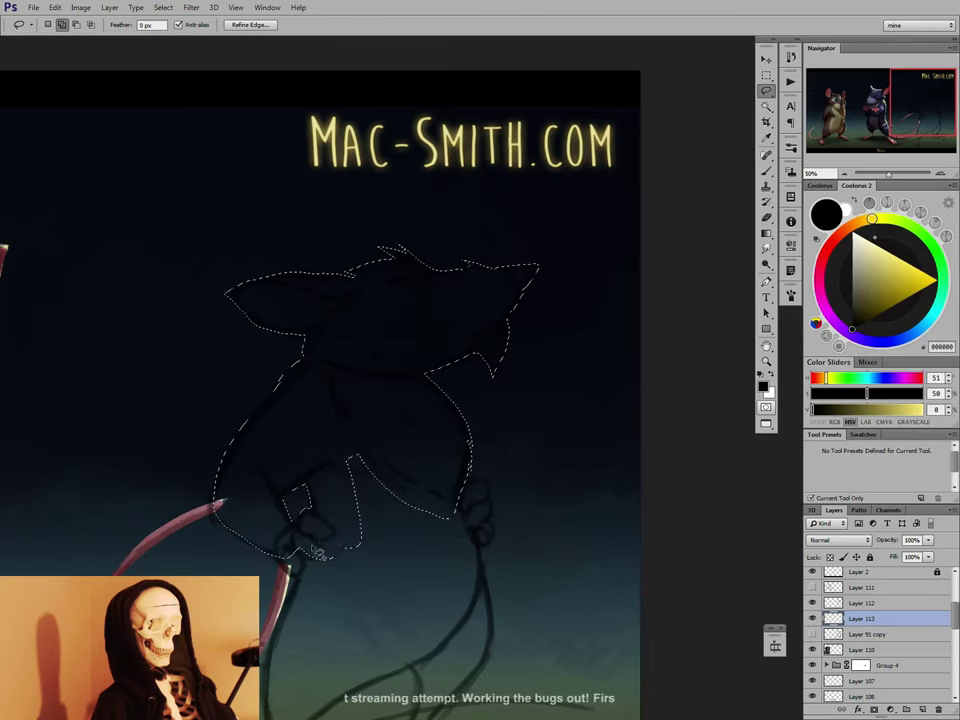
pyautogui.moveTo(273, 554)
pyautogui.mouseDown()
pyautogui.moveTo(308, 579)
pyautogui.moveTo(325, 561)
pyautogui.moveTo(325, 499)
pyautogui.mouseUp()
pyautogui.hotkey('ctrl', 'd')
pyautogui.hotkey('ctrl', 'shift', 'd')
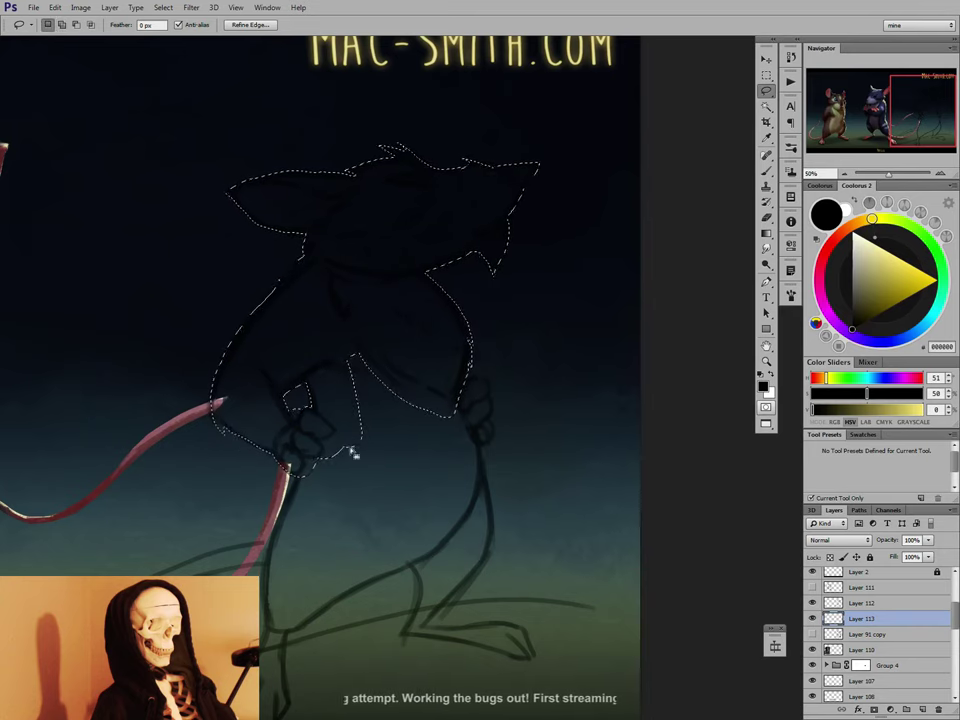
# Extend the selection down the near side of the torso and over the far hand, belly and far leg.
pyautogui.moveTo(342, 528); pyautogui.dragTo(390, 435)
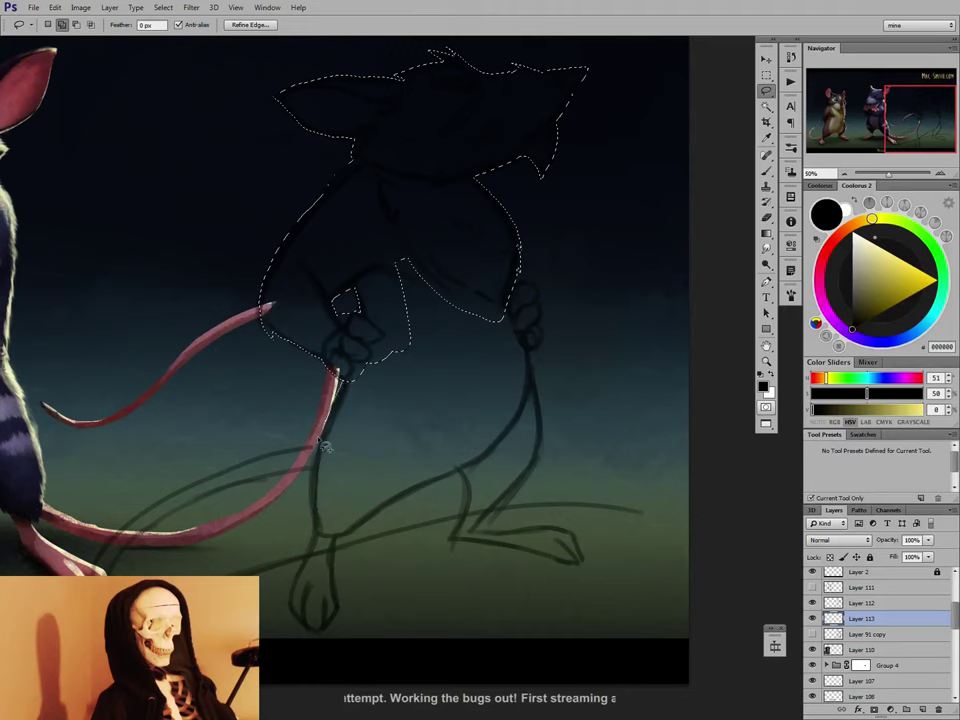
pyautogui.moveTo(327, 543)
pyautogui.mouseDown()
pyautogui.moveTo(424, 395)
pyautogui.moveTo(396, 345)
pyautogui.moveTo(347, 328)
pyautogui.mouseUp()
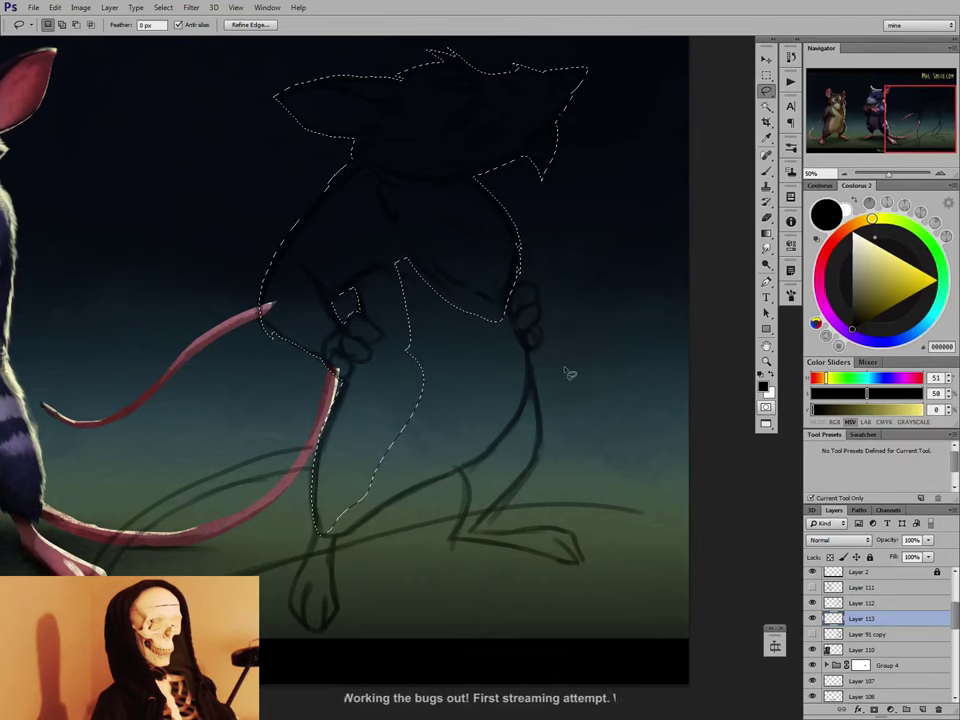
pyautogui.press('shift')
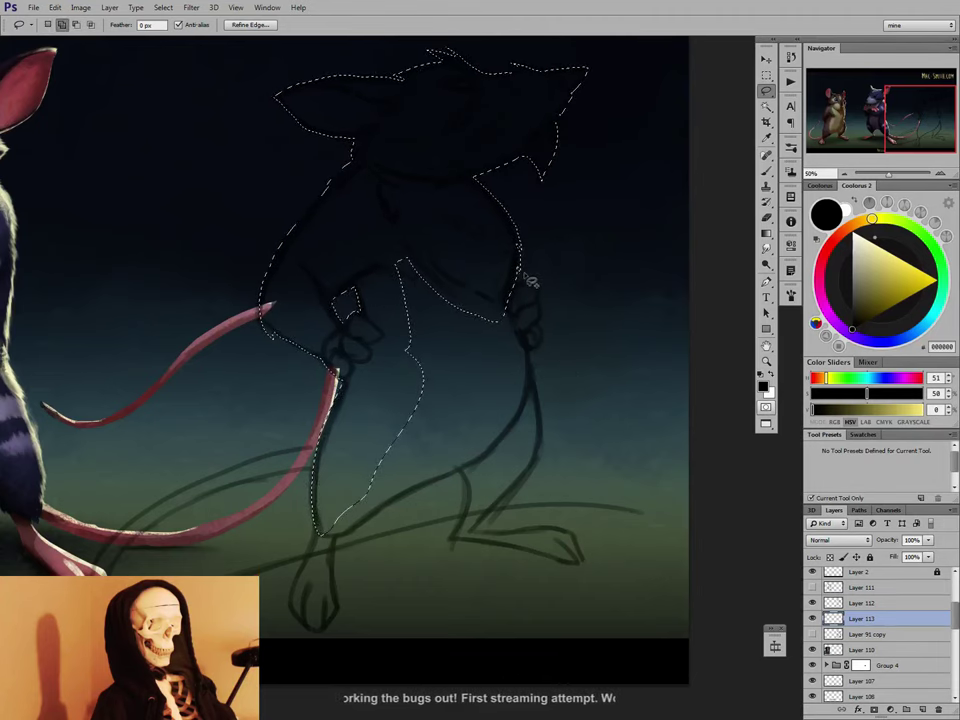
pyautogui.moveTo(523, 314)
pyautogui.mouseDown()
pyautogui.moveTo(529, 361)
pyautogui.moveTo(546, 331)
pyautogui.moveTo(541, 356)
pyautogui.moveTo(511, 368)
pyautogui.moveTo(493, 328)
pyautogui.moveTo(544, 311)
pyautogui.moveTo(532, 398)
pyautogui.moveTo(508, 449)
pyautogui.moveTo(455, 475)
pyautogui.moveTo(383, 401)
pyautogui.moveTo(374, 275)
pyautogui.moveTo(408, 231)
pyautogui.moveTo(467, 261)
pyautogui.moveTo(484, 292)
pyautogui.mouseUp()
pyautogui.moveTo(530, 352)
pyautogui.mouseDown()
pyautogui.moveTo(548, 452)
pyautogui.moveTo(478, 535)
pyautogui.moveTo(450, 545)
pyautogui.moveTo(471, 507)
pyautogui.moveTo(456, 470)
pyautogui.moveTo(464, 404)
pyautogui.mouseUp()
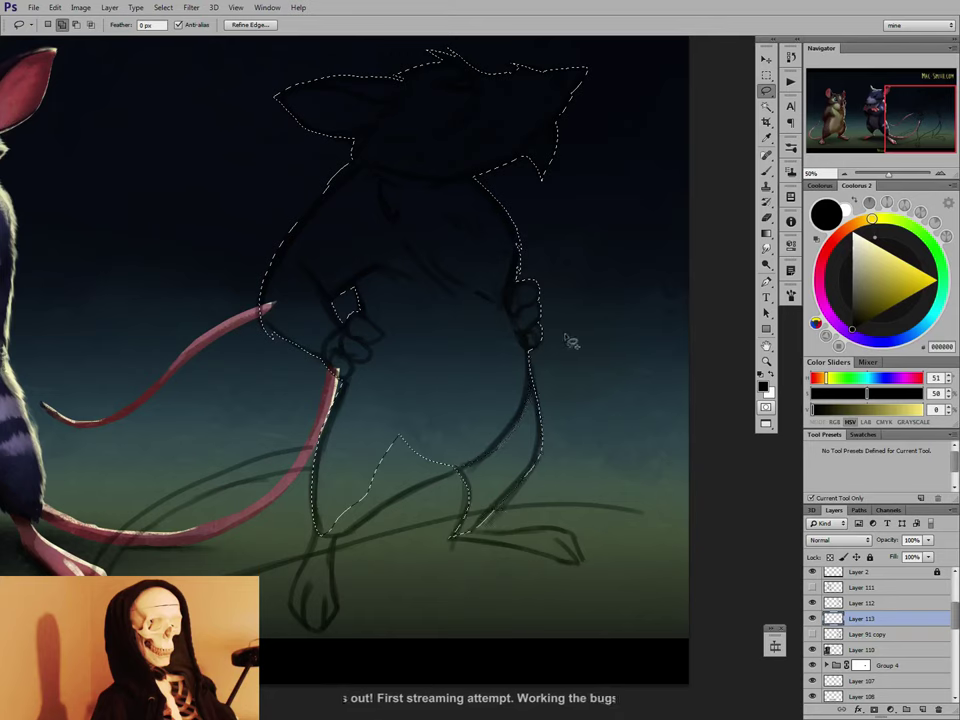
# Add the rat's far foot to the selection and tidy the edge where it joins the leg.
pyautogui.moveTo(485, 538); pyautogui.dragTo(552, 533)
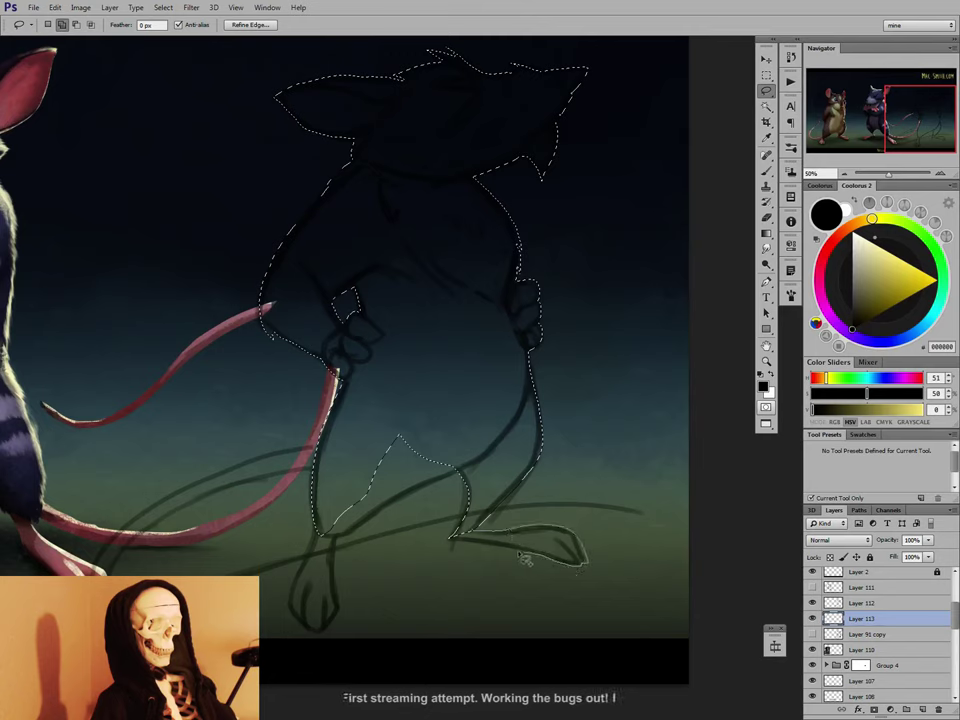
pyautogui.moveTo(525, 560); pyautogui.dragTo(469, 552)
pyautogui.moveTo(484, 520); pyautogui.dragTo(486, 522)
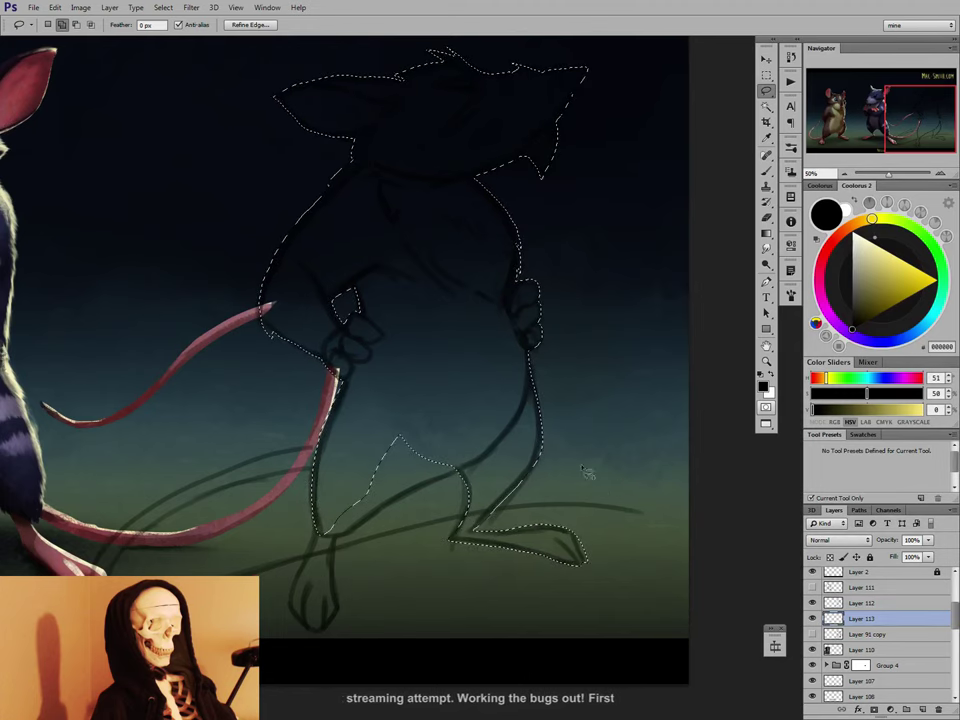
pyautogui.press('alt')
pyautogui.moveTo(566, 513); pyautogui.dragTo(569, 516)
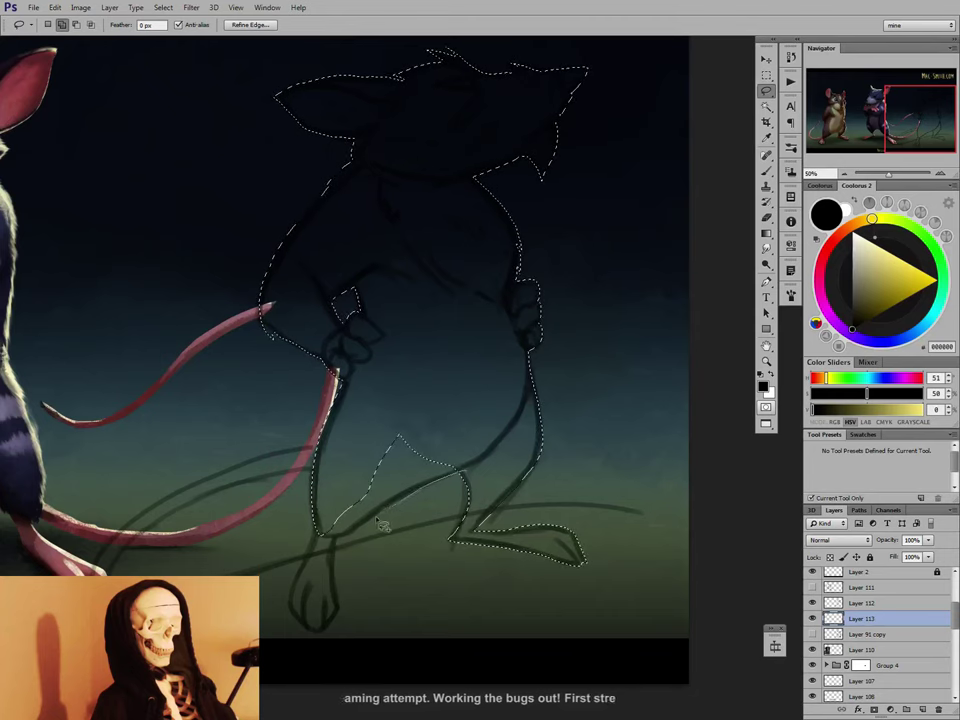
# Add the lower belly, inner near leg and near foot to the selection, following the sketched outline.
pyautogui.moveTo(323, 528); pyautogui.dragTo(476, 426)
pyautogui.moveTo(316, 525); pyautogui.dragTo(291, 596)
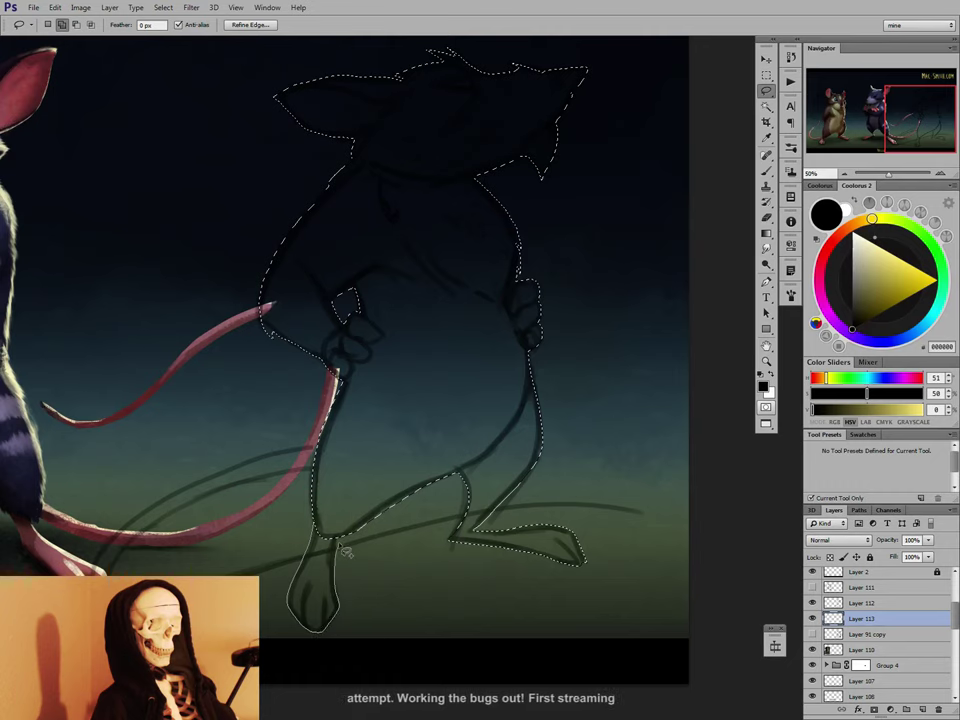
pyautogui.moveTo(339, 545)
pyautogui.mouseDown()
pyautogui.moveTo(350, 499)
pyautogui.moveTo(346, 510)
pyautogui.mouseUp()
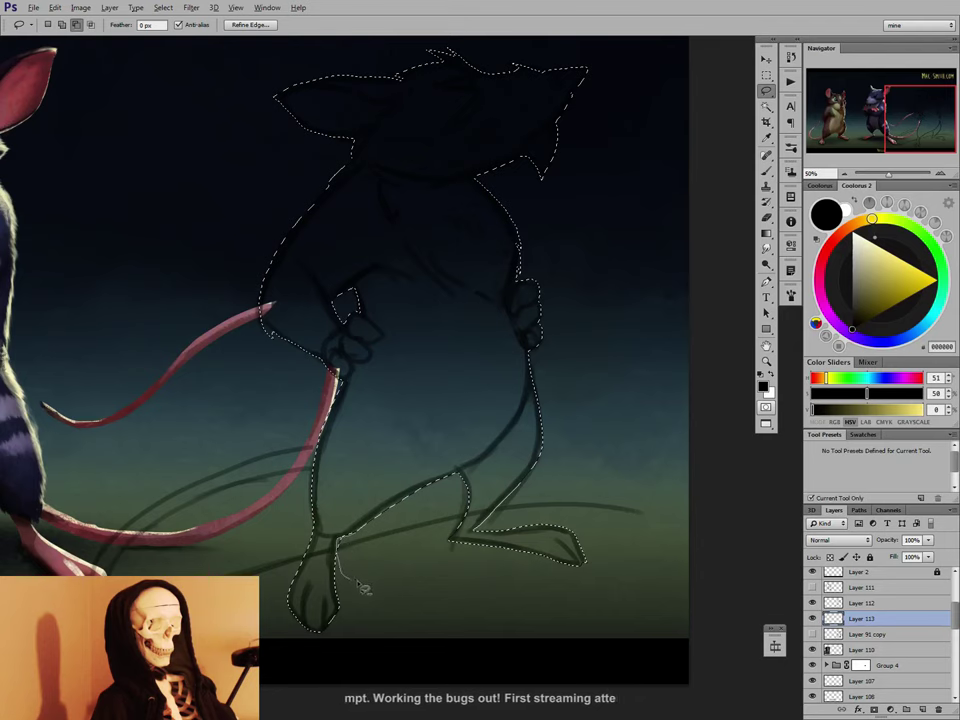
pyautogui.moveTo(357, 582)
pyautogui.mouseDown()
pyautogui.moveTo(373, 528)
pyautogui.moveTo(386, 543)
pyautogui.moveTo(647, 443)
pyautogui.mouseUp()
# Add the upper tail to the selection, from the rat's rump around the bend beside Kessel's foot.
pyautogui.press('space')
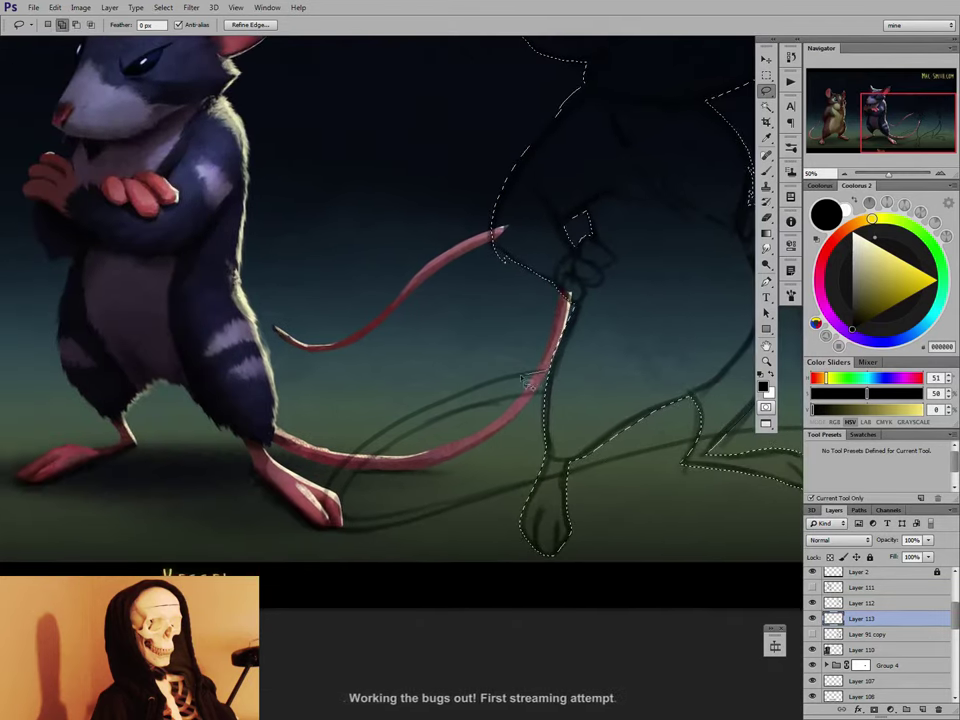
pyautogui.moveTo(545, 371); pyautogui.dragTo(425, 406)
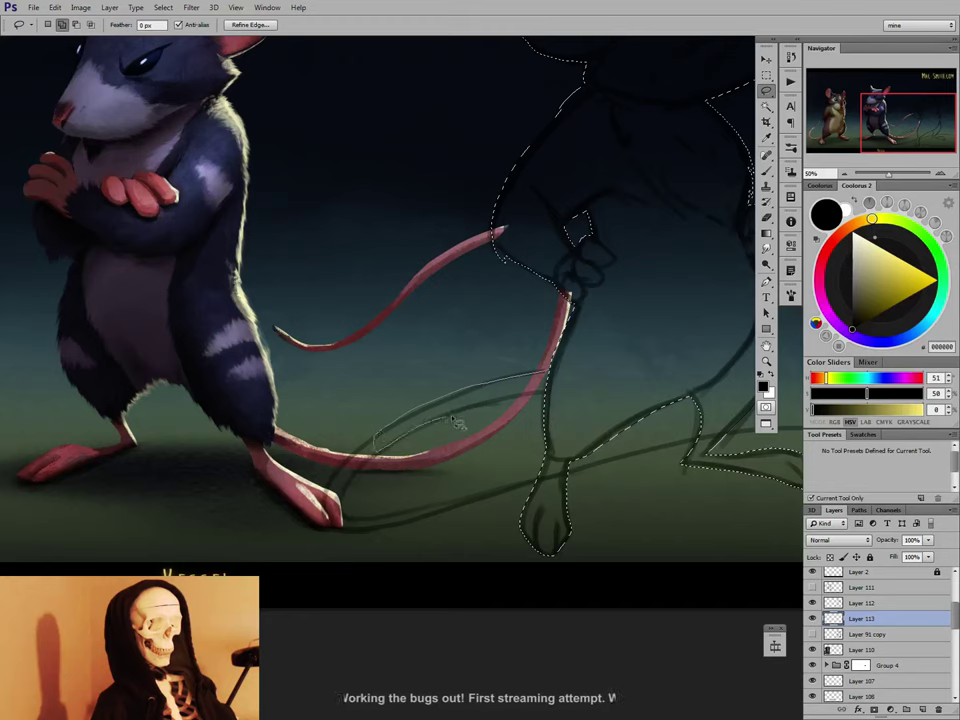
pyautogui.moveTo(563, 376); pyautogui.dragTo(549, 401)
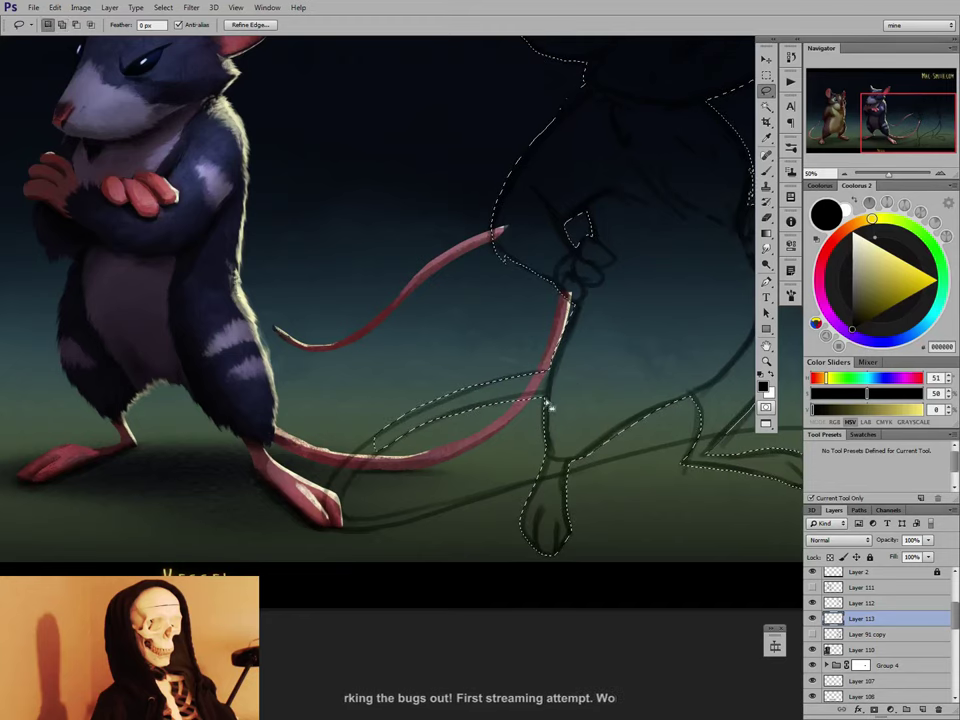
pyautogui.moveTo(452, 420)
pyautogui.mouseDown()
pyautogui.moveTo(474, 455)
pyautogui.moveTo(540, 394)
pyautogui.mouseUp()
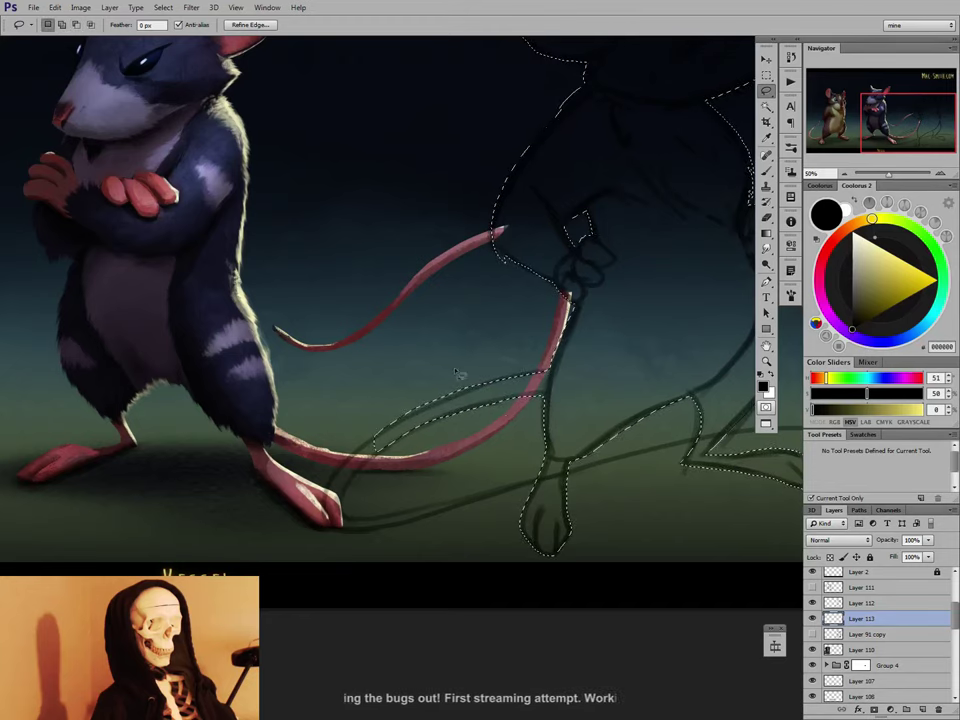
pyautogui.moveTo(401, 430); pyautogui.dragTo(340, 475)
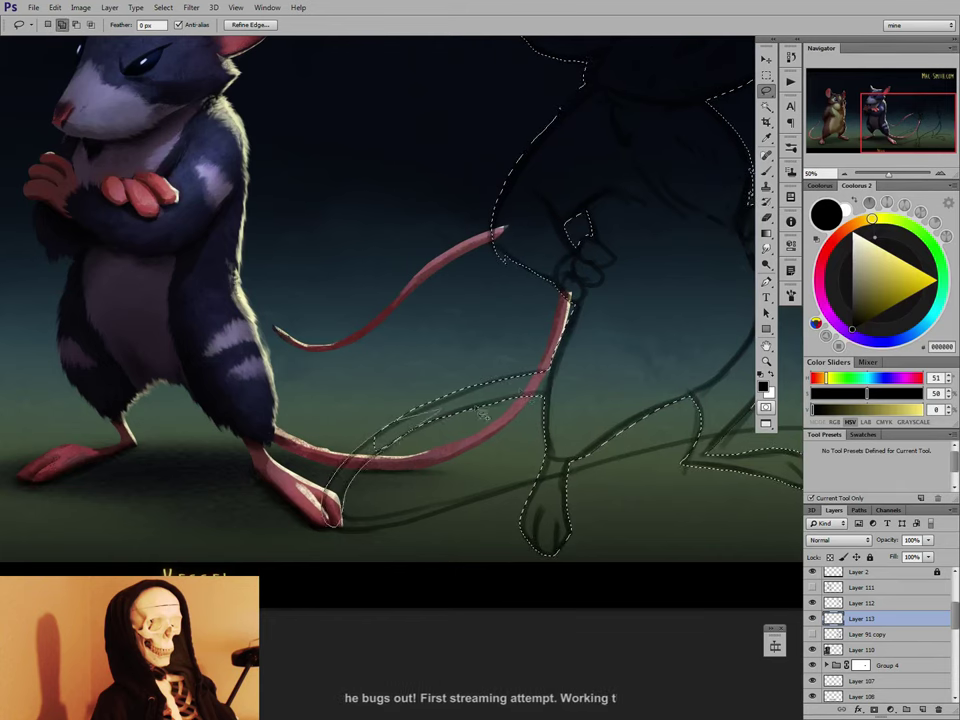
pyautogui.moveTo(482, 413)
pyautogui.mouseDown()
pyautogui.moveTo(435, 521)
pyautogui.moveTo(343, 514)
pyautogui.moveTo(378, 520)
pyautogui.moveTo(492, 490)
pyautogui.mouseUp()
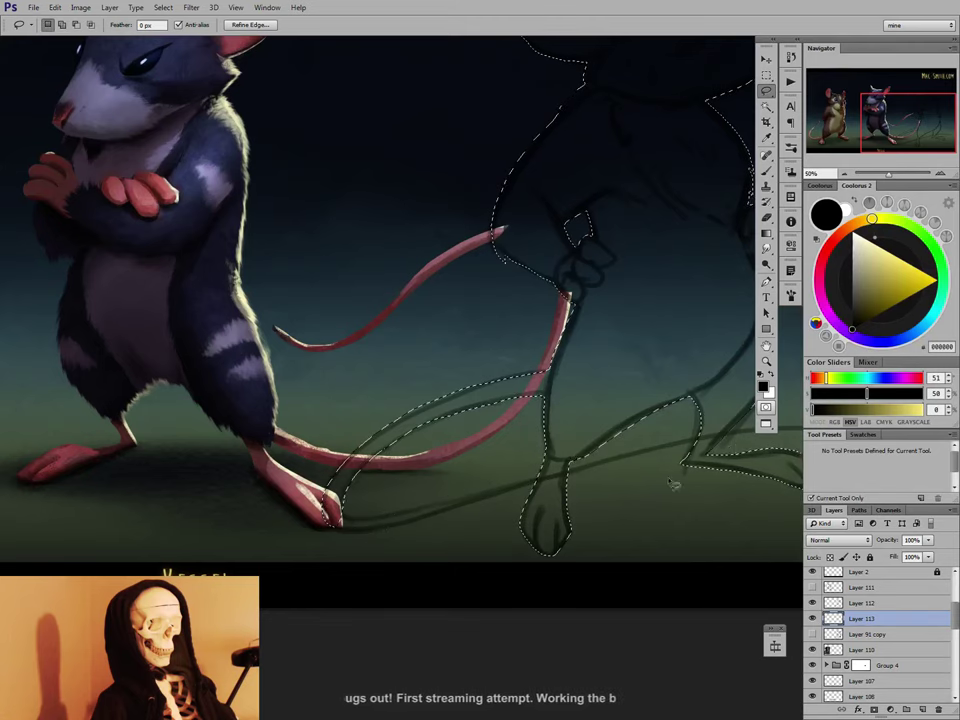
# Add the rest of the tail to the selection, running along the ground behind both legs to its tip.
pyautogui.moveTo(673, 484)
pyautogui.mouseDown()
pyautogui.moveTo(549, 429)
pyautogui.moveTo(495, 431)
pyautogui.mouseUp()
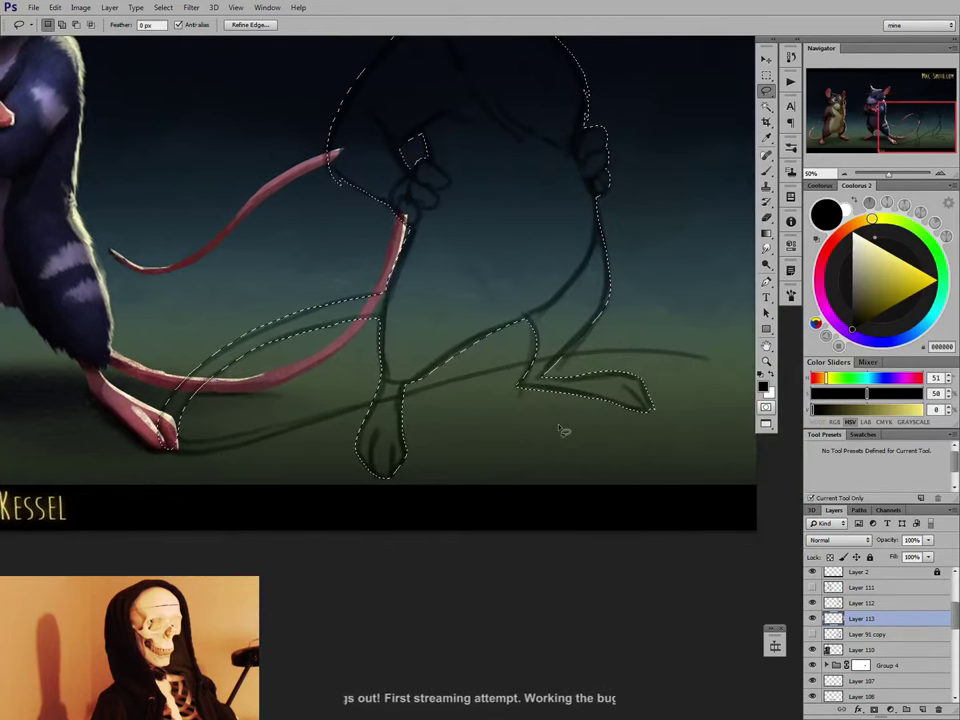
pyautogui.moveTo(180, 442)
pyautogui.mouseDown()
pyautogui.moveTo(257, 437)
pyautogui.moveTo(357, 410)
pyautogui.moveTo(233, 446)
pyautogui.moveTo(172, 450)
pyautogui.mouseUp()
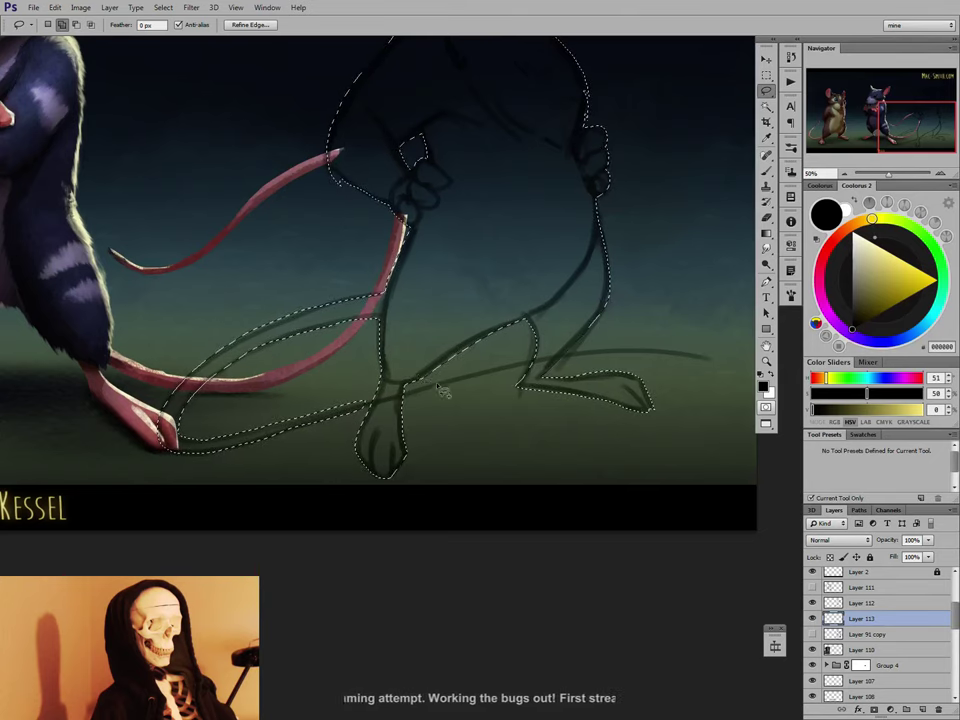
pyautogui.moveTo(383, 407)
pyautogui.mouseDown()
pyautogui.moveTo(624, 355)
pyautogui.moveTo(745, 353)
pyautogui.moveTo(527, 375)
pyautogui.moveTo(354, 416)
pyautogui.moveTo(366, 408)
pyautogui.mouseUp()
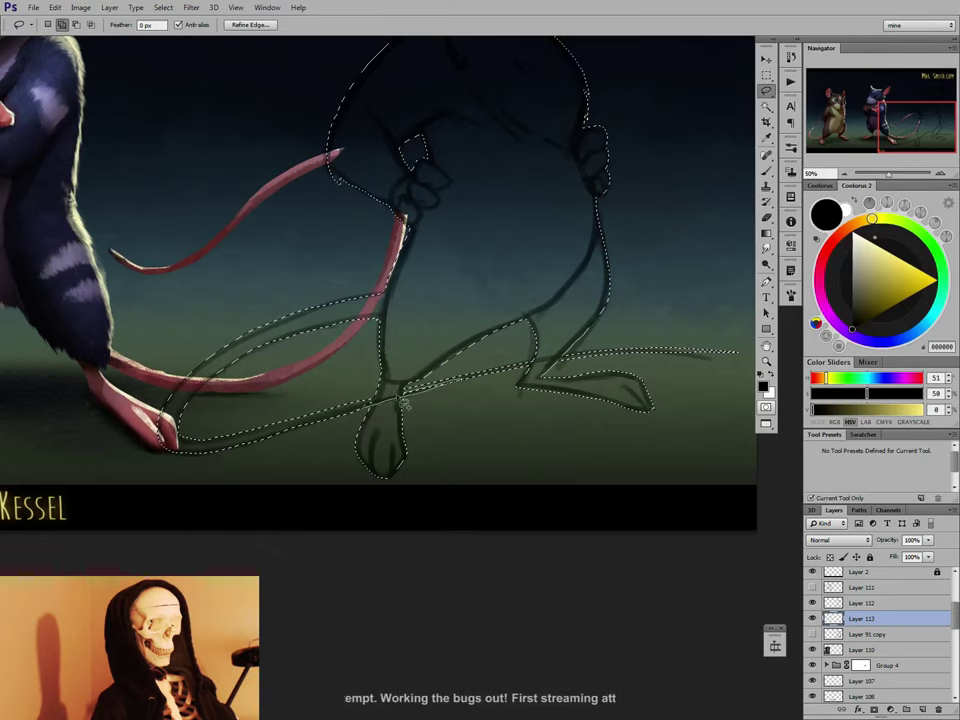
pyautogui.moveTo(400, 399)
pyautogui.mouseDown()
pyautogui.moveTo(368, 410)
pyautogui.moveTo(388, 404)
pyautogui.mouseUp()
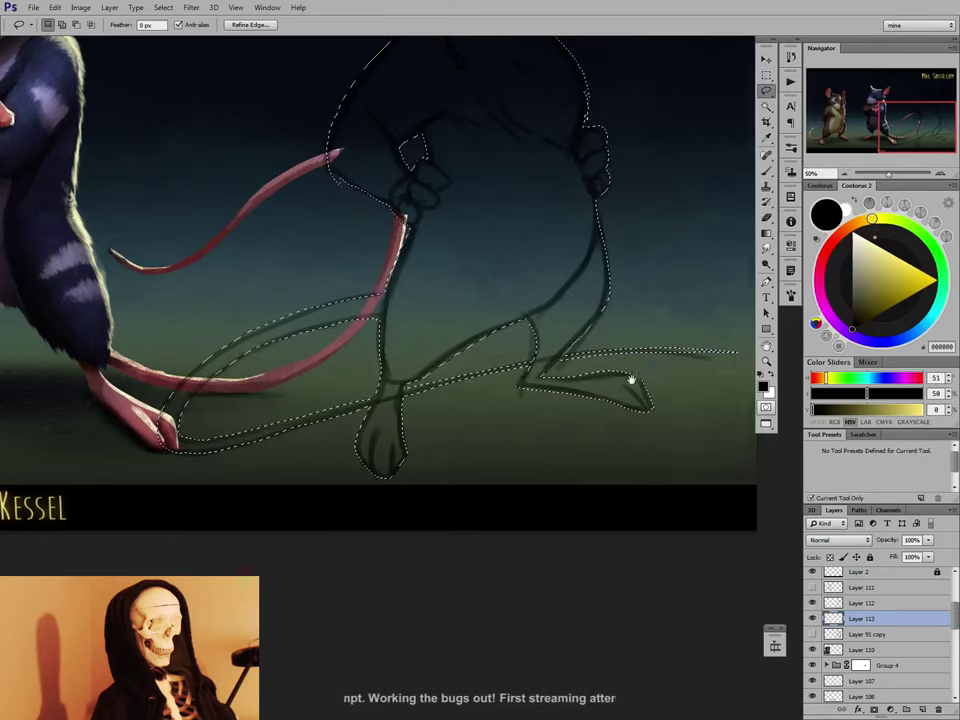
# Set the foreground colour to the dark muted blue 333251 for the rat's base.
pyautogui.moveTo(631, 379)
pyautogui.mouseDown()
pyautogui.moveTo(555, 439)
pyautogui.moveTo(579, 482)
pyautogui.moveTo(572, 501)
pyautogui.mouseUp()
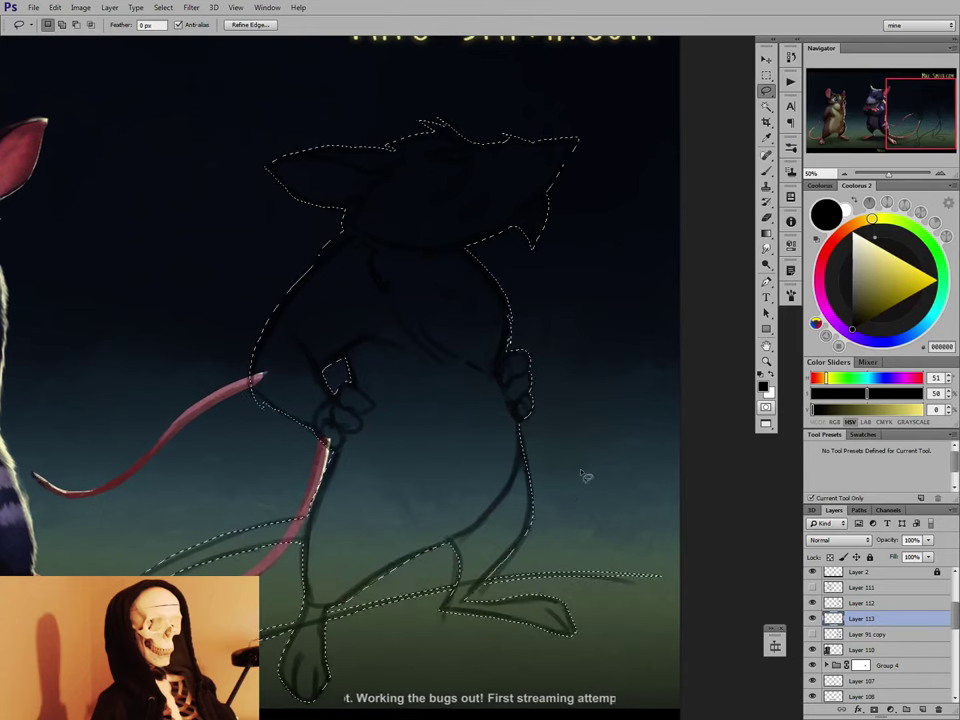
pyautogui.click(844, 173)
pyautogui.click(844, 173)
pyautogui.moveTo(653, 485); pyautogui.dragTo(477, 489)
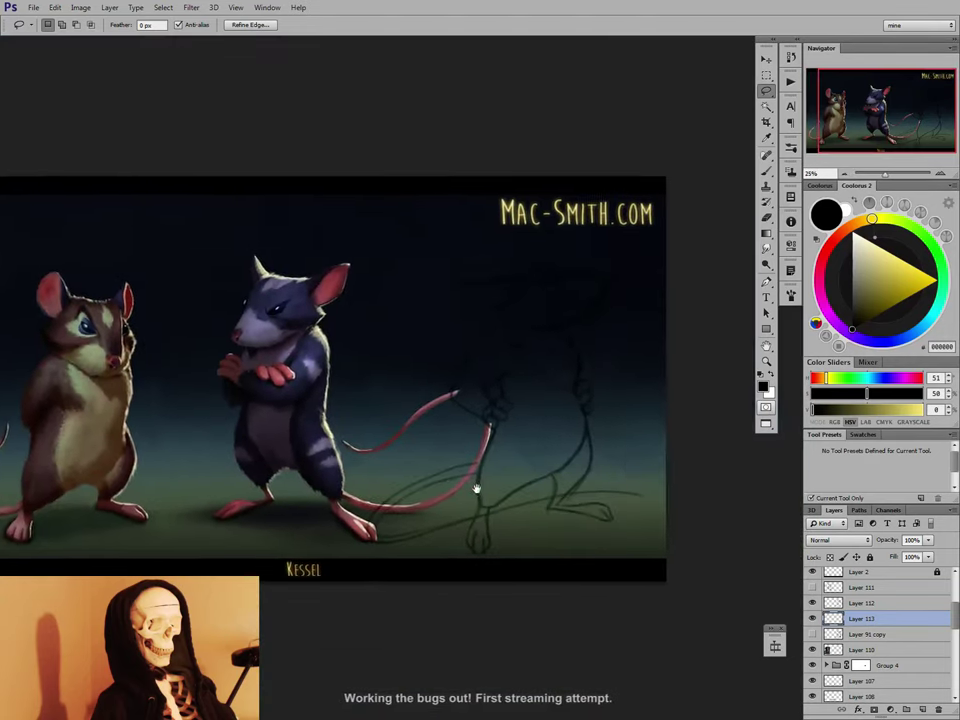
pyautogui.click(887, 291)
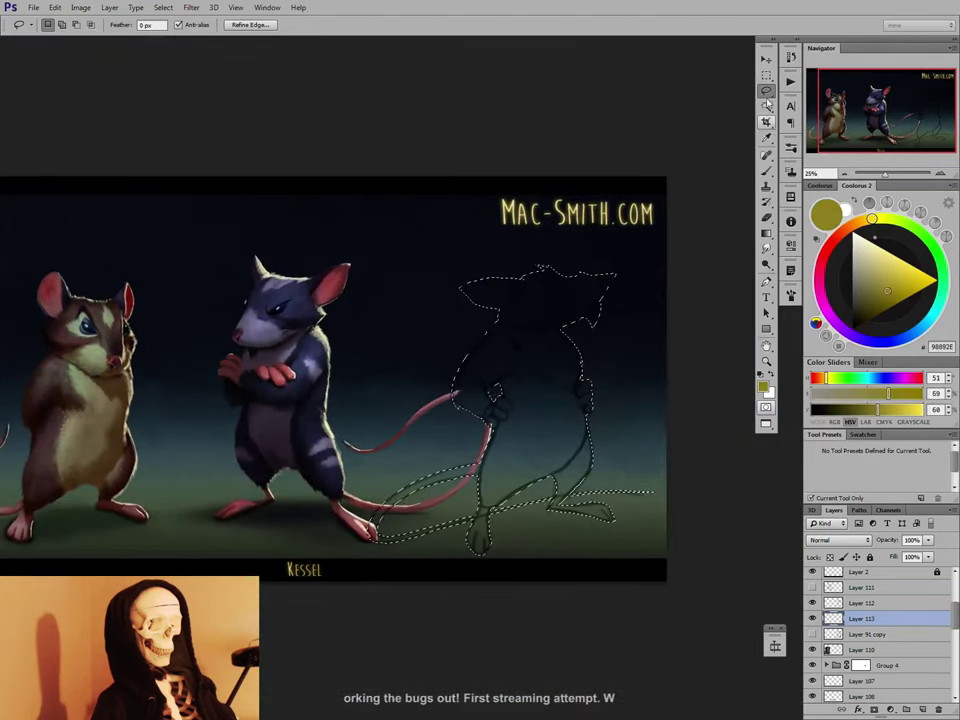
pyautogui.press('m')
pyautogui.rightClick(541, 357)
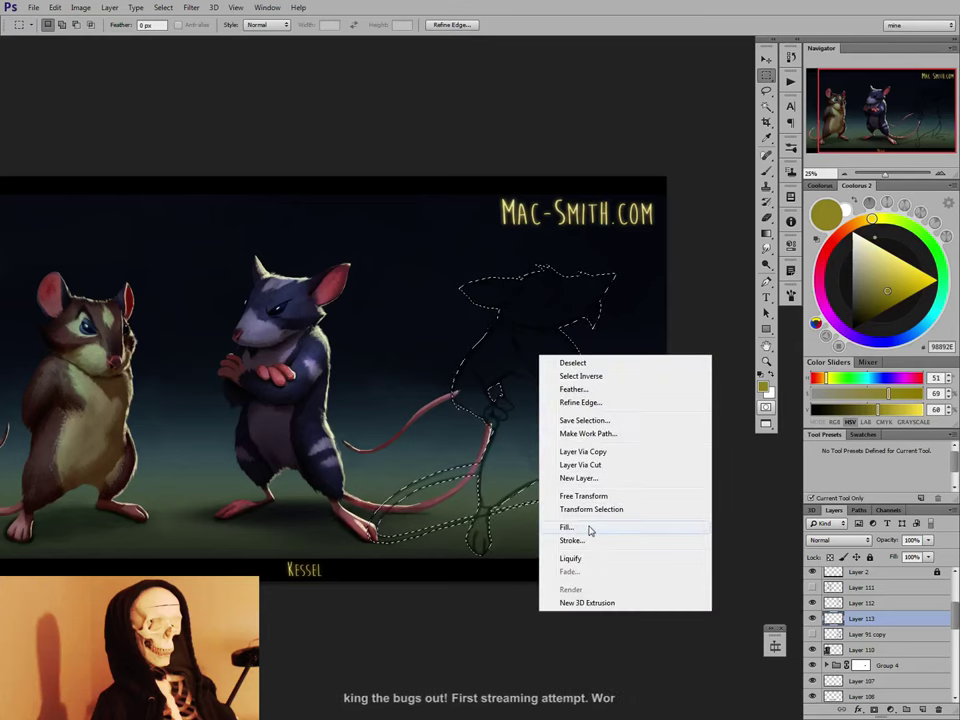
pyautogui.click(896, 346)
pyautogui.moveTo(898, 343); pyautogui.dragTo(879, 342)
pyautogui.click(861, 313)
pyautogui.click(866, 300)
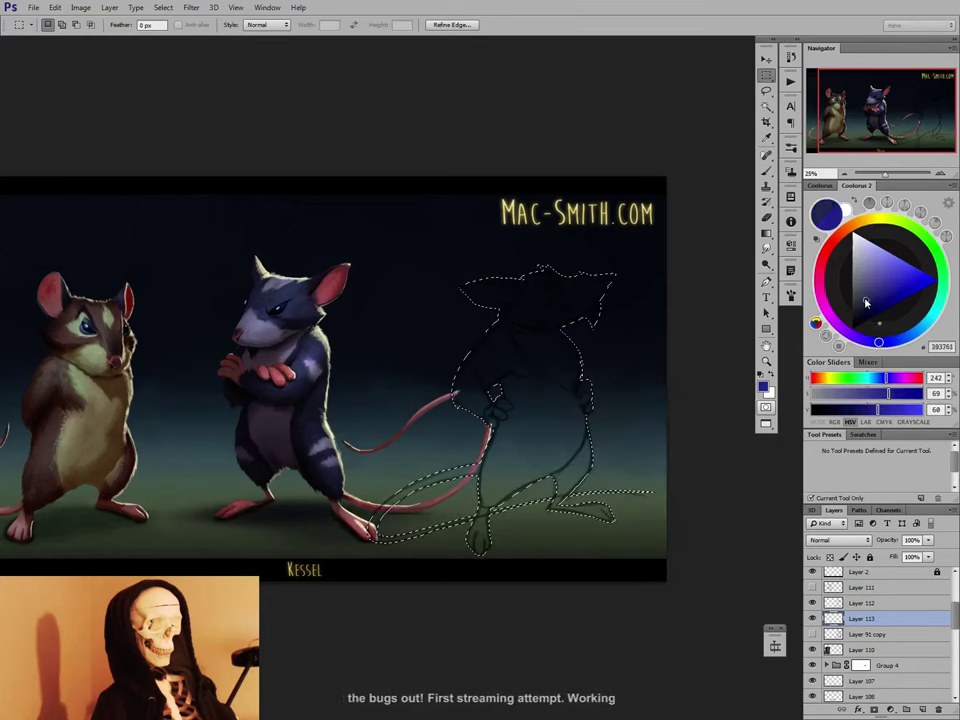
pyautogui.press('b')
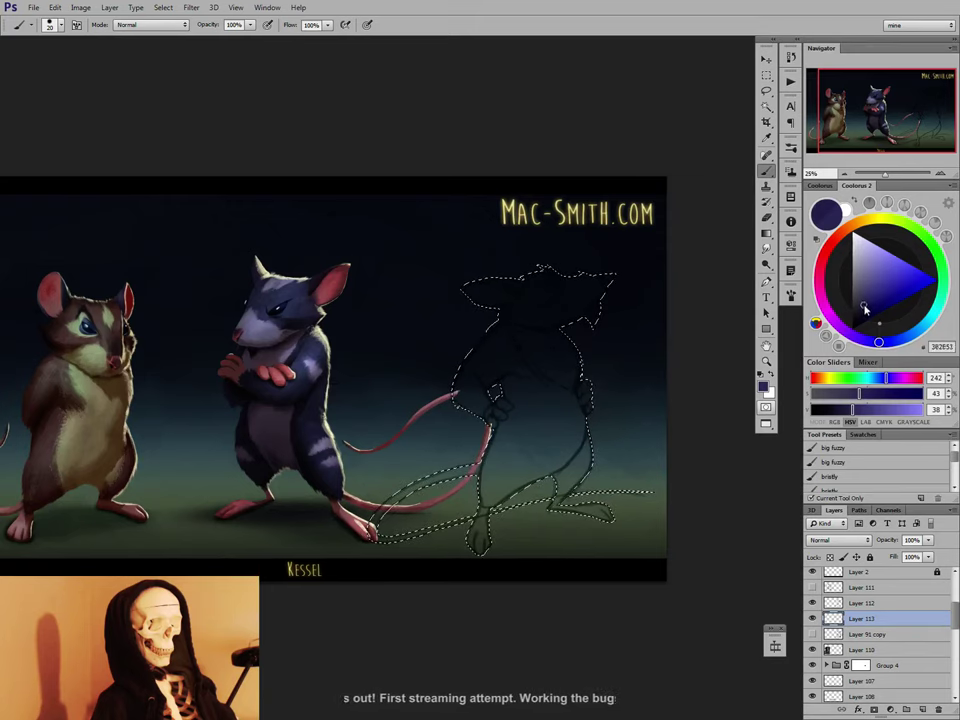
pyautogui.moveTo(866, 310); pyautogui.dragTo(869, 292)
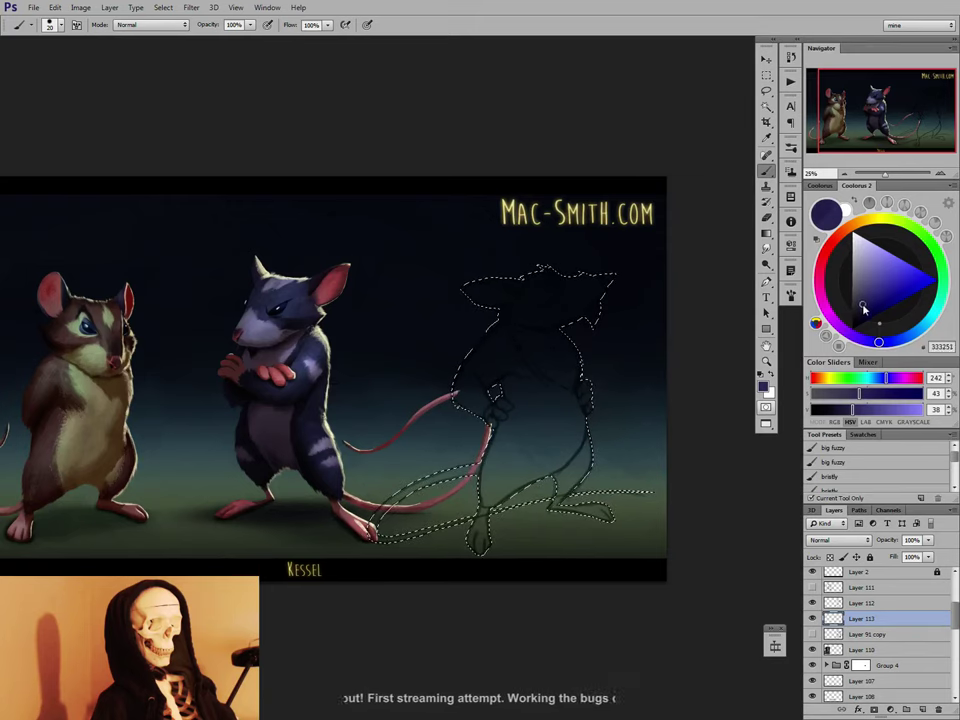
# Fill the selected rat silhouette with the foreground colour in Normal mode at 100% opacity.
pyautogui.press('m')
pyautogui.rightClick(571, 347)
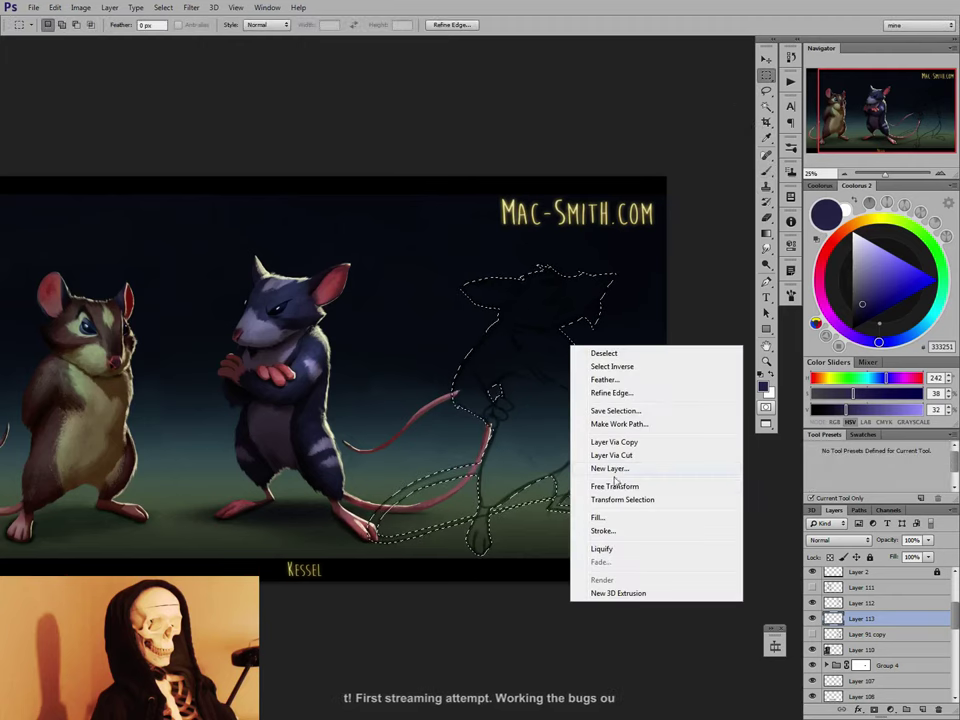
pyautogui.click(613, 486)
pyautogui.click(409, 273)
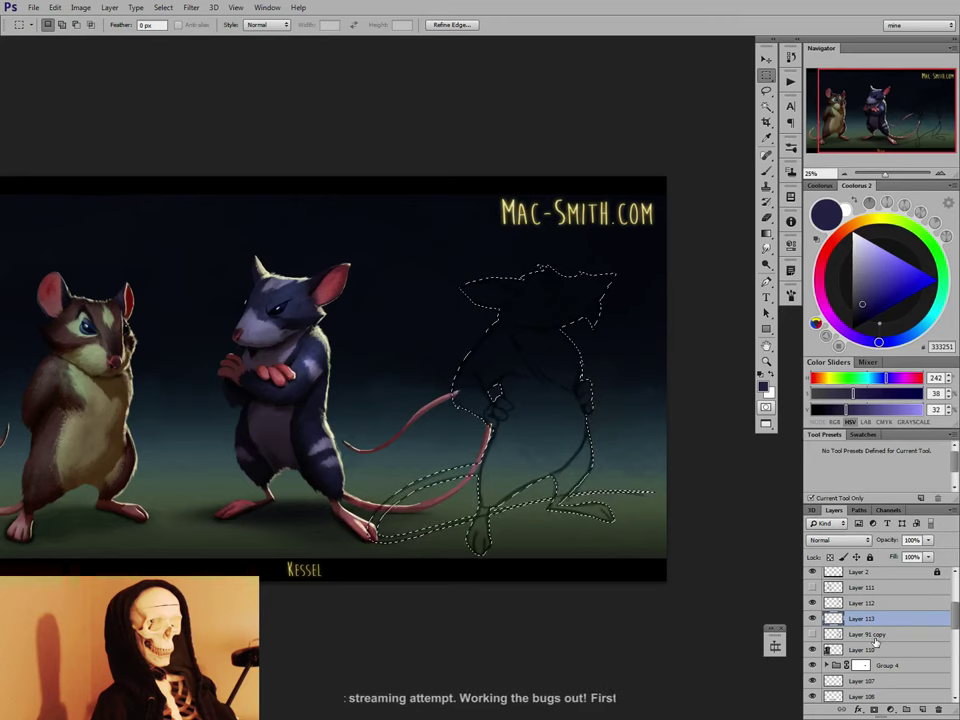
pyautogui.rightClick(561, 421)
pyautogui.click(605, 590)
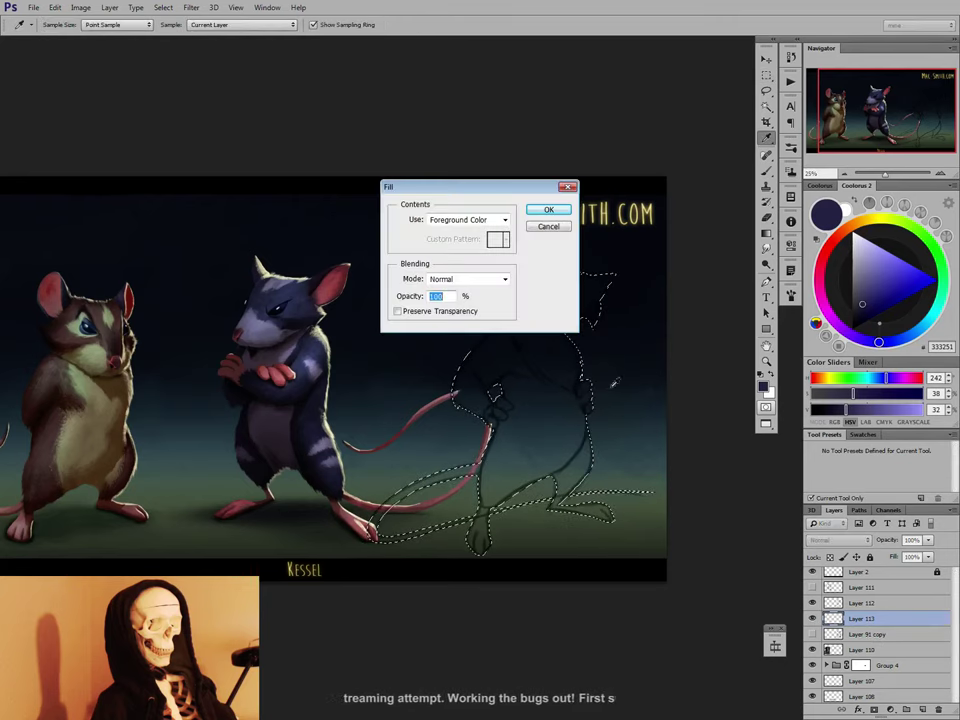
pyautogui.click(555, 211)
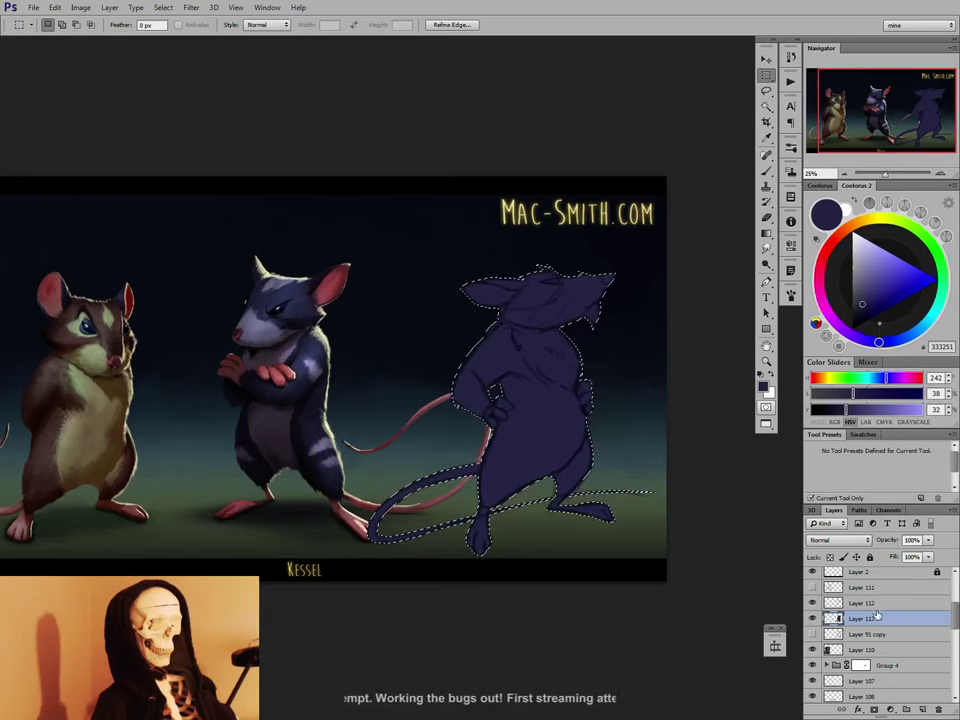
# Add a new layer above the silhouette and clip both it and the line-drawing layer to the silhouette layer.
pyautogui.click(922, 709)
pyautogui.keyDown('shift'); pyautogui.click(876, 604); pyautogui.keyUp('shift')
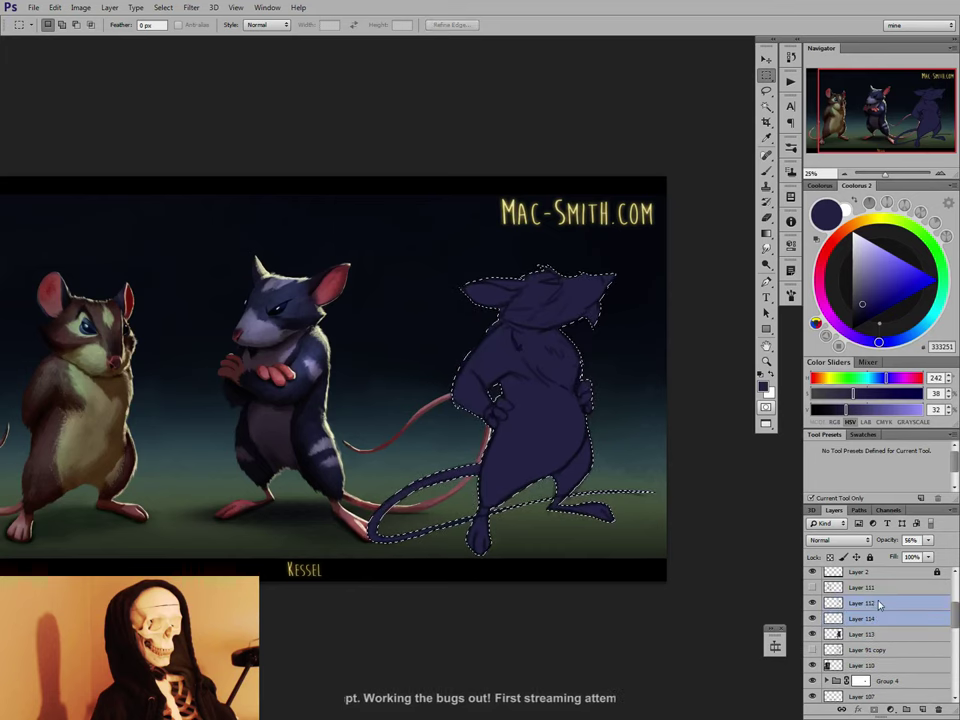
pyautogui.rightClick(877, 603)
pyautogui.click(870, 291)
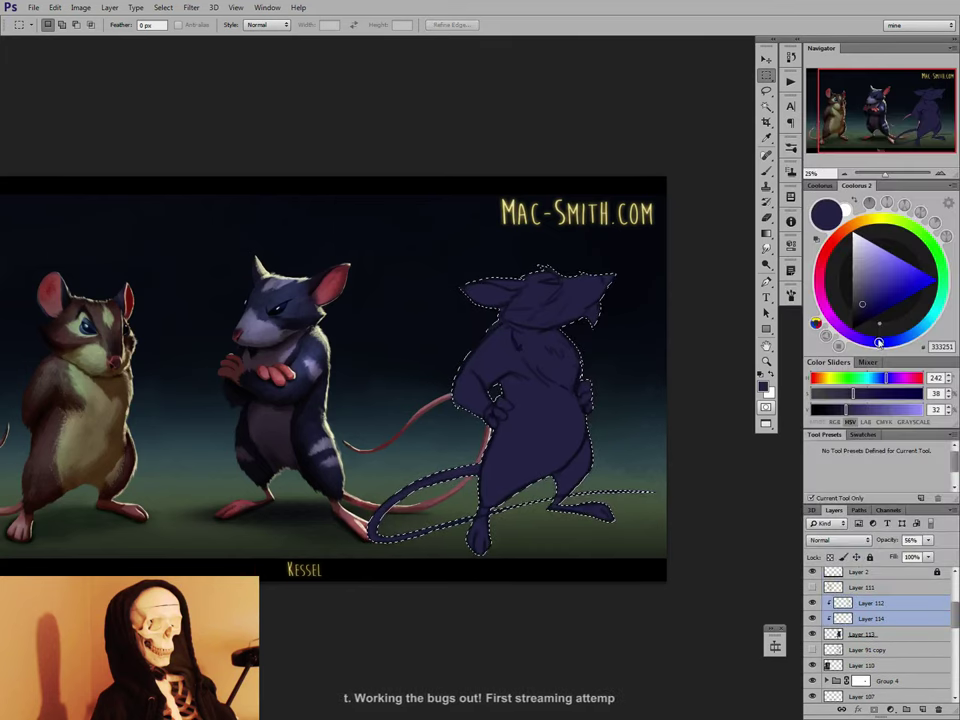
# Make the new clipped layer active, choose a textured brush and set the colour to a darker blue, about 242436.
pyautogui.click(886, 621)
pyautogui.rightClick(573, 440)
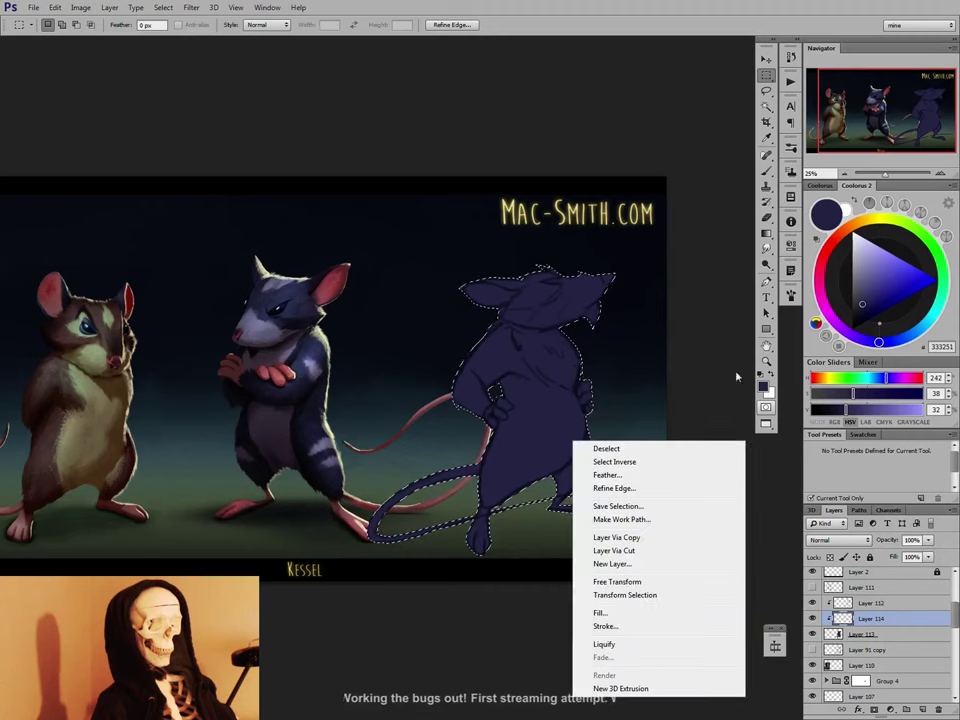
pyautogui.click(766, 172)
pyautogui.rightClick(569, 446)
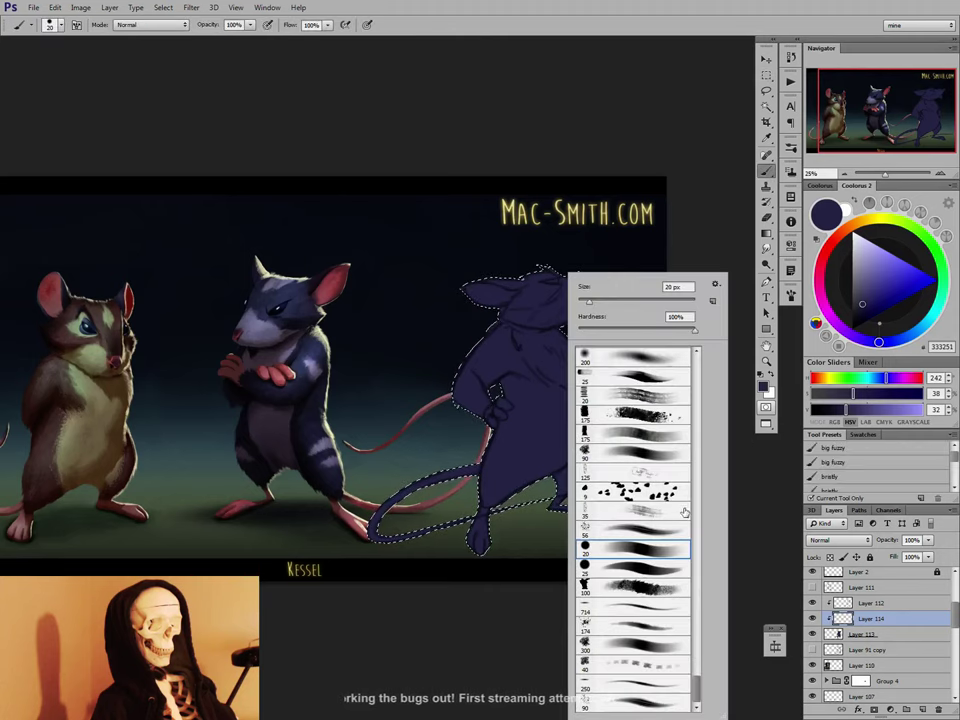
pyautogui.doubleClick(668, 631)
pyautogui.click(860, 316)
pyautogui.moveTo(859, 316); pyautogui.dragTo(858, 312)
# Enlarge the brush to 500 px and paint dark navy tones over the rat's silhouette, sampling colours from its body.
pyautogui.press(']')
pyautogui.press(']')
pyautogui.press(']')
pyautogui.press(']')
pyautogui.moveTo(503, 433)
pyautogui.mouseDown()
pyautogui.moveTo(512, 355)
pyautogui.moveTo(520, 440)
pyautogui.moveTo(540, 445)
pyautogui.moveTo(558, 408)
pyautogui.mouseUp()
pyautogui.press(']')
pyautogui.press(']')
pyautogui.press(']')
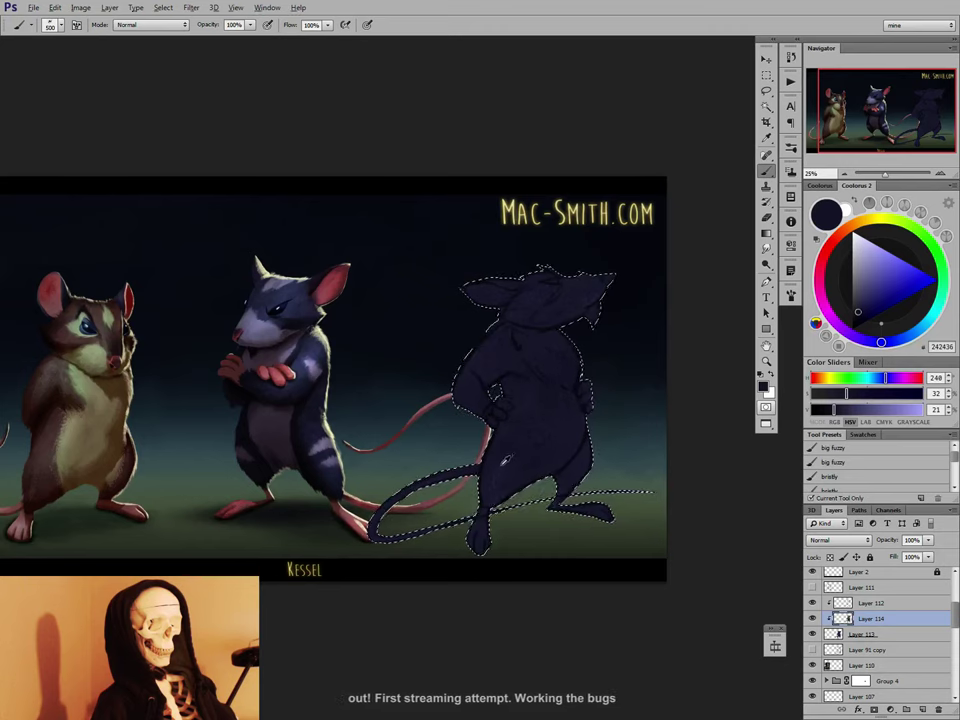
pyautogui.keyDown('alt'); pyautogui.click(505, 461); pyautogui.keyUp('alt')
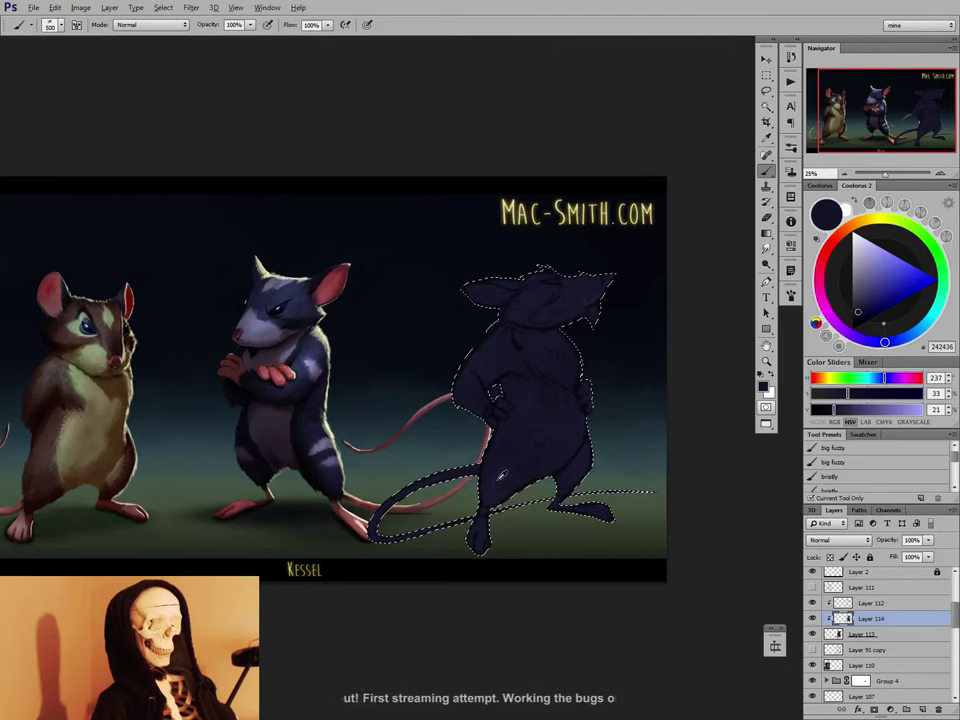
pyautogui.keyDown('alt'); pyautogui.click(495, 479); pyautogui.keyUp('alt')
pyautogui.keyDown('alt'); pyautogui.click(495, 479); pyautogui.keyUp('alt')
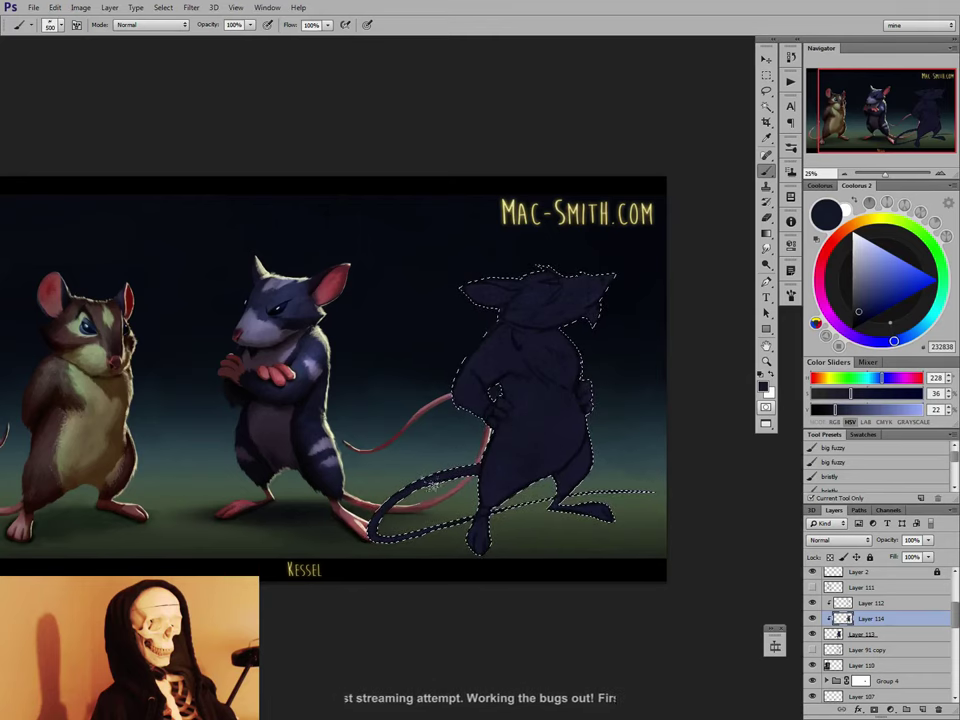
# Drop the silhouette selection, add a clipped layer above Layer 114, and lasso both hands of the dark unfinished rat.
pyautogui.hotkey('ctrl', 'd')
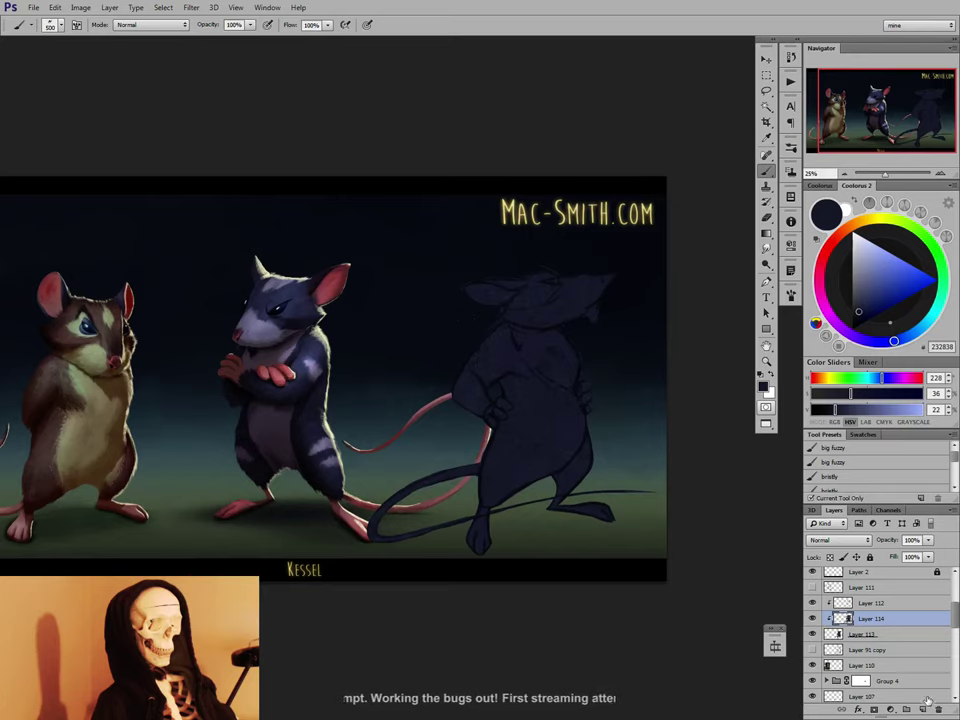
pyautogui.click(922, 709)
pyautogui.press('l')
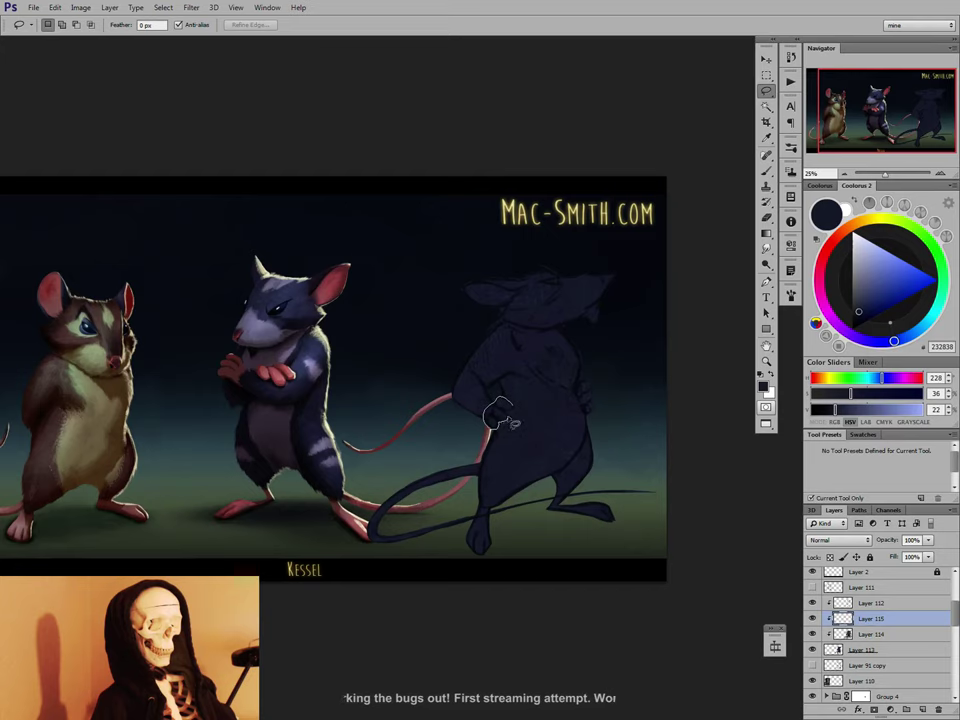
pyautogui.moveTo(517, 411); pyautogui.dragTo(519, 409)
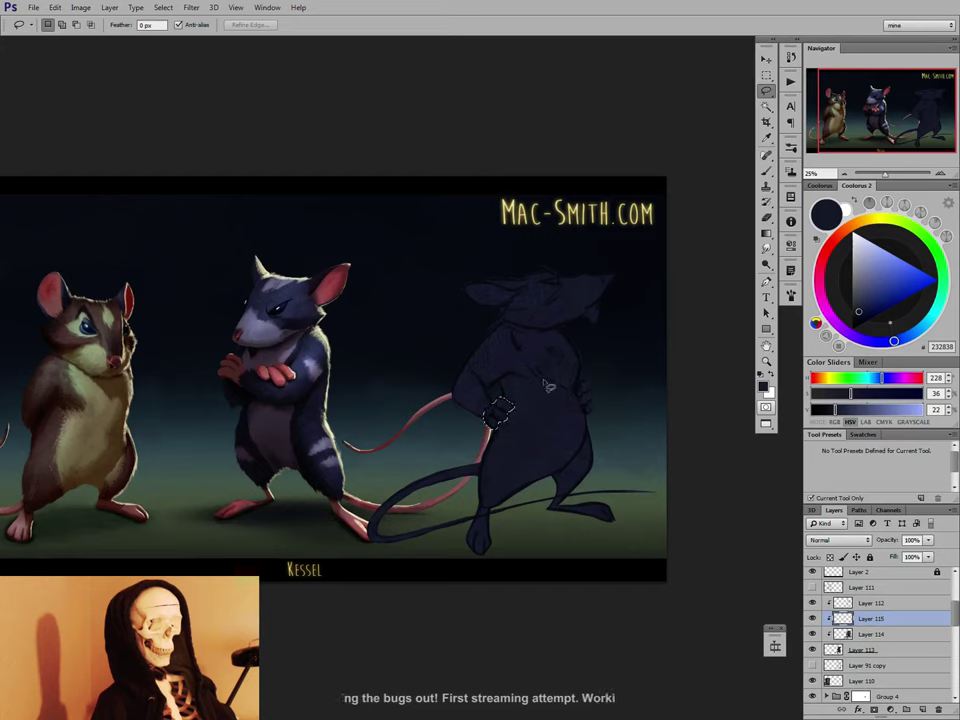
pyautogui.press('shift')
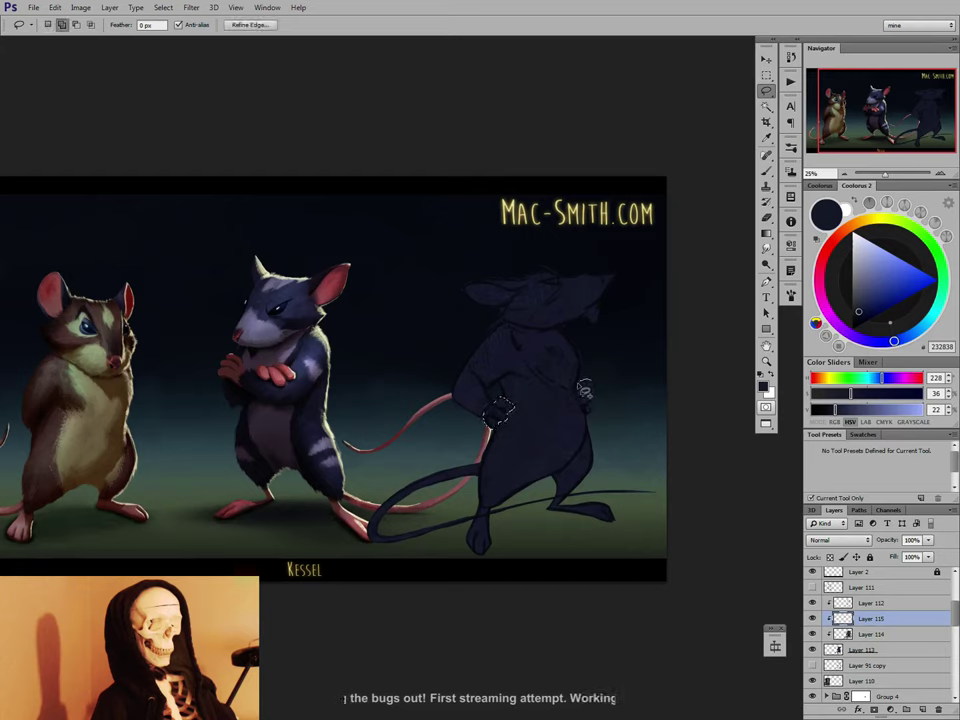
pyautogui.moveTo(592, 390); pyautogui.dragTo(586, 405)
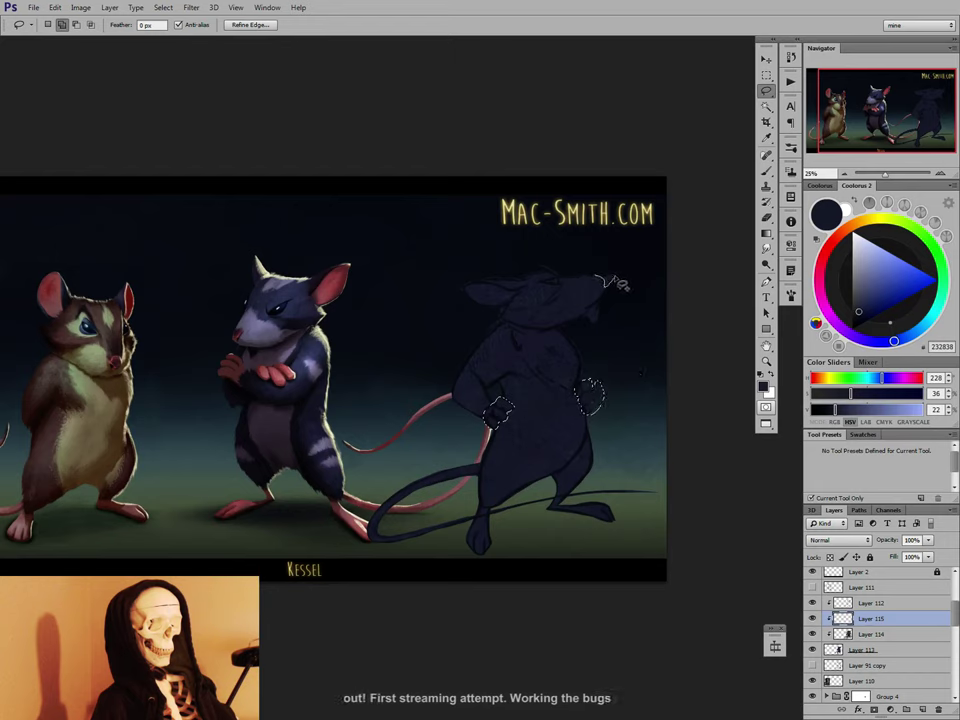
# Extend the lasso selection with the dark rat's nose, ear, both feet and the full length of its tail.
pyautogui.moveTo(605, 280)
pyautogui.mouseDown()
pyautogui.moveTo(614, 265)
pyautogui.moveTo(630, 272)
pyautogui.moveTo(621, 286)
pyautogui.moveTo(604, 274)
pyautogui.mouseUp()
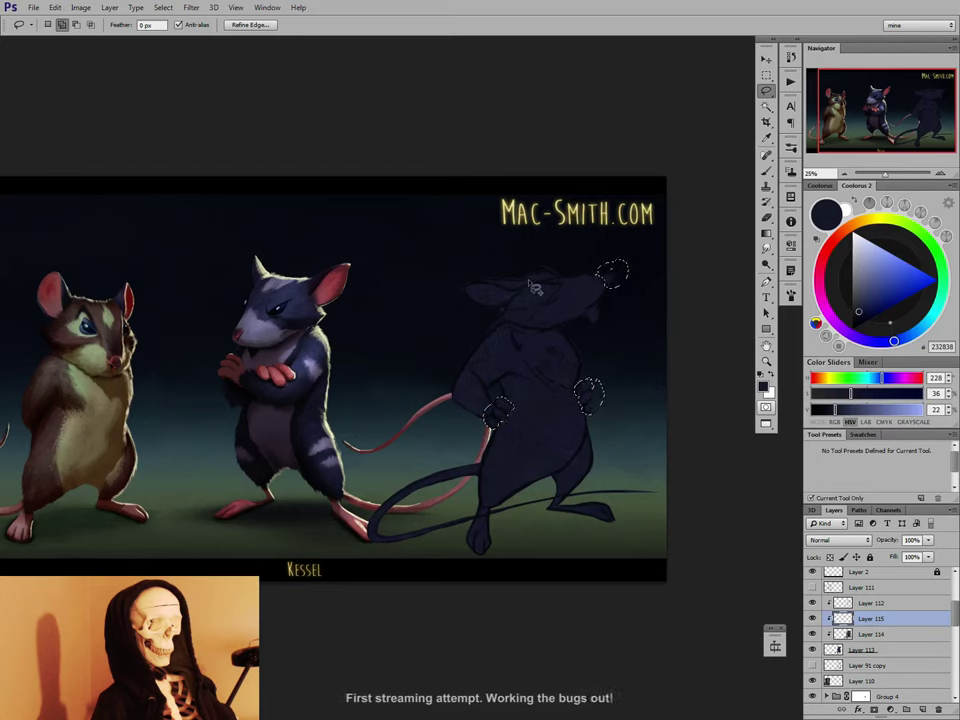
pyautogui.moveTo(520, 278)
pyautogui.mouseDown()
pyautogui.moveTo(507, 319)
pyautogui.moveTo(455, 312)
pyautogui.moveTo(525, 266)
pyautogui.mouseUp()
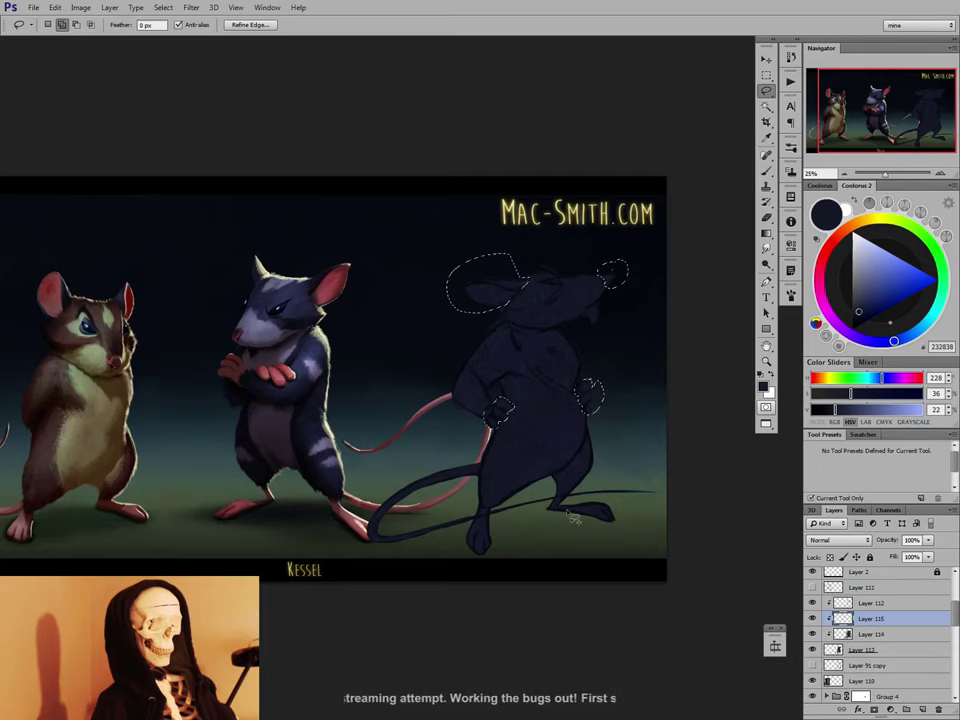
pyautogui.moveTo(554, 515)
pyautogui.mouseDown()
pyautogui.moveTo(629, 538)
pyautogui.moveTo(615, 500)
pyautogui.moveTo(556, 512)
pyautogui.mouseUp()
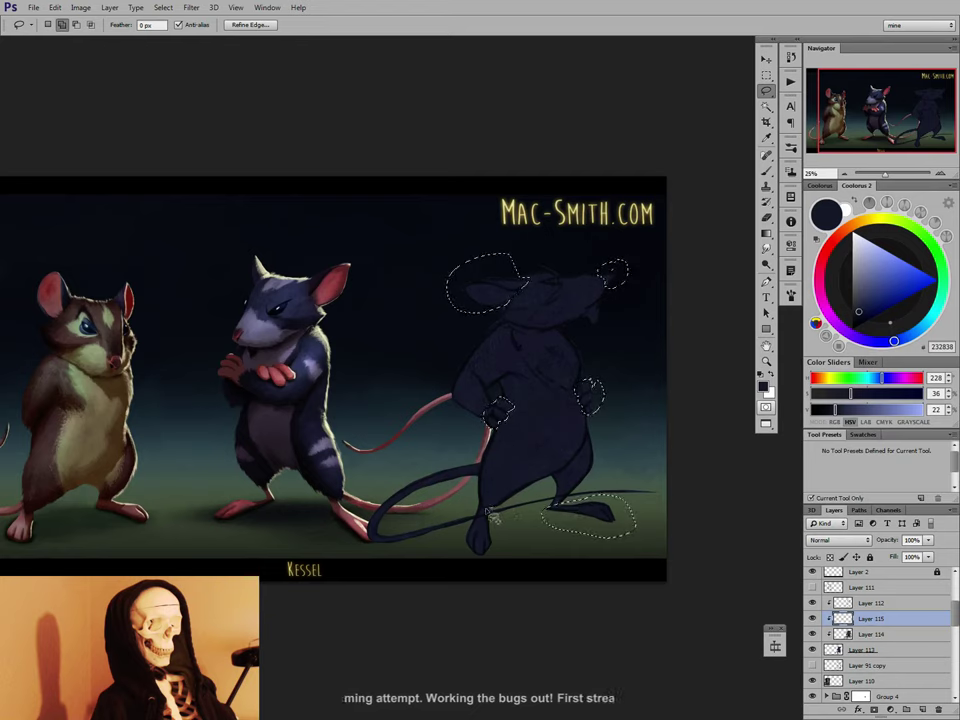
pyautogui.moveTo(486, 510)
pyautogui.mouseDown()
pyautogui.moveTo(459, 564)
pyautogui.moveTo(502, 534)
pyautogui.moveTo(490, 505)
pyautogui.mouseUp()
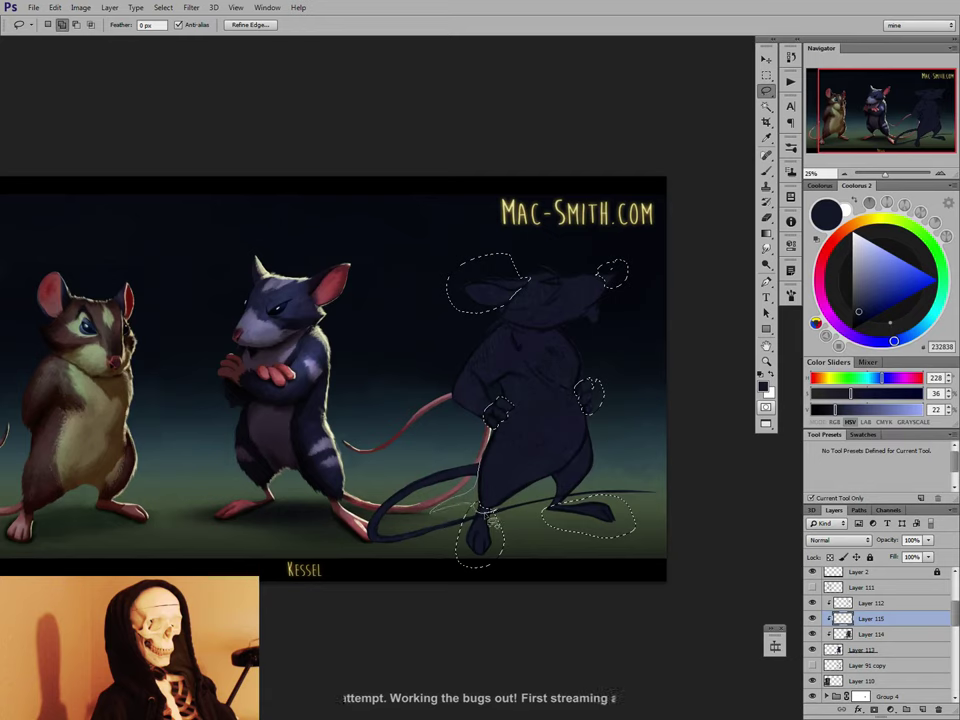
pyautogui.moveTo(487, 514)
pyautogui.mouseDown()
pyautogui.moveTo(419, 566)
pyautogui.moveTo(354, 545)
pyautogui.moveTo(476, 462)
pyautogui.mouseUp()
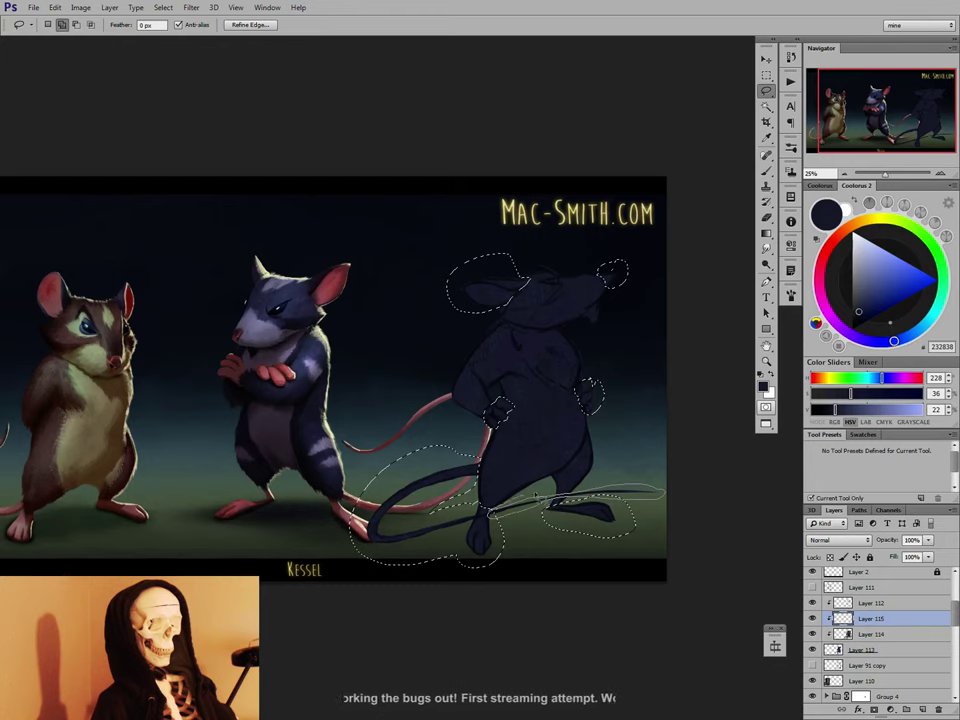
pyautogui.moveTo(536, 496); pyautogui.dragTo(557, 505)
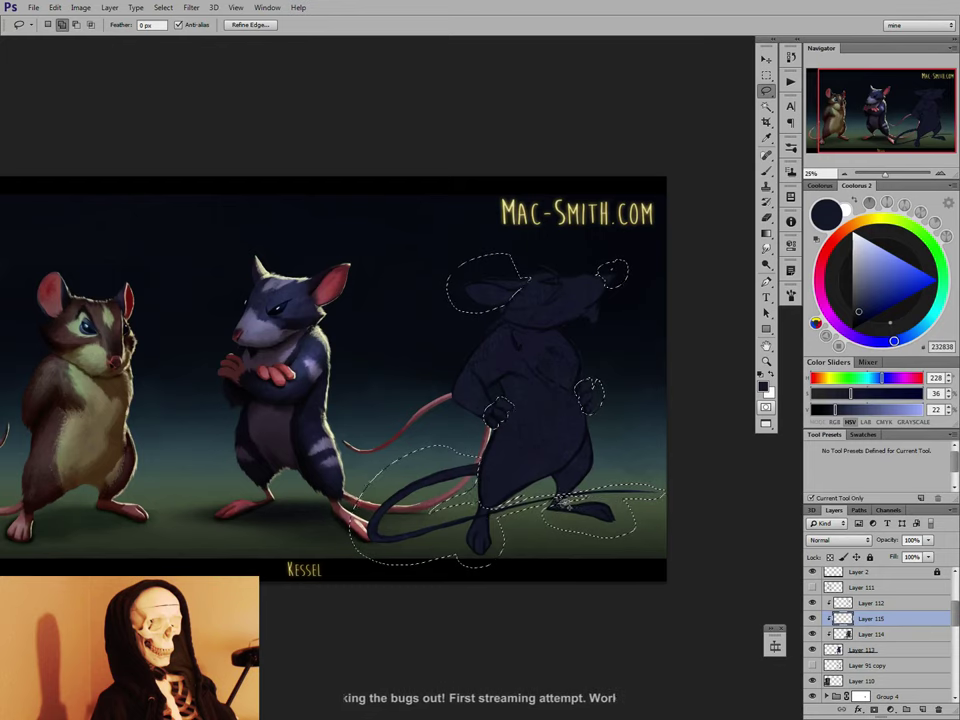
# Examine the lasso selection up close around the dark rat's tail, feet, hands and head.
pyautogui.click(939, 173)
pyautogui.click(939, 173)
pyautogui.moveTo(686, 563); pyautogui.dragTo(558, 421)
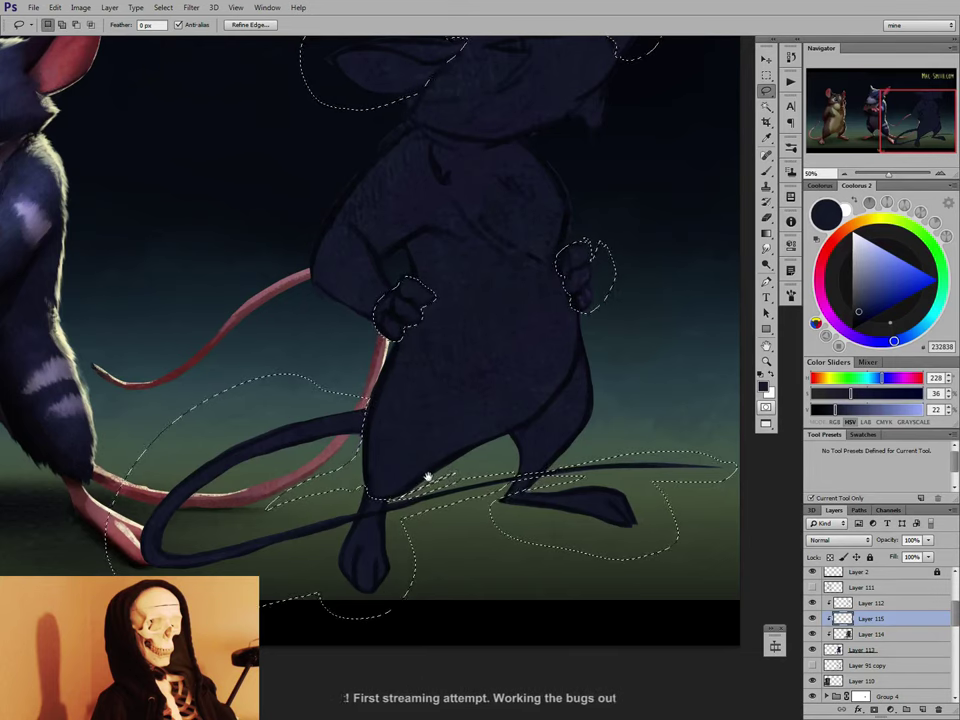
pyautogui.hotkey('ctrl', 'd')
pyautogui.moveTo(428, 476); pyautogui.dragTo(383, 606)
pyautogui.hotkey('ctrl', 'shift', 'd')
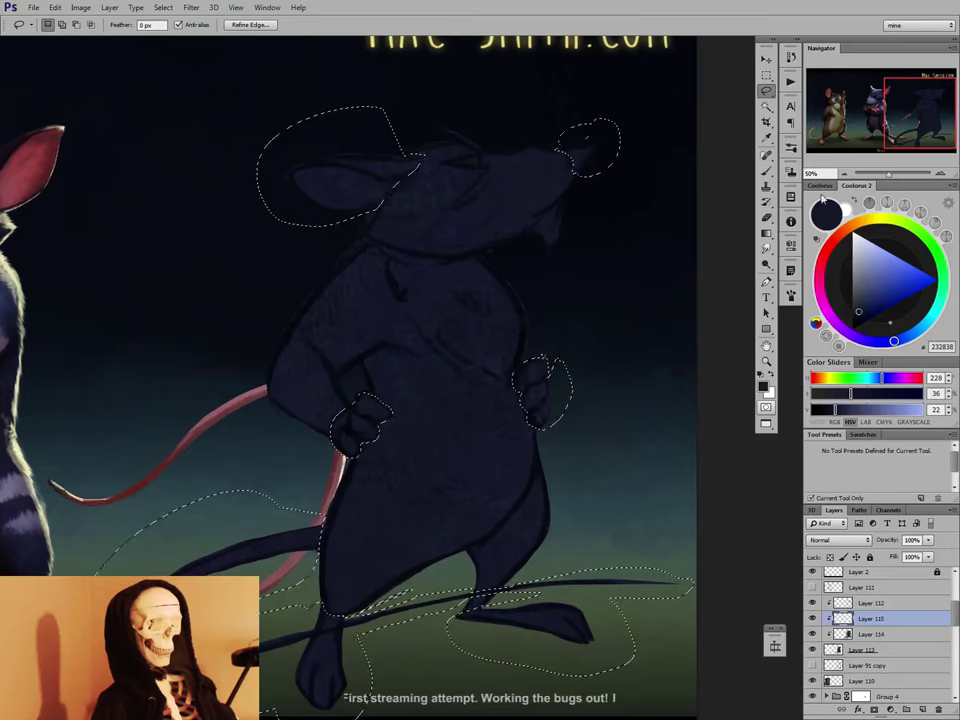
pyautogui.click(847, 173)
pyautogui.click(847, 173)
pyautogui.moveTo(630, 452); pyautogui.dragTo(393, 470)
# Set the Eyedropper to sample All Layers and pick the muted red from the middle rat's foot.
pyautogui.press('b')
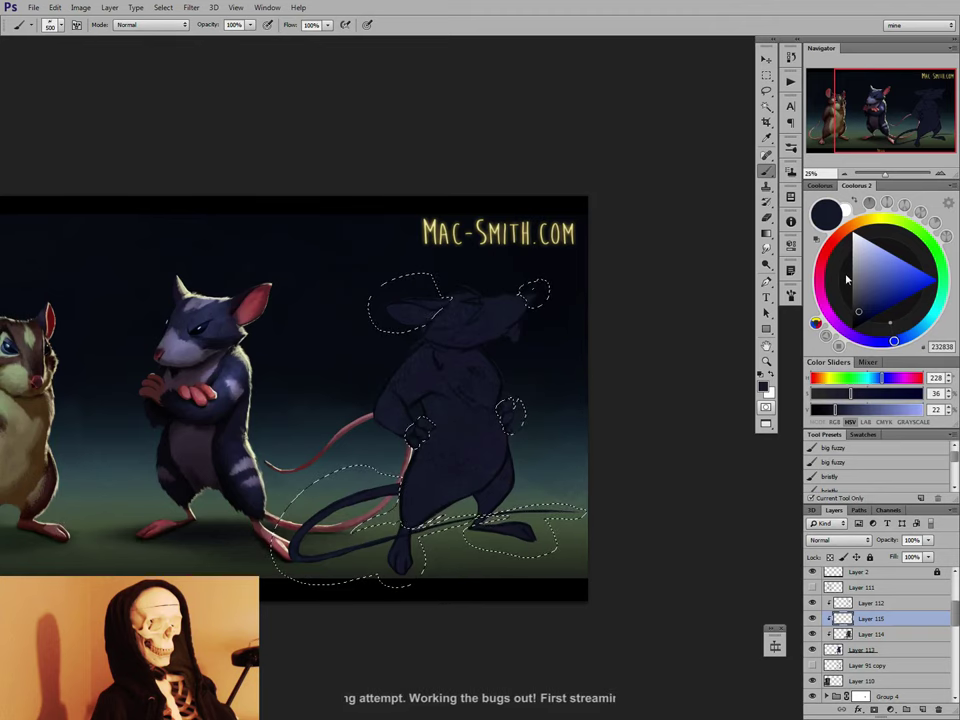
pyautogui.press('i')
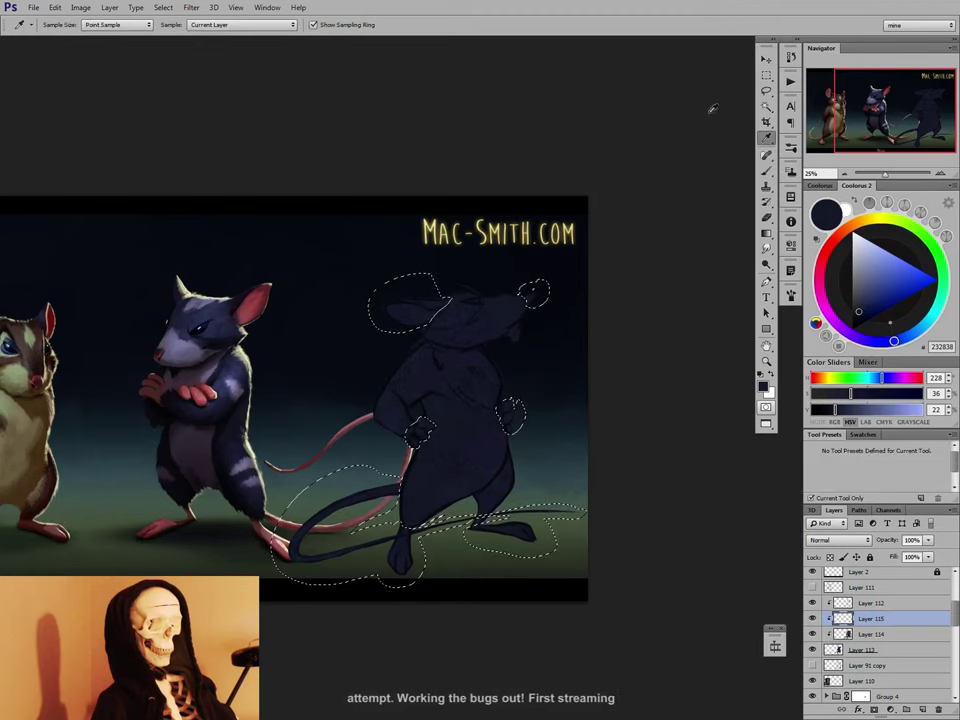
pyautogui.click(257, 31)
pyautogui.click(251, 55)
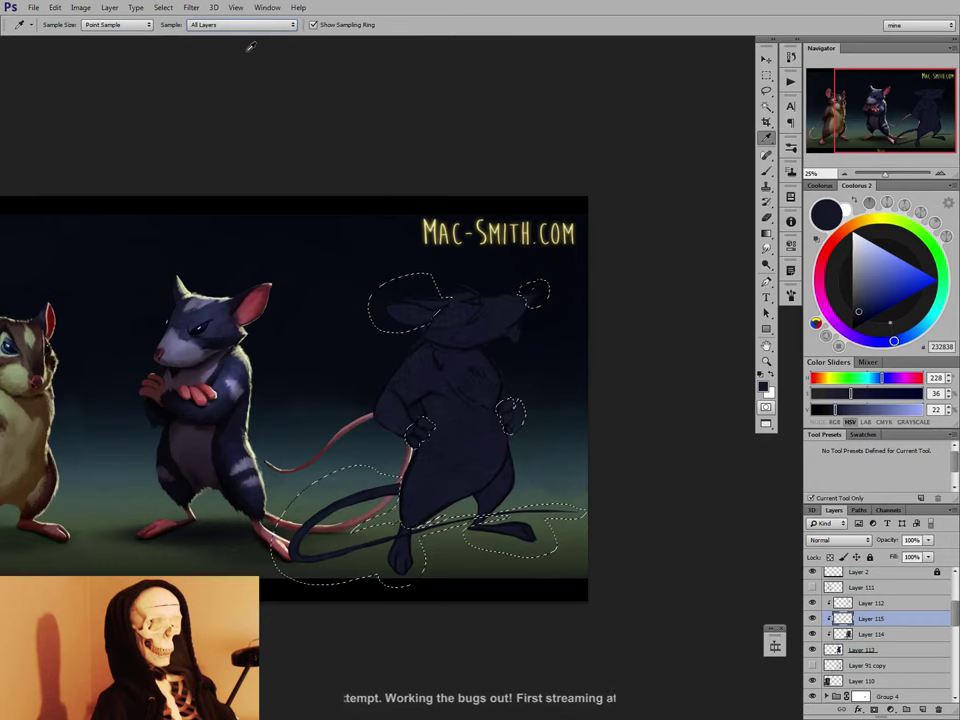
pyautogui.click(160, 516)
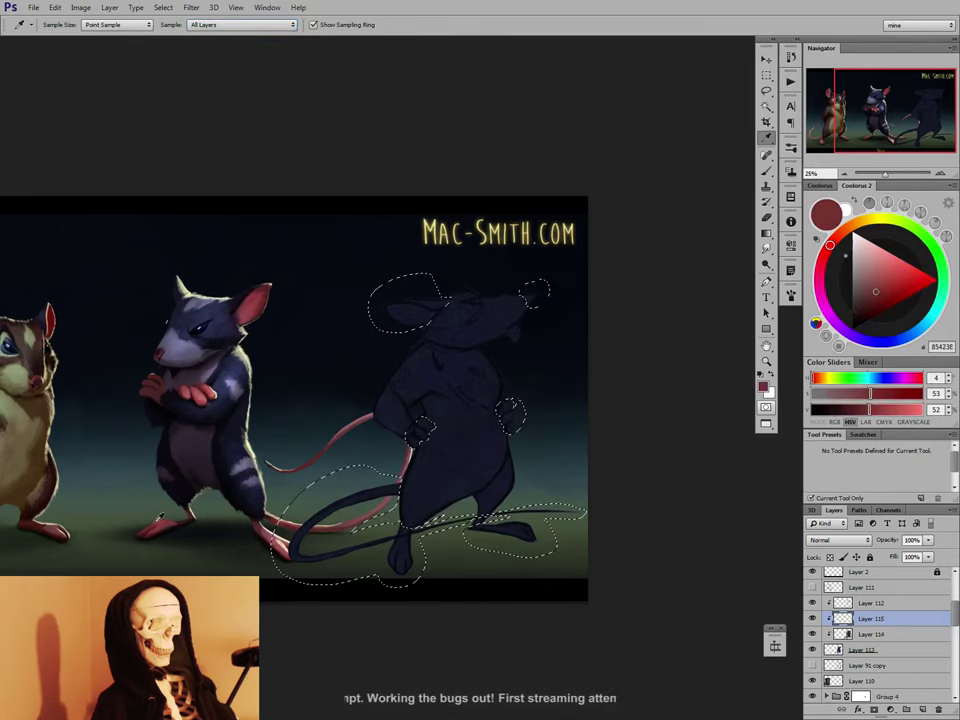
# Brush the selected ear, nose, hands, feet and tail with muted reds, starting from 784845 and brightening to 8E4944.
pyautogui.click(870, 294)
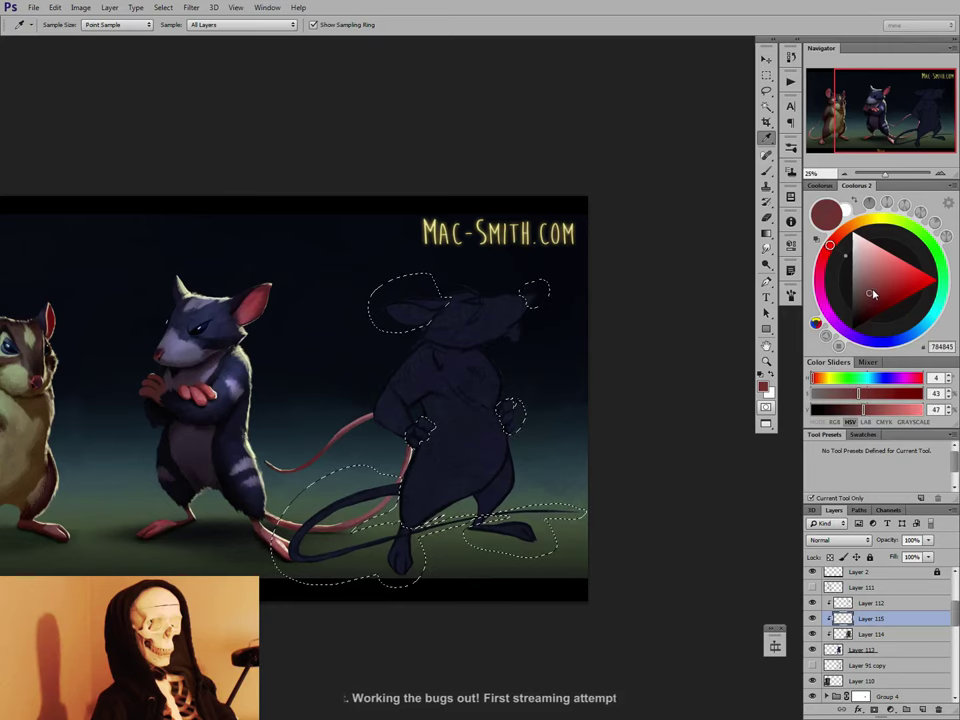
pyautogui.click(766, 172)
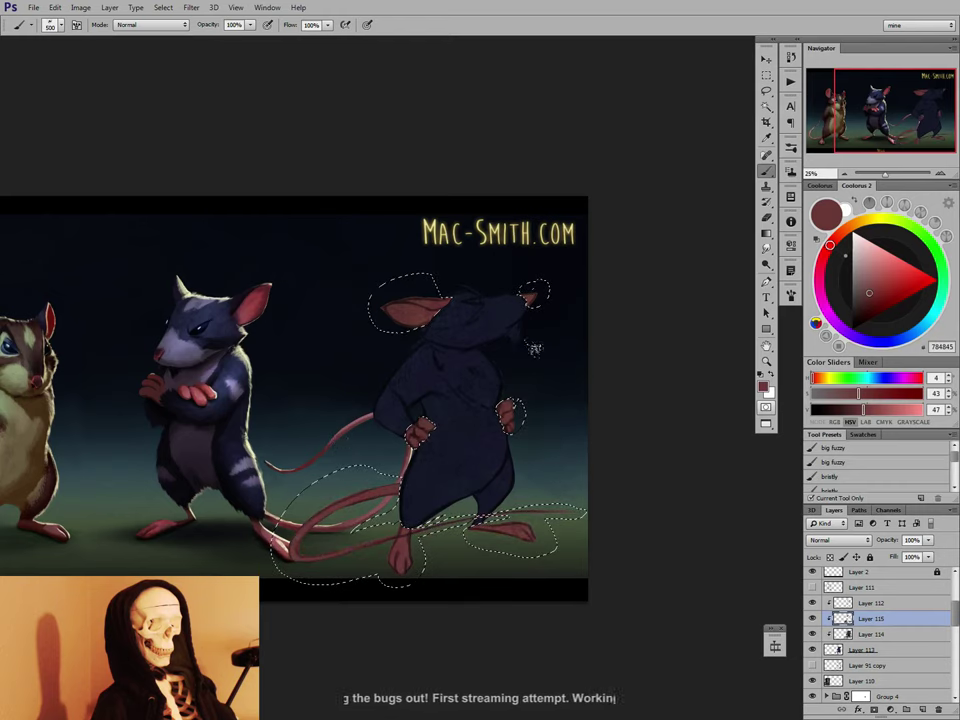
pyautogui.click(873, 292)
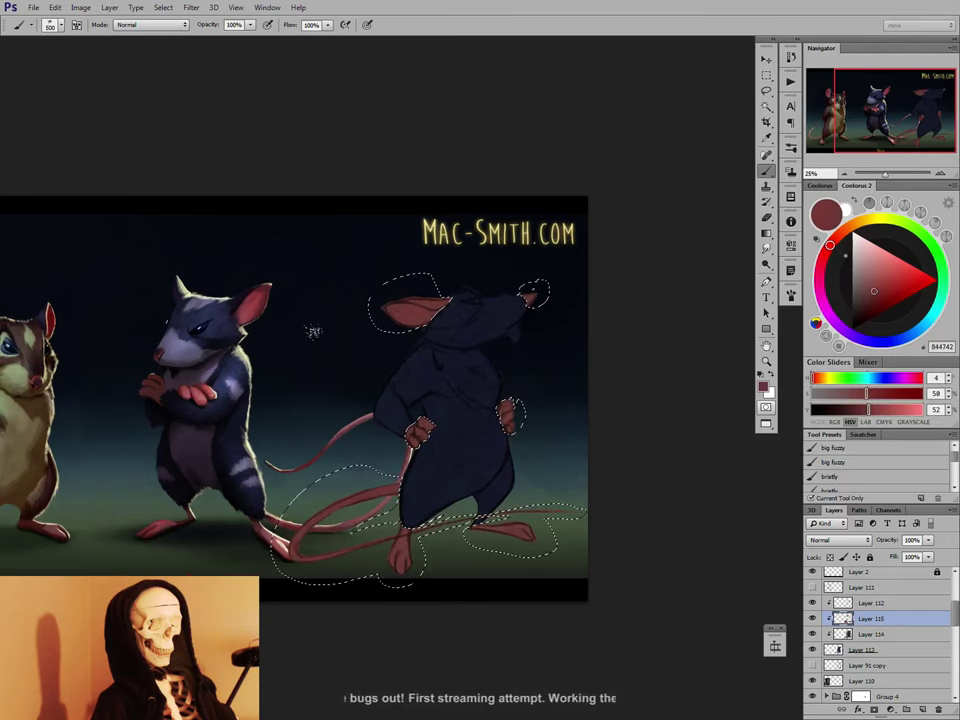
pyautogui.click(874, 297)
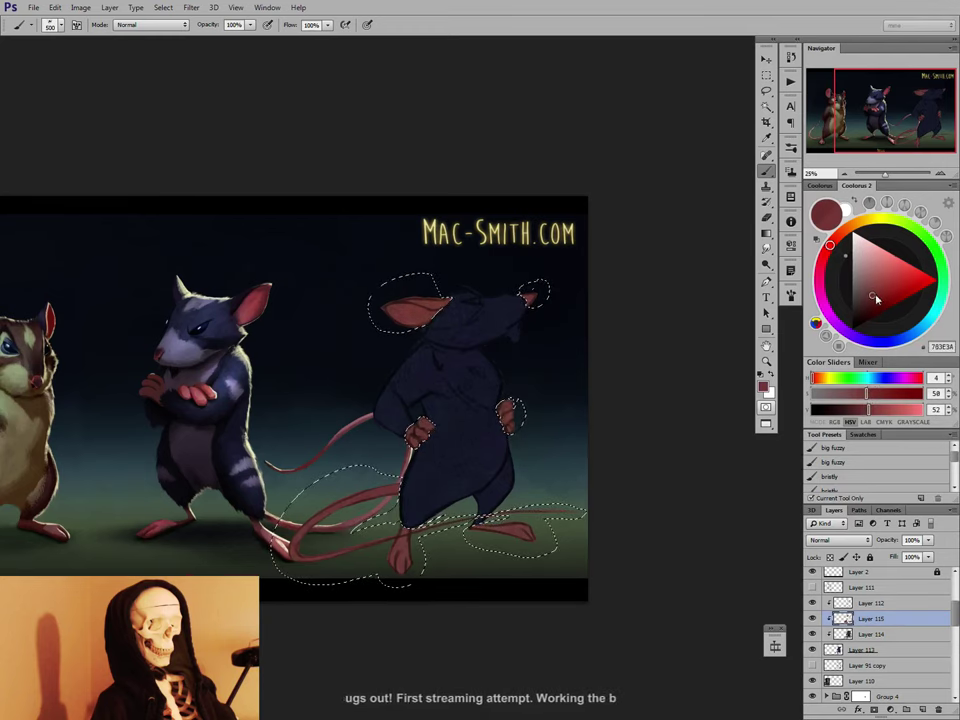
pyautogui.click(873, 293)
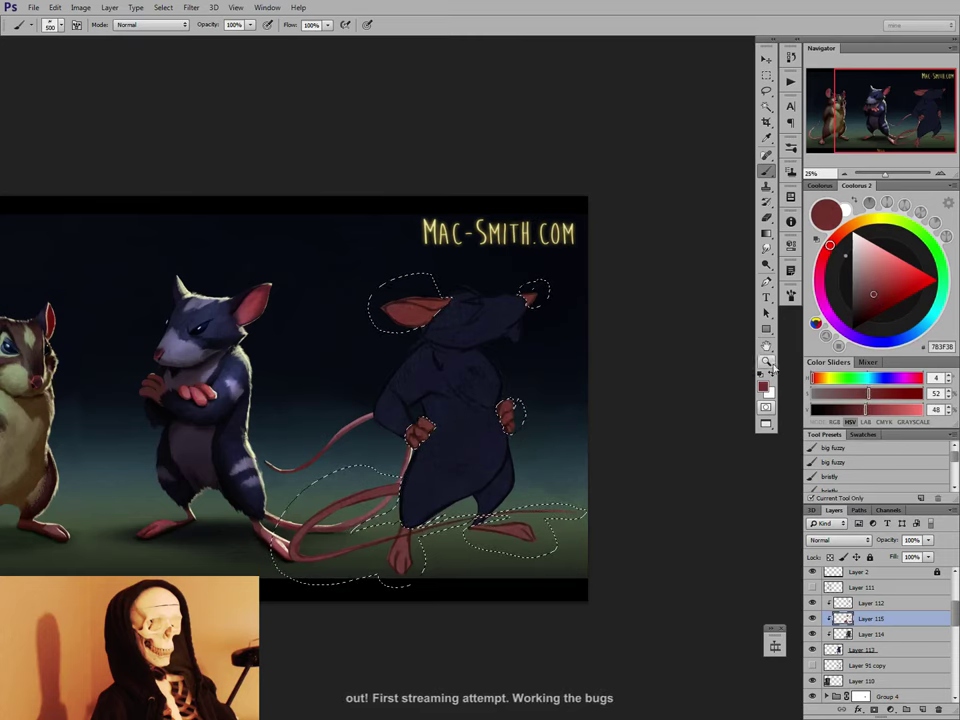
pyautogui.click(876, 290)
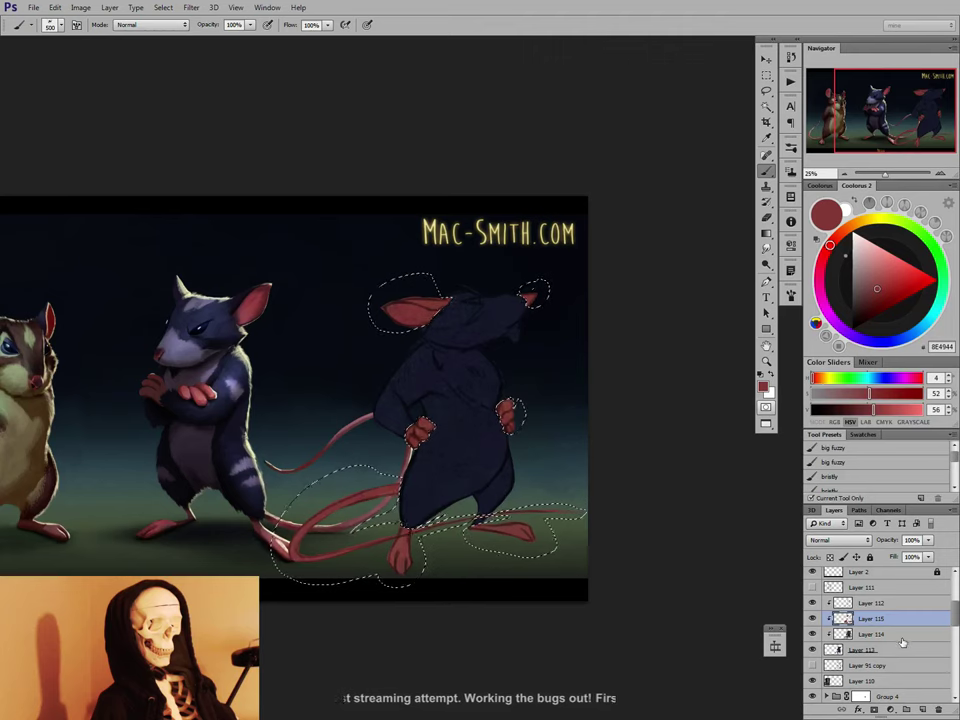
pyautogui.moveTo(955, 612); pyautogui.dragTo(957, 621)
pyautogui.click(917, 667)
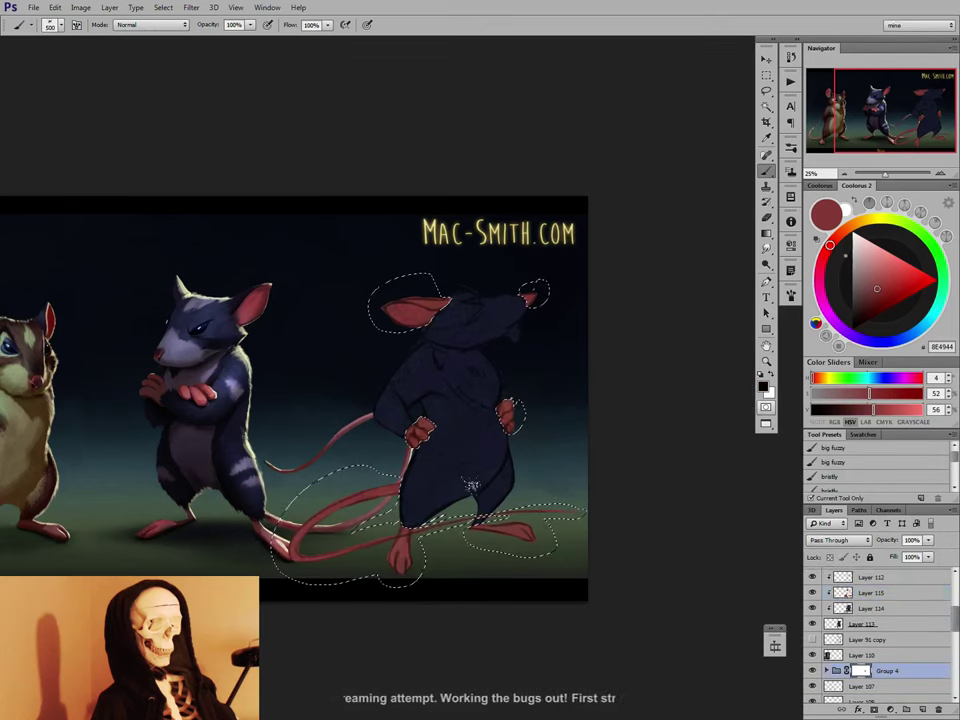
pyautogui.hotkey('ctrl', 'd')
pyautogui.press('d')
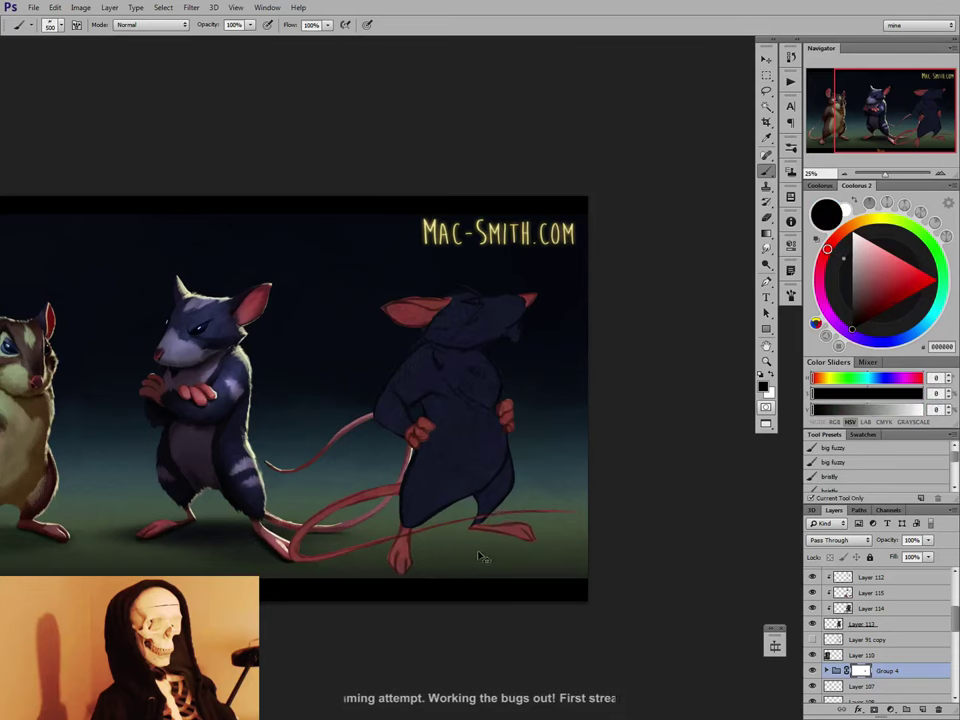
pyautogui.hotkey('ctrl', 'z')
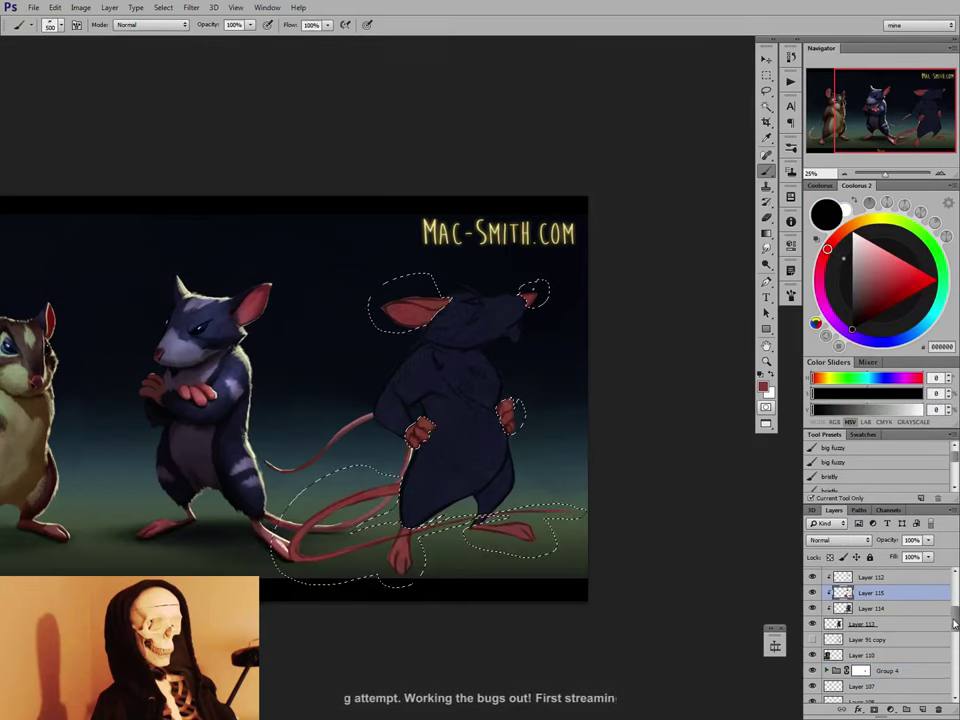
# Unlink the mask from Group 4 and select Group 4 together with Layer 107 and Layer 108.
pyautogui.moveTo(953, 623); pyautogui.dragTo(953, 633)
pyautogui.click(847, 629)
pyautogui.click(887, 642)
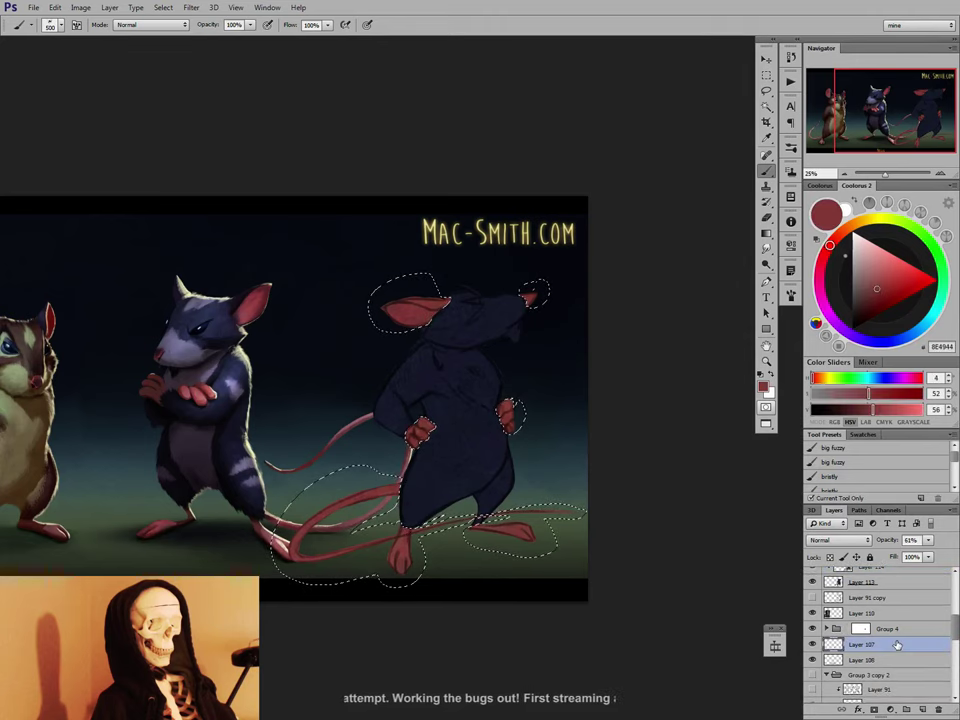
pyautogui.click(860, 628)
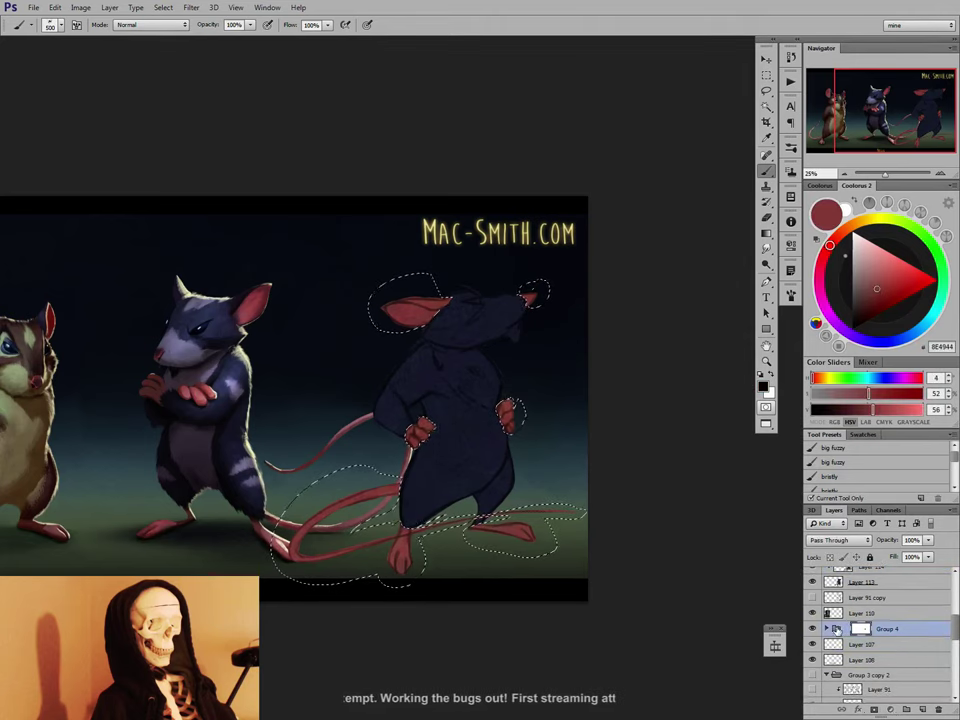
pyautogui.click(836, 629)
pyautogui.keyDown('shift'); pyautogui.click(893, 660); pyautogui.keyUp('shift')
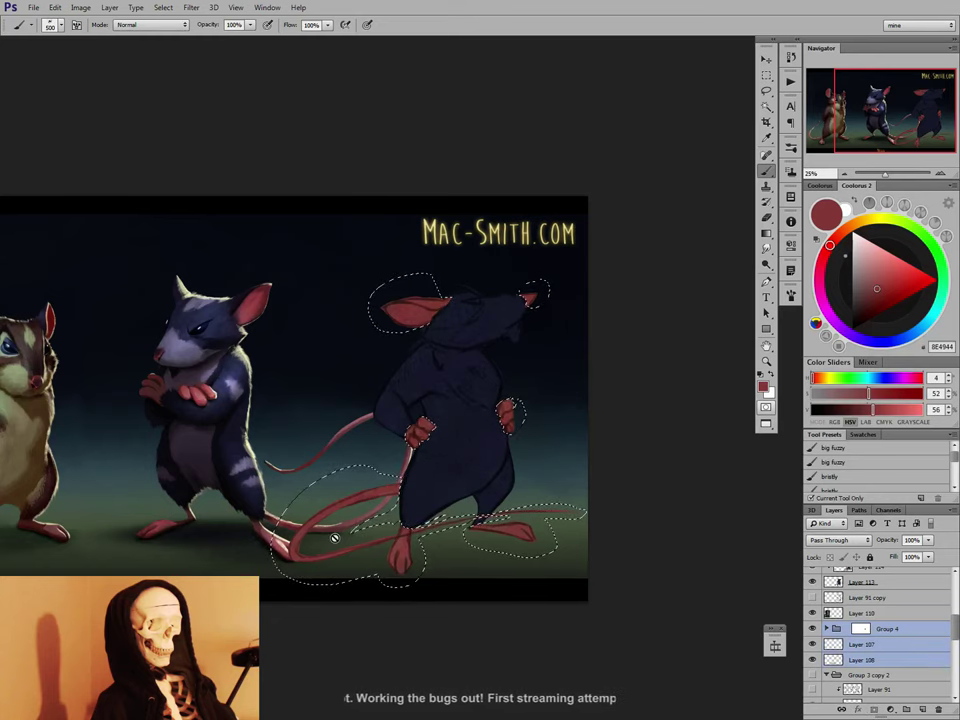
# Clear the lasso selection and move the middle rat's layers left, away from the dark rat.
pyautogui.hotkey('ctrl', 'd')
pyautogui.moveTo(345, 549); pyautogui.dragTo(298, 551)
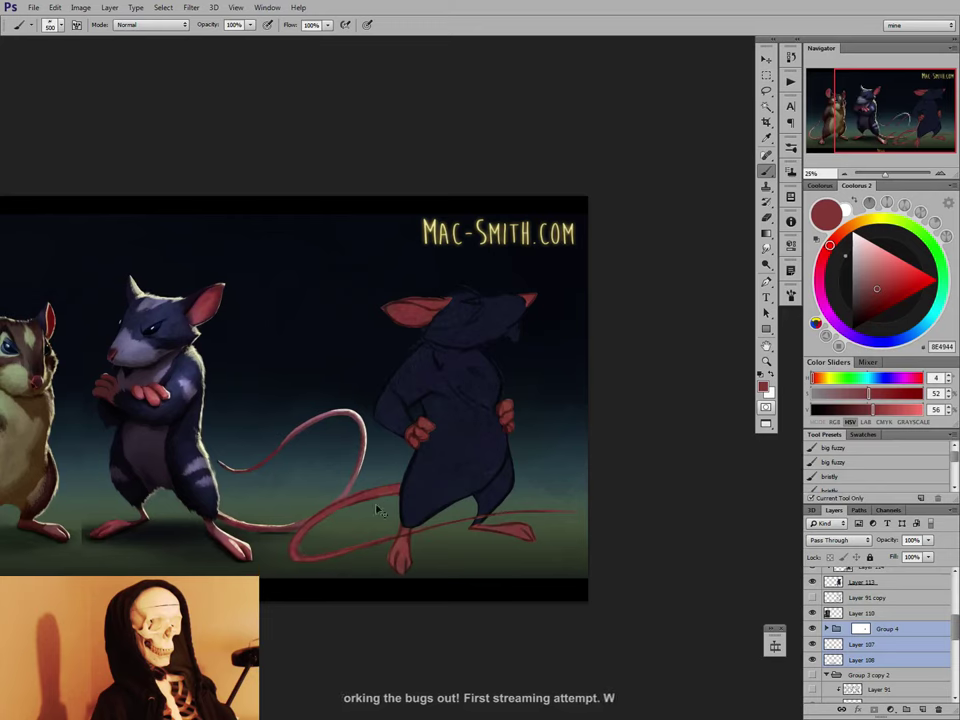
pyautogui.moveTo(302, 557); pyautogui.dragTo(308, 558)
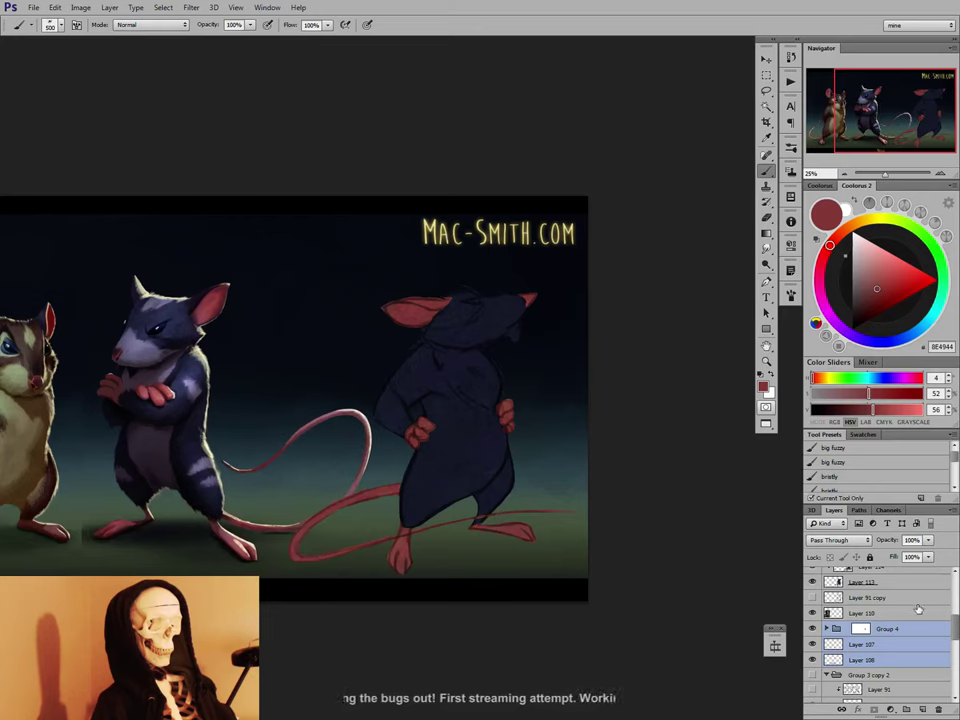
# Add a new clipped layer directly above Layer 115.
pyautogui.scroll(3, 935, 620)
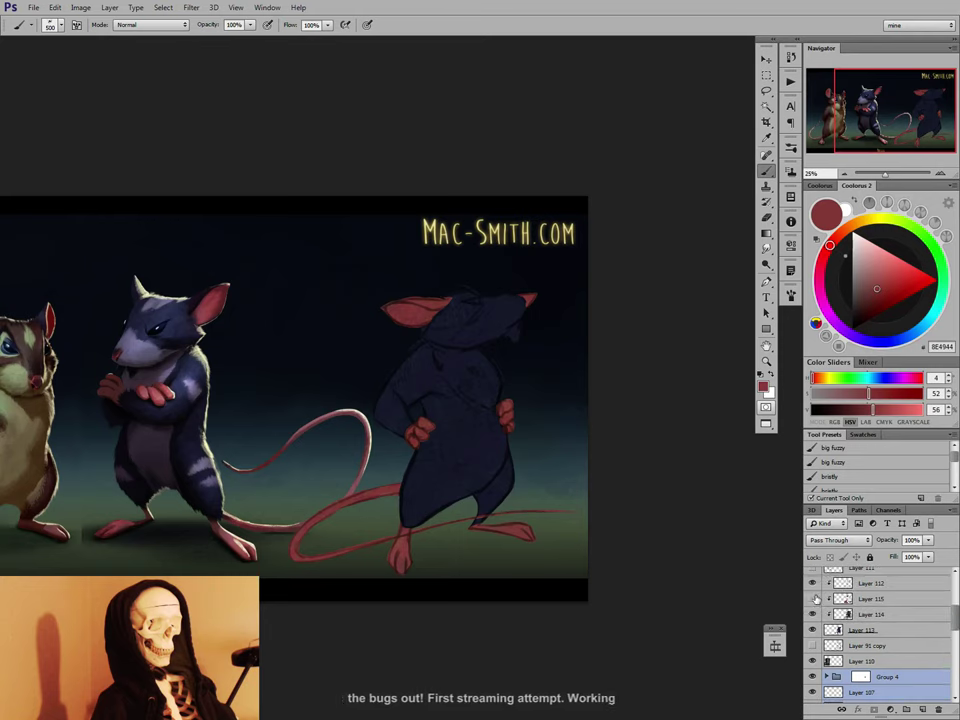
pyautogui.click(888, 601)
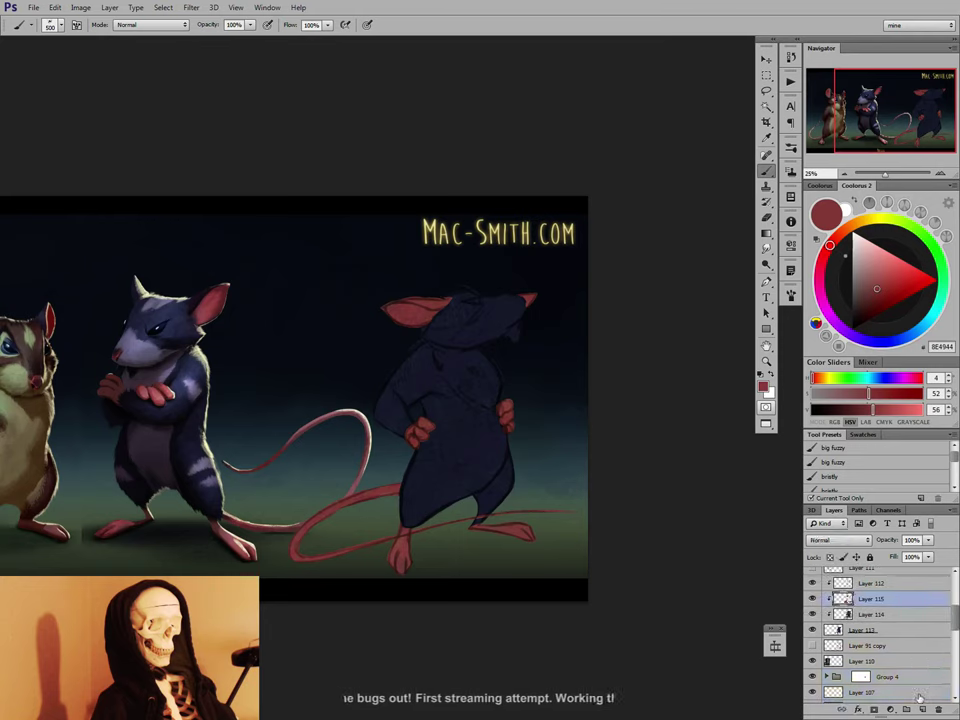
pyautogui.click(922, 708)
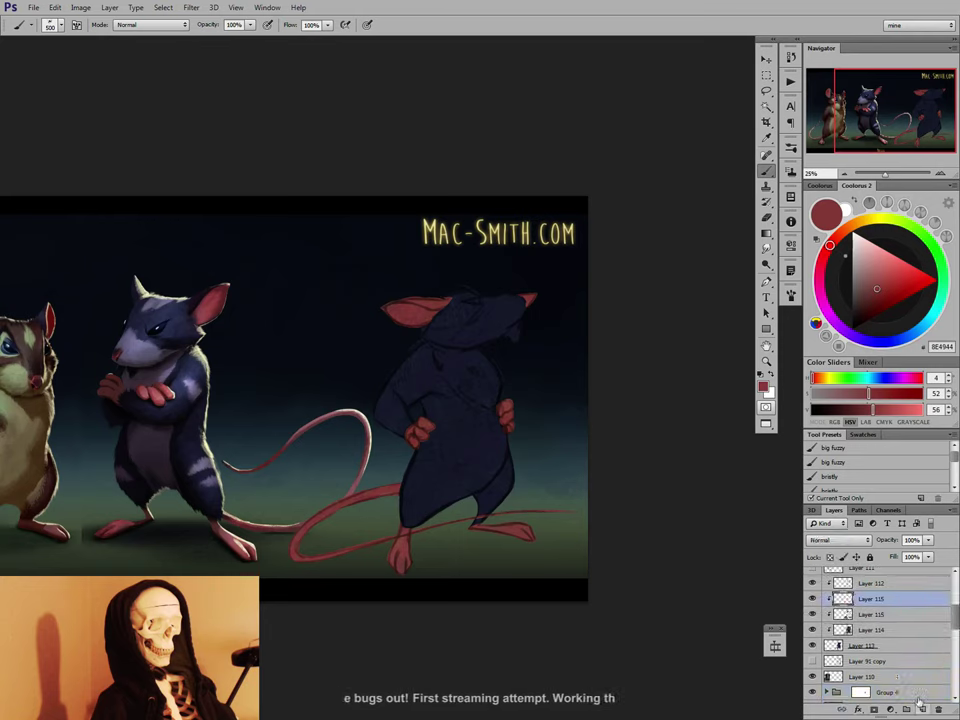
# Lasso the upper rim and lower edge of the dark rat's ear, adding the top edge of its nose to the selection.
pyautogui.click(940, 174)
pyautogui.press('l')
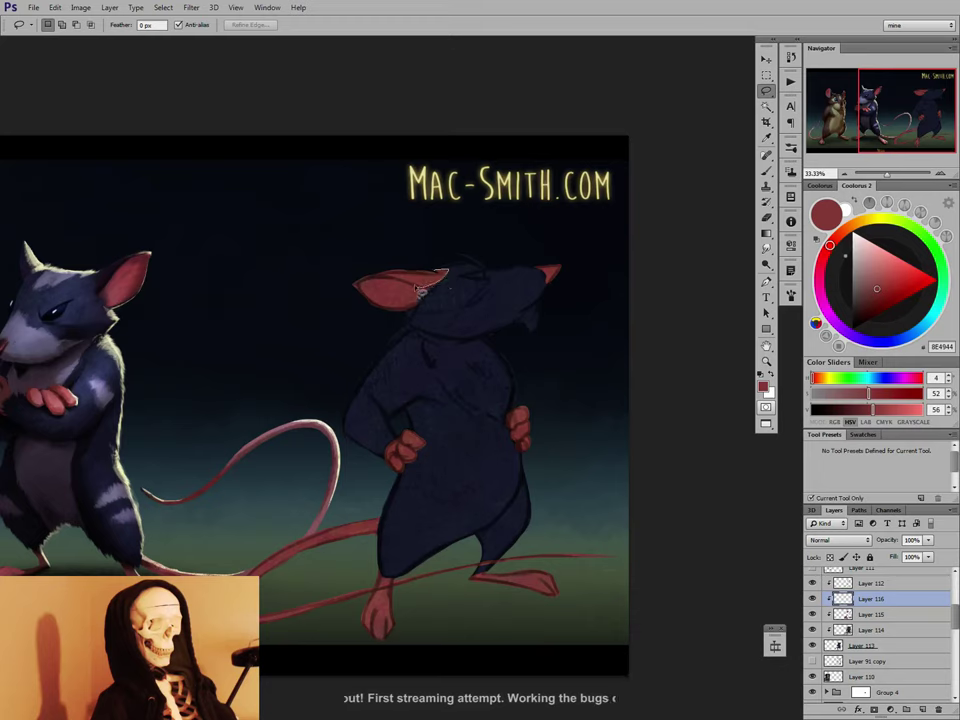
pyautogui.moveTo(354, 293)
pyautogui.mouseDown()
pyautogui.moveTo(389, 256)
pyautogui.moveTo(445, 275)
pyautogui.mouseUp()
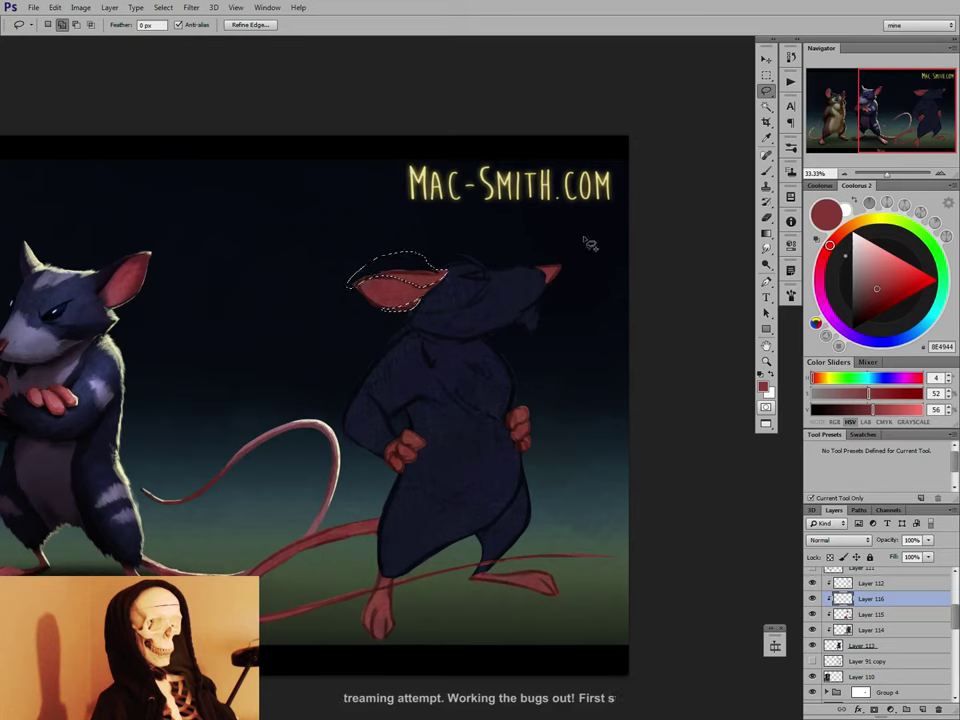
pyautogui.moveTo(539, 272)
pyautogui.mouseDown()
pyautogui.moveTo(568, 276)
pyautogui.moveTo(538, 272)
pyautogui.mouseUp()
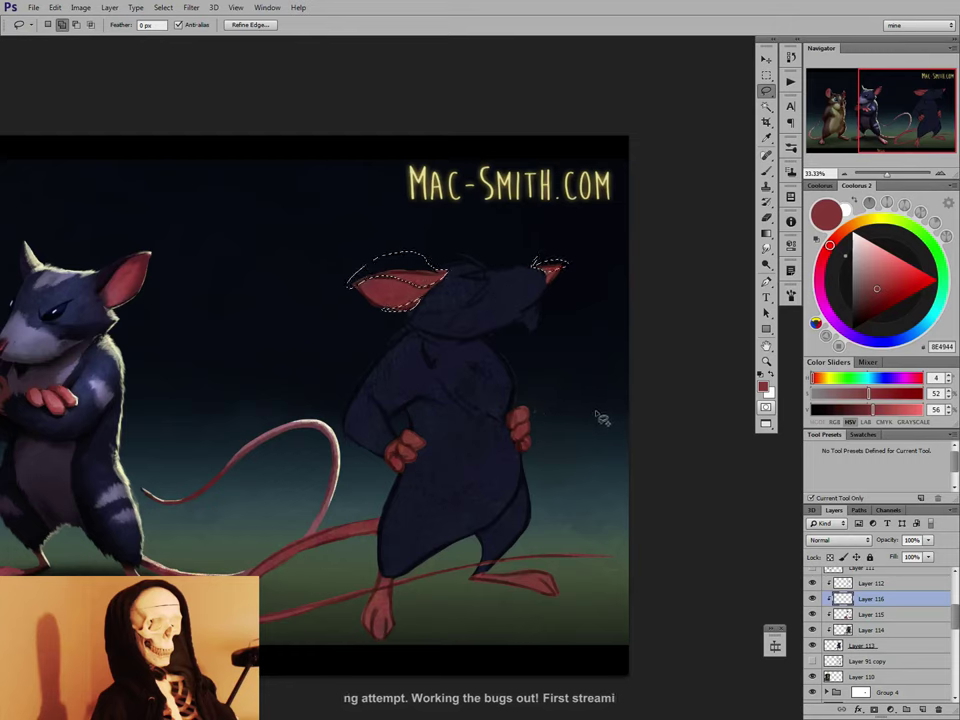
# Brush sampled dark purples 2D263B and 291F2D inside the ear and nose selection, and clear the selection.
pyautogui.press('b')
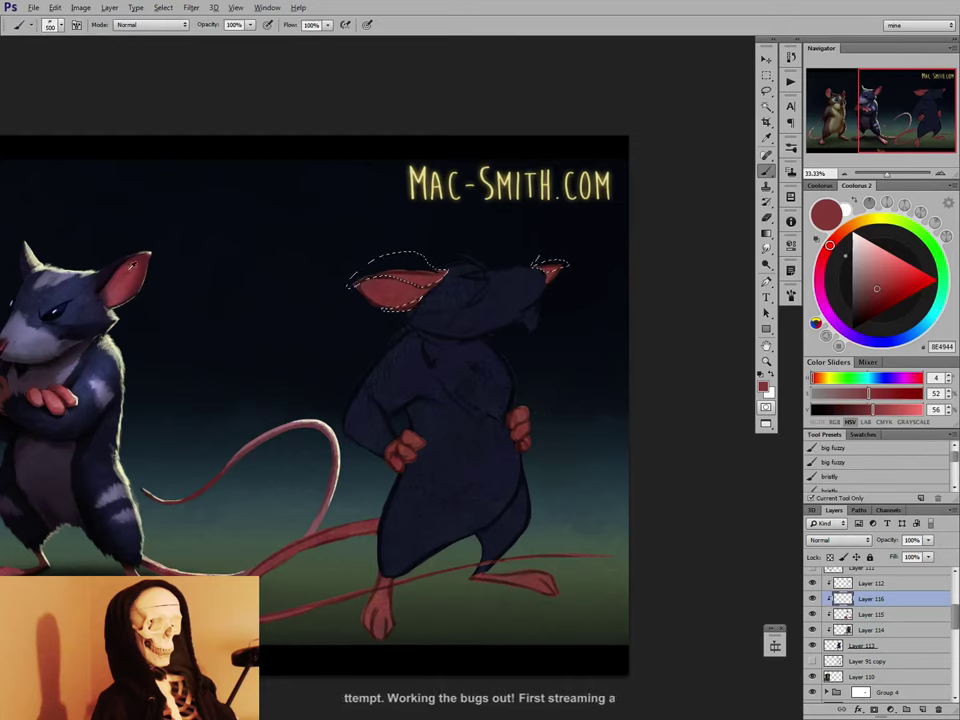
pyautogui.keyDown('alt'); pyautogui.click(44, 243); pyautogui.keyUp('alt')
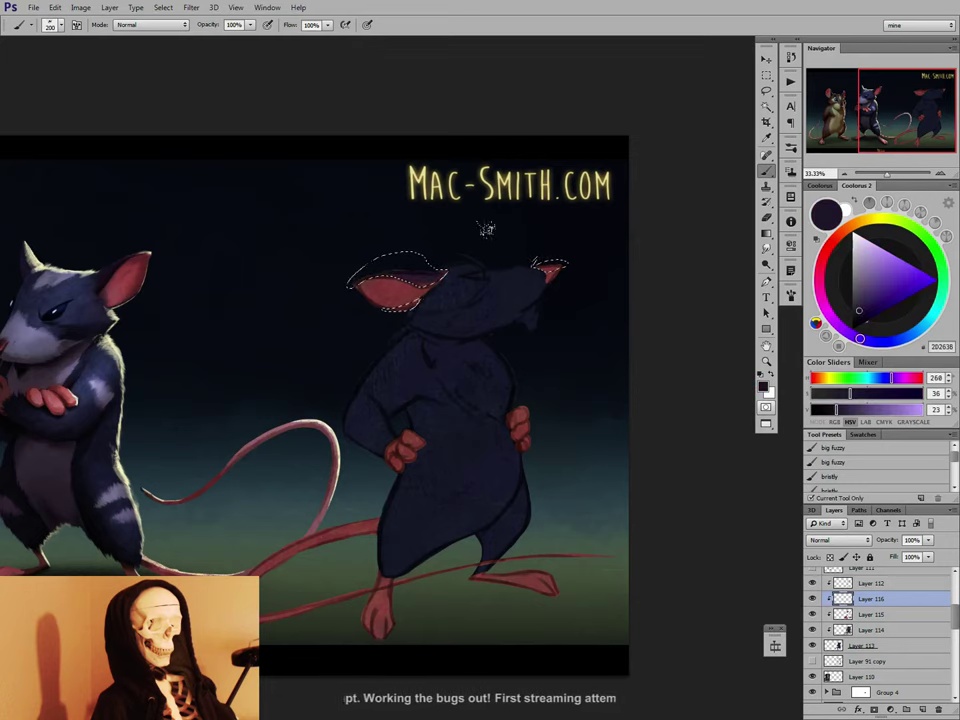
pyautogui.keyDown('alt'); pyautogui.click(332, 274); pyautogui.keyUp('alt')
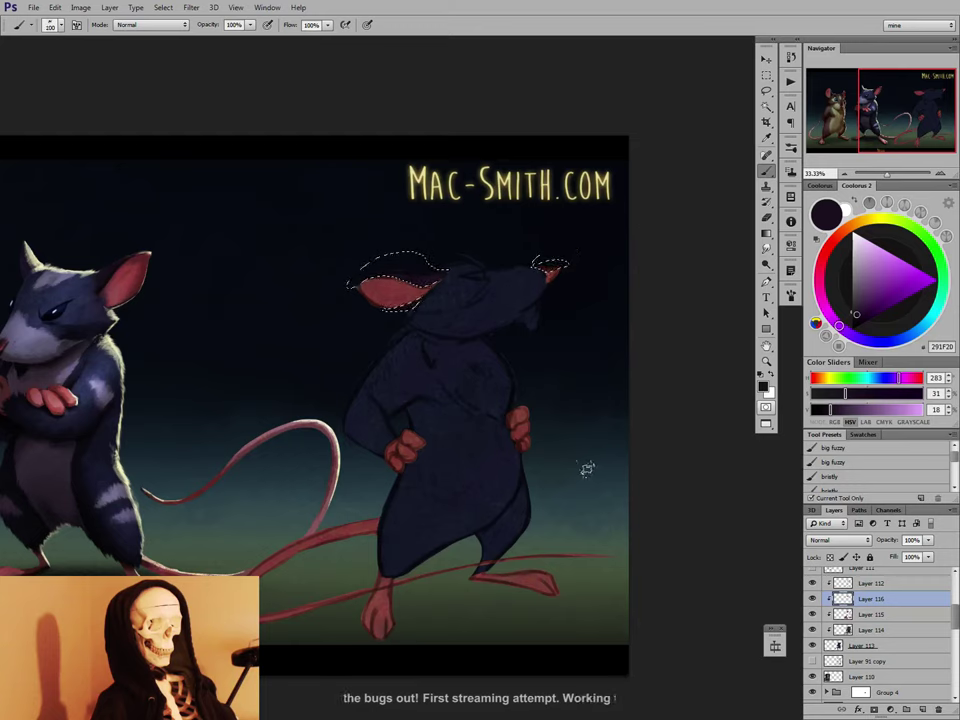
pyautogui.hotkey('ctrl', 'd')
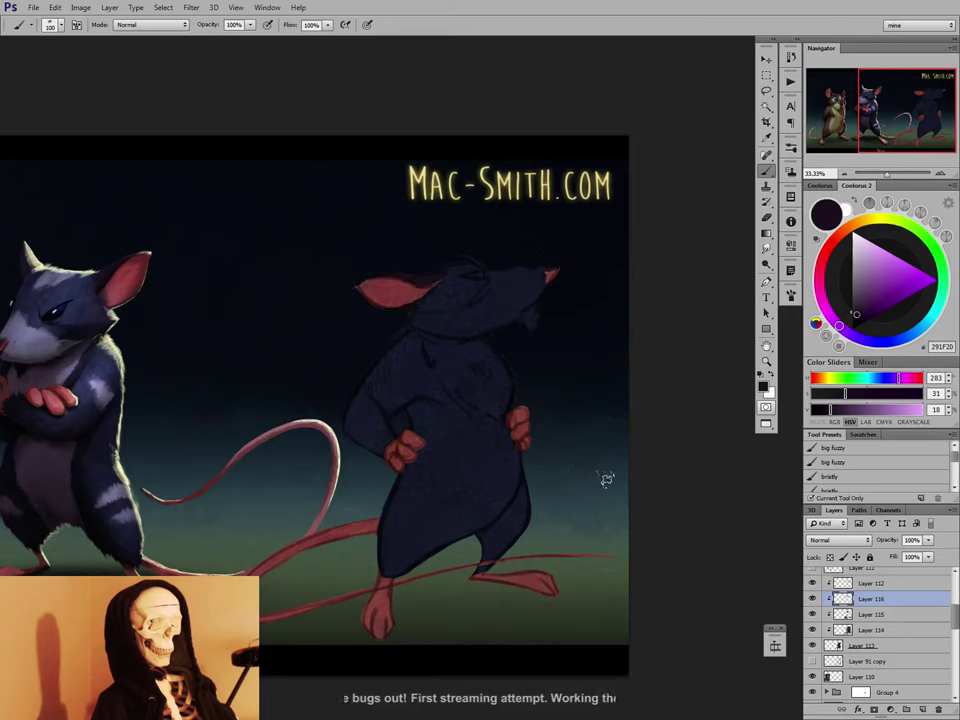
# Brush dark purple 281D2B over the base of the dark rat's ear with a size 60 brush.
pyautogui.keyDown('alt'); pyautogui.click(421, 274); pyautogui.keyUp('alt')
pyautogui.press('[')
pyautogui.press('[')
pyautogui.press('[')
pyautogui.press('[')
pyautogui.moveTo(437, 285)
pyautogui.mouseDown()
pyautogui.moveTo(448, 280)
pyautogui.moveTo(432, 293)
pyautogui.mouseUp()
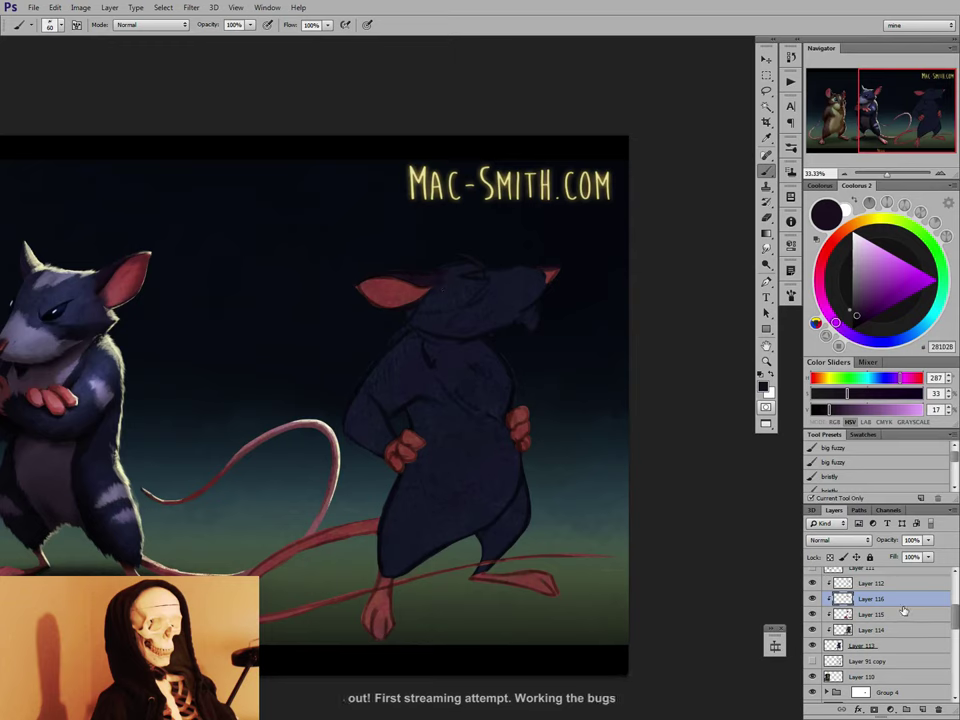
# Add a clipped layer above Layer 114 and sample the greyish purple 6B6780 from the middle rat's muzzle.
pyautogui.click(902, 630)
pyautogui.click(922, 708)
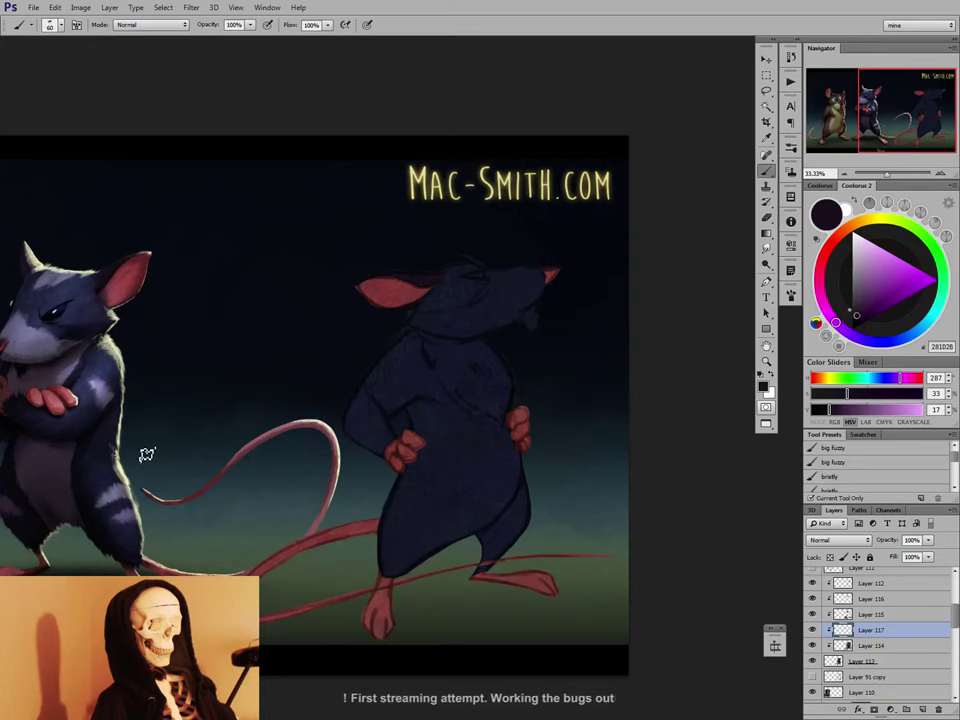
pyautogui.keyDown('alt'); pyautogui.click(54, 328); pyautogui.keyUp('alt')
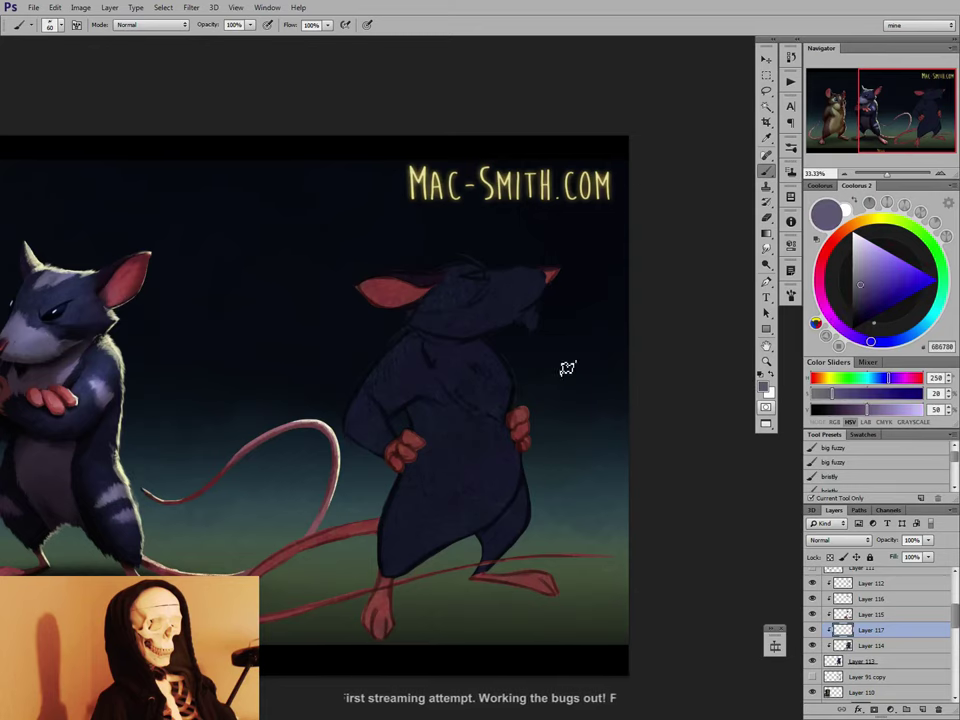
# Brush the dark rat's chest and a stripe down the middle of its belly with greyish purple 6B6780.
pyautogui.moveTo(495, 428); pyautogui.dragTo(557, 450)
pyautogui.press(']')
pyautogui.press(']')
pyautogui.press(']')
pyautogui.press(']')
pyautogui.press(']')
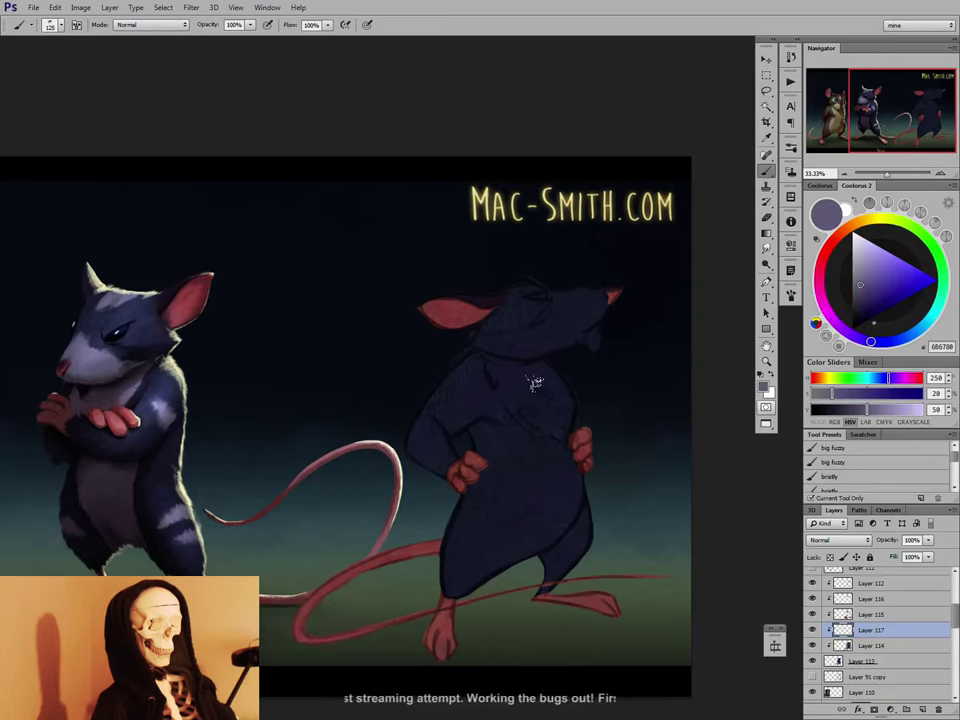
pyautogui.moveTo(496, 367)
pyautogui.mouseDown()
pyautogui.moveTo(506, 381)
pyautogui.moveTo(529, 377)
pyautogui.moveTo(556, 396)
pyautogui.moveTo(530, 474)
pyautogui.mouseUp()
pyautogui.press(']')
pyautogui.press(']')
pyautogui.press(']')
pyautogui.press('[')
pyautogui.moveTo(516, 422); pyautogui.dragTo(524, 540)
pyautogui.moveTo(553, 440); pyautogui.dragTo(545, 476)
pyautogui.press('[')
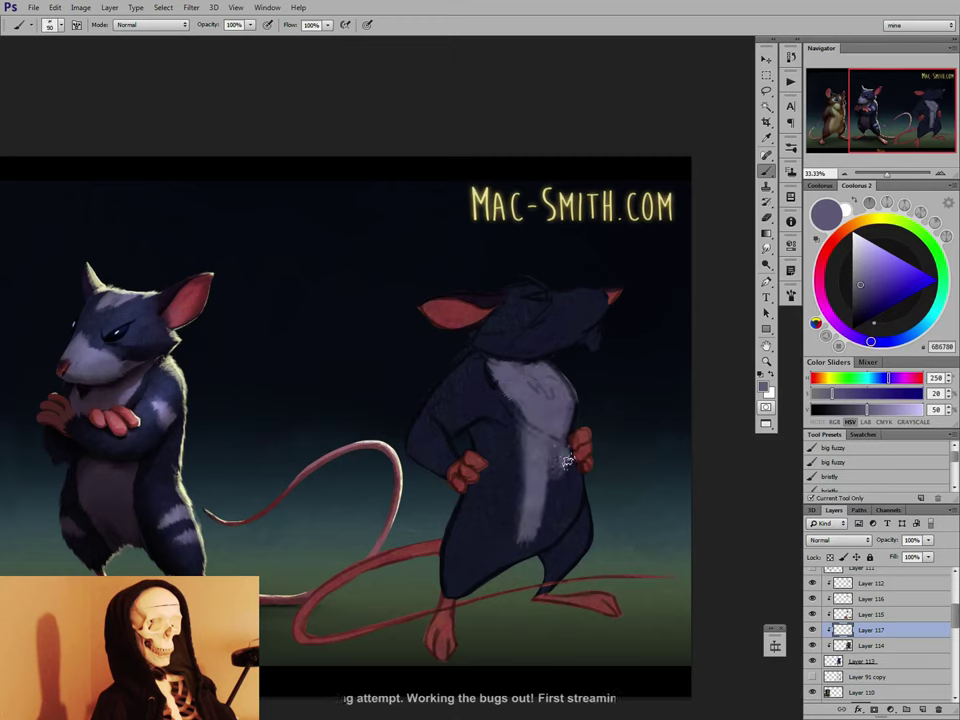
# Fill the rest of the belly and the inner thighs with the greyish purple, enlarging the brush to 200.
pyautogui.moveTo(572, 459)
pyautogui.mouseDown()
pyautogui.moveTo(568, 521)
pyautogui.moveTo(540, 549)
pyautogui.moveTo(553, 543)
pyautogui.moveTo(492, 571)
pyautogui.mouseUp()
pyautogui.press(']')
pyautogui.press(']')
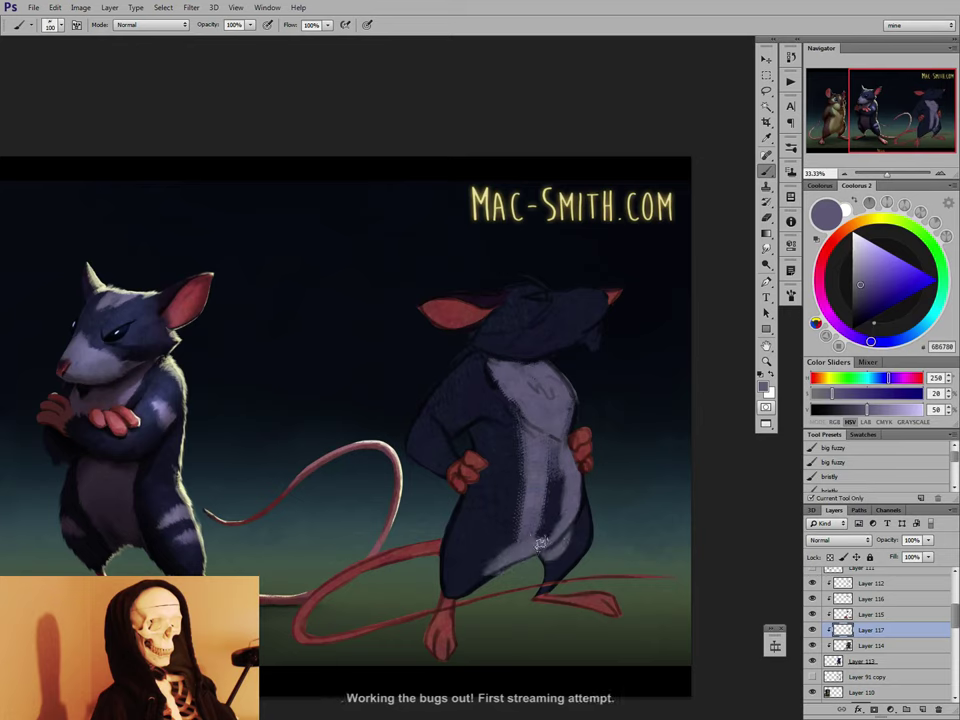
pyautogui.press(']')
pyautogui.press(']')
pyautogui.press(']')
pyautogui.press(']')
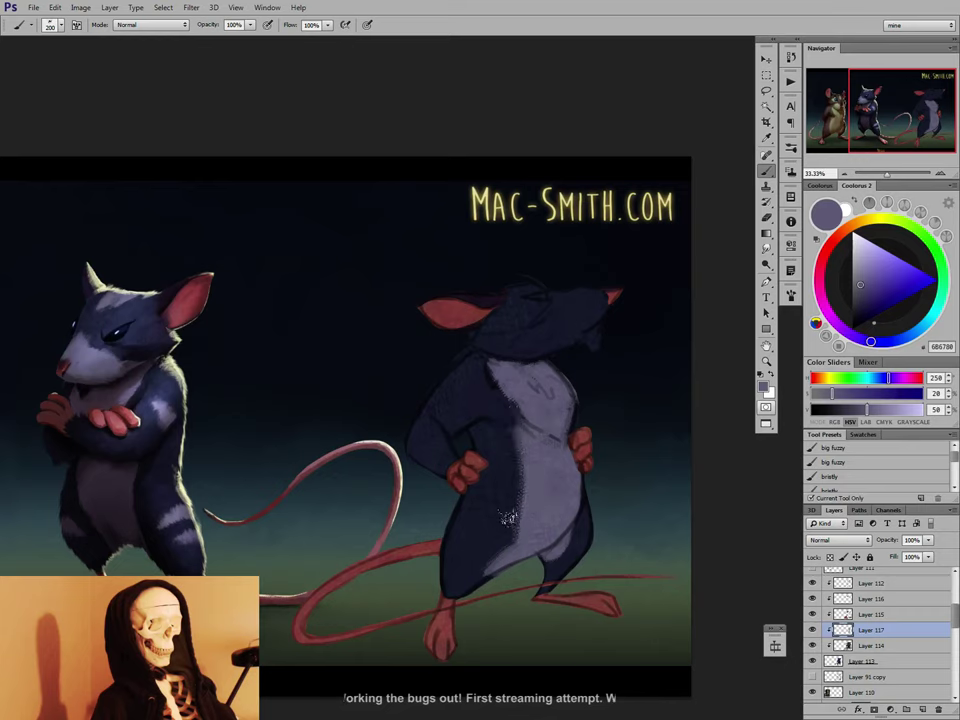
pyautogui.moveTo(508, 437)
pyautogui.mouseDown()
pyautogui.moveTo(506, 541)
pyautogui.moveTo(509, 498)
pyautogui.moveTo(480, 566)
pyautogui.moveTo(512, 479)
pyautogui.moveTo(522, 376)
pyautogui.mouseUp()
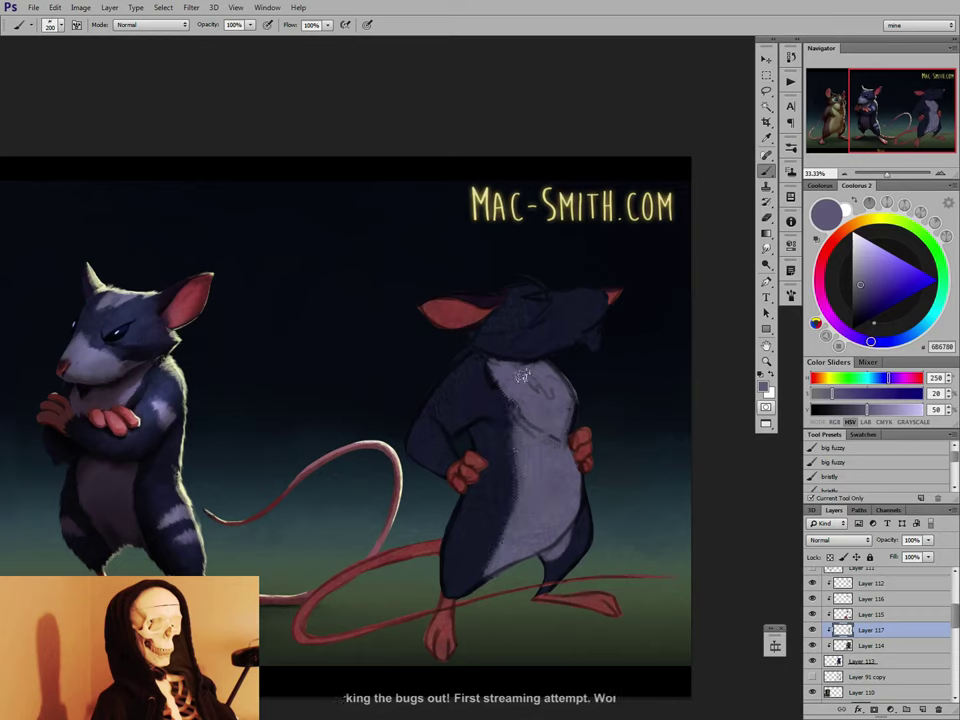
# Paint a light patch on the dark rat's upper arm and erase gaps in it to leave fur stripes.
pyautogui.press('[')
pyautogui.press('[')
pyautogui.press('[')
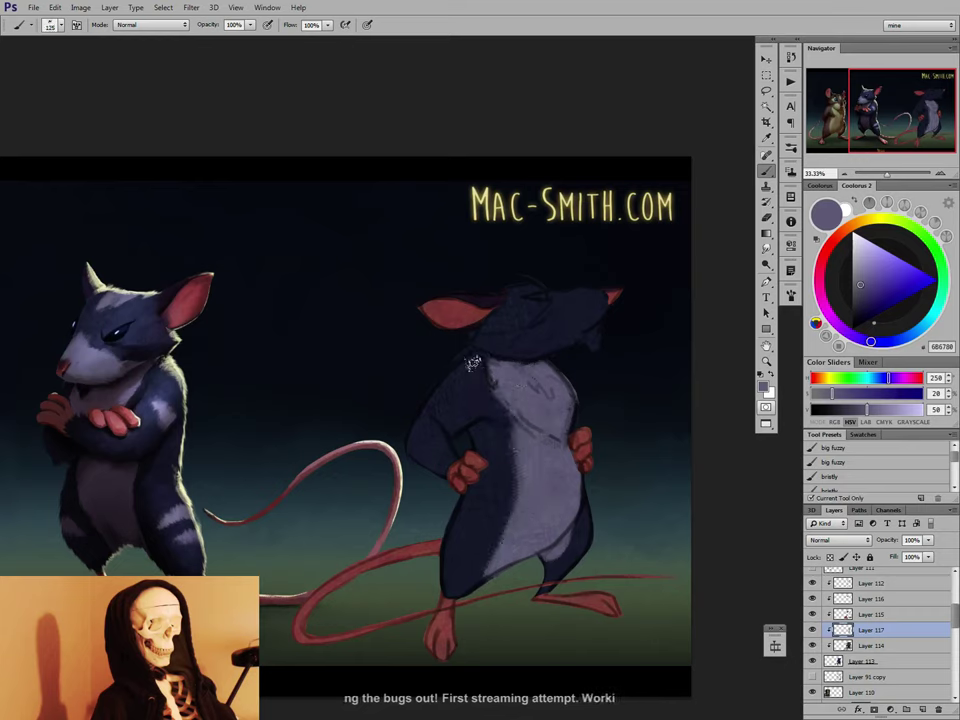
pyautogui.moveTo(455, 393)
pyautogui.mouseDown()
pyautogui.moveTo(424, 386)
pyautogui.moveTo(454, 389)
pyautogui.moveTo(452, 374)
pyautogui.moveTo(447, 382)
pyautogui.moveTo(464, 381)
pyautogui.moveTo(419, 401)
pyautogui.moveTo(482, 417)
pyautogui.mouseUp()
pyautogui.hotkey('ctrl', 'z')
pyautogui.press('[')
pyautogui.press('[')
pyautogui.press('e')
pyautogui.moveTo(417, 413); pyautogui.dragTo(473, 431)
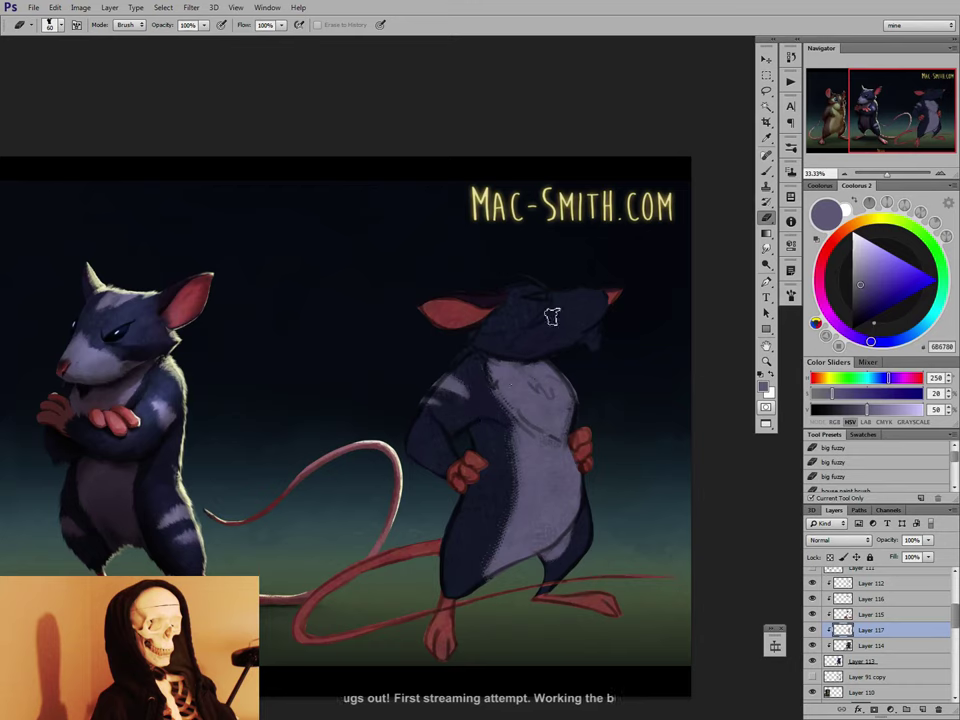
# Brush the greyish purple along the underside of the jaw and over the snout.
pyautogui.press('b')
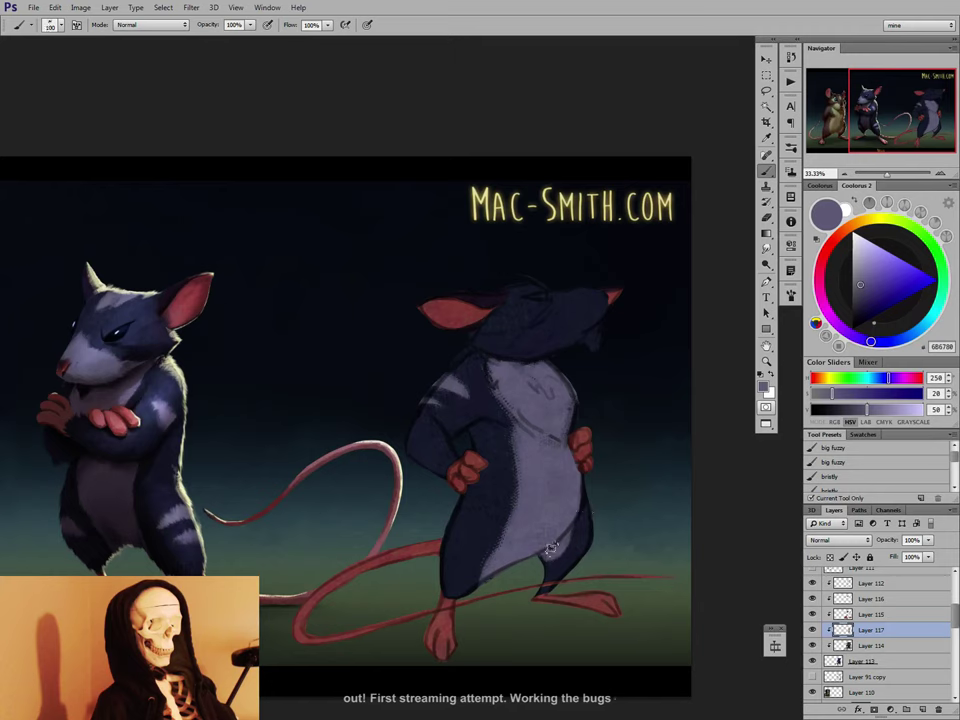
pyautogui.press(']')
pyautogui.press(']')
pyautogui.press(']')
pyautogui.press('[')
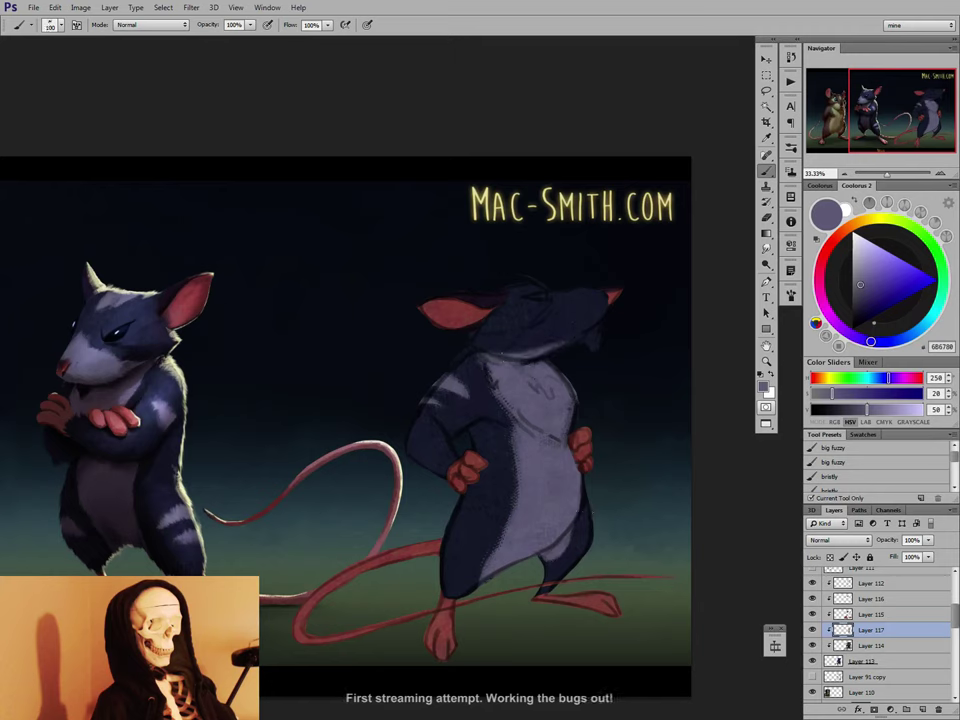
pyautogui.press(']')
pyautogui.moveTo(580, 289)
pyautogui.mouseDown()
pyautogui.moveTo(558, 338)
pyautogui.moveTo(591, 291)
pyautogui.moveTo(613, 294)
pyautogui.moveTo(603, 288)
pyautogui.moveTo(594, 329)
pyautogui.mouseUp()
# Extend the light fur over the bridge of the snout and back along the cheek, varying the brush size.
pyautogui.press('[')
pyautogui.press('[')
pyautogui.press('[')
pyautogui.press('[')
pyautogui.press('[')
pyautogui.press('[')
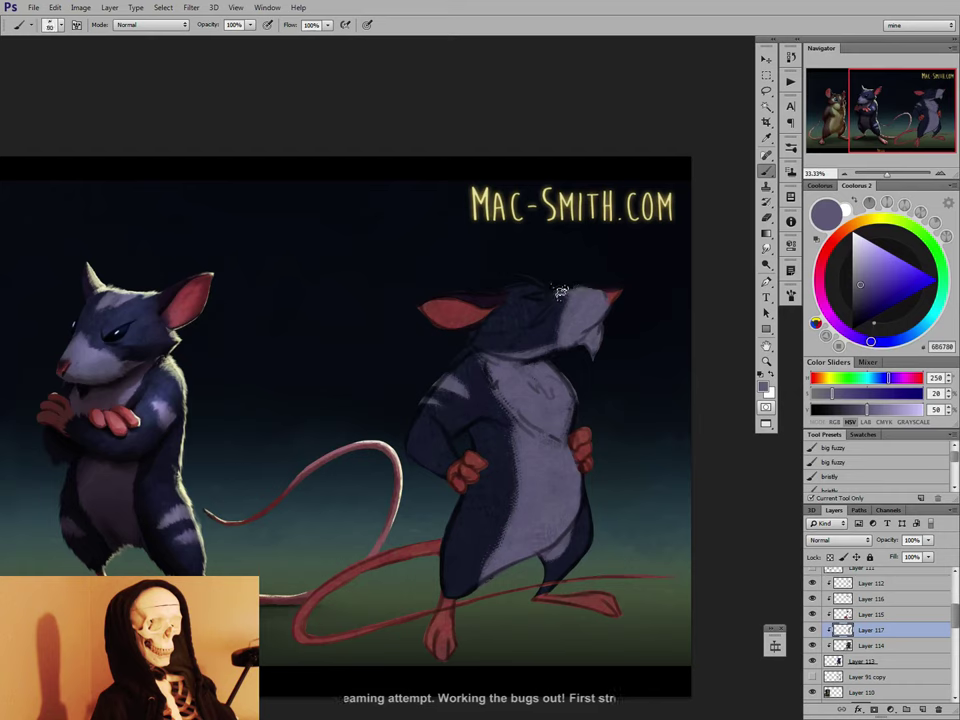
pyautogui.press(']')
pyautogui.press(']')
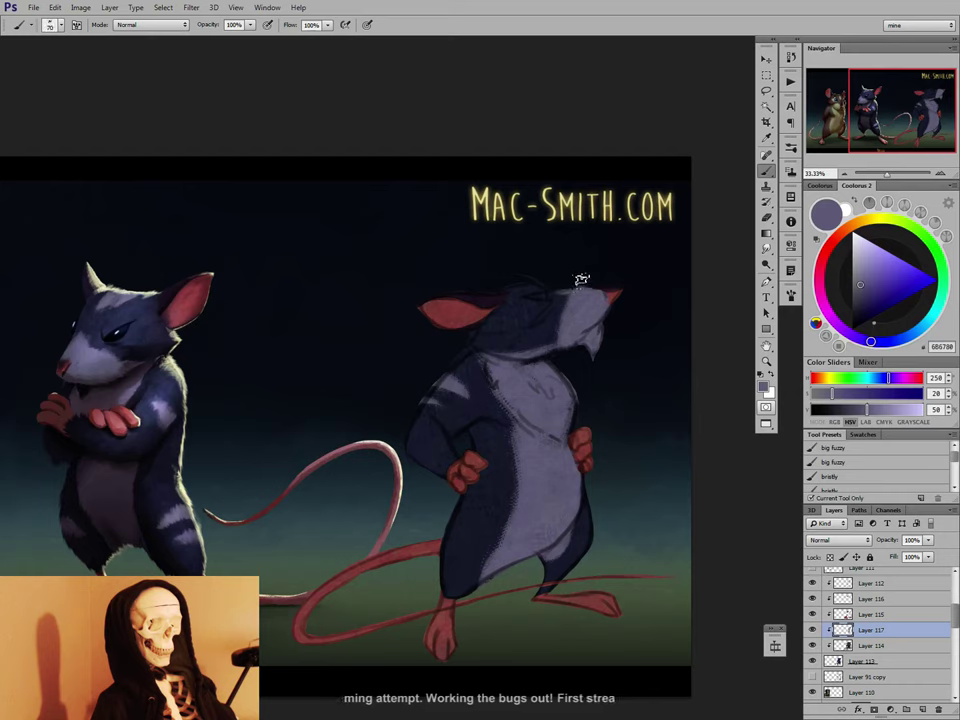
pyautogui.press(']')
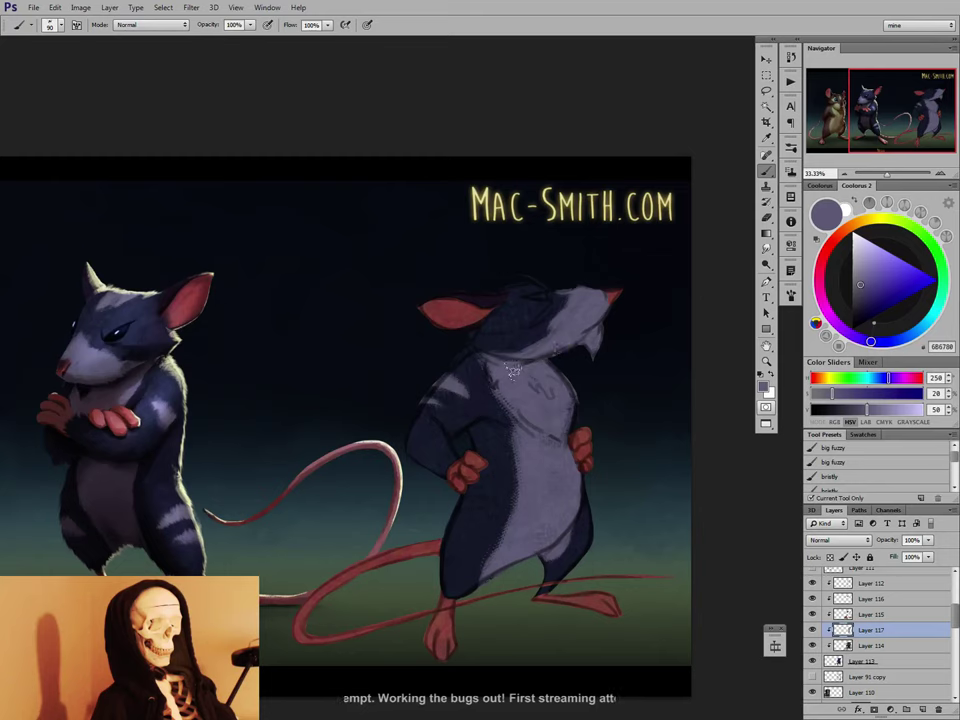
# Refine the edges of the light fur around the jaw, throat and belly by alternately erasing and repainting.
pyautogui.press('e')
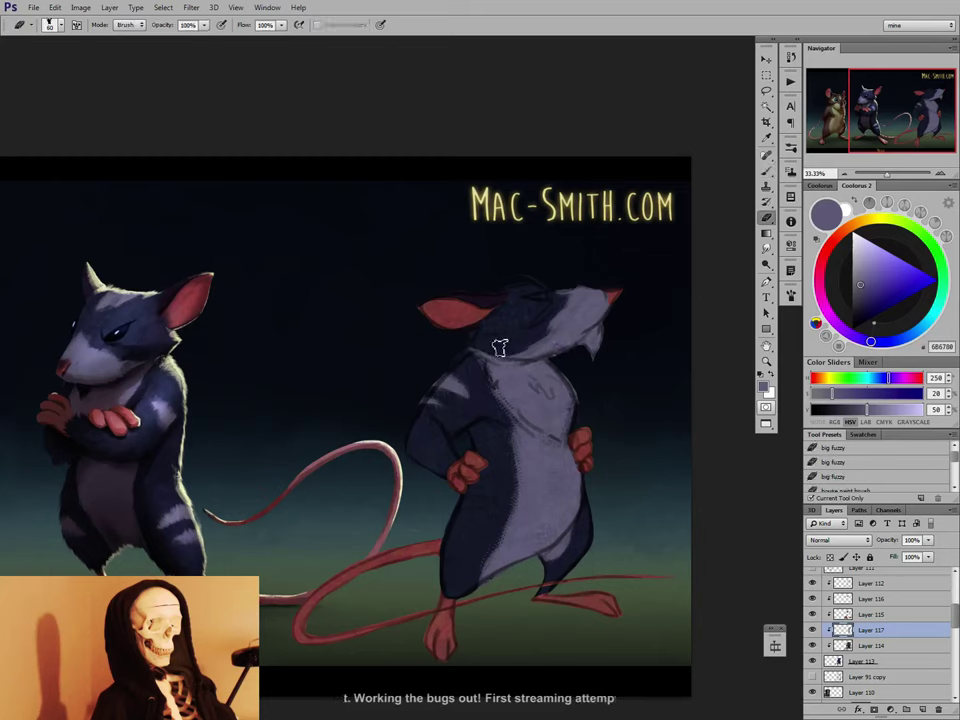
pyautogui.press('b')
pyautogui.press('e')
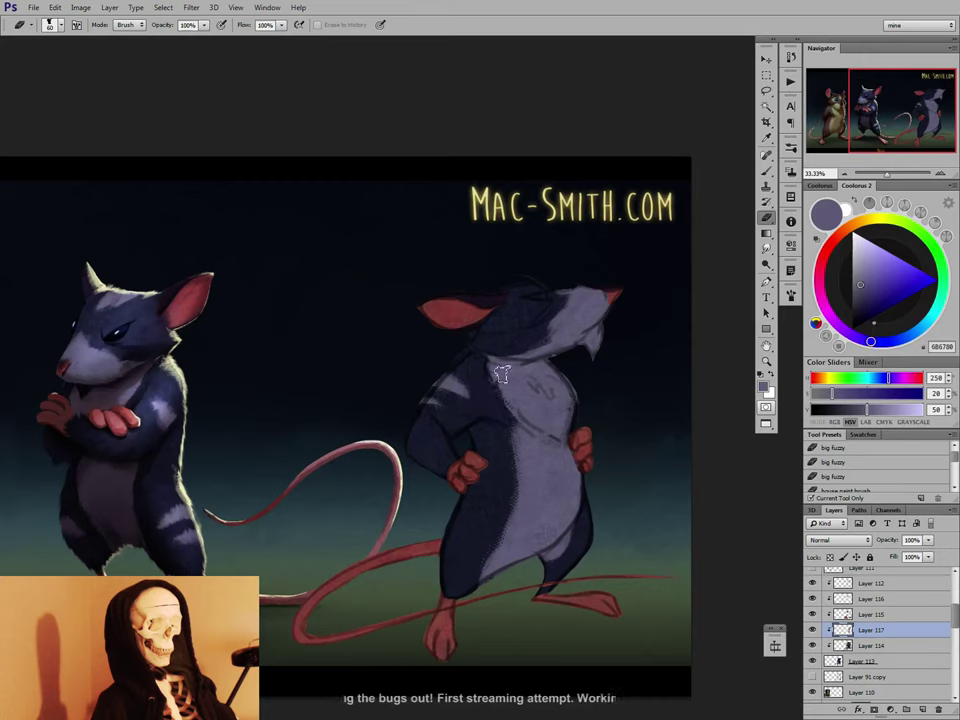
pyautogui.press('b')
pyautogui.press('e')
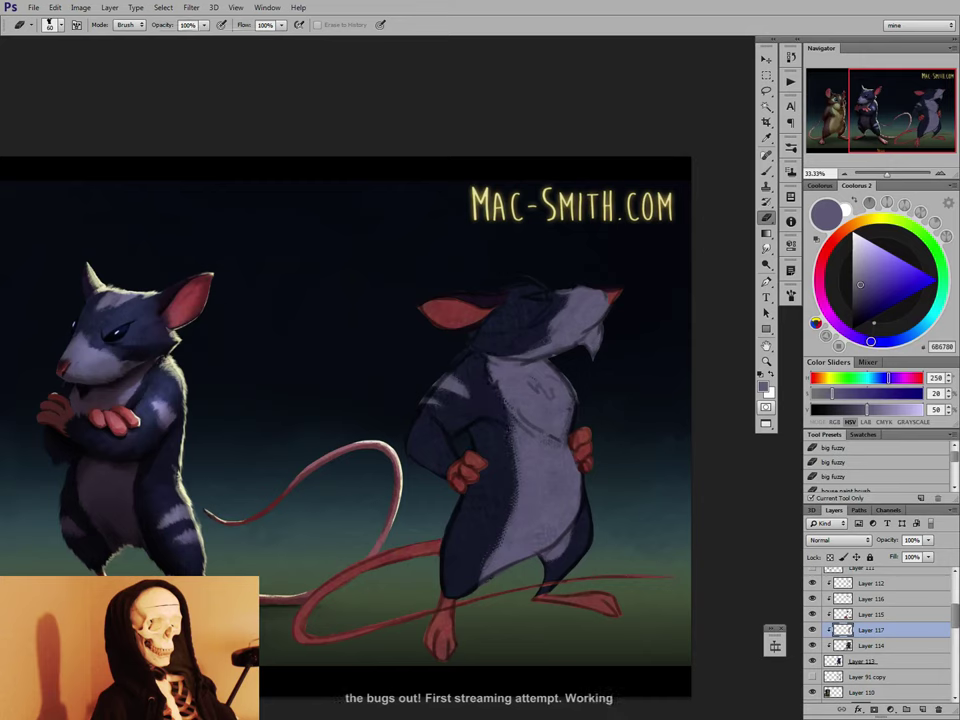
pyautogui.press('b')
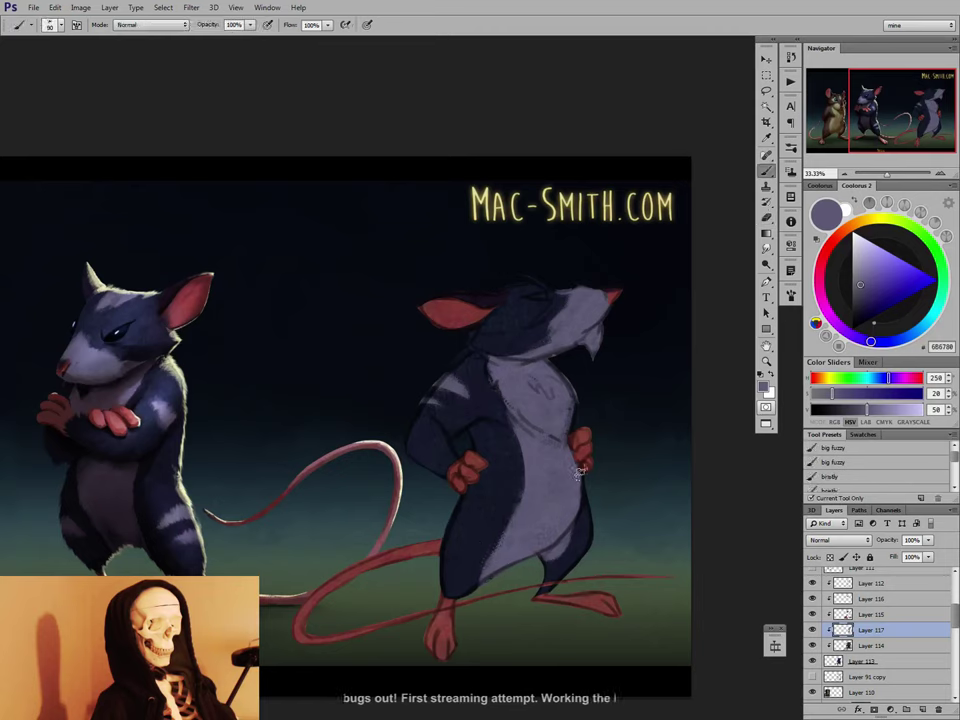
# Lower the opacity of the line-work layer, Layer 112, to 46%.
pyautogui.click(870, 582)
pyautogui.moveTo(928, 540); pyautogui.dragTo(923, 558)
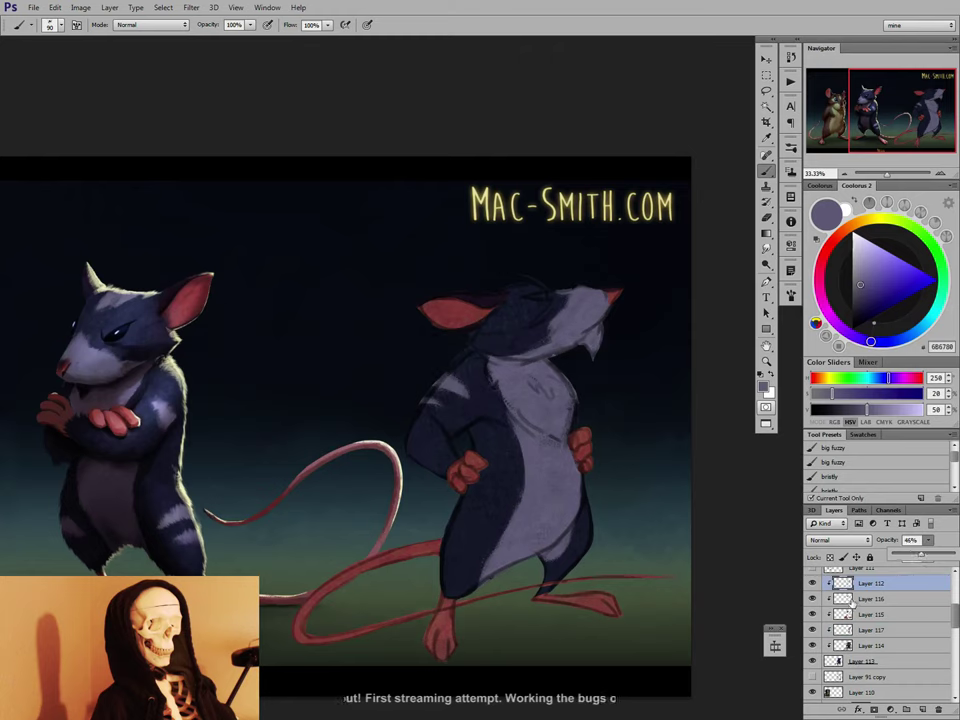
pyautogui.click(489, 518)
# Undo the stray stroke on Layer 112 and paint light fur stripes on both thighs on Layer 117, trimming them with the Eraser.
pyautogui.moveTo(450, 516); pyautogui.dragTo(485, 519)
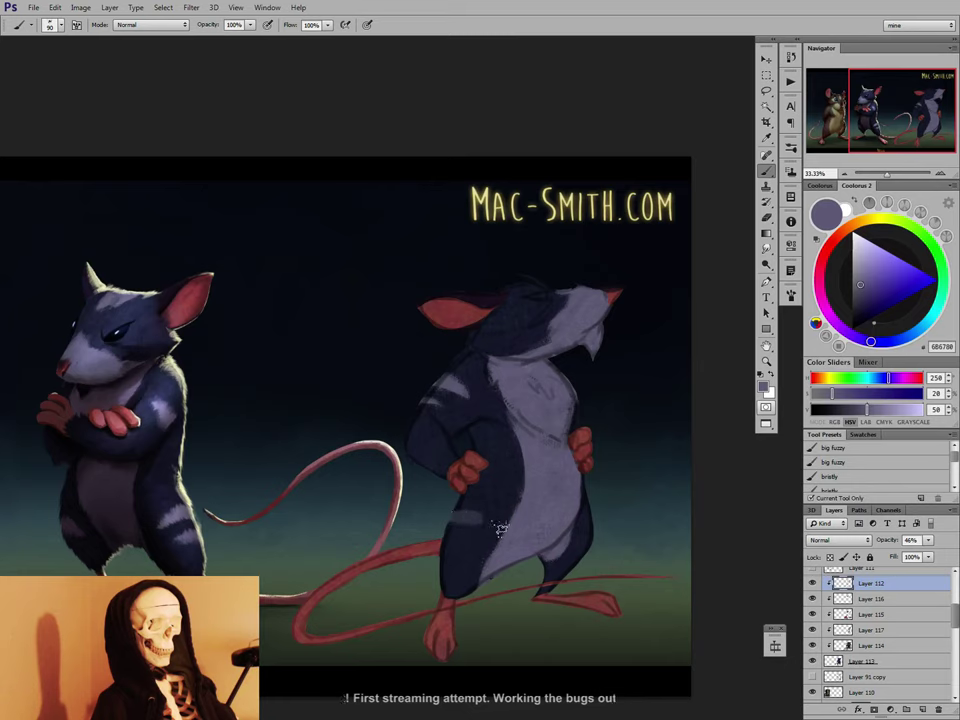
pyautogui.hotkey('ctrl', 'z')
pyautogui.click(873, 630)
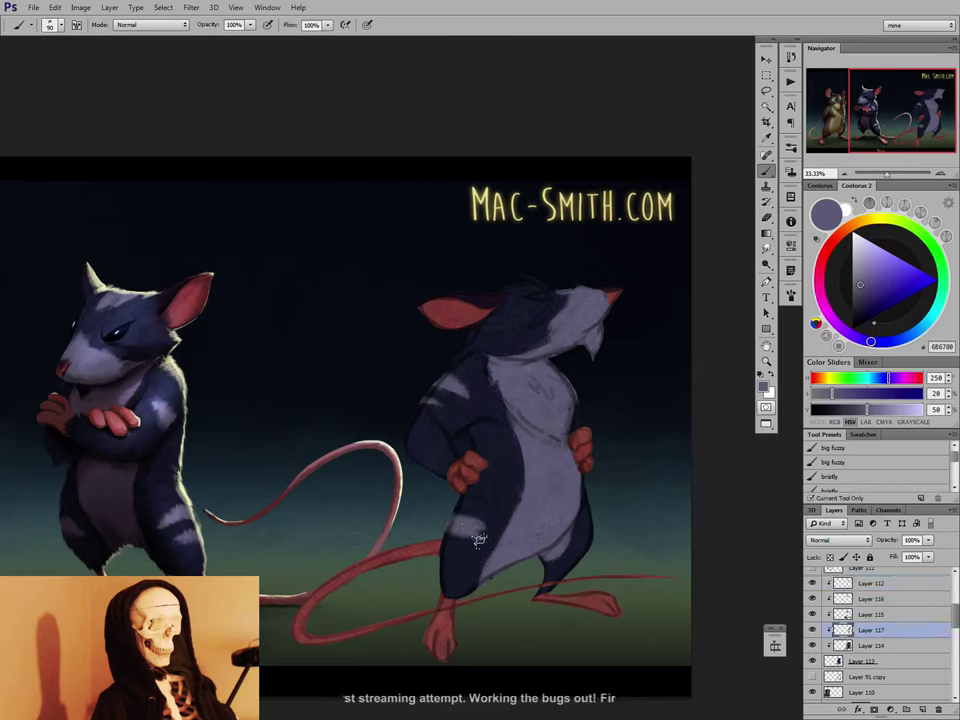
pyautogui.press('e')
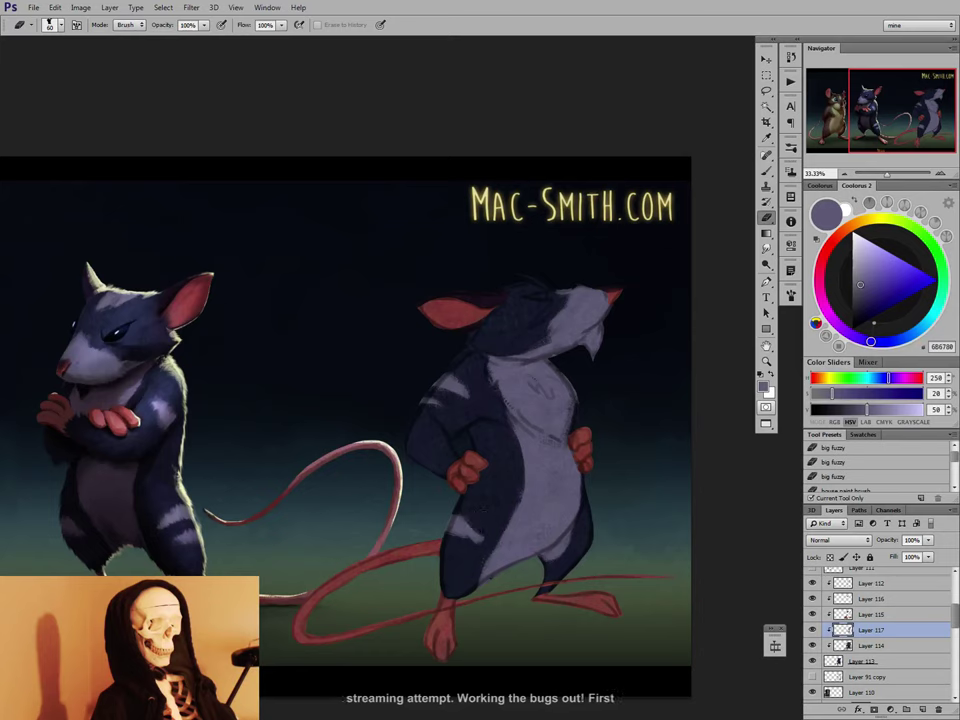
pyautogui.press('b')
pyautogui.press('[')
pyautogui.press('[')
pyautogui.press('[')
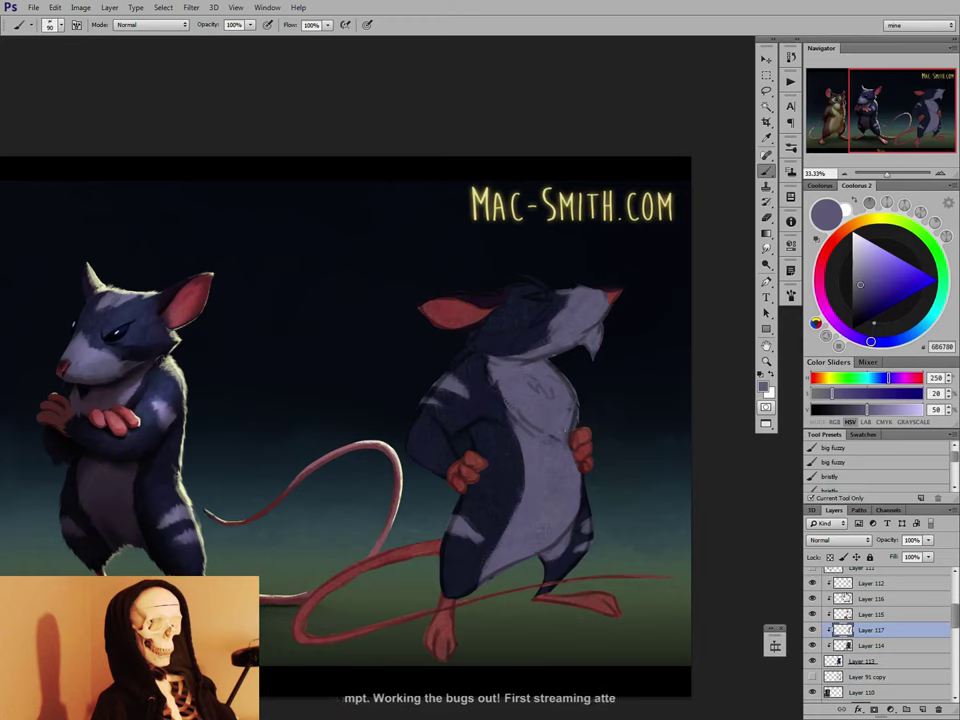
# Add a new clipped layer directly above Layer 116.
pyautogui.click(893, 598)
pyautogui.click(922, 709)
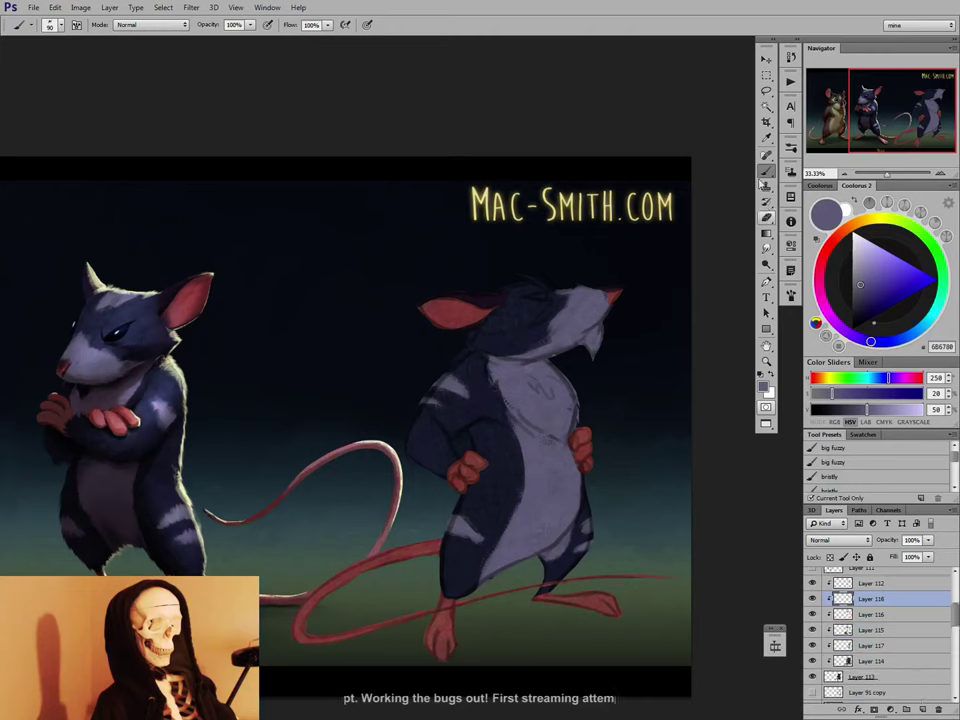
# Lasso the third rat's eye shape on Layer 118 and fill it with near-black sampled from the background.
pyautogui.click(765, 92)
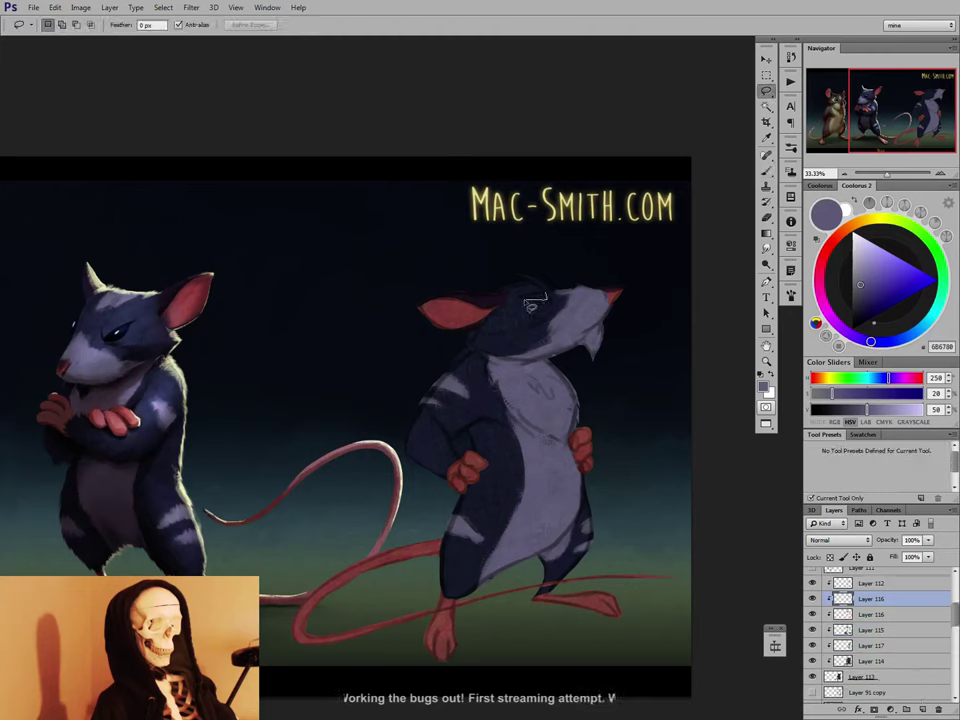
pyautogui.moveTo(556, 294); pyautogui.dragTo(557, 293)
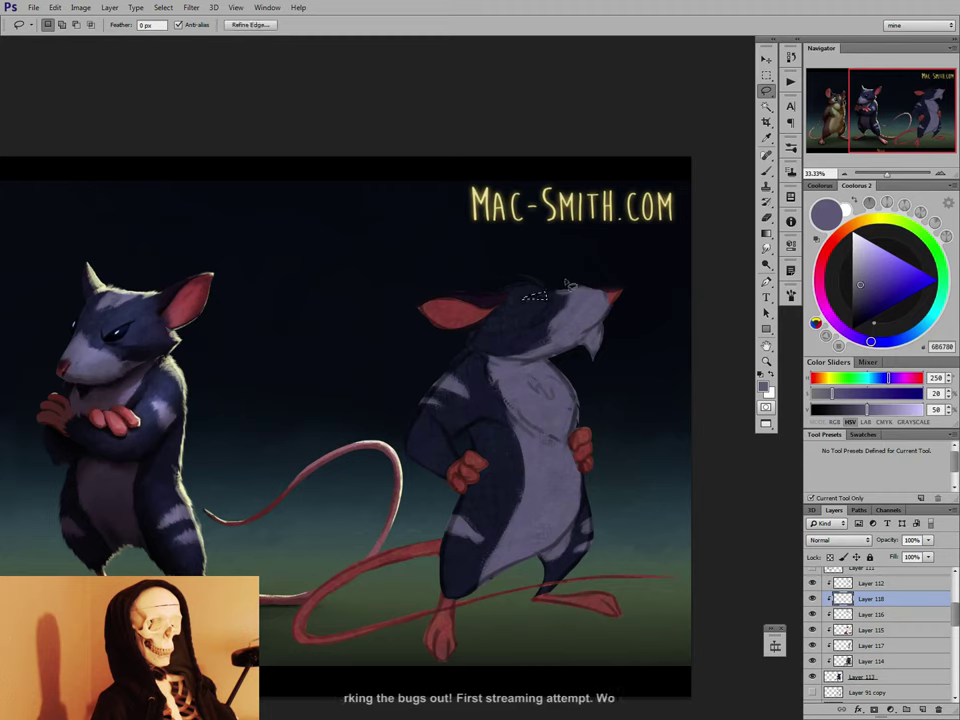
pyautogui.press('b')
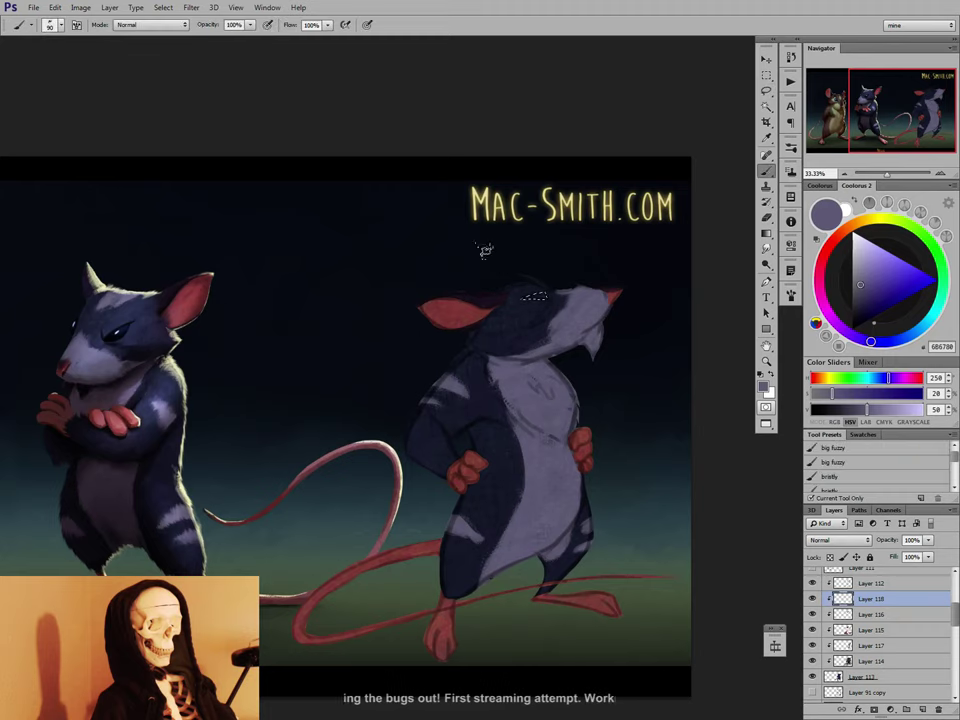
pyautogui.keyDown('alt'); pyautogui.click(313, 257); pyautogui.keyUp('alt')
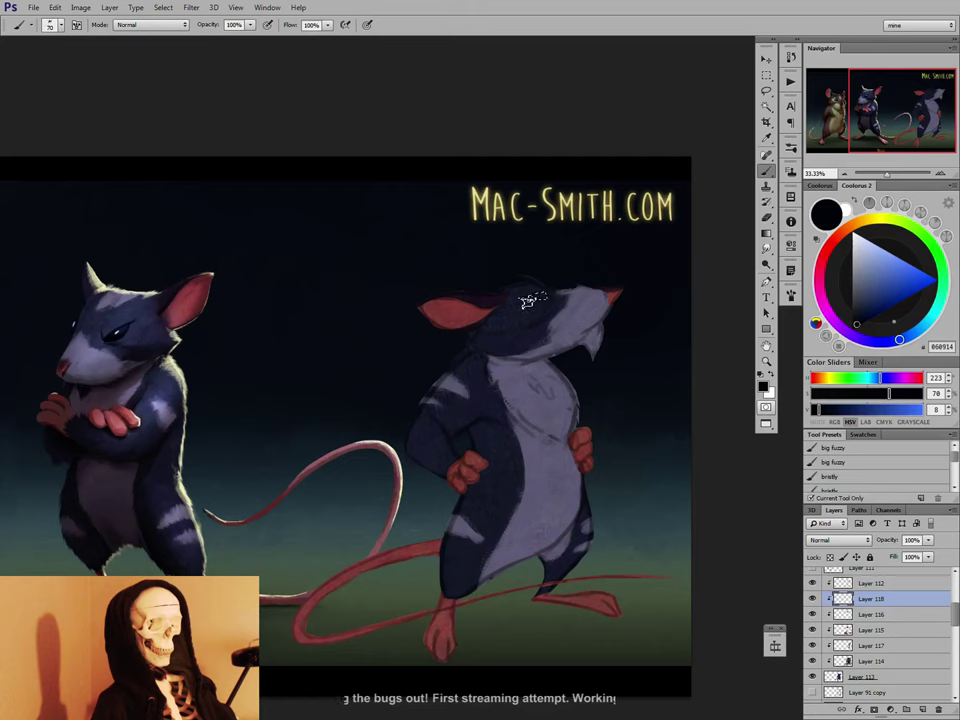
# Paint dark blue sampled from the middle rat into the selected eye with a soft round brush at 0% hardness.
pyautogui.rightClick(592, 285)
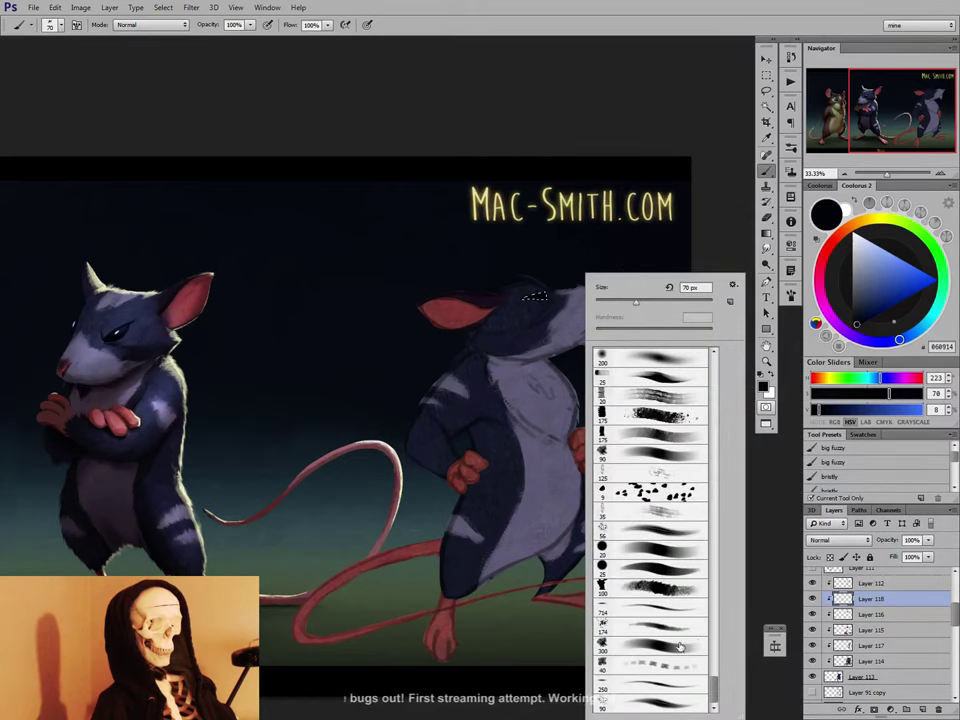
pyautogui.click(676, 553)
pyautogui.moveTo(709, 329); pyautogui.dragTo(594, 329)
pyautogui.press('Return')
pyautogui.keyDown('alt'); pyautogui.click(122, 313); pyautogui.keyUp('alt')
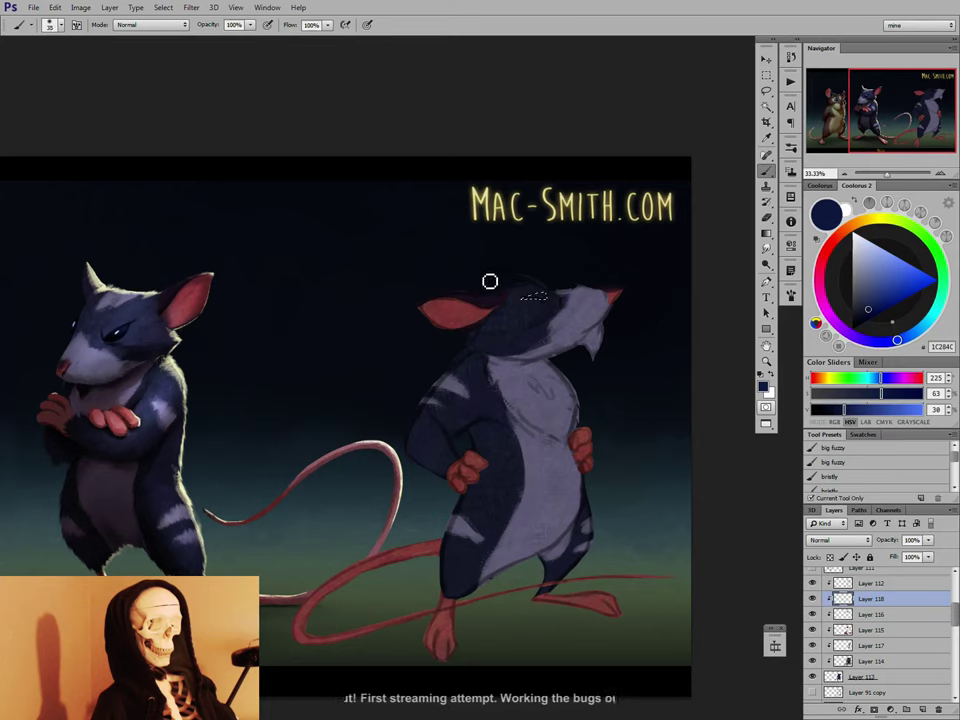
# Add a pale blue highlight to the third rat's eye with a small textured brush and remove the selection.
pyautogui.click(876, 243)
pyautogui.rightClick(420, 349)
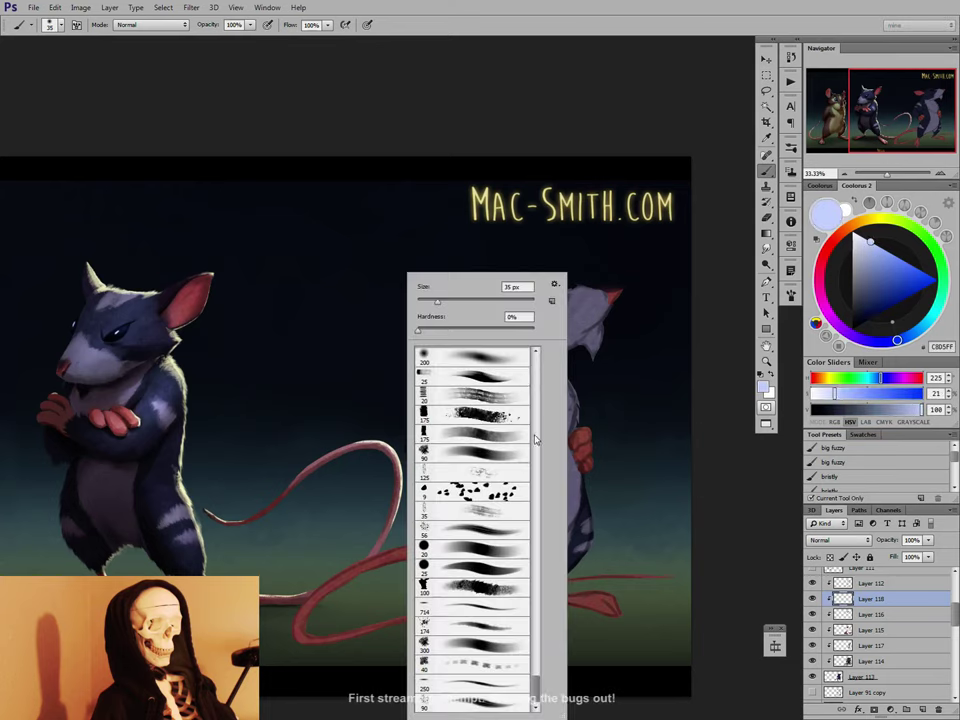
pyautogui.moveTo(533, 653); pyautogui.dragTo(539, 341)
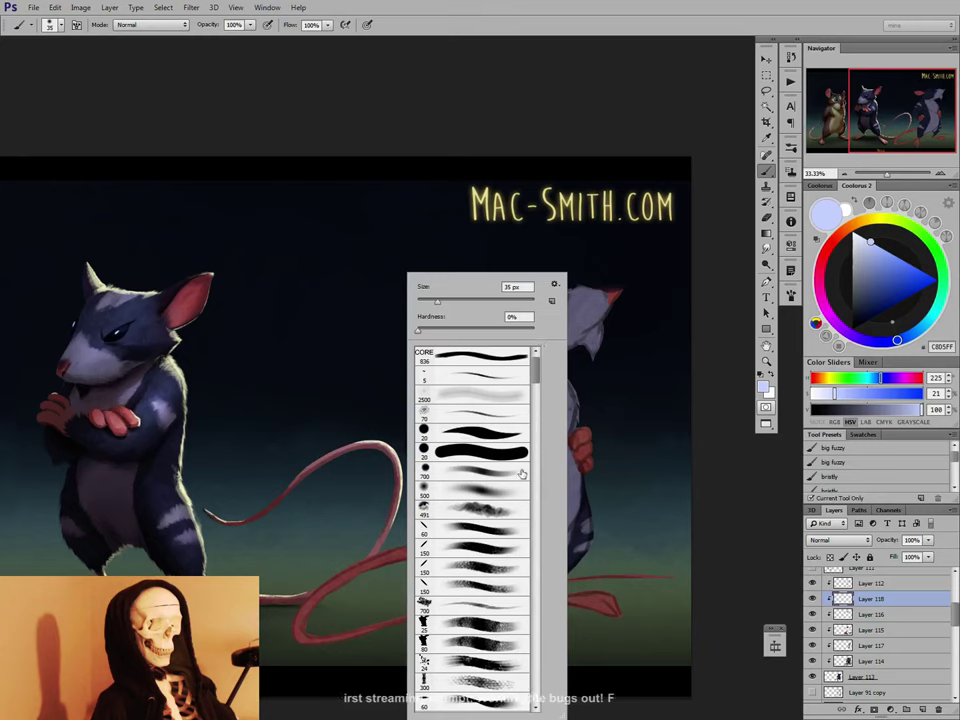
pyautogui.click(492, 627)
pyautogui.click(617, 294)
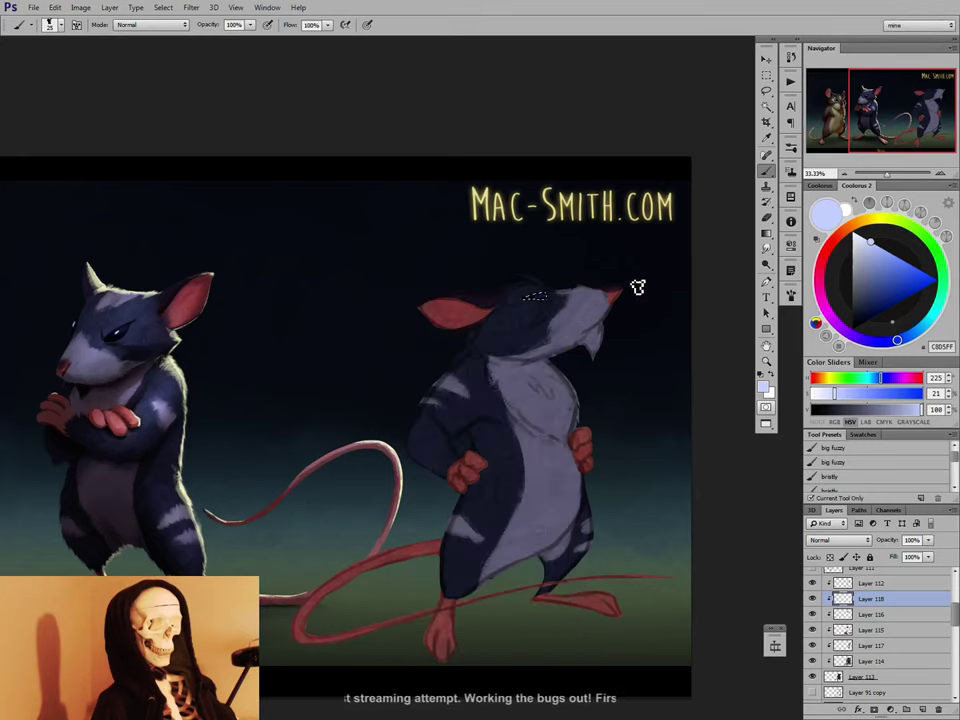
pyautogui.keyDown('alt'); pyautogui.click(116, 331); pyautogui.keyUp('alt')
pyautogui.press('[')
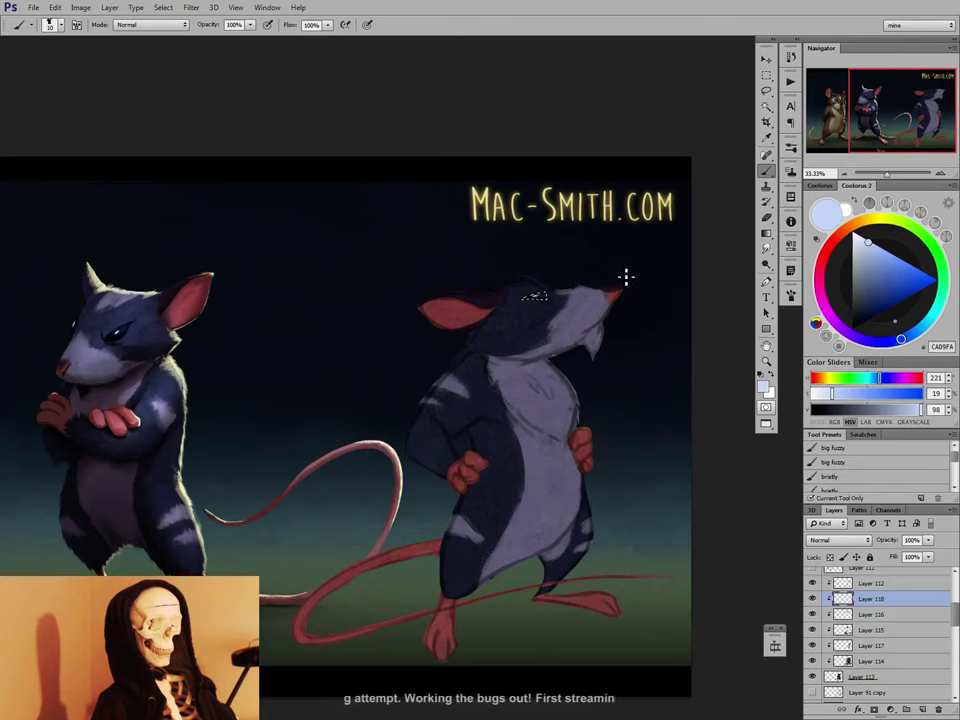
pyautogui.hotkey('ctrl', 'd')
pyautogui.moveTo(621, 370); pyautogui.dragTo(590, 402)
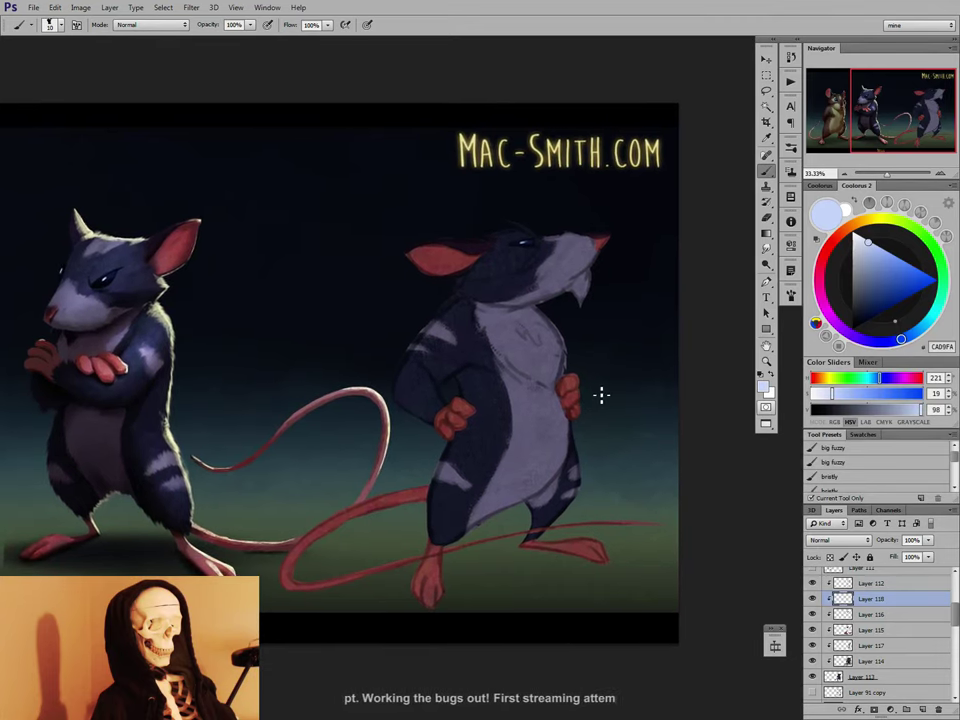
# Add a new clipped layer above Layer 118 and set its blending mode to Overlay.
pyautogui.click(922, 709)
pyautogui.click(840, 540)
pyautogui.click(817, 375)
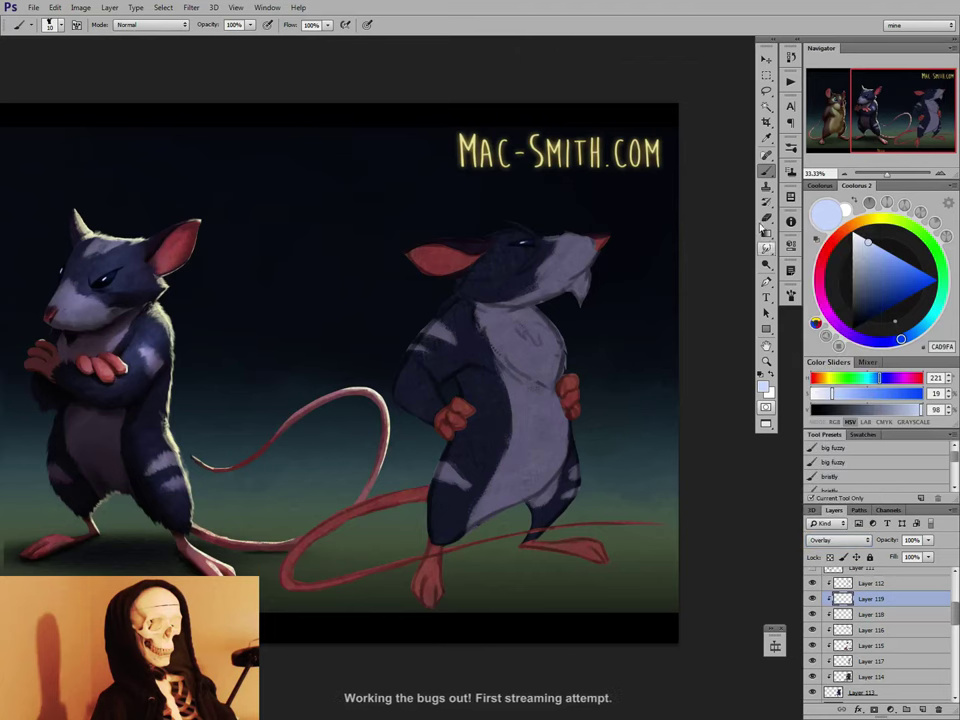
# Paint muted red (A34A49) over the third rat's ear, nose, hands, feet and tail with a soft brush at 100 to 150 px.
pyautogui.rightClick(614, 273)
pyautogui.click(699, 490)
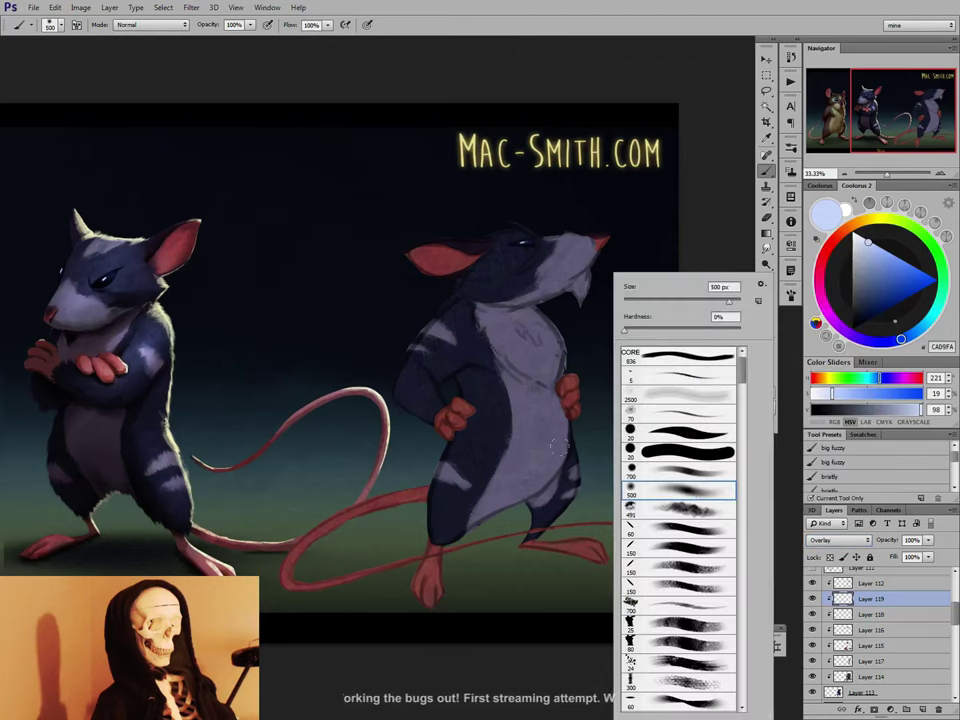
pyautogui.click(566, 433)
pyautogui.keyDown('alt'); pyautogui.click(107, 360); pyautogui.keyUp('alt')
pyautogui.moveTo(888, 283); pyautogui.dragTo(885, 281)
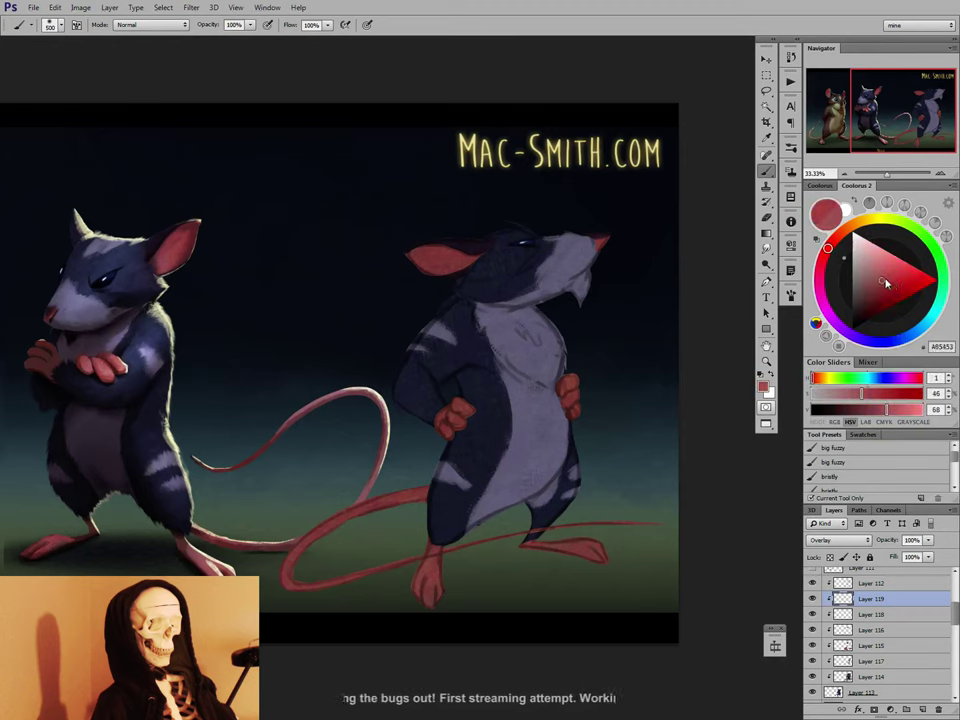
pyautogui.click(882, 284)
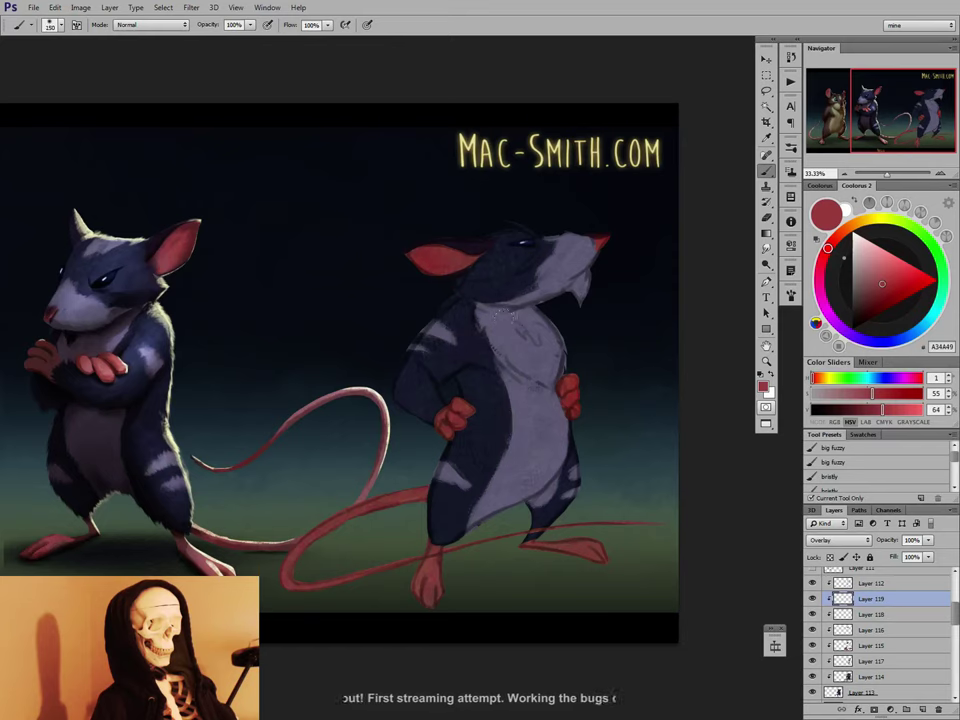
pyautogui.press('[')
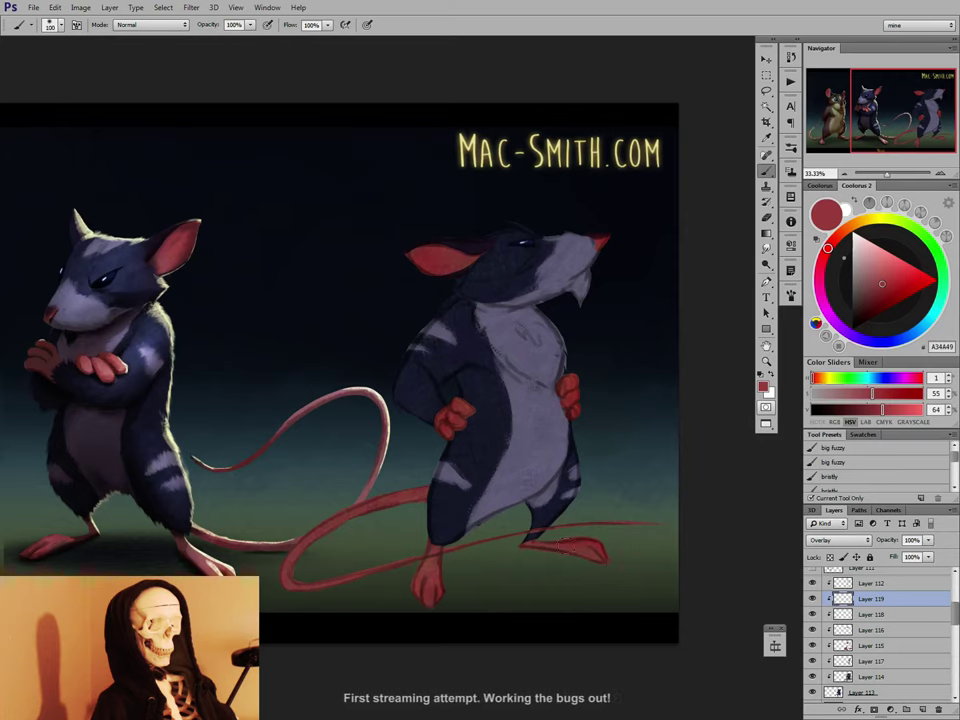
pyautogui.press(']')
pyautogui.press(']')
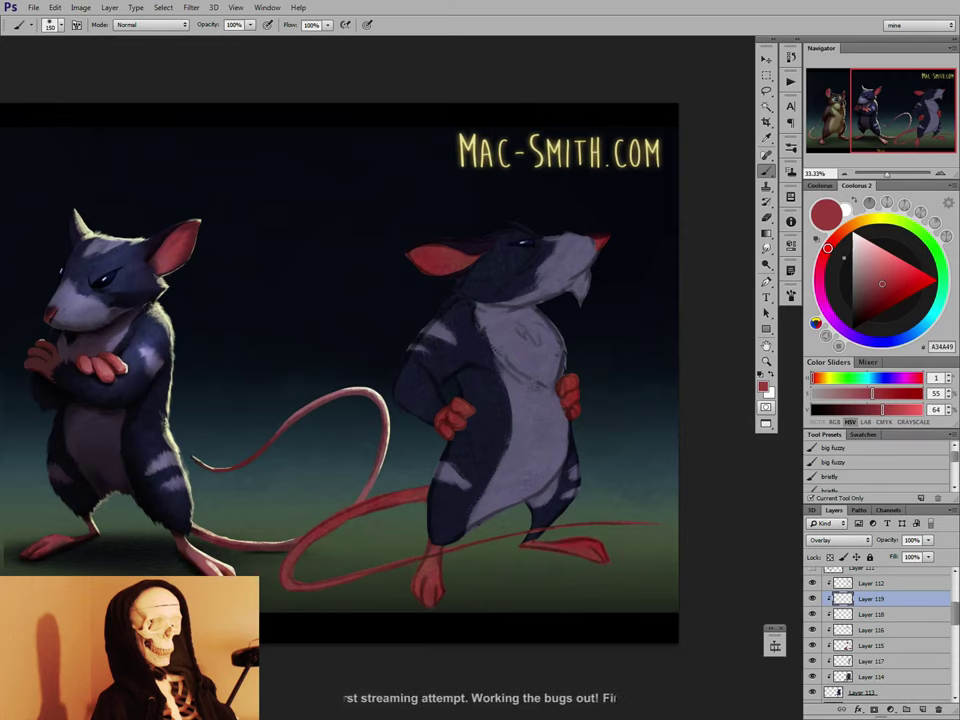
pyautogui.press('[')
pyautogui.press('[')
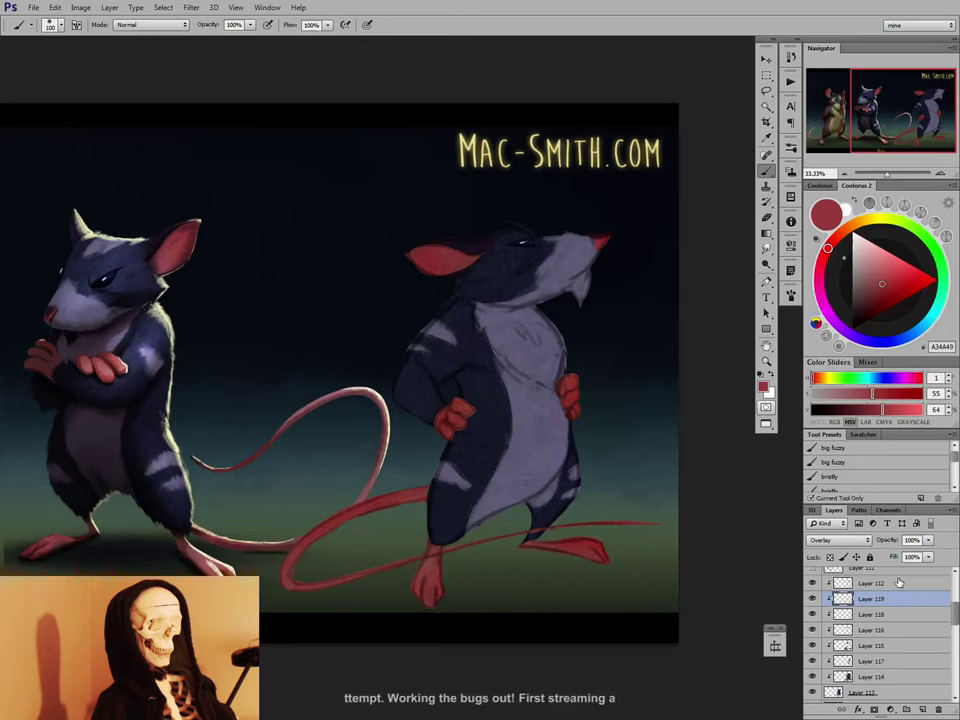
# Add a clipped layer above Layer 119 and hide the colour layers from Layer 119 down to Layer 114.
pyautogui.click(922, 709)
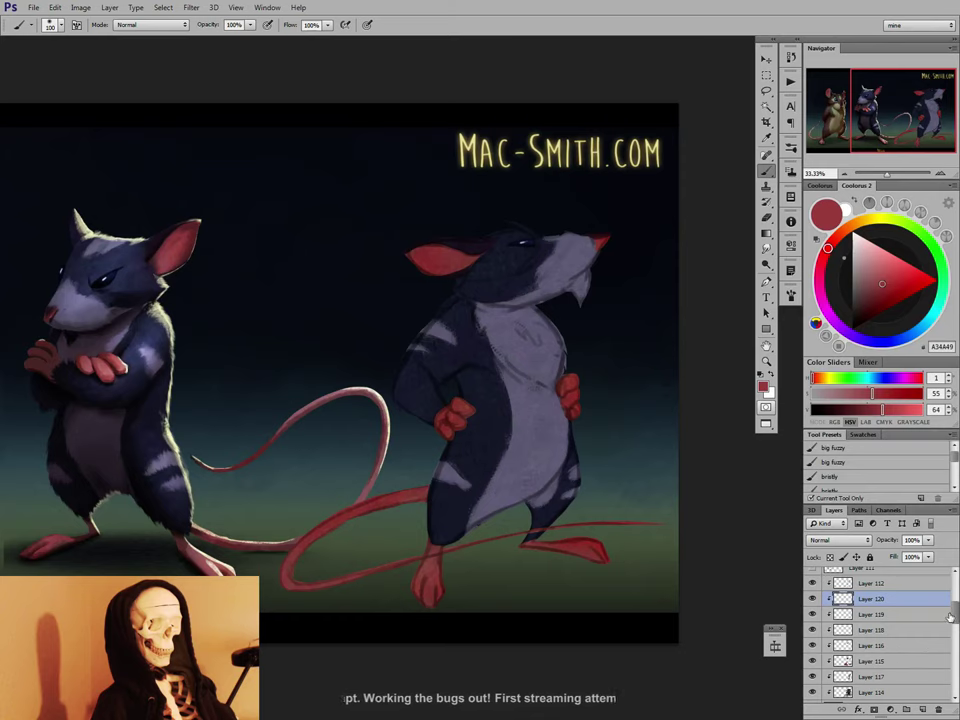
pyautogui.scroll(-1, 950, 612)
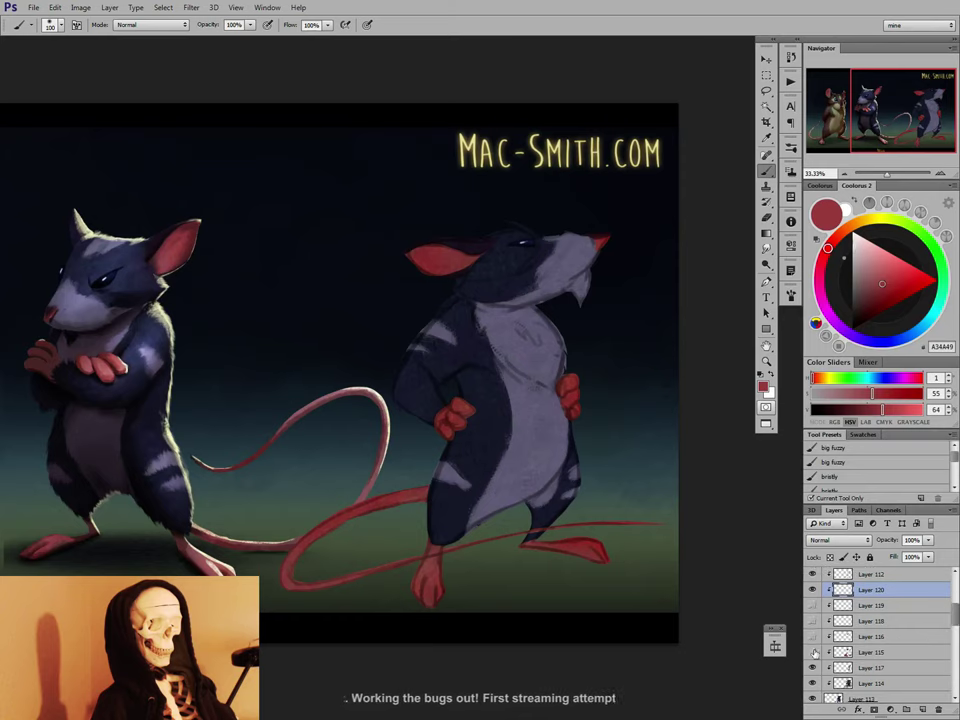
pyautogui.moveTo(812, 605); pyautogui.dragTo(812, 683)
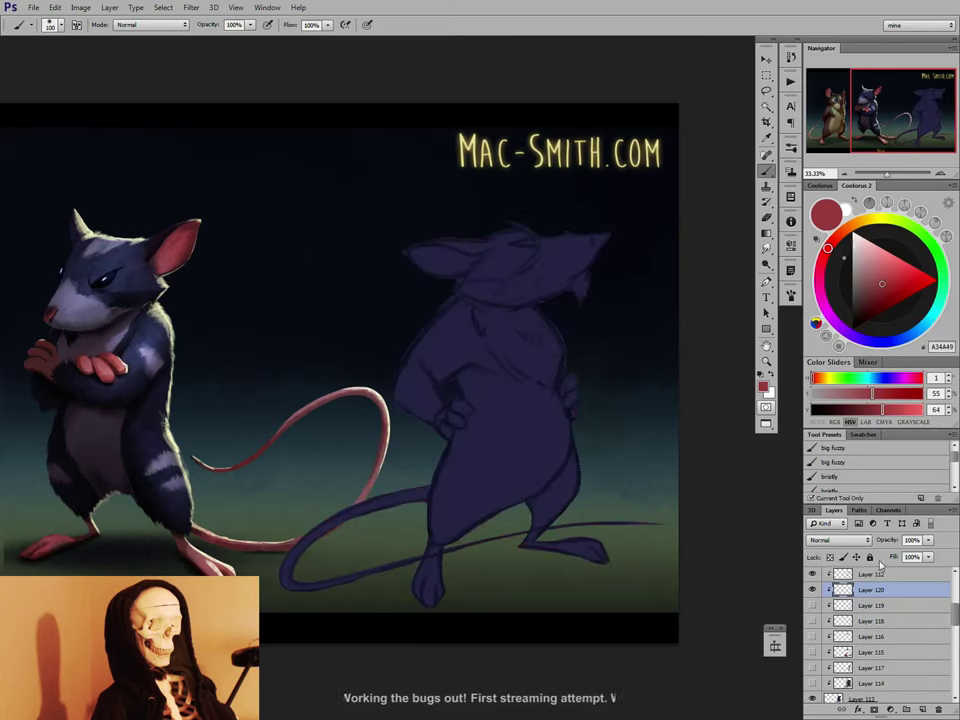
# Paint solid black shadow shapes under the chin, along the chest and belly edge and down the far leg with a textured brush.
pyautogui.press('d')
pyautogui.rightClick(605, 348)
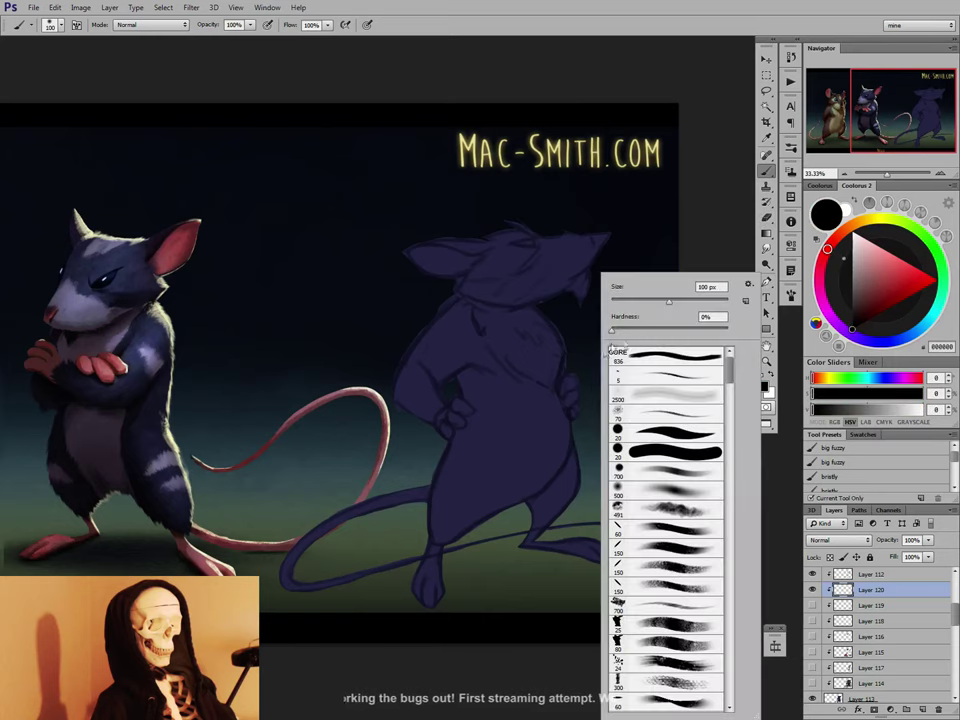
pyautogui.click(671, 625)
pyautogui.click(733, 228)
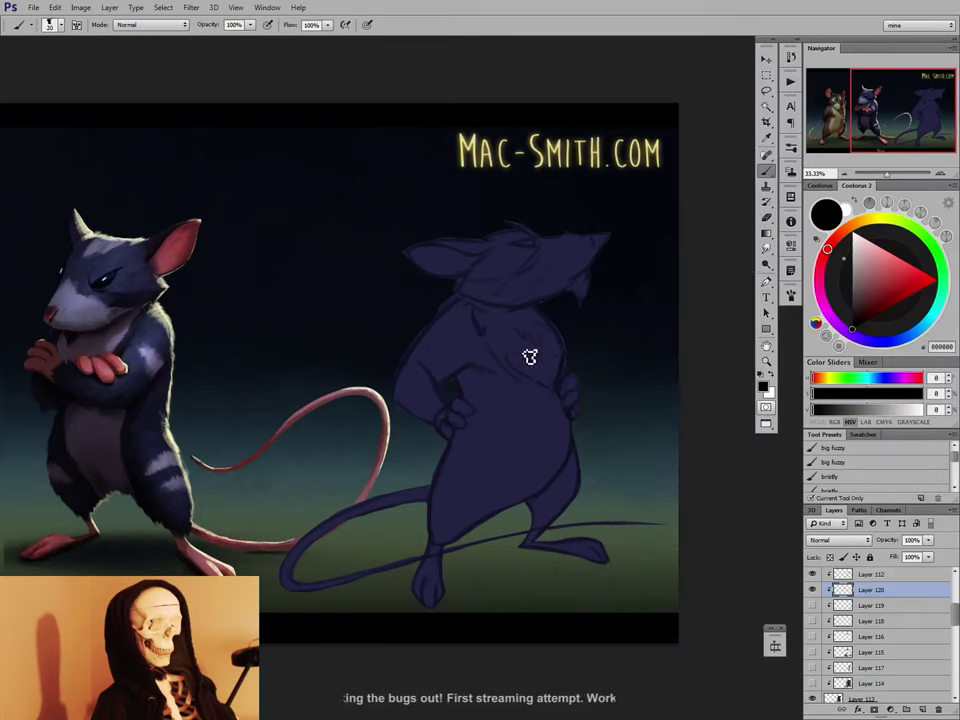
pyautogui.press('[')
pyautogui.moveTo(465, 299)
pyautogui.mouseDown()
pyautogui.moveTo(539, 303)
pyautogui.moveTo(483, 308)
pyautogui.moveTo(552, 312)
pyautogui.moveTo(496, 311)
pyautogui.moveTo(544, 322)
pyautogui.moveTo(505, 315)
pyautogui.moveTo(549, 322)
pyautogui.moveTo(554, 302)
pyautogui.moveTo(523, 319)
pyautogui.moveTo(560, 366)
pyautogui.mouseUp()
pyautogui.moveTo(533, 315)
pyautogui.mouseDown()
pyautogui.moveTo(567, 357)
pyautogui.moveTo(577, 304)
pyautogui.moveTo(556, 397)
pyautogui.mouseUp()
pyautogui.moveTo(520, 374)
pyautogui.mouseDown()
pyautogui.moveTo(569, 427)
pyautogui.moveTo(566, 419)
pyautogui.moveTo(560, 440)
pyautogui.moveTo(580, 420)
pyautogui.moveTo(566, 432)
pyautogui.moveTo(561, 479)
pyautogui.moveTo(603, 415)
pyautogui.moveTo(541, 487)
pyautogui.moveTo(556, 476)
pyautogui.moveTo(490, 526)
pyautogui.moveTo(584, 450)
pyautogui.moveTo(551, 494)
pyautogui.moveTo(600, 452)
pyautogui.moveTo(586, 480)
pyautogui.moveTo(562, 479)
pyautogui.moveTo(554, 492)
pyautogui.moveTo(575, 456)
pyautogui.moveTo(560, 512)
pyautogui.moveTo(572, 498)
pyautogui.moveTo(523, 530)
pyautogui.moveTo(532, 508)
pyautogui.moveTo(507, 564)
pyautogui.moveTo(595, 449)
pyautogui.moveTo(592, 493)
pyautogui.moveTo(537, 542)
pyautogui.moveTo(582, 530)
pyautogui.mouseUp()
pyautogui.hotkey('ctrl', 'z')
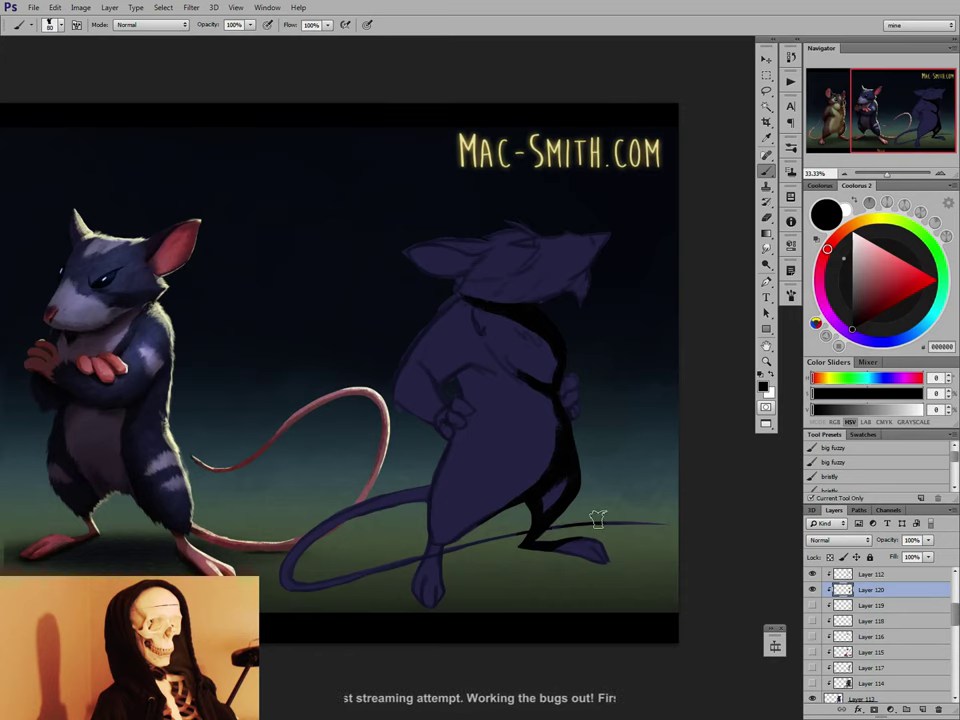
# Trim the black shadow around the far ankle with the Eraser and repaint its edges with a smaller brush.
pyautogui.press('e')
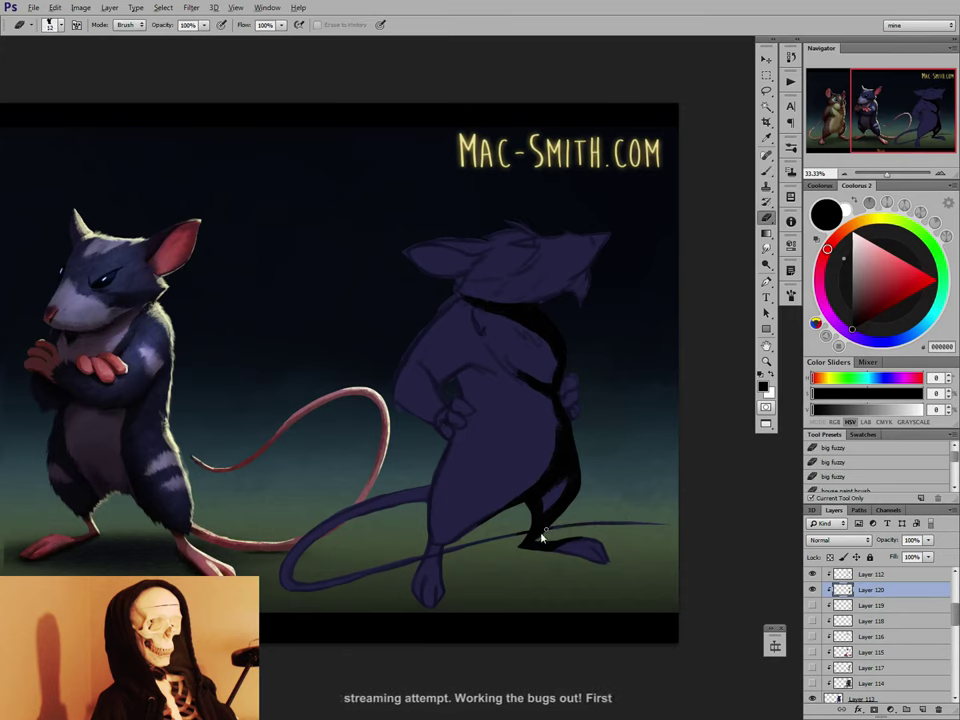
pyautogui.keyDown('alt'); pyautogui.rightClick(548, 536); pyautogui.keyUp('alt')
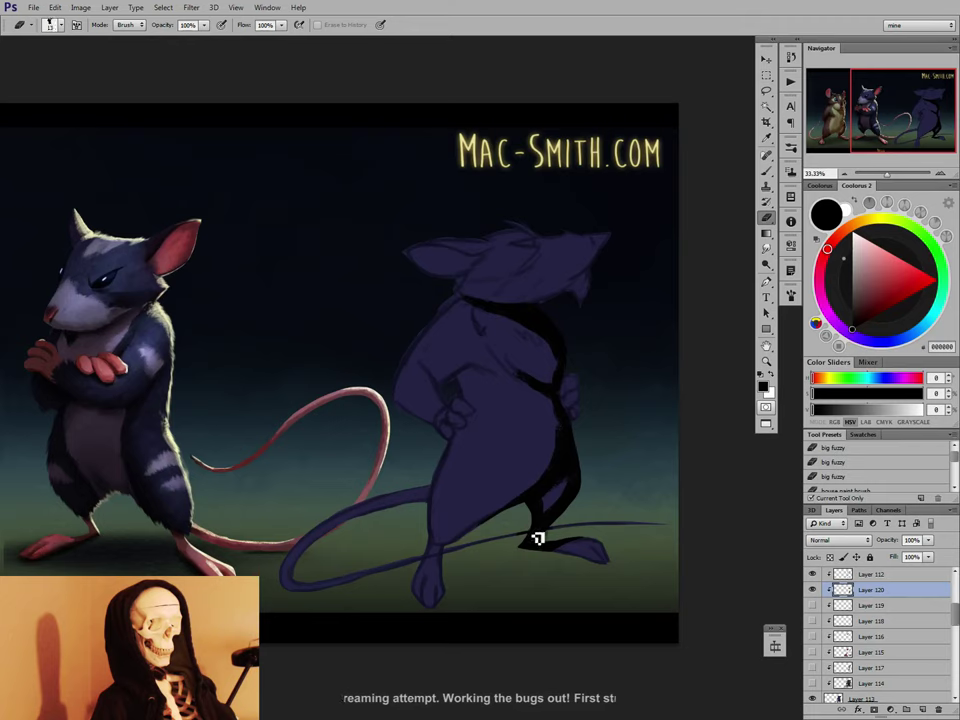
pyautogui.press('b')
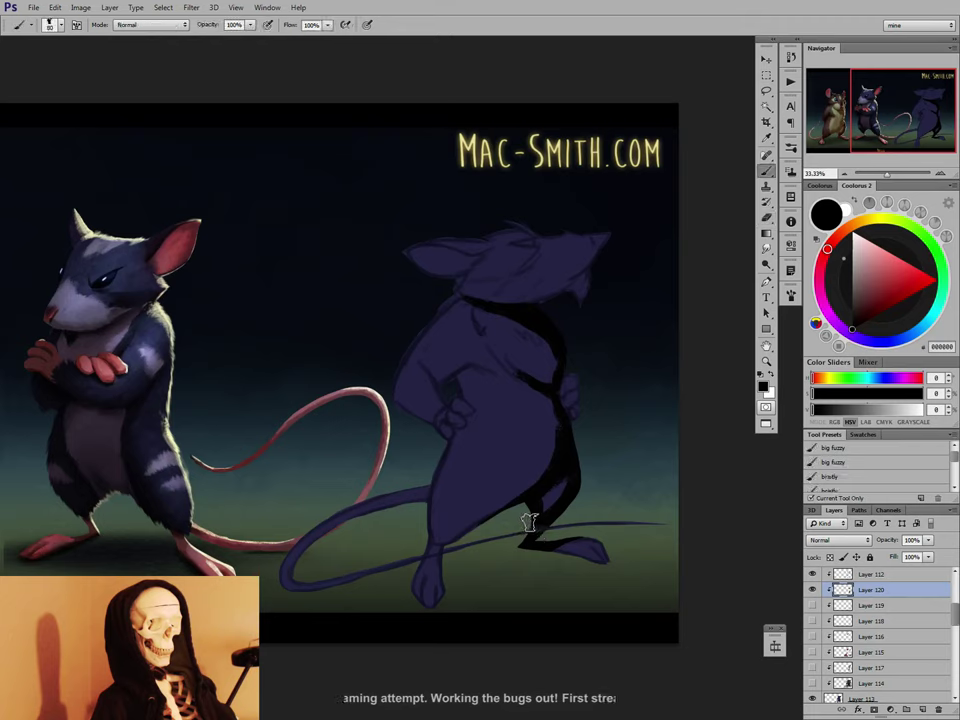
pyautogui.press('[')
pyautogui.press('[')
pyautogui.press('[')
pyautogui.press('[')
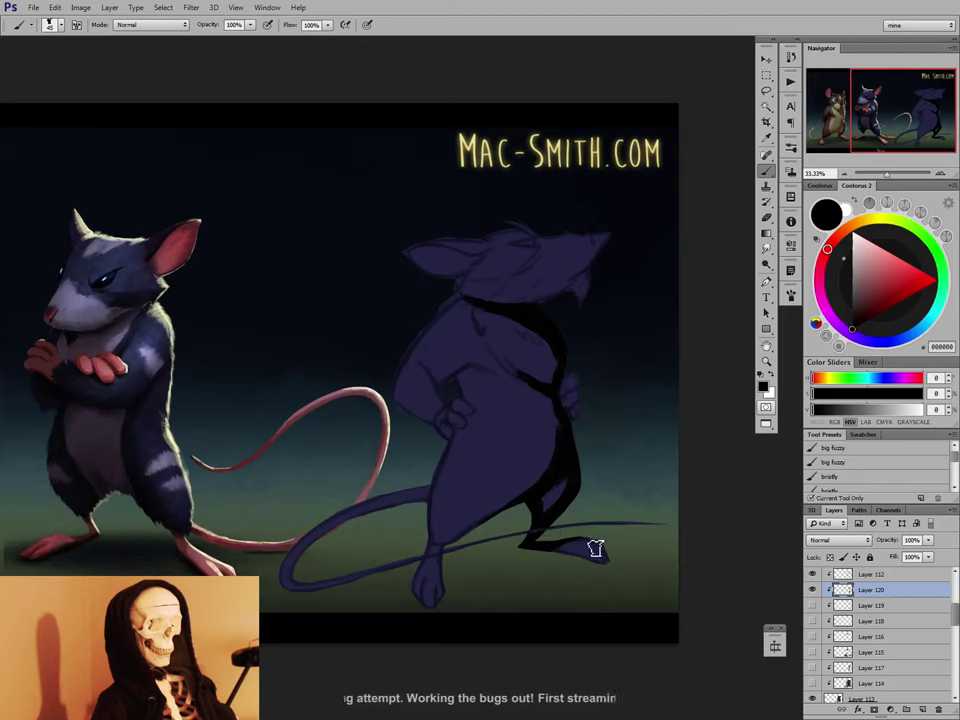
# Extend the black shadow over the far foot's toes and the far hand, carving the hand's lit area with the Eraser.
pyautogui.press('[')
pyautogui.press(']')
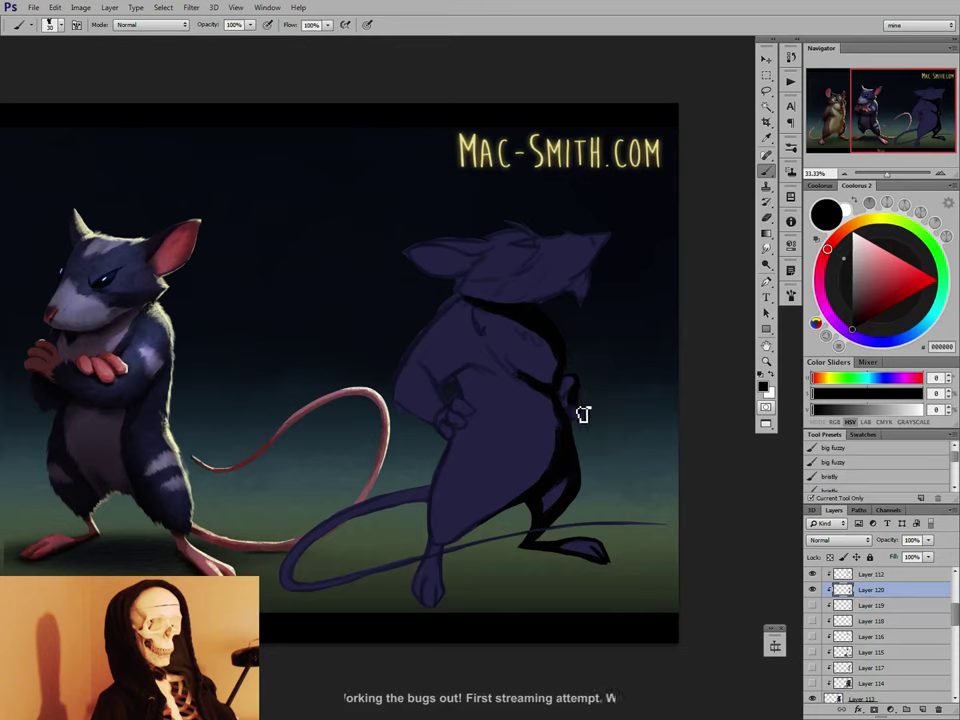
pyautogui.press('e')
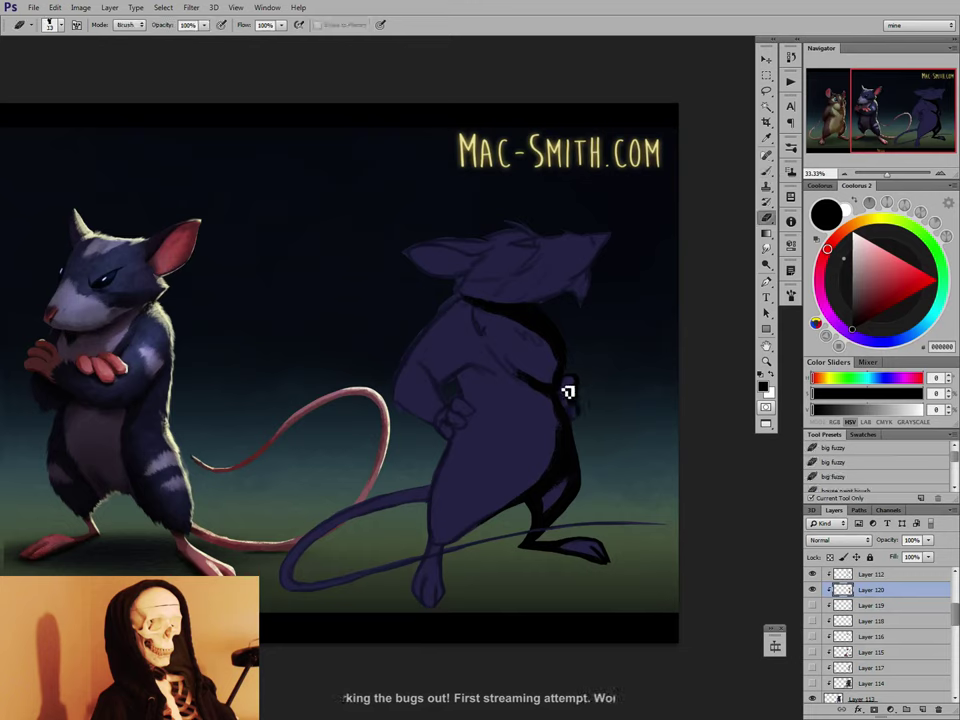
pyautogui.press('b')
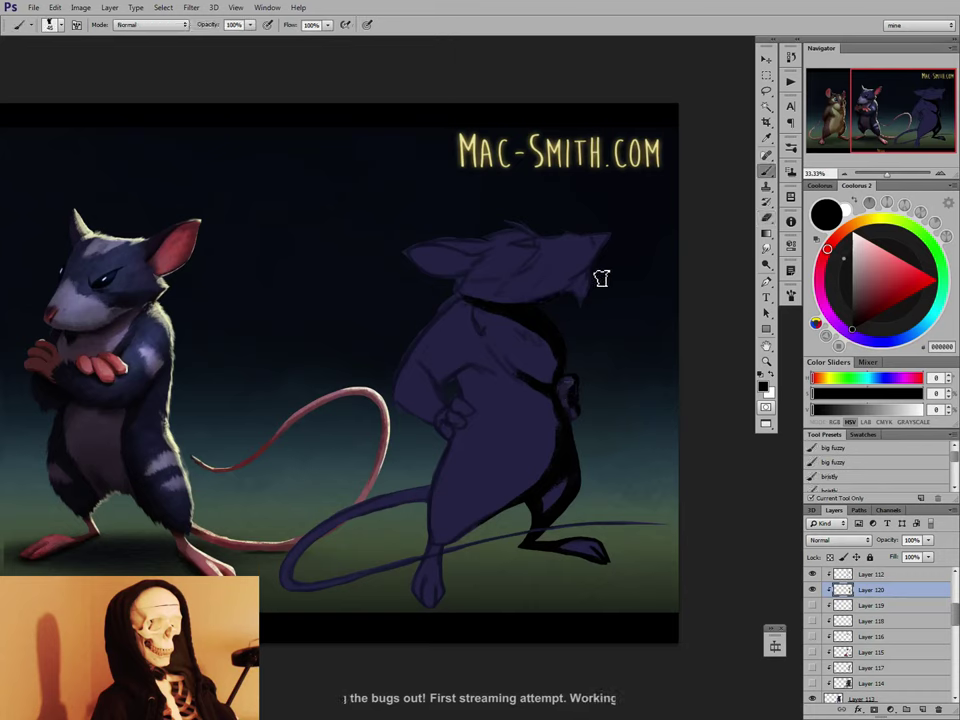
# Paint black shadows under the snout and jaw and a diagonal brow-to-cheek shadow across the third rat's face, trimming its edge with the Eraser.
pyautogui.press('[')
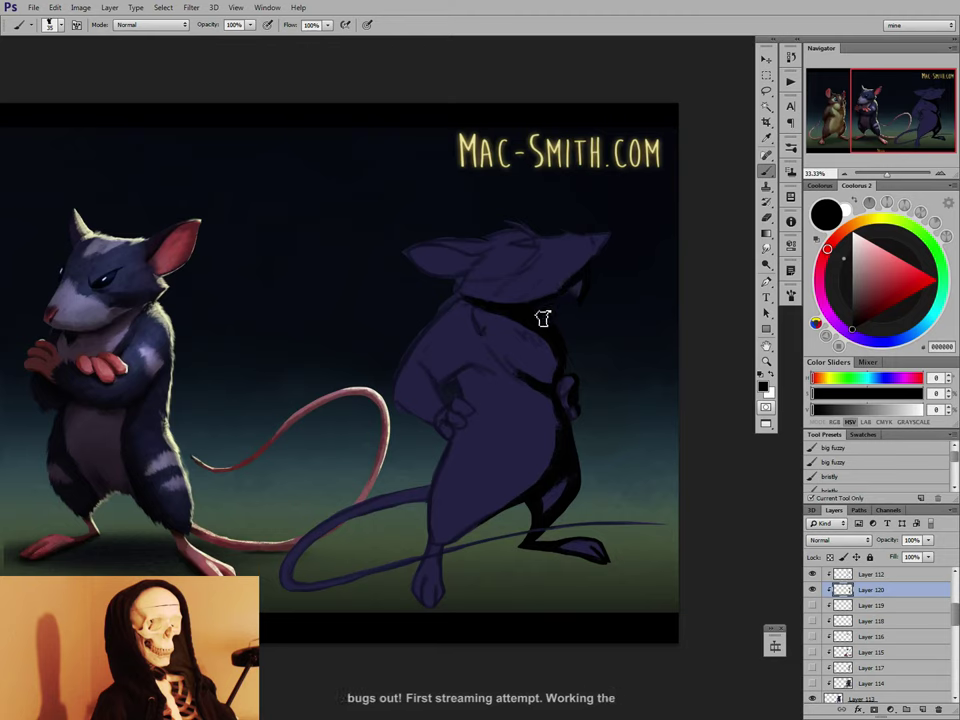
pyautogui.press('[')
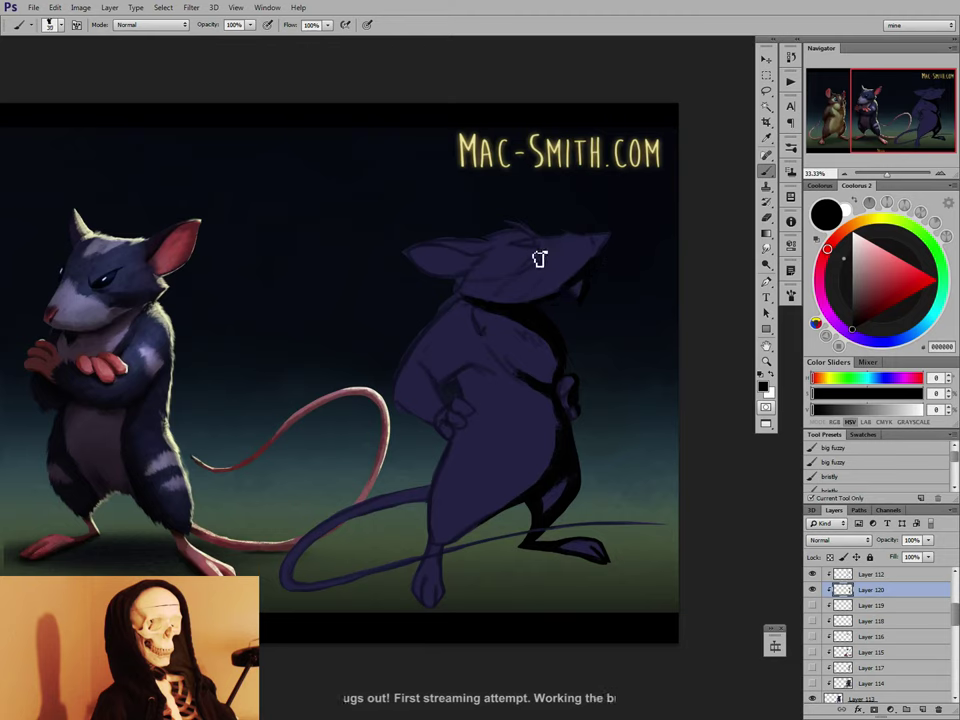
pyautogui.press(']')
pyautogui.moveTo(541, 255); pyautogui.dragTo(512, 277)
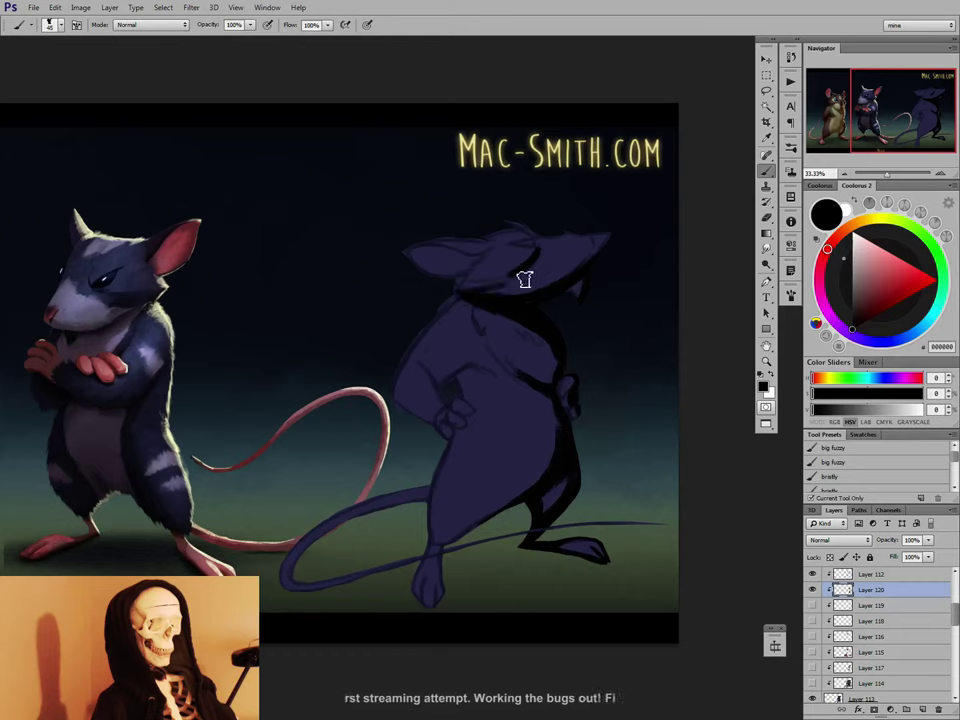
pyautogui.press('e')
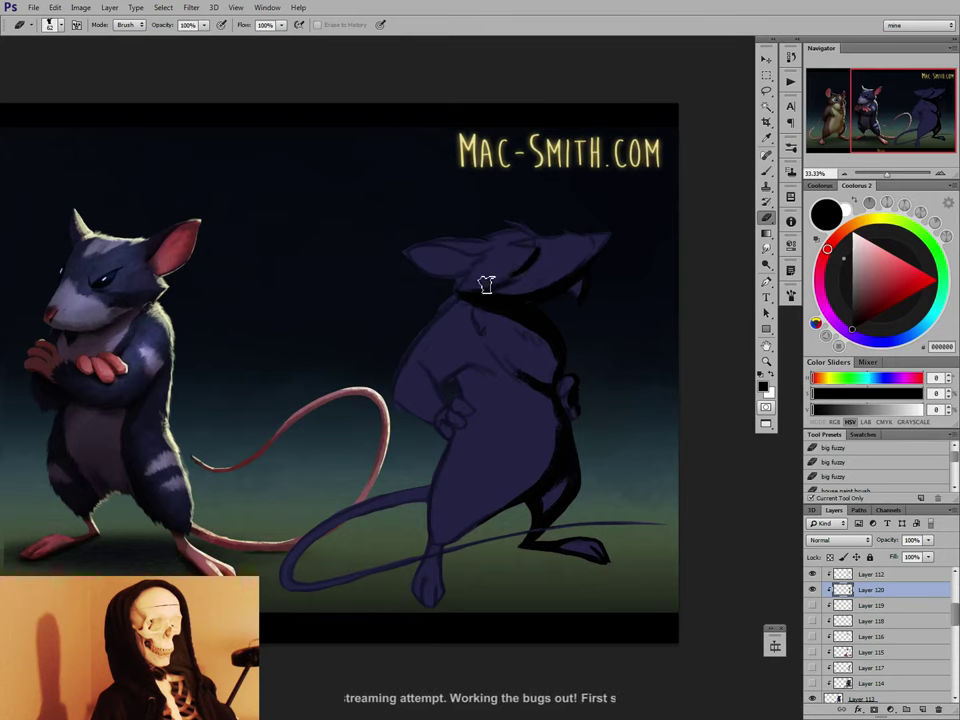
# Paint the black shadow inside the third rat's ear and at its base, refining the shape with the Eraser and brush.
pyautogui.press('b')
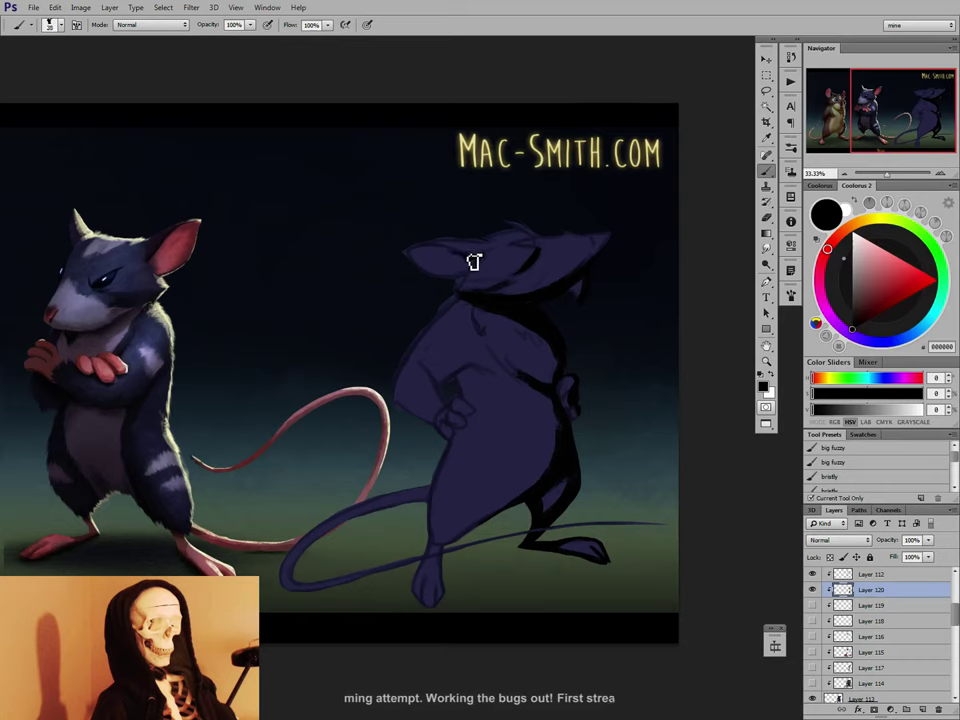
pyautogui.moveTo(473, 261)
pyautogui.mouseDown()
pyautogui.moveTo(420, 251)
pyautogui.moveTo(425, 258)
pyautogui.mouseUp()
pyautogui.press(']')
pyautogui.press(']')
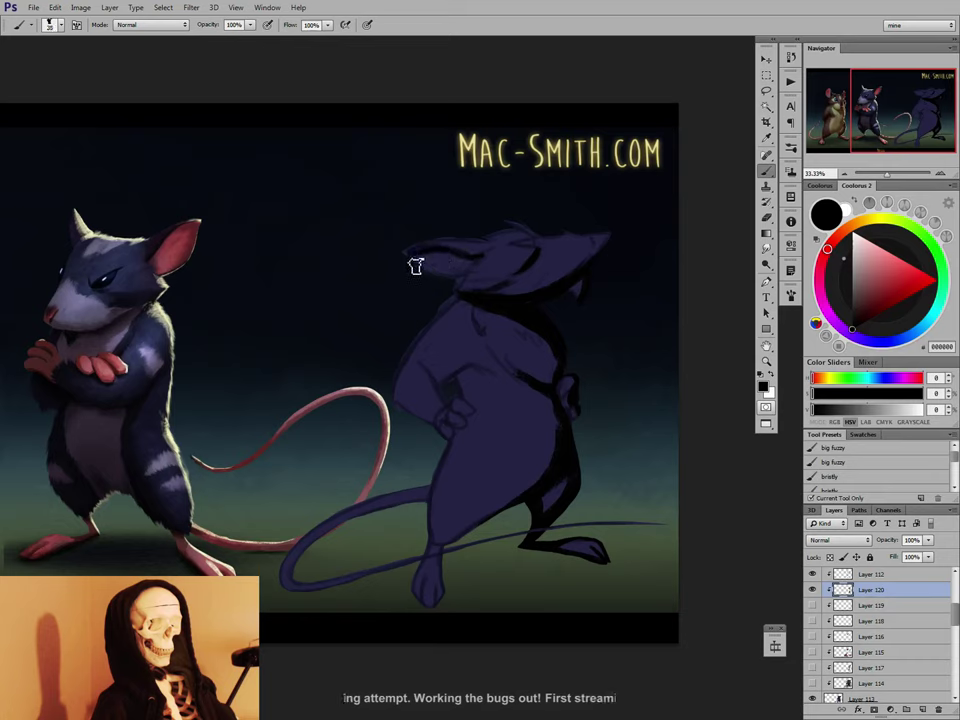
pyautogui.press('e')
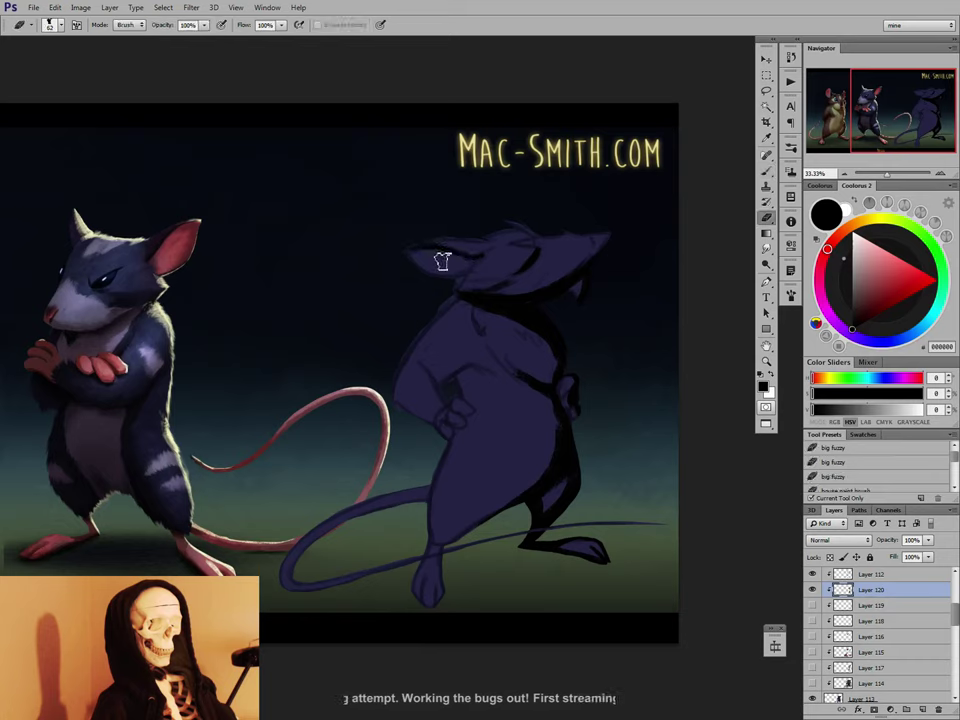
pyautogui.press('b')
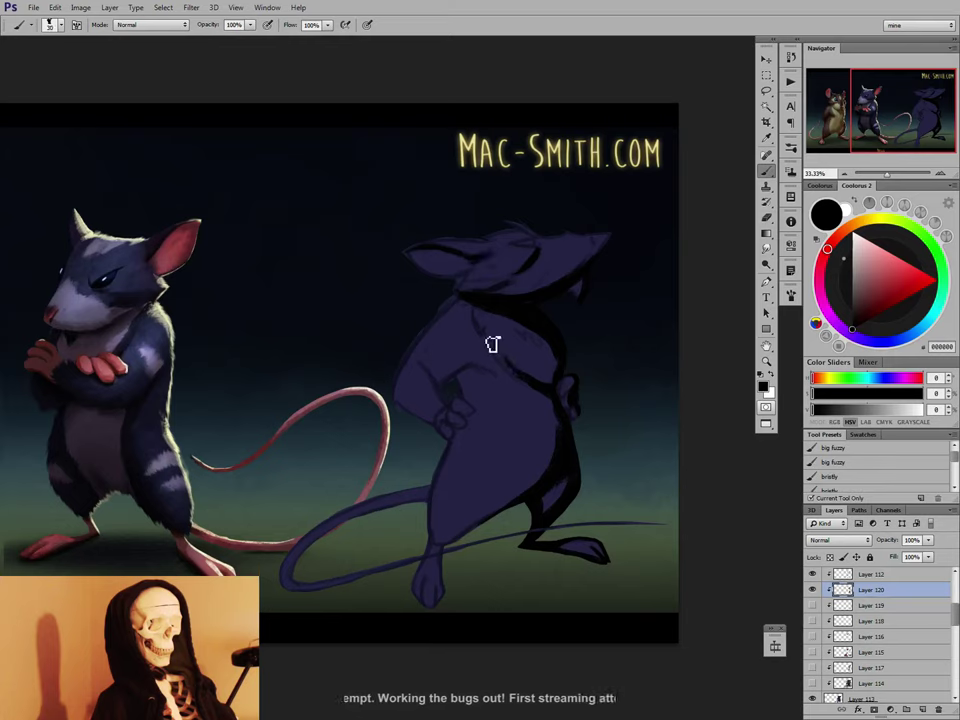
# Block in black shadow under the near arm and around the hand on the hip, cleaning up the knuckles with the Eraser.
pyautogui.press(']')
pyautogui.press(']')
pyautogui.moveTo(478, 371)
pyautogui.mouseDown()
pyautogui.moveTo(446, 390)
pyautogui.moveTo(472, 375)
pyautogui.mouseUp()
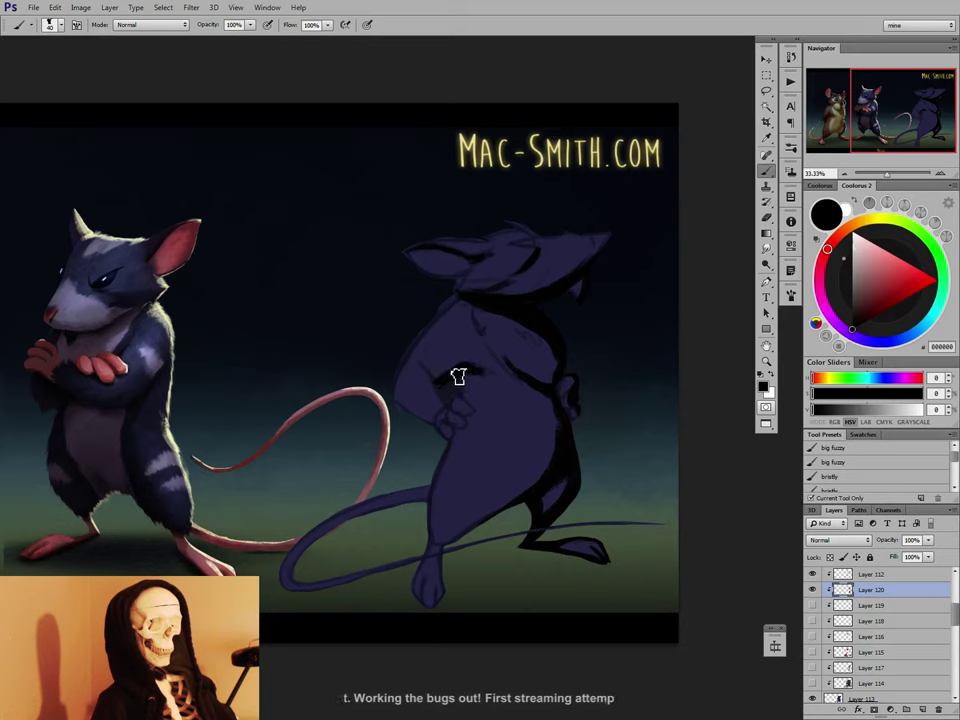
pyautogui.press('[')
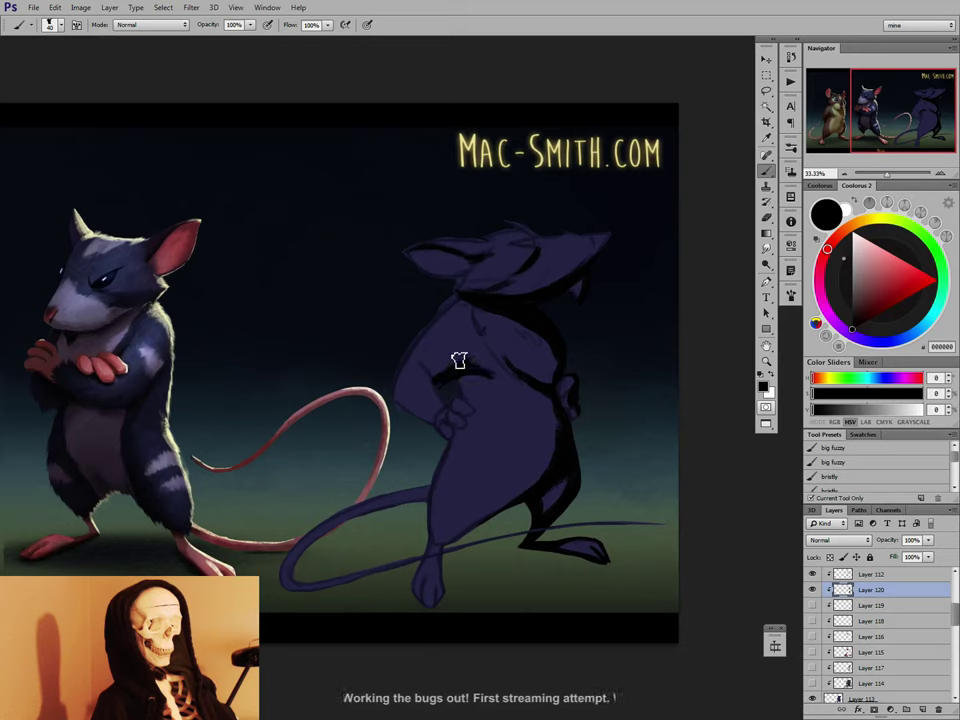
pyautogui.press(']')
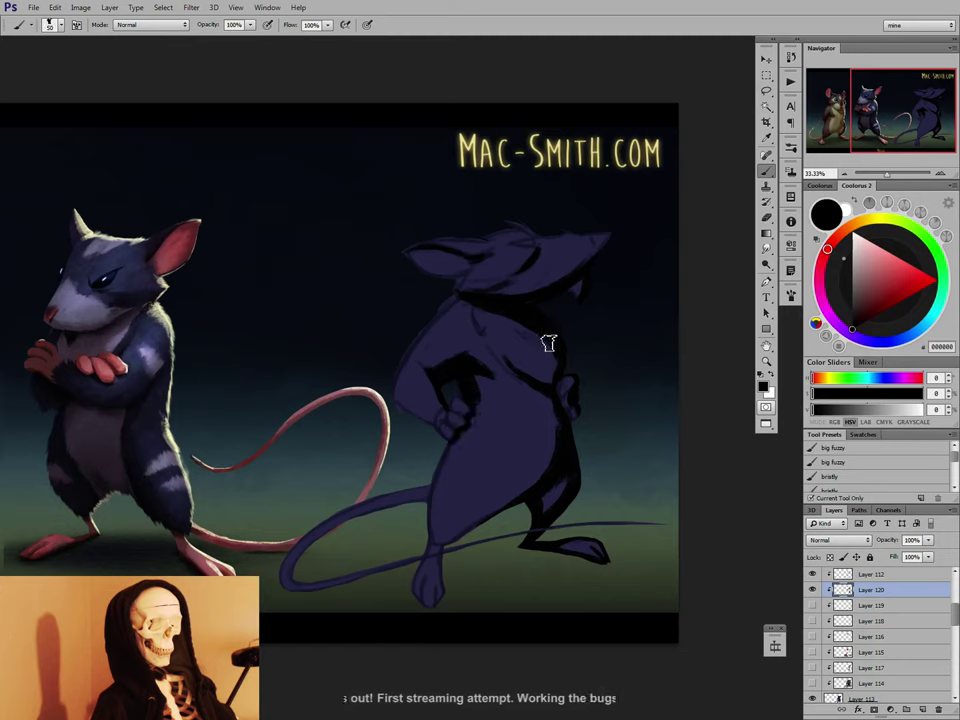
pyautogui.press('e')
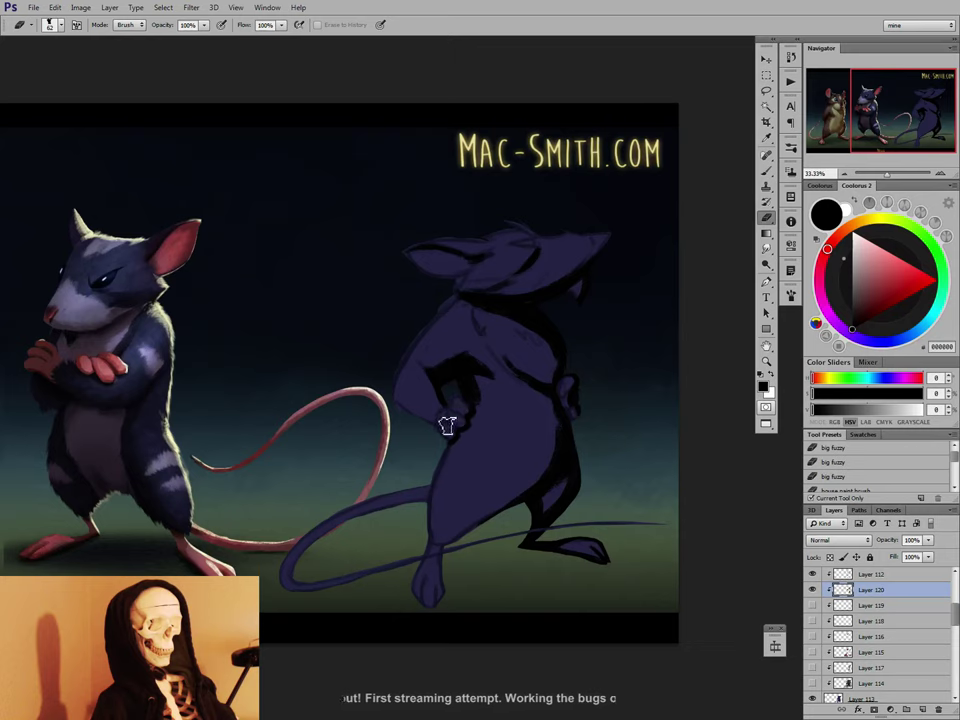
pyautogui.press('b')
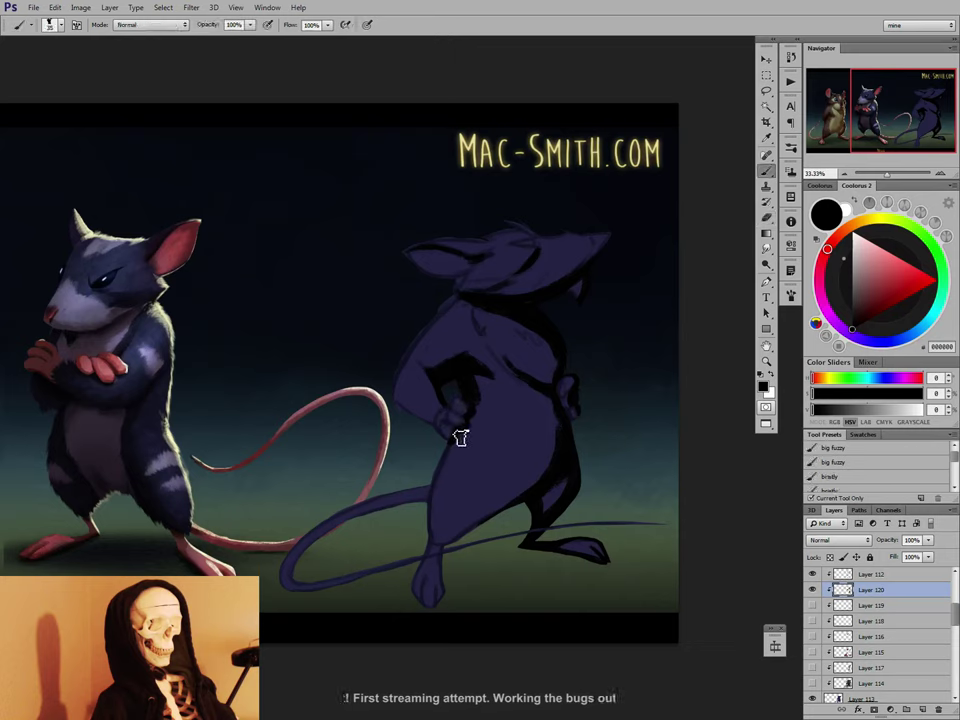
# Paint black shadow along the near leg's inner thigh, ankle and foot edge, trimming the ankle with the Eraser.
pyautogui.press(']')
pyautogui.moveTo(447, 542); pyautogui.dragTo(515, 497)
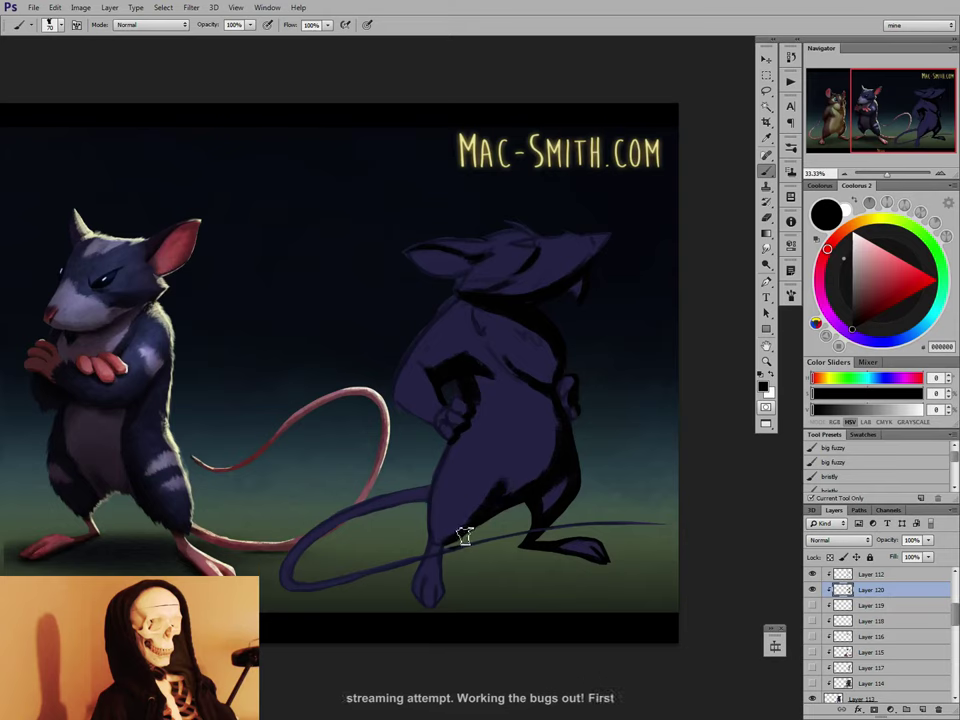
pyautogui.press('[')
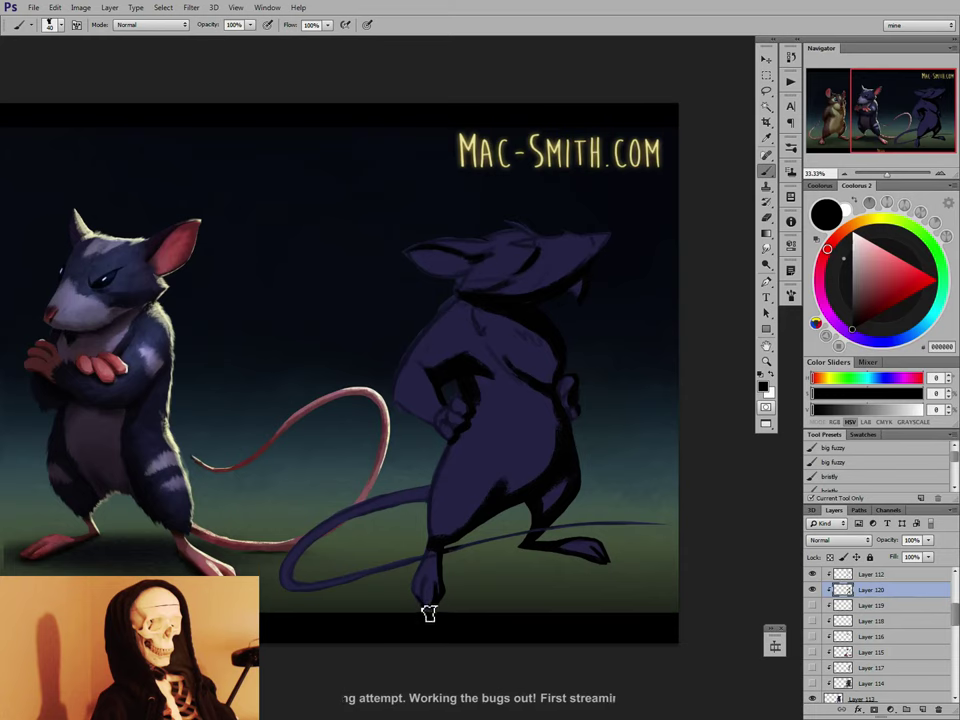
pyautogui.press('e')
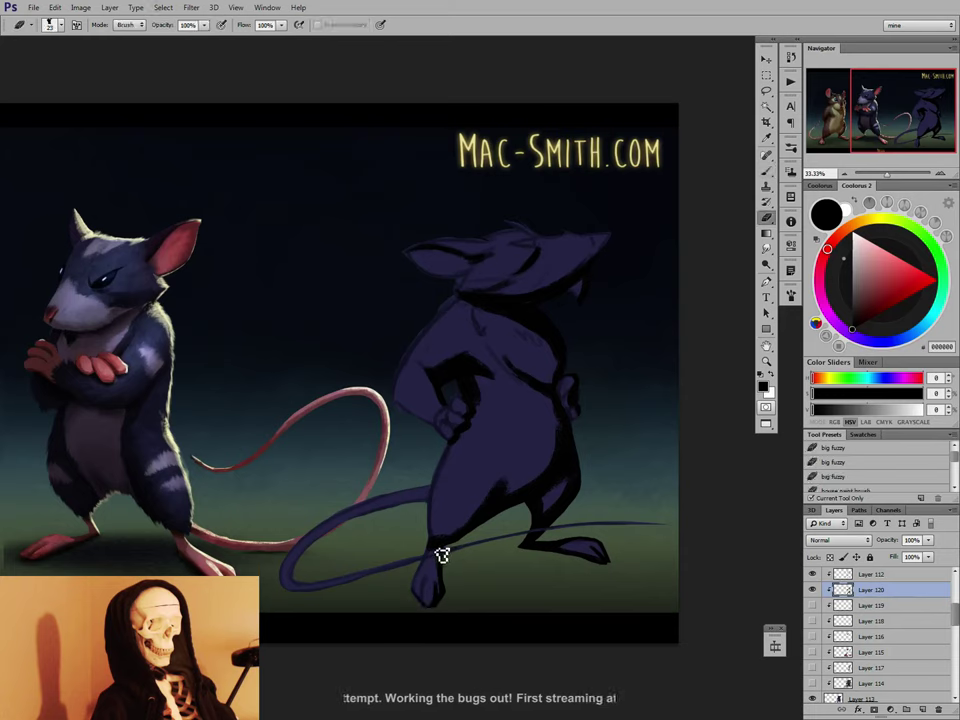
pyautogui.press('b')
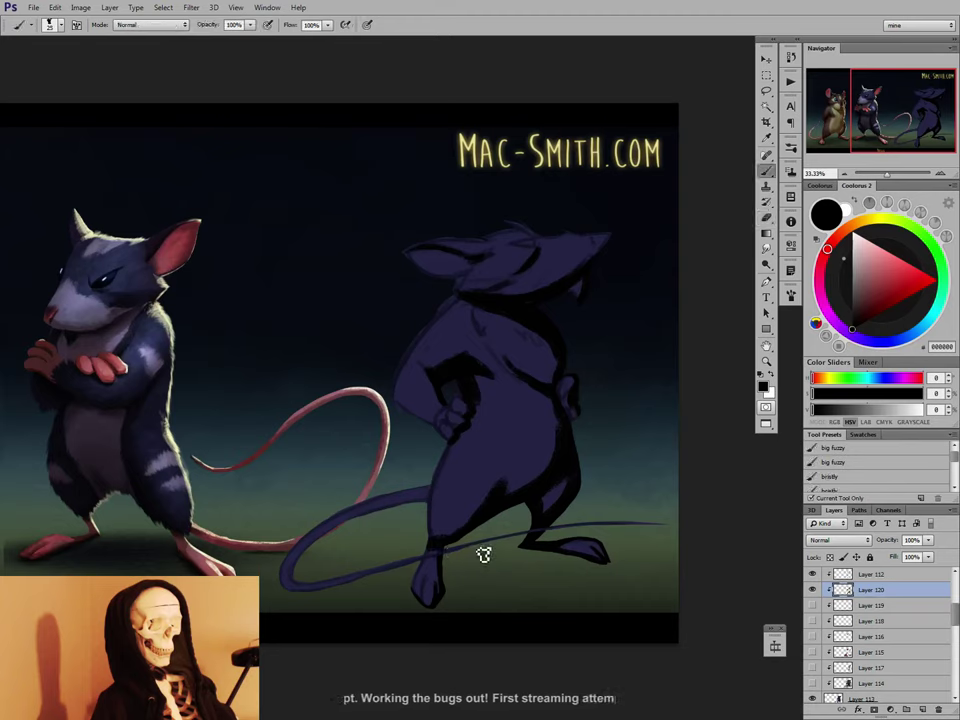
# Paint a black shadow along the tail from its base around the loop, using a smaller brush toward the near foot.
pyautogui.press(']')
pyautogui.press(']')
pyautogui.press(']')
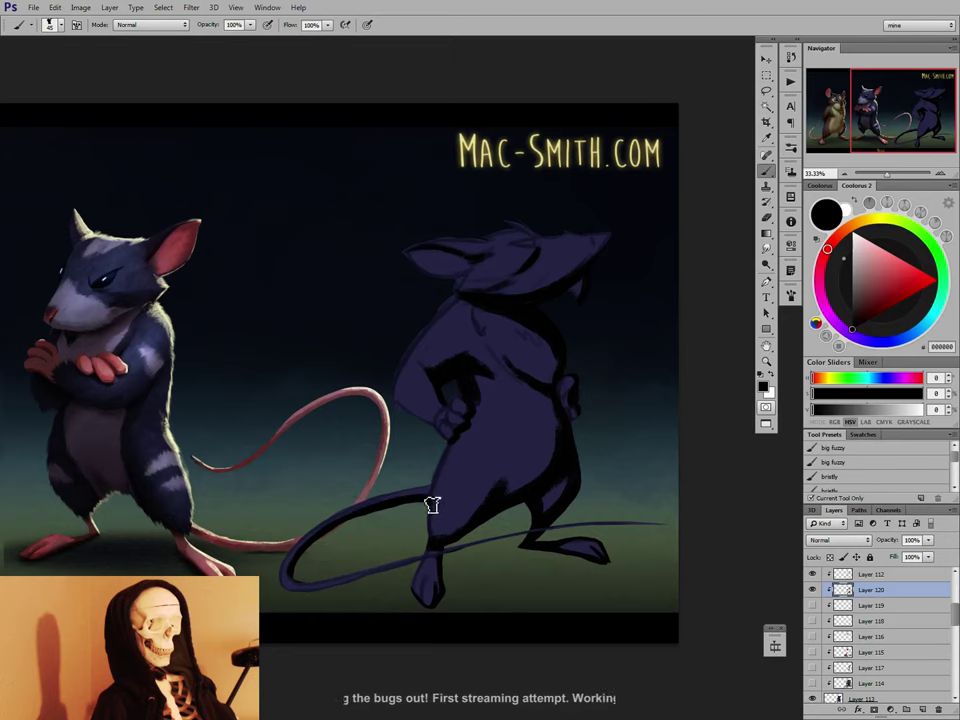
pyautogui.moveTo(293, 592); pyautogui.dragTo(366, 584)
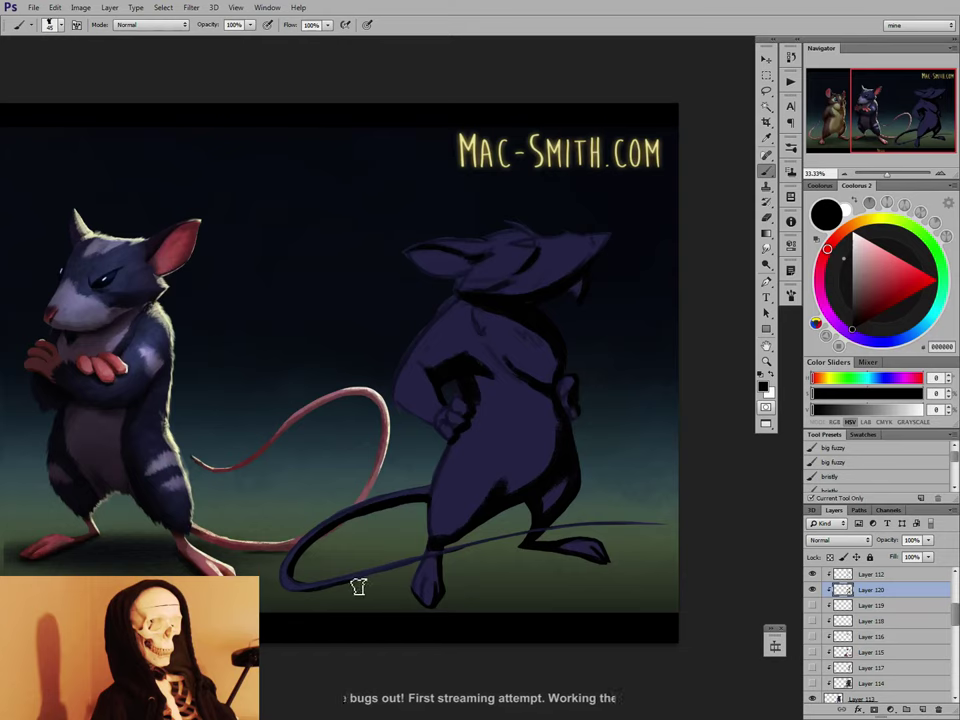
pyautogui.press('[')
pyautogui.press('[')
pyautogui.press('[')
pyautogui.press('[')
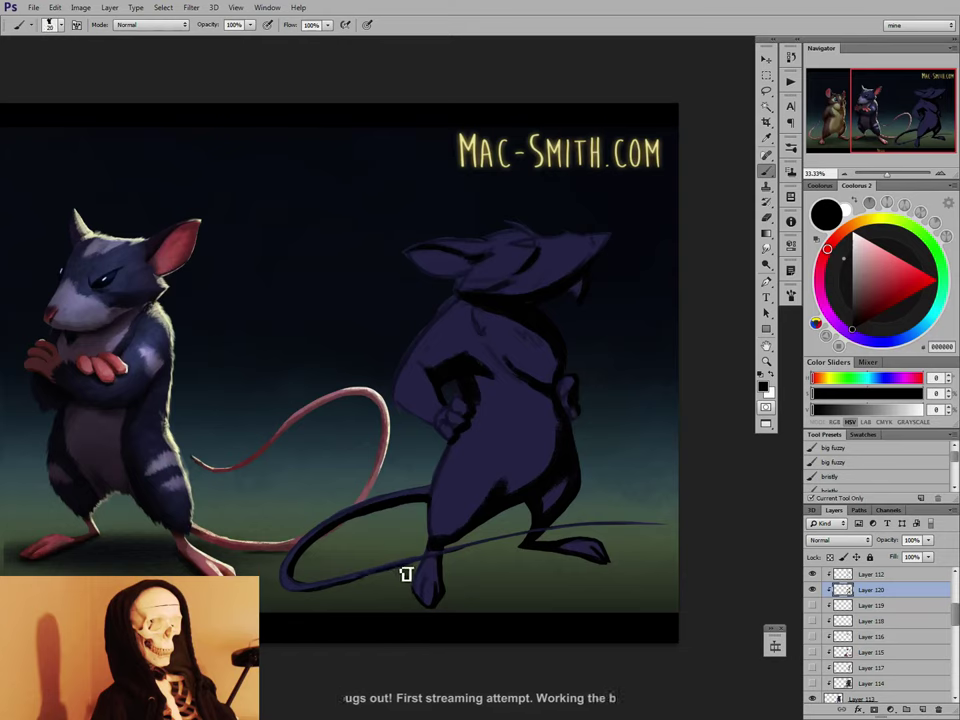
pyautogui.press(']')
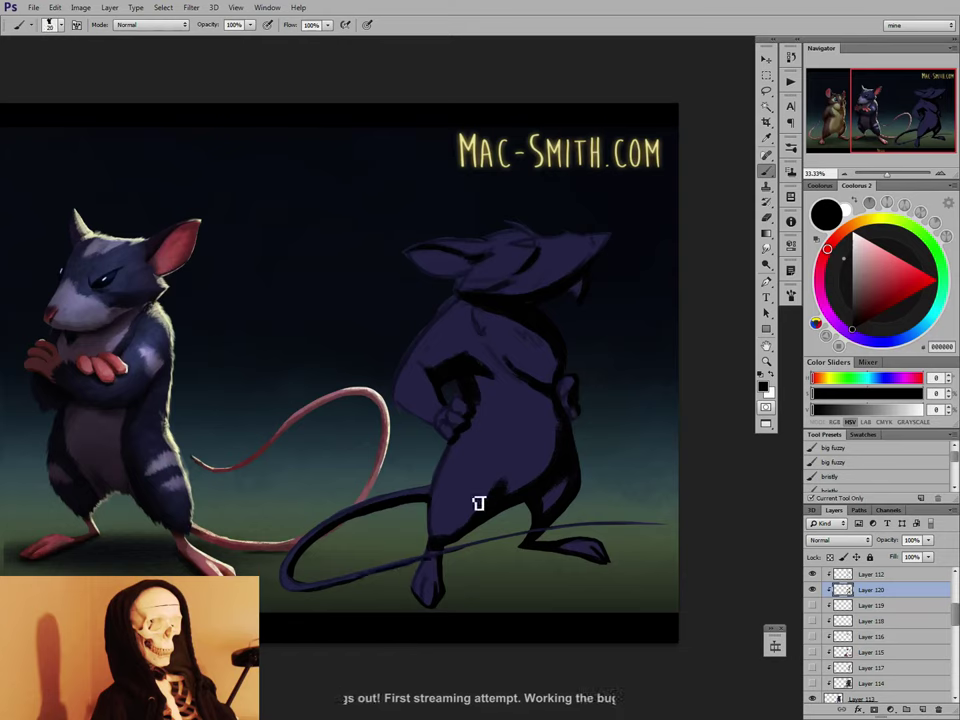
# Darken the near foot's toes with a small black brush and carve out their lit shapes with the Eraser.
pyautogui.press('[')
pyautogui.press('[')
pyautogui.moveTo(416, 596); pyautogui.dragTo(436, 589)
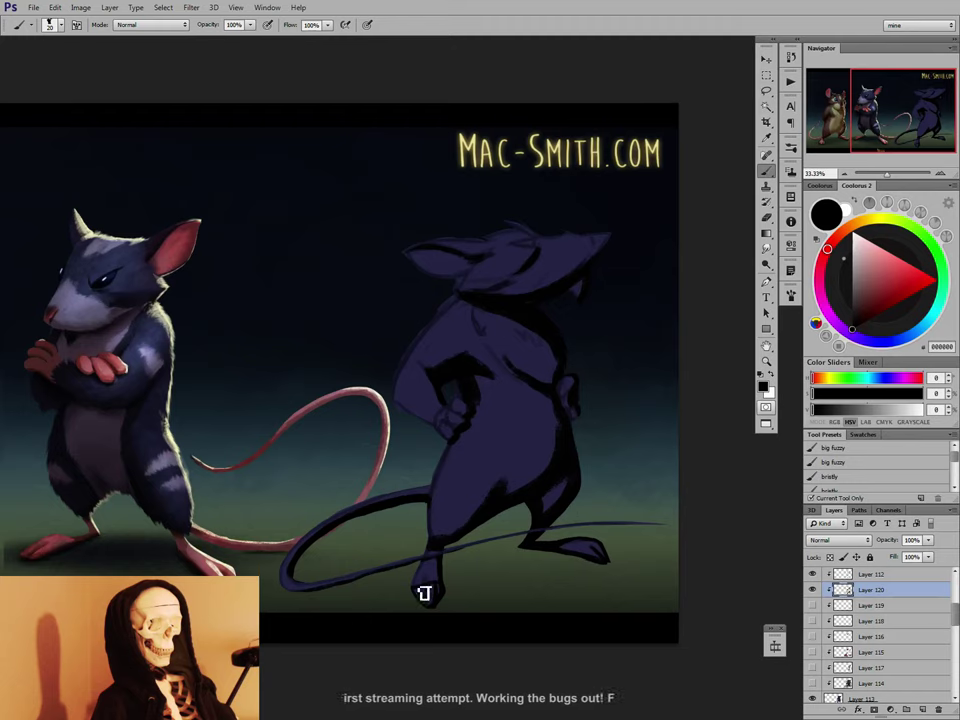
pyautogui.press('e')
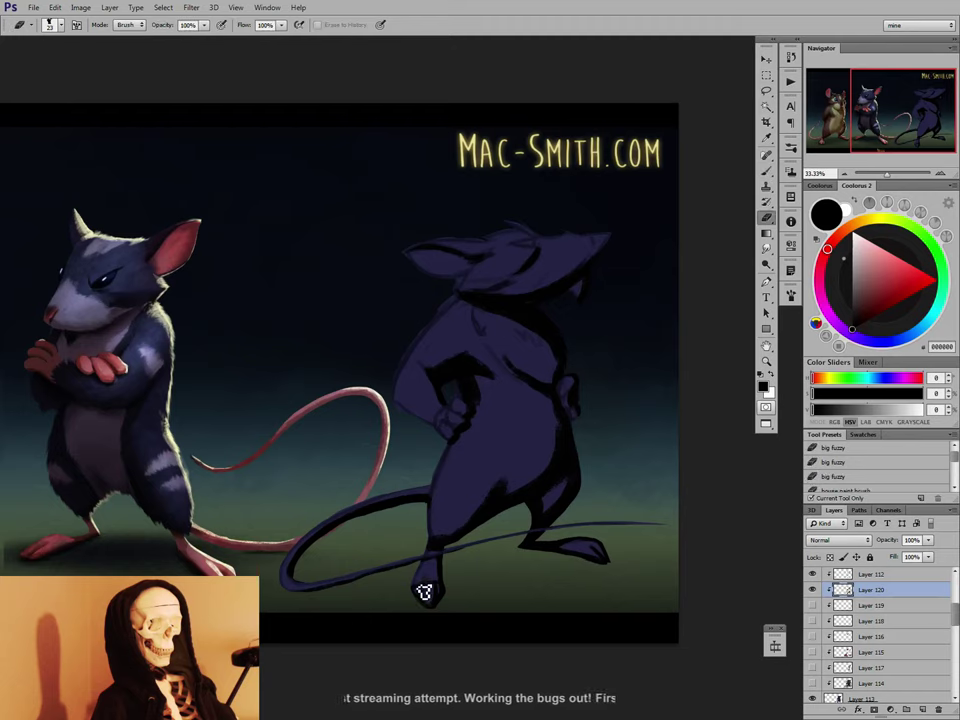
pyautogui.press('b')
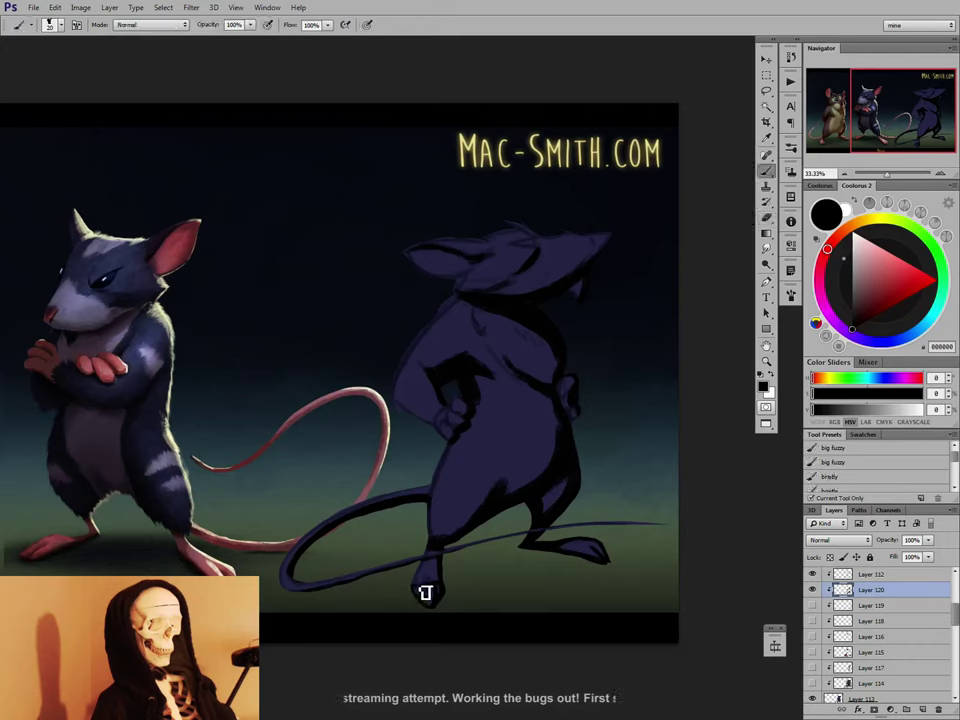
pyautogui.press('[')
pyautogui.press('e')
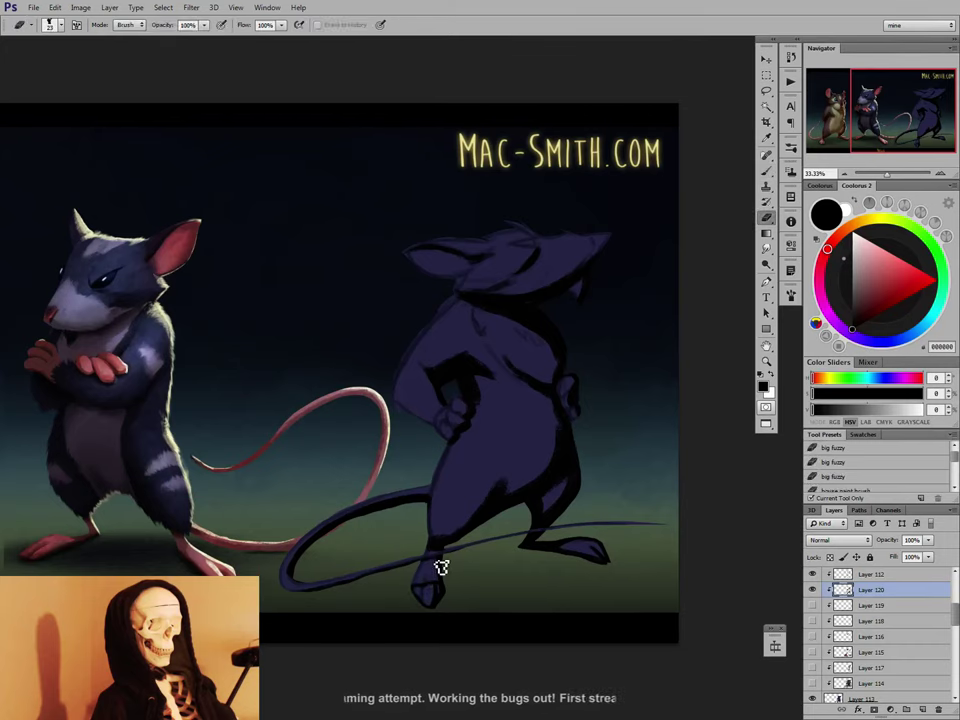
pyautogui.press('b')
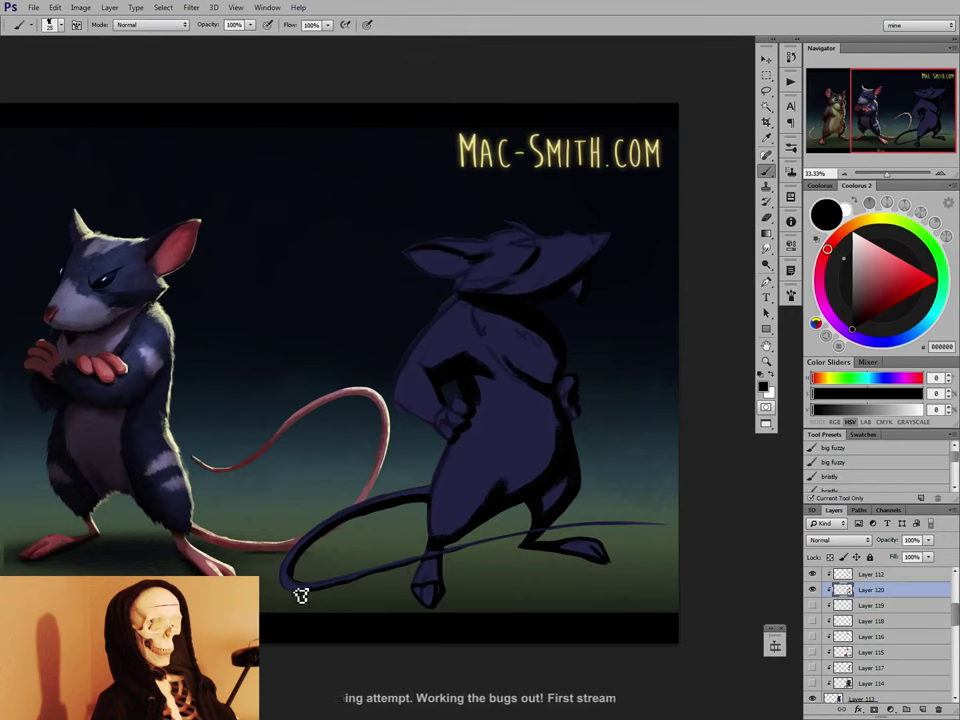
# Extend the black shadow up the crease between thigh and belly, sharpen it with the Eraser, and widen the belly-edge shadow with a larger brush.
pyautogui.press(']')
pyautogui.press(']')
pyautogui.press(']')
pyautogui.press(']')
pyautogui.moveTo(503, 471); pyautogui.dragTo(492, 507)
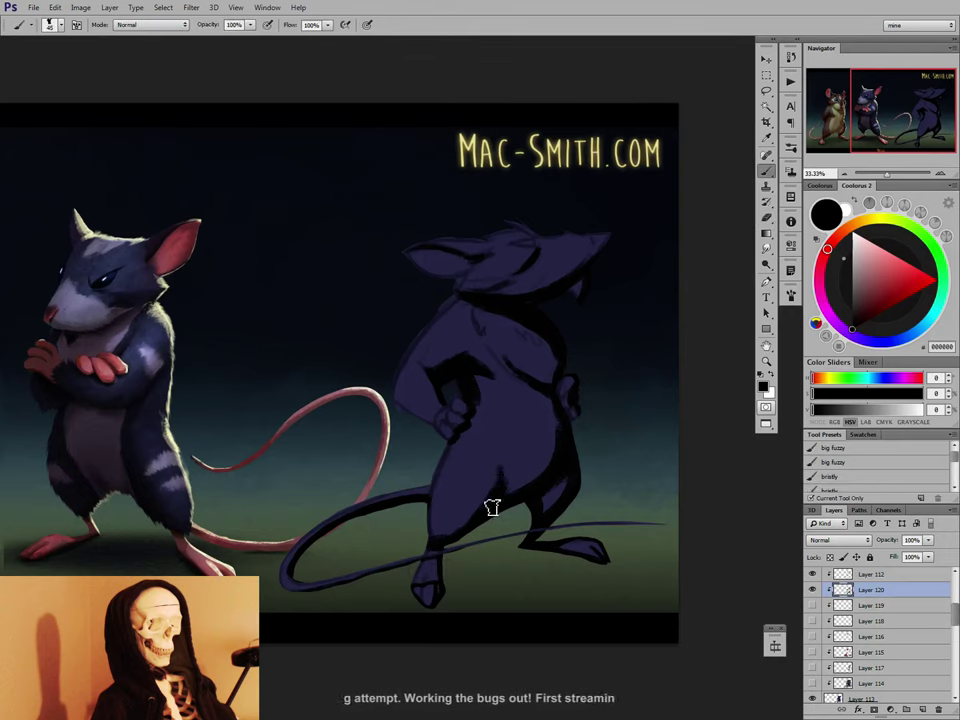
pyautogui.press('e')
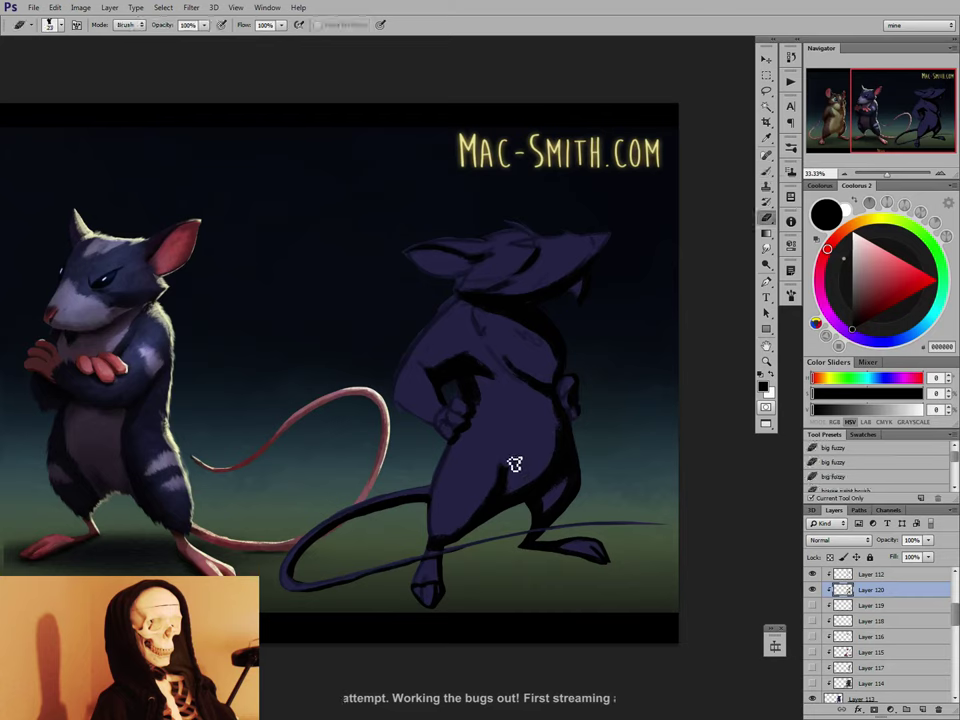
pyautogui.press('b')
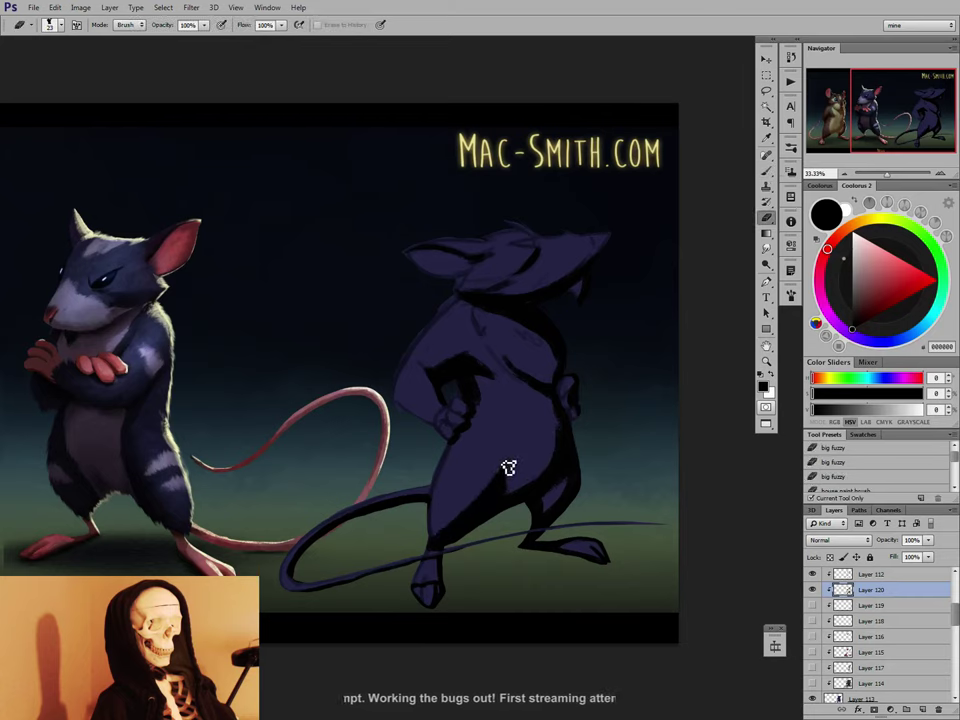
pyautogui.press(']')
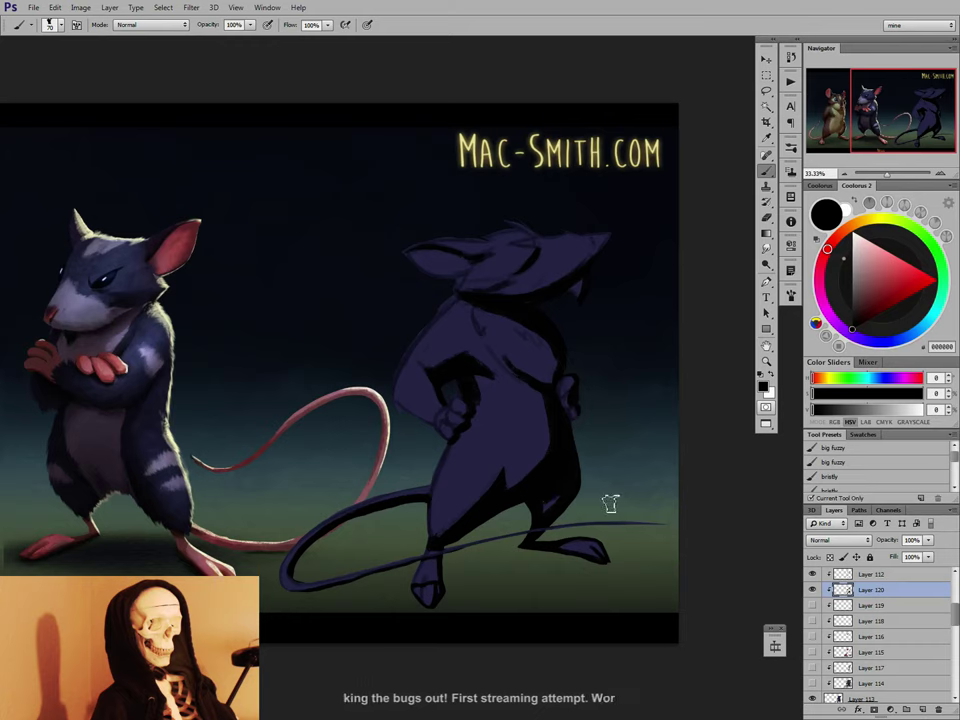
# Refine the black shadows at the armpit and chest crease, alternating between a small brush and the Eraser.
pyautogui.press('[')
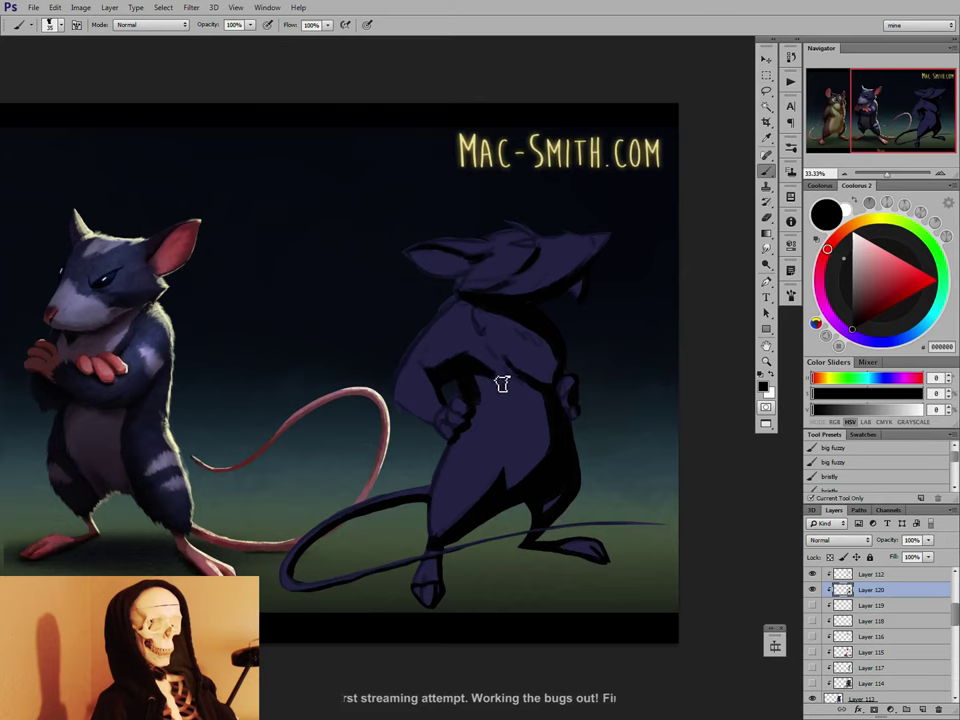
pyautogui.press('e')
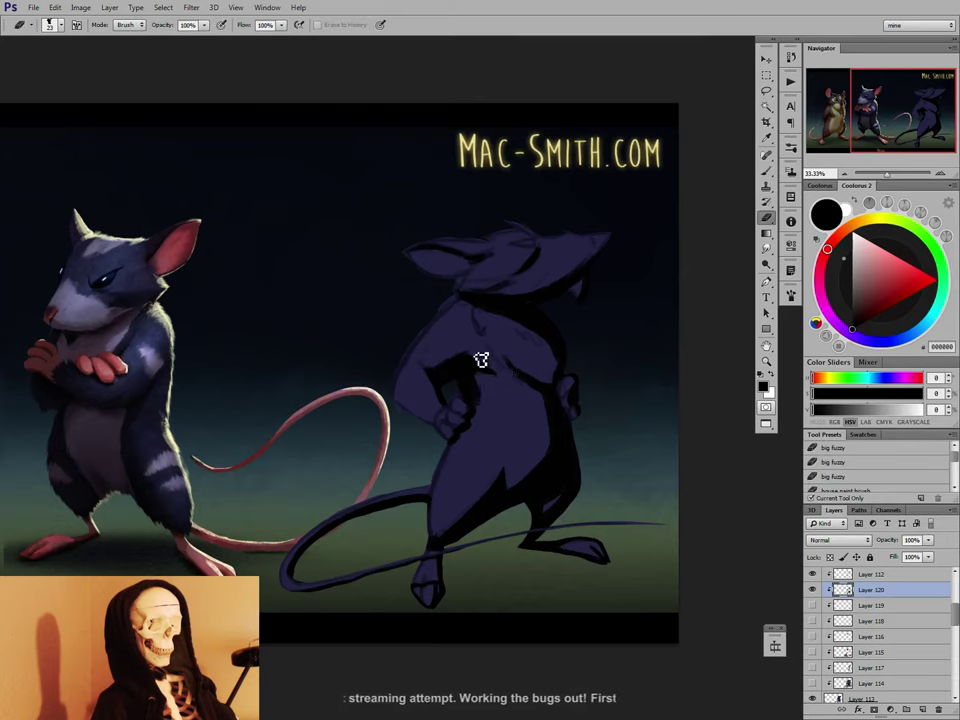
pyautogui.press('b')
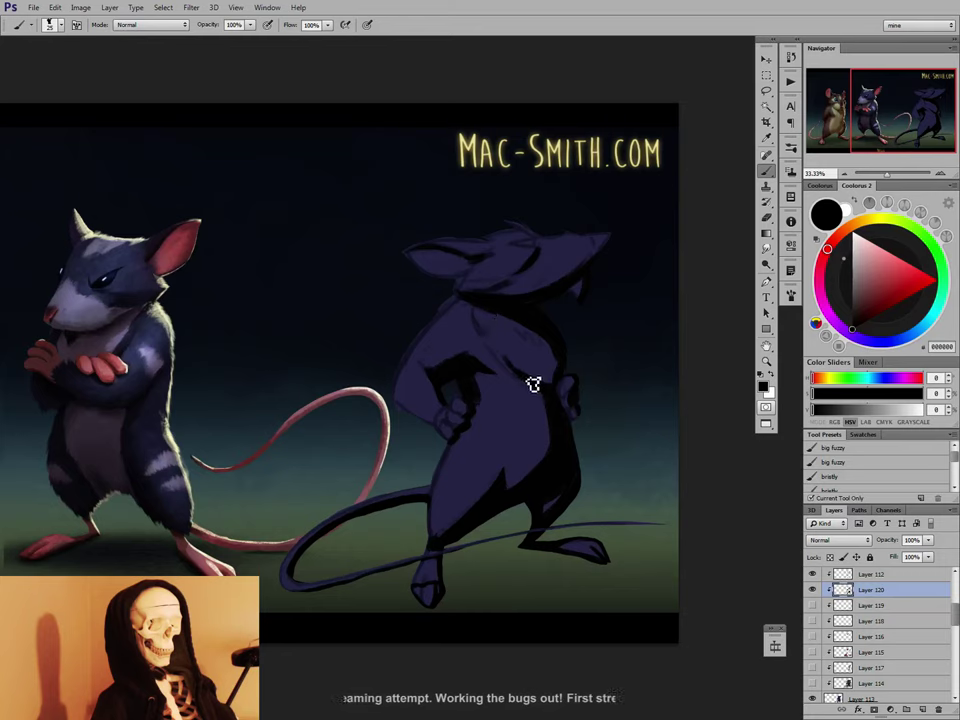
pyautogui.press('e')
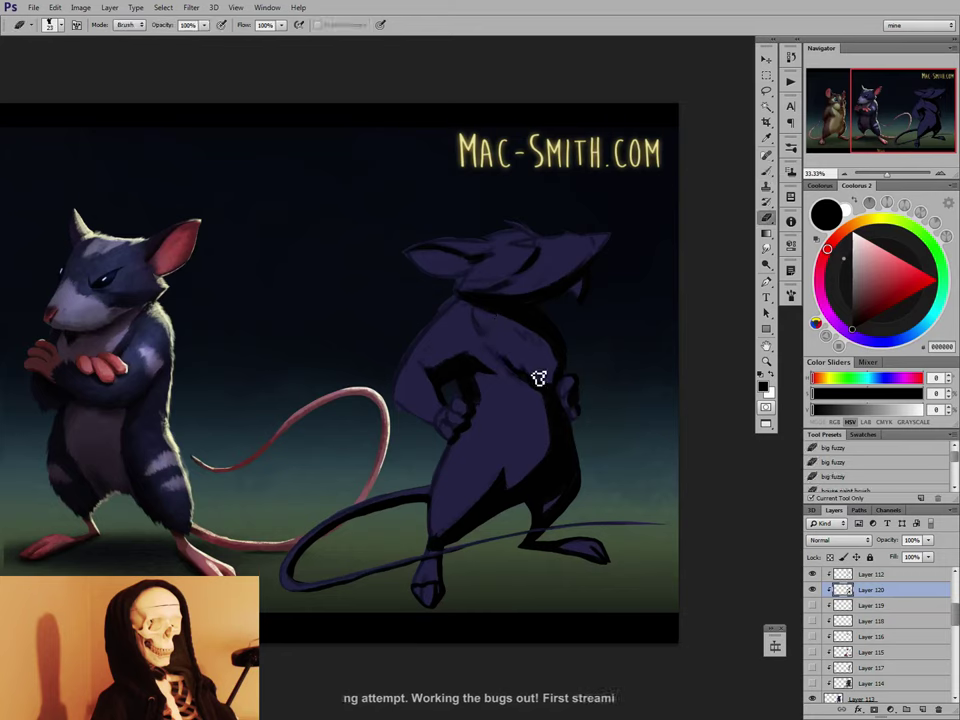
pyautogui.press('b')
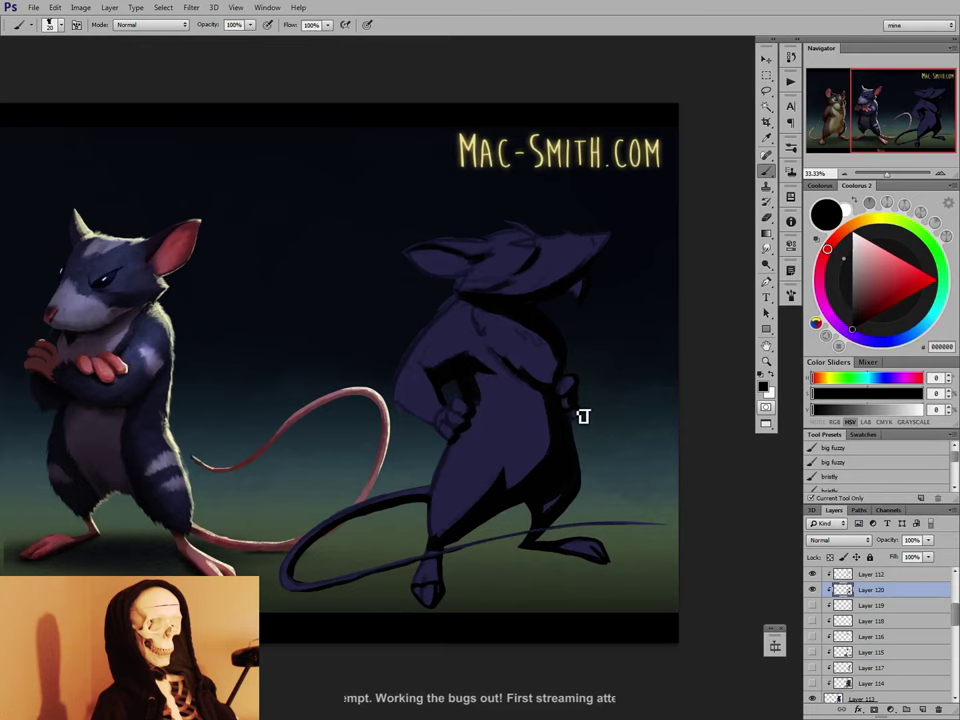
# Refine the black shadows around the far hand and beneath the muzzle, alternating between the Eraser and the black brush.
pyautogui.press('e')
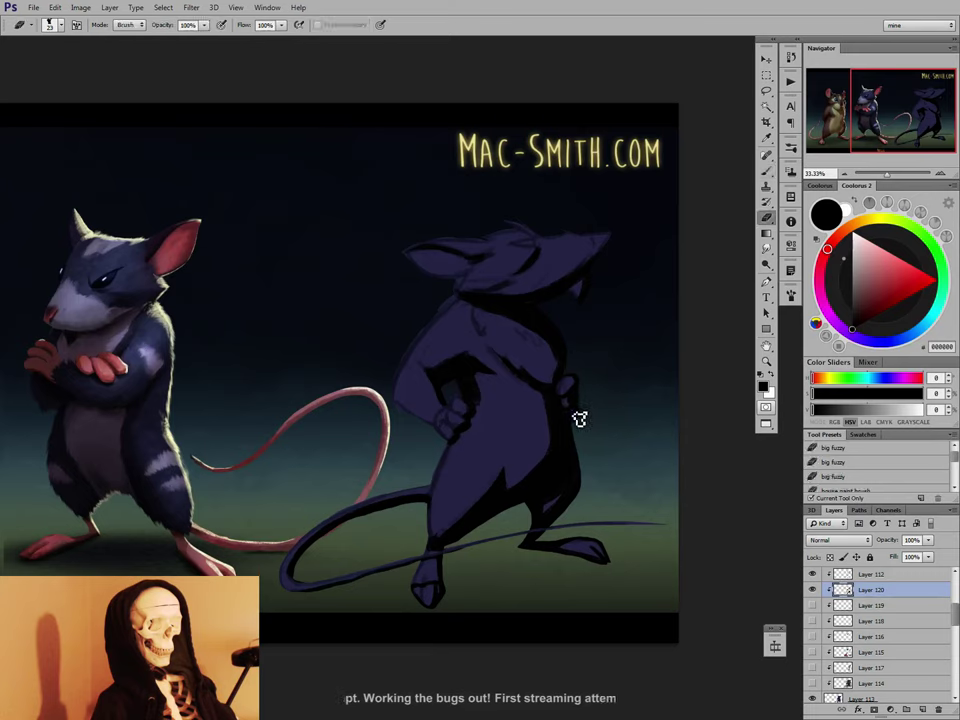
pyautogui.press('b')
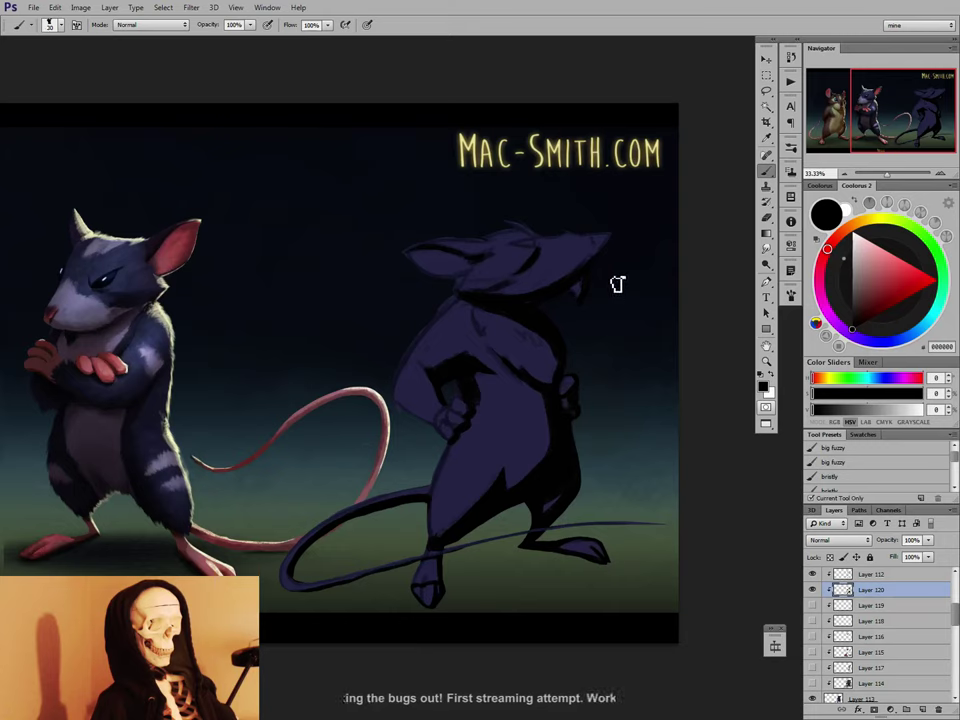
pyautogui.press('e')
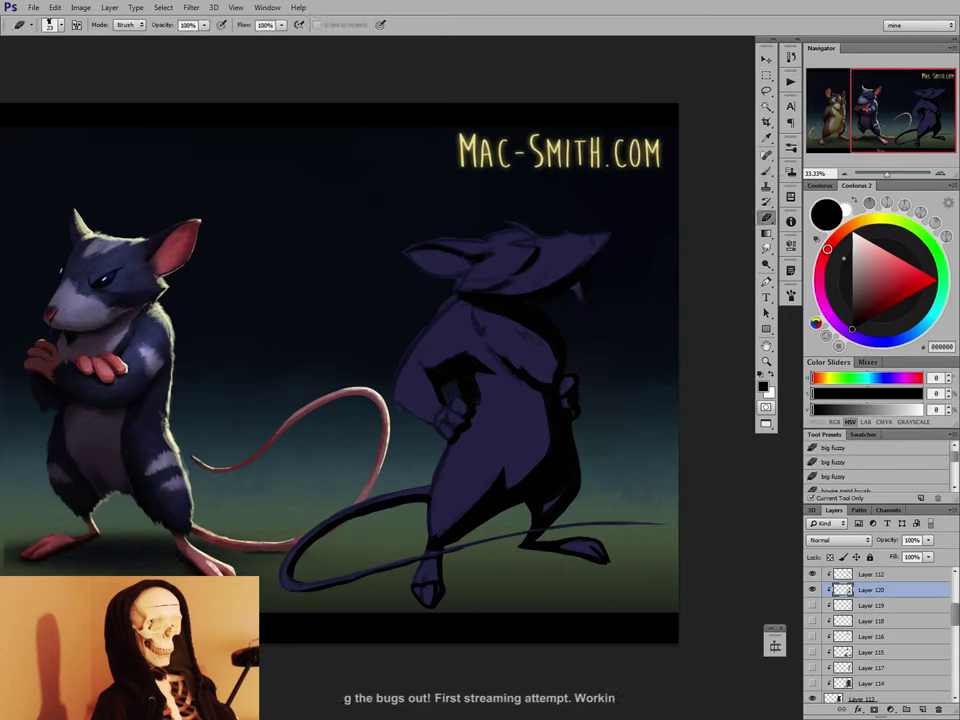
pyautogui.press('b')
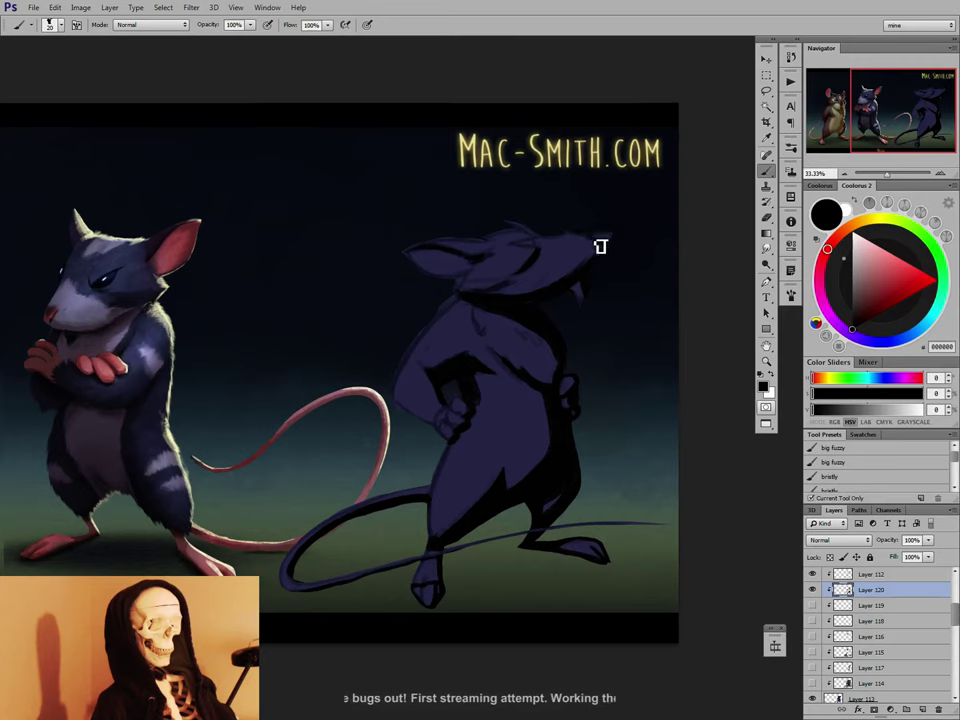
# Paint black shadows at the nose, around the eye and brow, and toward the ear base, varying the brush between 10 and 25 px.
pyautogui.press(']')
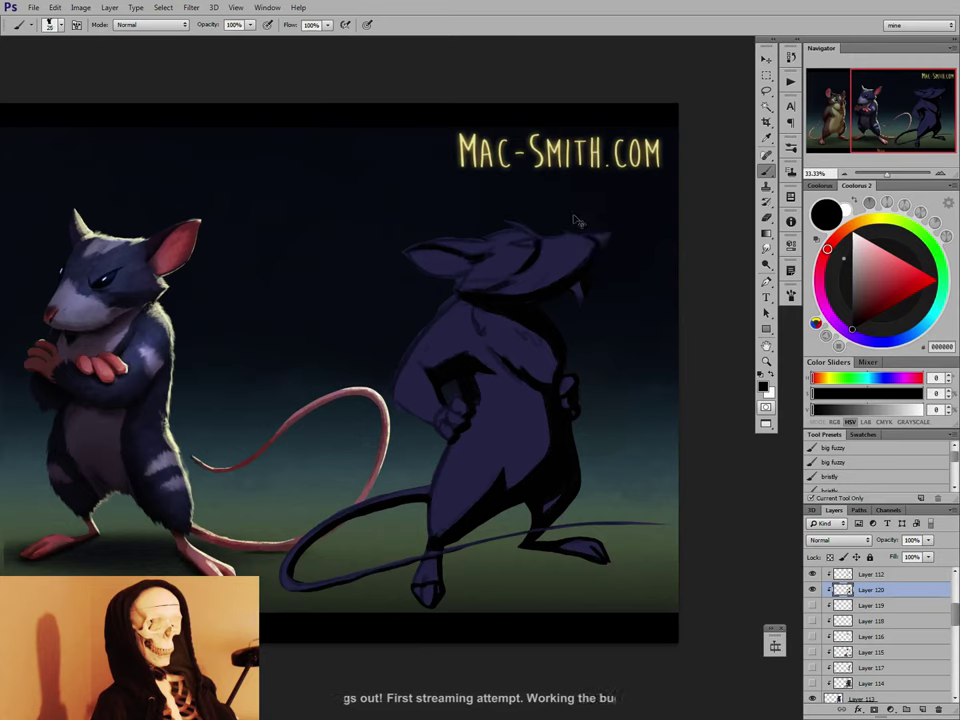
pyautogui.press('[')
pyautogui.press('[')
pyautogui.press('[')
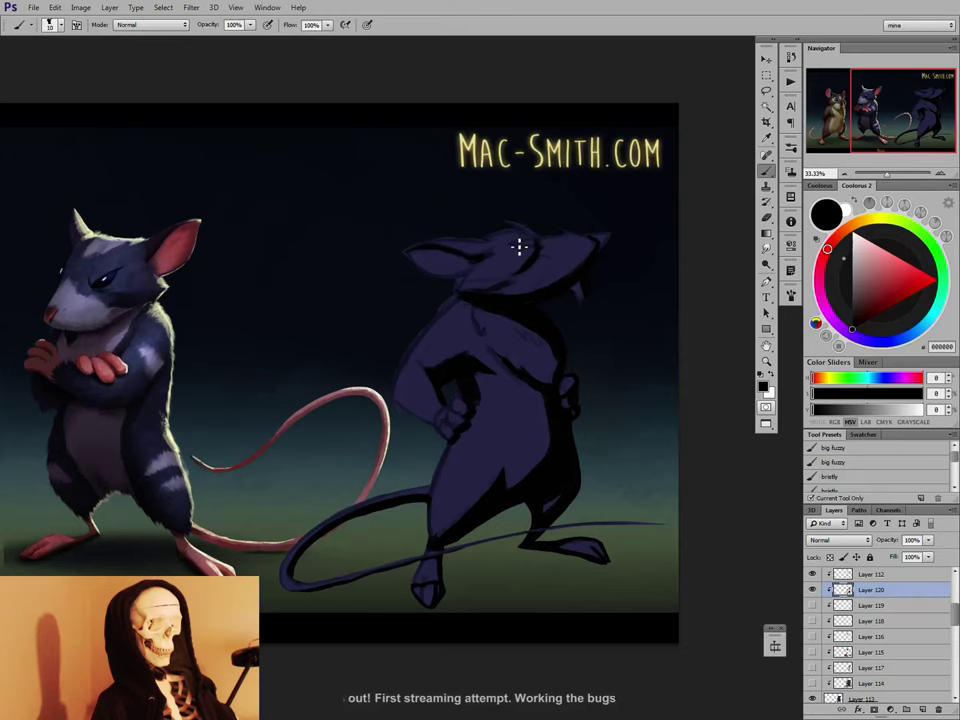
pyautogui.press(']')
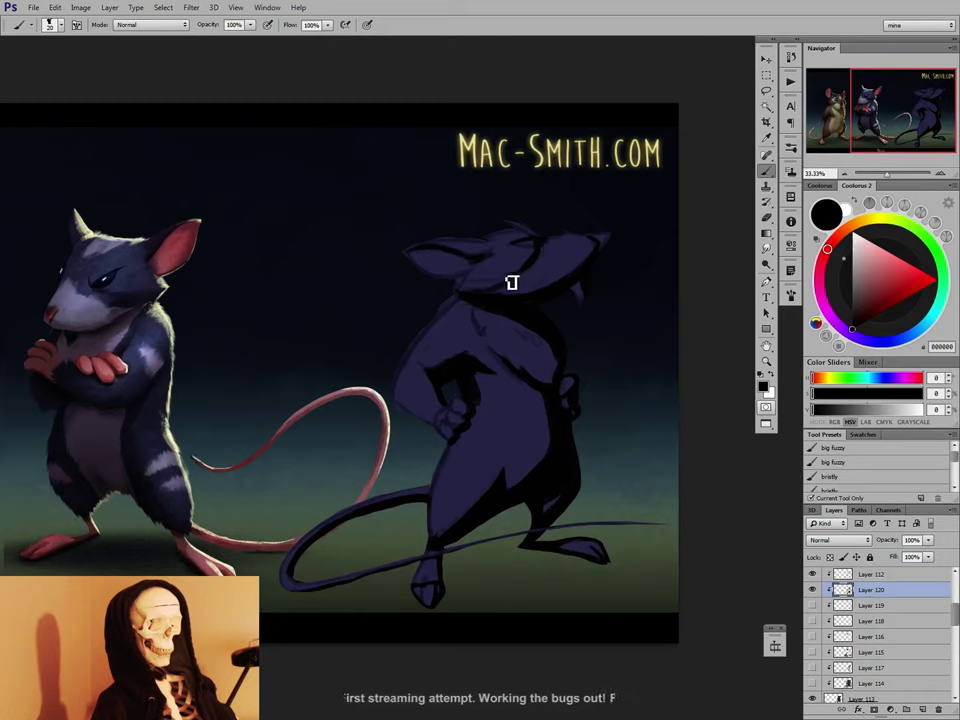
pyautogui.press(']')
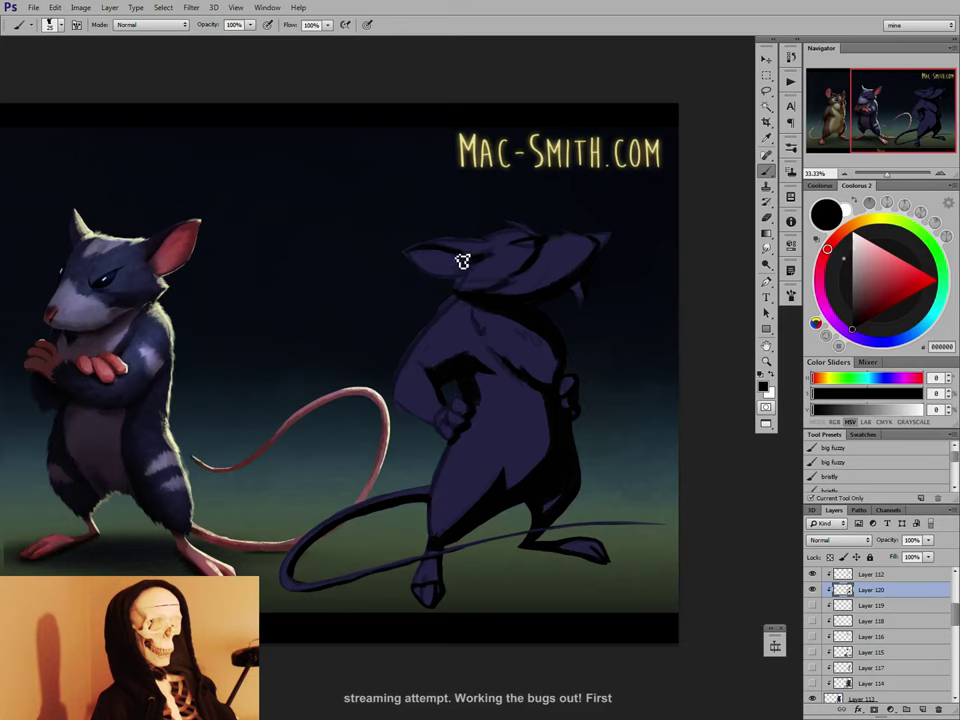
# Clean up the black shadow shapes on the cheek and at the ear base with alternating Eraser and brush strokes.
pyautogui.press('e')
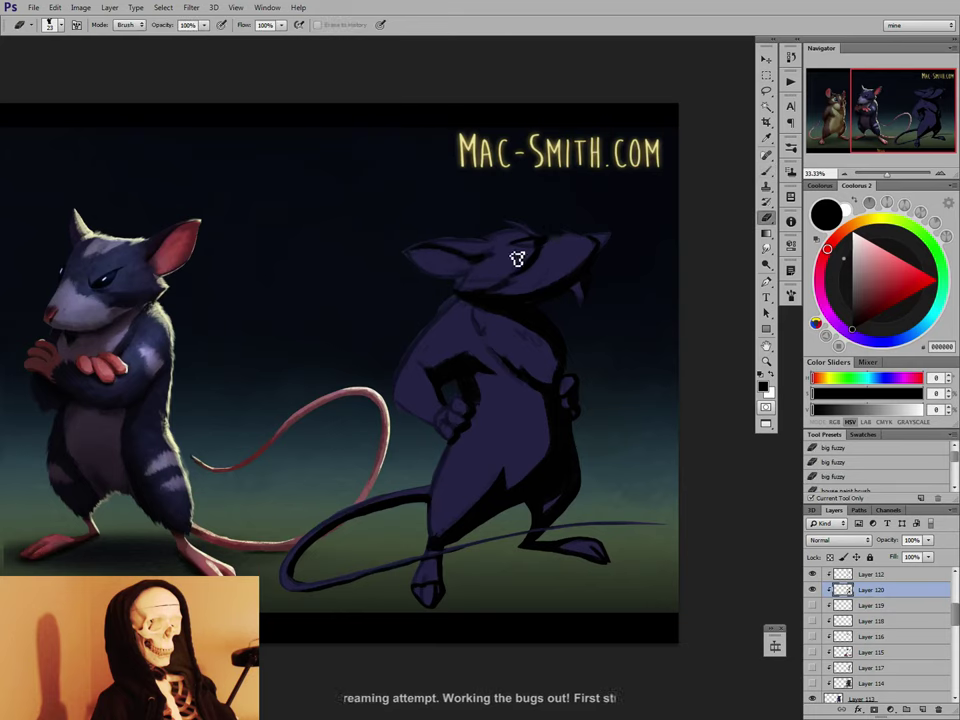
pyautogui.press('b')
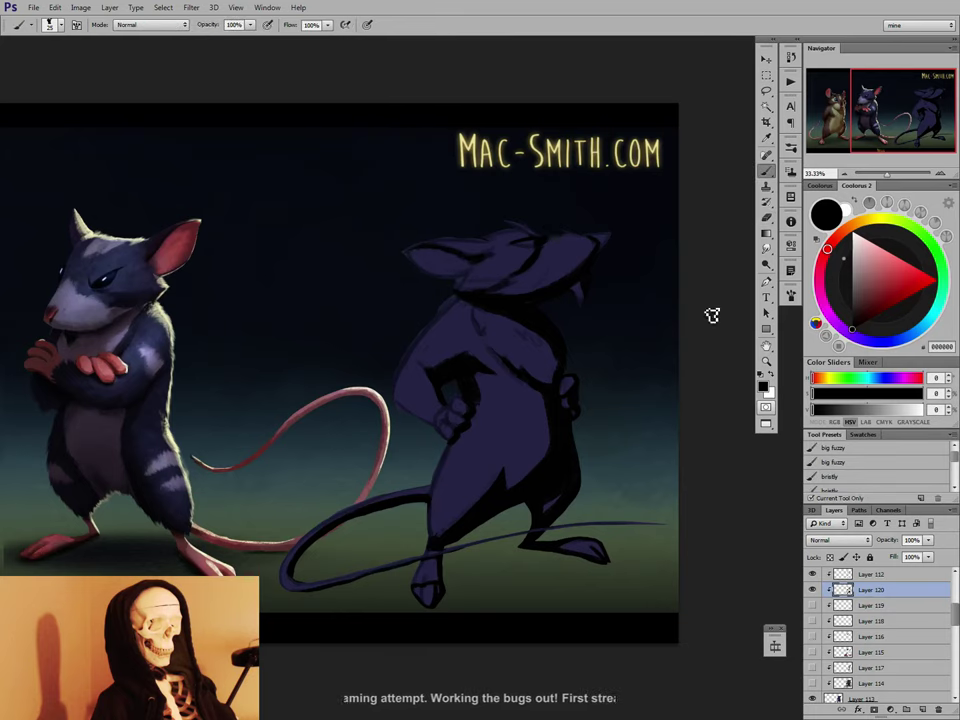
pyautogui.press('e')
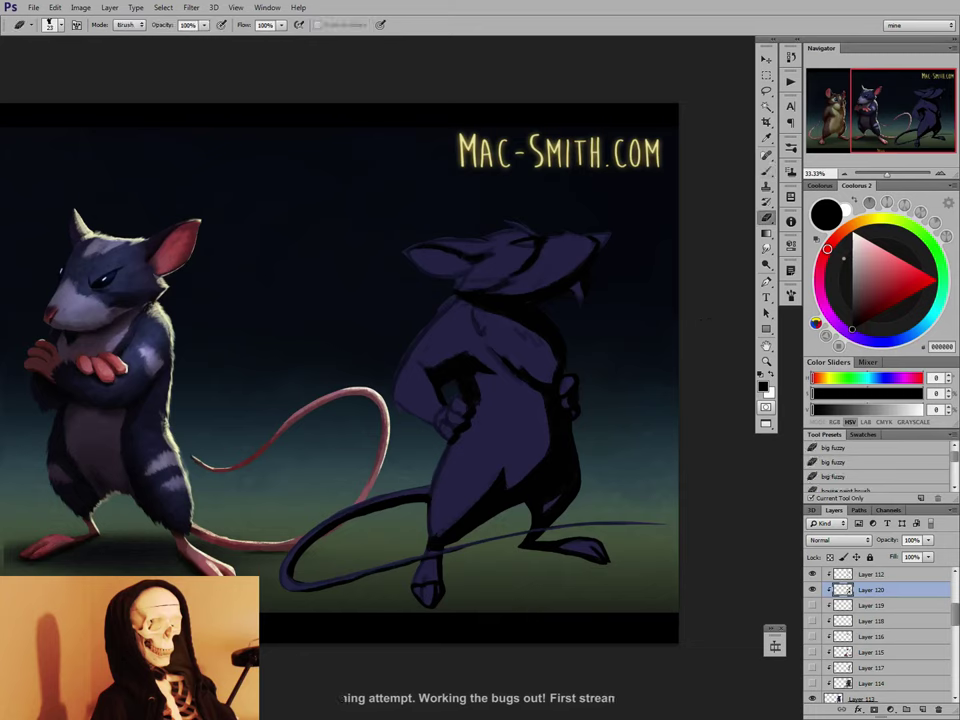
pyautogui.press('b')
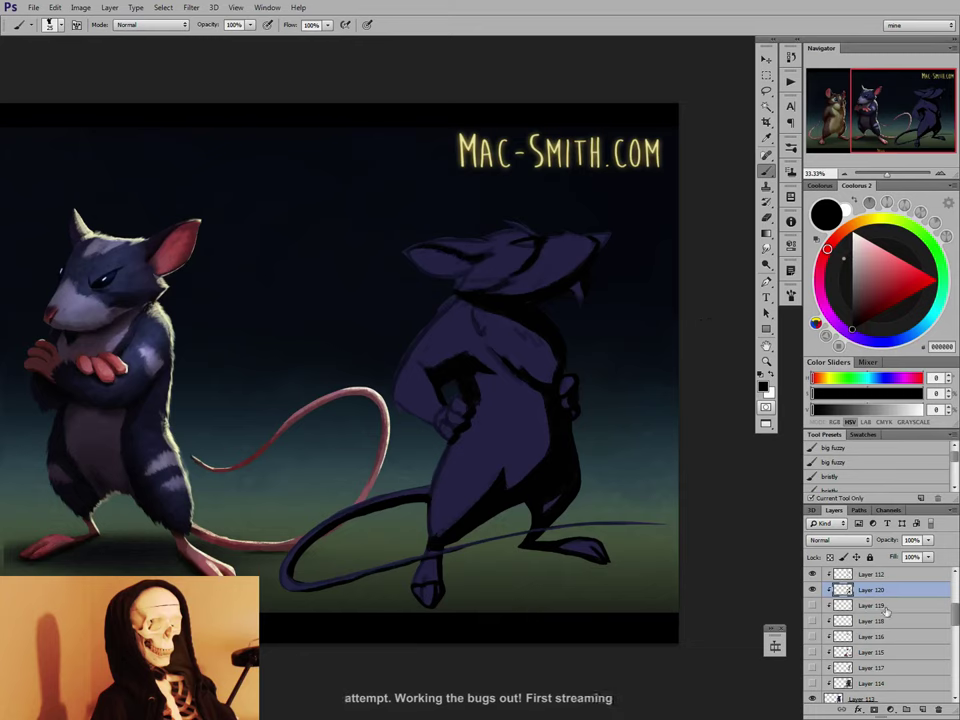
# Show the hidden color layers, Layer 114 through Layer 119, and preview the shadow layer's opacity, leaving it at 100%.
pyautogui.moveTo(813, 609); pyautogui.dragTo(812, 683)
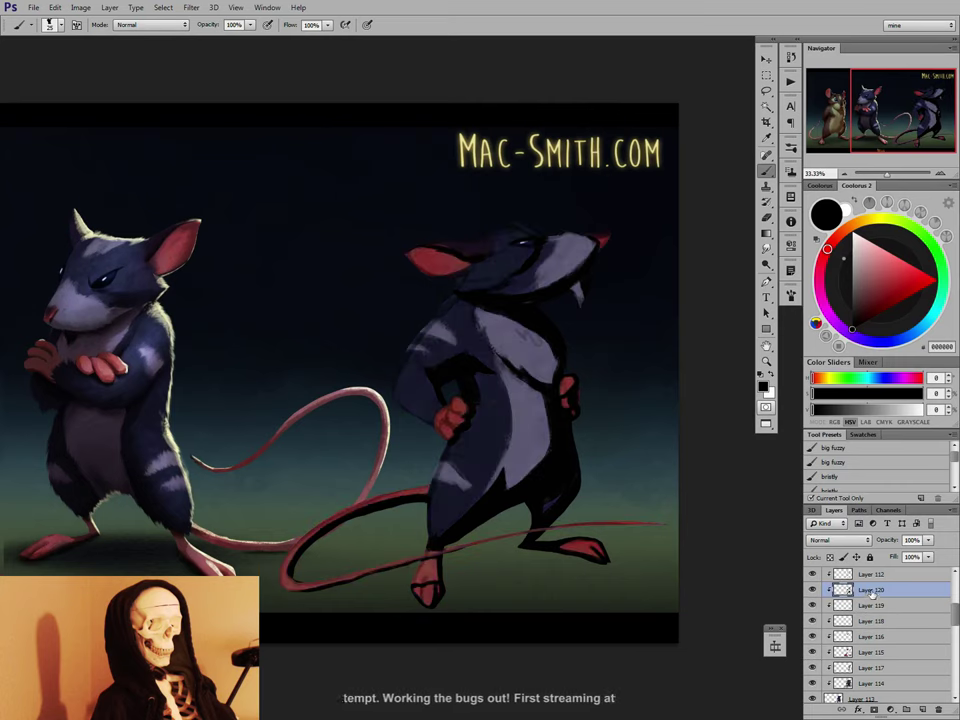
pyautogui.click(928, 540)
pyautogui.moveTo(895, 557); pyautogui.dragTo(944, 556)
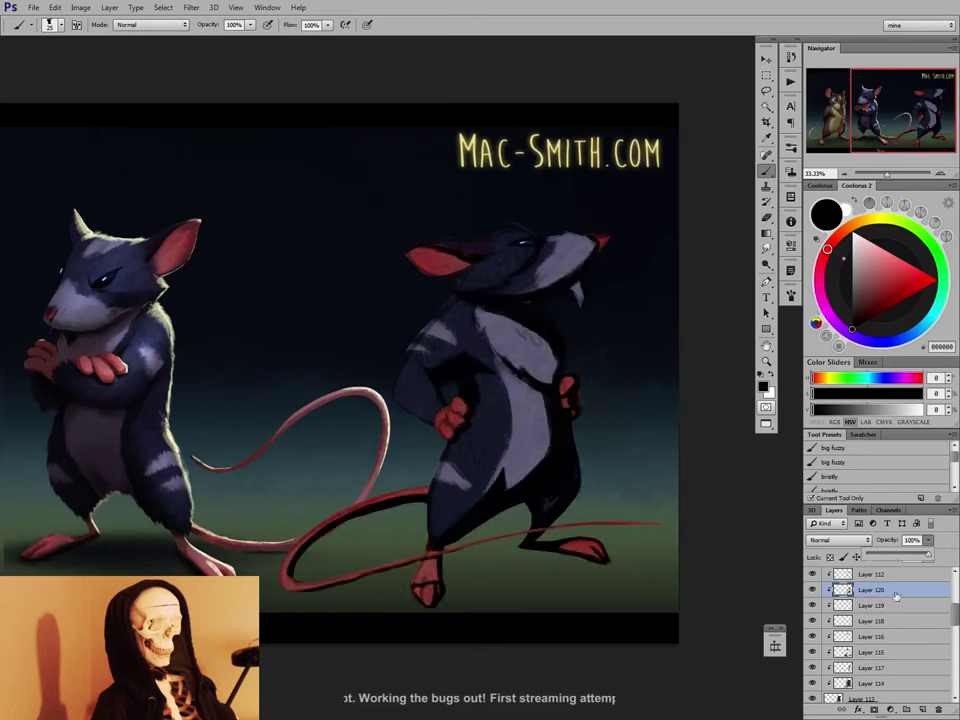
pyautogui.click(905, 592)
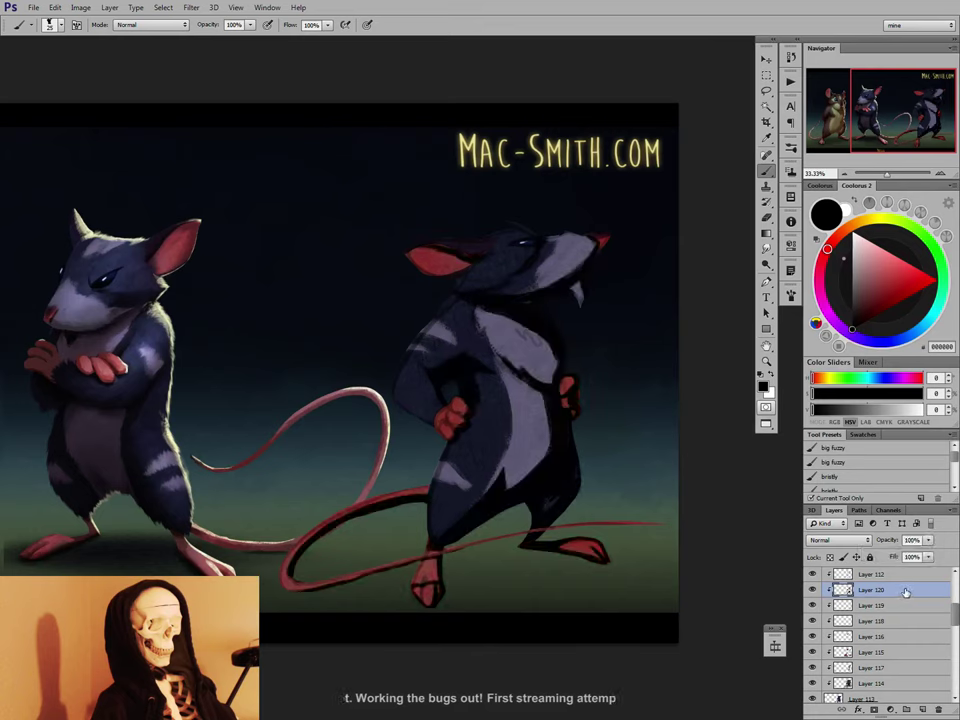
# Choose the textured 35 px Eraser preset, enlarge it to 114 px, and roughen the shadow edge along the belly.
pyautogui.press('e')
pyautogui.rightClick(570, 486)
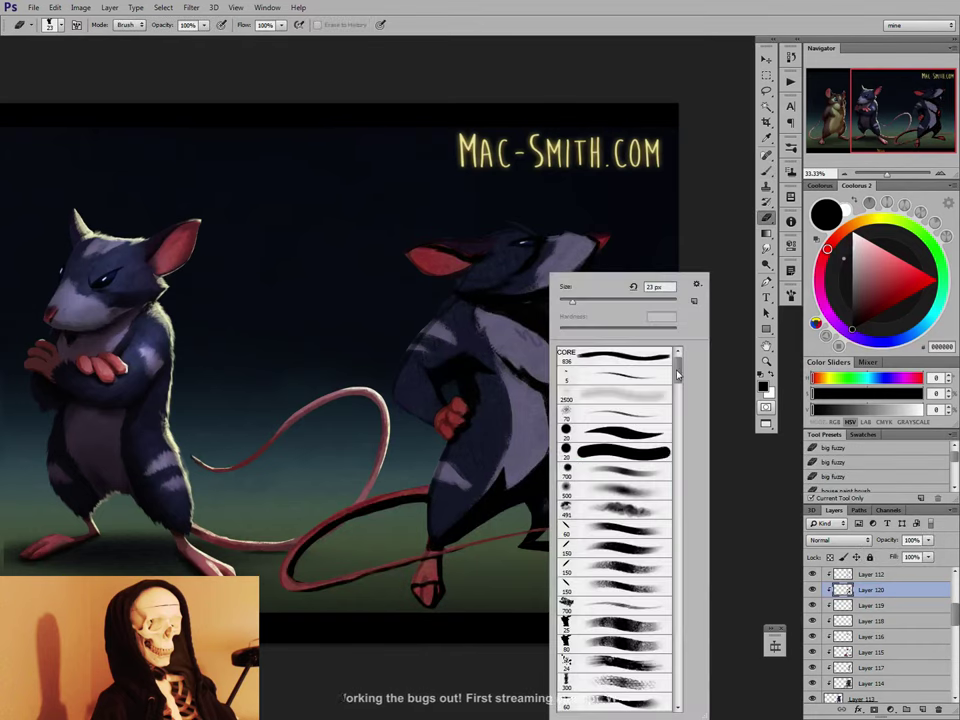
pyautogui.moveTo(678, 373); pyautogui.dragTo(680, 697)
pyautogui.click(636, 508)
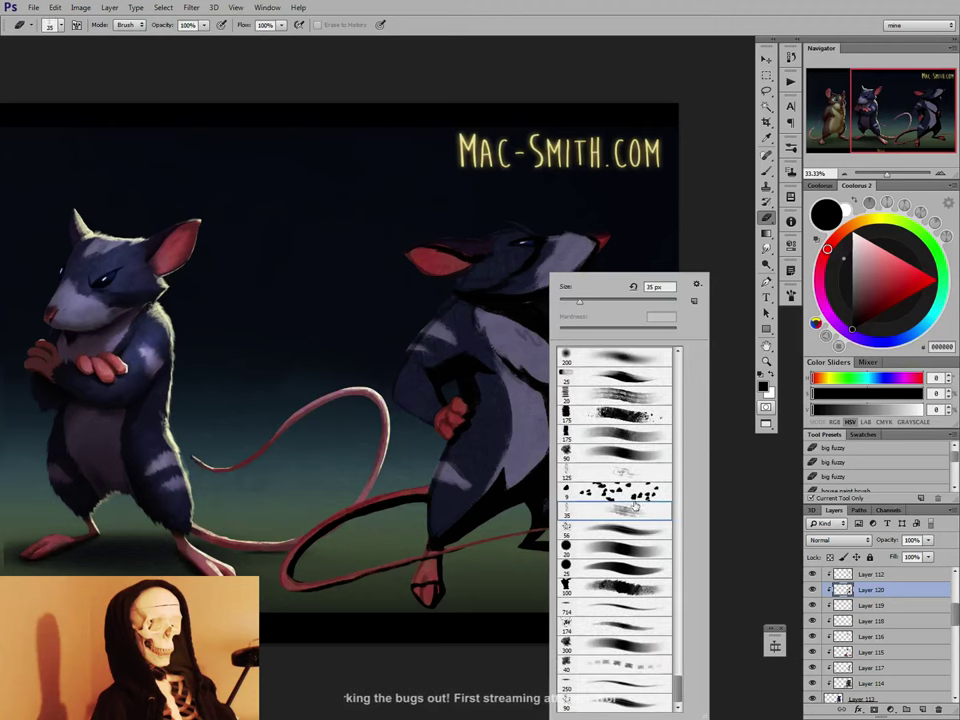
pyautogui.click(535, 467)
pyautogui.moveTo(521, 480); pyautogui.dragTo(553, 421)
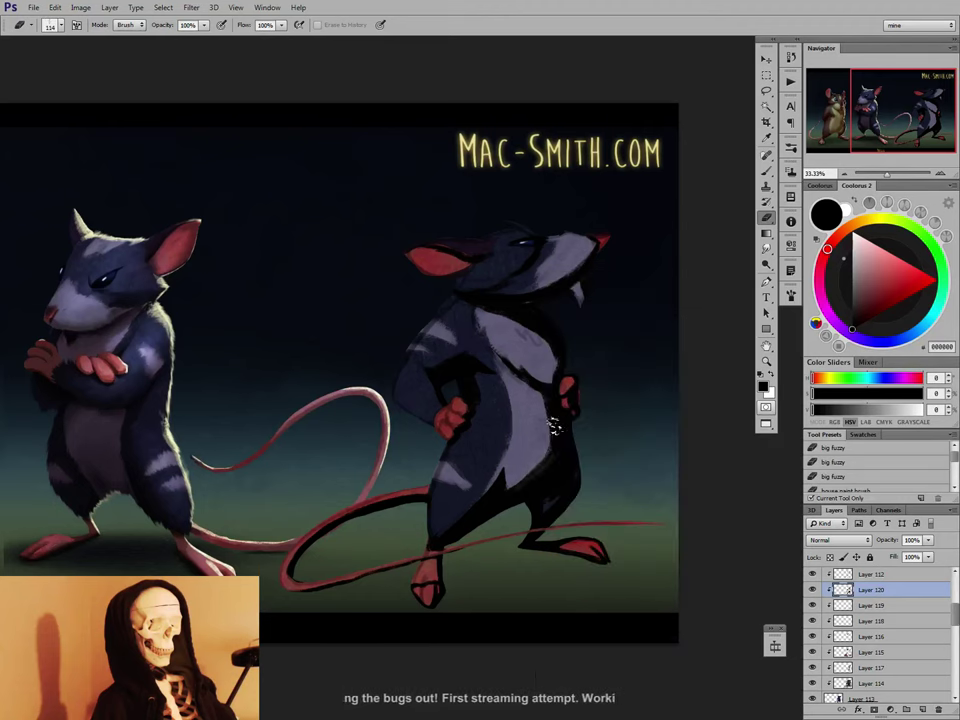
pyautogui.moveTo(530, 476)
pyautogui.mouseDown()
pyautogui.moveTo(553, 415)
pyautogui.moveTo(553, 454)
pyautogui.moveTo(525, 484)
pyautogui.mouseUp()
# Soften the shadow edges on the chest, thigh and far leg with the textured Eraser, reducing it to 74 and 47 px.
pyautogui.press('[')
pyautogui.press('[')
pyautogui.press('[')
pyautogui.press('[')
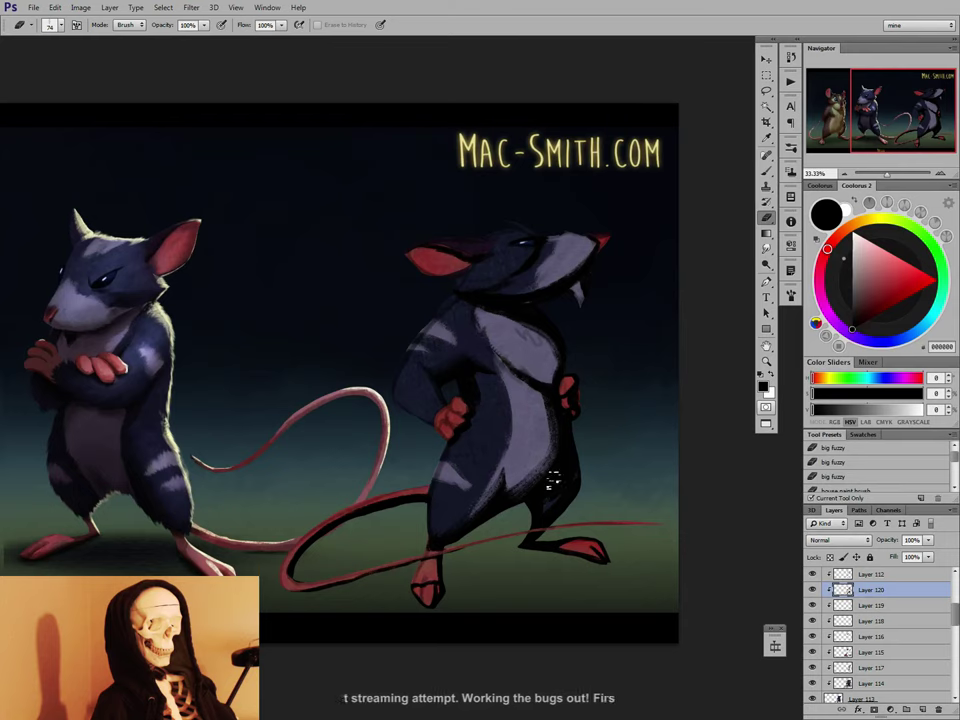
pyautogui.moveTo(556, 504); pyautogui.dragTo(553, 508)
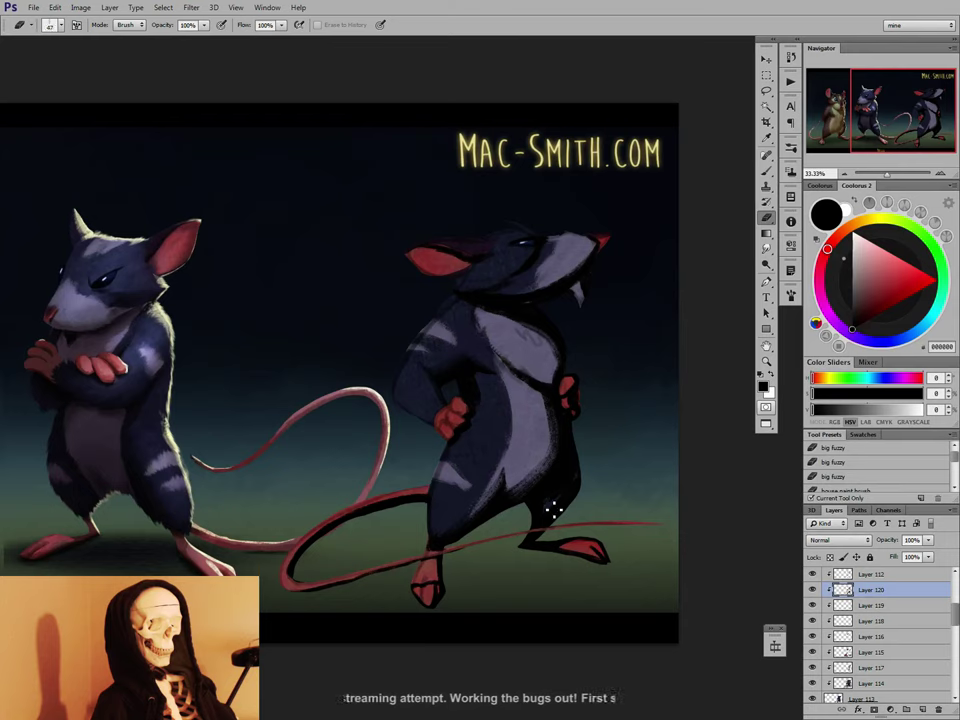
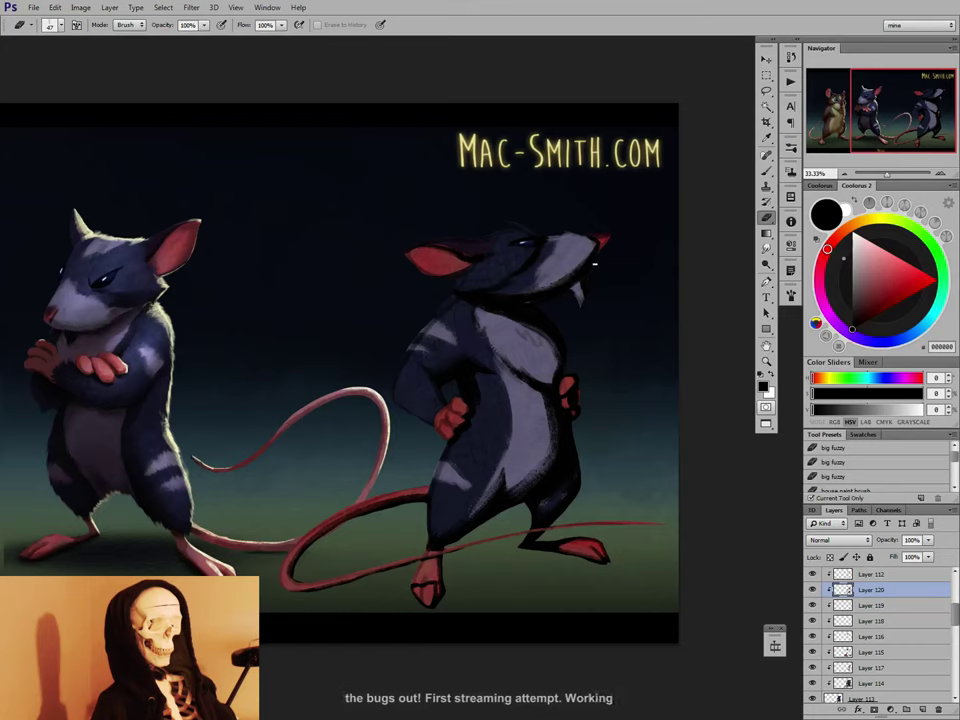
# Rework the black shadow under the muzzle and chin with the 50 px brush and soften it with the textured Eraser.
pyautogui.press('b')
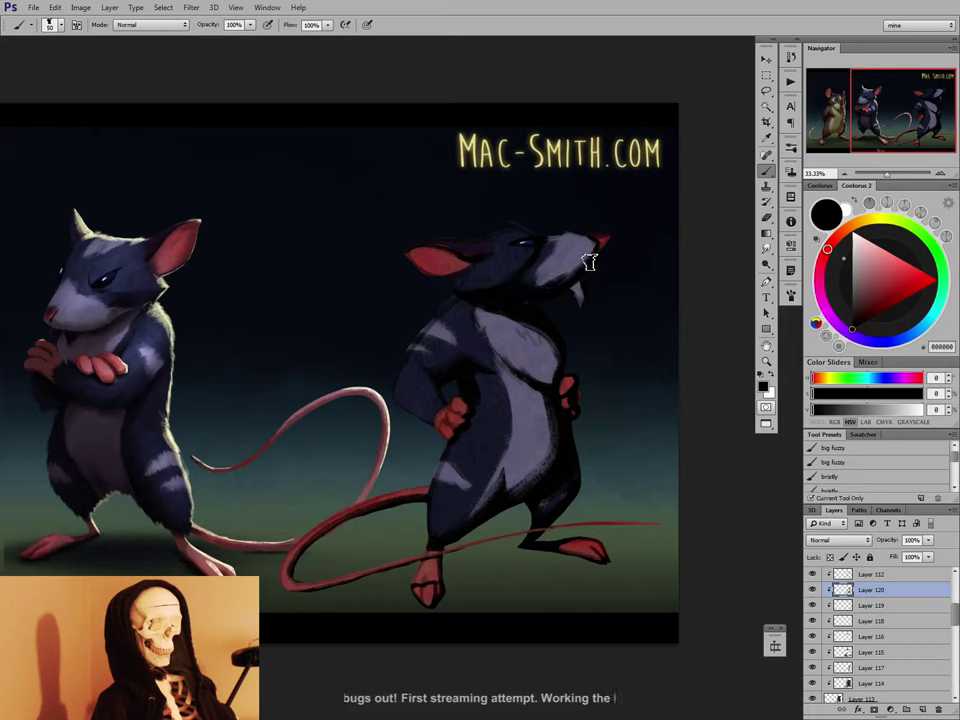
pyautogui.press('e')
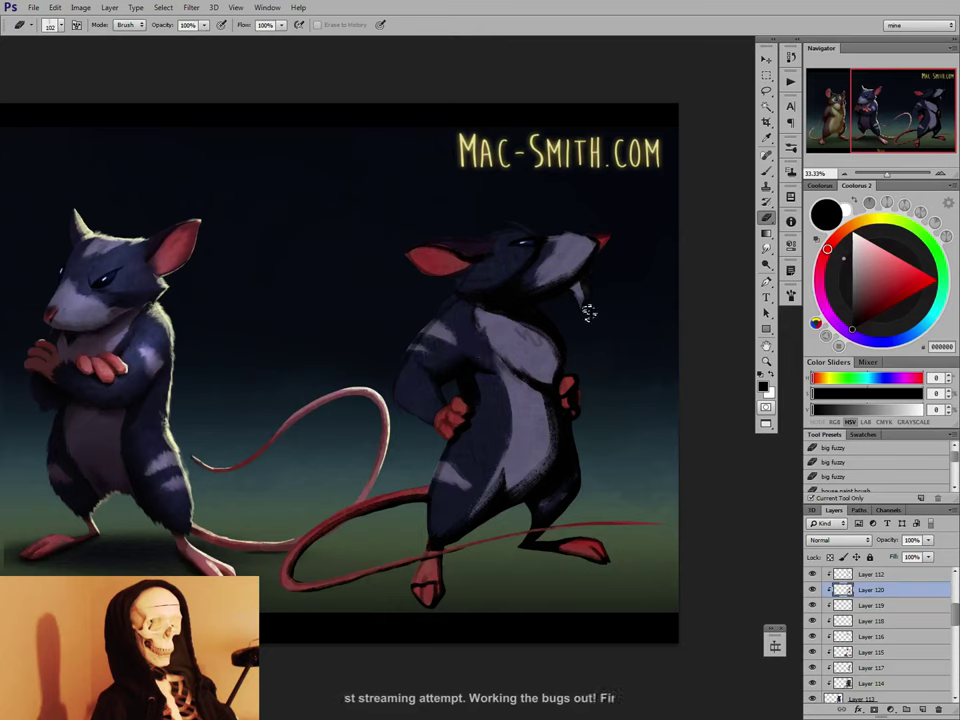
pyautogui.press('b')
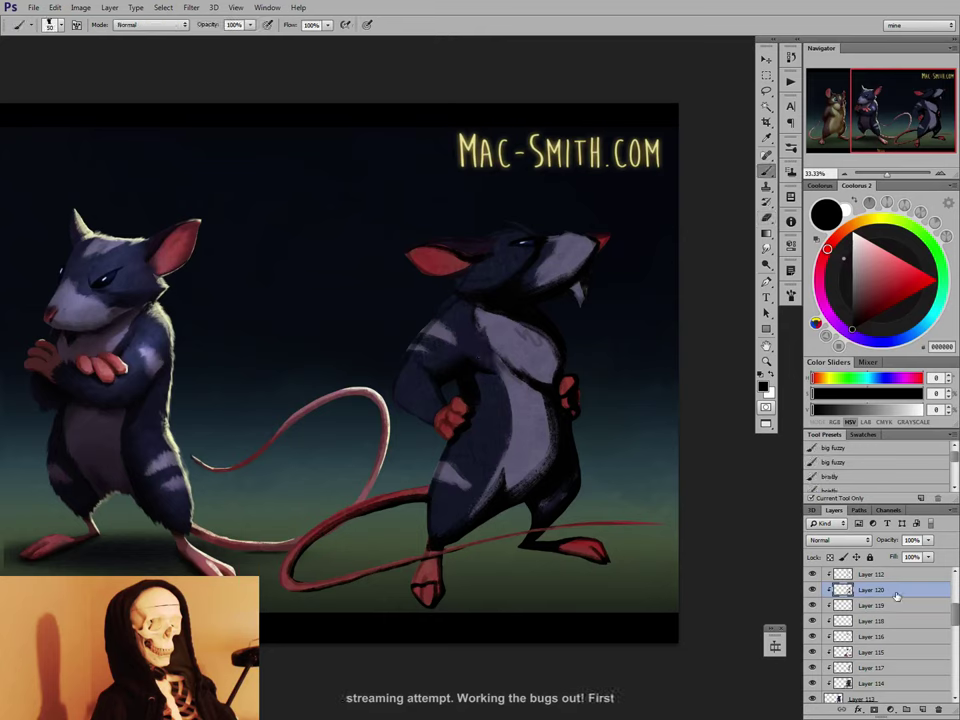
pyautogui.hotkey('ctrl', 'u')
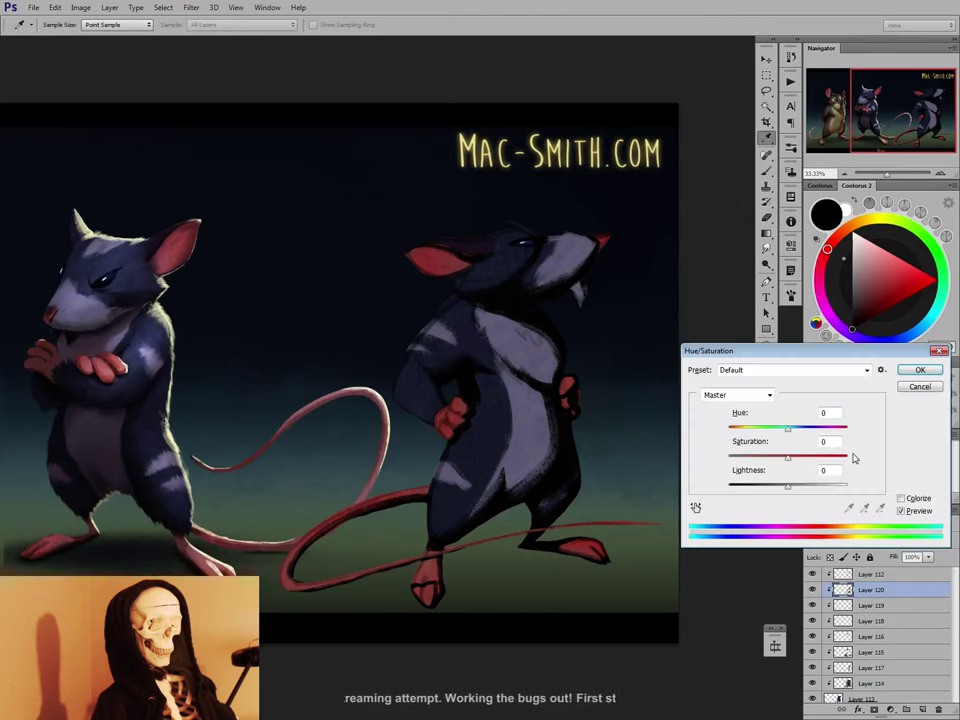
pyautogui.click(900, 497)
pyautogui.moveTo(788, 487); pyautogui.dragTo(810, 490)
pyautogui.press('Escape')
# Set the shadow layer's blend mode to Multiply and colorize it through Hue/Saturation with lightness at about +63.
pyautogui.click(838, 540)
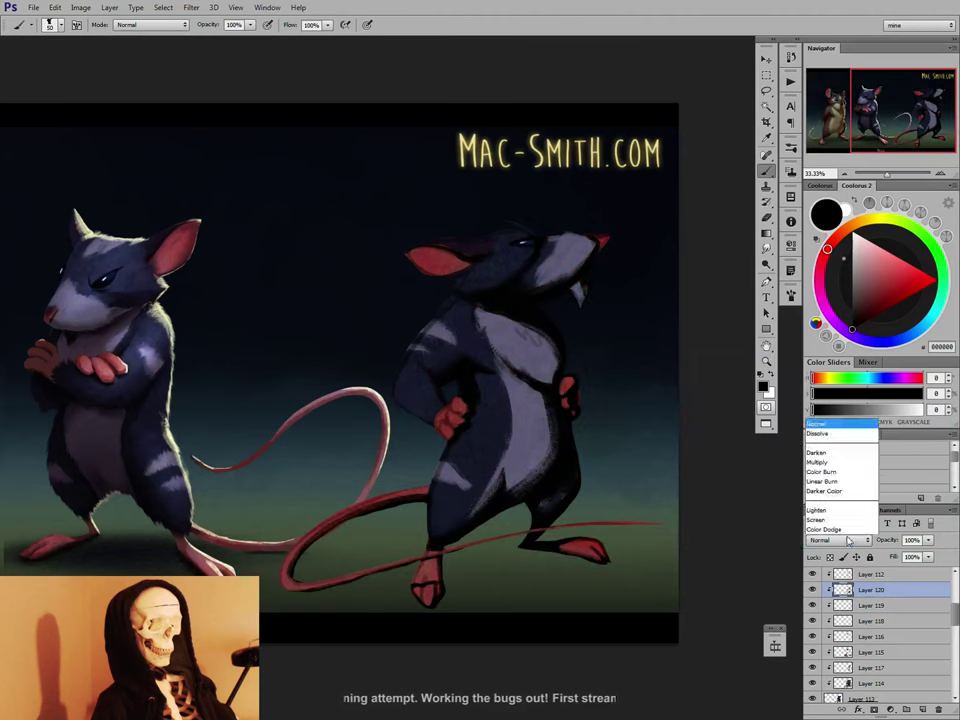
pyautogui.click(833, 270)
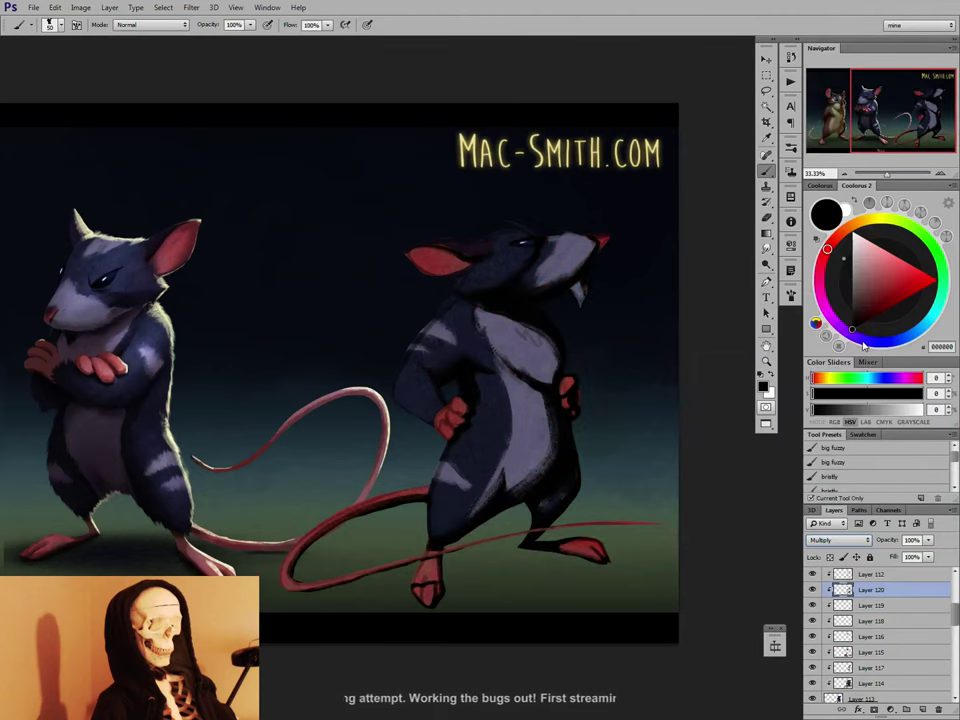
pyautogui.hotkey('ctrl', 'u')
pyautogui.click(900, 497)
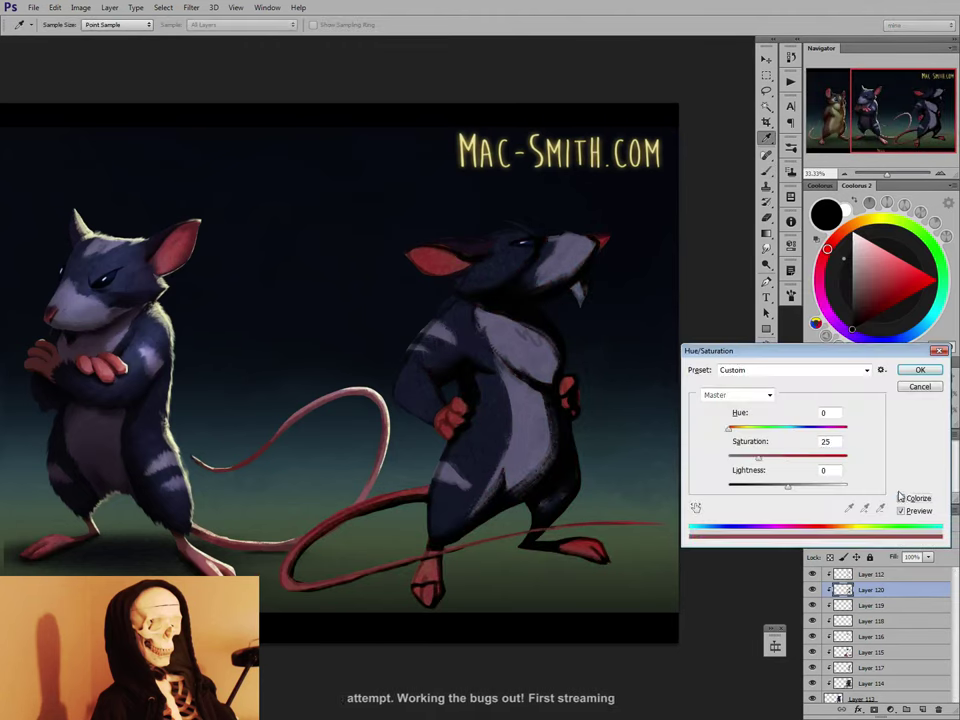
pyautogui.moveTo(790, 490); pyautogui.dragTo(826, 487)
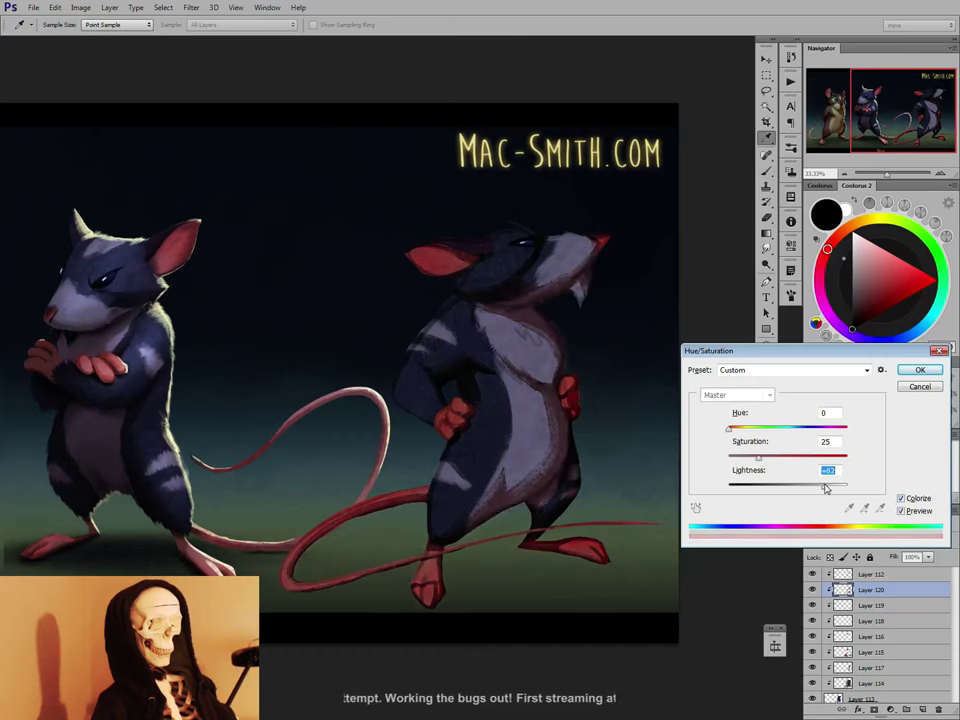
# Tint the shadow layer warm brown in Hue/Saturation with hue 22, saturation 14 and lightness +58.
pyautogui.click(731, 430)
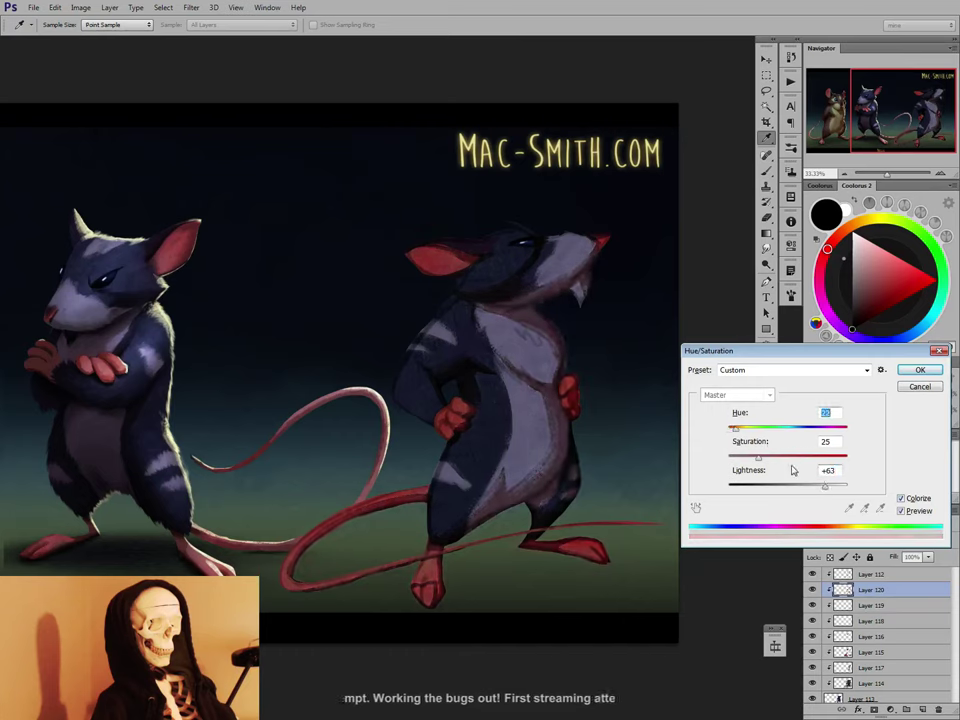
pyautogui.click(757, 460)
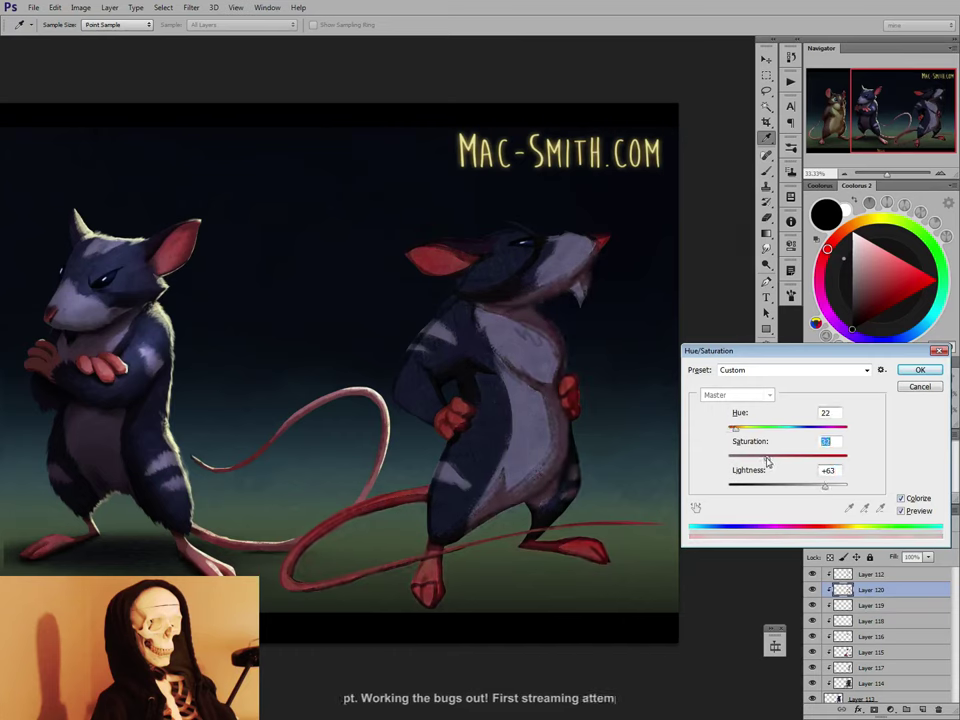
pyautogui.click(735, 430)
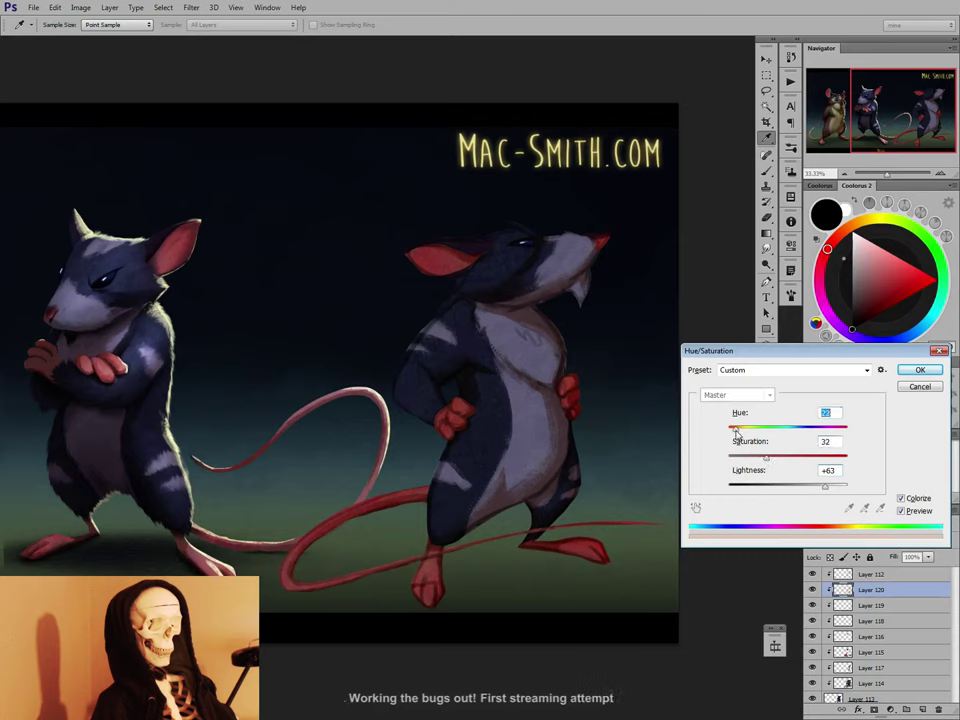
pyautogui.moveTo(767, 459); pyautogui.dragTo(764, 462)
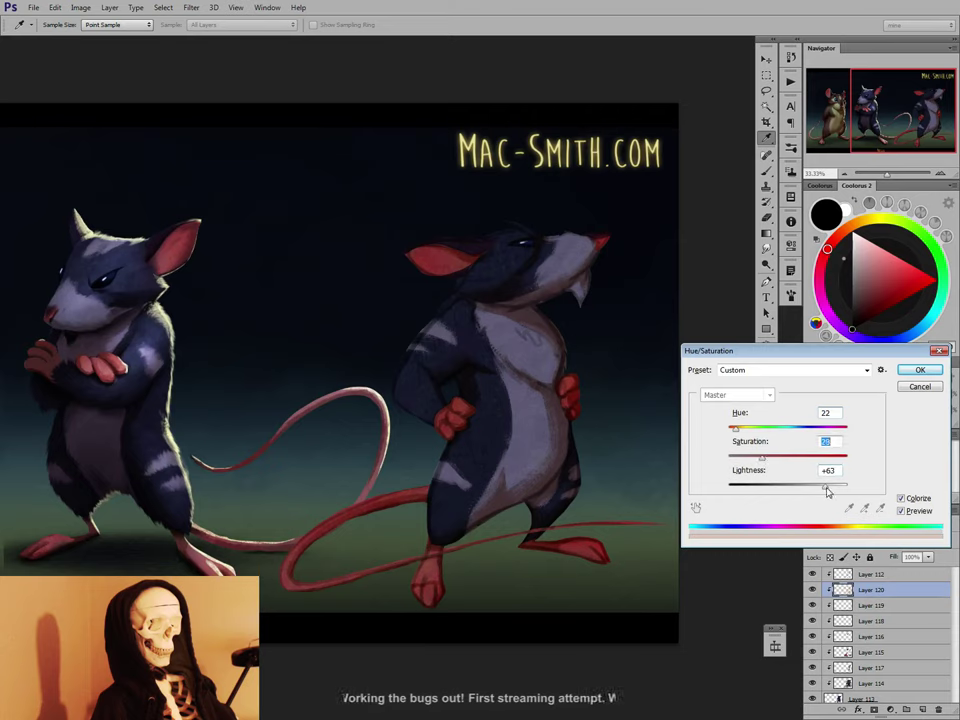
pyautogui.moveTo(827, 491); pyautogui.dragTo(817, 491)
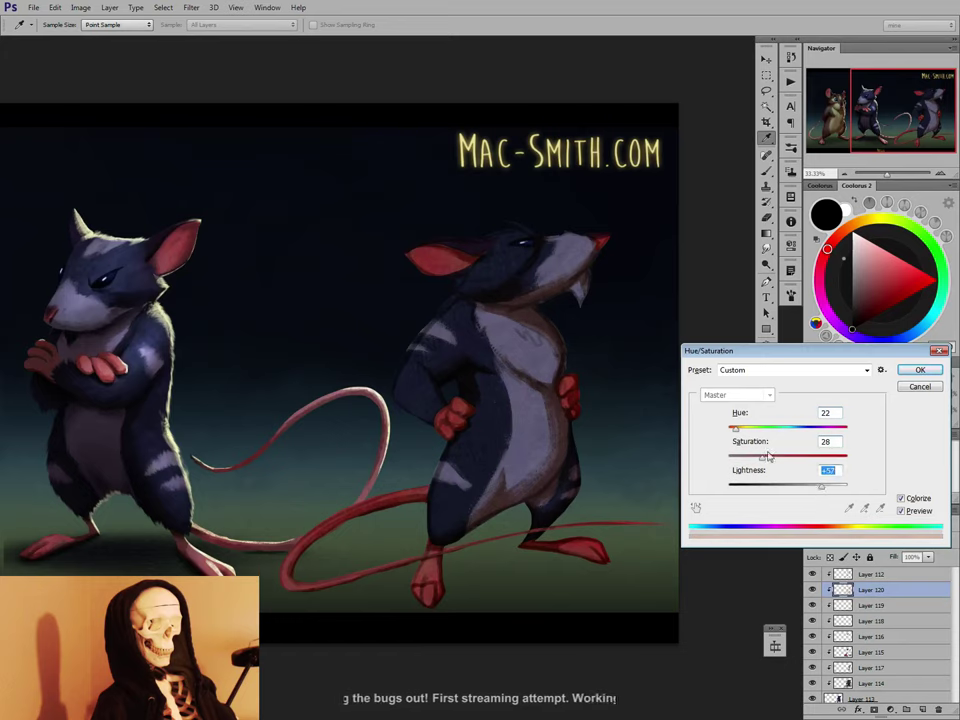
pyautogui.moveTo(768, 456); pyautogui.dragTo(757, 462)
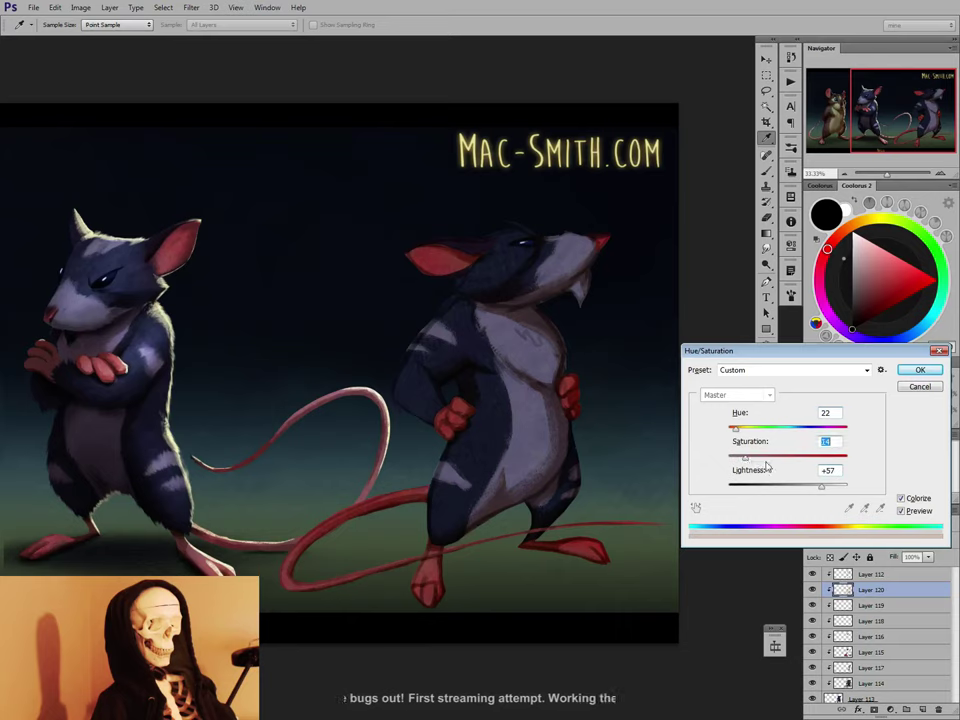
pyautogui.click(818, 489)
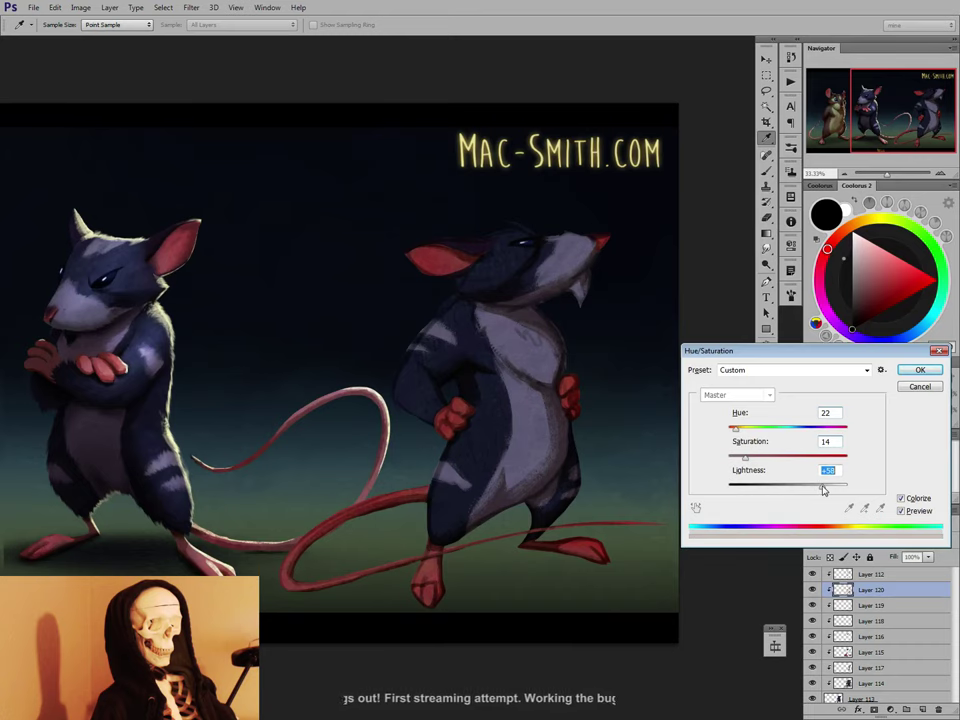
pyautogui.click(907, 376)
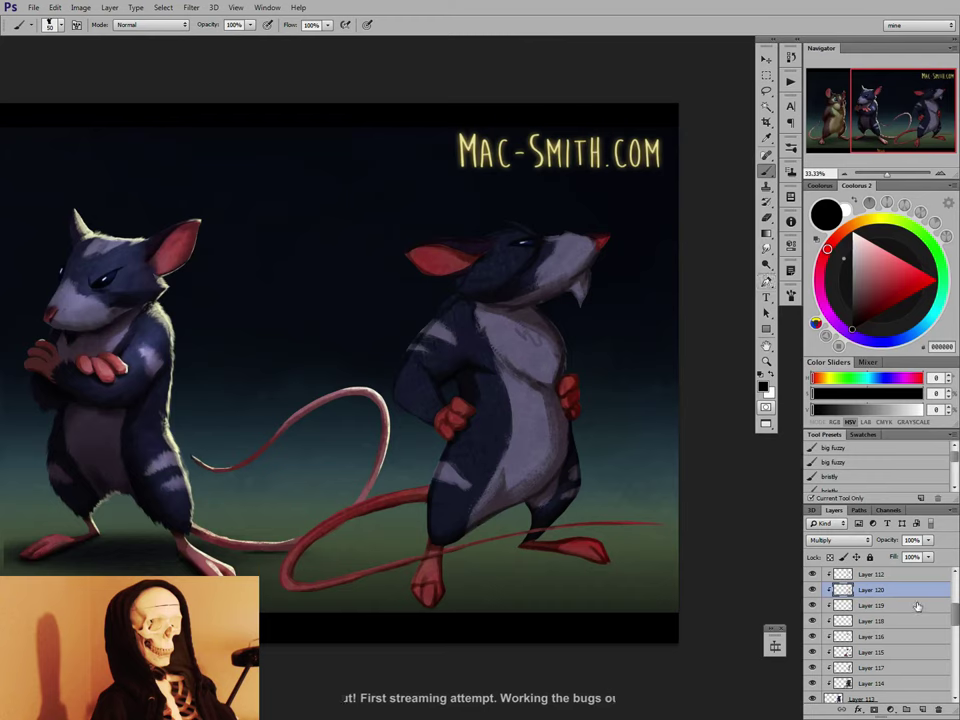
# Set the Eyedropper to sample only the current layer and pick the grey-brown shadow color A39186 from the chest.
pyautogui.click(767, 139)
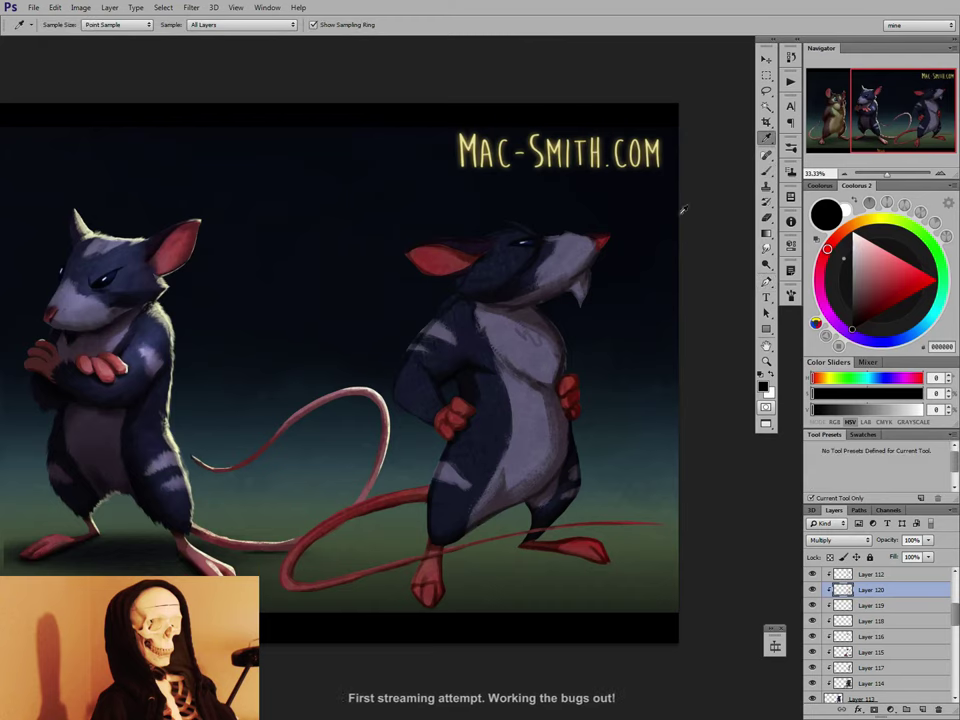
pyautogui.click(243, 24)
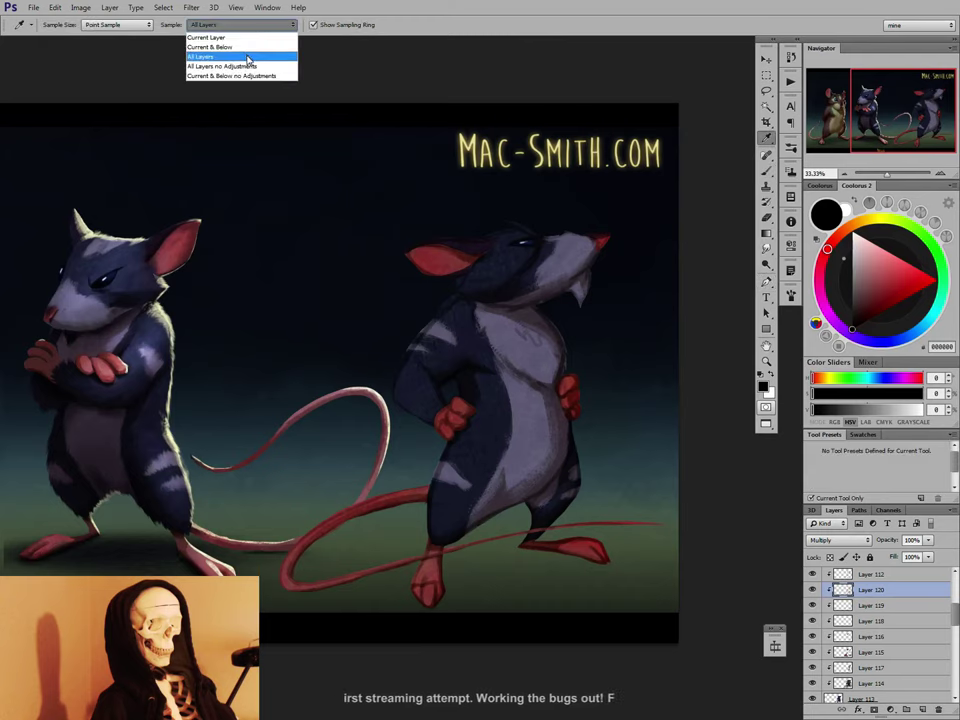
pyautogui.click(246, 36)
pyautogui.click(556, 330)
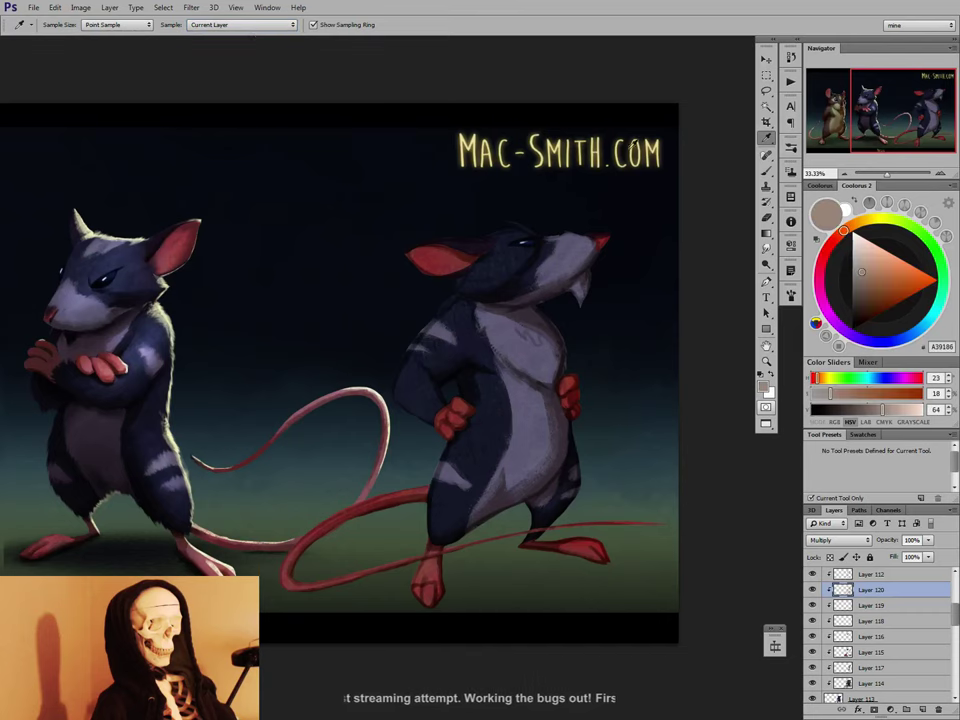
# Extend the shadows on the chest and belly with the brush enlarged to 90 px, softening the edges with the 102 px Eraser.
pyautogui.click(766, 171)
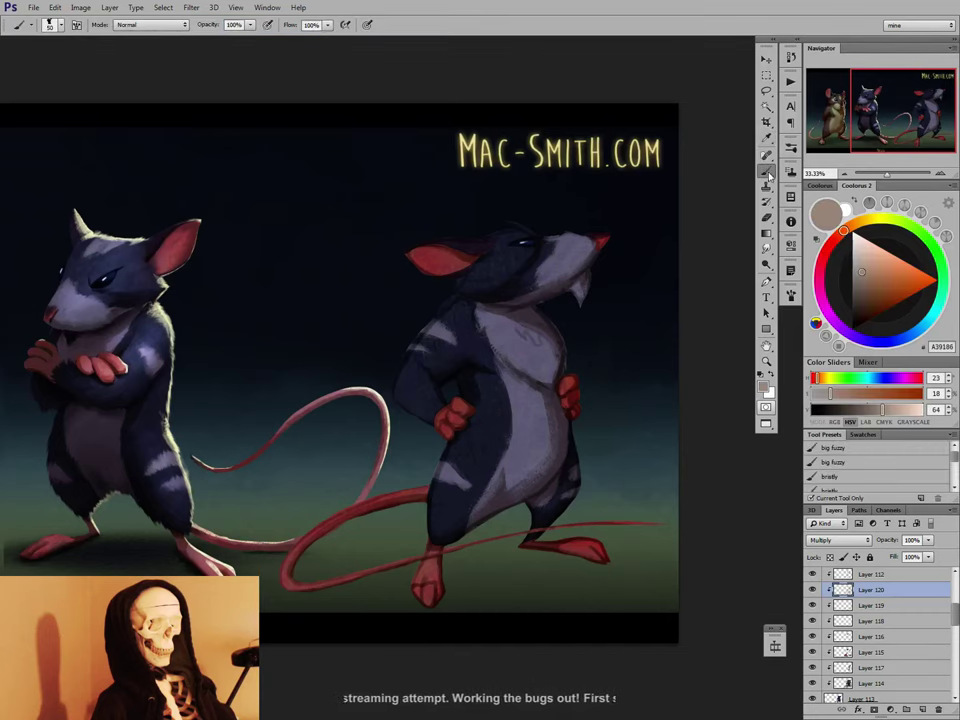
pyautogui.press(']')
pyautogui.press(']')
pyautogui.press(']')
pyautogui.press(']')
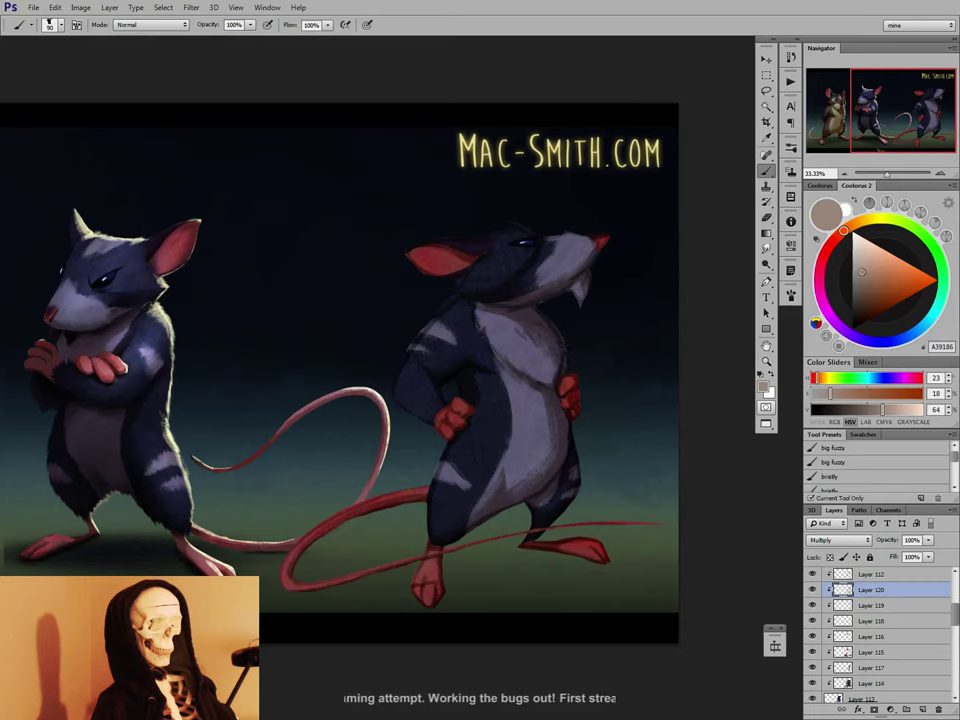
pyautogui.press('e')
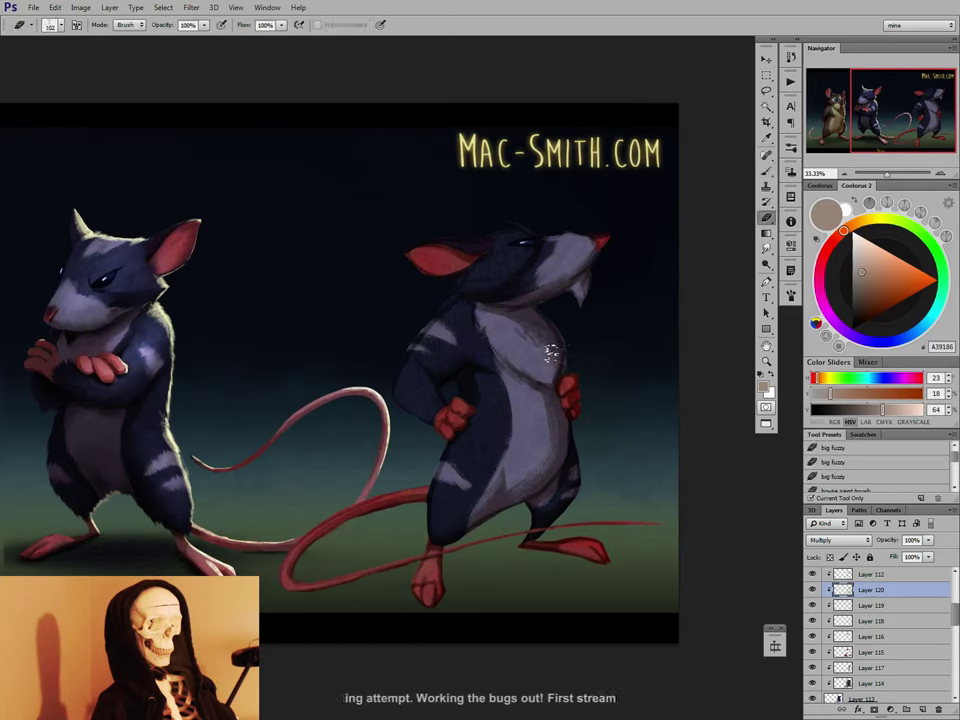
pyautogui.press('b')
pyautogui.press('e')
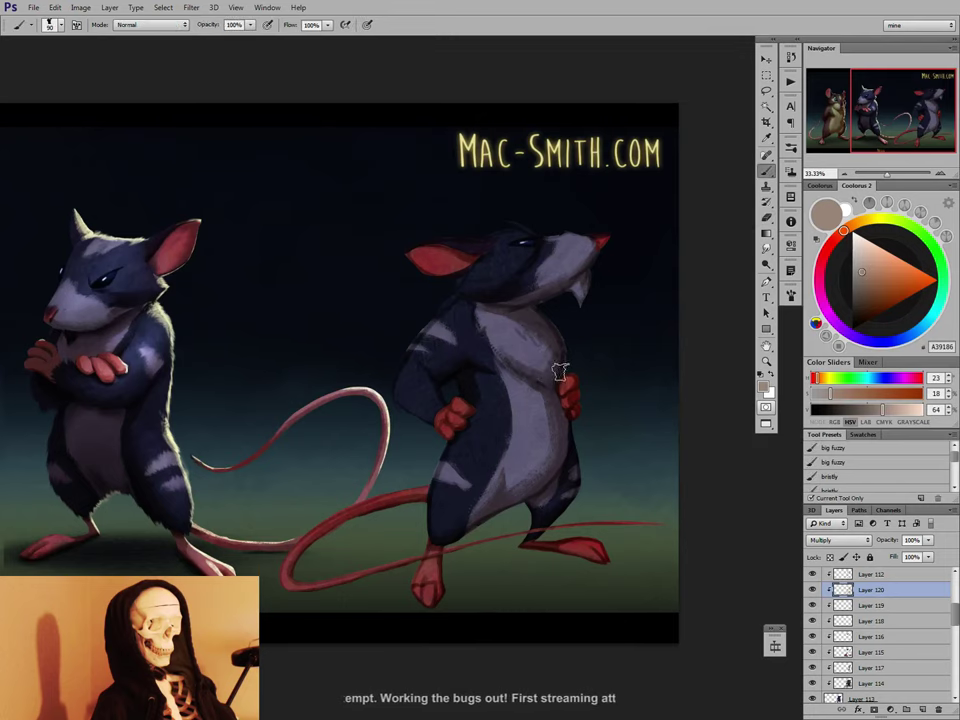
pyautogui.press('b')
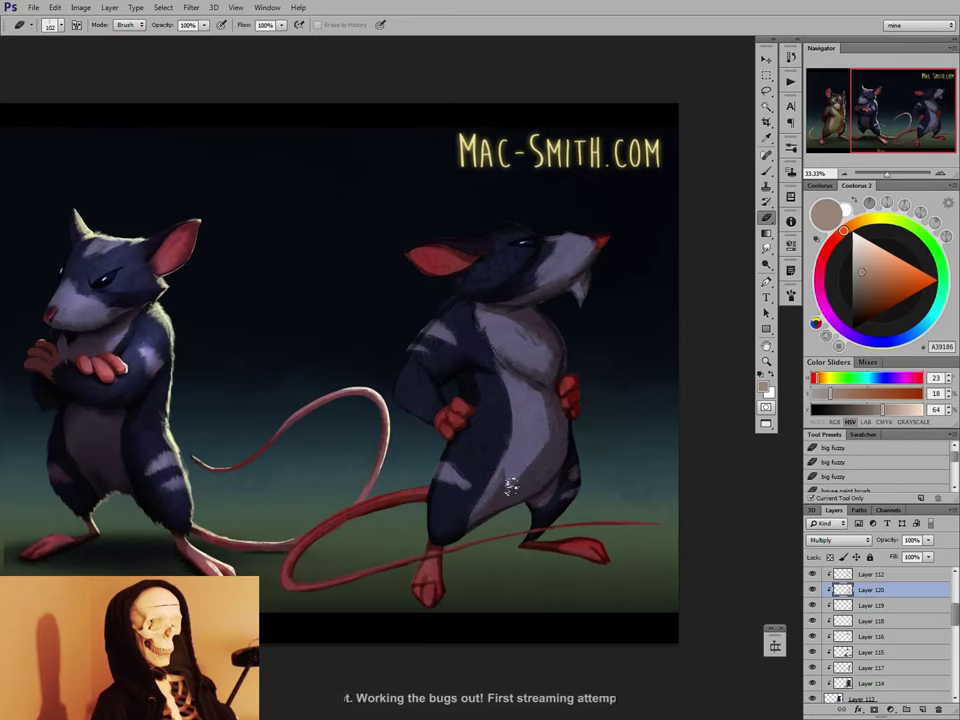
pyautogui.press('e')
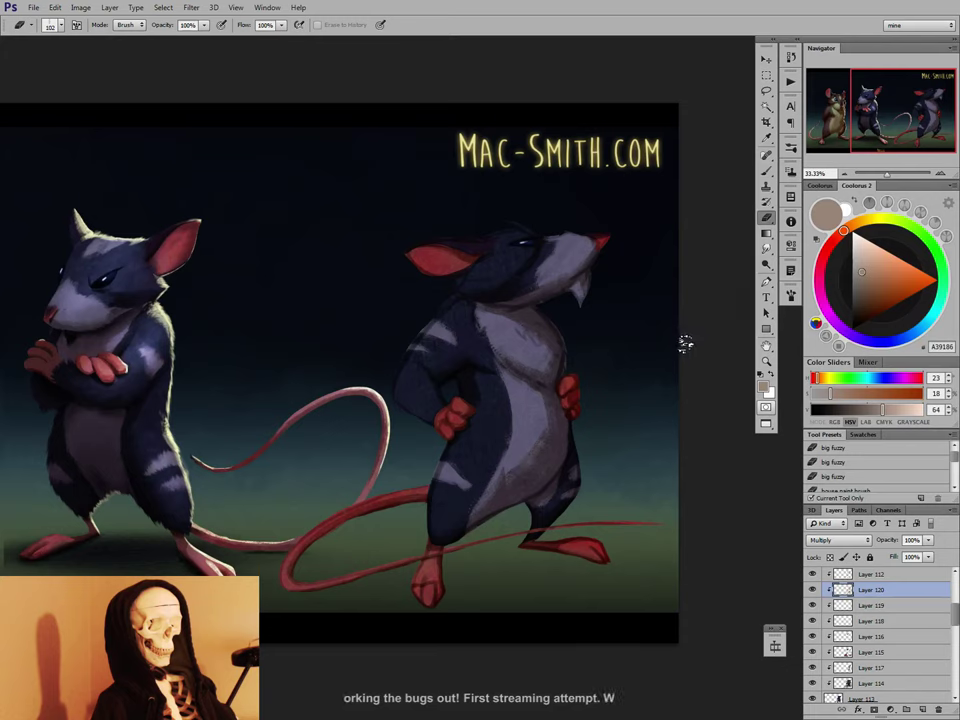
# Refine the shadows on the near arm, hand and thigh with the brush at 50, 30 and 40 px, blending with the 102 px Eraser.
pyautogui.press('b')
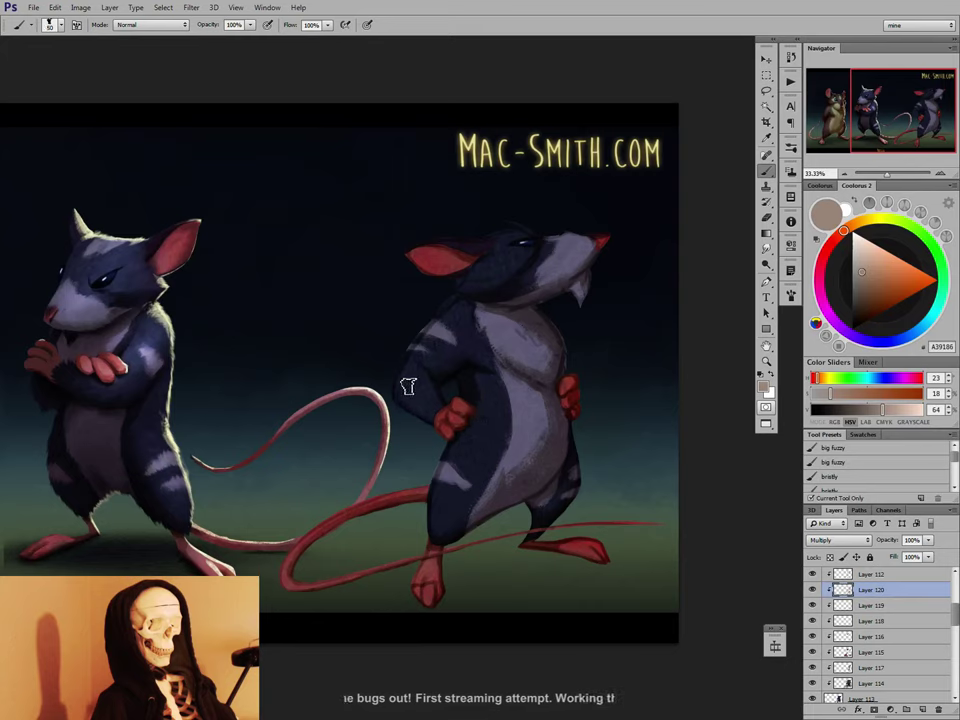
pyautogui.press('e')
pyautogui.press('b')
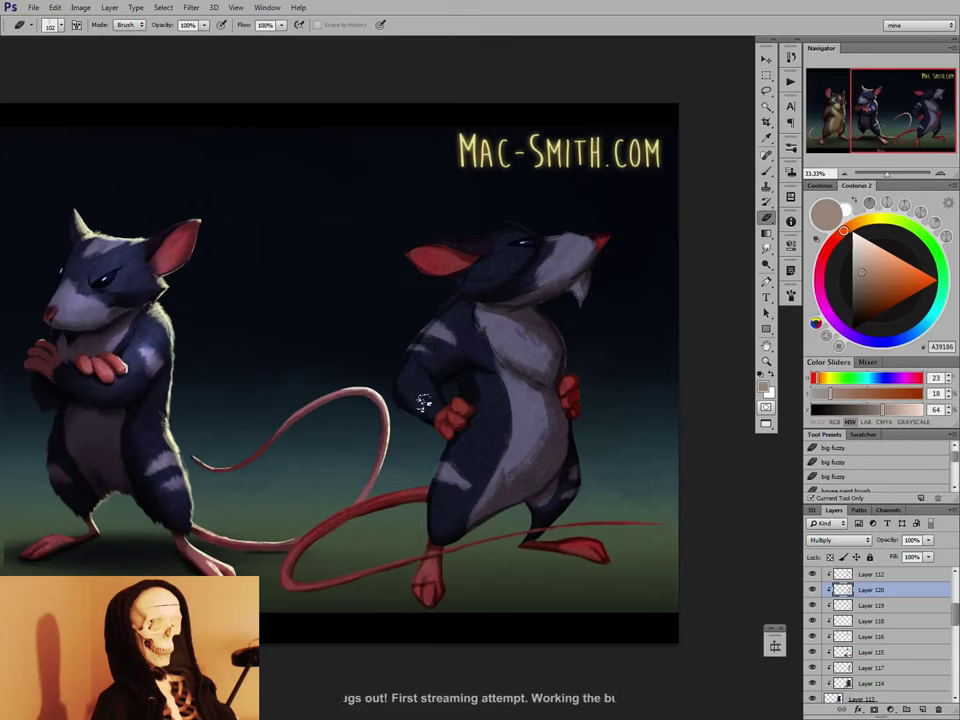
pyautogui.press('[')
pyautogui.press('[')
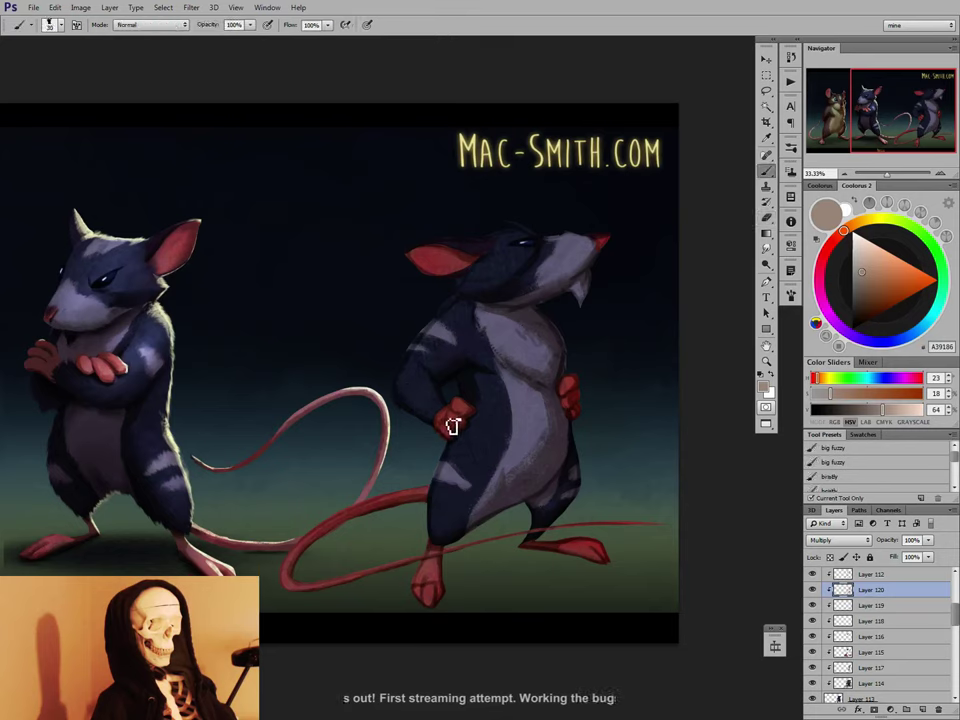
pyautogui.press('e')
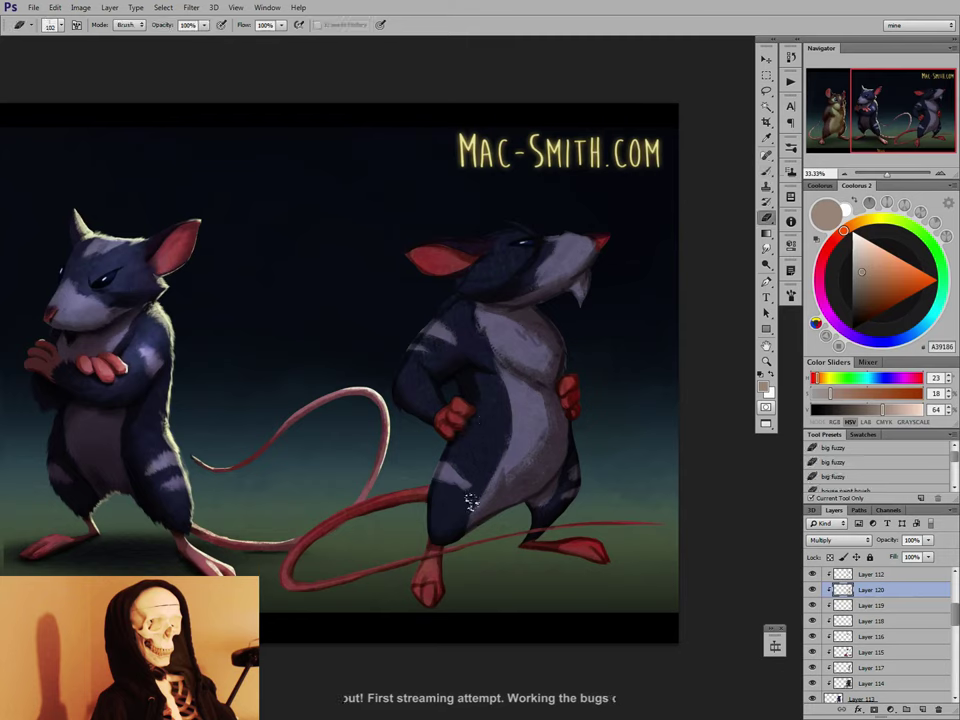
pyautogui.press('b')
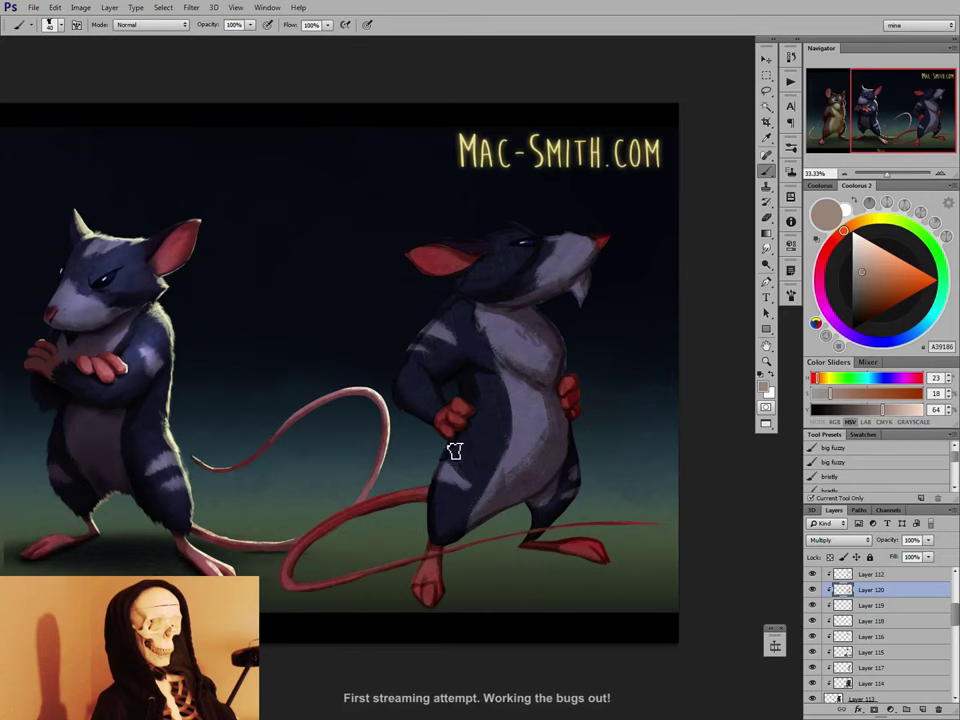
pyautogui.press('e')
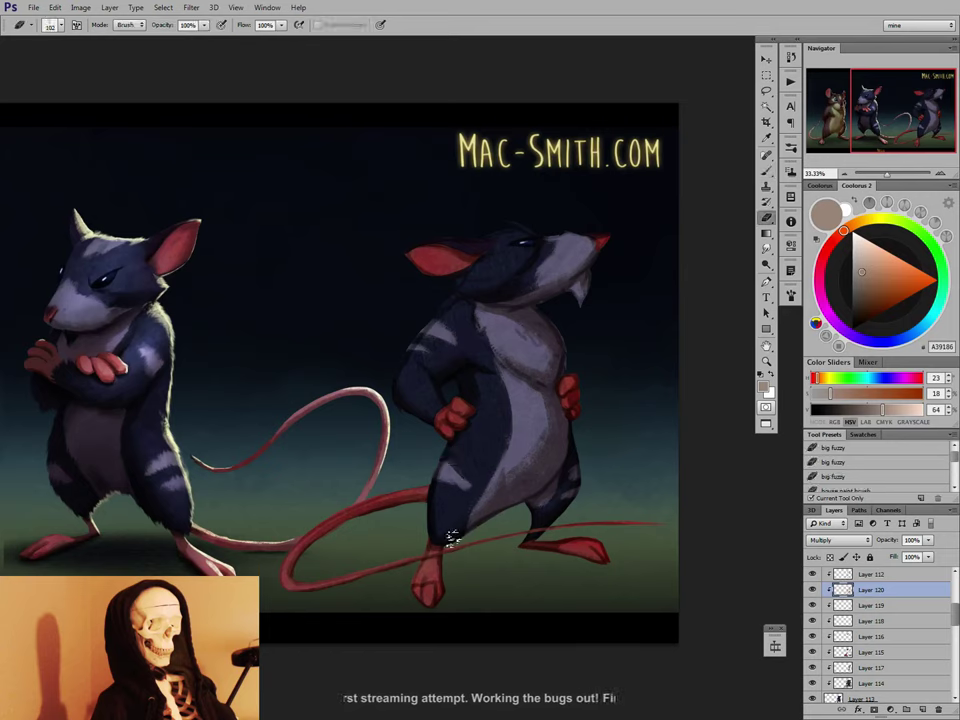
pyautogui.press('b')
# Lower the opacity of Layer 112 to 21%.
pyautogui.click(899, 576)
pyautogui.click(928, 540)
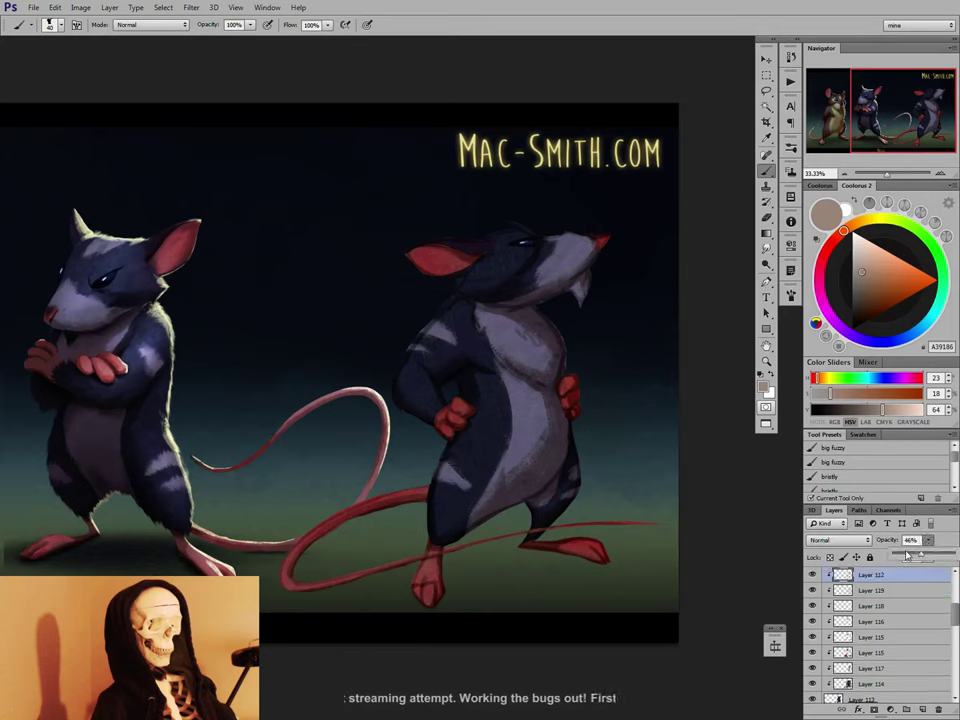
pyautogui.moveTo(907, 555); pyautogui.dragTo(912, 560)
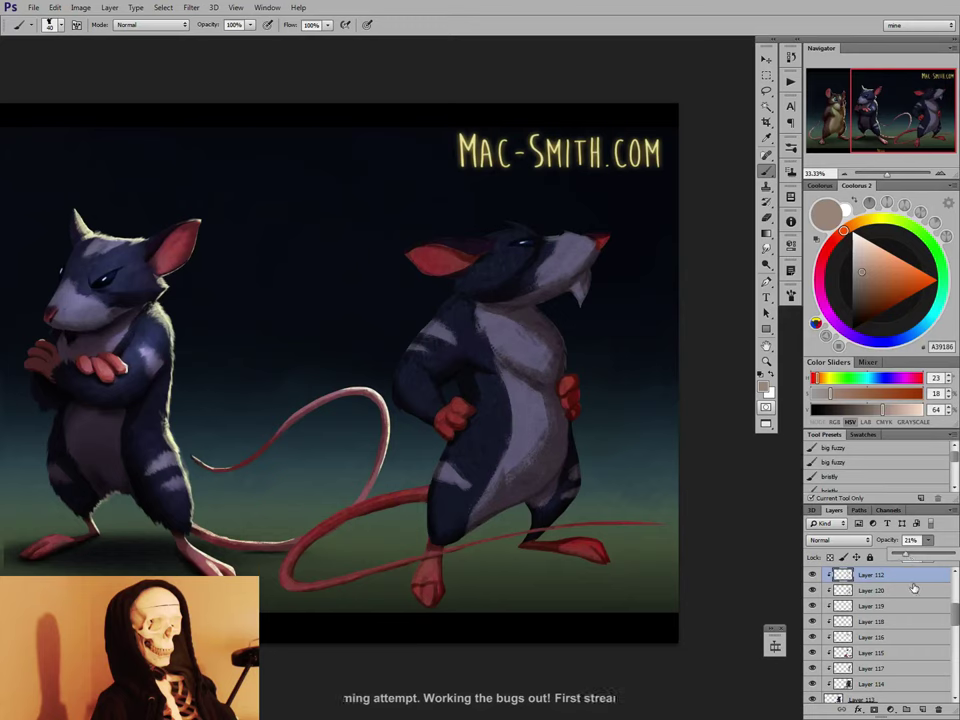
# Load Layer 120's shadow shapes as a selection, add a clipped layer above it masked by that selection, and invert the mask.
pyautogui.click(914, 588)
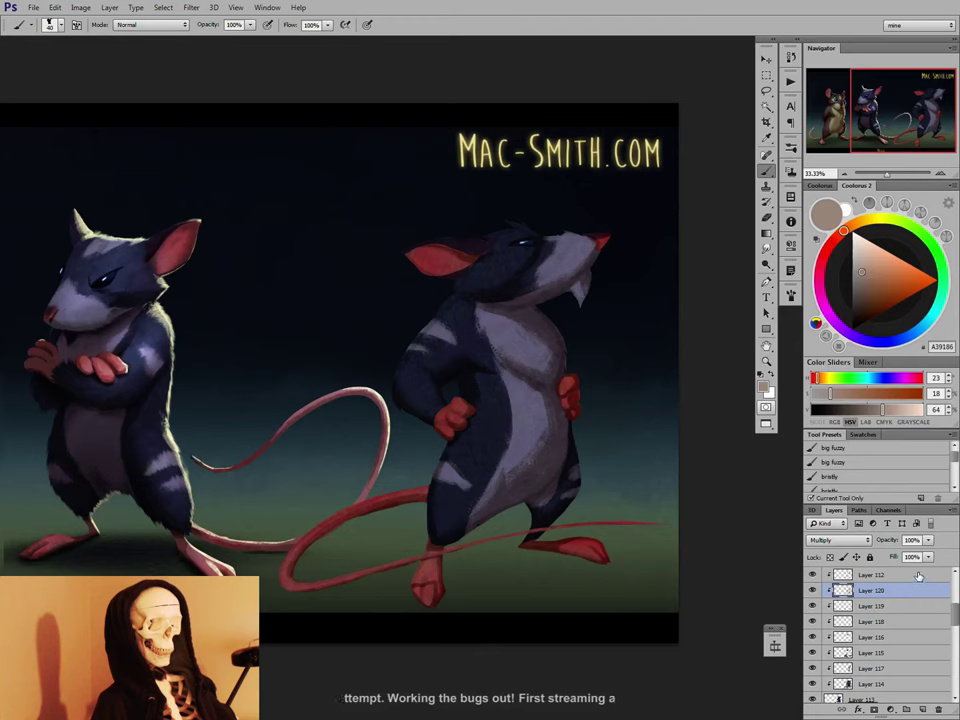
pyautogui.keyDown('ctrl'); pyautogui.click(842, 590); pyautogui.keyUp('ctrl')
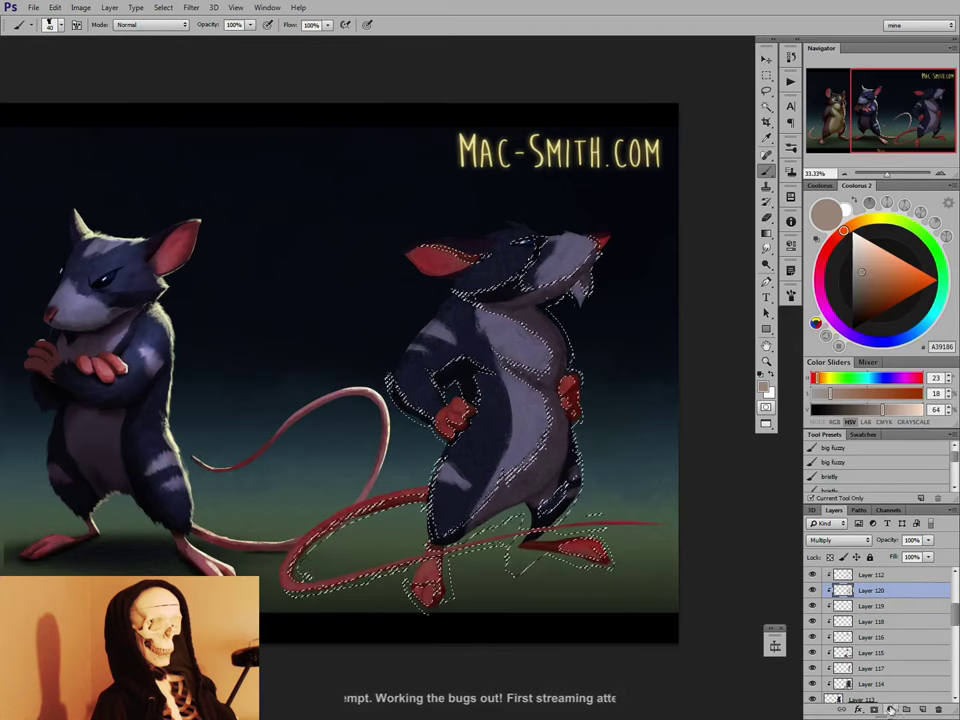
pyautogui.click(877, 709)
pyautogui.click(875, 709)
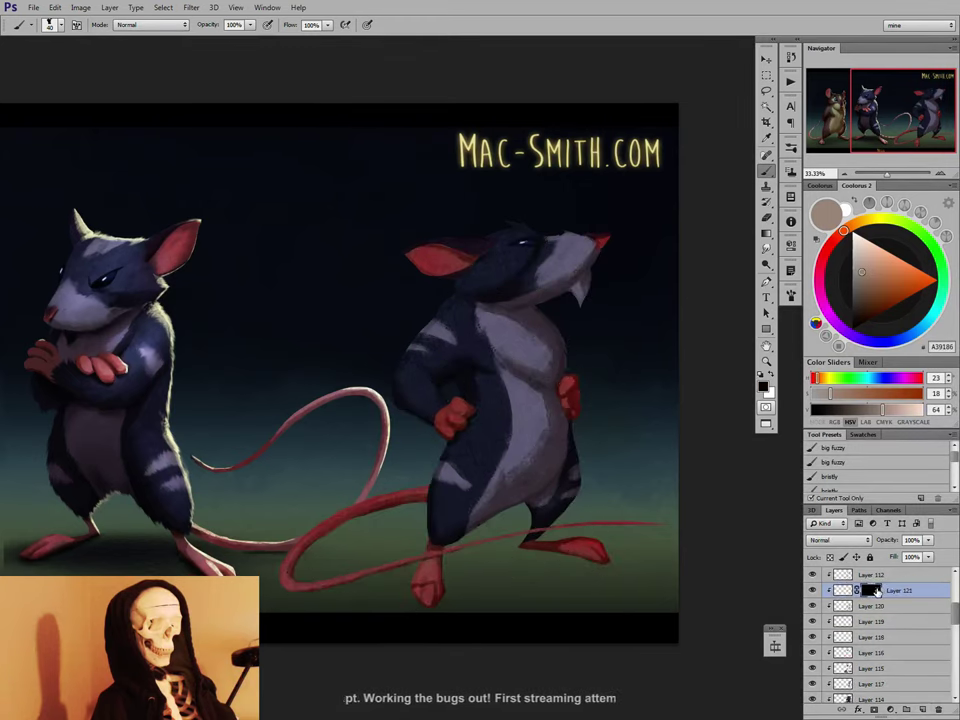
pyautogui.hotkey('ctrl', 'i')
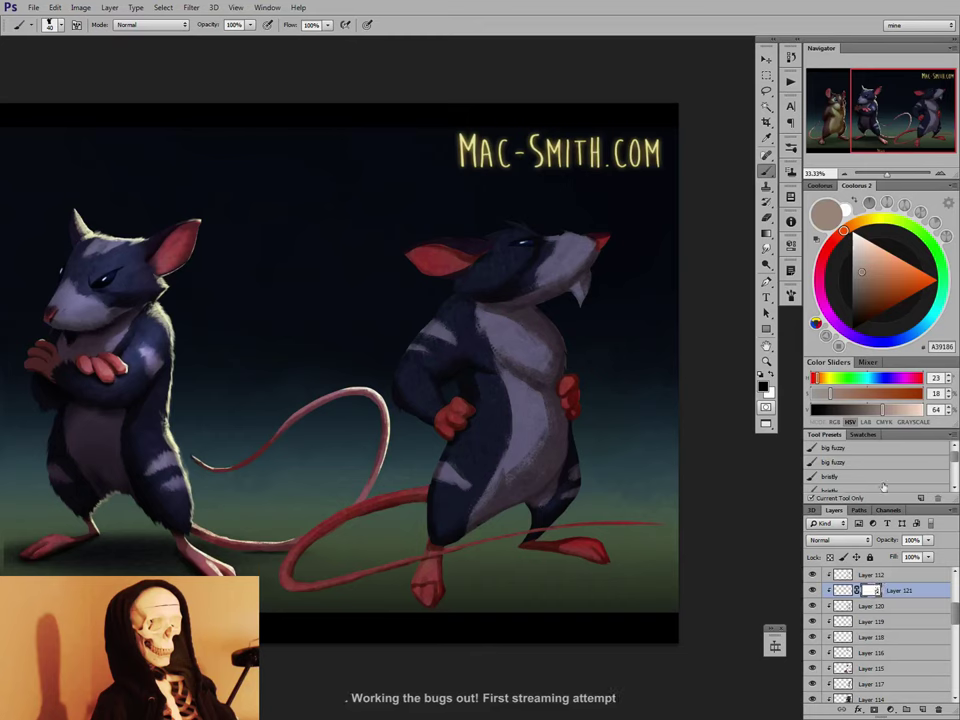
# Target the masked layer's image instead of its mask and choose the soft round 500 px brush with 0% hardness.
pyautogui.click(842, 590)
pyautogui.rightClick(645, 307)
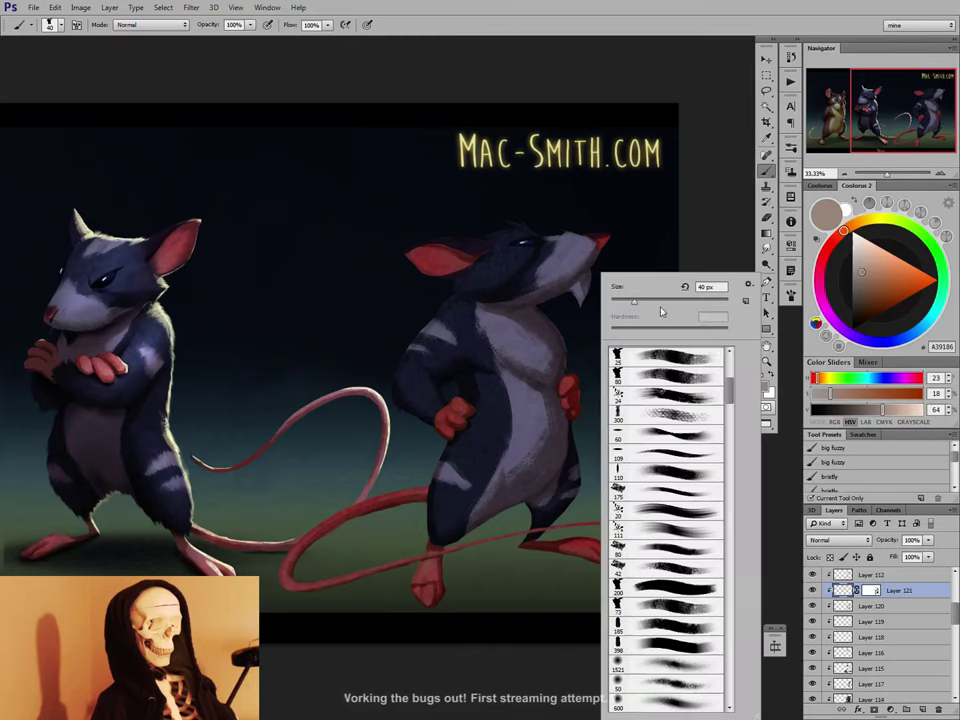
pyautogui.moveTo(728, 402); pyautogui.dragTo(737, 364)
pyautogui.click(694, 490)
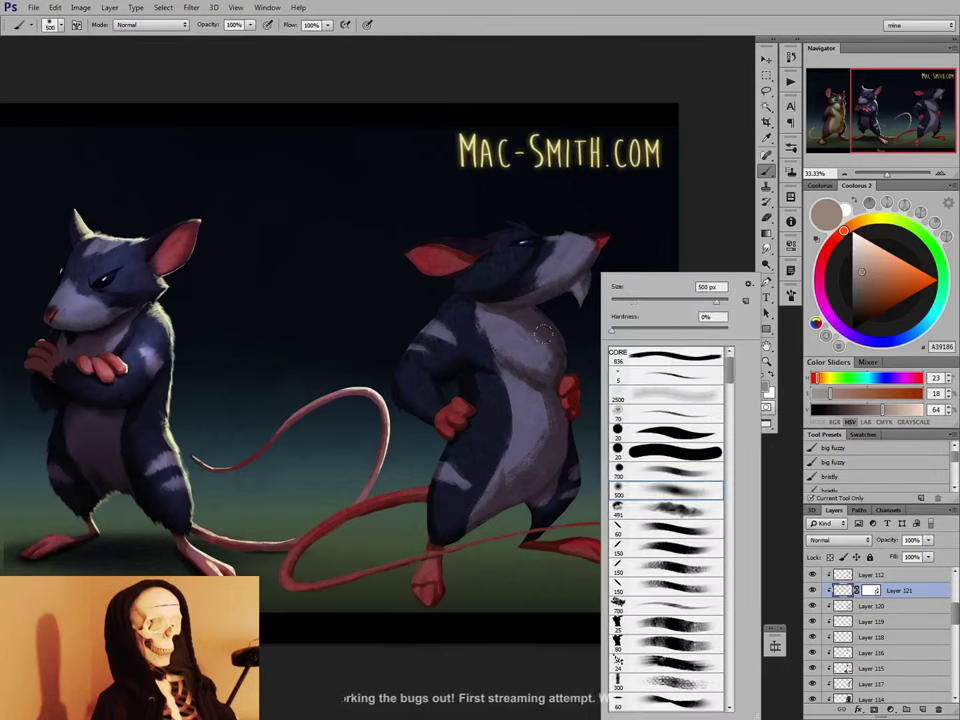
# Set the paint color to pale blue BAC4DF and the masked layer's blend mode to Overlay.
pyautogui.click(873, 266)
pyautogui.click(899, 340)
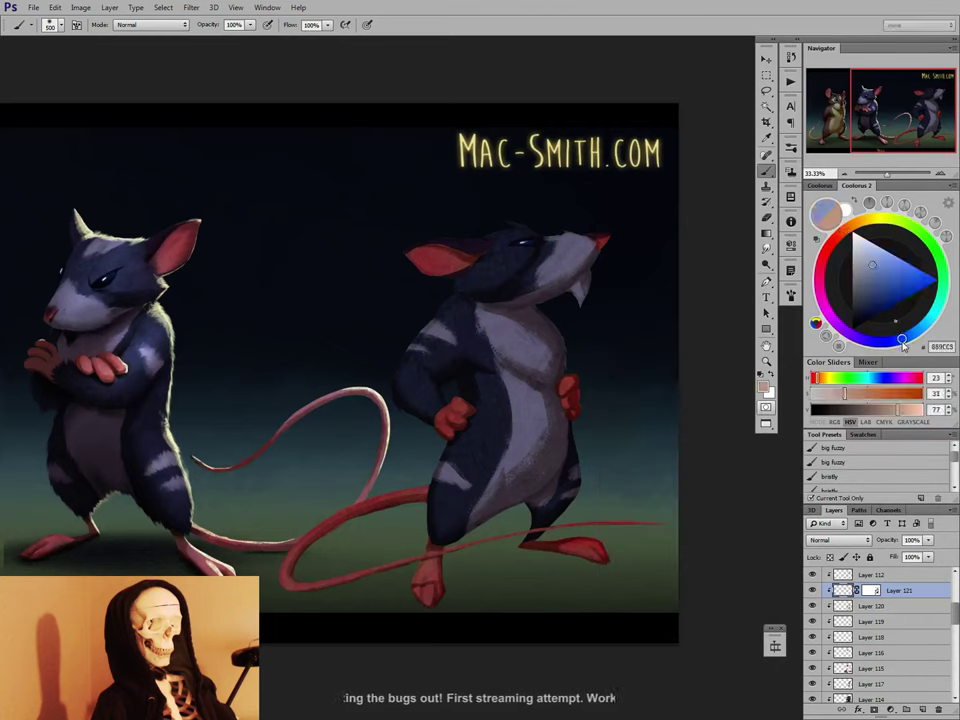
pyautogui.click(865, 251)
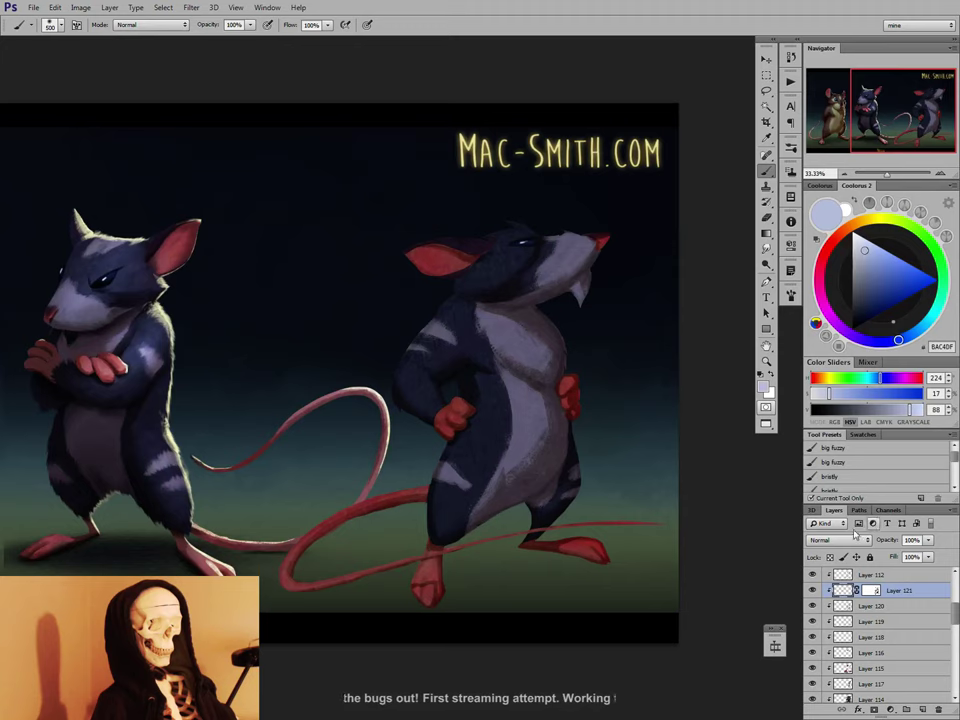
pyautogui.click(852, 538)
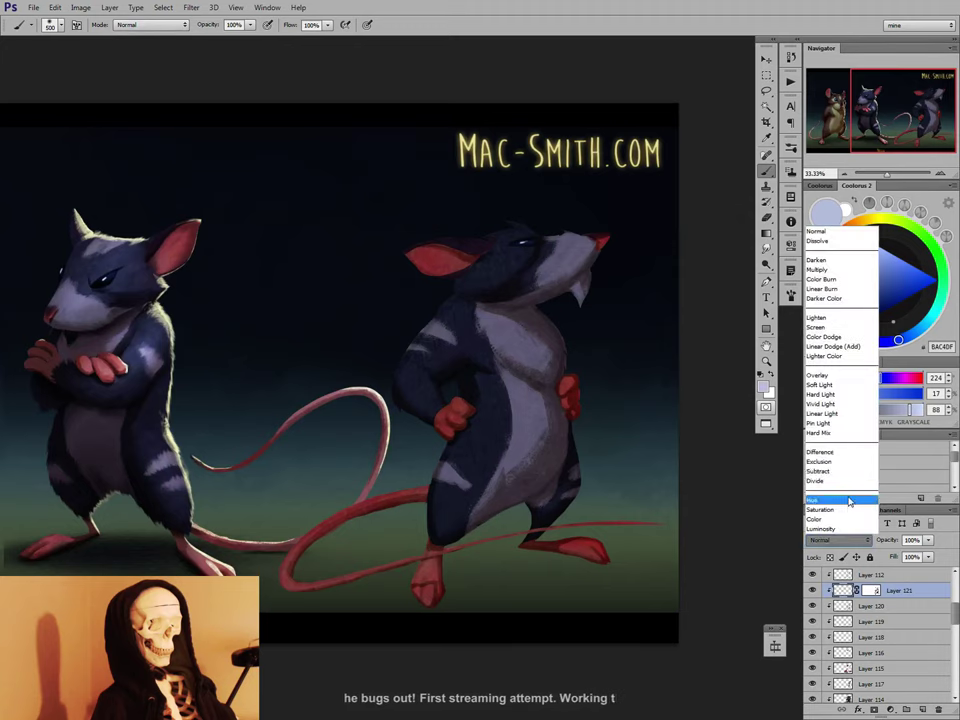
pyautogui.click(822, 375)
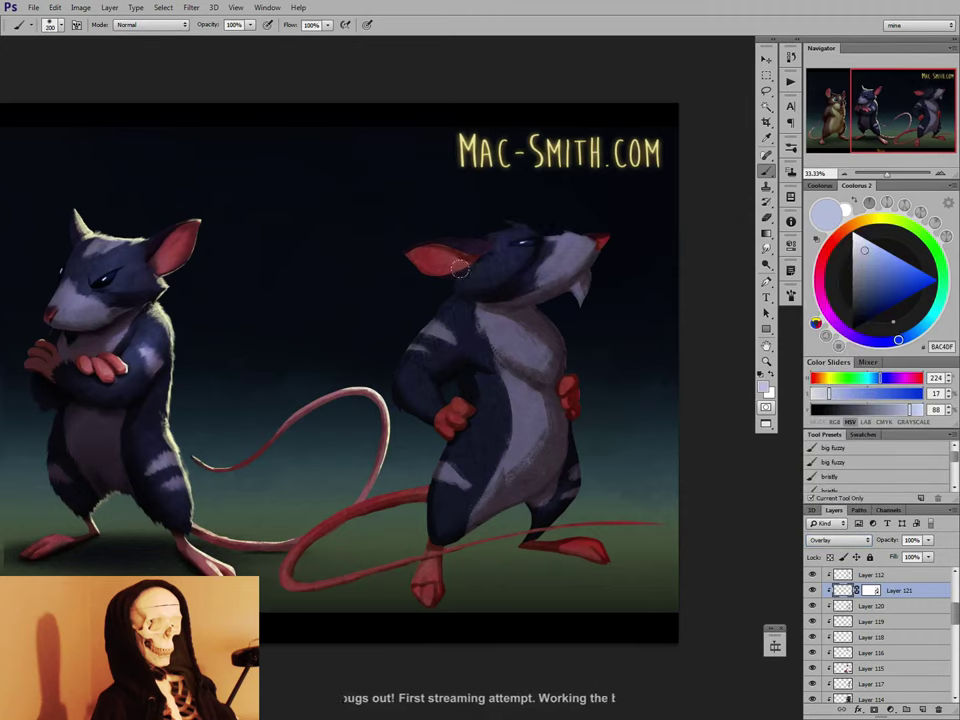
# Paint soft pale blue Overlay light over the third rat's cheek, snout and near shoulder on the masked layer.
pyautogui.moveTo(574, 234)
pyautogui.mouseDown()
pyautogui.moveTo(531, 257)
pyautogui.moveTo(580, 258)
pyautogui.mouseUp()
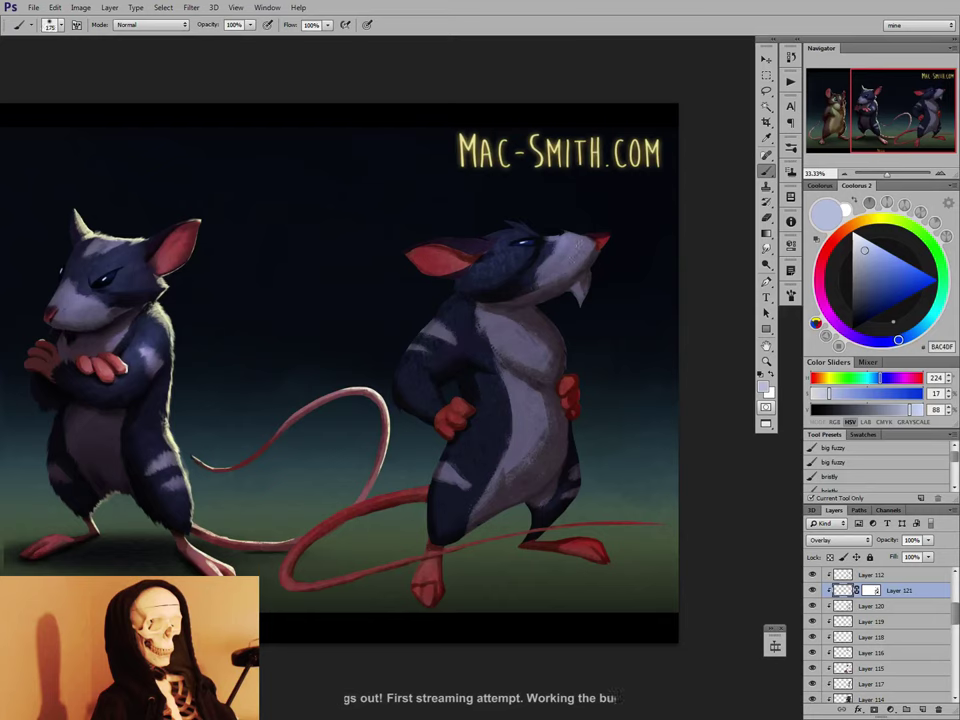
pyautogui.press('[')
pyautogui.press('[')
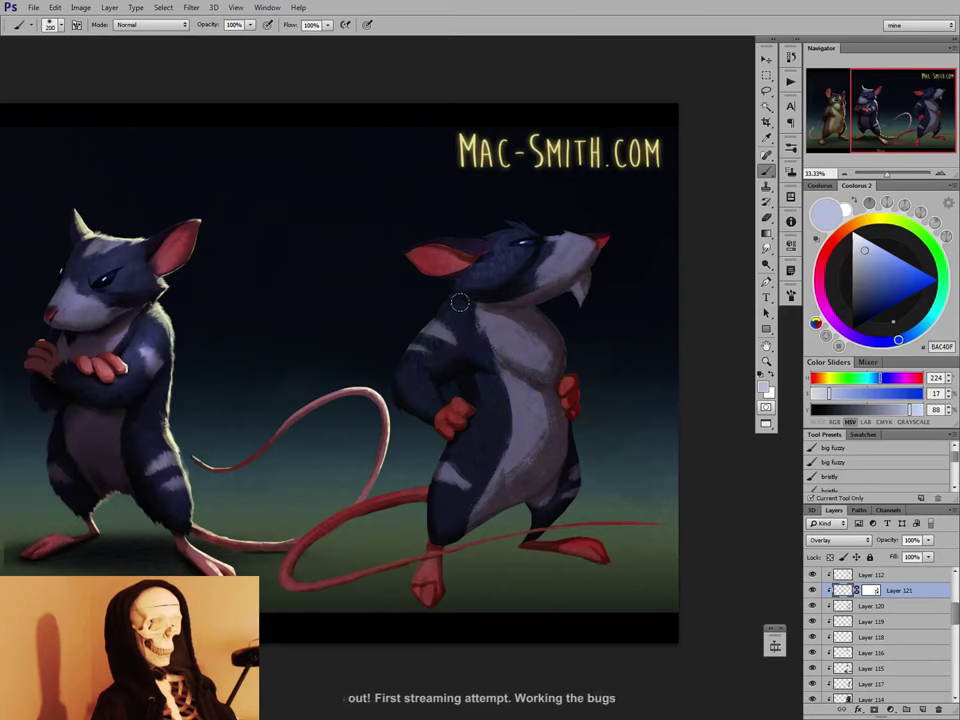
pyautogui.moveTo(462, 303); pyautogui.dragTo(417, 377)
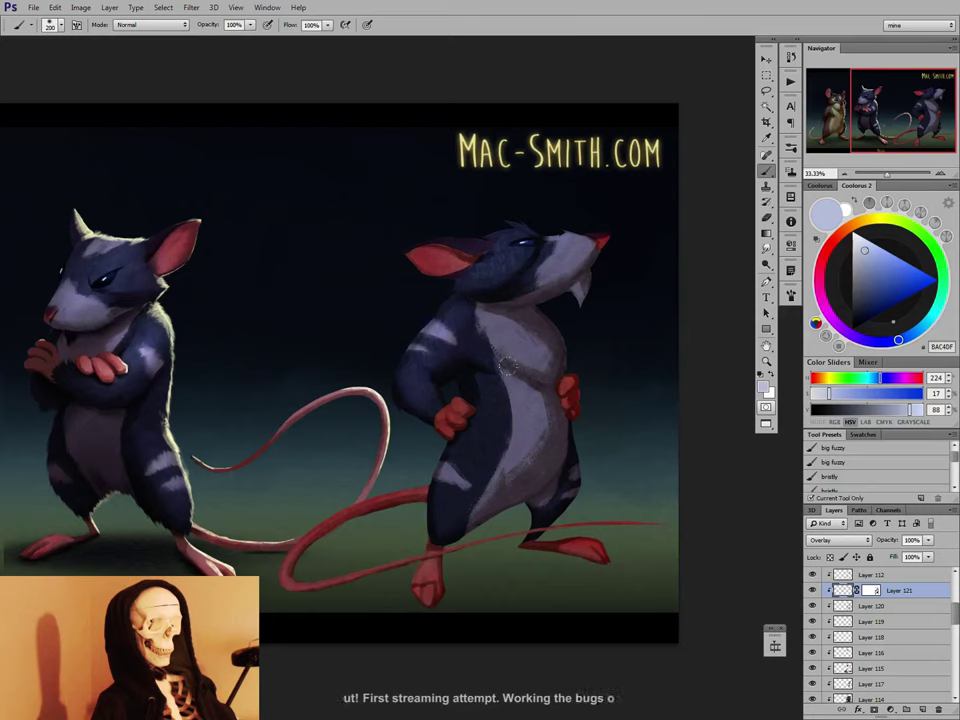
# Brighten the third rat's chest and belly with larger soft strokes of the pale blue Overlay light.
pyautogui.press(']')
pyautogui.press(']')
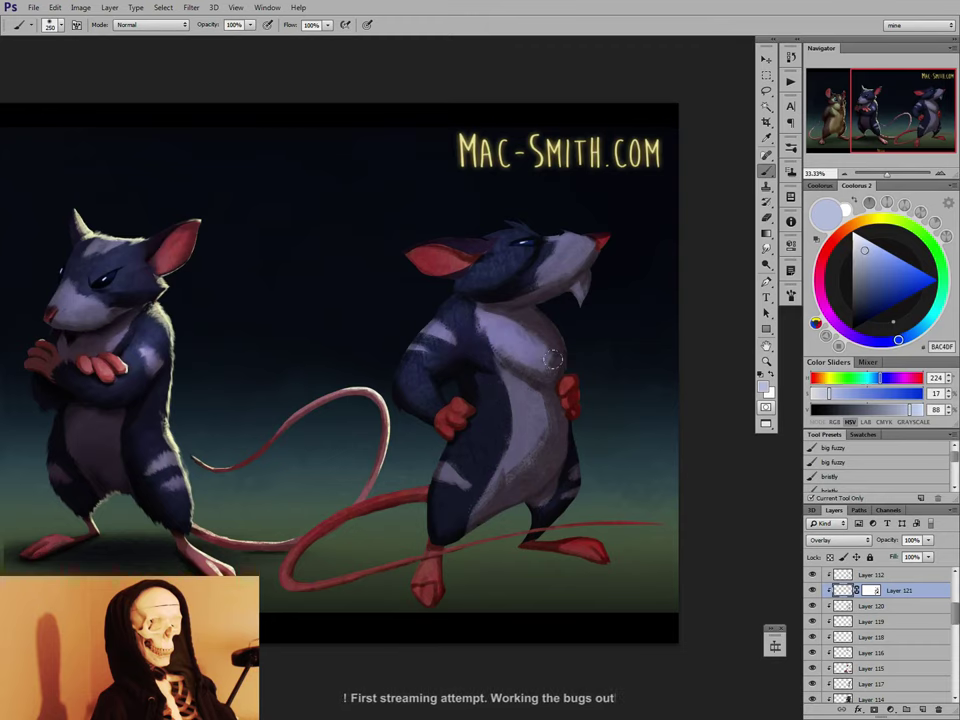
pyautogui.press(']')
pyautogui.press(']')
pyautogui.press(']')
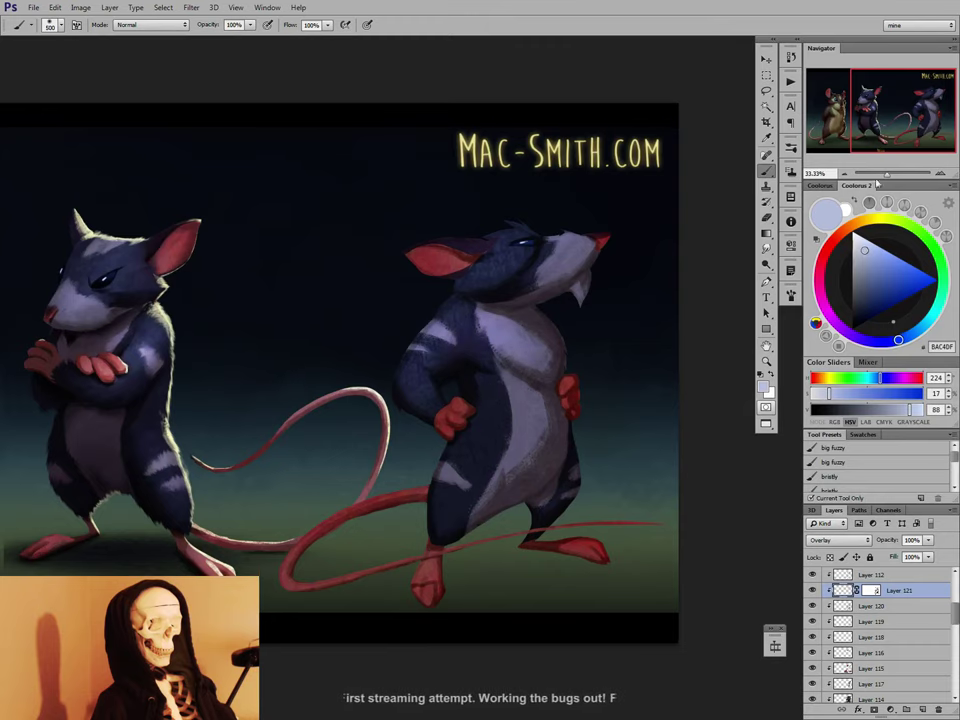
# Extend the soft Overlay light over the third rat's near thigh and along its looping tail.
pyautogui.click(845, 174)
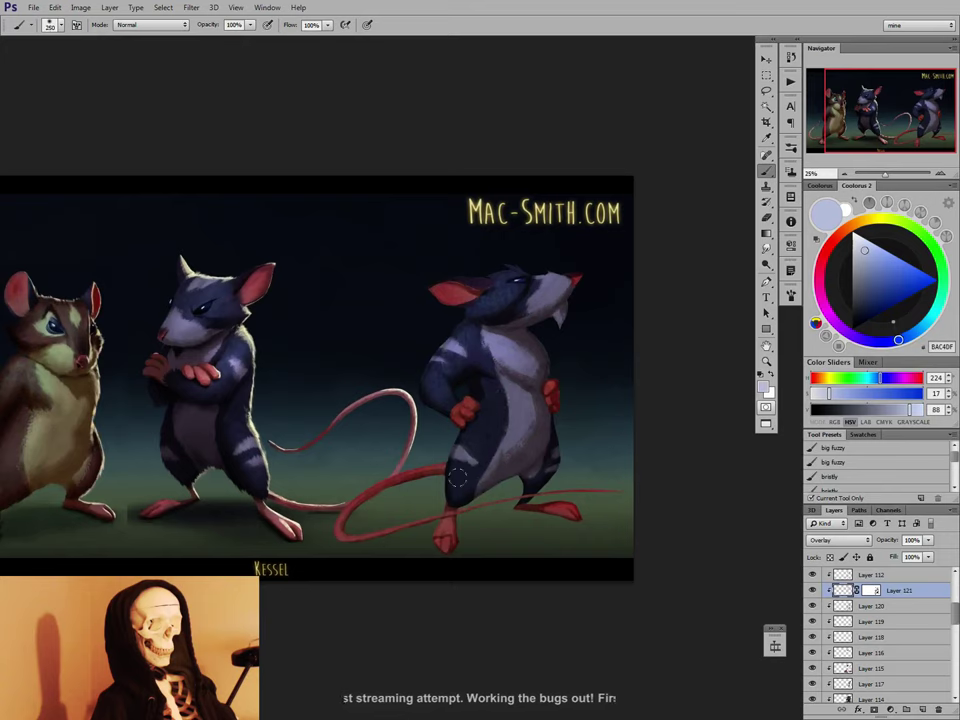
pyautogui.moveTo(436, 463)
pyautogui.mouseDown()
pyautogui.moveTo(354, 502)
pyautogui.moveTo(346, 537)
pyautogui.mouseUp()
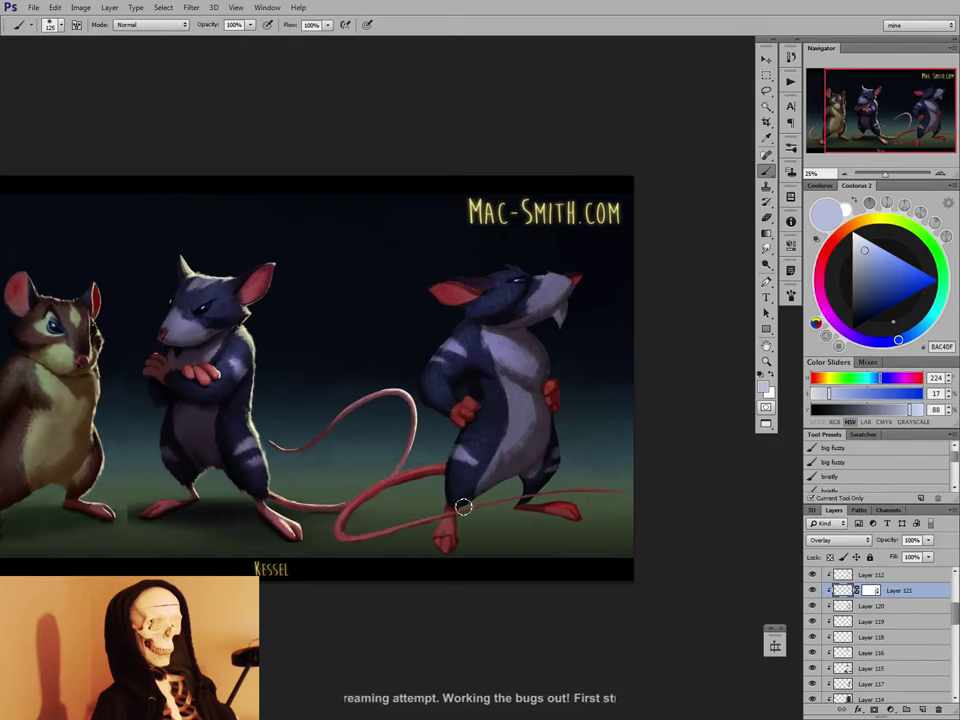
pyautogui.press('[')
pyautogui.press('[')
pyautogui.press('[')
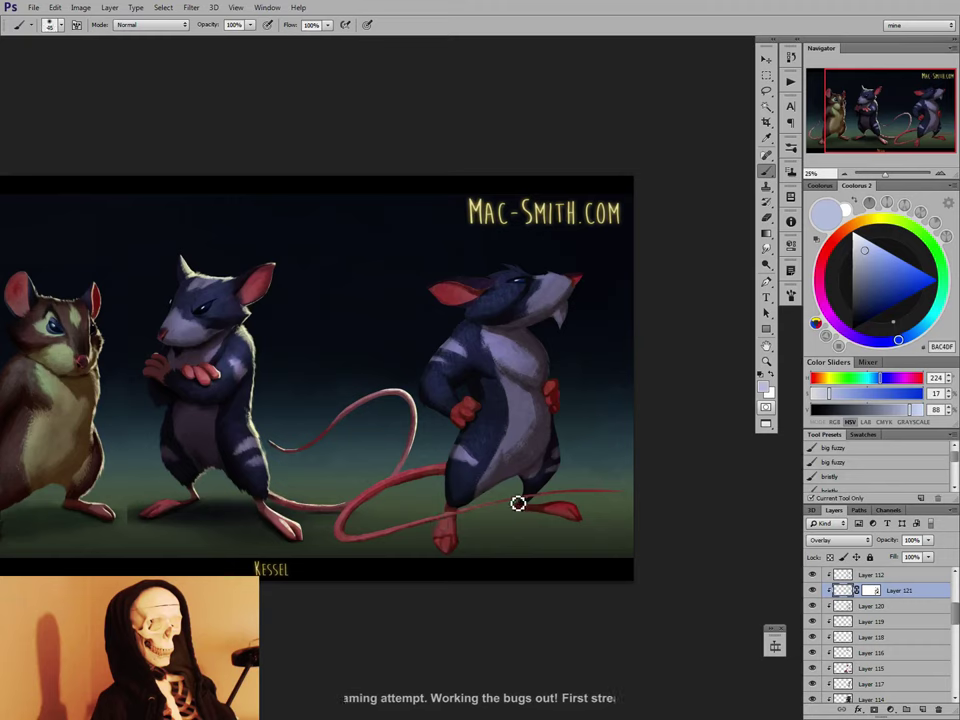
# Lighten the tops of the third rat's two feet with small soft brush strokes on the Overlay layer.
pyautogui.press(']')
pyautogui.press(']')
pyautogui.press(']')
pyautogui.press(']')
pyautogui.press(']')
pyautogui.press(']')
pyautogui.press(']')
pyautogui.press(']')
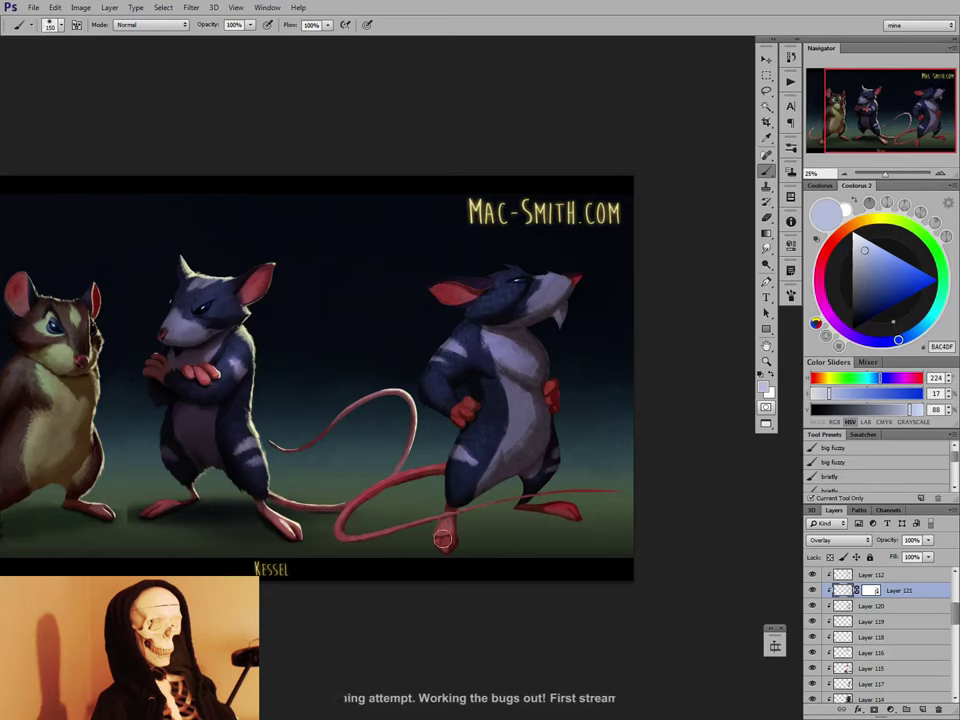
pyautogui.press('[')
pyautogui.press('[')
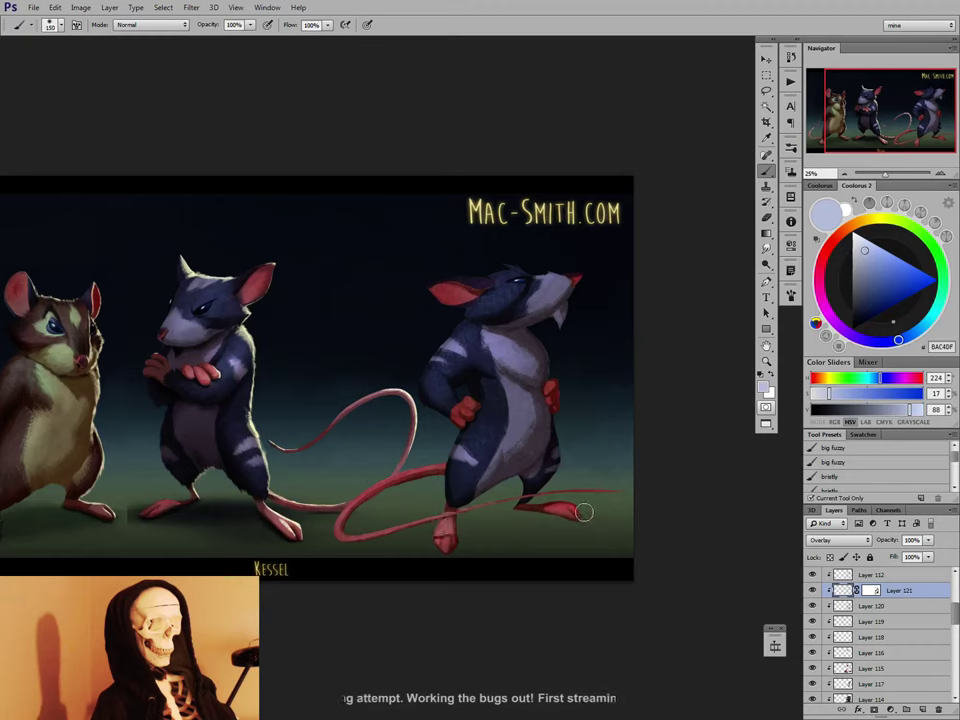
pyautogui.press('[')
pyautogui.press('[')
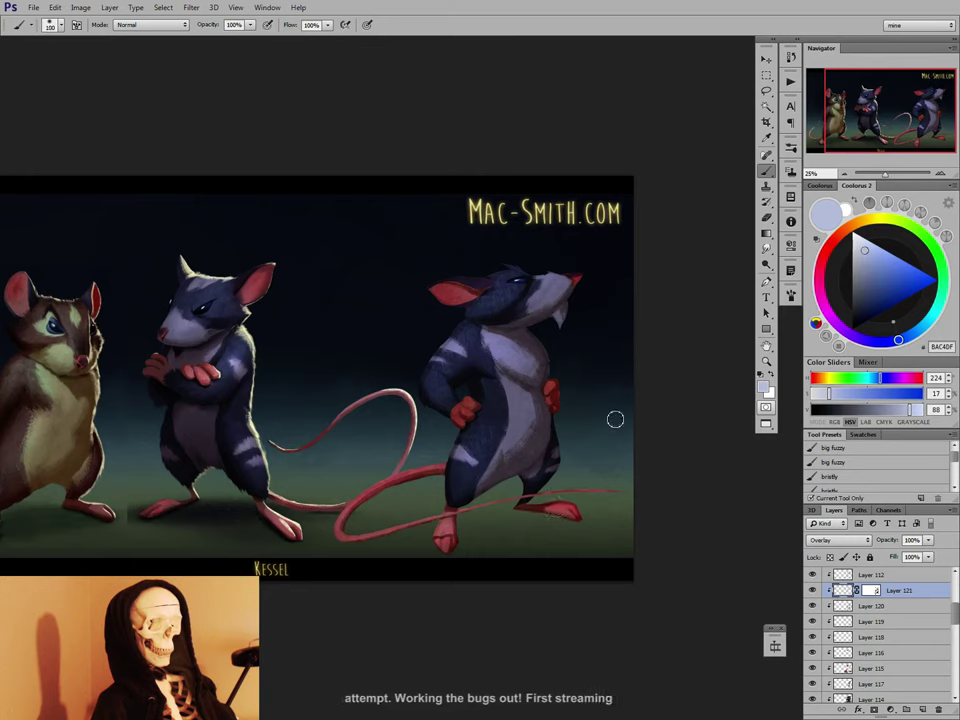
# Add soft Overlay light to the third rat's near hand and inner ear.
pyautogui.press(']')
pyautogui.press(']')
pyautogui.press(']')
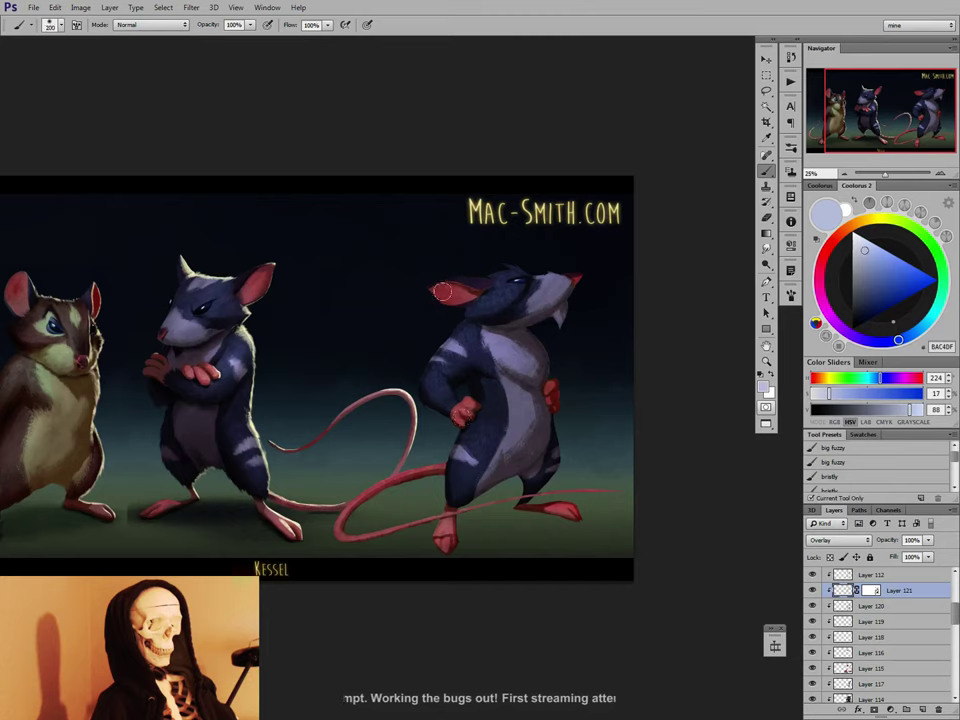
pyautogui.press('[')
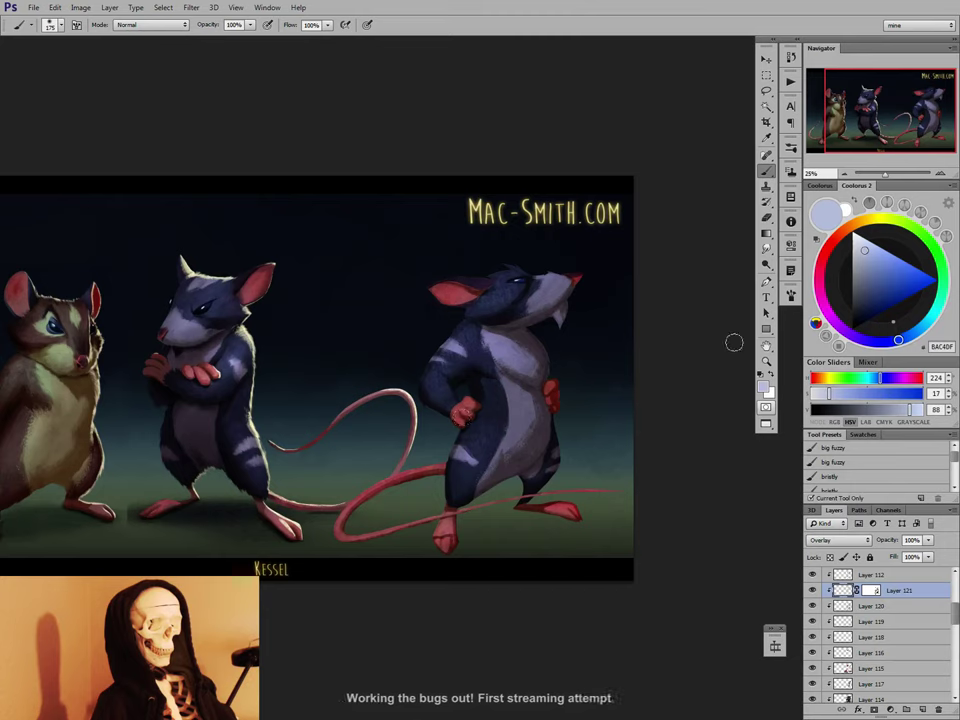
pyautogui.press('[')
pyautogui.press('[')
pyautogui.press('[')
pyautogui.moveTo(508, 398); pyautogui.dragTo(515, 432)
pyautogui.hotkey('ctrl', 'z')
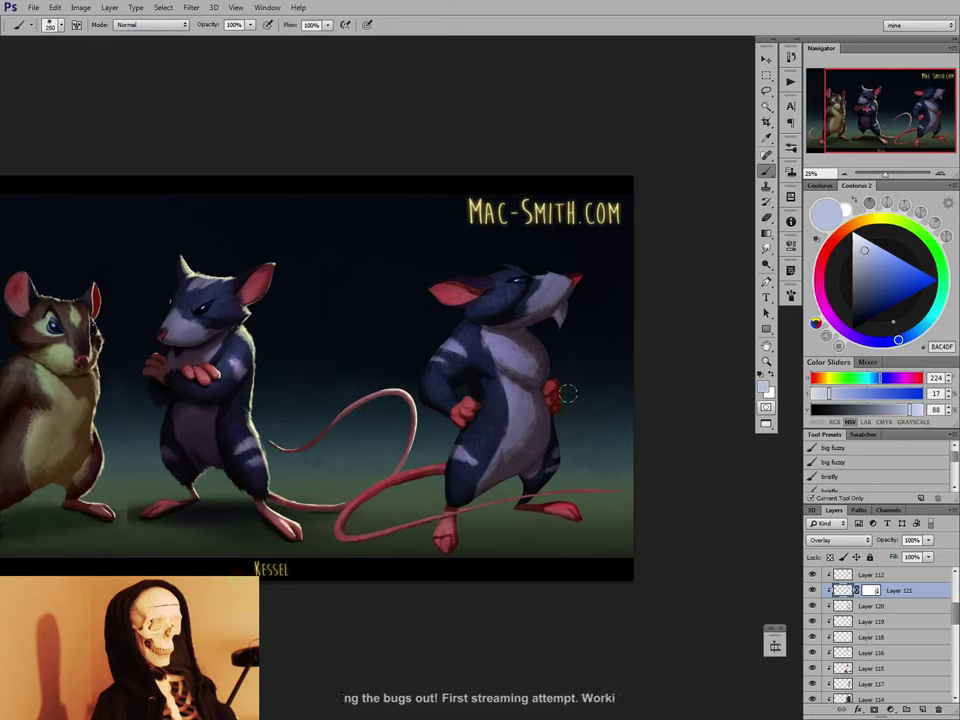
# Lower the saturation of Layer 121's painted light to about -34 with a Hue/Saturation adjustment.
pyautogui.hotkey('ctrl', 'u')
pyautogui.moveTo(788, 457); pyautogui.dragTo(766, 467)
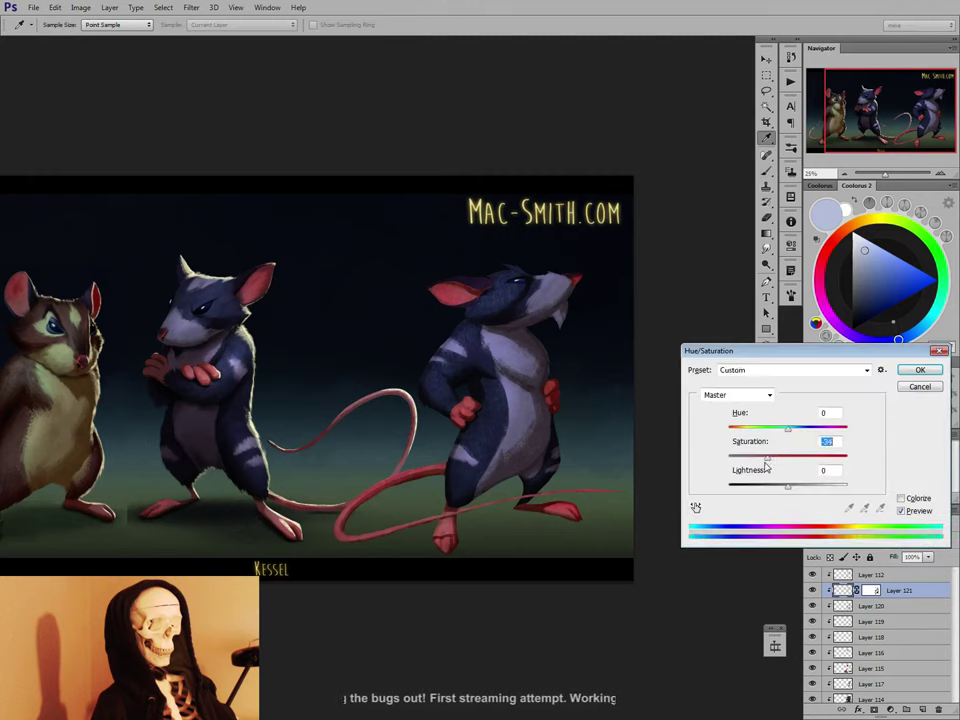
pyautogui.click(908, 372)
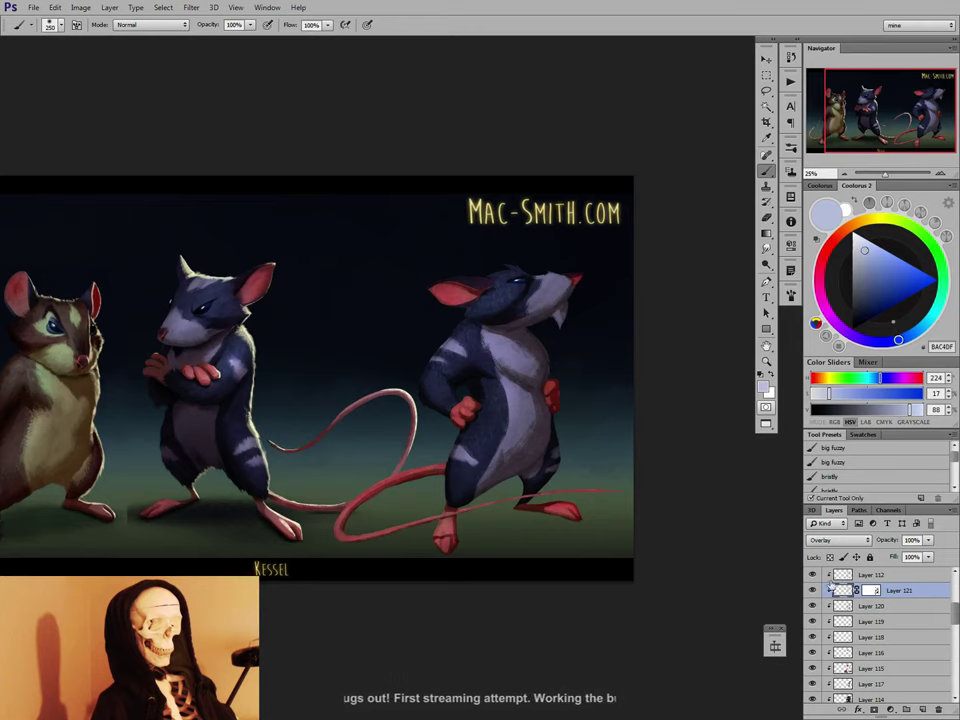
# Add a new clipped layer above Layer 121 and set the paint color to pale yellow FFF0BA.
pyautogui.moveTo(648, 591); pyautogui.dragTo(717, 600)
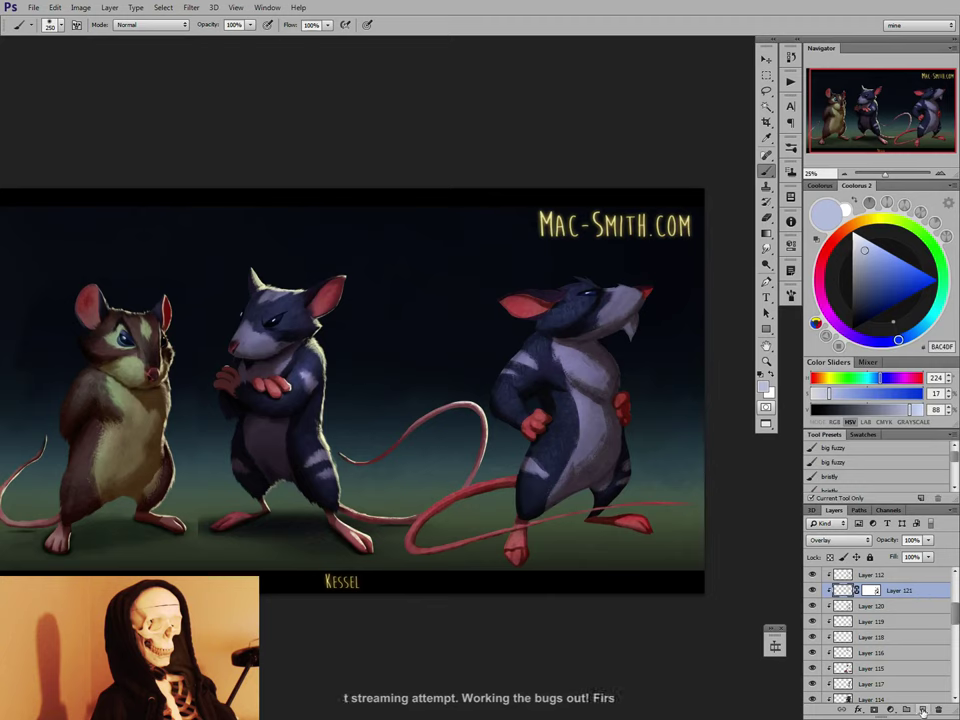
pyautogui.click(922, 709)
pyautogui.moveTo(884, 232); pyautogui.dragTo(869, 220)
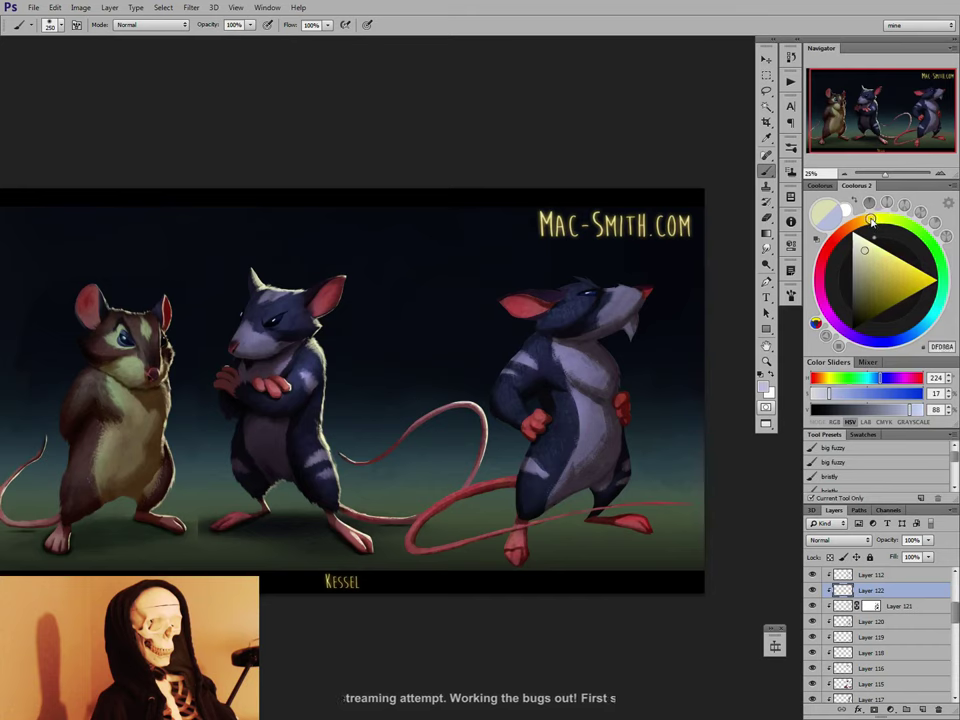
pyautogui.click(939, 174)
pyautogui.moveTo(699, 317); pyautogui.dragTo(390, 468)
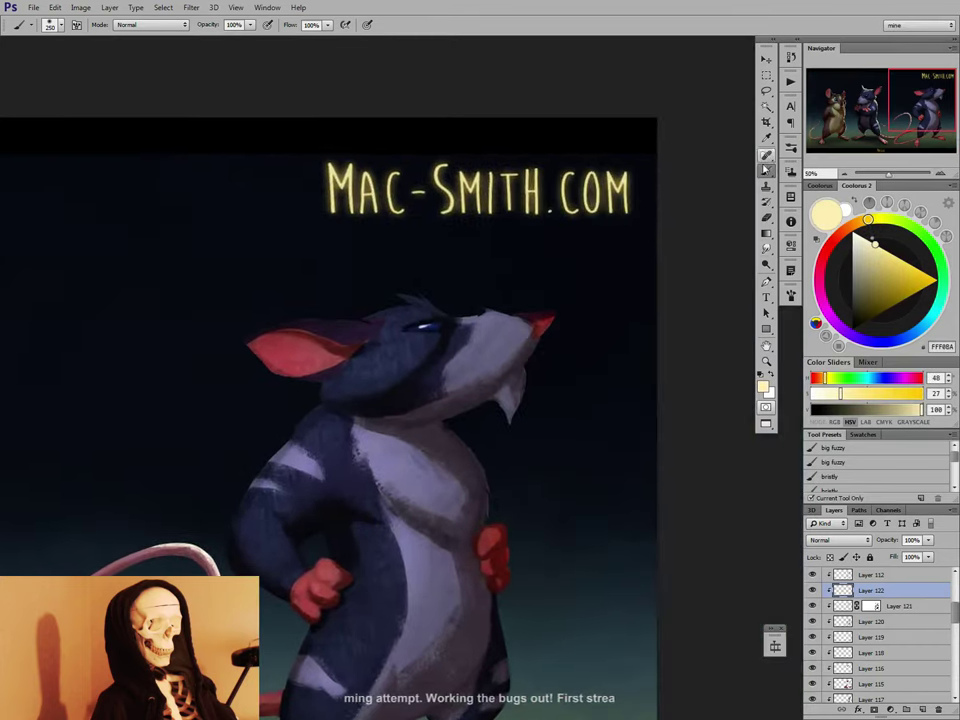
# Choose the 25 px textured brush and paint a pale yellow rim light along the third rat's chin tuft and jaw.
pyautogui.rightClick(551, 351)
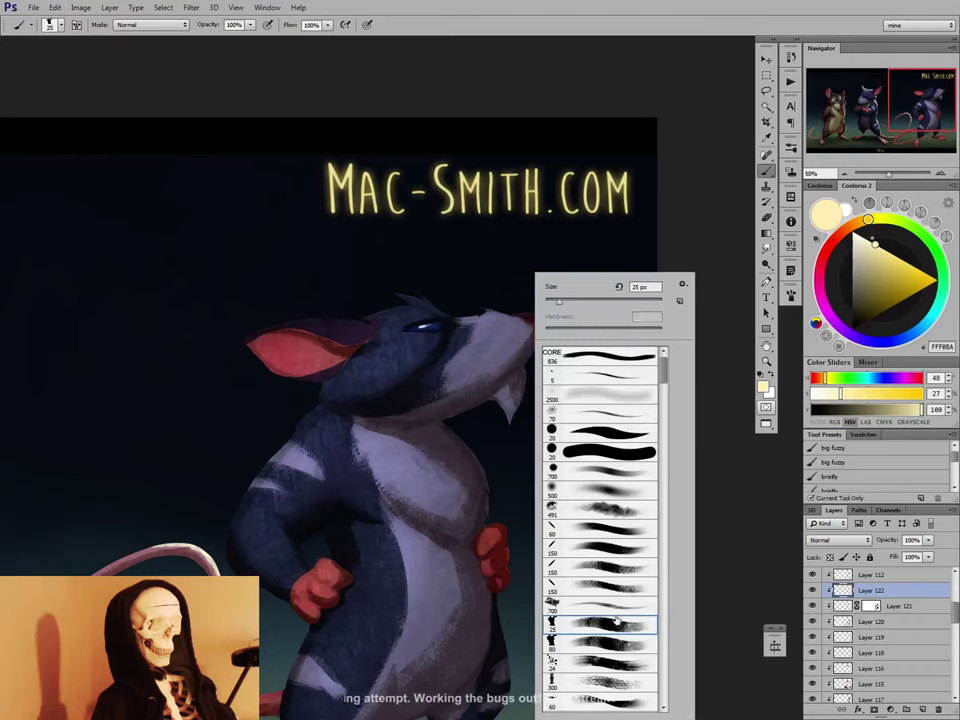
pyautogui.doubleClick(621, 627)
pyautogui.moveTo(525, 375); pyautogui.dragTo(514, 435)
pyautogui.press('[')
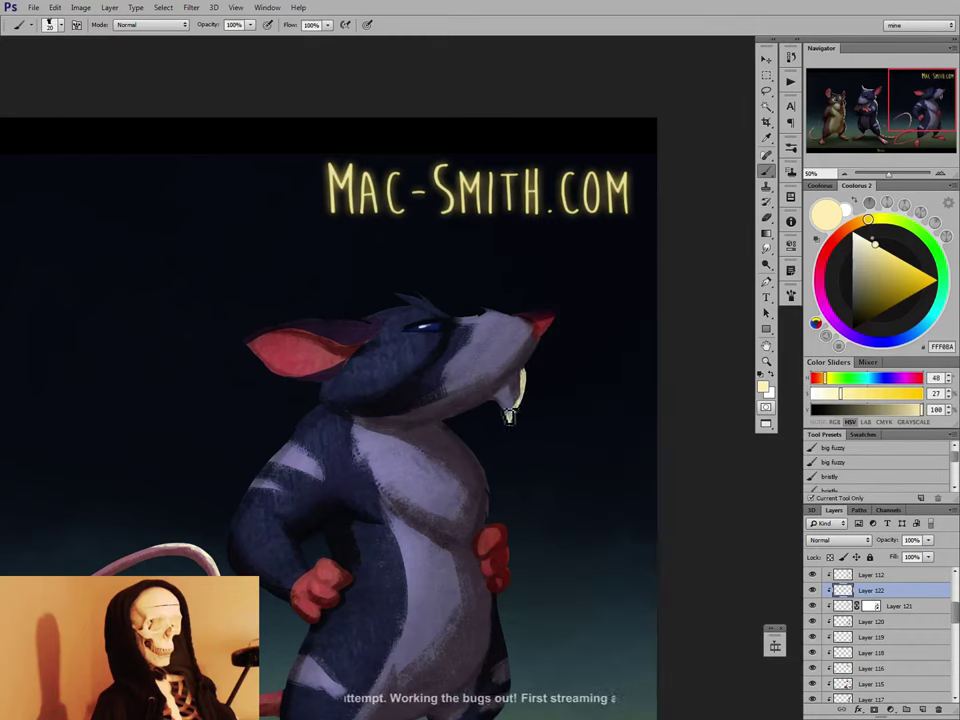
pyautogui.press(']')
pyautogui.press(']')
pyautogui.moveTo(484, 404); pyautogui.dragTo(446, 418)
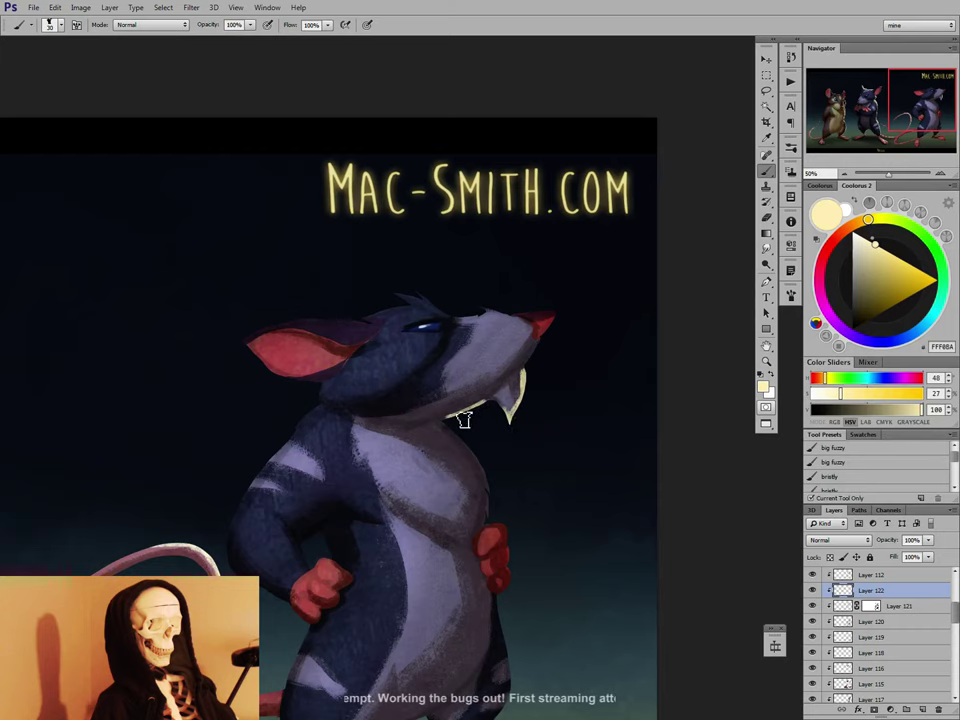
pyautogui.press('[')
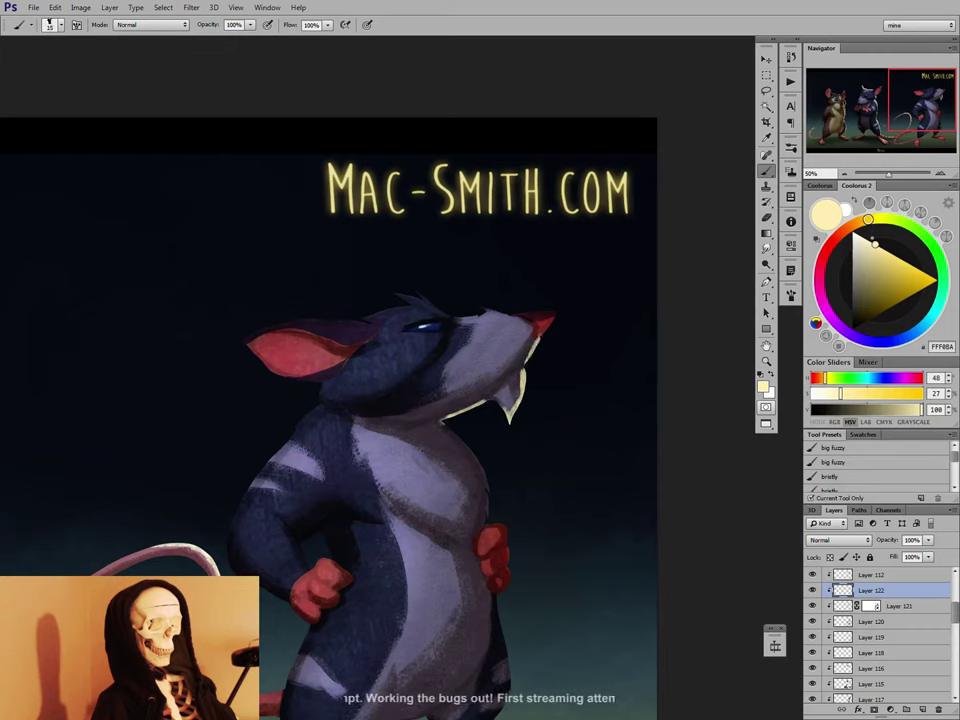
# Paint the pale yellow rim light along the top of the third rat's nose and snout.
pyautogui.press(']')
pyautogui.press(']')
pyautogui.moveTo(554, 312); pyautogui.dragTo(516, 316)
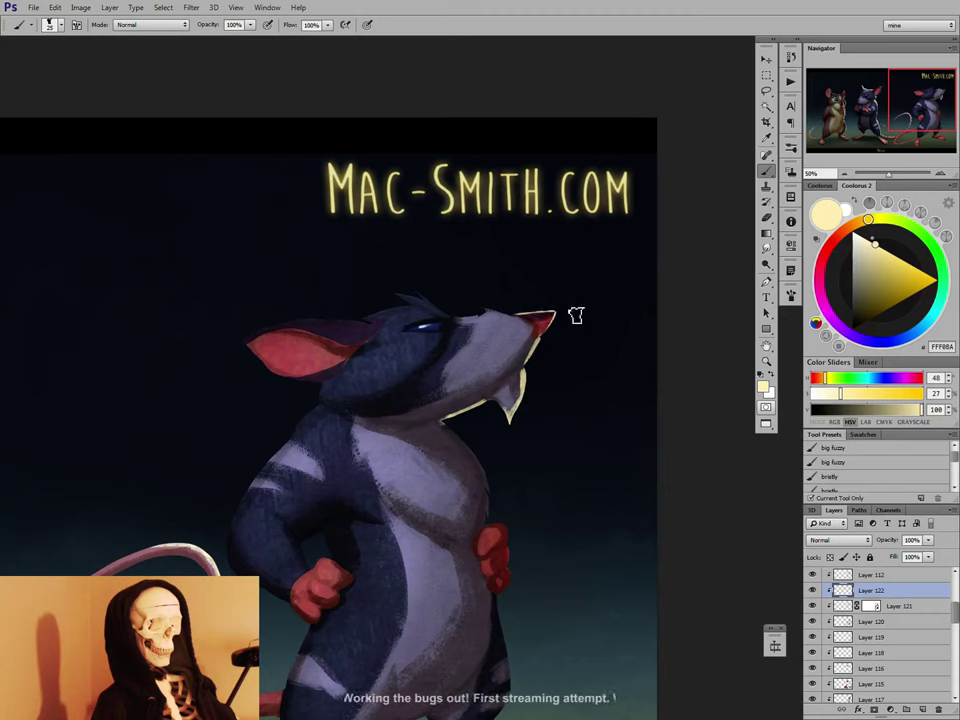
pyautogui.press('[')
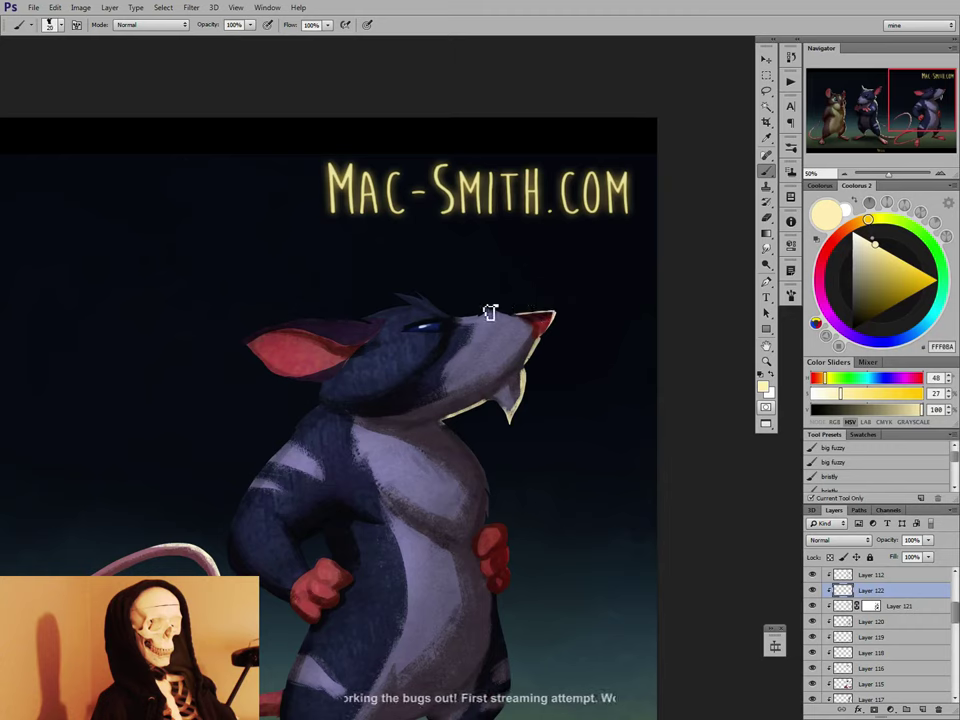
pyautogui.moveTo(488, 311); pyautogui.dragTo(520, 321)
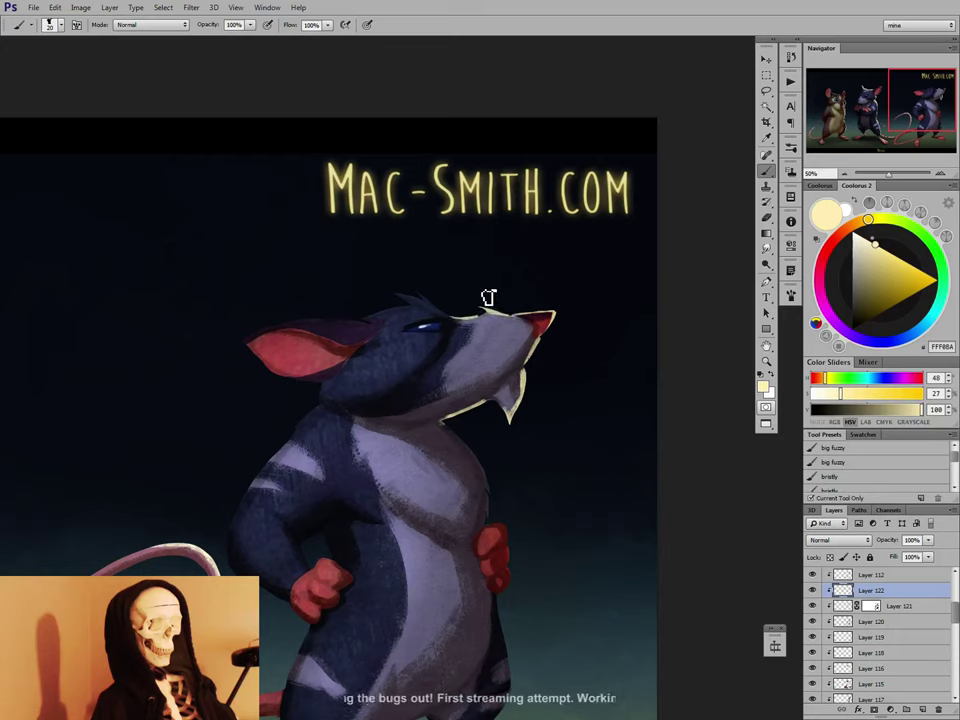
# Try the Screen blend mode on the rim light layer and set it back to Normal.
pyautogui.click(823, 542)
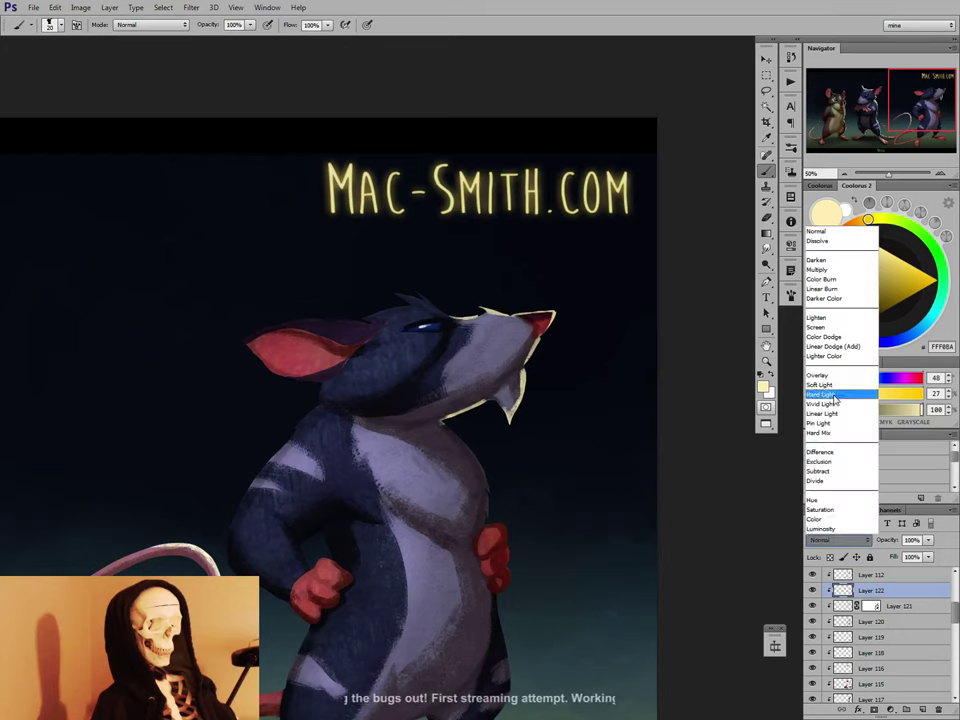
pyautogui.click(829, 328)
pyautogui.click(838, 540)
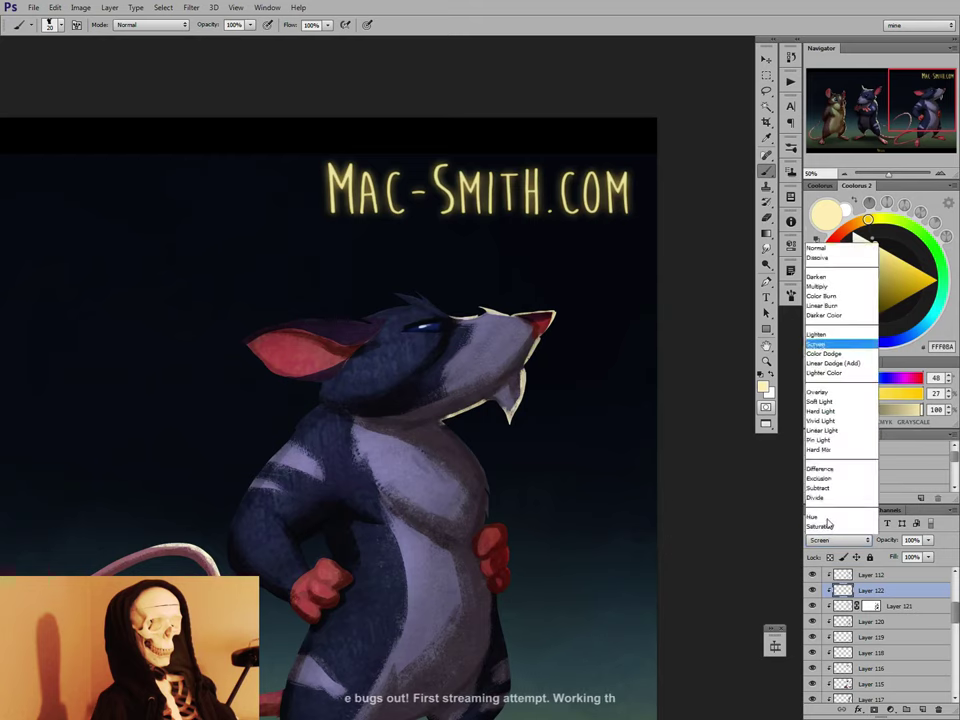
pyautogui.click(815, 244)
# Paint the rim light along the third rat's forehead tuft, the top of its head and the ear's upper edge.
pyautogui.press(']')
pyautogui.press(']')
pyautogui.press(']')
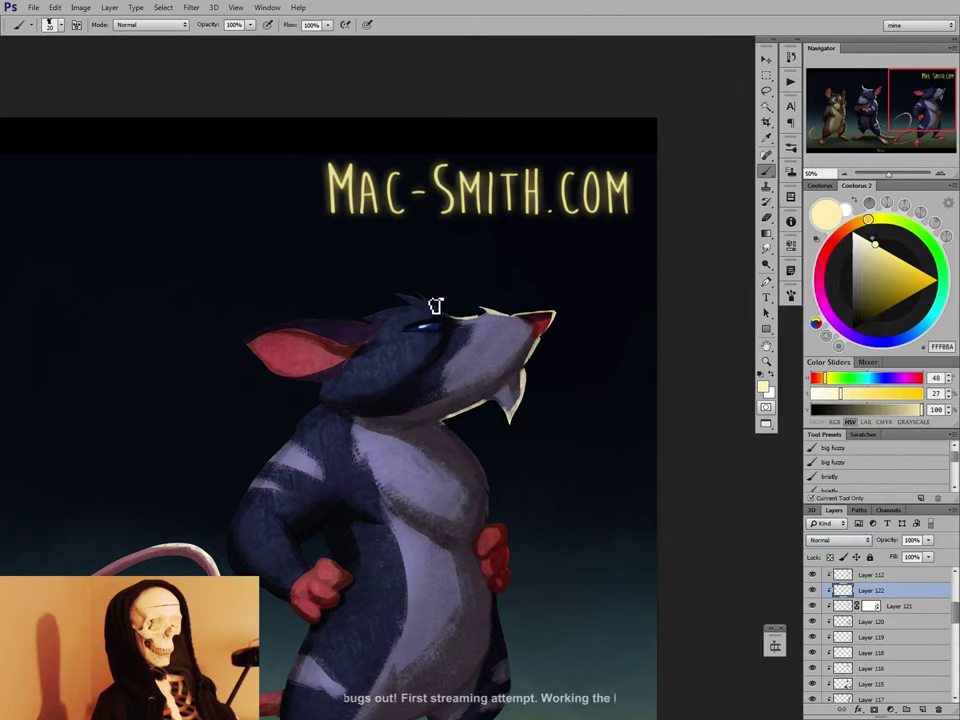
pyautogui.moveTo(419, 294)
pyautogui.mouseDown()
pyautogui.moveTo(460, 313)
pyautogui.moveTo(414, 291)
pyautogui.moveTo(431, 297)
pyautogui.moveTo(370, 317)
pyautogui.mouseUp()
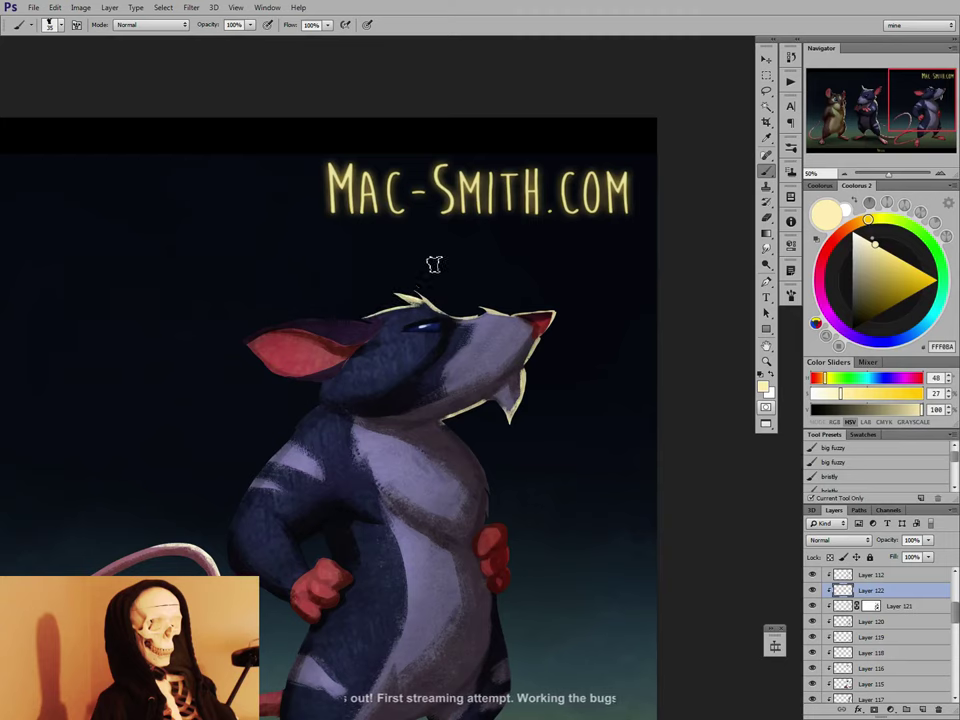
pyautogui.moveTo(289, 317); pyautogui.dragTo(352, 320)
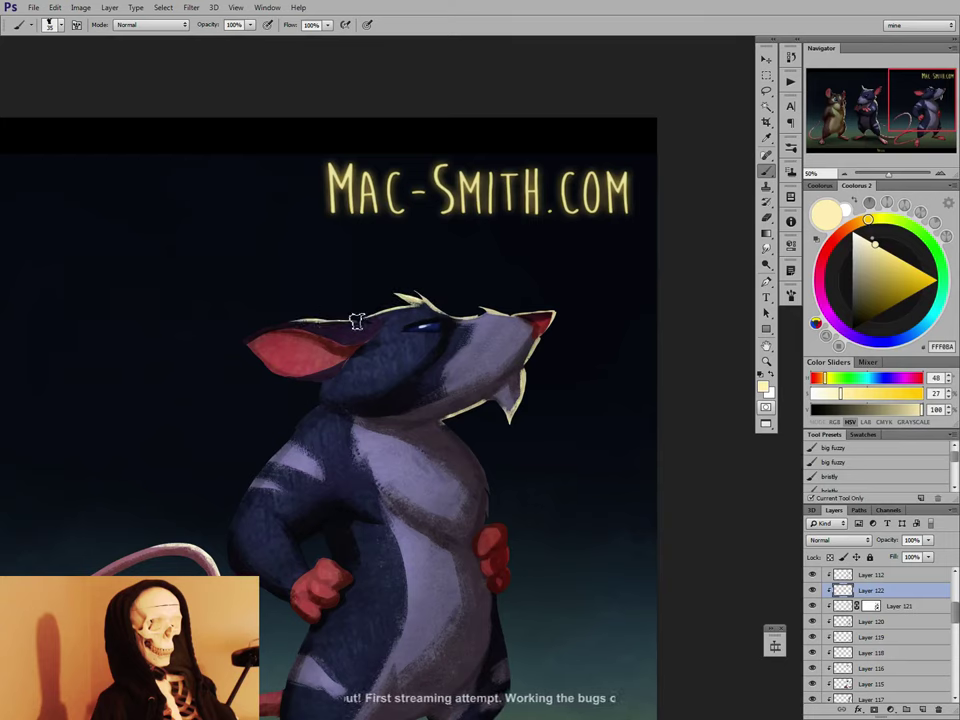
# Paint a thin rim light from the third rat's throat down the outer edge of its upper chest.
pyautogui.press('[')
pyautogui.moveTo(445, 427); pyautogui.dragTo(495, 481)
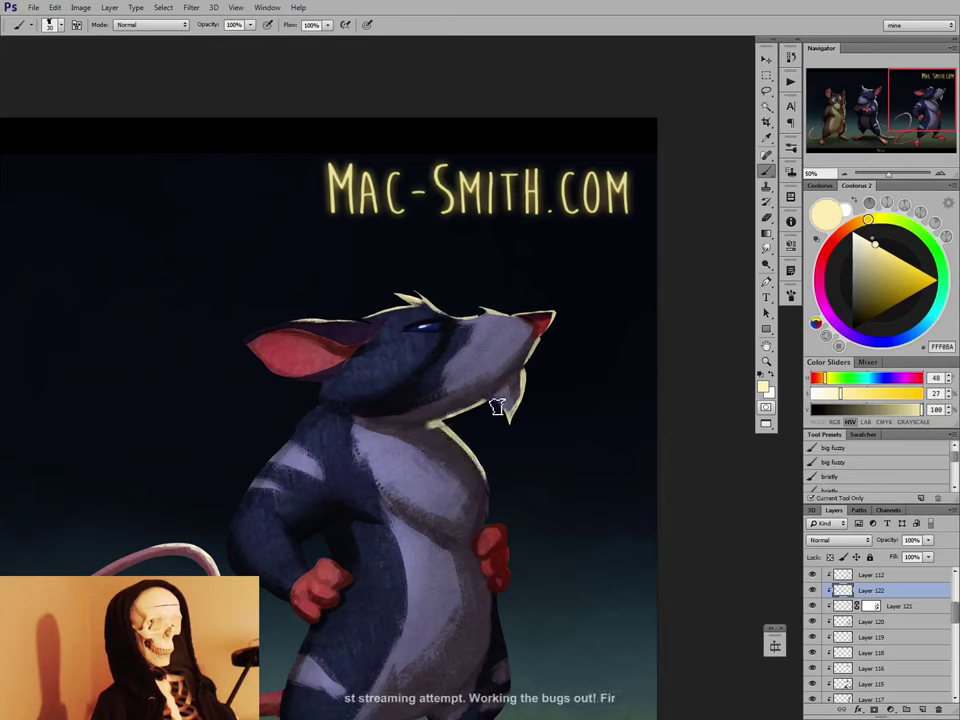
pyautogui.press('[')
pyautogui.press('[')
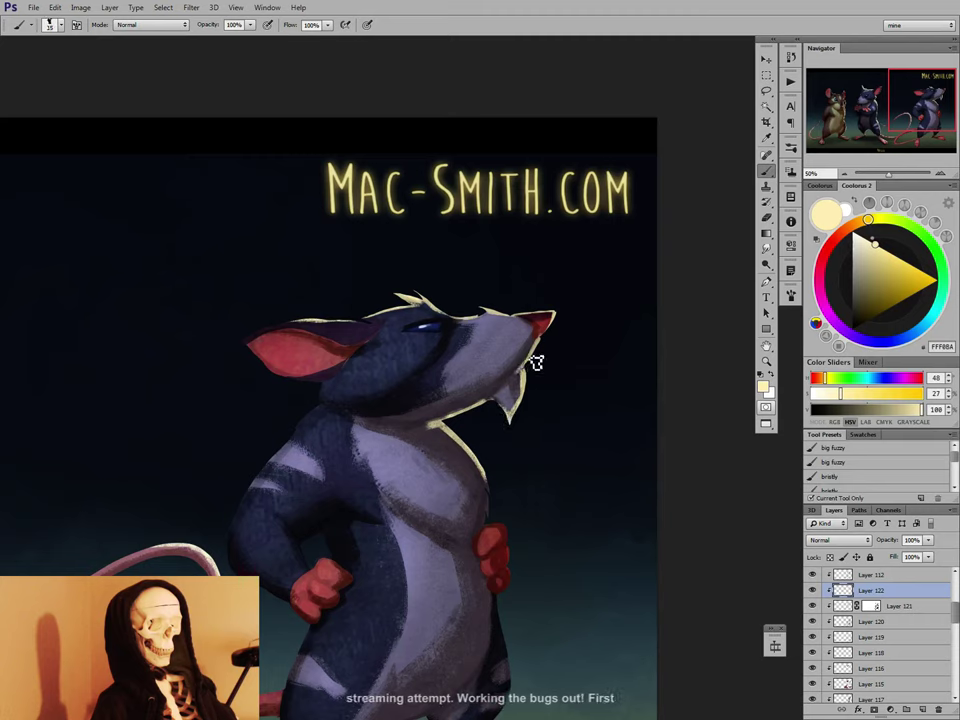
# Widen the chest rim light with a 40 px brush and carry it down to the third rat's far hand.
pyautogui.press(']')
pyautogui.press(']')
pyautogui.press(']')
pyautogui.press(']')
pyautogui.press(']')
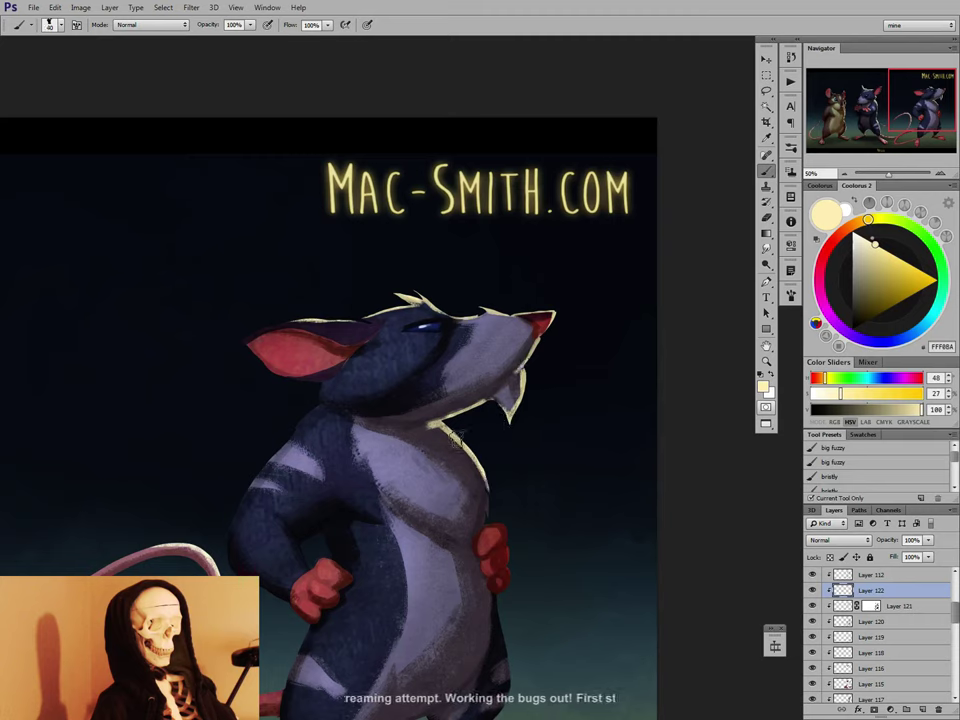
pyautogui.moveTo(456, 439)
pyautogui.mouseDown()
pyautogui.moveTo(485, 487)
pyautogui.moveTo(437, 429)
pyautogui.moveTo(498, 519)
pyautogui.moveTo(478, 465)
pyautogui.moveTo(490, 515)
pyautogui.mouseUp()
pyautogui.press('[')
pyautogui.press('[')
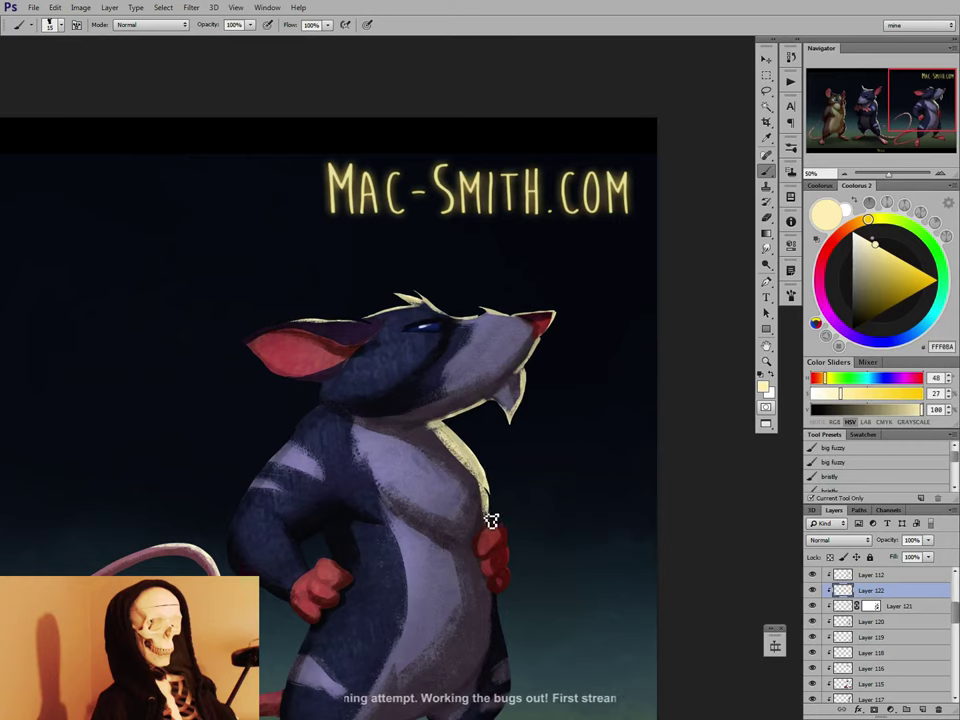
# Thicken the rim light down the third rat's chest to the far hand with a brush of about 20 px.
pyautogui.press('[')
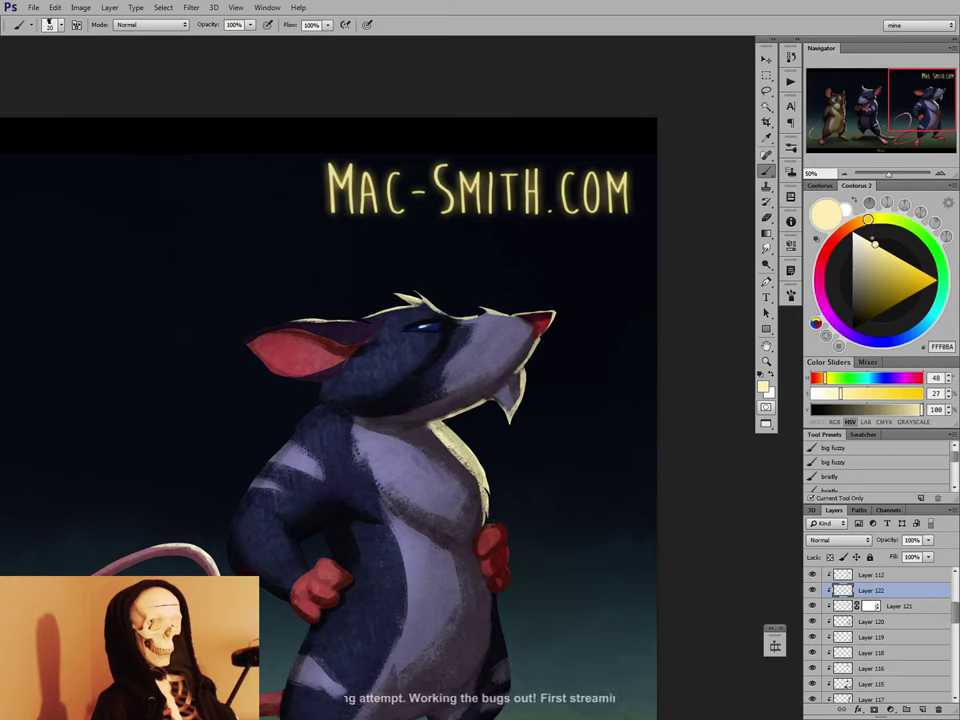
pyautogui.press(']')
pyautogui.press(']')
pyautogui.moveTo(495, 511)
pyautogui.mouseDown()
pyautogui.moveTo(479, 458)
pyautogui.moveTo(486, 453)
pyautogui.mouseUp()
pyautogui.press(']')
pyautogui.press(']')
pyautogui.press(']')
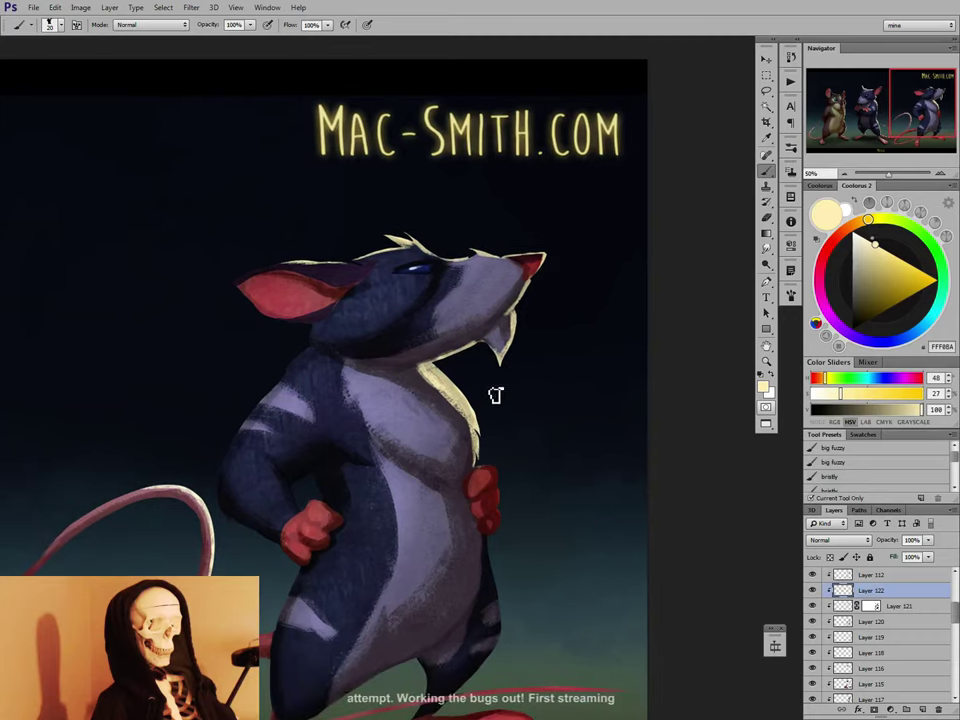
pyautogui.moveTo(439, 375); pyautogui.dragTo(477, 423)
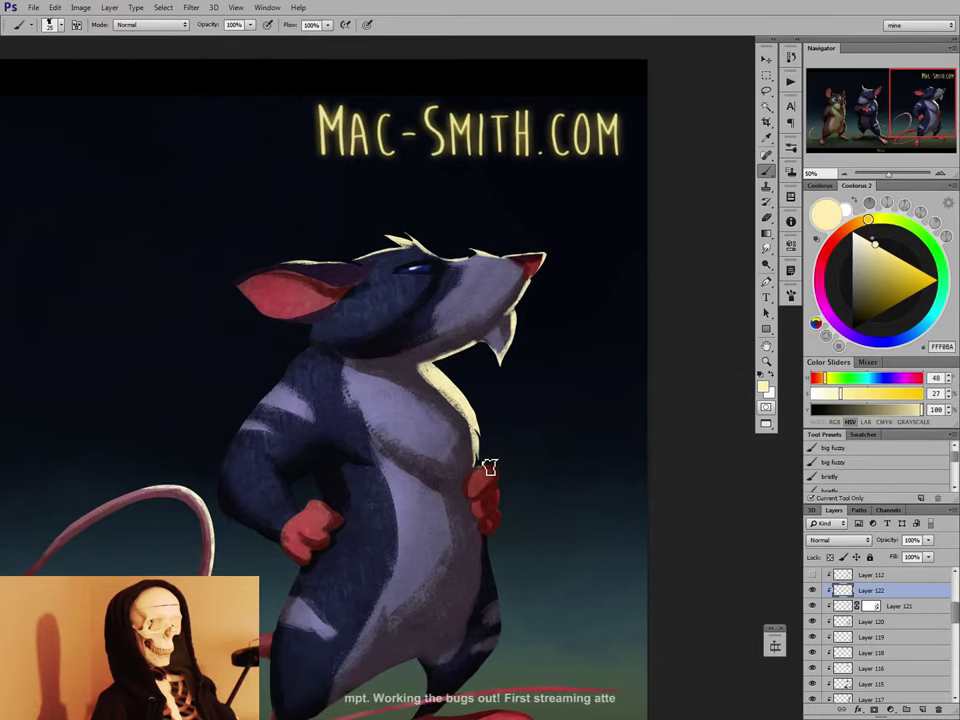
# Paint a thin rim light along the outer edges of the far hand's upper fingers.
pyautogui.press('[')
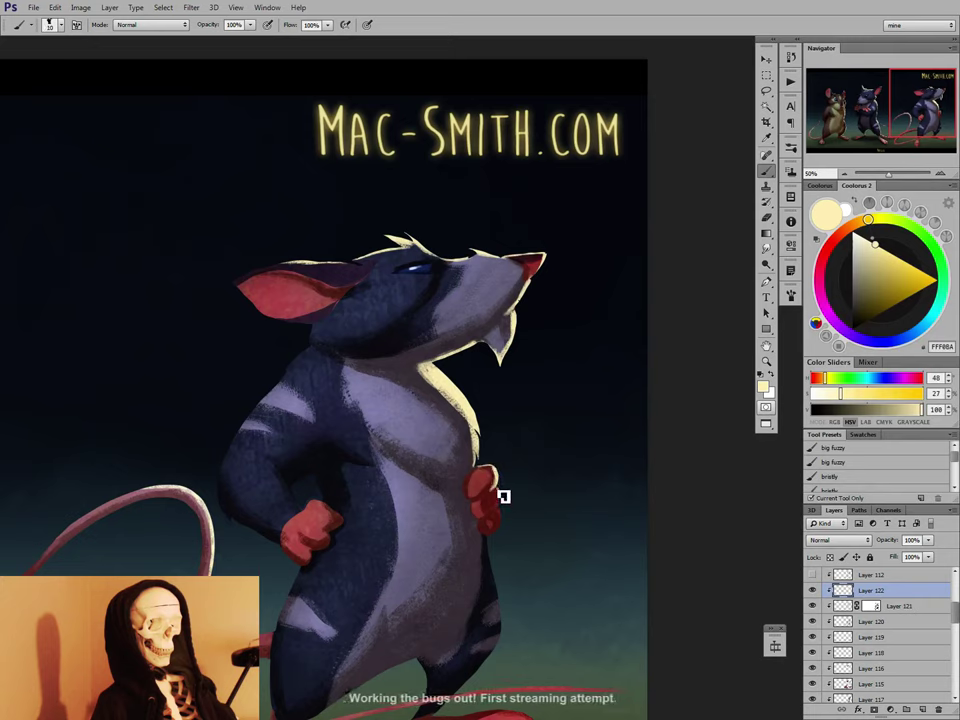
pyautogui.press(']')
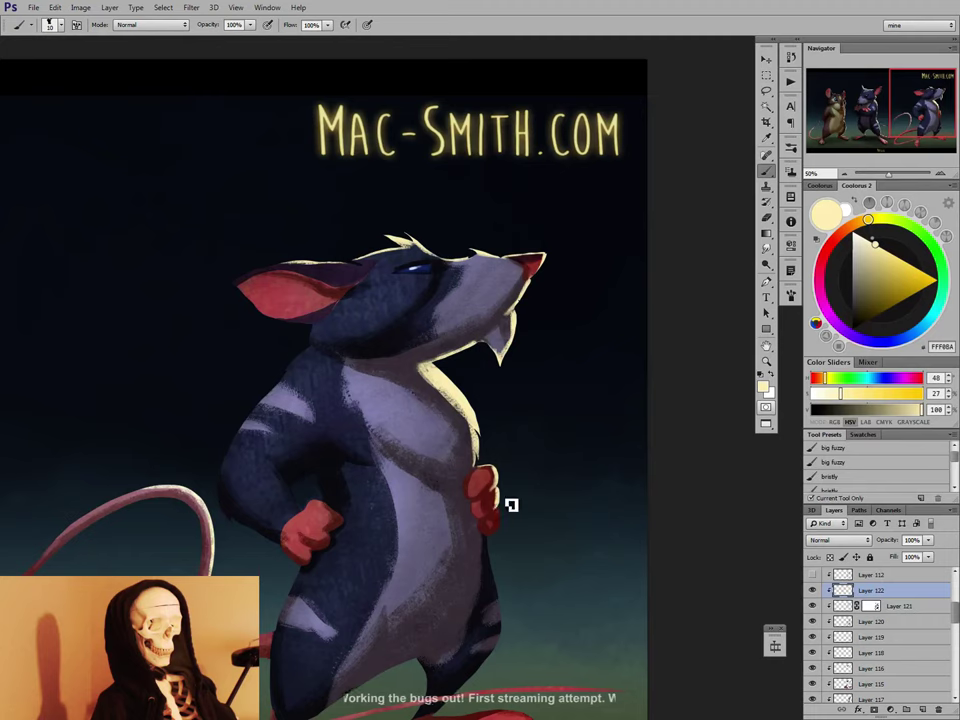
pyautogui.press(']')
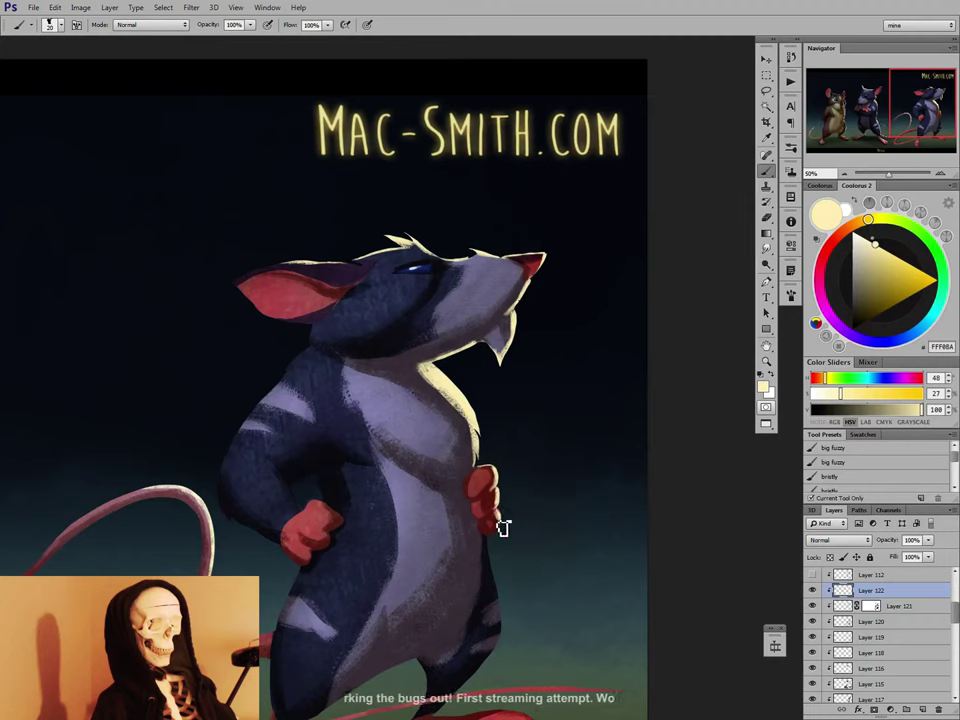
# Trim the far hand's rim light with a 30 px eraser and refine the edge of its lowest finger.
pyautogui.press('e')
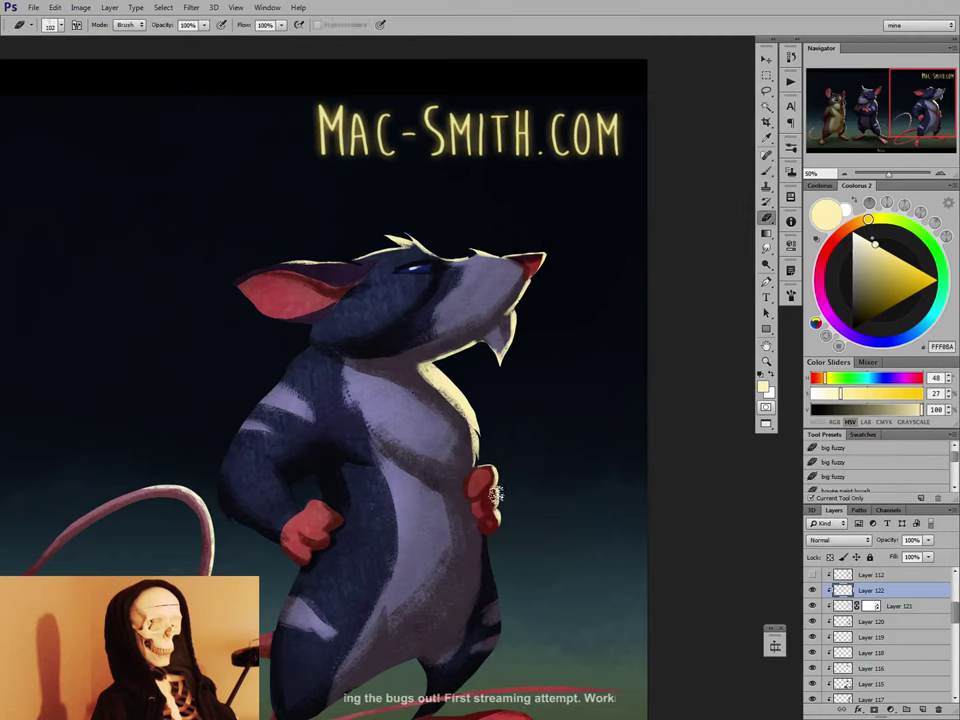
pyautogui.press('[')
pyautogui.press('[')
pyautogui.press('[')
pyautogui.press('[')
pyautogui.press('[')
pyautogui.press('[')
pyautogui.press('[')
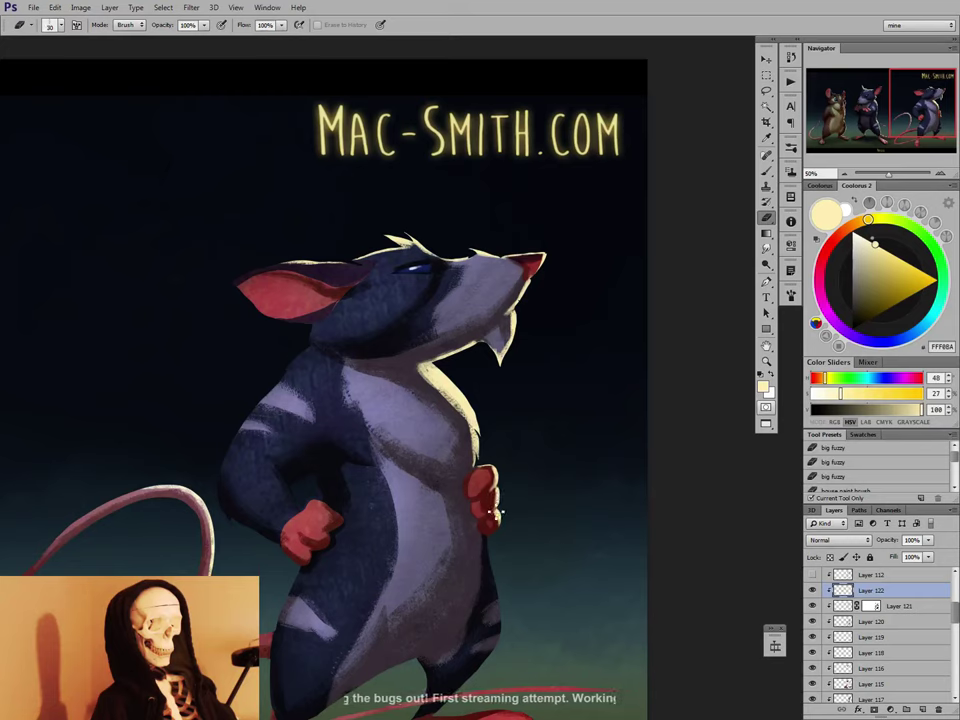
pyautogui.press('b')
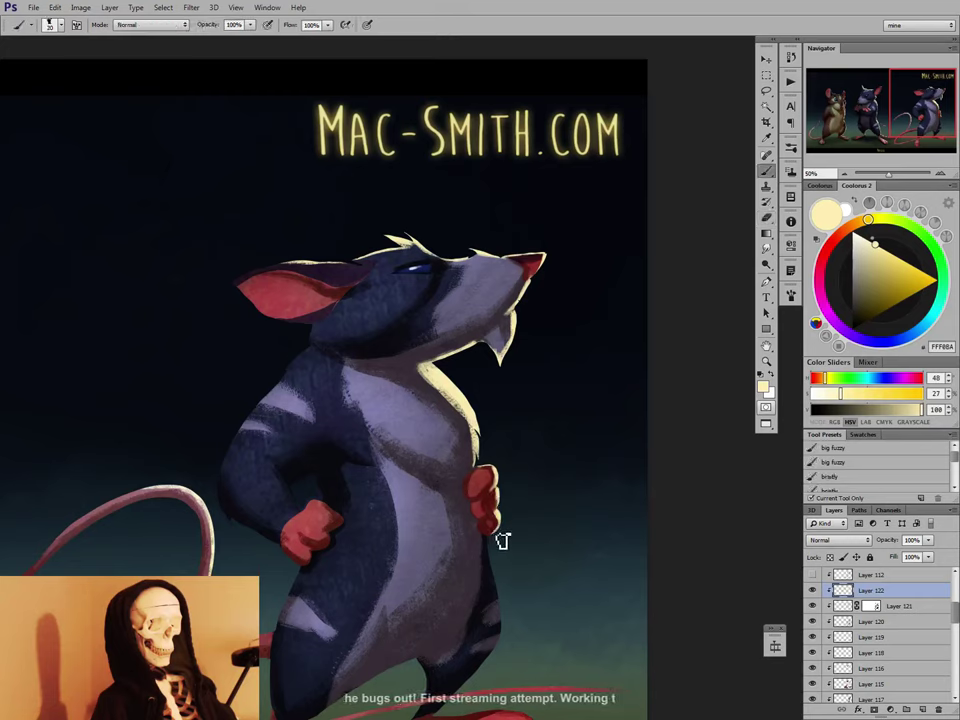
# Paint the rim light along the belly's outer edge just below the far hand, undoing and redrawing the stroke until it fits.
pyautogui.press(']')
pyautogui.press(']')
pyautogui.press(']')
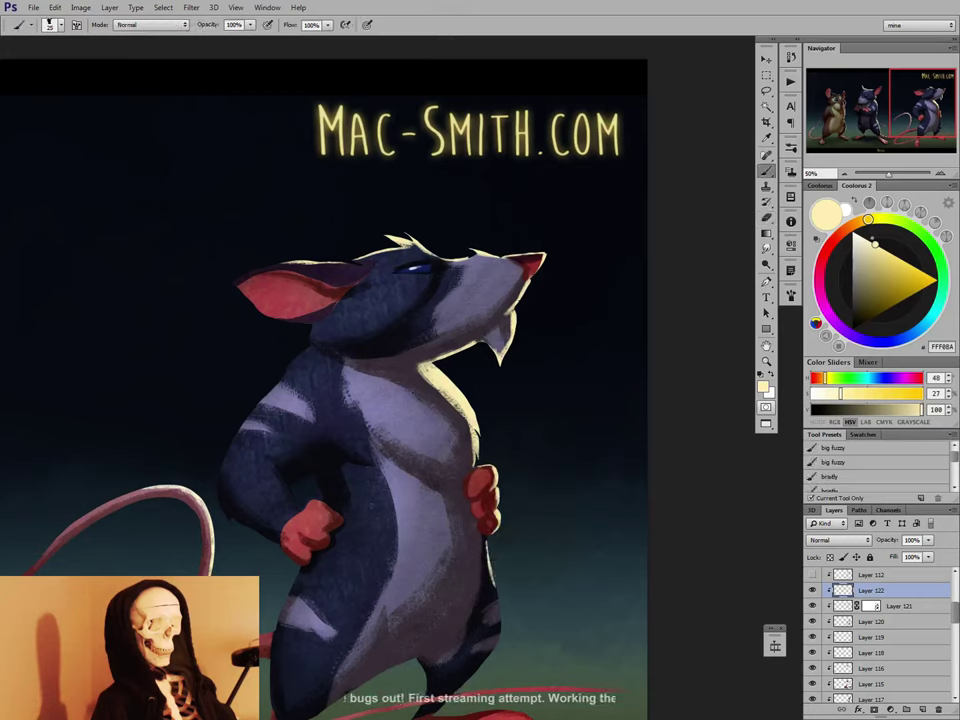
pyautogui.hotkey('ctrl', 'z')
pyautogui.press('[')
pyautogui.moveTo(488, 541)
pyautogui.mouseDown()
pyautogui.moveTo(488, 581)
pyautogui.moveTo(495, 574)
pyautogui.moveTo(501, 584)
pyautogui.mouseUp()
pyautogui.hotkey('ctrl', 'z')
pyautogui.press(']')
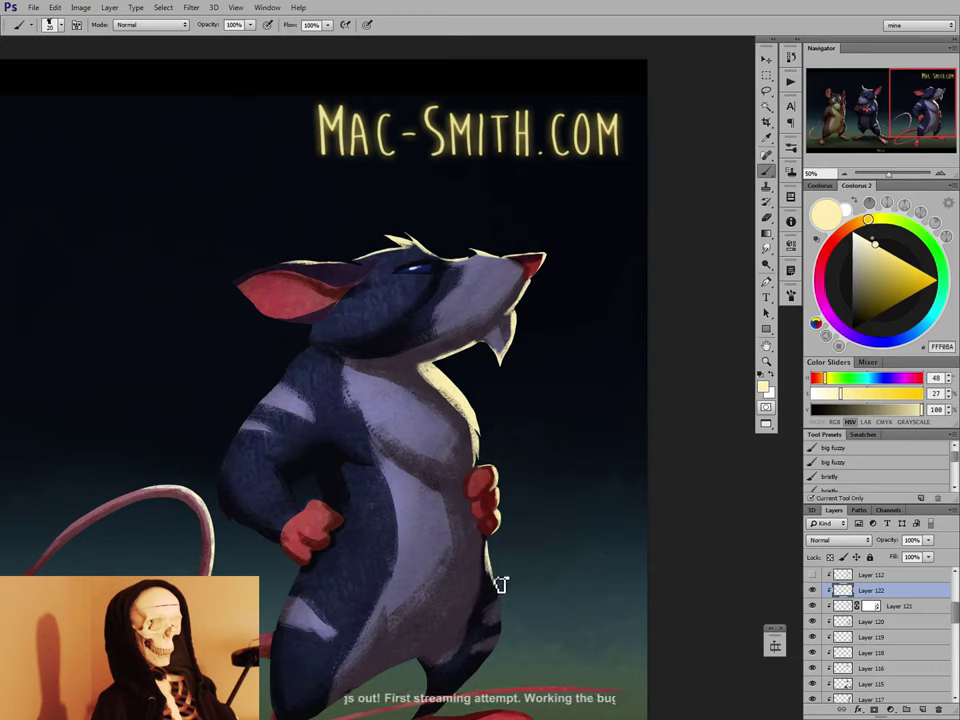
# Carry the rim light down the outer edge of the far thigh and lower leg, using a smaller brush near the ankle.
pyautogui.moveTo(503, 635); pyautogui.dragTo(516, 527)
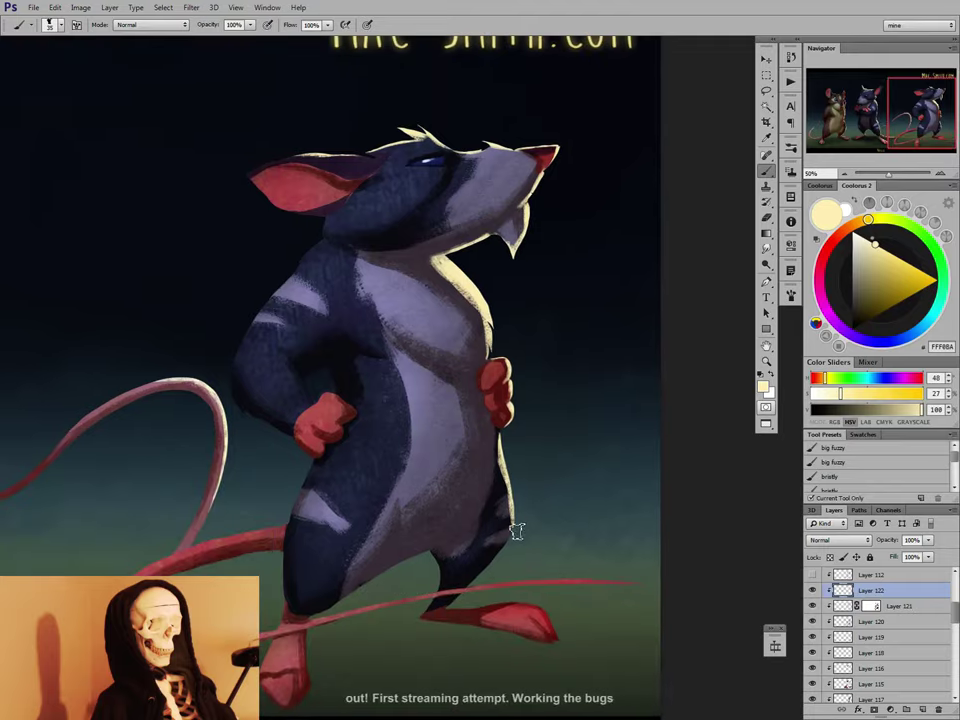
pyautogui.press('[')
pyautogui.press('[')
pyautogui.press('[')
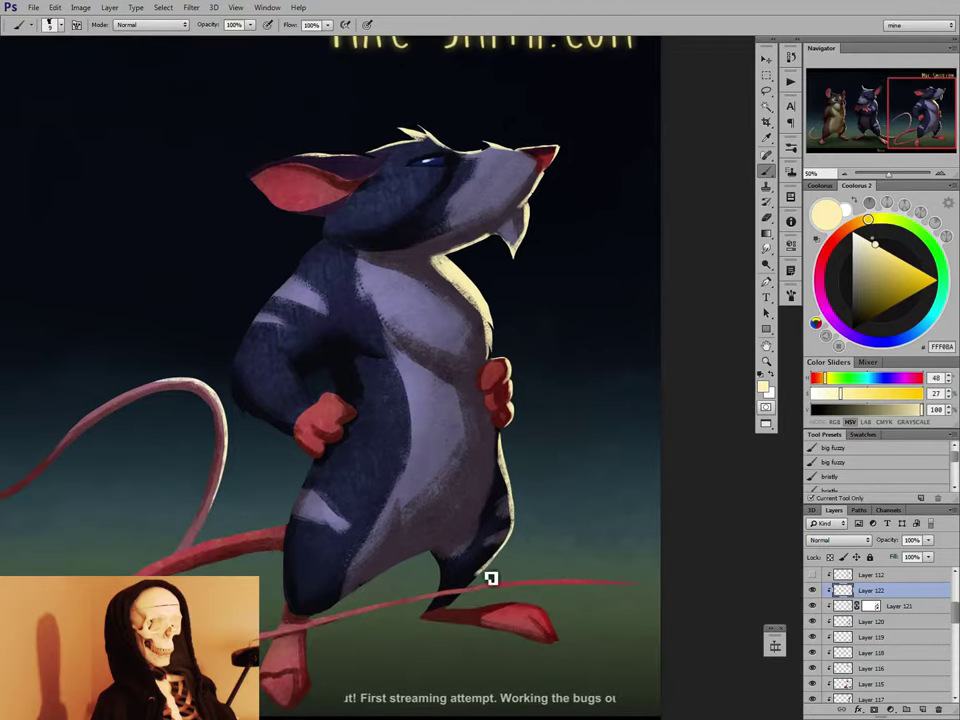
pyautogui.press(']')
pyautogui.press(']')
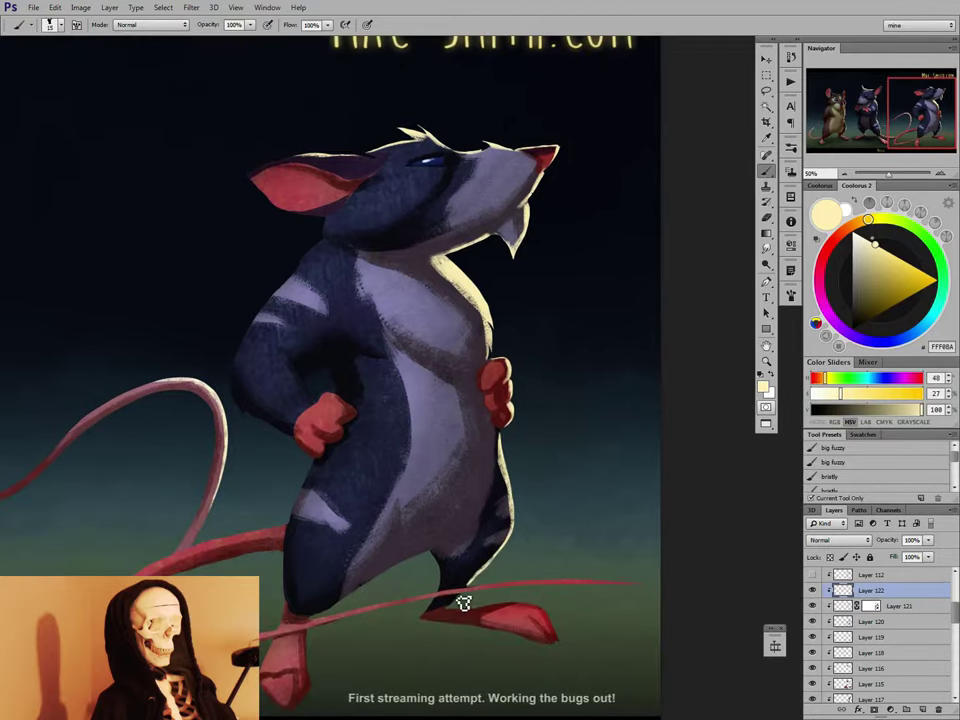
# Paint rim light along the top of the far foot and over its toes.
pyautogui.press(']')
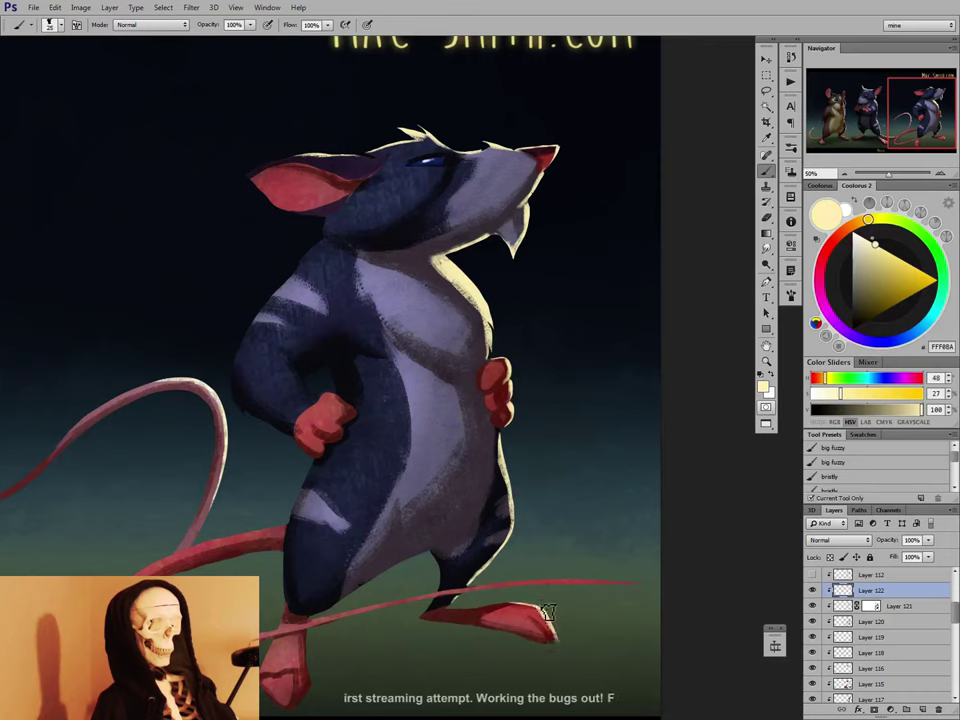
pyautogui.press('[')
pyautogui.press('[')
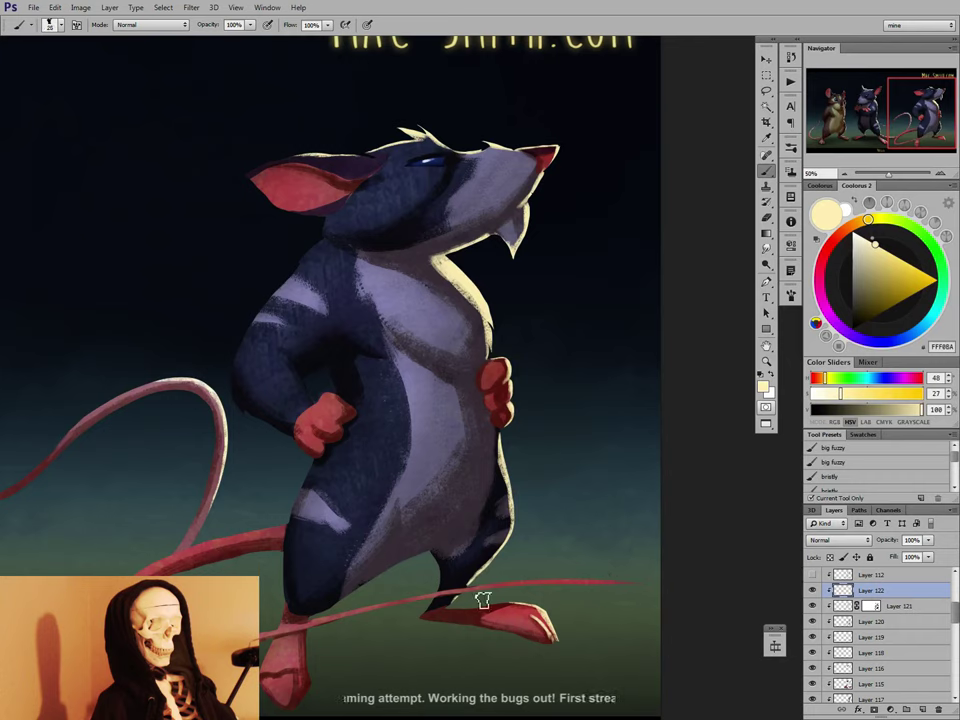
# Paint a thin rim light along the upper edge of the tail's tip, narrowing the brush where it crosses the far leg.
pyautogui.press('[')
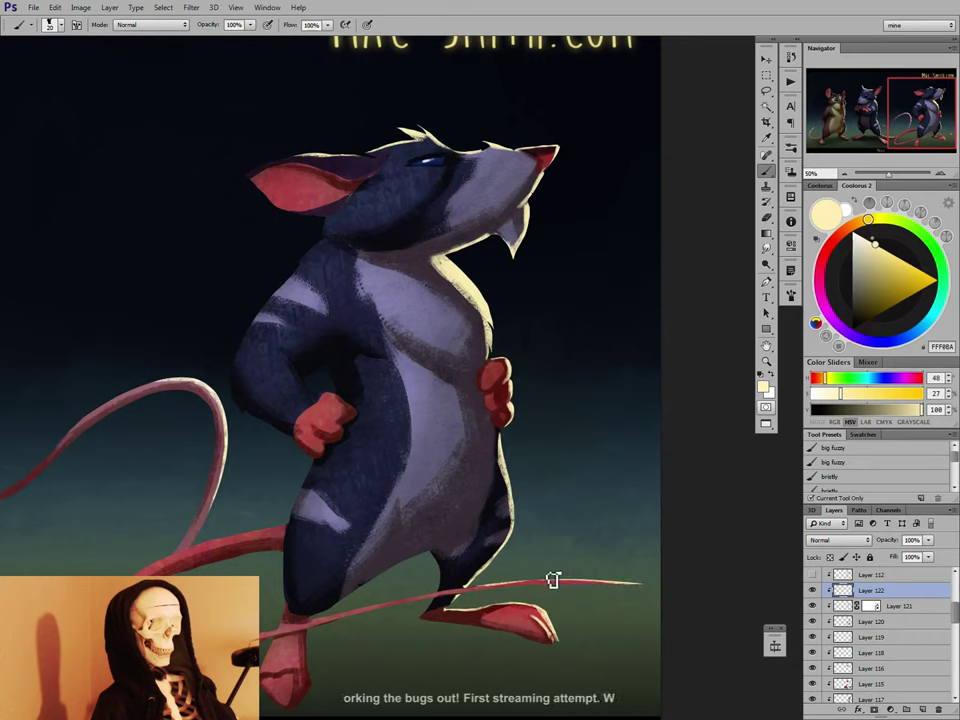
pyautogui.press('[')
pyautogui.press('[')
pyautogui.press('[')
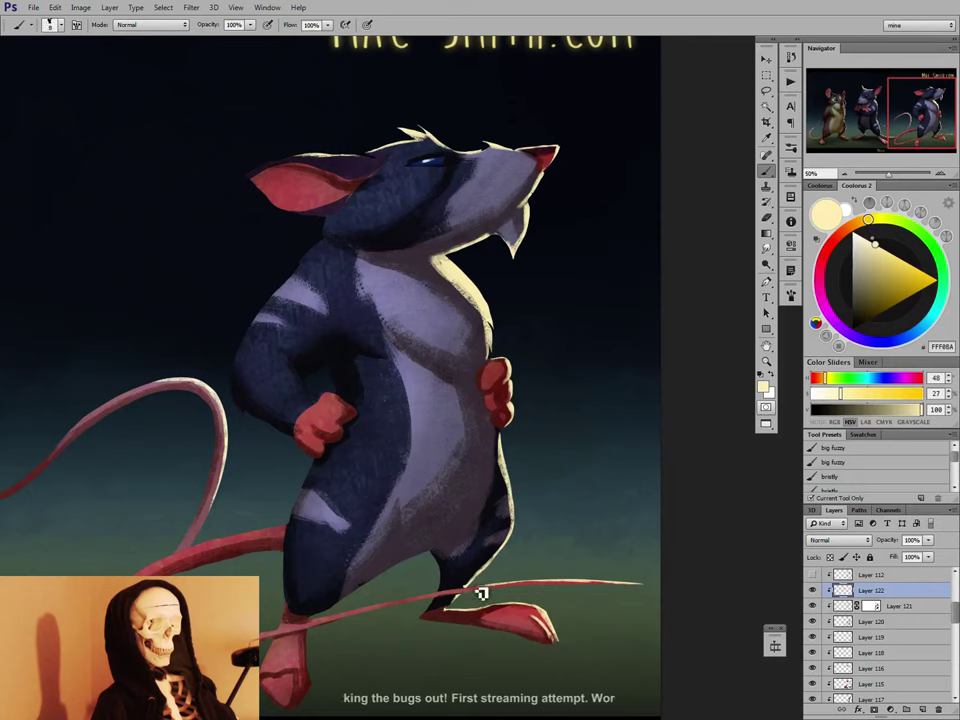
pyautogui.moveTo(474, 590); pyautogui.dragTo(440, 604)
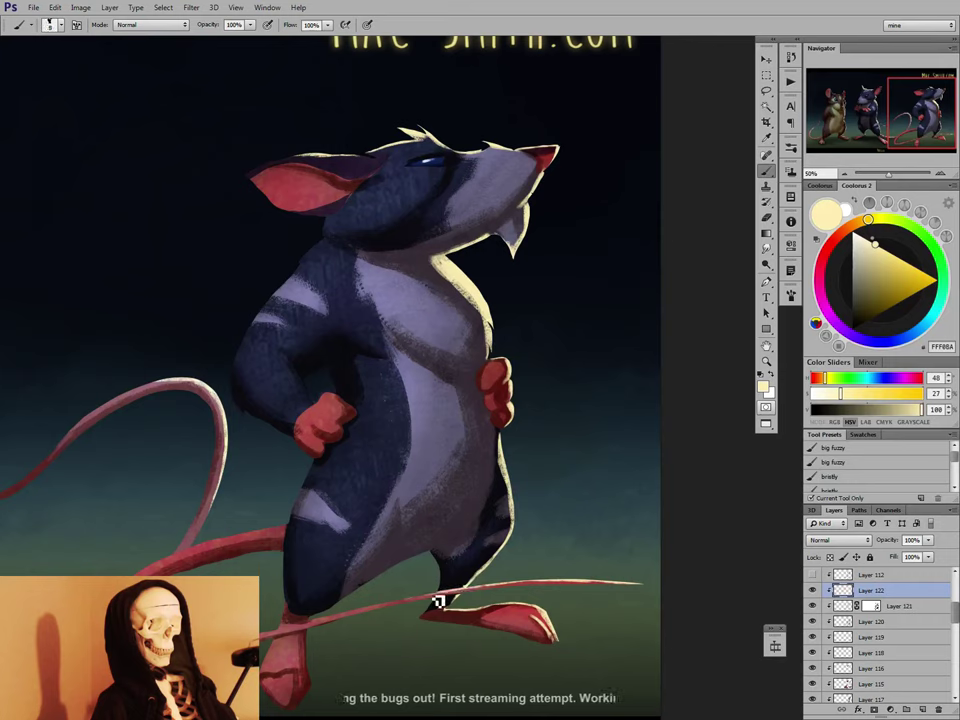
# Paint rim light along the outer edge and toes of the third rat's near foot.
pyautogui.press(']')
pyautogui.press(']')
pyautogui.press(']')
pyautogui.press(']')
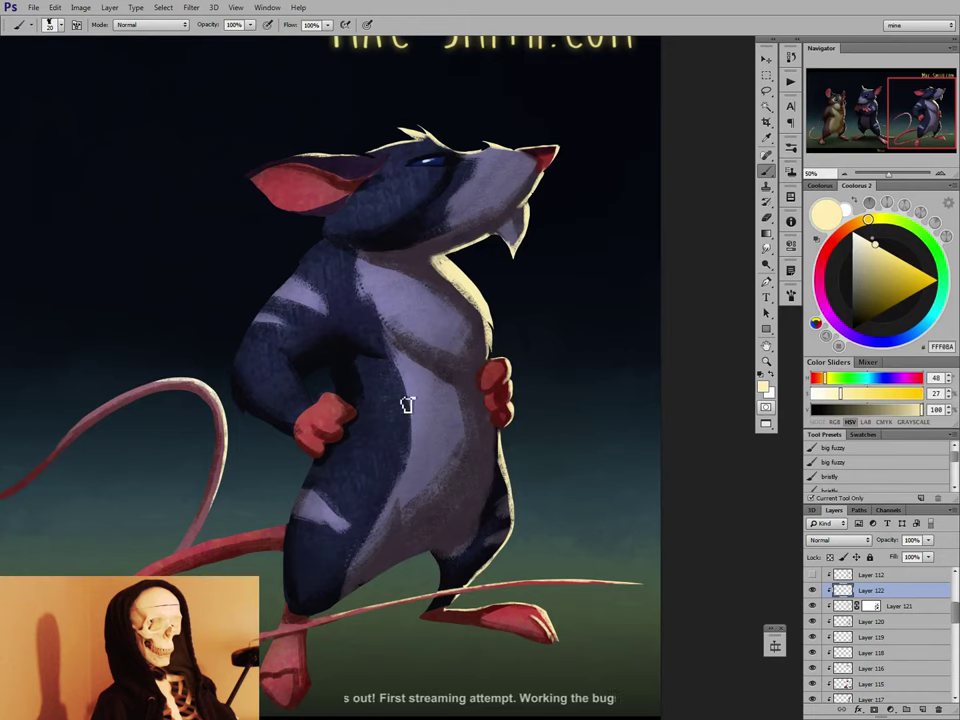
pyautogui.moveTo(409, 499); pyautogui.dragTo(453, 344)
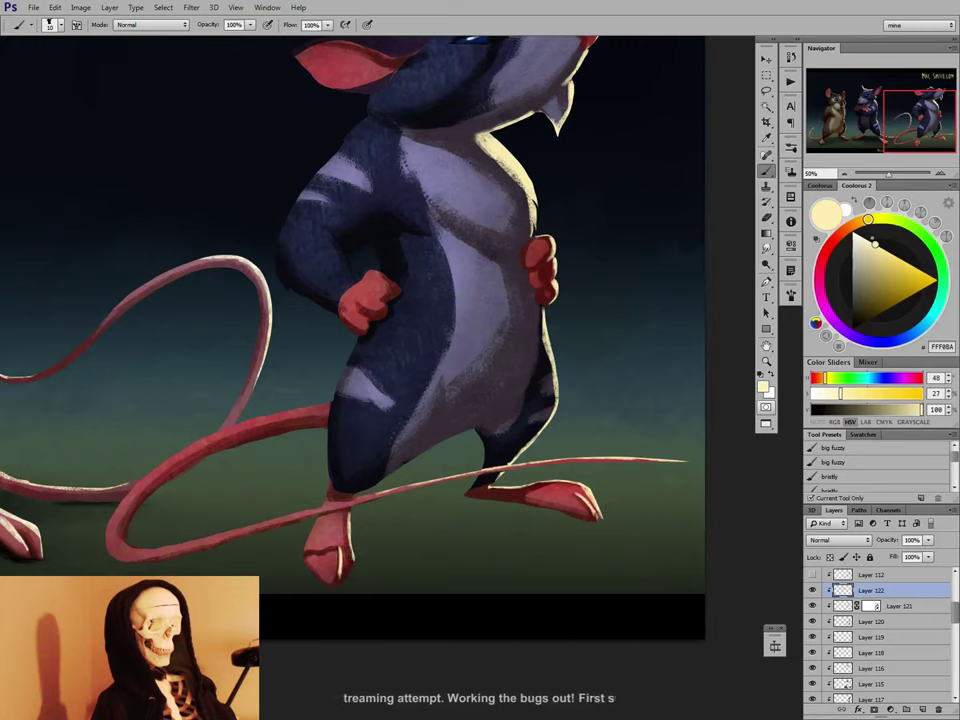
# Paint rim light along the upper edge of the tail from its base and around the inside of the lower loop.
pyautogui.moveTo(375, 525); pyautogui.dragTo(546, 480)
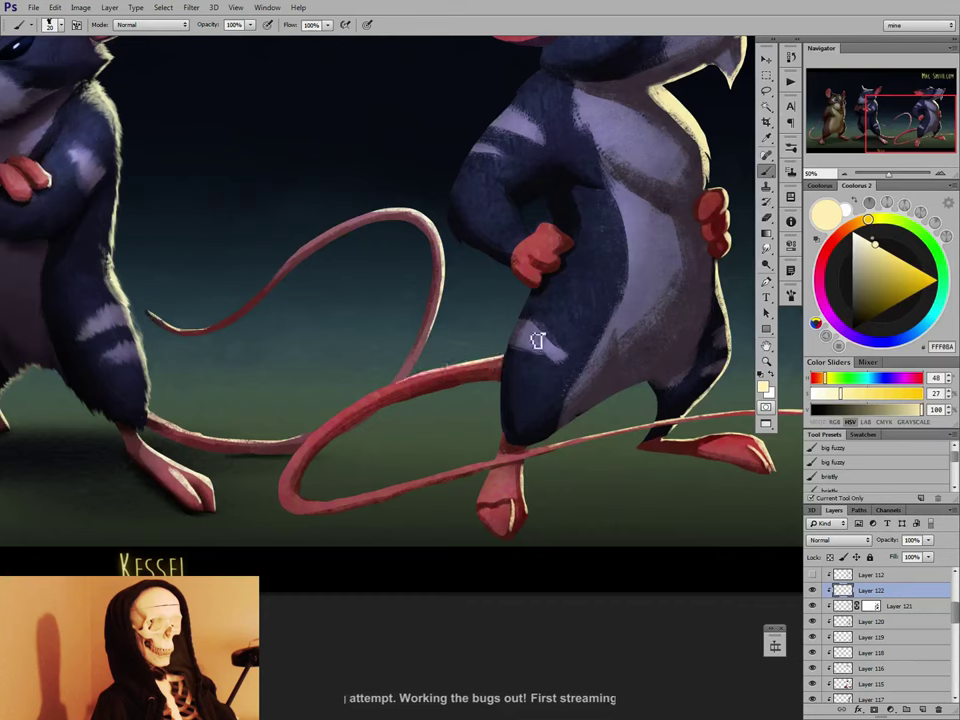
pyautogui.press('e')
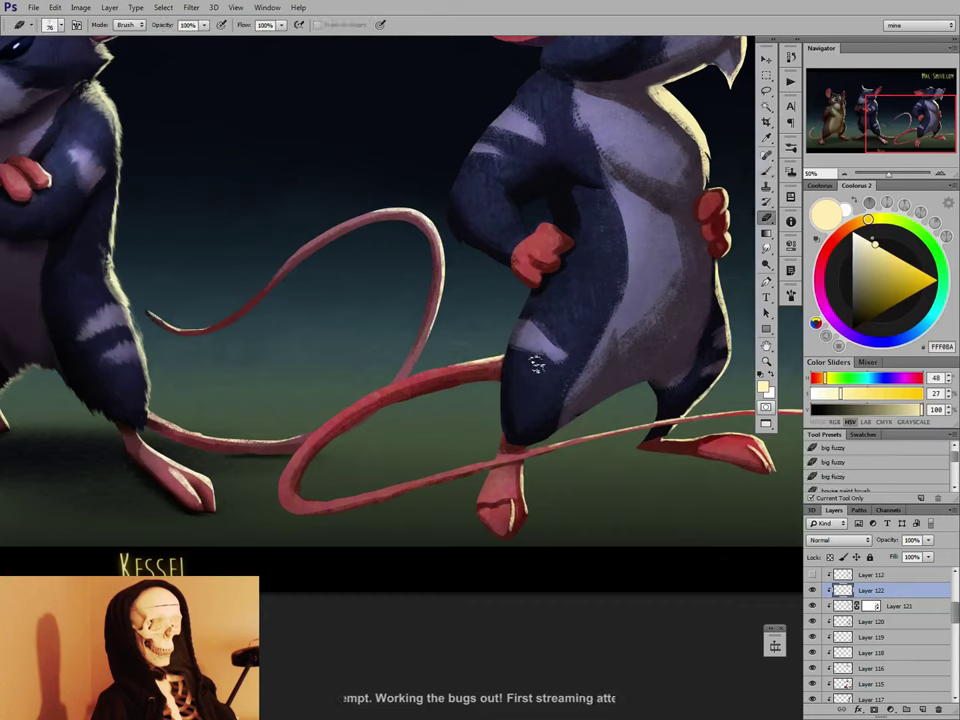
pyautogui.press('b')
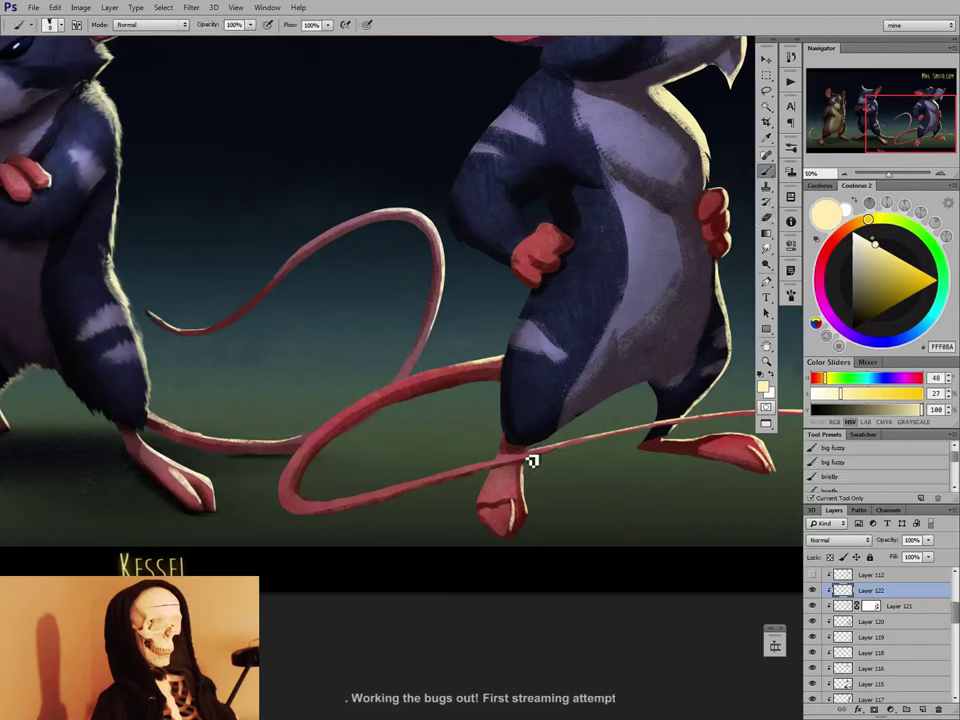
pyautogui.press(']')
pyautogui.press(']')
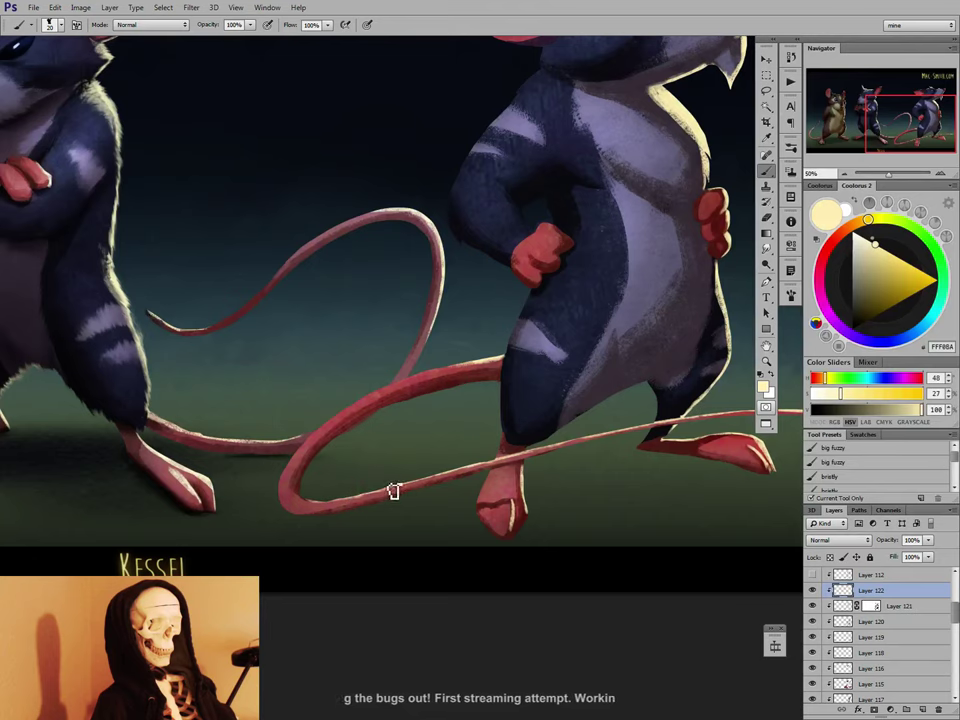
pyautogui.moveTo(574, 476); pyautogui.dragTo(508, 479)
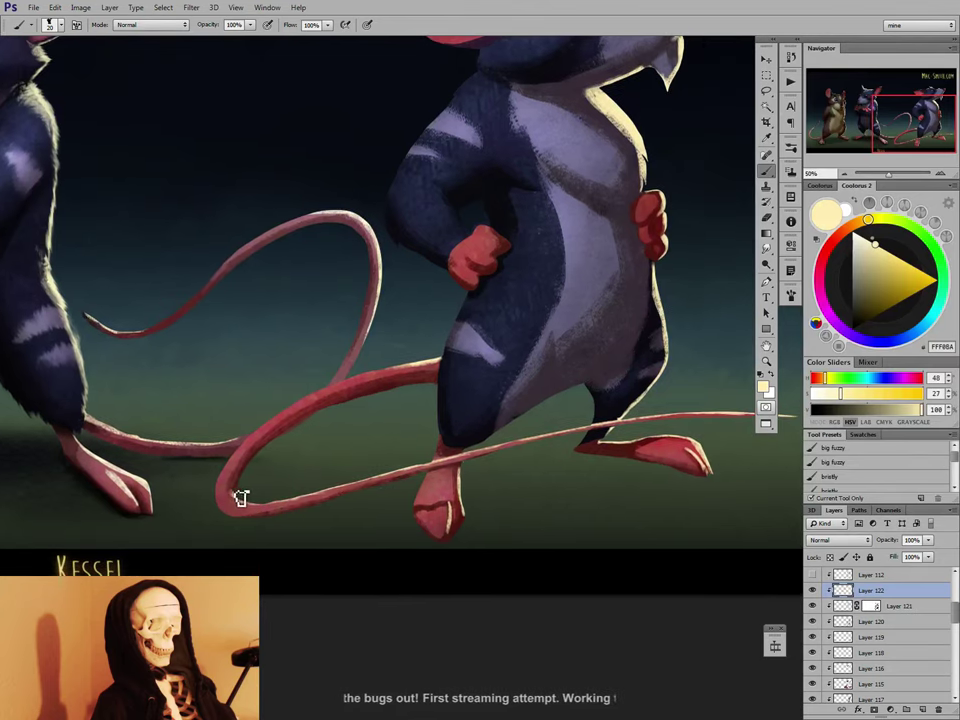
pyautogui.press('e')
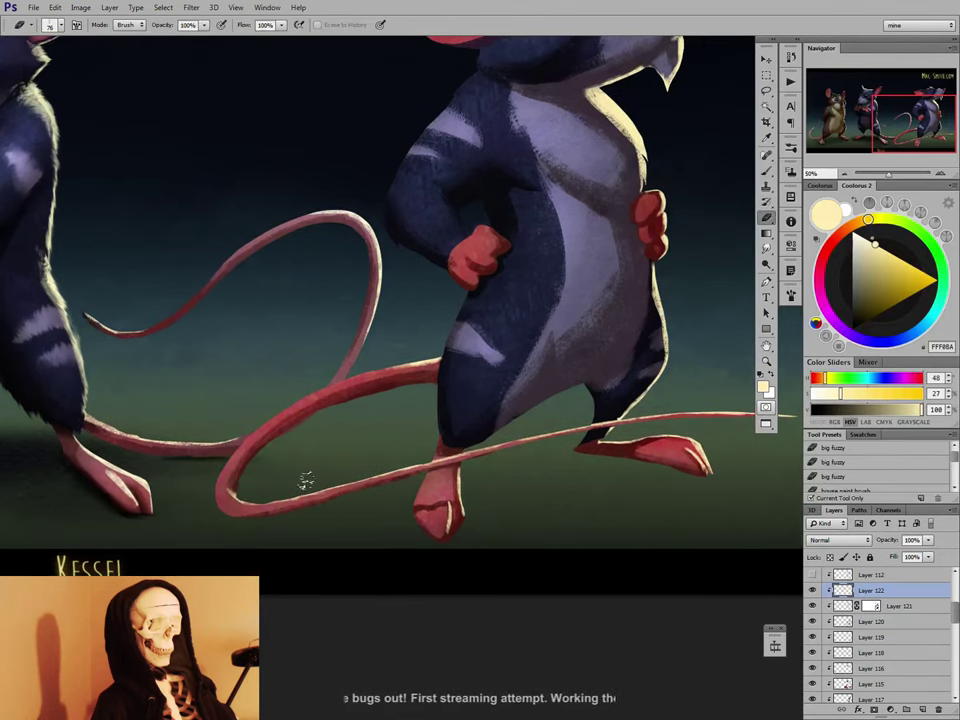
pyautogui.press('b')
# Soften the inner edge of the chest and thigh rim light with a 45 px brush and a 100 px eraser.
pyautogui.moveTo(655, 405); pyautogui.dragTo(530, 472)
pyautogui.moveTo(569, 438); pyautogui.dragTo(579, 438)
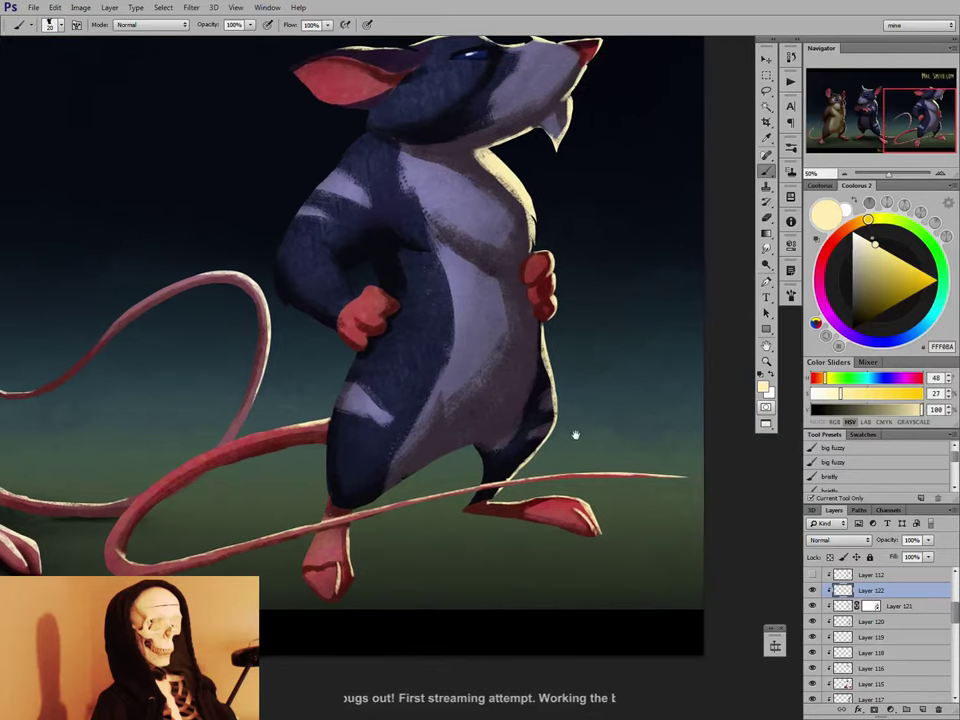
pyautogui.press('e')
pyautogui.press('b')
pyautogui.moveTo(604, 369)
pyautogui.mouseDown()
pyautogui.moveTo(534, 508)
pyautogui.moveTo(545, 547)
pyautogui.mouseUp()
pyautogui.press(']')
pyautogui.press(']')
pyautogui.moveTo(475, 376)
pyautogui.mouseDown()
pyautogui.moveTo(464, 356)
pyautogui.moveTo(473, 408)
pyautogui.mouseUp()
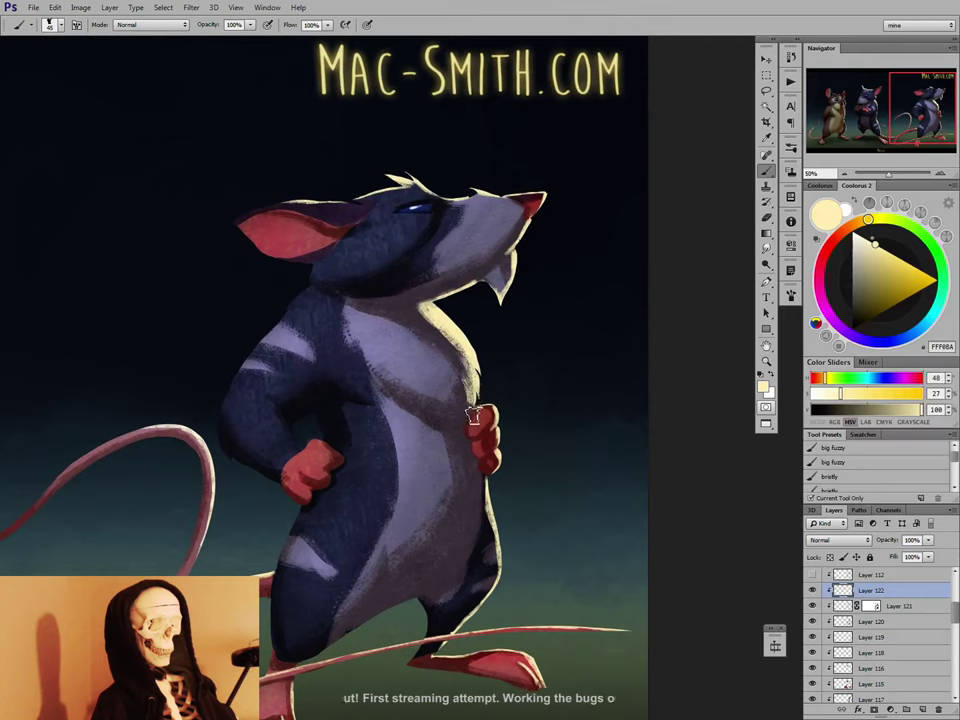
pyautogui.press('e')
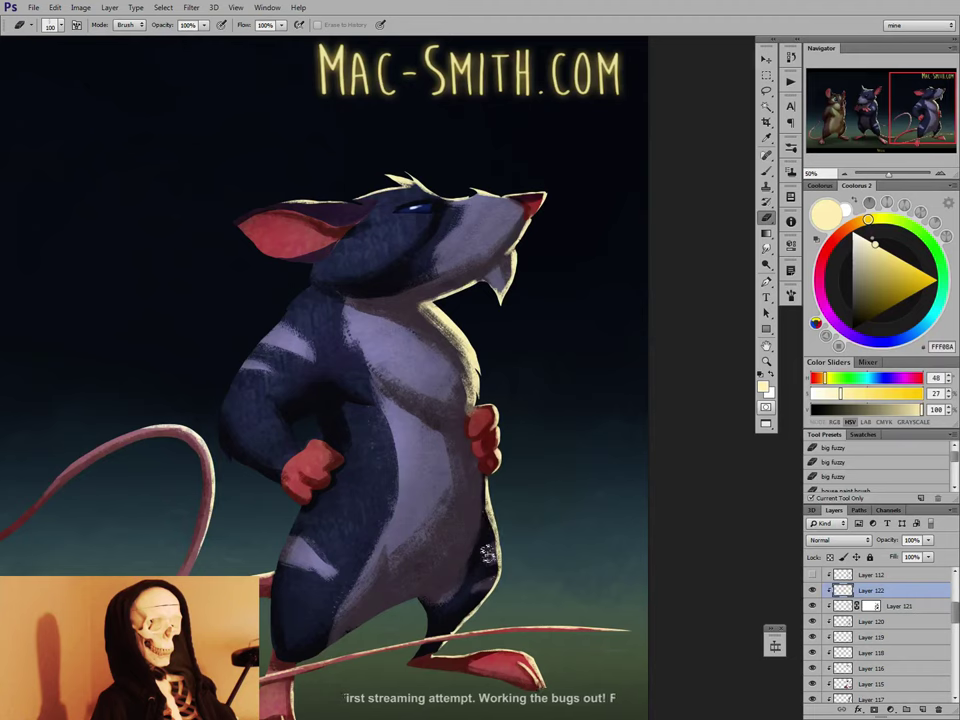
pyautogui.press('b')
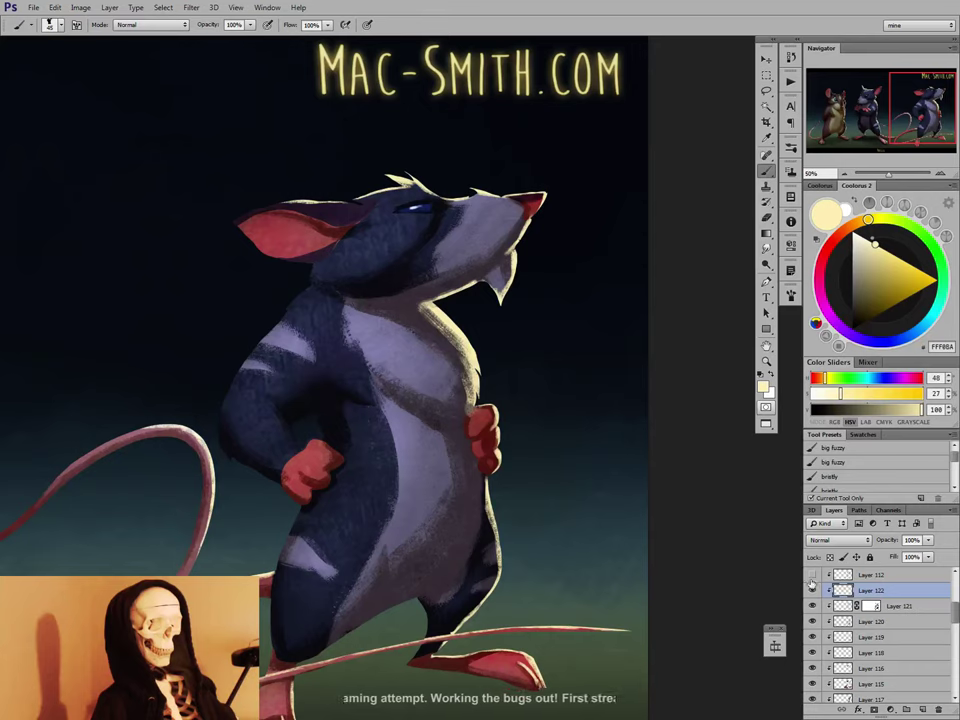
# Show Layer 112 again, add a clipped Multiply layer above the rim light layer, and set the foreground colour to black.
pyautogui.click(812, 575)
pyautogui.click(886, 576)
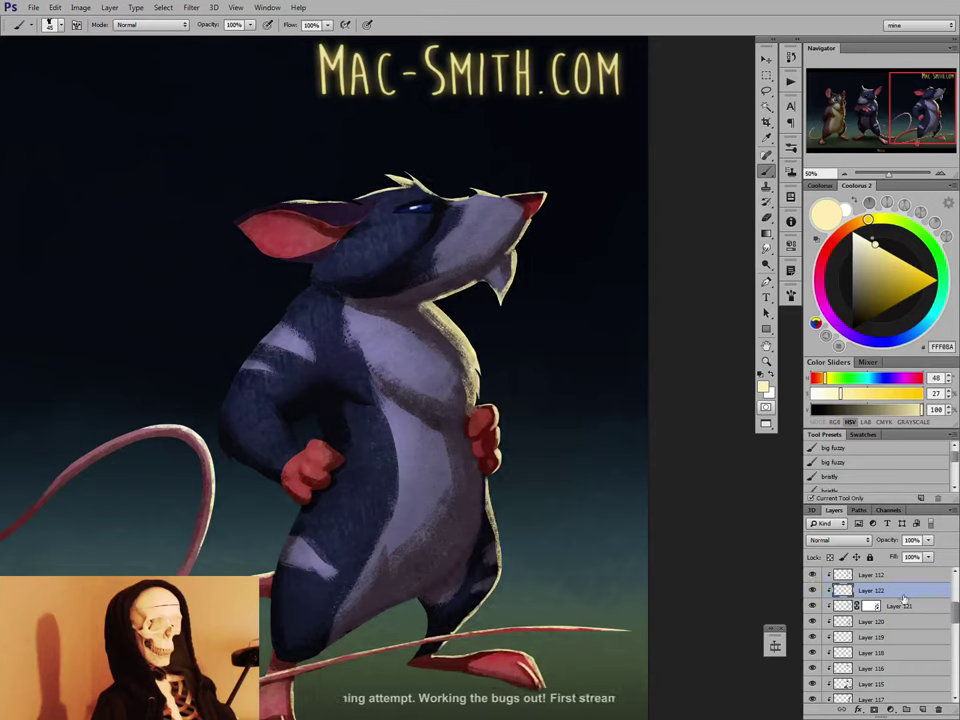
pyautogui.click(922, 709)
pyautogui.click(839, 540)
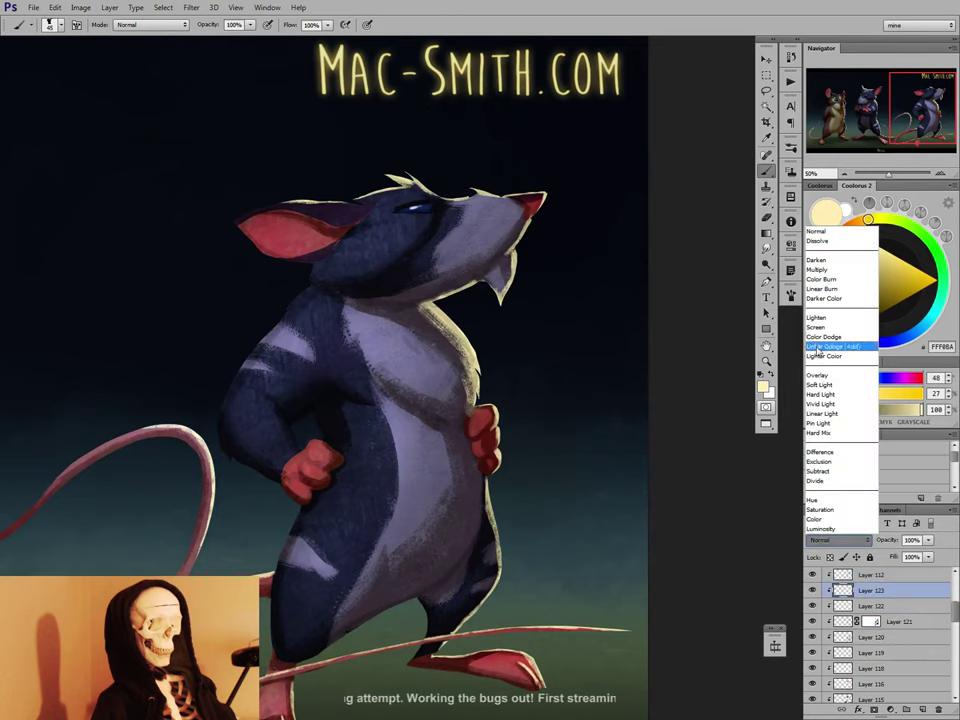
pyautogui.click(818, 269)
pyautogui.press('d')
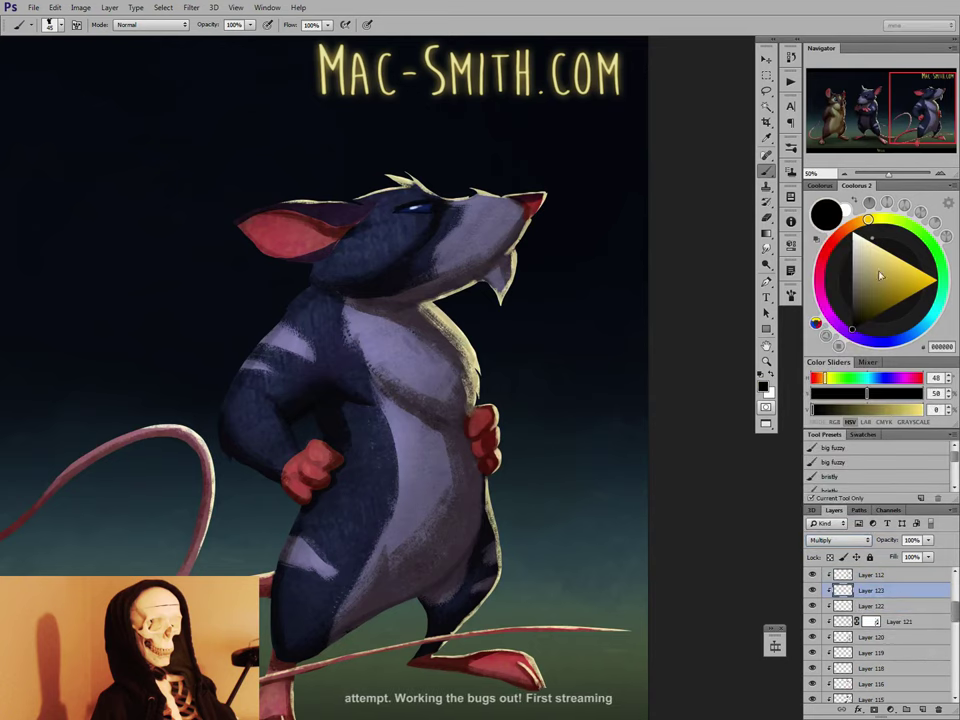
# Lasso shadow shapes between and below the near hand's fingers, around the far hand, and along the underside of the chest.
pyautogui.press('l')
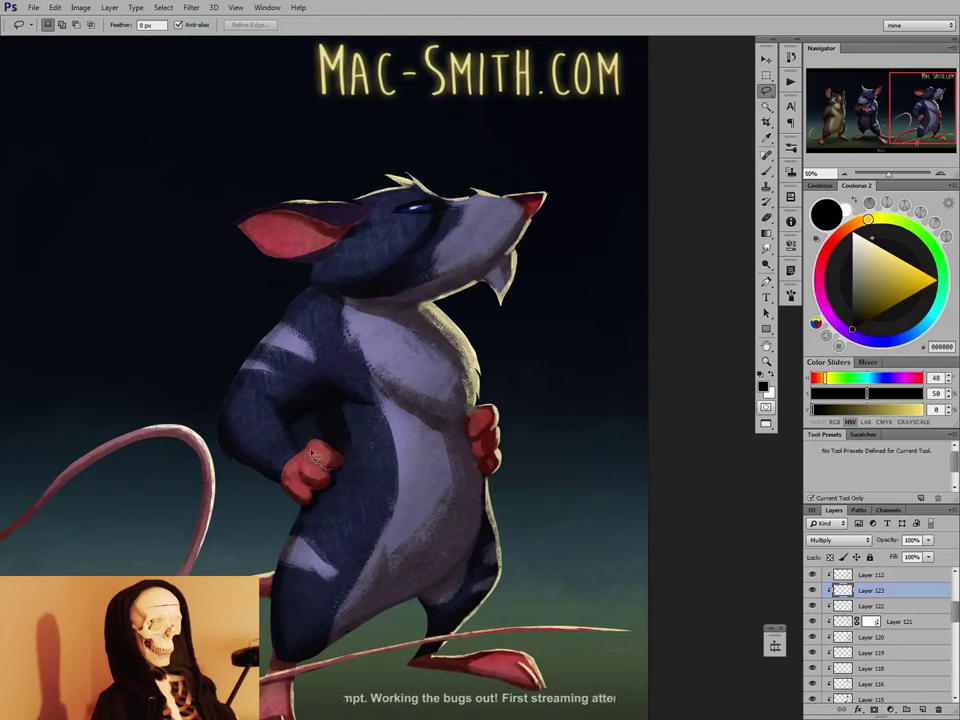
pyautogui.moveTo(330, 480); pyautogui.dragTo(340, 474)
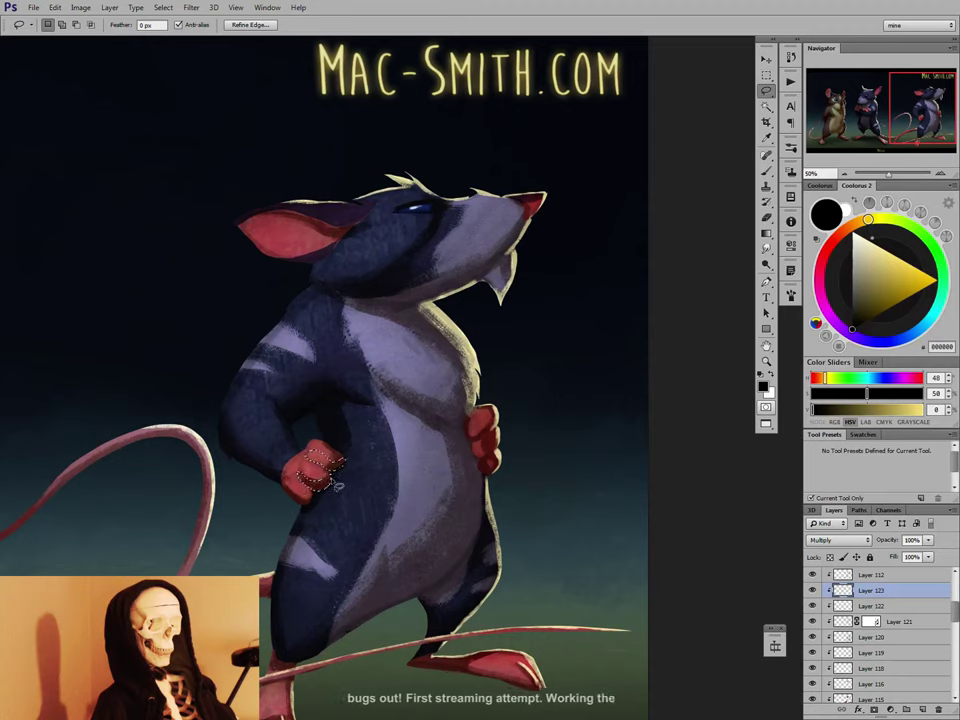
pyautogui.press('alt')
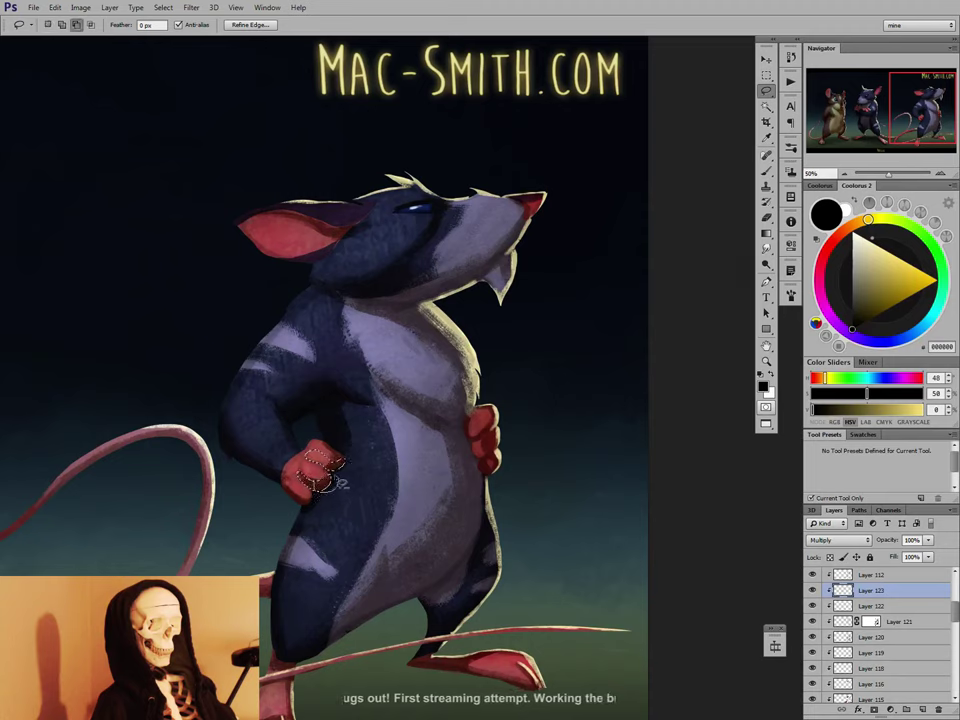
pyautogui.press('shift')
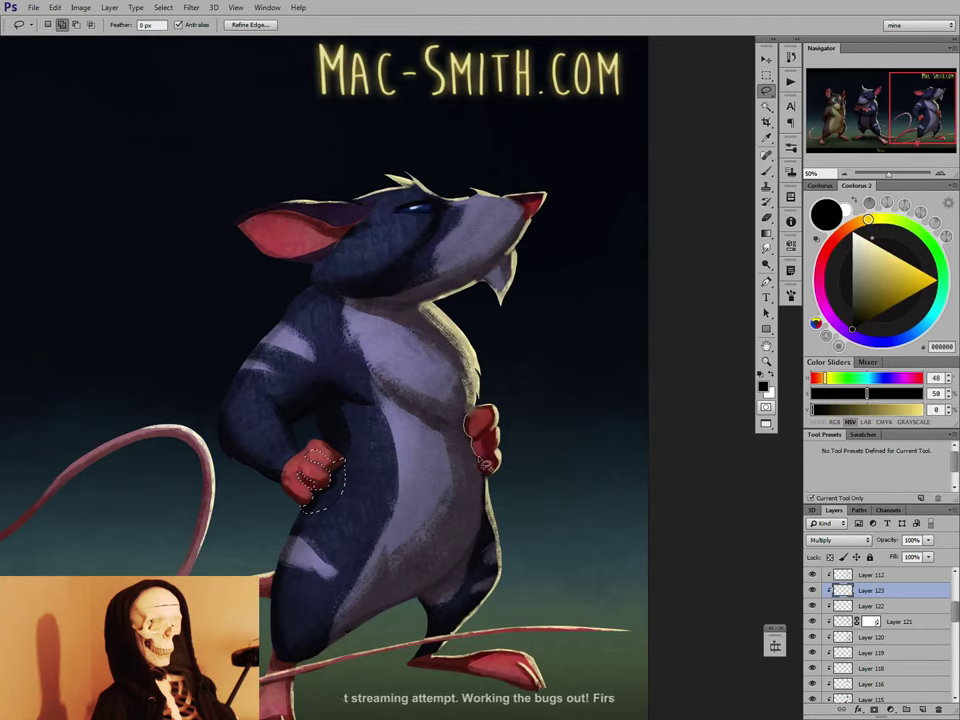
pyautogui.moveTo(487, 492)
pyautogui.mouseDown()
pyautogui.moveTo(451, 478)
pyautogui.moveTo(478, 413)
pyautogui.moveTo(484, 444)
pyautogui.mouseUp()
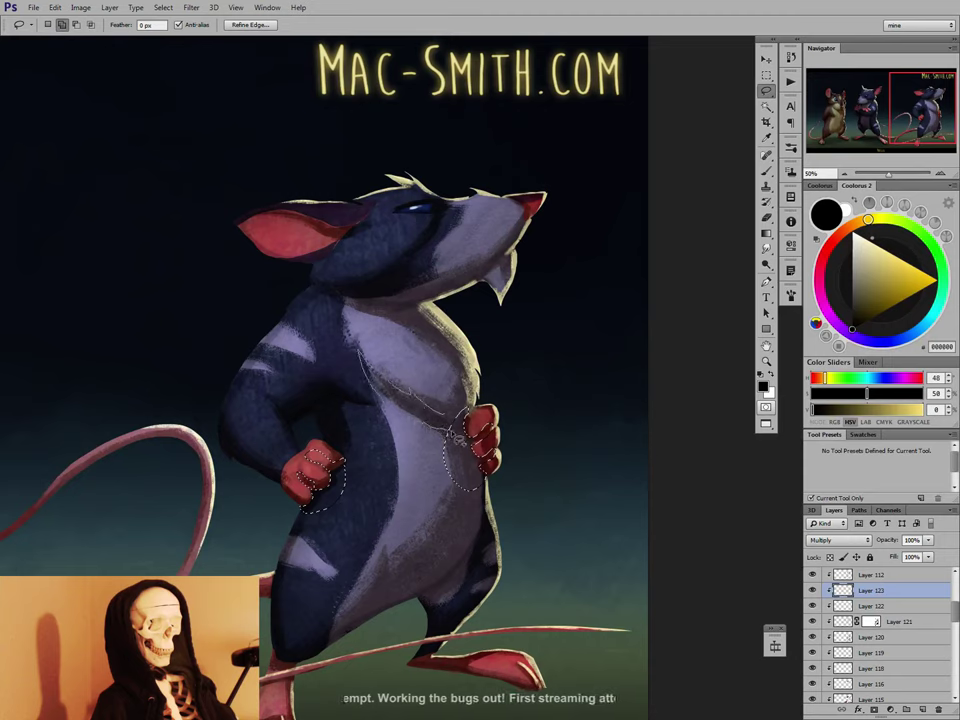
pyautogui.moveTo(449, 424); pyautogui.dragTo(456, 418)
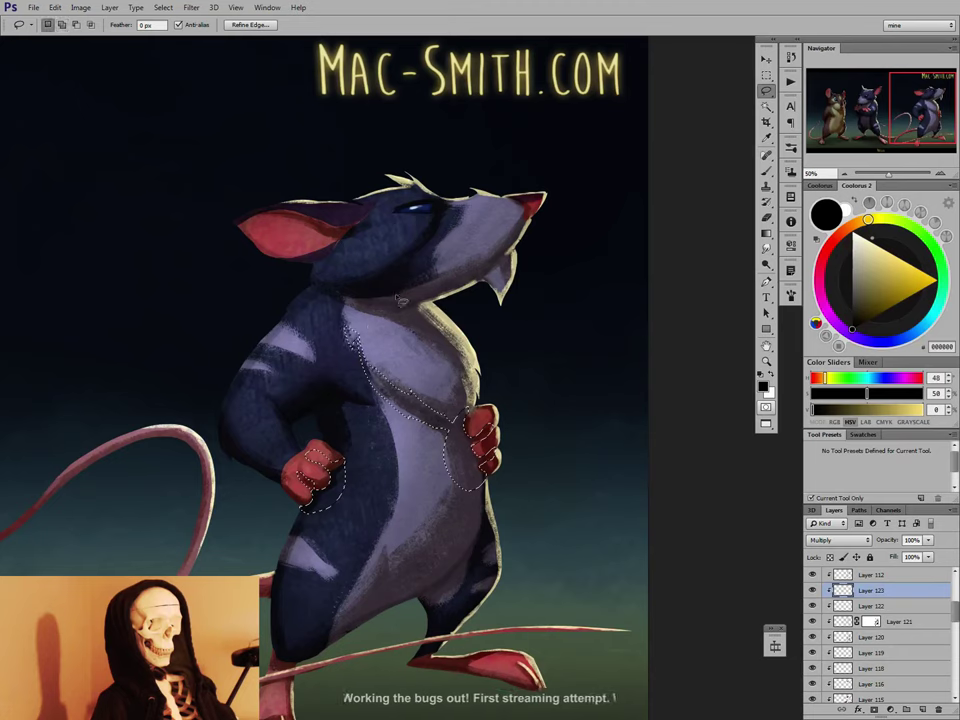
pyautogui.moveTo(342, 320); pyautogui.dragTo(362, 371)
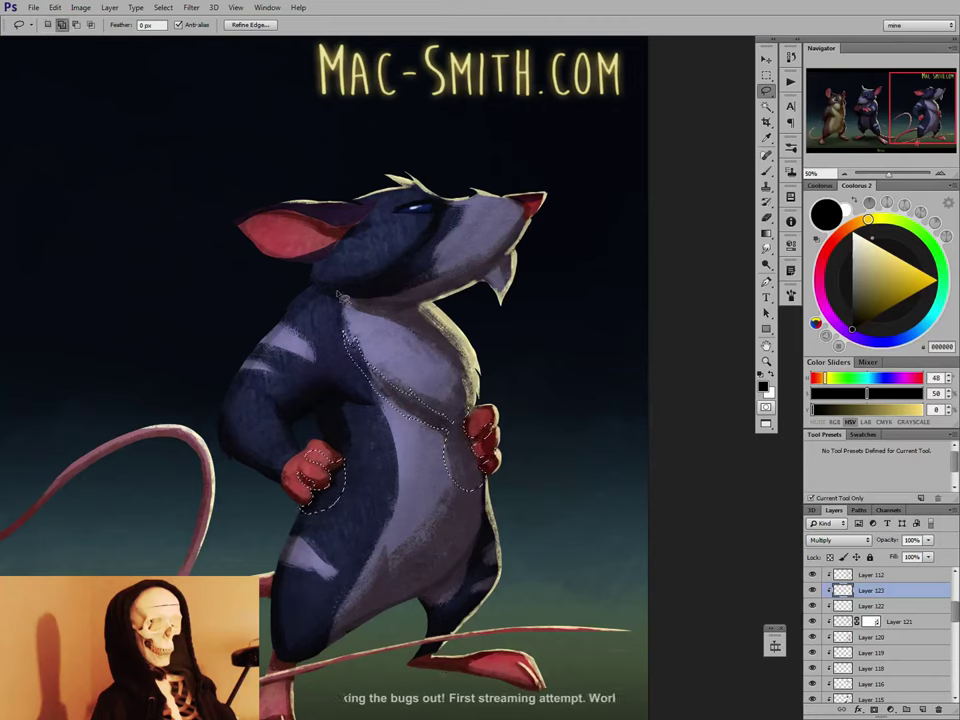
# Add shadow shapes under the jaw, at the ear base, beside the eye and around the mouth to the lasso selection.
pyautogui.moveTo(316, 283)
pyautogui.mouseDown()
pyautogui.moveTo(431, 312)
pyautogui.moveTo(357, 312)
pyautogui.moveTo(314, 282)
pyautogui.mouseUp()
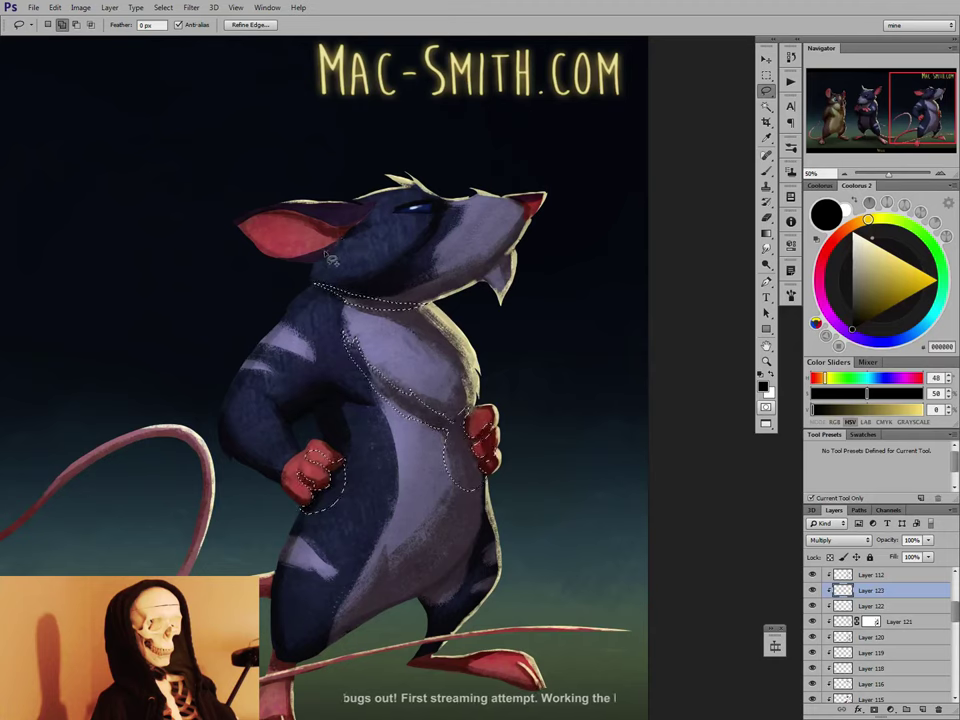
pyautogui.moveTo(362, 226)
pyautogui.mouseDown()
pyautogui.moveTo(350, 258)
pyautogui.moveTo(320, 268)
pyautogui.moveTo(382, 216)
pyautogui.moveTo(357, 250)
pyautogui.moveTo(357, 232)
pyautogui.moveTo(344, 235)
pyautogui.moveTo(375, 215)
pyautogui.moveTo(333, 231)
pyautogui.mouseUp()
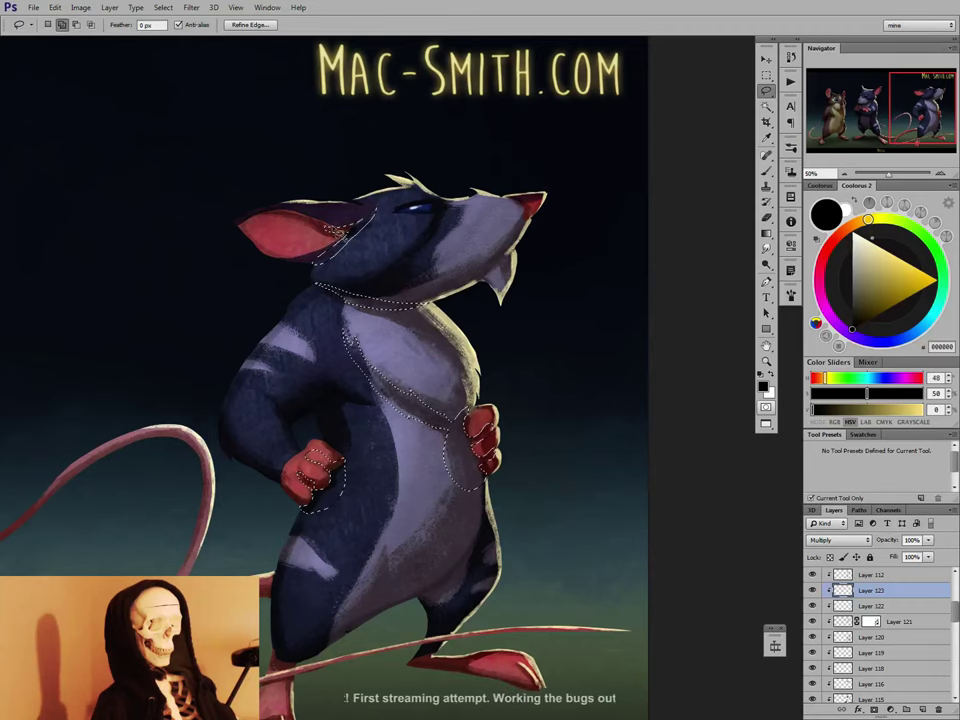
pyautogui.moveTo(428, 213)
pyautogui.mouseDown()
pyautogui.moveTo(420, 245)
pyautogui.moveTo(435, 207)
pyautogui.moveTo(434, 220)
pyautogui.moveTo(583, 196)
pyautogui.moveTo(515, 252)
pyautogui.moveTo(522, 261)
pyautogui.moveTo(486, 270)
pyautogui.moveTo(526, 256)
pyautogui.mouseUp()
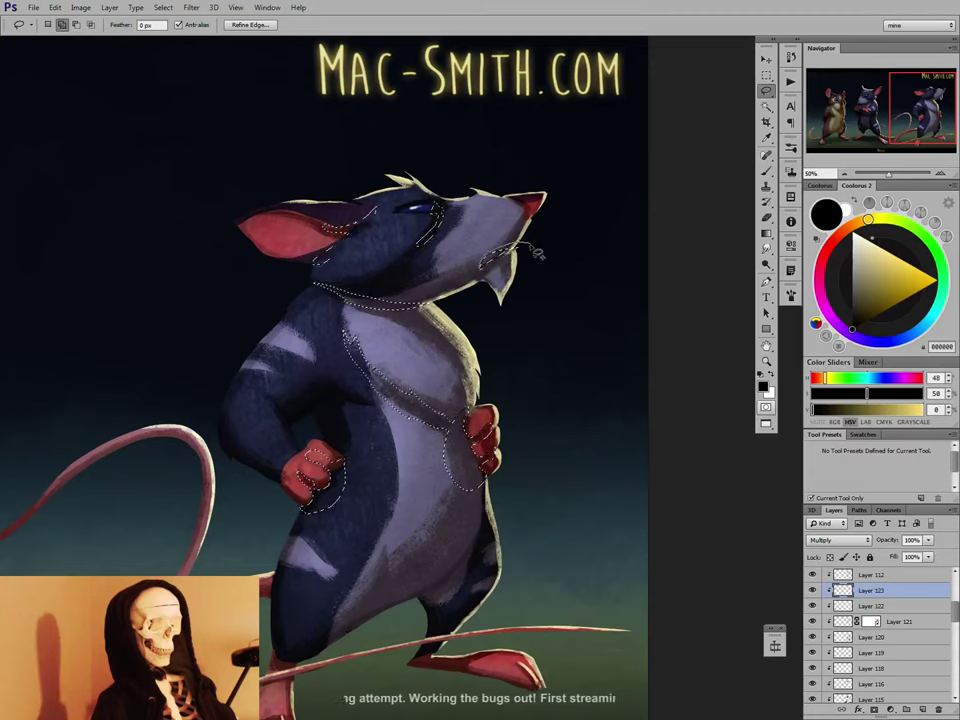
pyautogui.press('alt')
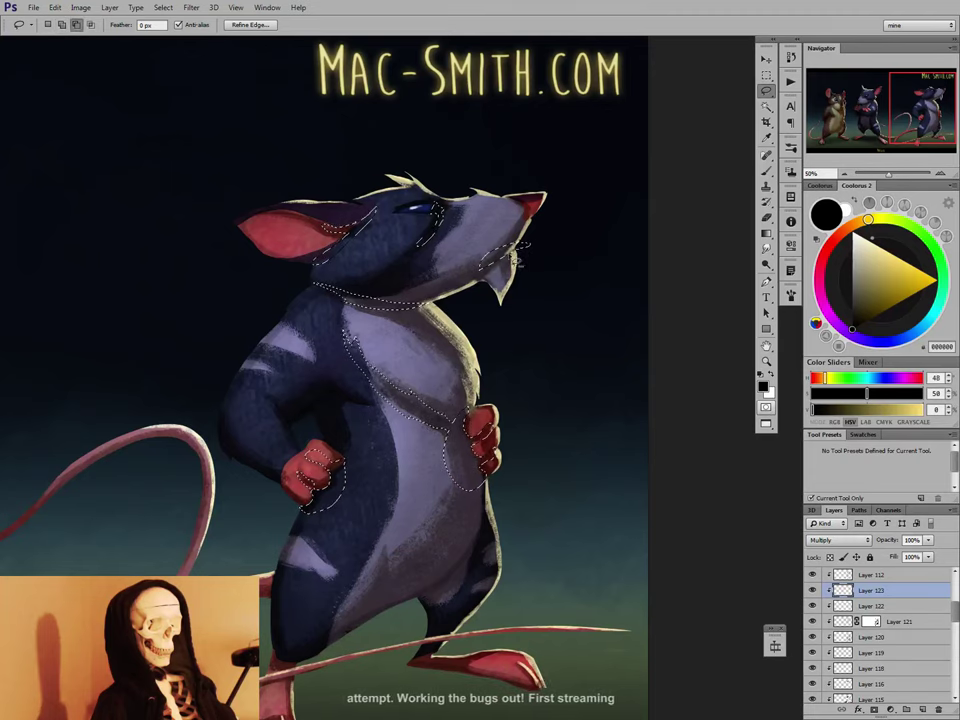
pyautogui.press('shift')
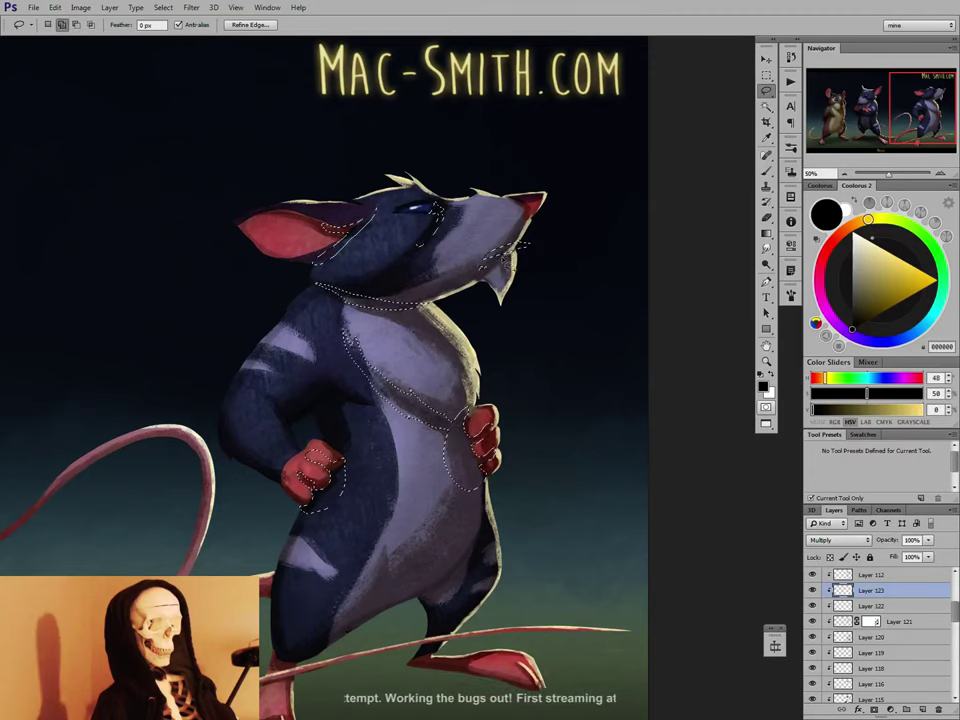
pyautogui.moveTo(483, 280)
pyautogui.mouseDown()
pyautogui.moveTo(479, 258)
pyautogui.moveTo(515, 243)
pyautogui.mouseUp()
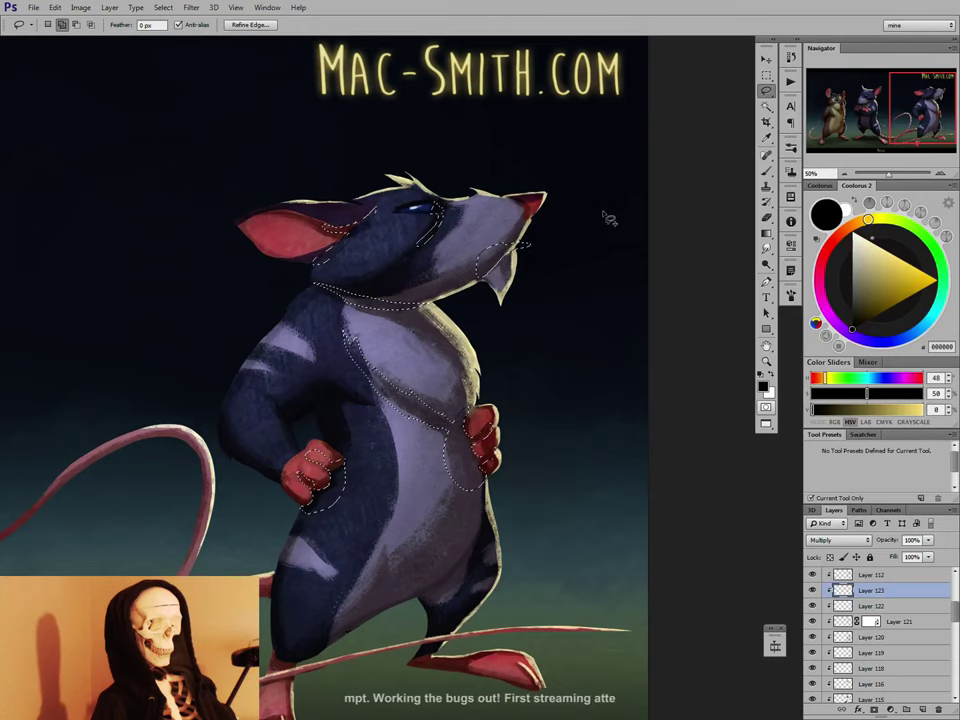
# Add the undersides of both feet, the near ankle and the crease between belly and far thigh to the selection.
pyautogui.moveTo(514, 568); pyautogui.dragTo(521, 465)
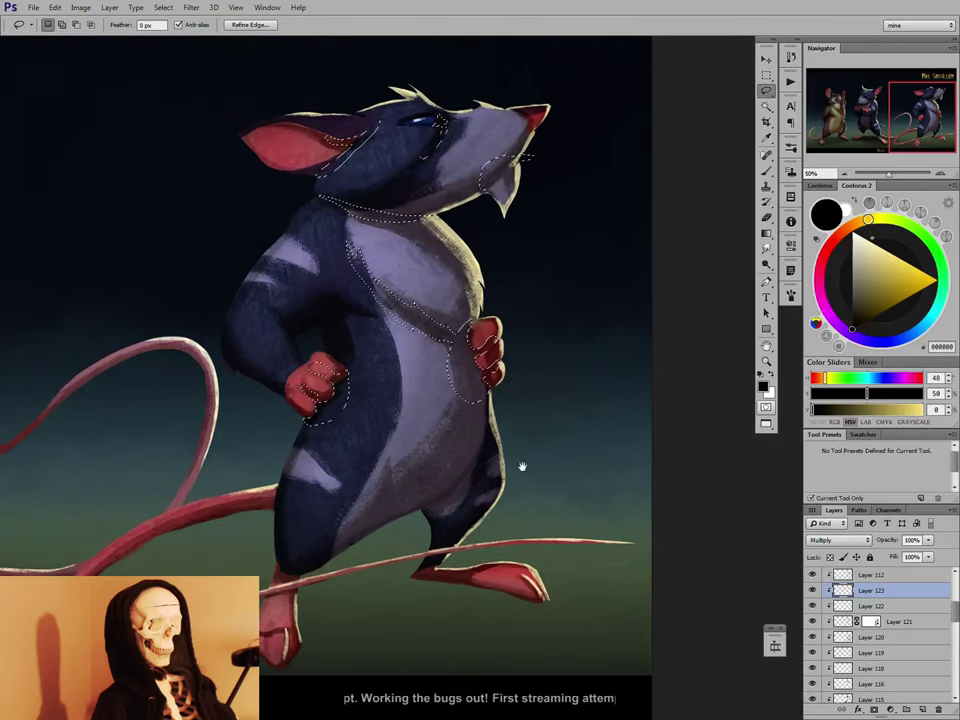
pyautogui.press('shift')
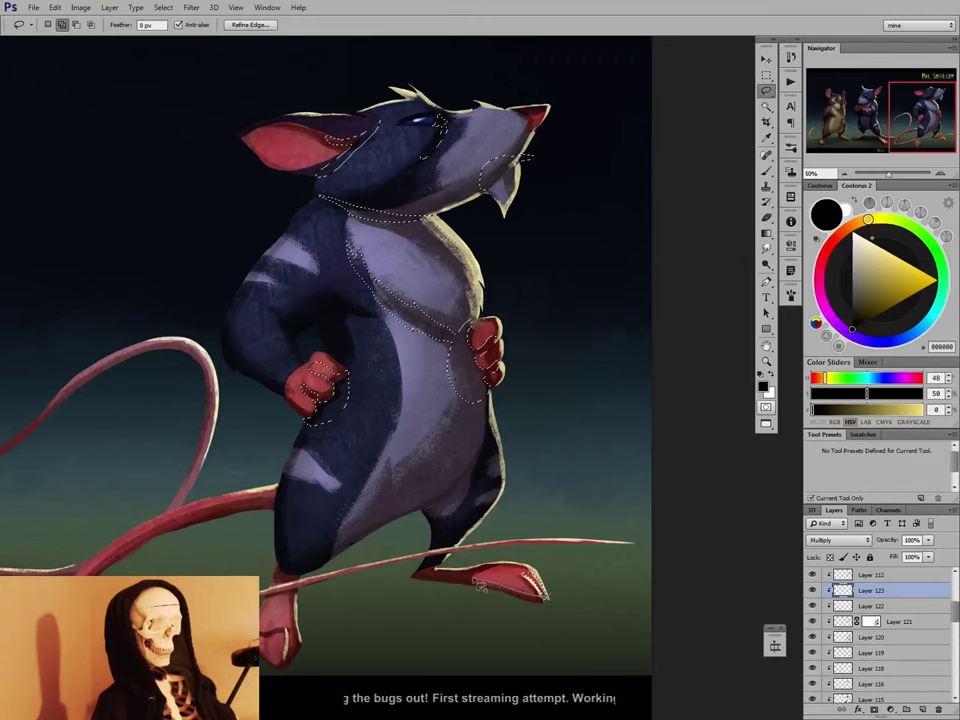
pyautogui.moveTo(403, 578)
pyautogui.mouseDown()
pyautogui.moveTo(511, 639)
pyautogui.moveTo(552, 597)
pyautogui.mouseUp()
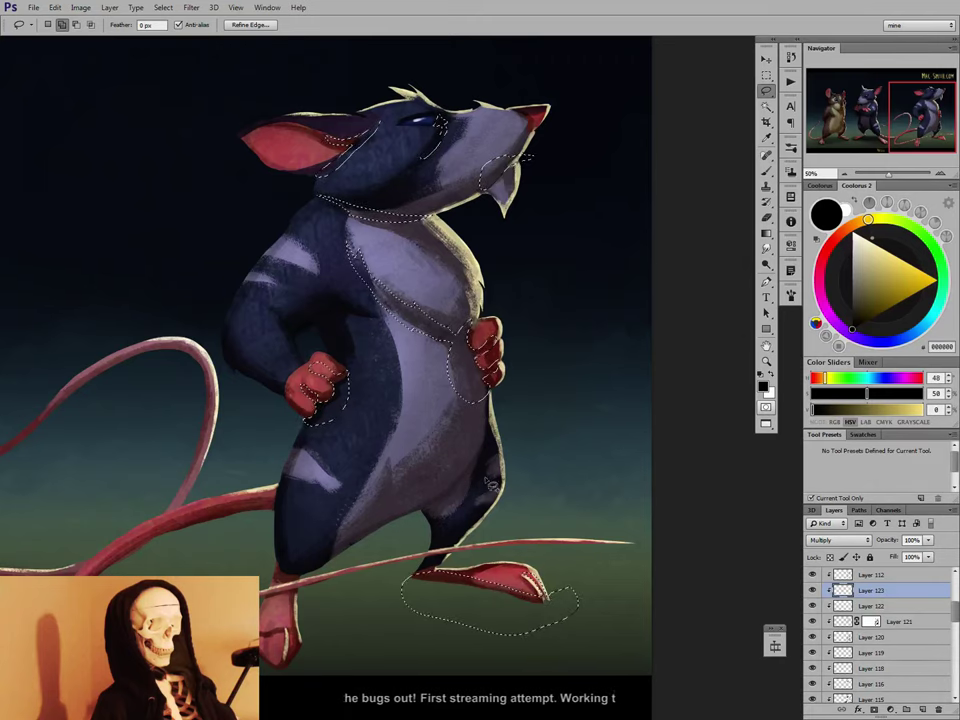
pyautogui.moveTo(300, 654)
pyautogui.mouseDown()
pyautogui.moveTo(296, 668)
pyautogui.moveTo(310, 594)
pyautogui.moveTo(300, 605)
pyautogui.mouseUp()
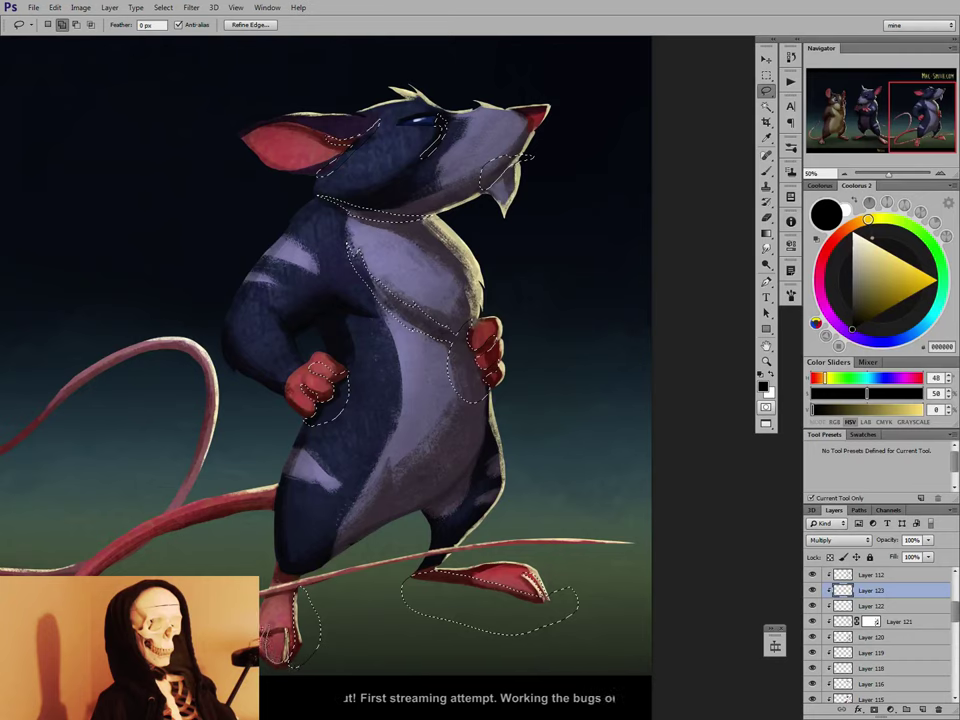
pyautogui.moveTo(312, 666); pyautogui.dragTo(312, 634)
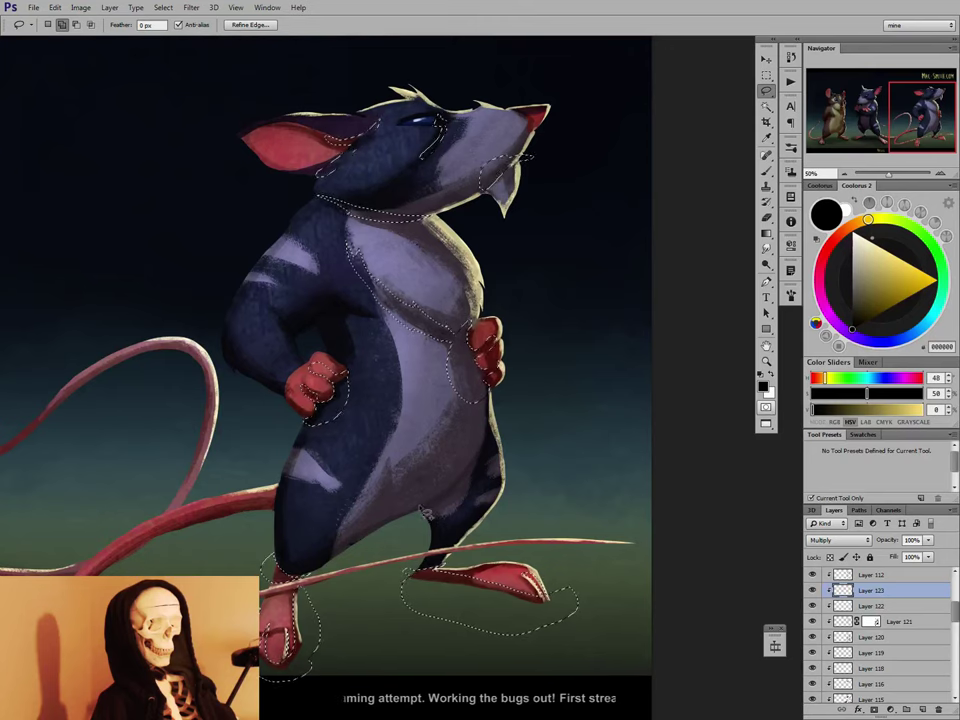
pyautogui.moveTo(400, 514)
pyautogui.mouseDown()
pyautogui.moveTo(444, 495)
pyautogui.moveTo(458, 500)
pyautogui.moveTo(420, 515)
pyautogui.moveTo(444, 509)
pyautogui.moveTo(423, 519)
pyautogui.moveTo(407, 512)
pyautogui.moveTo(461, 475)
pyautogui.moveTo(448, 500)
pyautogui.moveTo(403, 522)
pyautogui.moveTo(467, 474)
pyautogui.moveTo(464, 504)
pyautogui.moveTo(408, 522)
pyautogui.mouseUp()
pyautogui.hotkey('ctrl', 'z')
pyautogui.hotkey('ctrl', 'z')
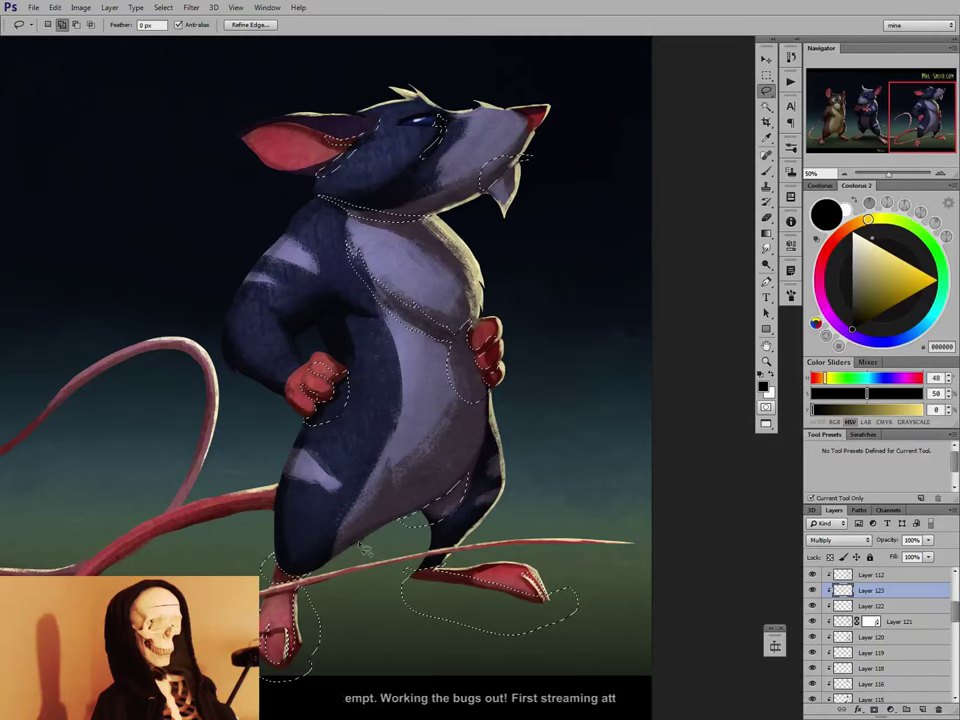
# Hide the selection edges and paint a soft black shadow under the jaw with the soft round brush at 125 px.
pyautogui.press('b')
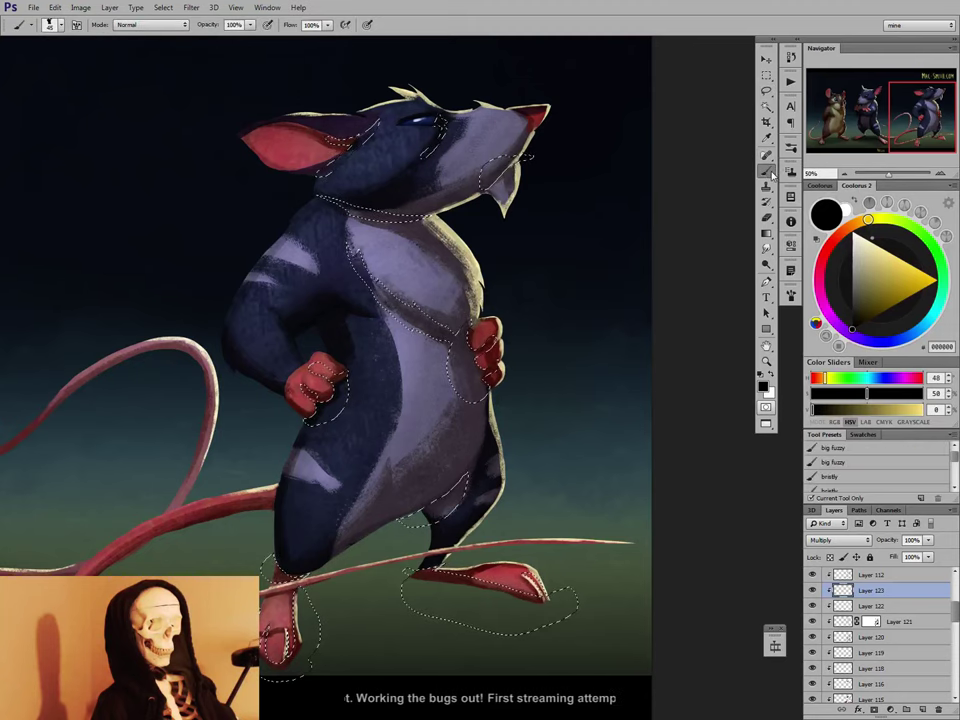
pyautogui.hotkey('ctrl', 'd')
pyautogui.rightClick(527, 360)
pyautogui.click(612, 490)
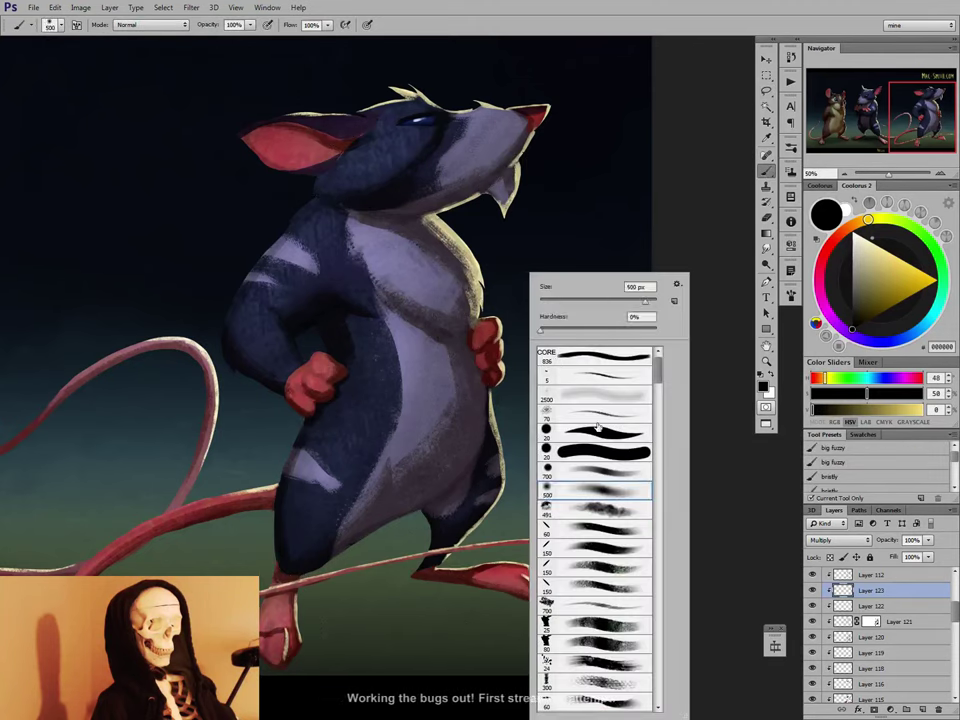
pyautogui.click(871, 311)
pyautogui.moveTo(880, 298); pyautogui.dragTo(852, 329)
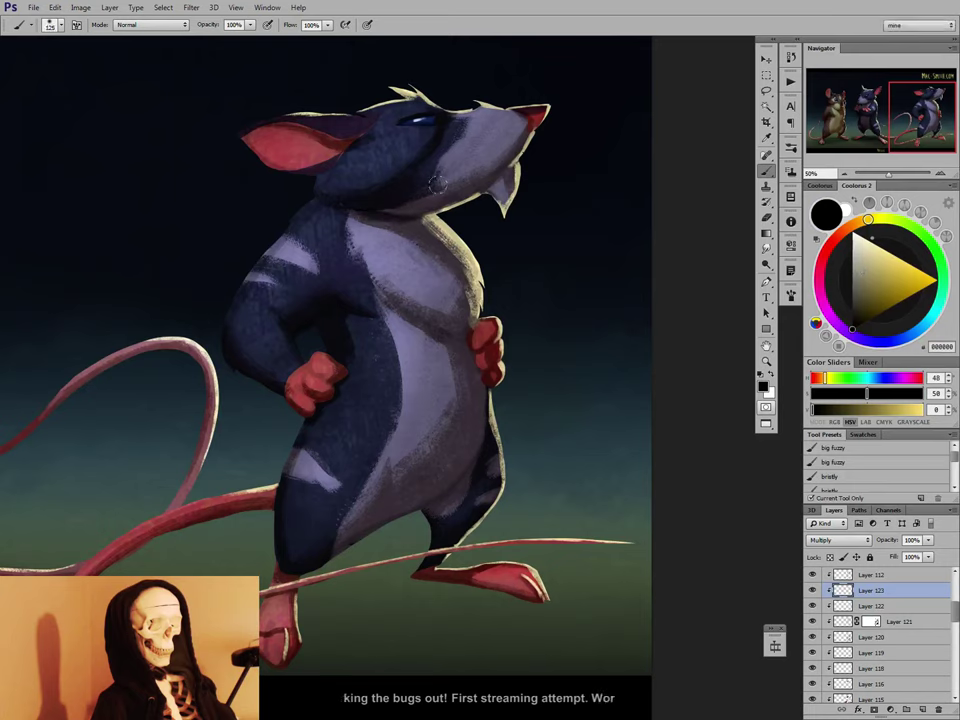
# Paint black shadows at the mouth, chest fold, hands and feet with smaller soft brushes, clean up with a 100 px eraser, and clear the selection.
pyautogui.press('e')
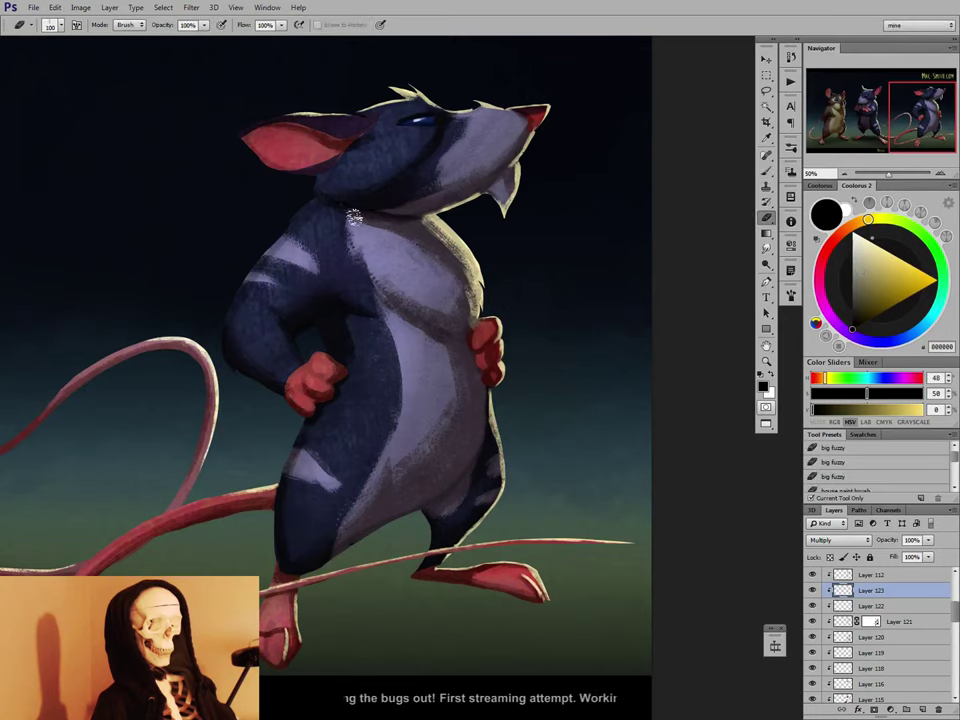
pyautogui.press('b')
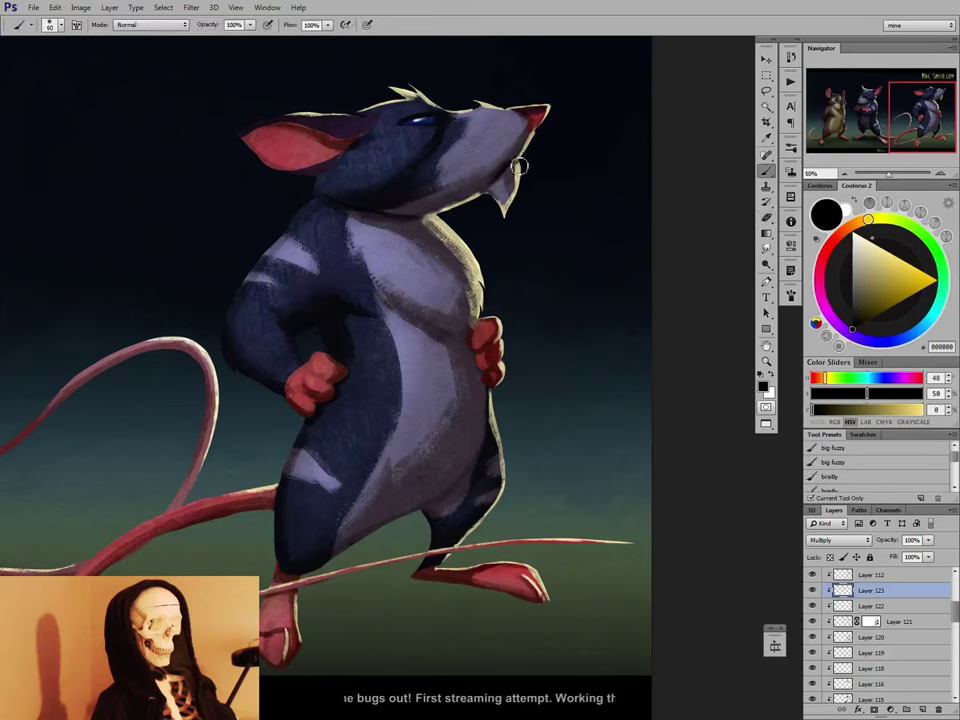
pyautogui.press('e')
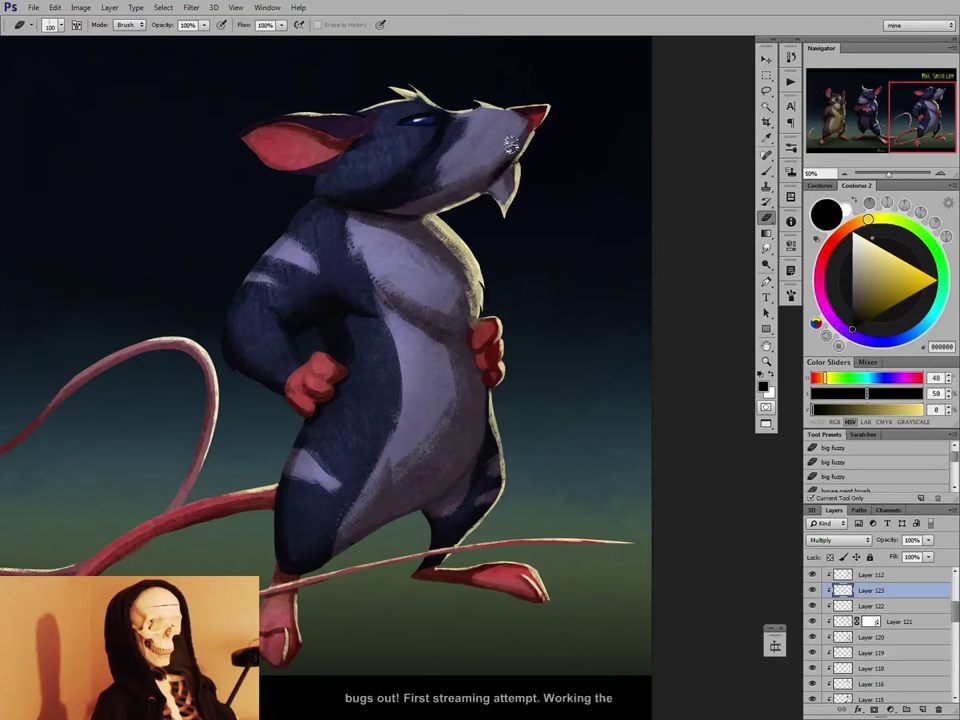
pyautogui.press('b')
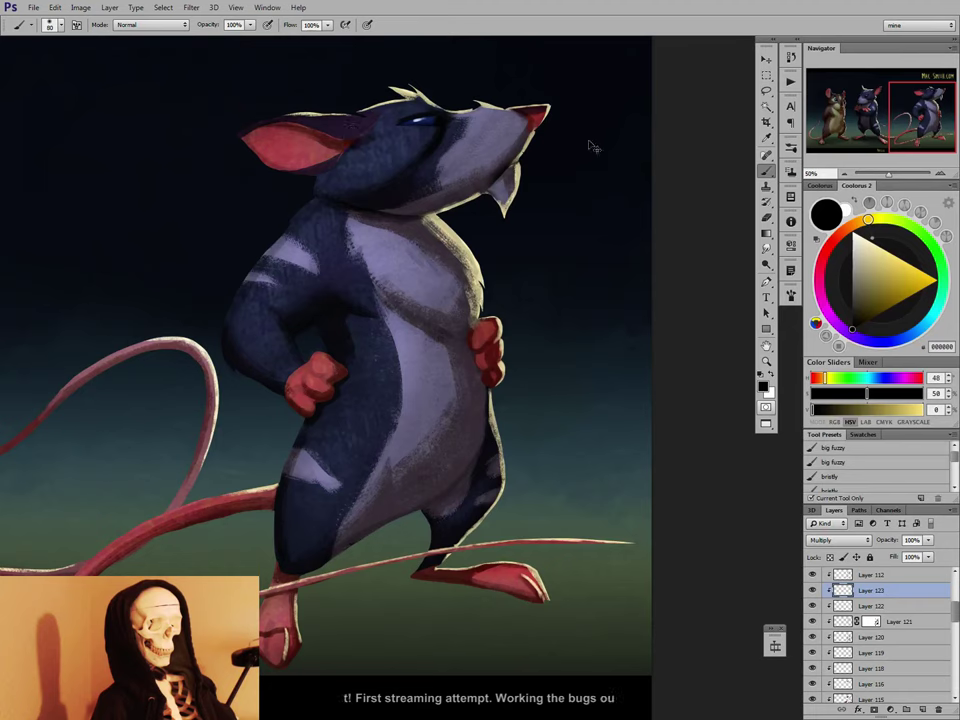
pyautogui.hotkey('ctrl', 'h')
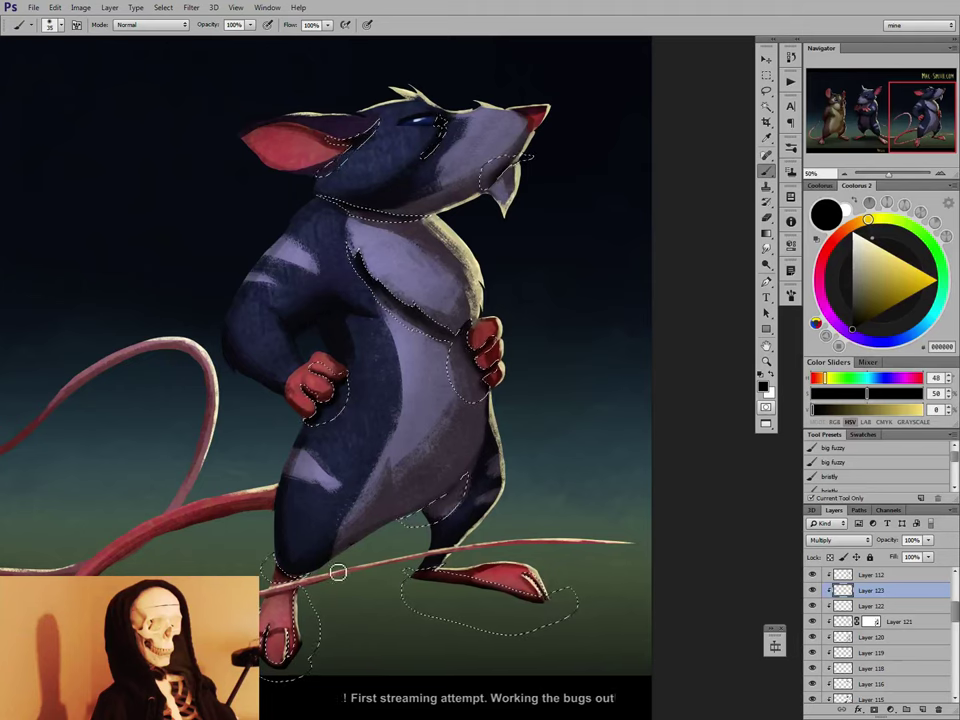
pyautogui.hotkey('ctrl', 'd')
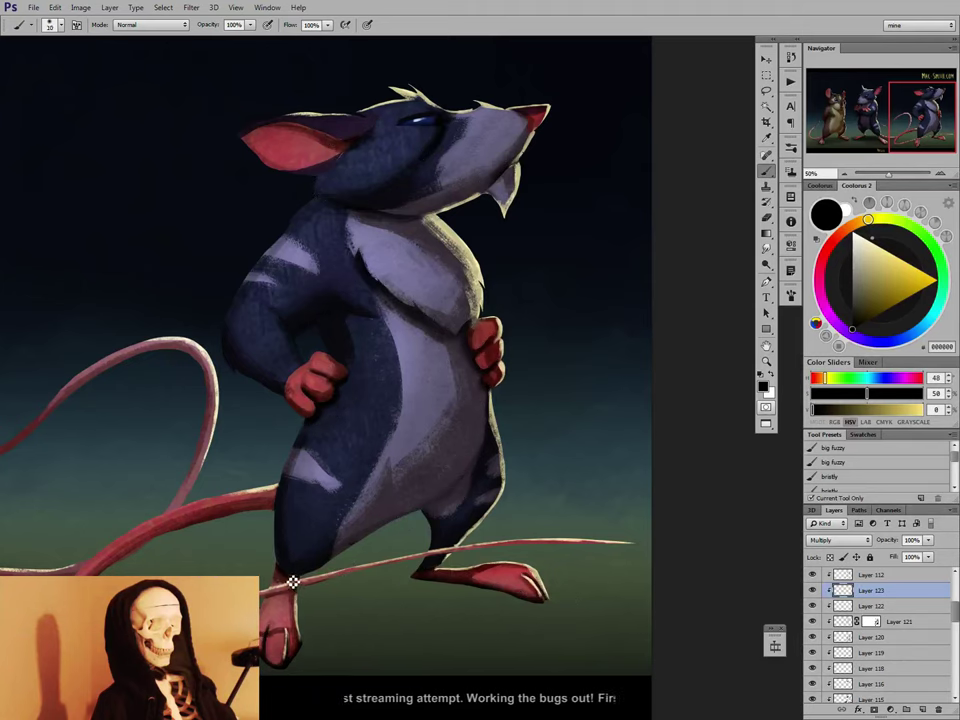
pyautogui.moveTo(366, 555); pyautogui.dragTo(414, 525)
# Lower the Multiply shadow layer's opacity to 71% and compare all three rats with the shadows hidden and shown.
pyautogui.click(845, 174)
pyautogui.click(845, 174)
pyautogui.moveTo(645, 481); pyautogui.dragTo(525, 477)
pyautogui.click(928, 540)
pyautogui.moveTo(930, 553); pyautogui.dragTo(905, 556)
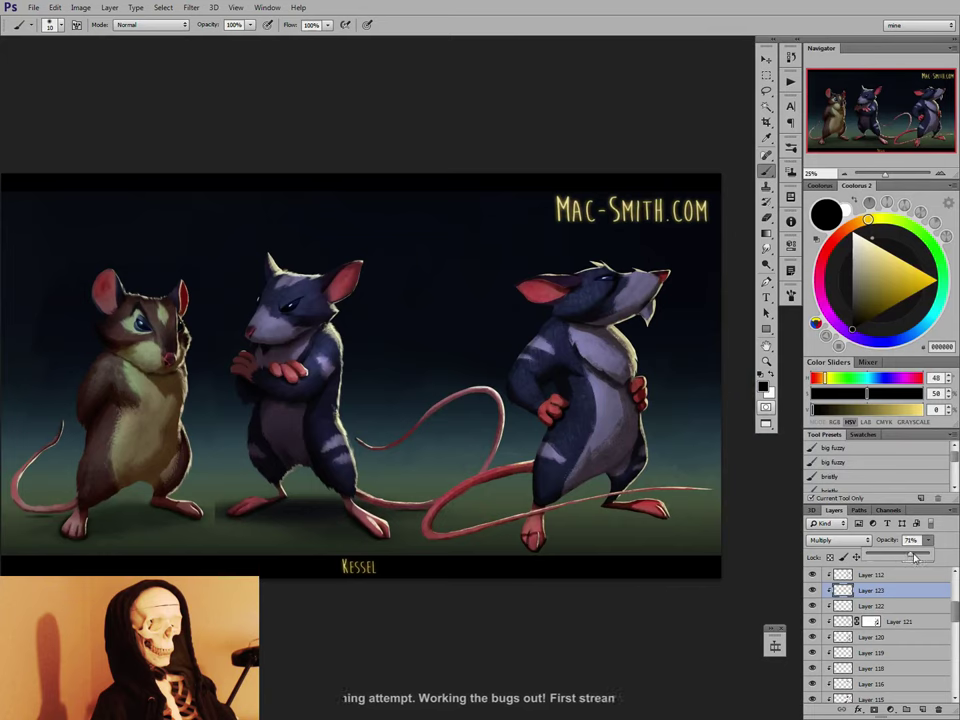
pyautogui.click(813, 590)
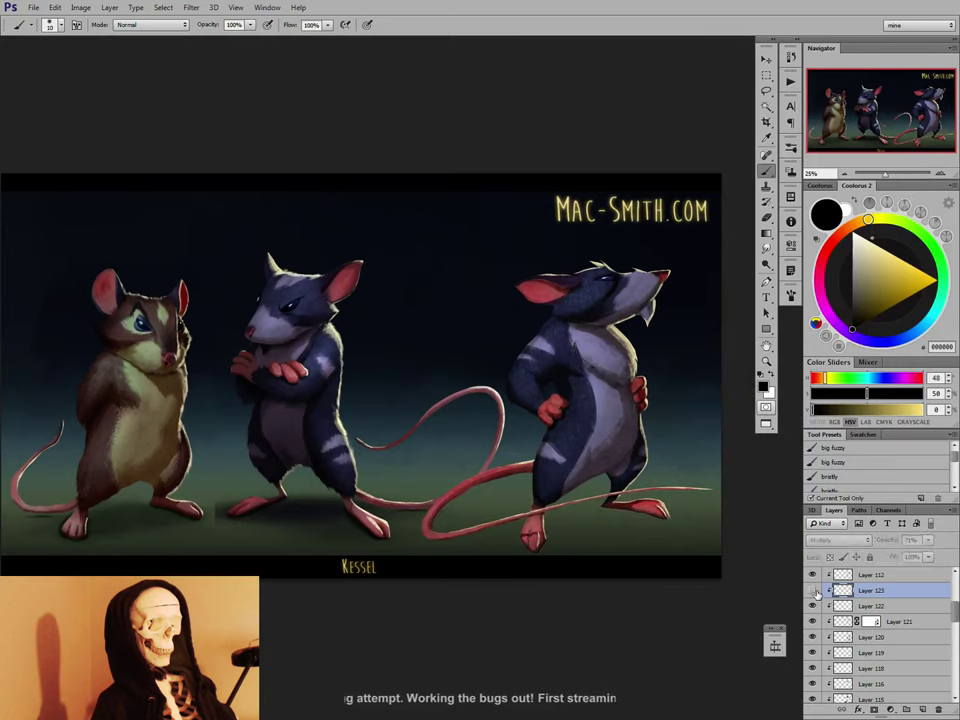
pyautogui.click(813, 590)
pyautogui.moveTo(614, 519); pyautogui.dragTo(555, 534)
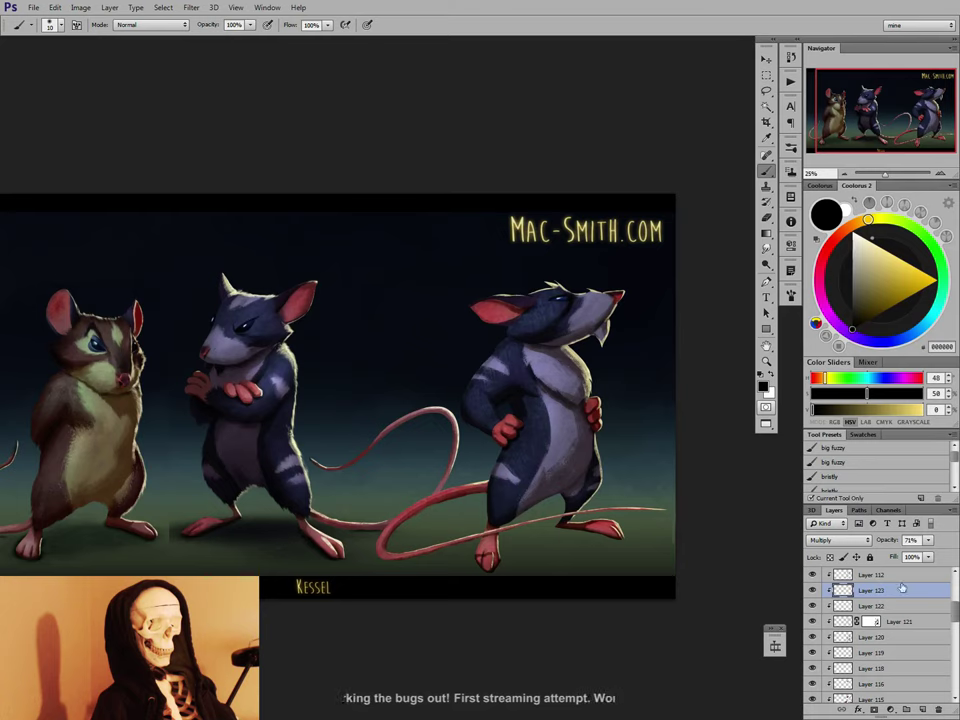
# Group all of the third rat's layers down to Layer 113 and duplicate the group.
pyautogui.moveTo(953, 605); pyautogui.dragTo(953, 630)
pyautogui.click(936, 619)
pyautogui.keyDown('shift'); pyautogui.click(911, 647); pyautogui.keyUp('shift')
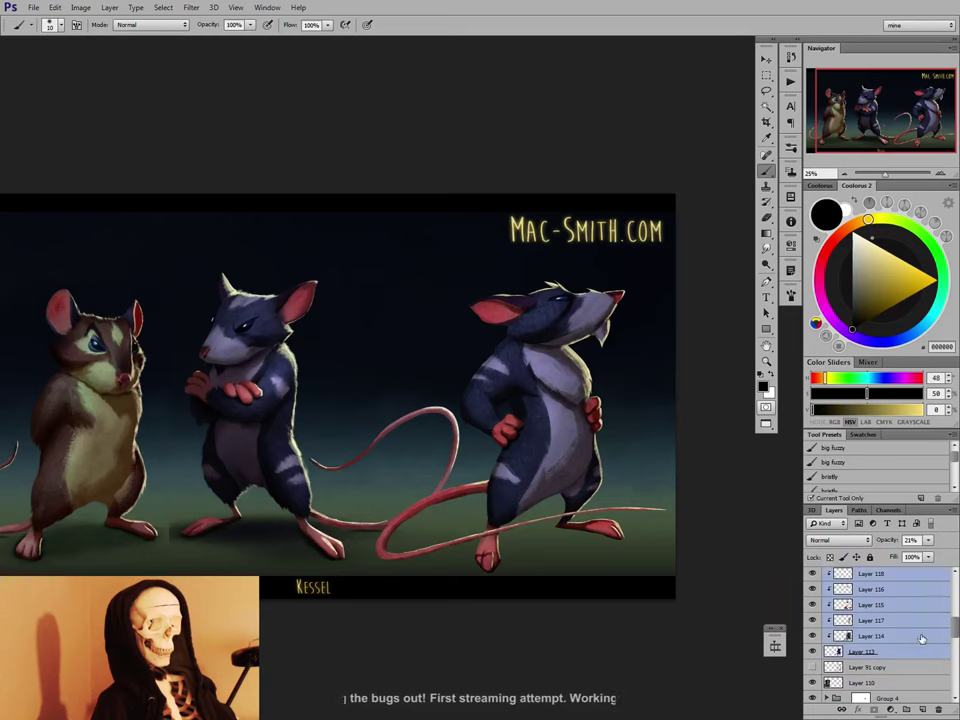
pyautogui.hotkey('ctrl', 'g')
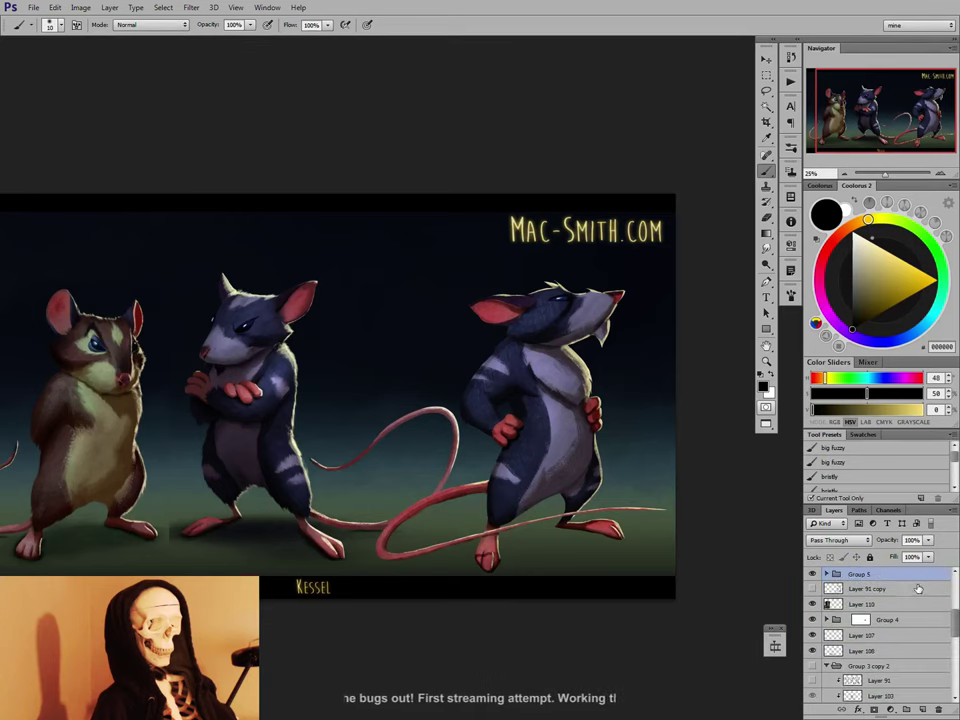
pyautogui.click(812, 574)
pyautogui.click(812, 574)
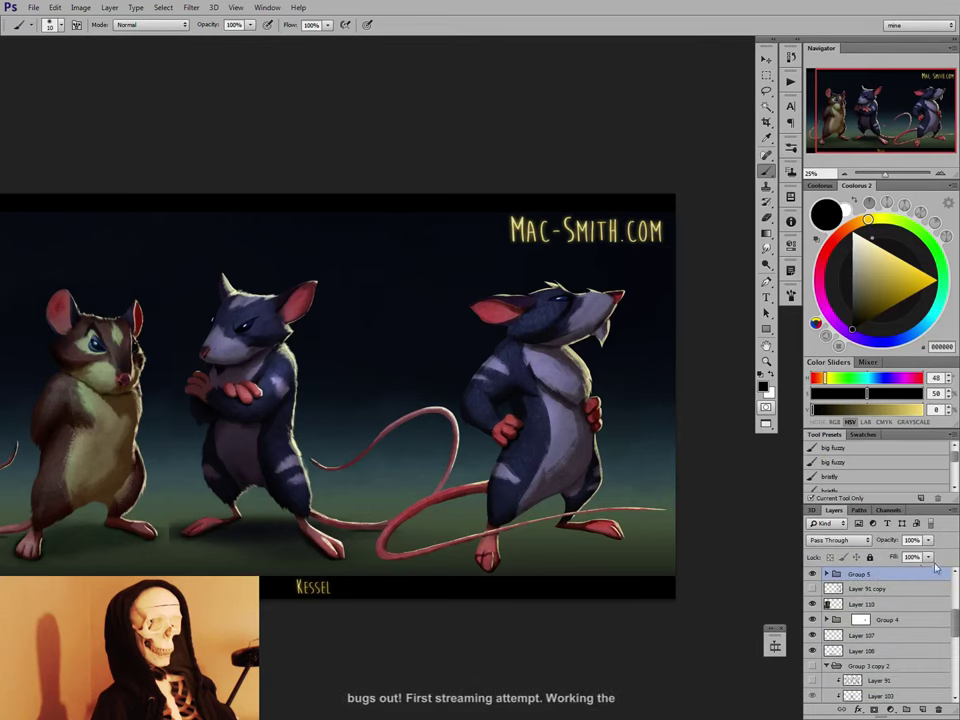
pyautogui.moveTo(927, 579); pyautogui.dragTo(922, 709)
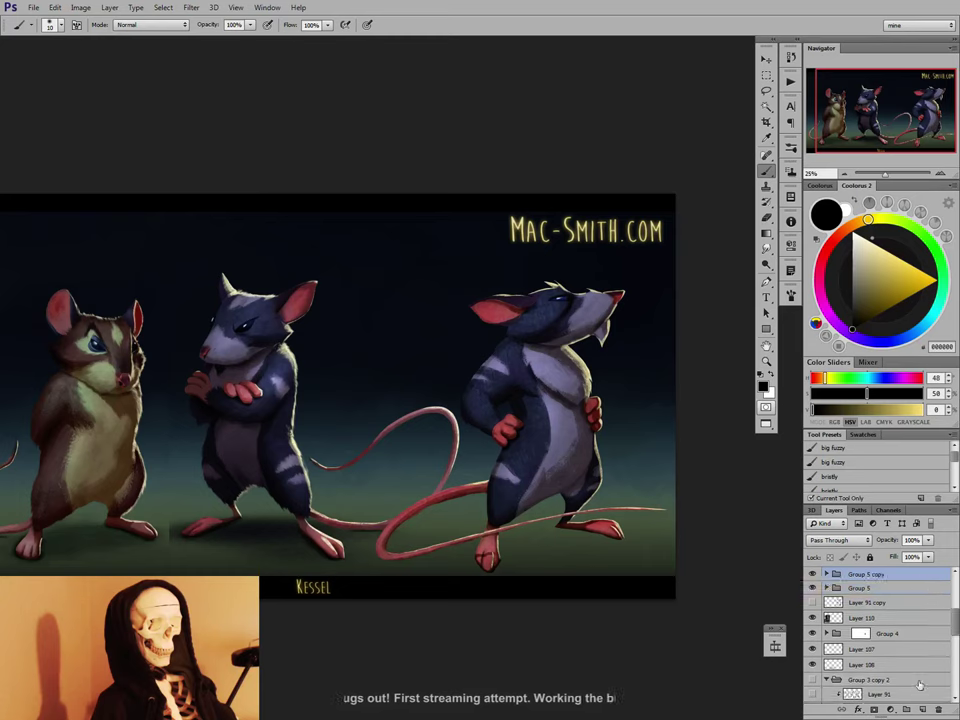
# Merge Group 5 copy into a single layer with the original Group 5 hidden, and choose the textured 25 px brush.
pyautogui.rightClick(889, 578)
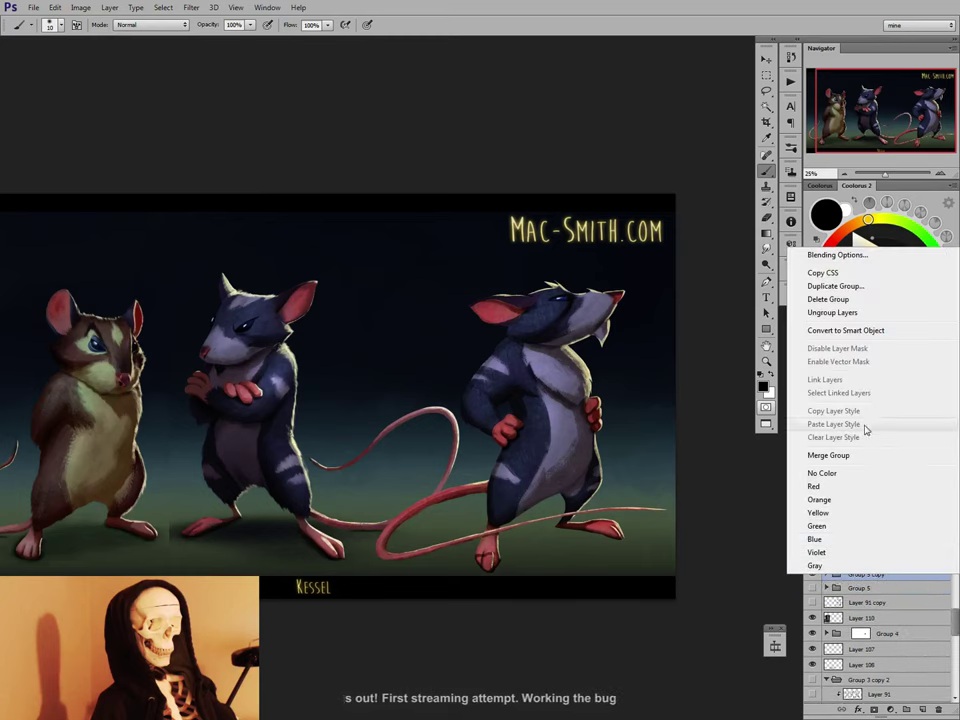
pyautogui.click(853, 455)
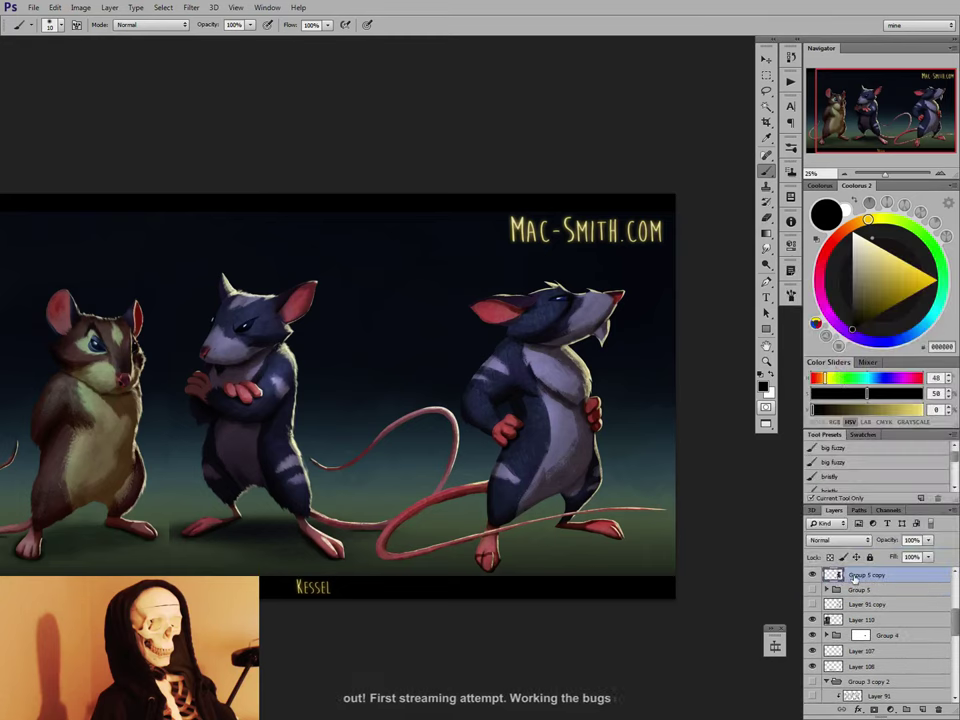
pyautogui.moveTo(566, 445); pyautogui.dragTo(474, 501)
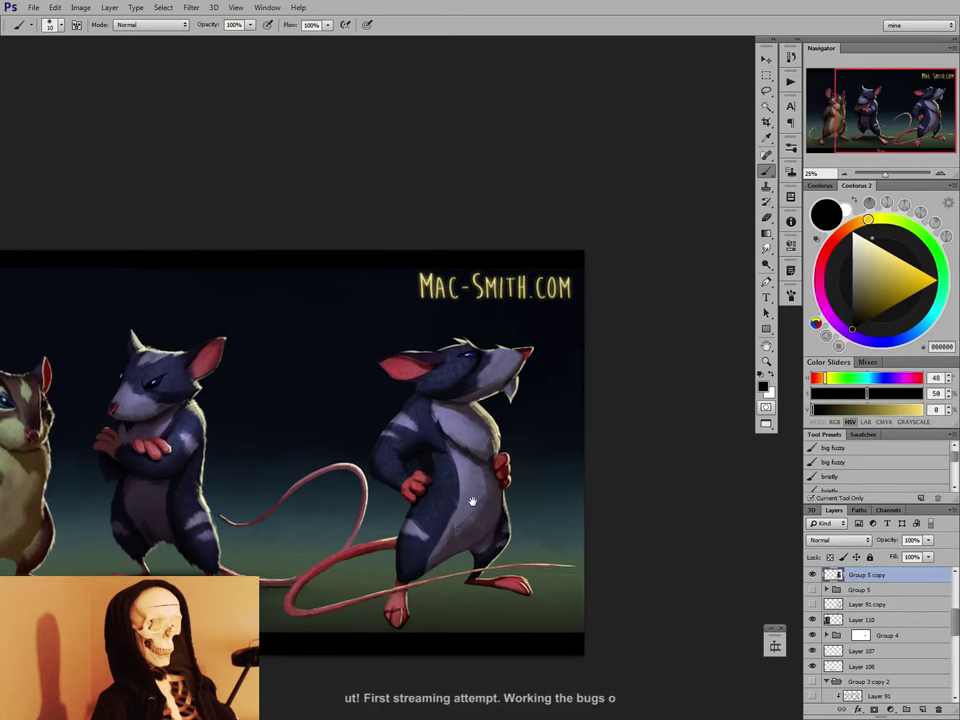
pyautogui.rightClick(508, 405)
pyautogui.click(585, 627)
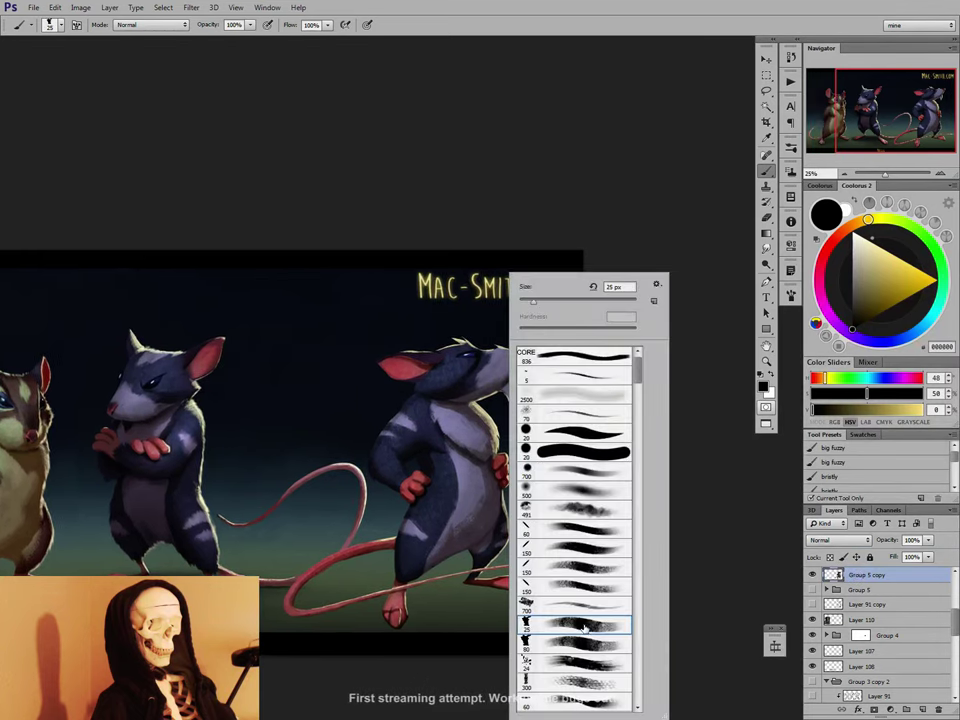
pyautogui.click(508, 655)
# Smudge the rim-lit fur tuft on top of the third rat's head at 57 px and 100% strength.
pyautogui.click(939, 174)
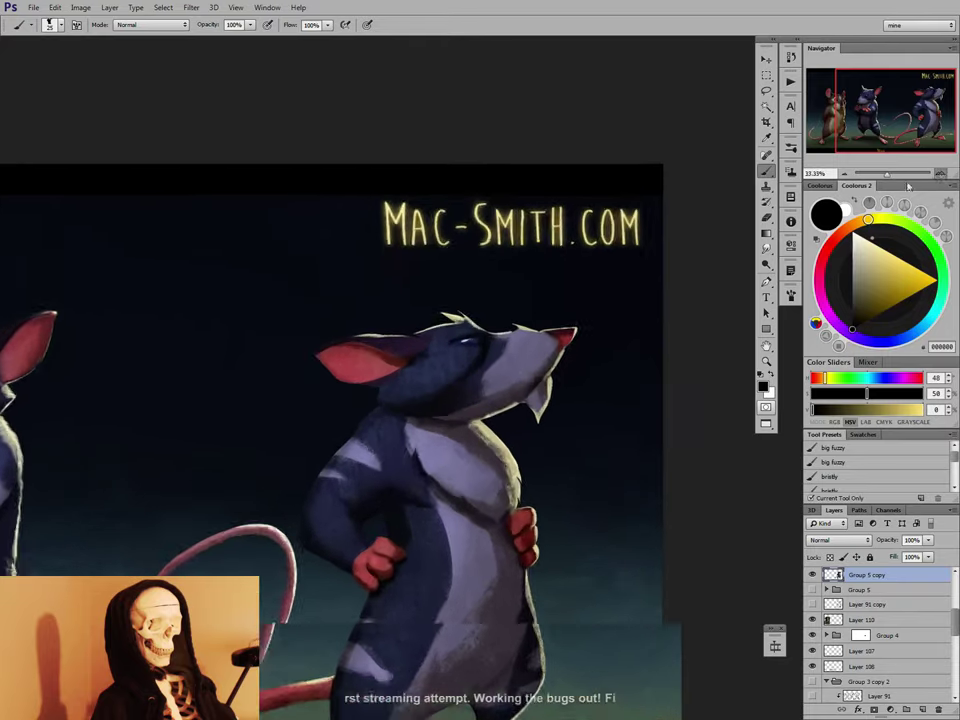
pyautogui.moveTo(476, 424); pyautogui.dragTo(464, 458)
pyautogui.press('r')
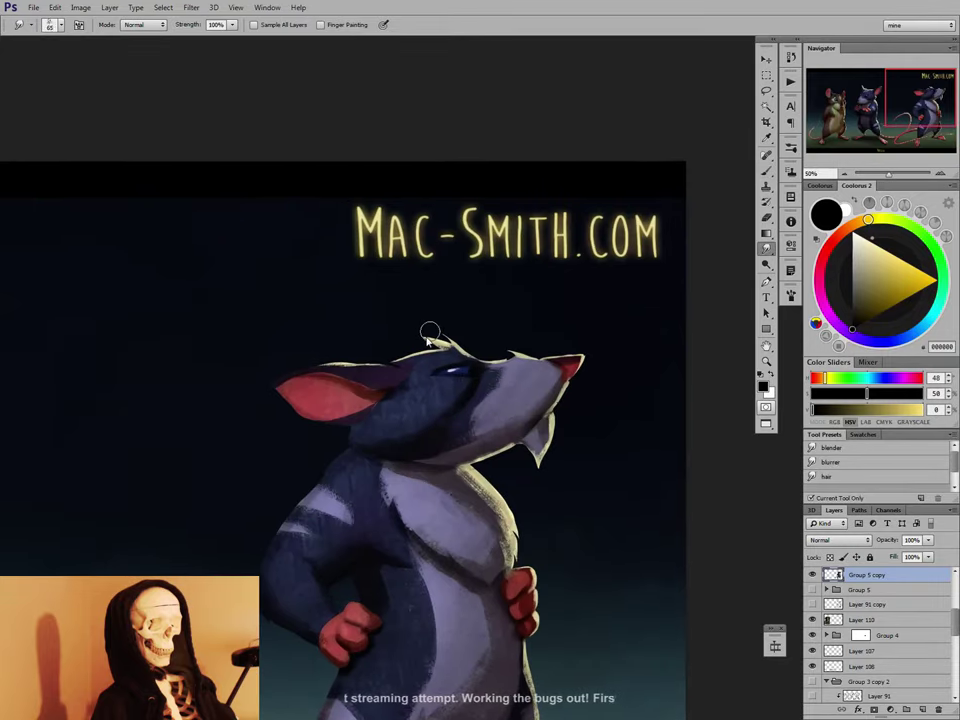
pyautogui.press('.')
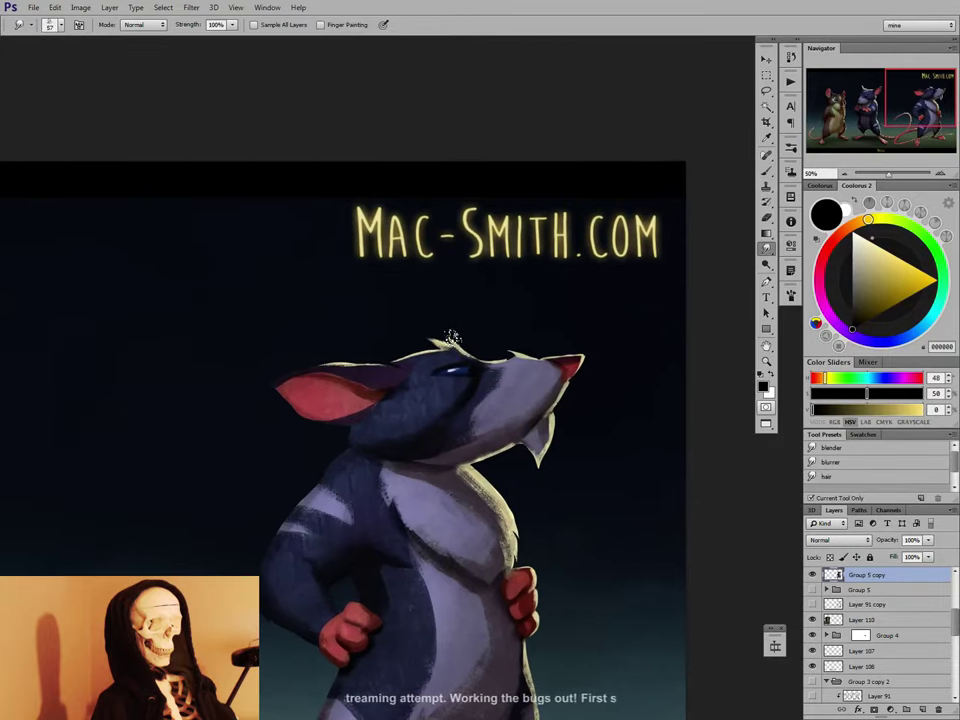
# Paint the base of the third rat's ear with sampled dark purple and near-black using the textured brush, and smudge the transition.
pyautogui.press('b')
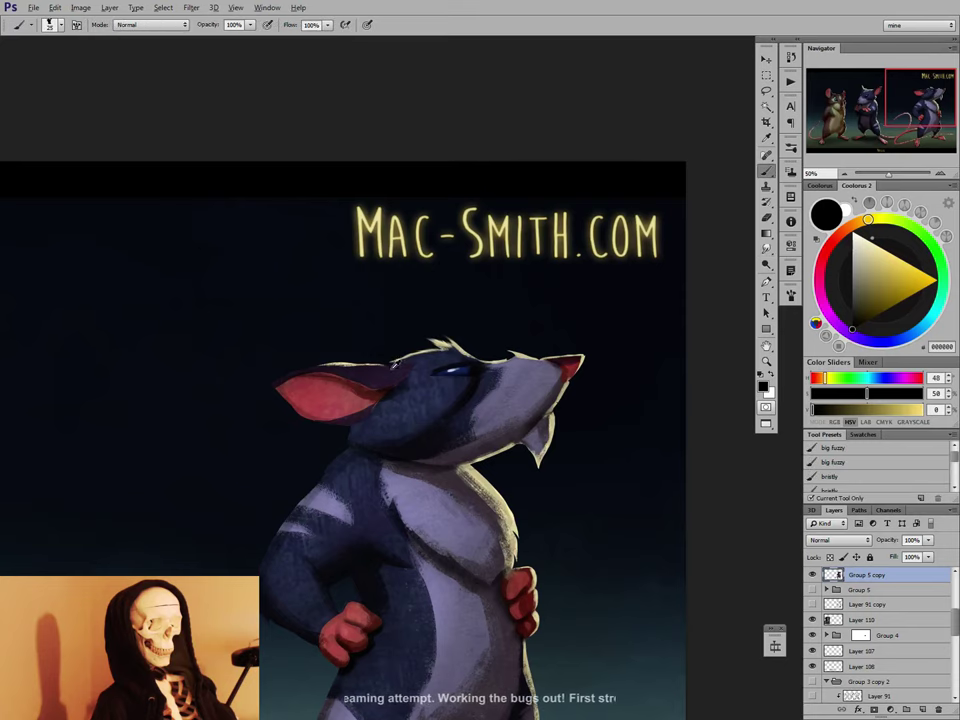
pyautogui.keyDown('alt'); pyautogui.click(399, 367); pyautogui.keyUp('alt')
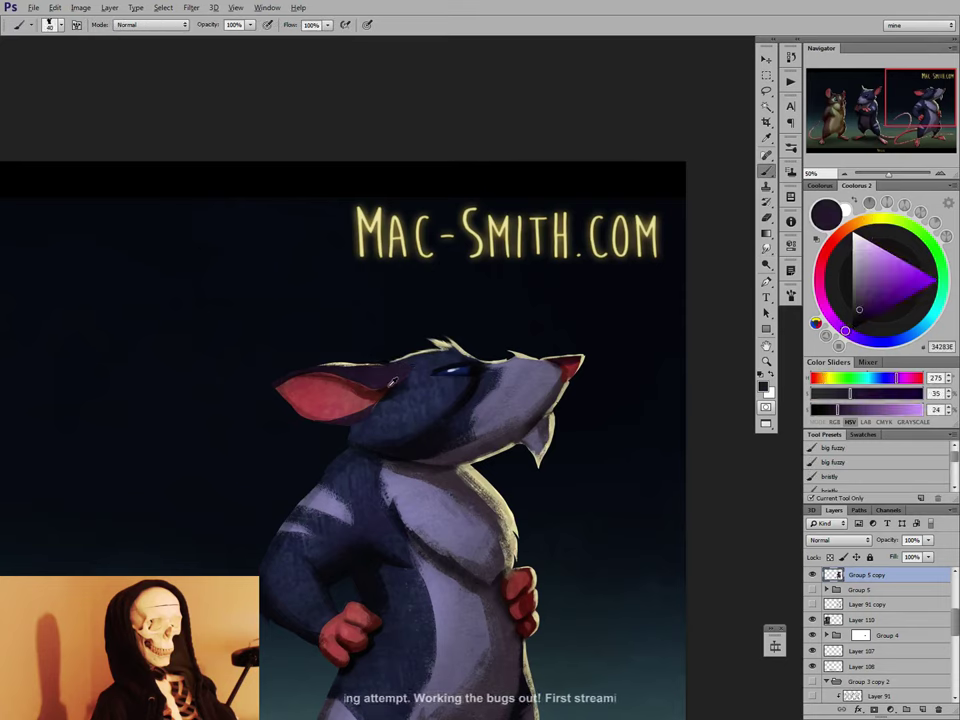
pyautogui.keyDown('alt'); pyautogui.click(392, 392); pyautogui.keyUp('alt')
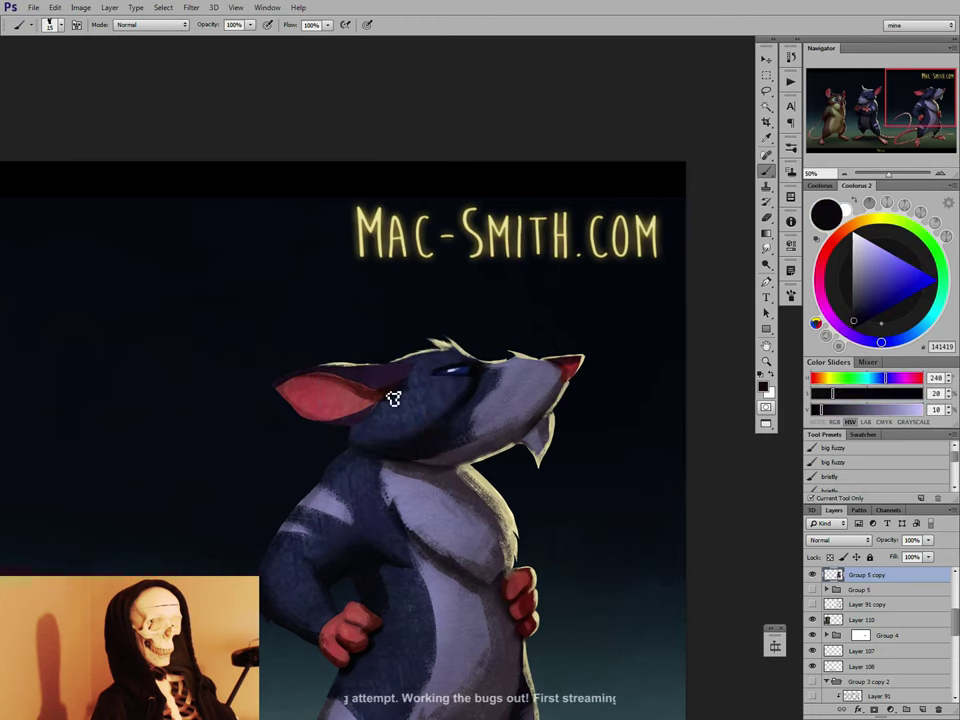
pyautogui.press('r')
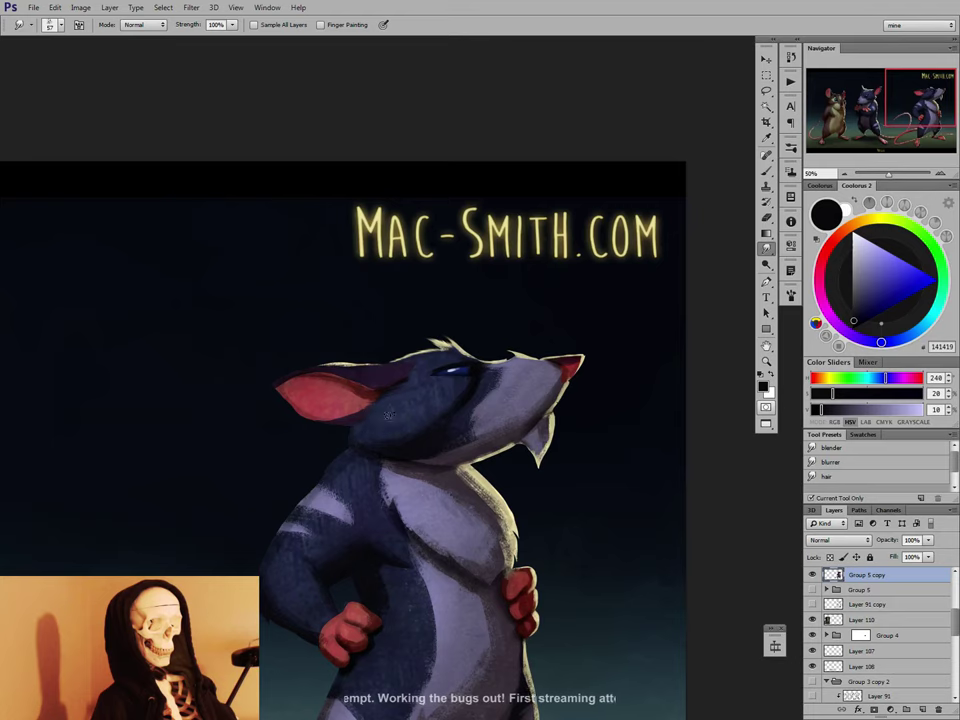
# Touch up the cheek fur below the ear with sampled dark blues using the textured brush, and smudge its edge at 57 px.
pyautogui.press('b')
pyautogui.keyDown('alt'); pyautogui.click(393, 434); pyautogui.keyUp('alt')
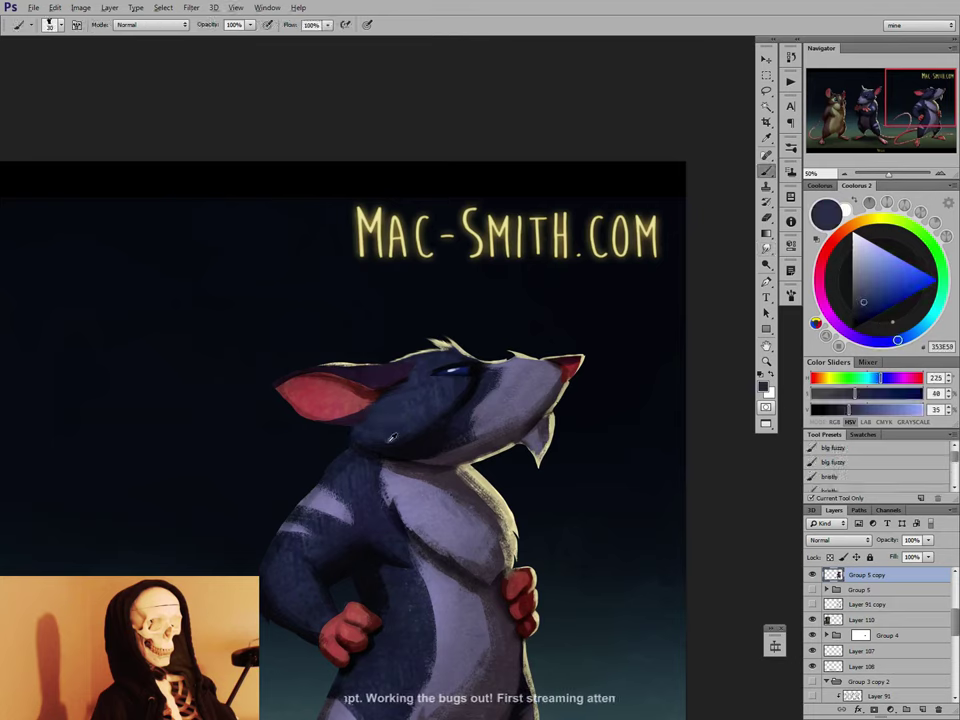
pyautogui.keyDown('alt'); pyautogui.click(356, 428); pyautogui.keyUp('alt')
pyautogui.press('r')
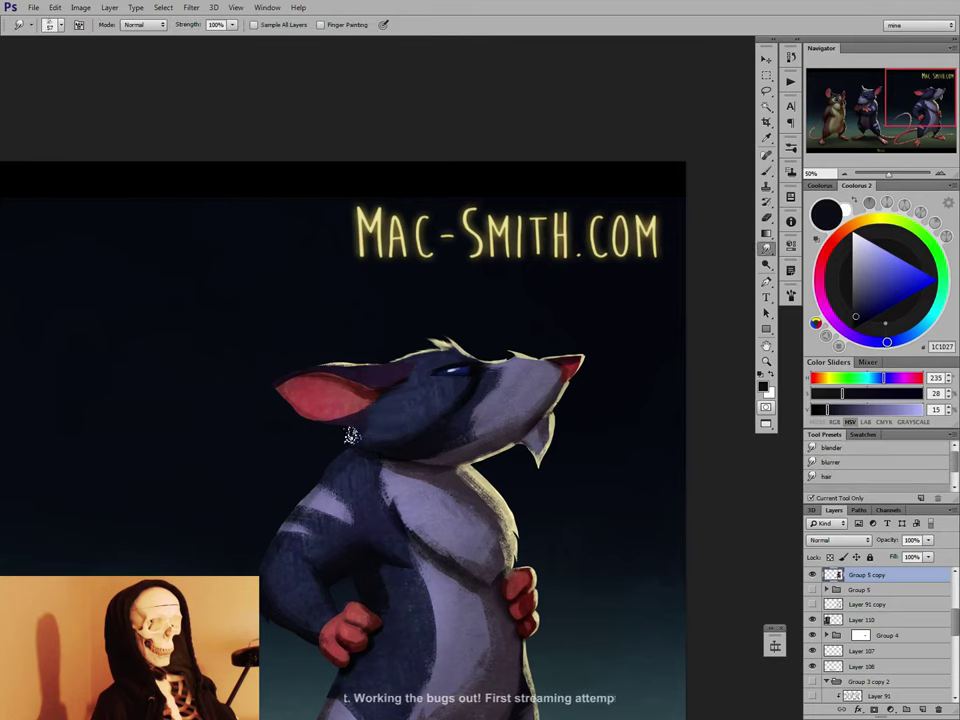
pyautogui.press('b')
# Smudge the fur on the muzzle and pull out the tip of the chin tuft at 57 px.
pyautogui.press('r')
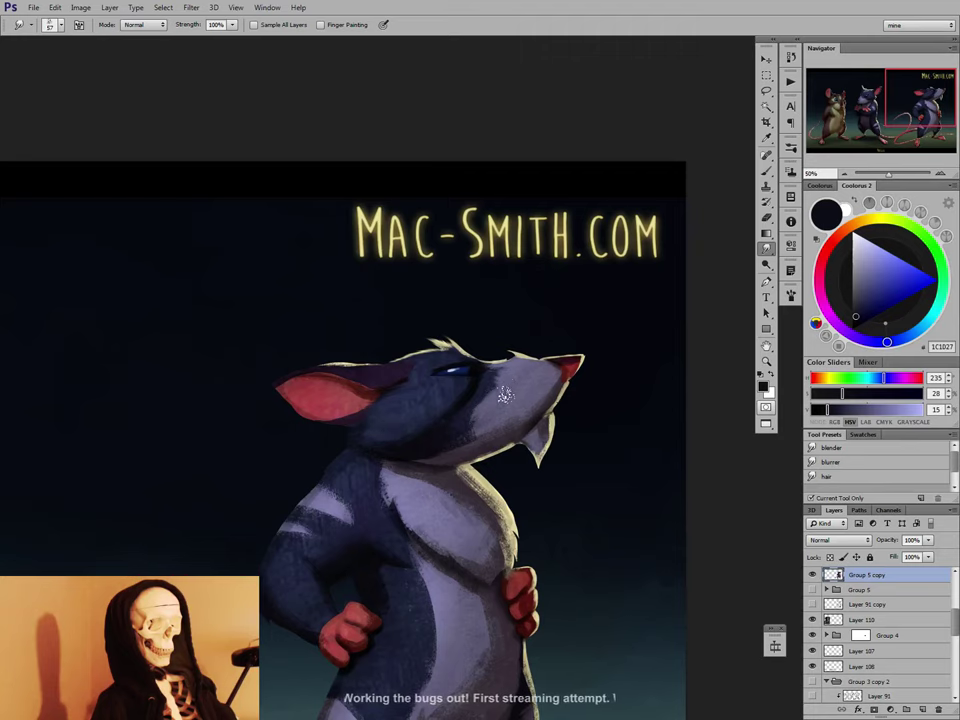
pyautogui.press('b')
pyautogui.press('r')
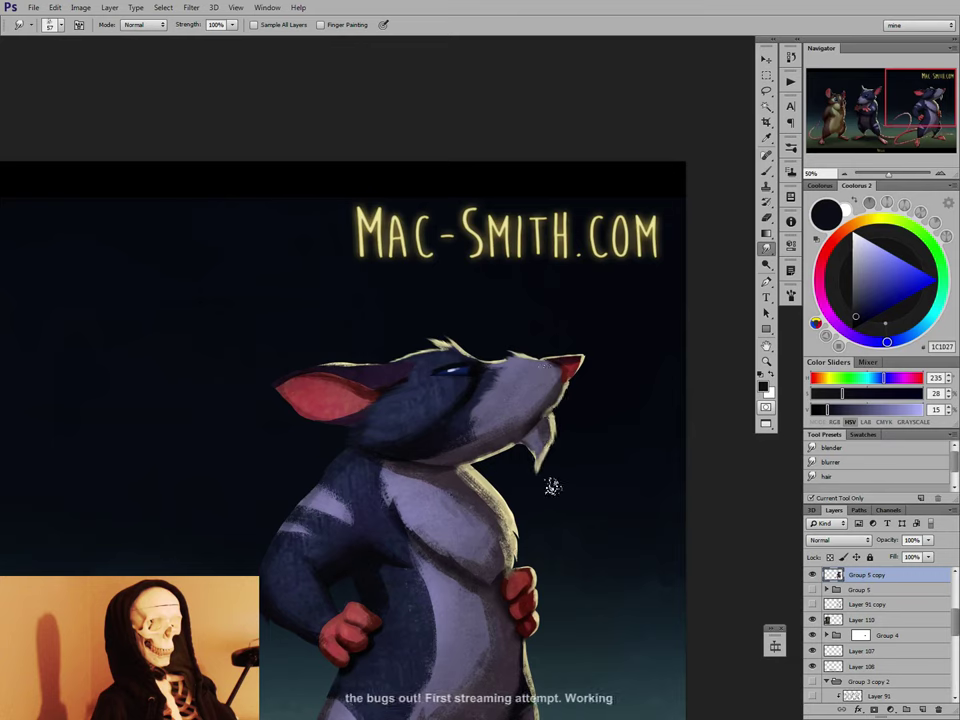
# Refine the mouth, jaw and muzzle shading with sampled dark greys and purples using the textured brush at 25 to 40 px, and smudge it.
pyautogui.press('b')
pyautogui.keyDown('alt'); pyautogui.click(531, 422); pyautogui.keyUp('alt')
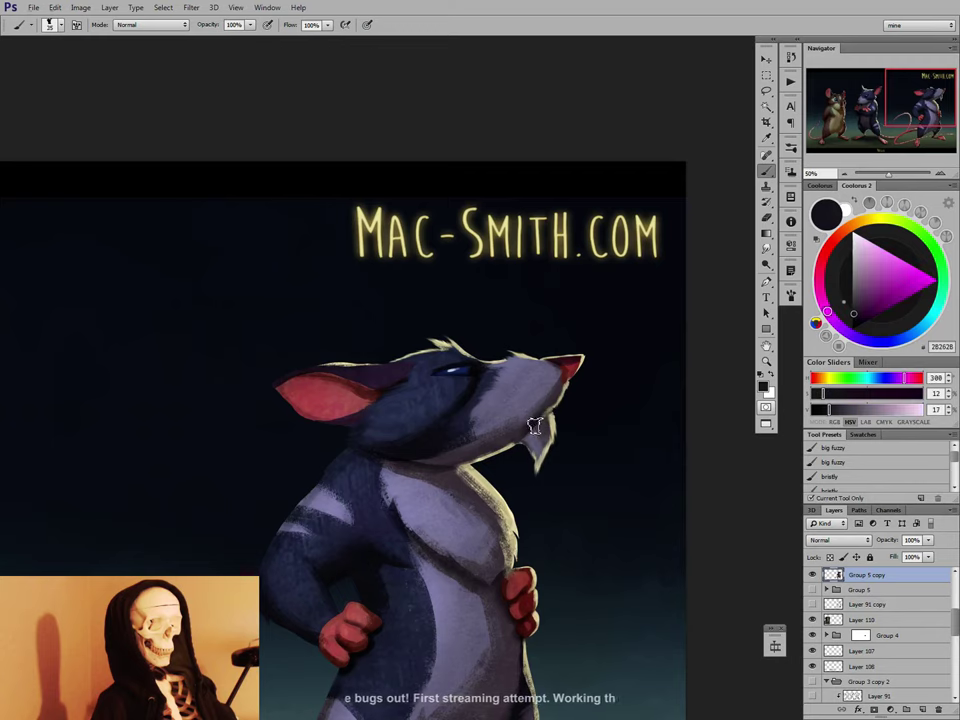
pyautogui.keyDown('alt'); pyautogui.click(477, 440); pyautogui.keyUp('alt')
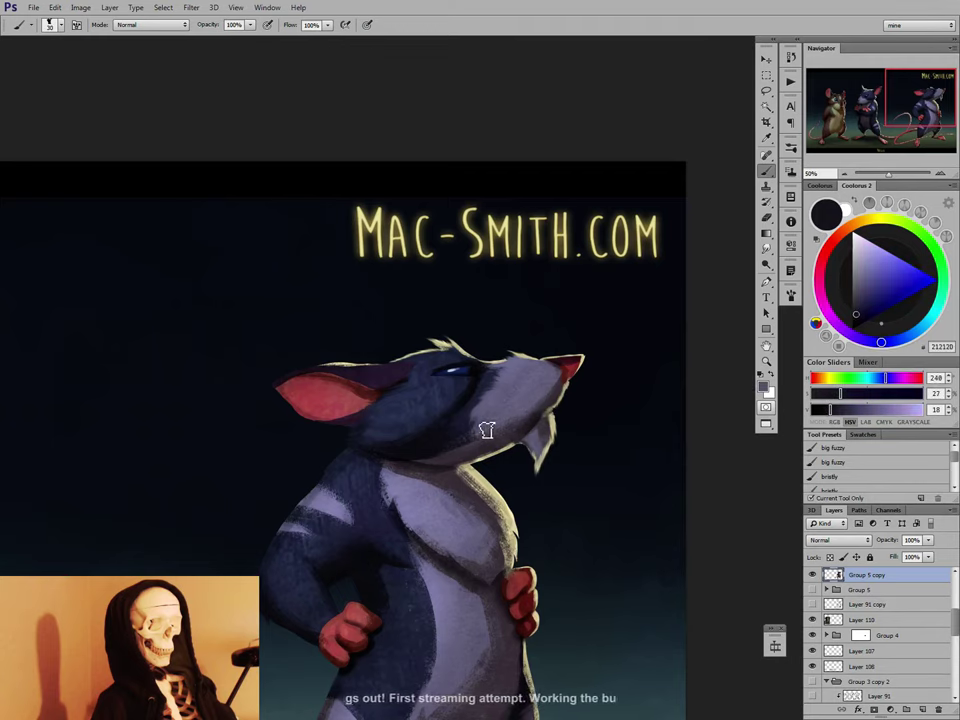
pyautogui.keyDown('alt'); pyautogui.click(465, 439); pyautogui.keyUp('alt')
pyautogui.press(']')
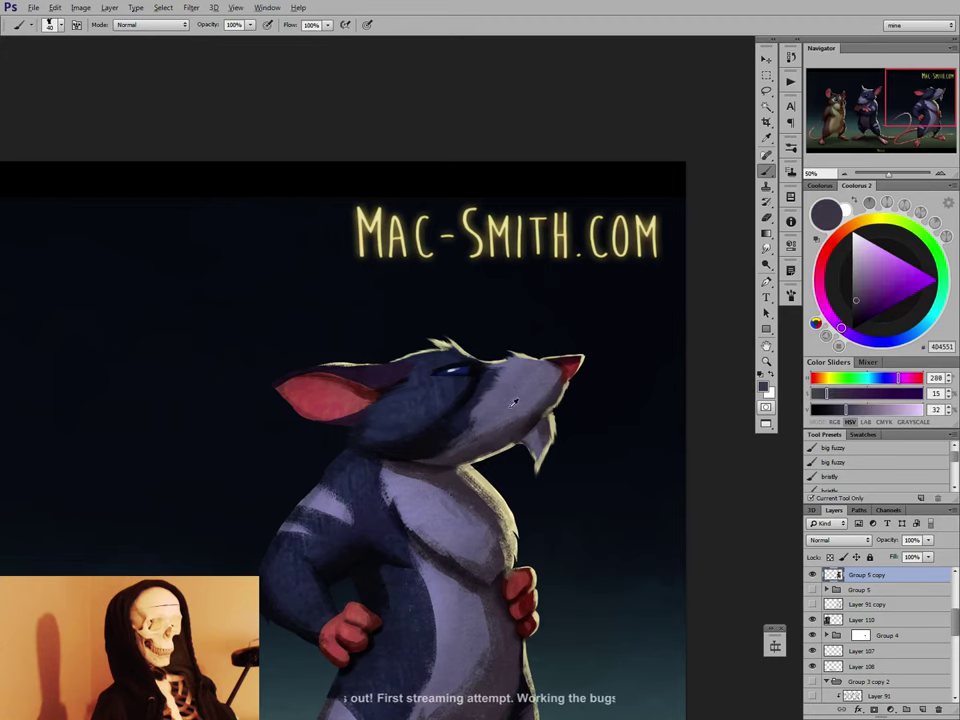
pyautogui.keyDown('alt'); pyautogui.click(500, 420); pyautogui.keyUp('alt')
pyautogui.keyDown('alt'); pyautogui.click(473, 455); pyautogui.keyUp('alt')
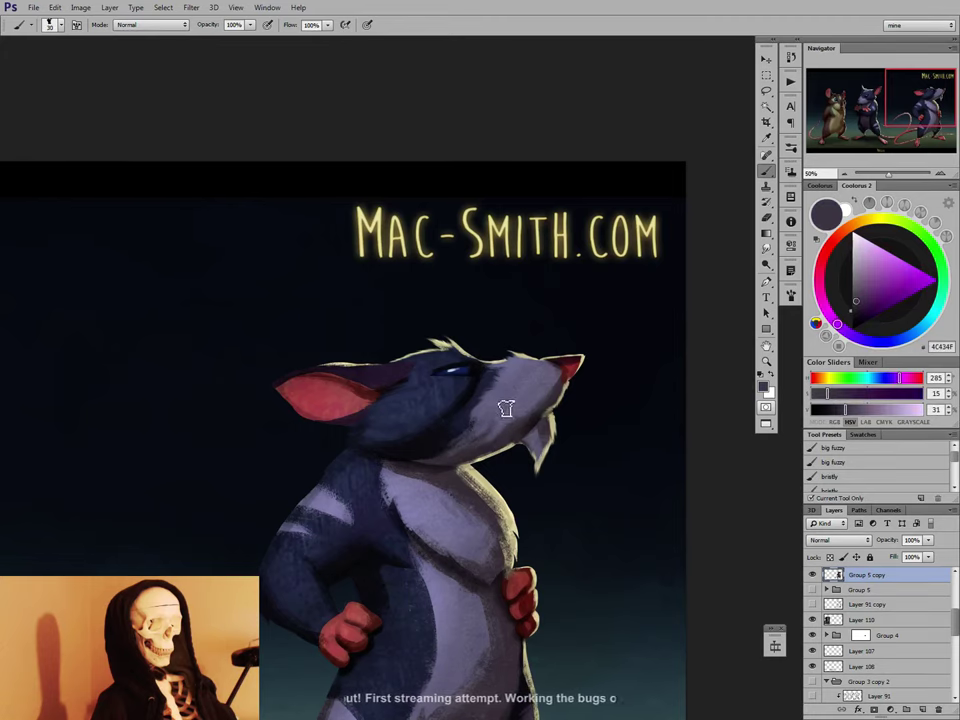
pyautogui.press('r')
pyautogui.press('b')
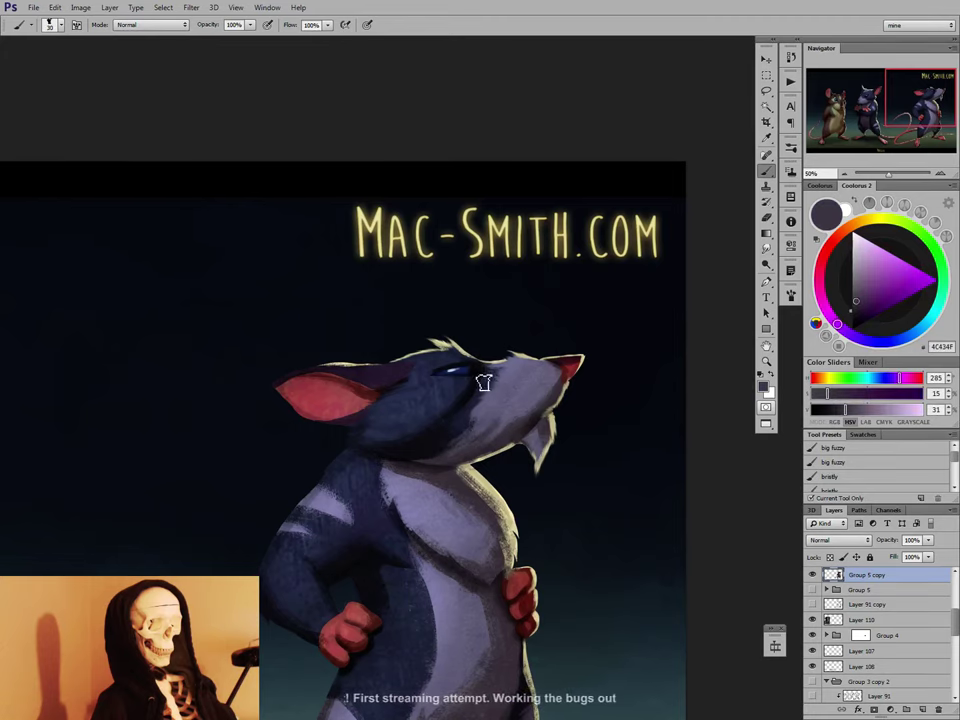
# Repaint the third rat's eye and surrounding dark fur with sampled near-black and dark blue tones using the textured brush at 10 px.
pyautogui.keyDown('alt'); pyautogui.click(456, 383); pyautogui.keyUp('alt')
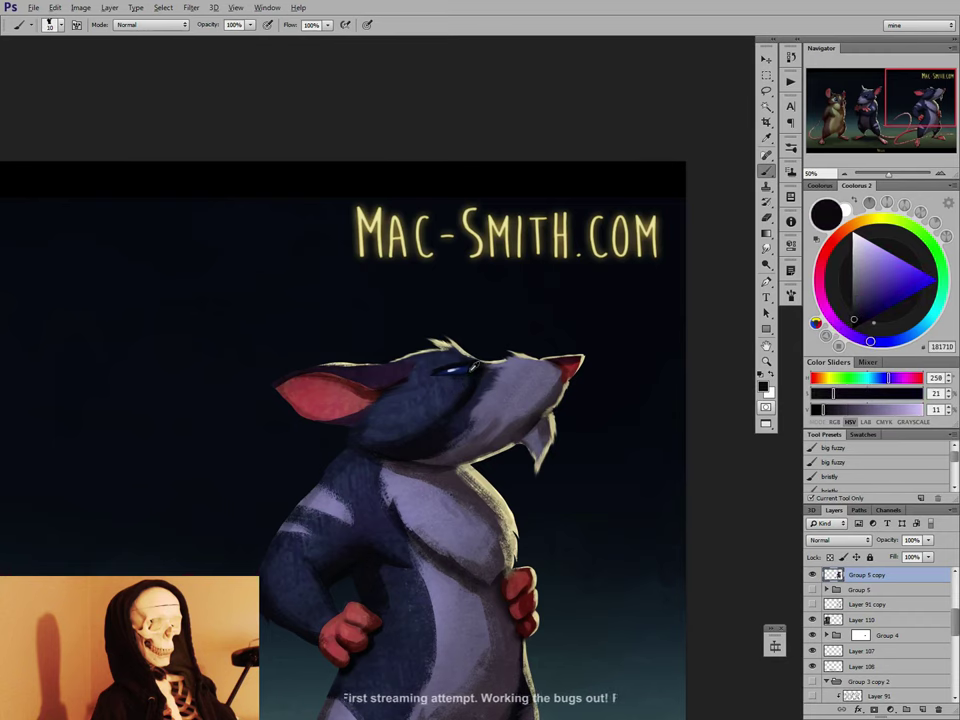
pyautogui.keyDown('alt'); pyautogui.click(477, 381); pyautogui.keyUp('alt')
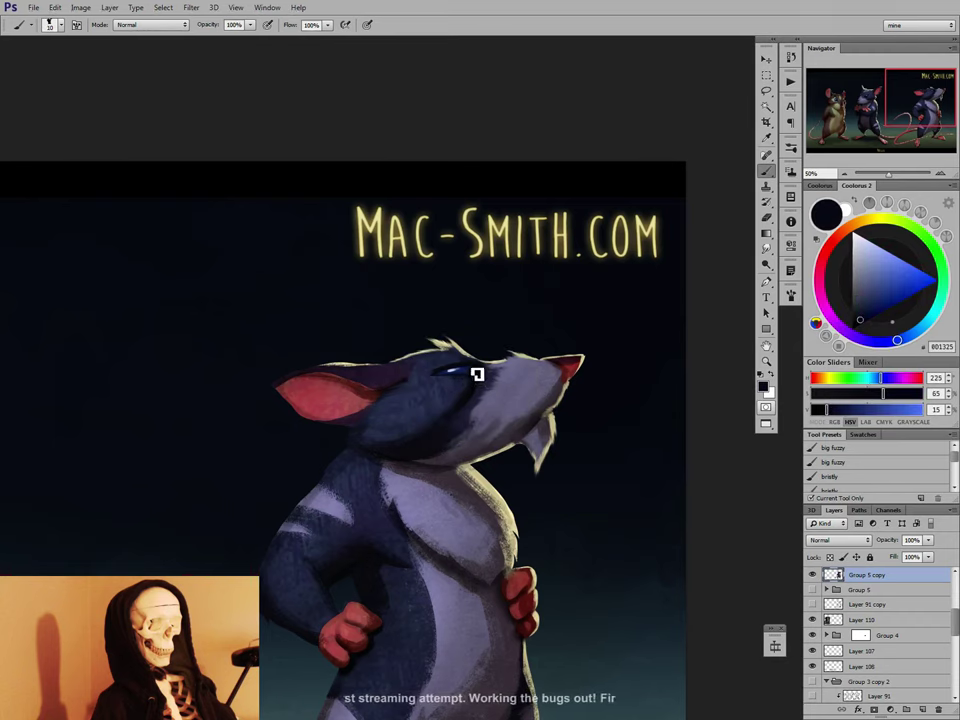
pyautogui.keyDown('alt'); pyautogui.click(445, 379); pyautogui.keyUp('alt')
pyautogui.keyDown('alt'); pyautogui.click(454, 377); pyautogui.keyUp('alt')
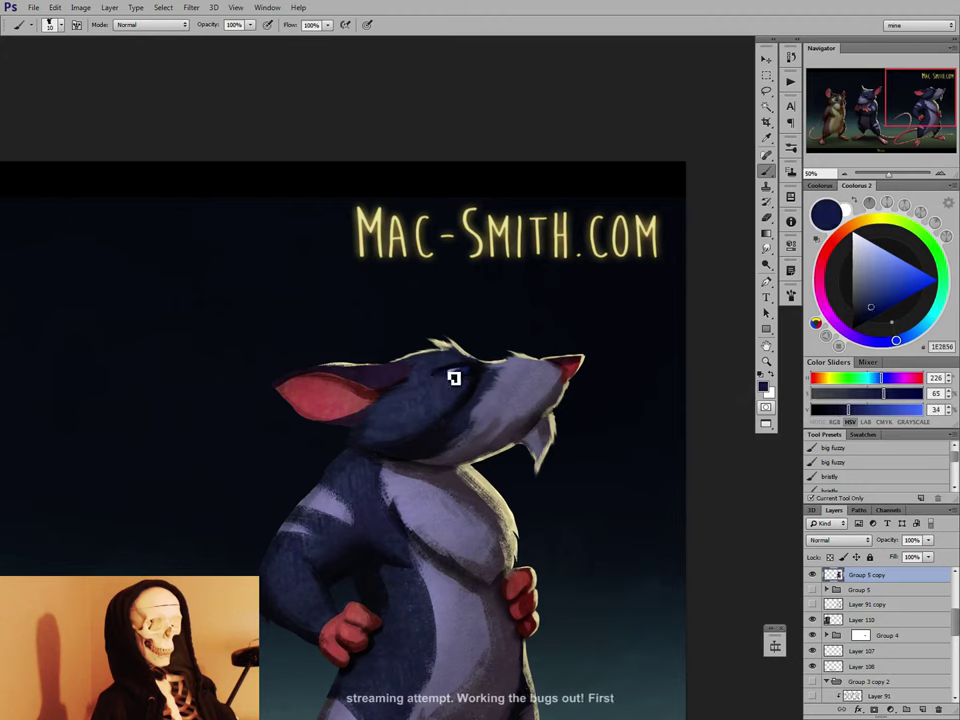
# Refine the eye and brow of the rat under the Mac-Smith.com title using dark blue tones sampled around the eye.
pyautogui.keyDown('alt'); pyautogui.click(467, 368); pyautogui.keyUp('alt')
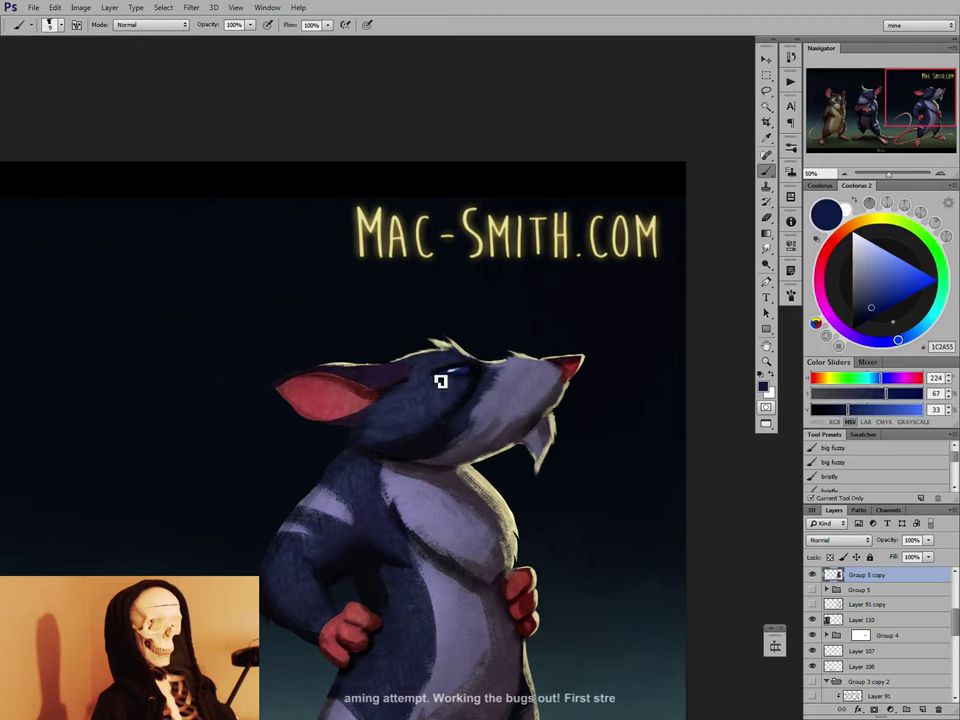
pyautogui.keyDown('alt'); pyautogui.click(470, 366); pyautogui.keyUp('alt')
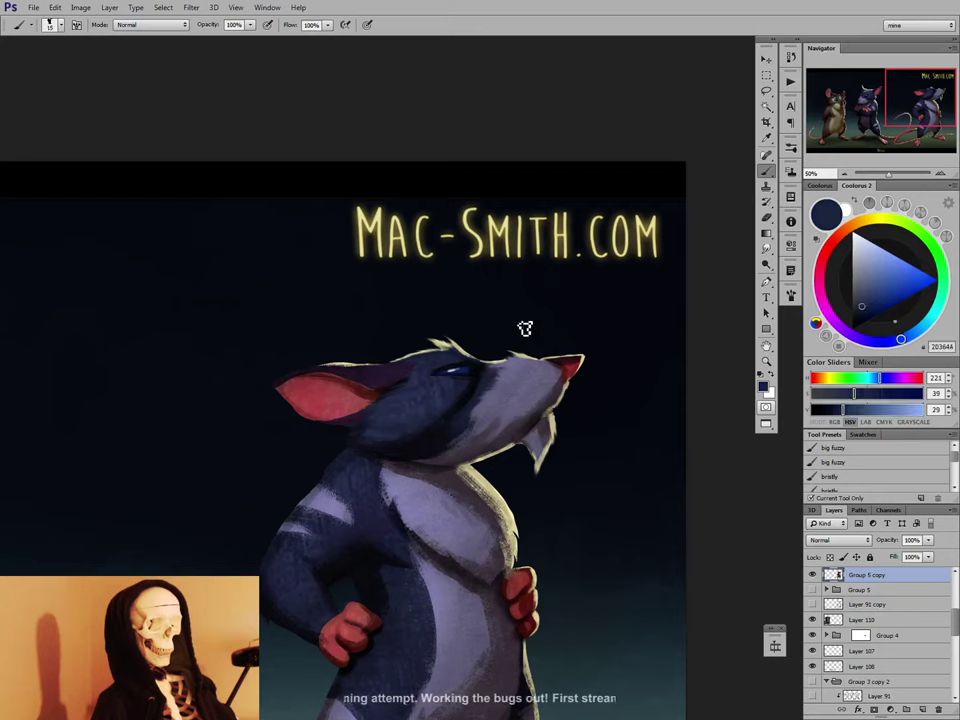
pyautogui.keyDown('alt'); pyautogui.click(479, 368); pyautogui.keyUp('alt')
pyautogui.press(']')
pyautogui.press(']')
pyautogui.keyDown('alt'); pyautogui.click(475, 358); pyautogui.keyUp('alt')
pyautogui.press('[')
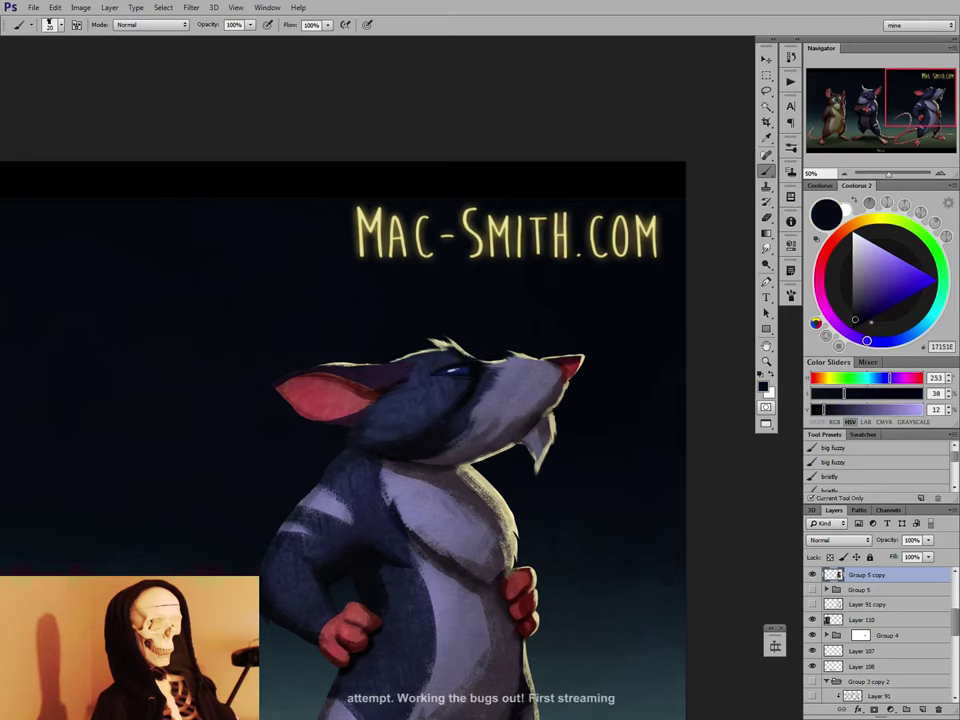
# Repaint the rat's cheek and jaw with sampled blue-grey and purple-grey, and smudge the fur along the lower muzzle.
pyautogui.keyDown('alt'); pyautogui.click(424, 381); pyautogui.keyUp('alt')
pyautogui.press(']')
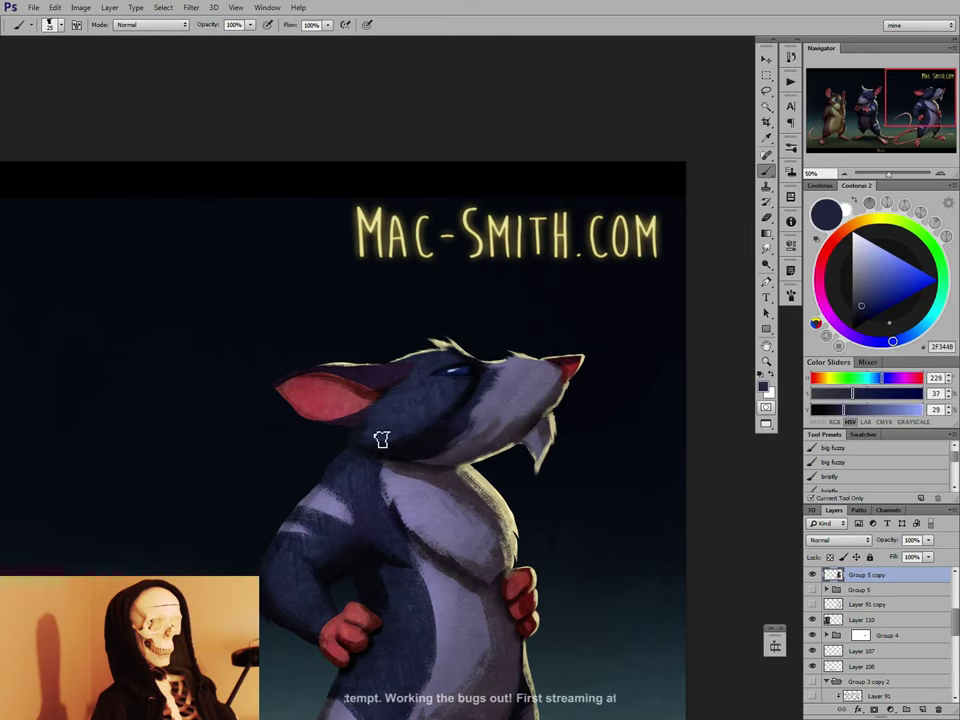
pyautogui.moveTo(383, 335); pyautogui.dragTo(390, 306)
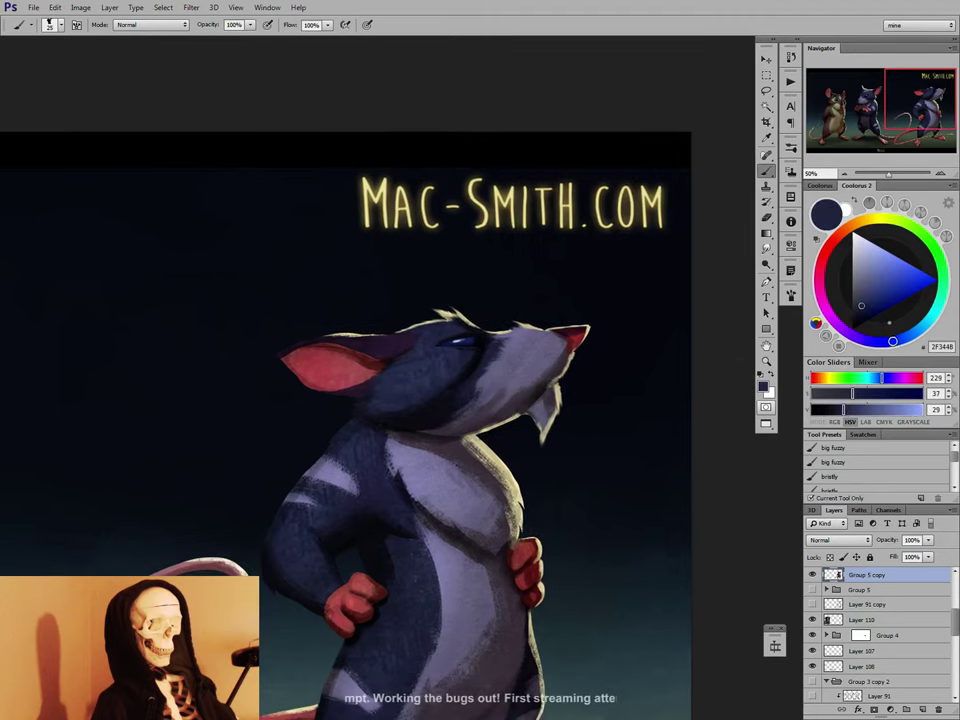
pyautogui.keyDown('alt'); pyautogui.click(536, 381); pyautogui.keyUp('alt')
pyautogui.press('r')
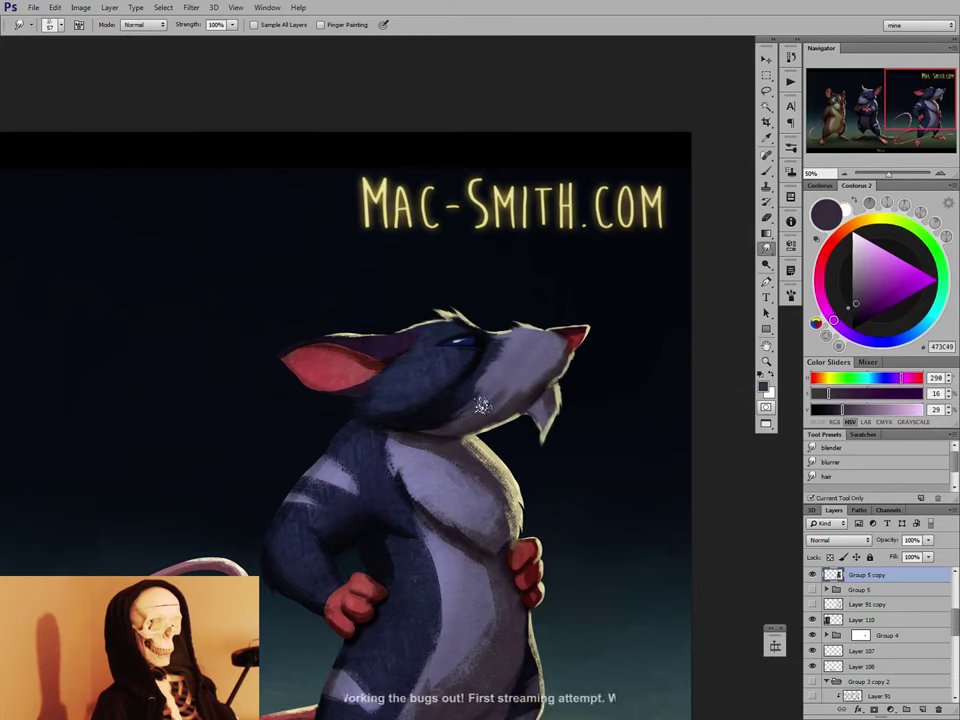
pyautogui.press('b')
# Paint a fuzzy tan rim light along the chest's outer edge and blend it with the Smudge tool and Mixer Brush.
pyautogui.moveTo(508, 433); pyautogui.dragTo(519, 371)
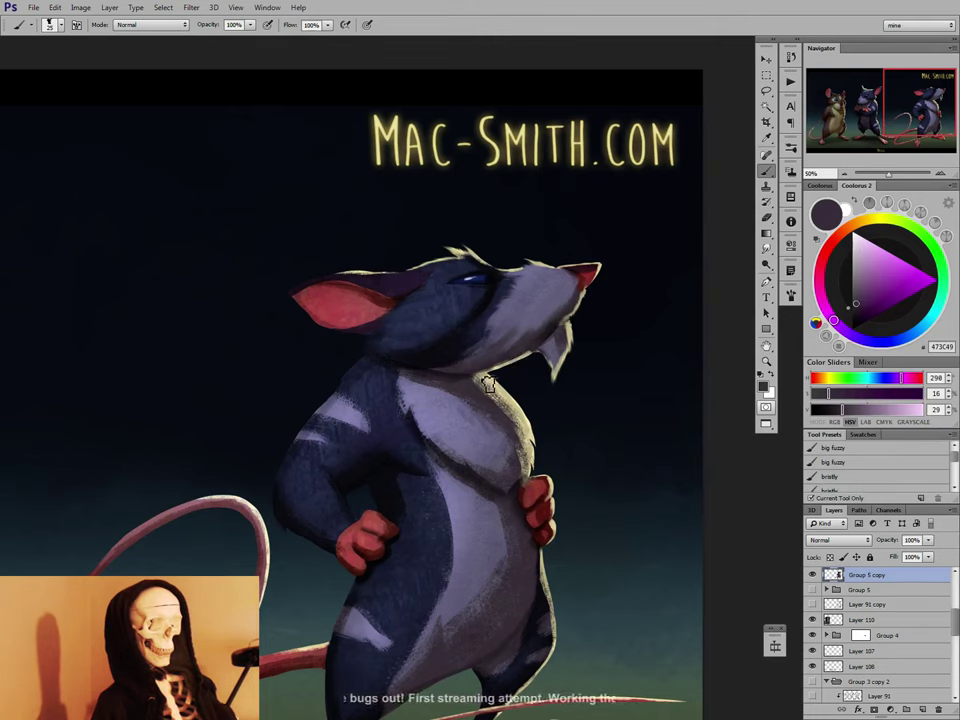
pyautogui.keyDown('alt'); pyautogui.click(529, 384); pyautogui.keyUp('alt')
pyautogui.press('r')
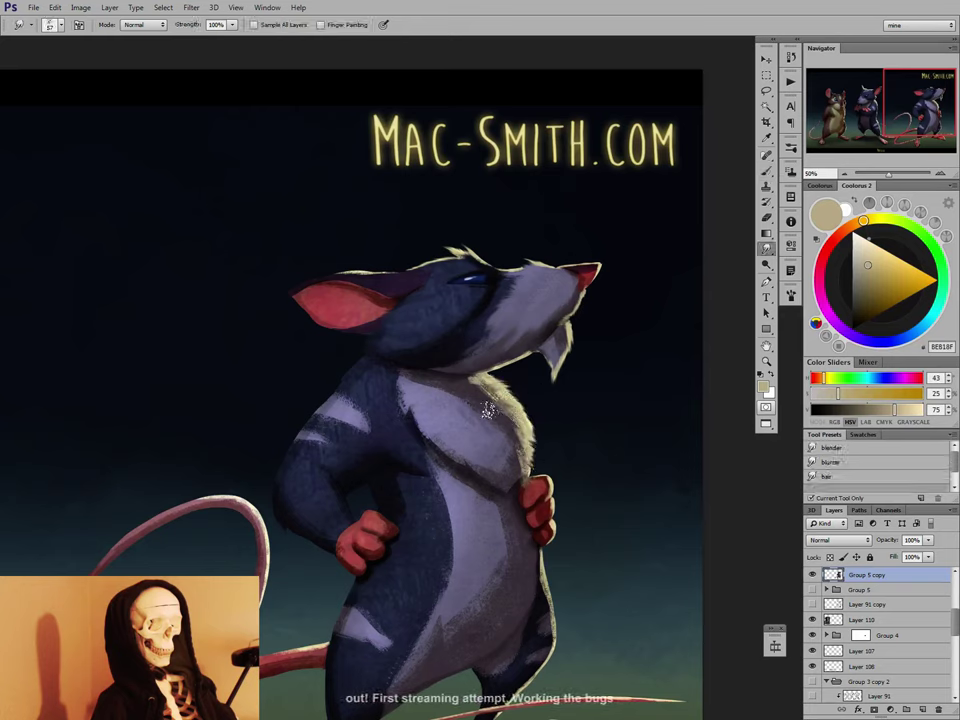
pyautogui.press('b')
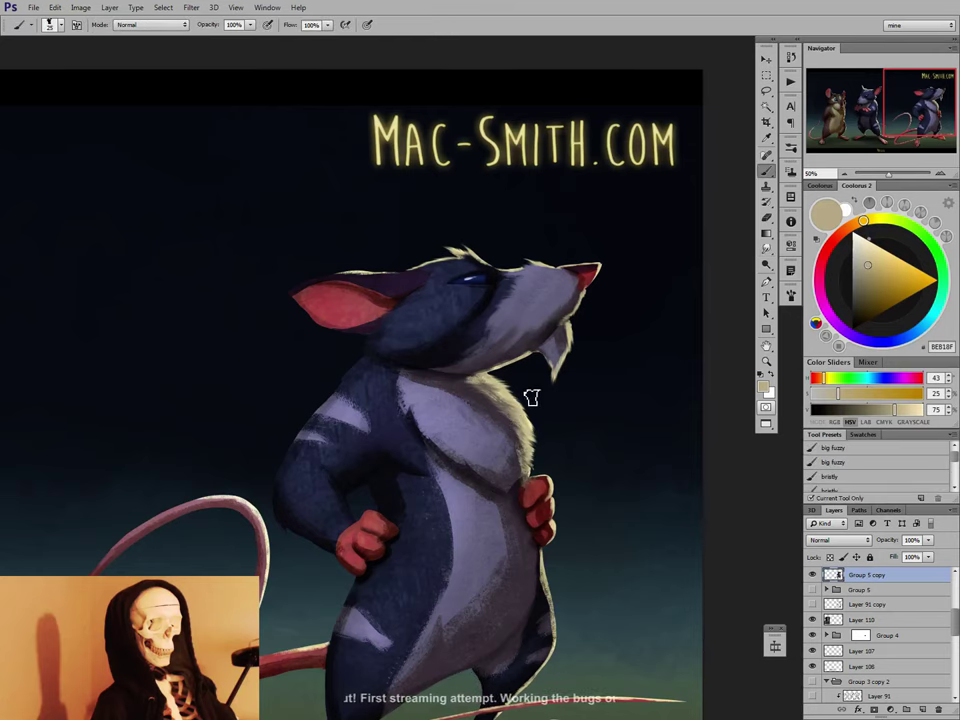
pyautogui.hotkey('shift', 'b')
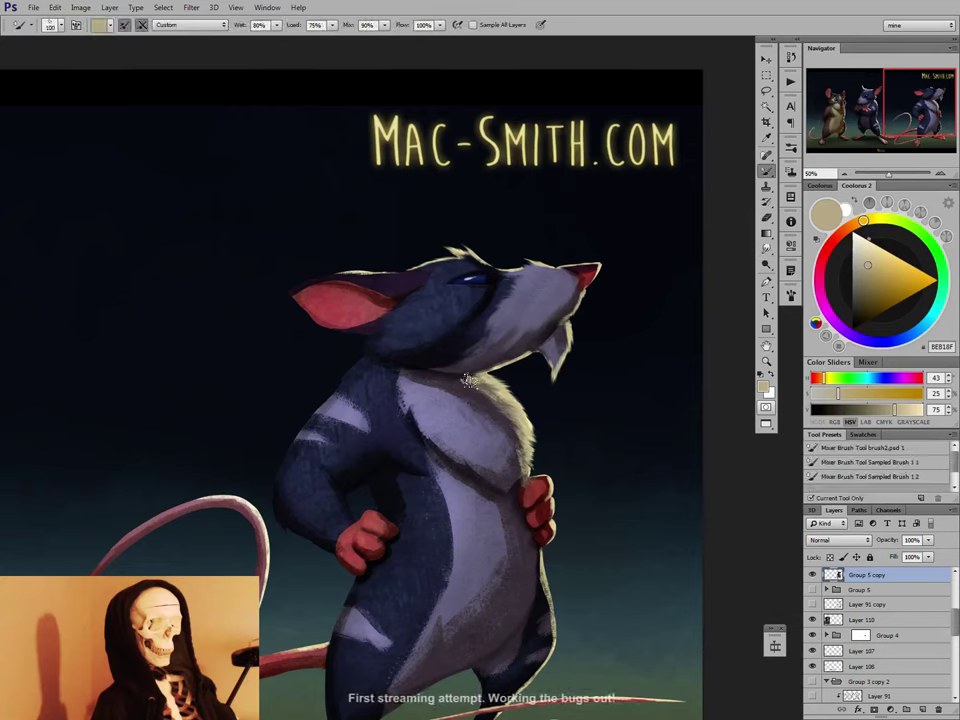
pyautogui.press(']')
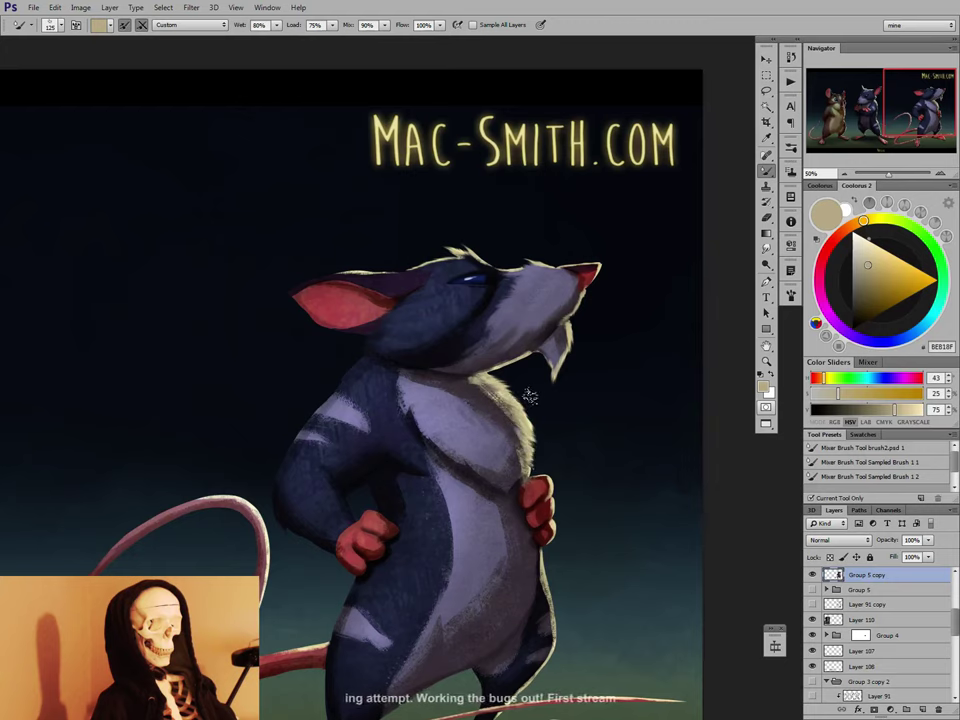
# Shade the chest fur under the chin with a sampled dark purple-grey and smudge it into the rim light.
pyautogui.press('b')
pyautogui.keyDown('alt'); pyautogui.click(458, 364); pyautogui.keyUp('alt')
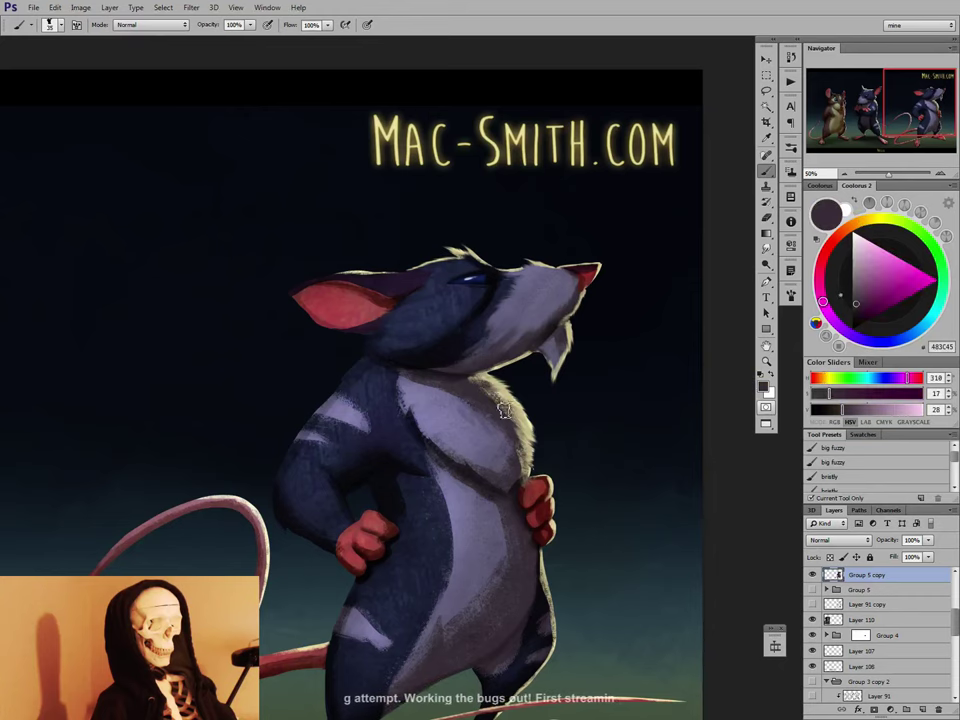
pyautogui.press('r')
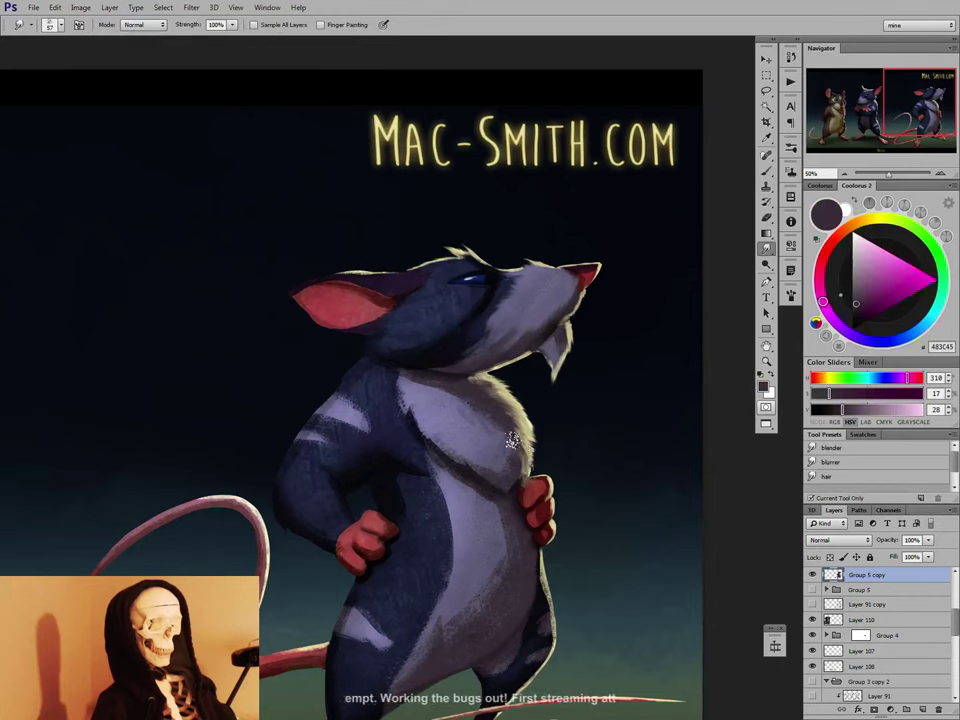
# Paint the light chest patch with sampled grey-purples and smudge its lower edge into fur tufts.
pyautogui.press('b')
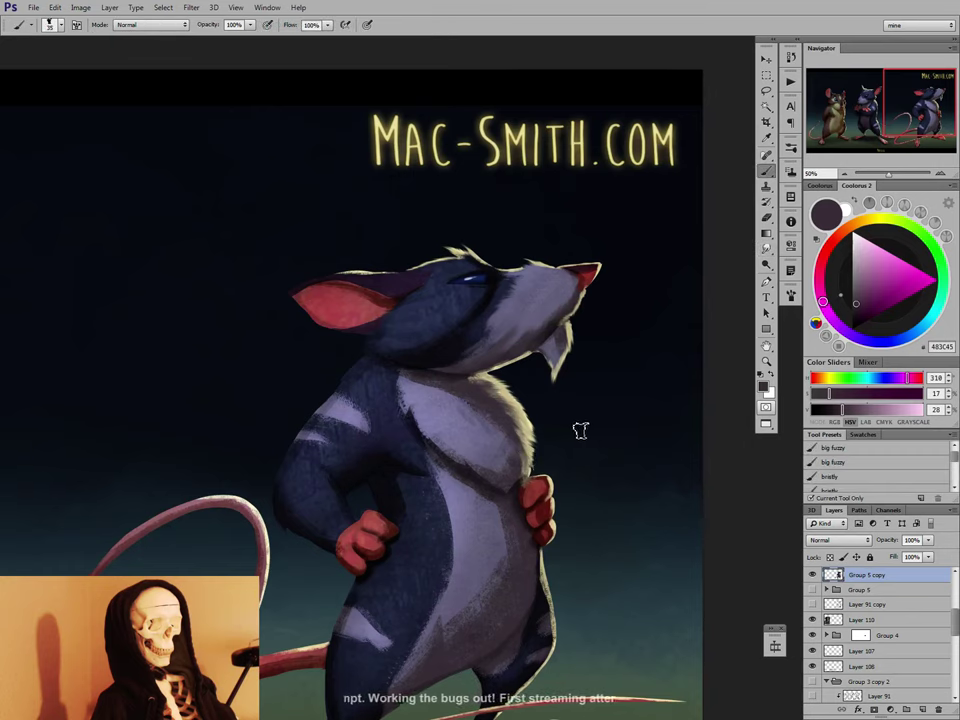
pyautogui.keyDown('alt'); pyautogui.click(495, 474); pyautogui.keyUp('alt')
pyautogui.press(']')
pyautogui.press(']')
pyautogui.press(']')
pyautogui.moveTo(423, 410); pyautogui.dragTo(469, 459)
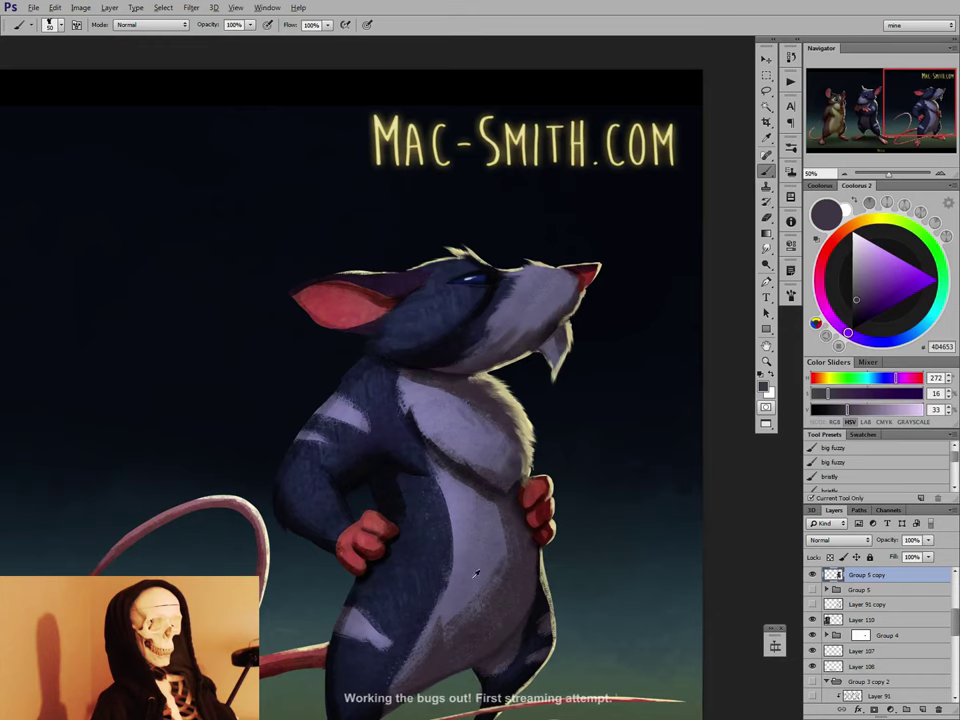
pyautogui.press('[')
pyautogui.keyDown('alt'); pyautogui.click(512, 487); pyautogui.keyUp('alt')
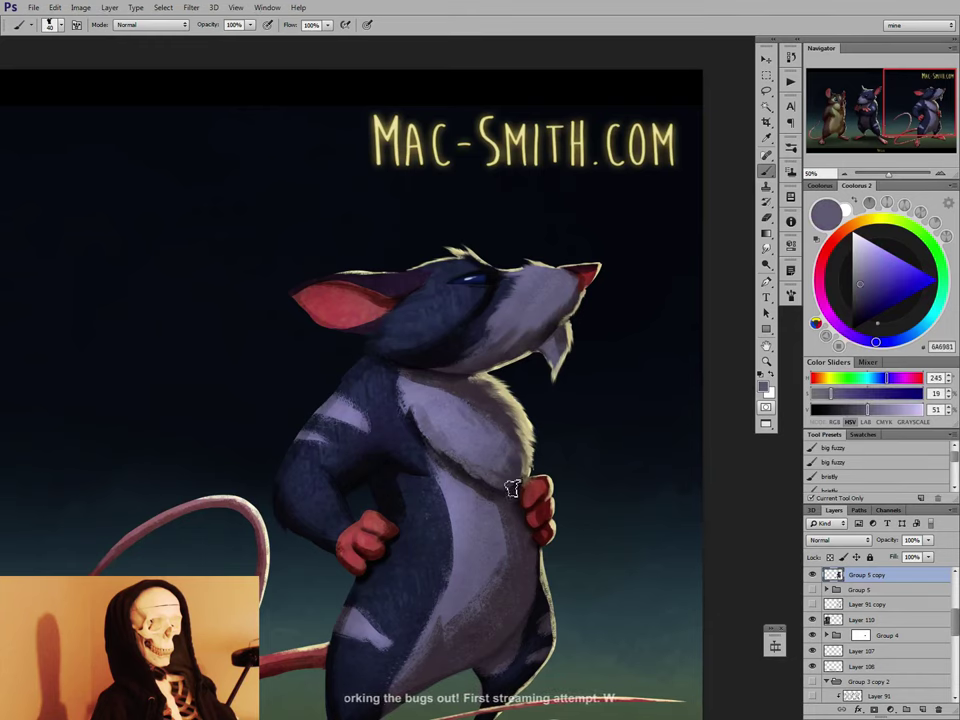
pyautogui.press('r')
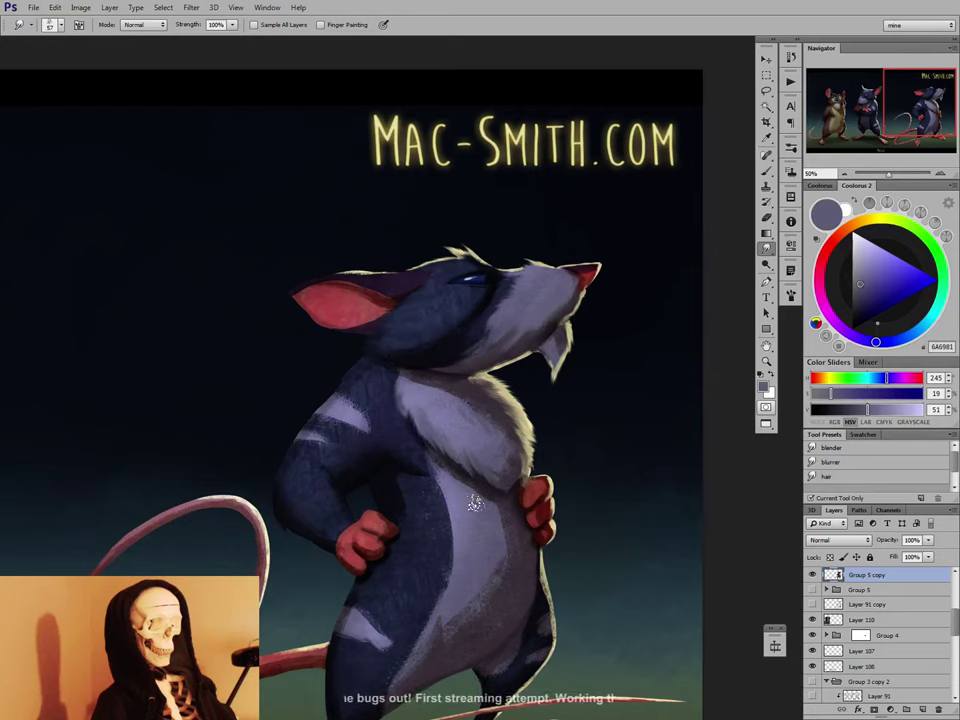
# Soften the shadow between chest and belly with a sampled light grey-purple, and smudge the chest fur over it.
pyautogui.press('b')
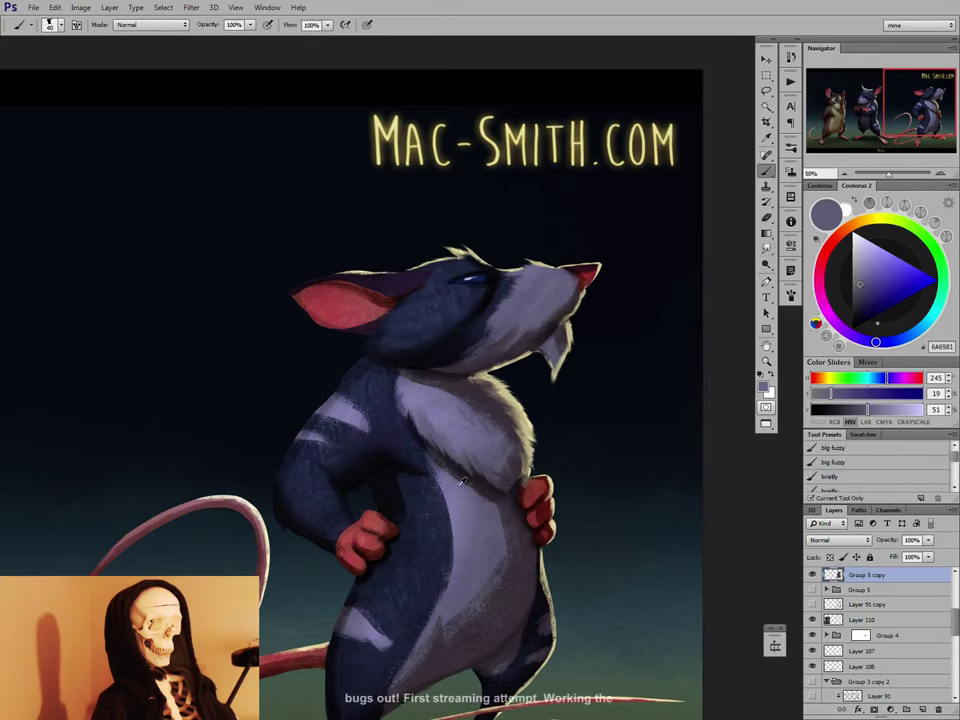
pyautogui.keyDown('alt'); pyautogui.click(469, 465); pyautogui.keyUp('alt')
pyautogui.keyDown('alt'); pyautogui.click(493, 528); pyautogui.keyUp('alt')
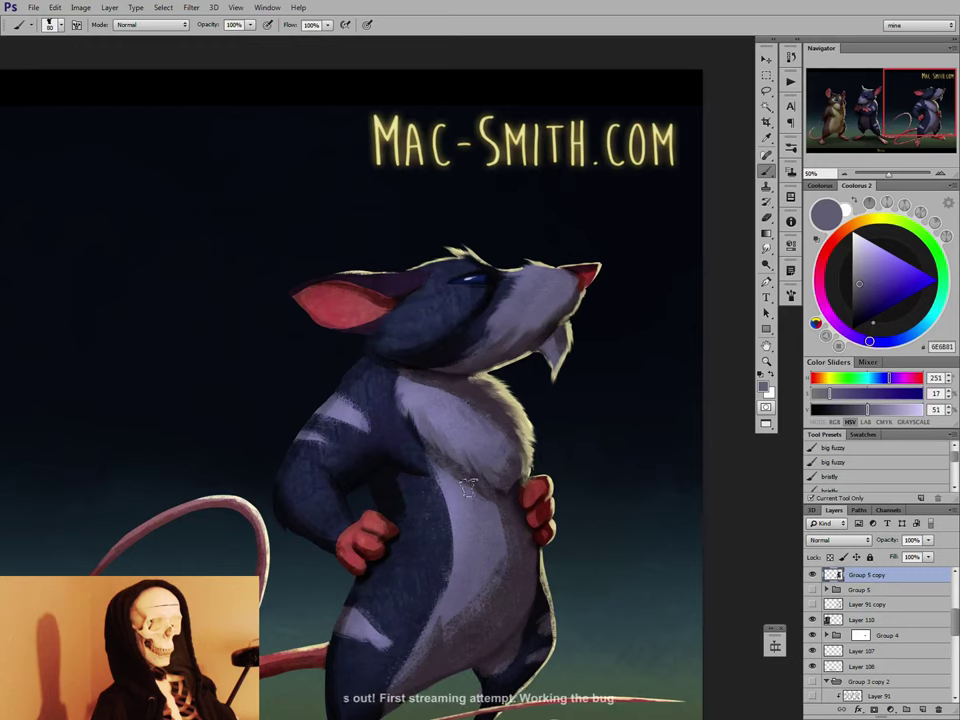
pyautogui.press('r')
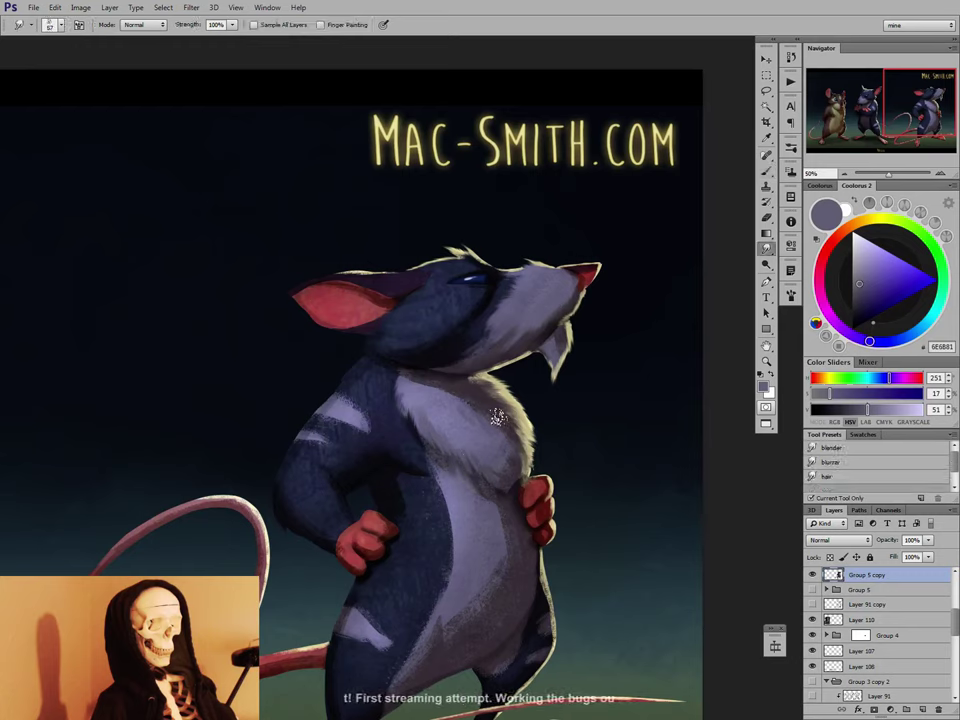
# Paint the belly with a larger brush in sampled grey-purple, and smudge the body and arm edges into fur.
pyautogui.press('b')
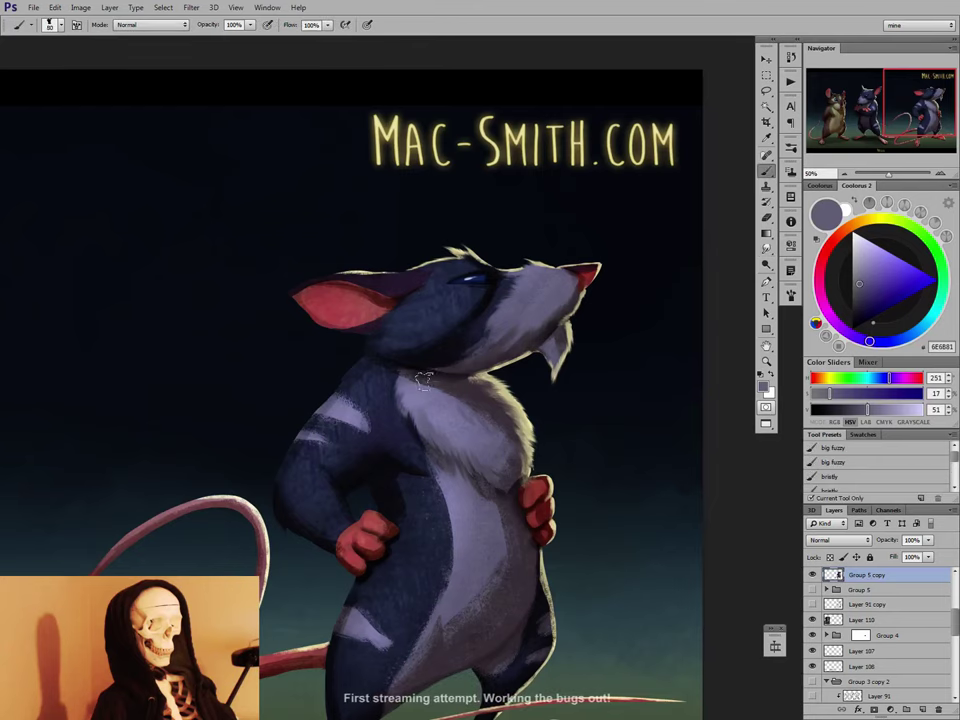
pyautogui.press(']')
pyautogui.press(']')
pyautogui.press(']')
pyautogui.moveTo(543, 547); pyautogui.dragTo(577, 495)
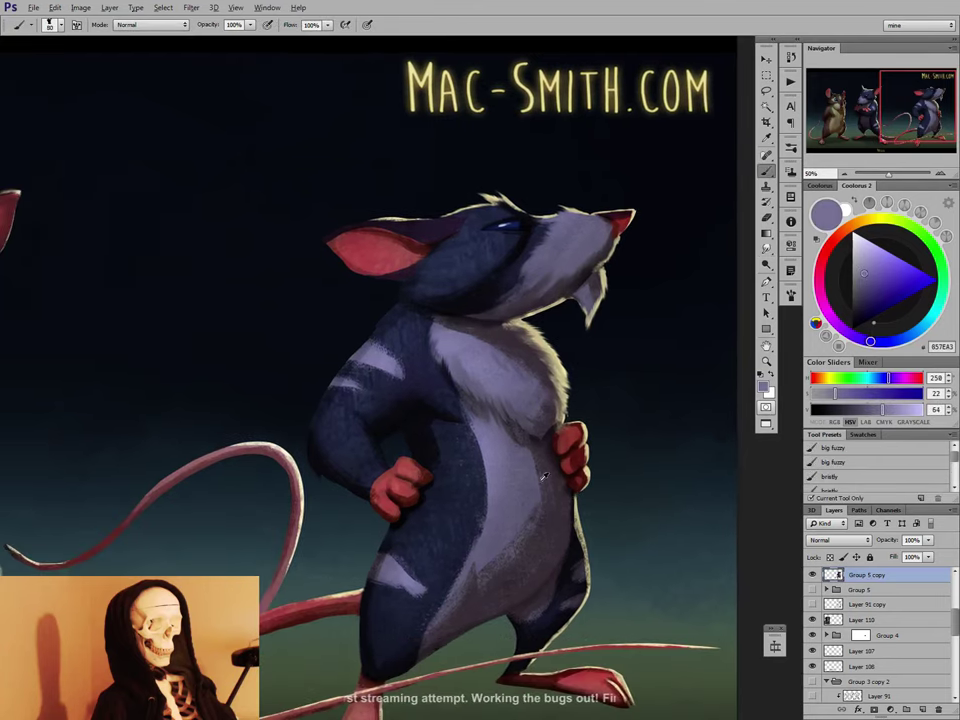
pyautogui.keyDown('alt'); pyautogui.click(533, 480); pyautogui.keyUp('alt')
pyautogui.press('r')
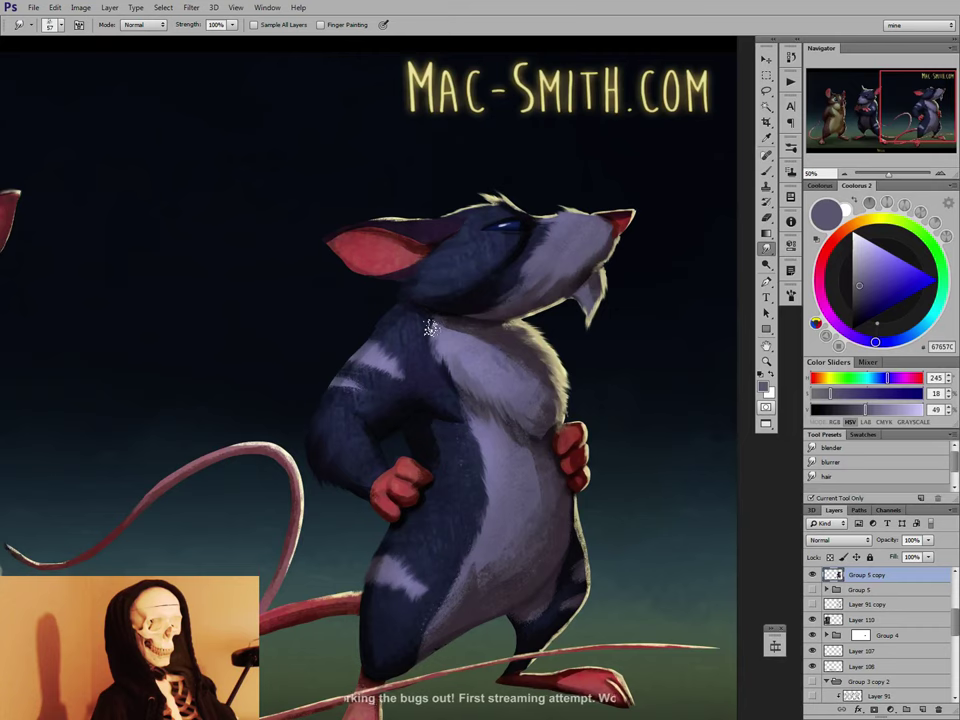
# Redefine the pale shoulder stripes with sampled lavender and dark blue, and smudge them into the surrounding fur.
pyautogui.press('b')
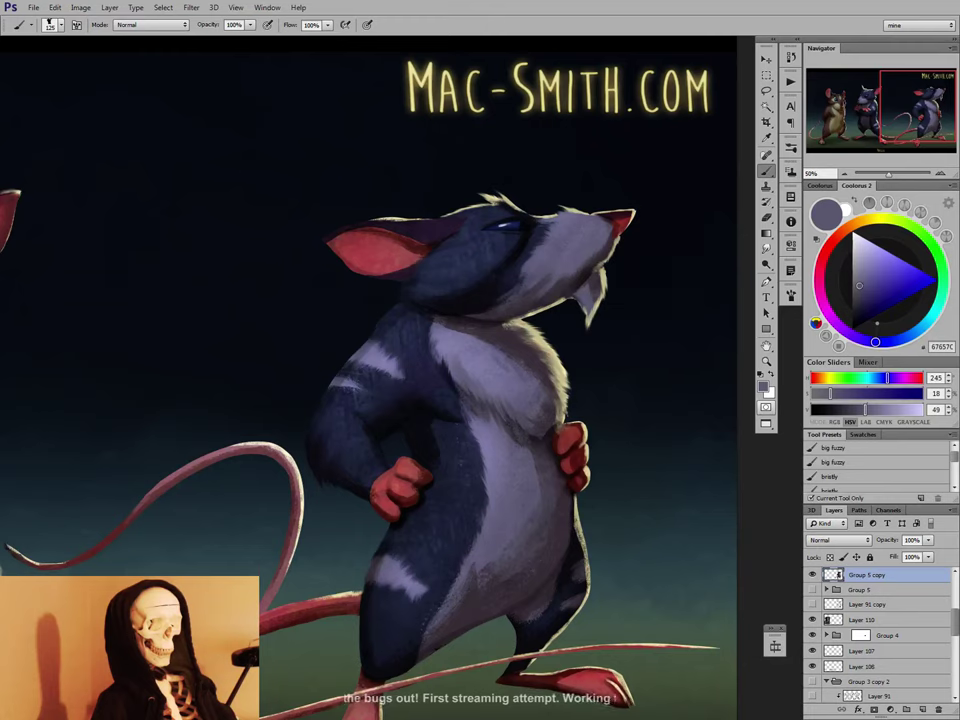
pyautogui.keyDown('alt'); pyautogui.click(378, 347); pyautogui.keyUp('alt')
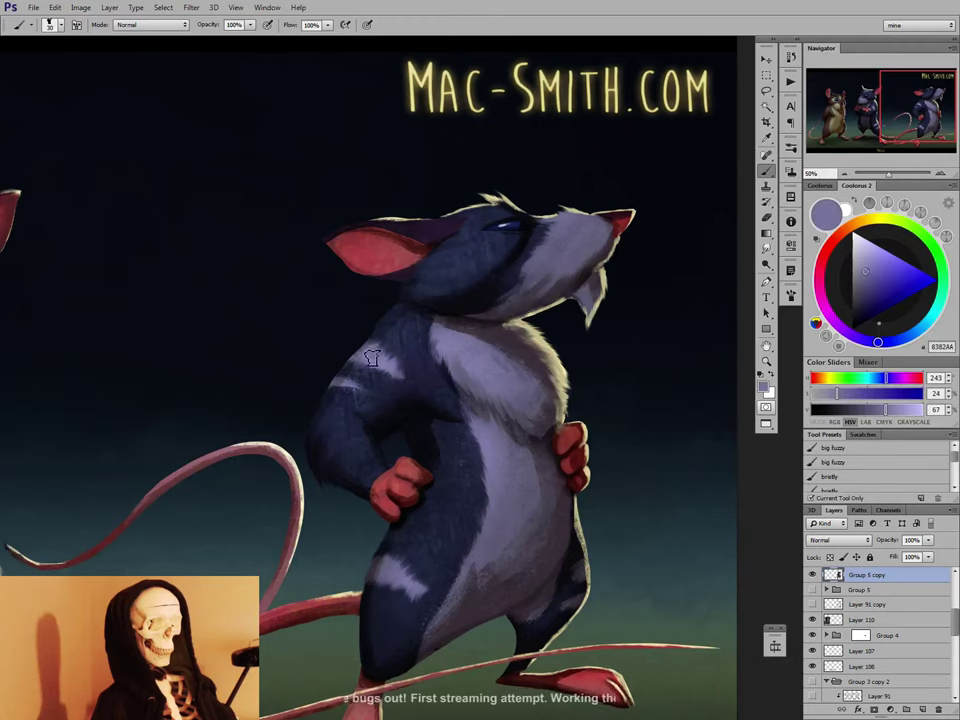
pyautogui.keyDown('alt'); pyautogui.click(384, 332); pyautogui.keyUp('alt')
pyautogui.press(']')
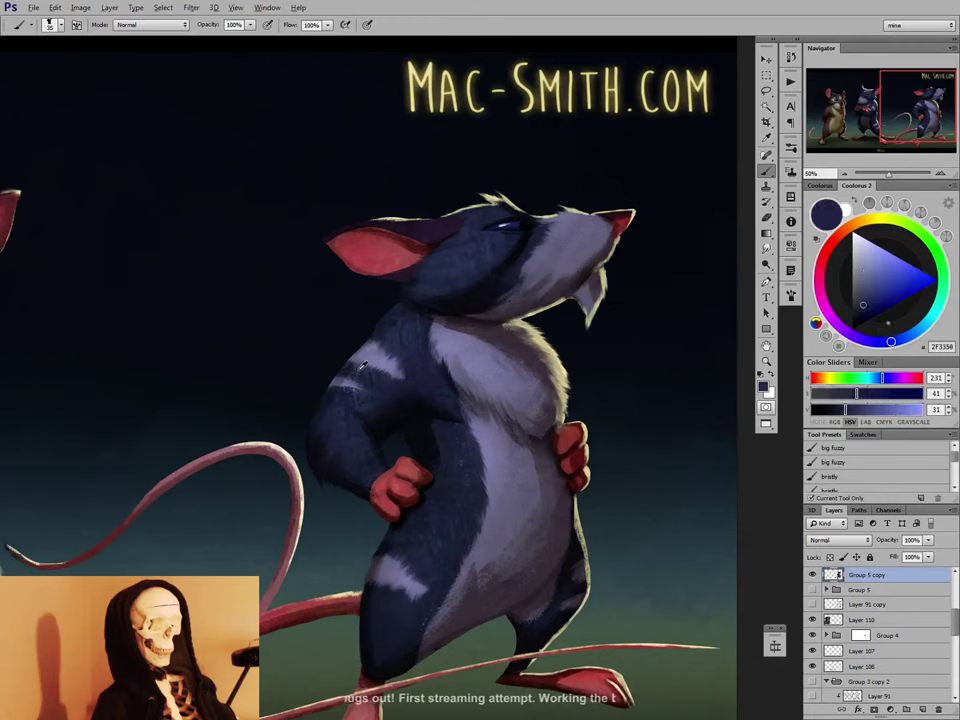
pyautogui.keyDown('alt'); pyautogui.click(337, 404); pyautogui.keyUp('alt')
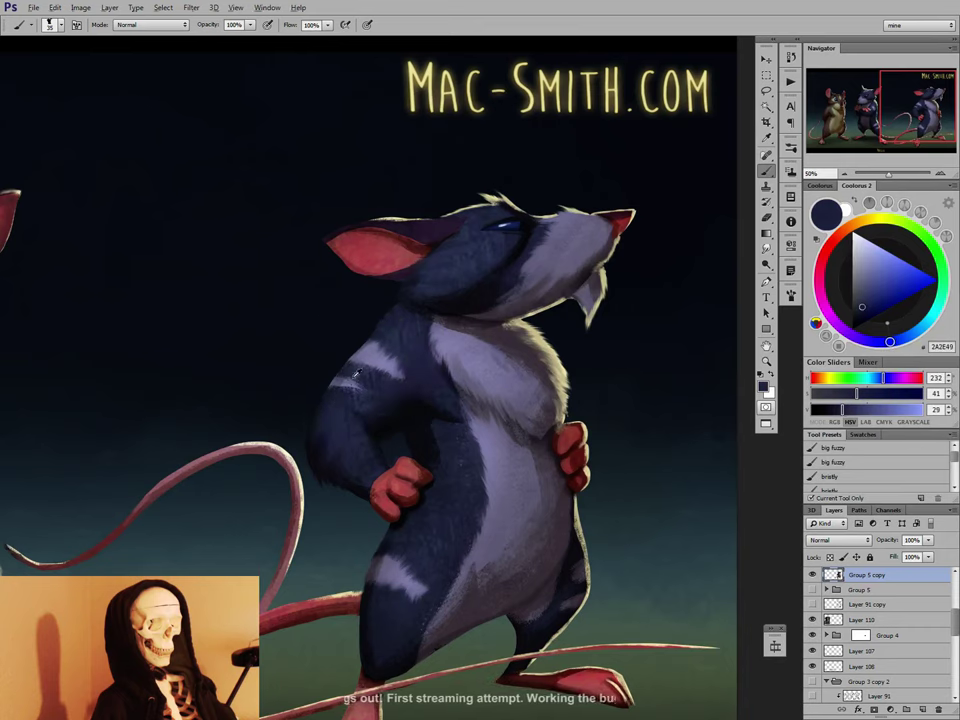
pyautogui.keyDown('alt'); pyautogui.click(352, 380); pyautogui.keyUp('alt')
pyautogui.press('[')
pyautogui.press('[')
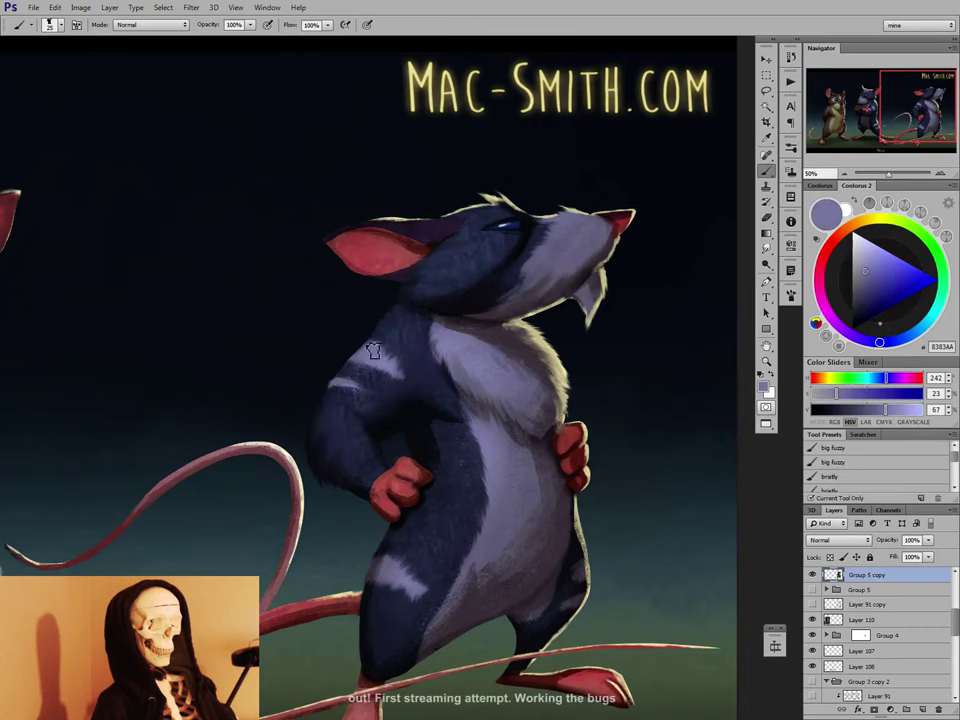
pyautogui.keyDown('alt'); pyautogui.click(374, 339); pyautogui.keyUp('alt')
pyautogui.press('r')
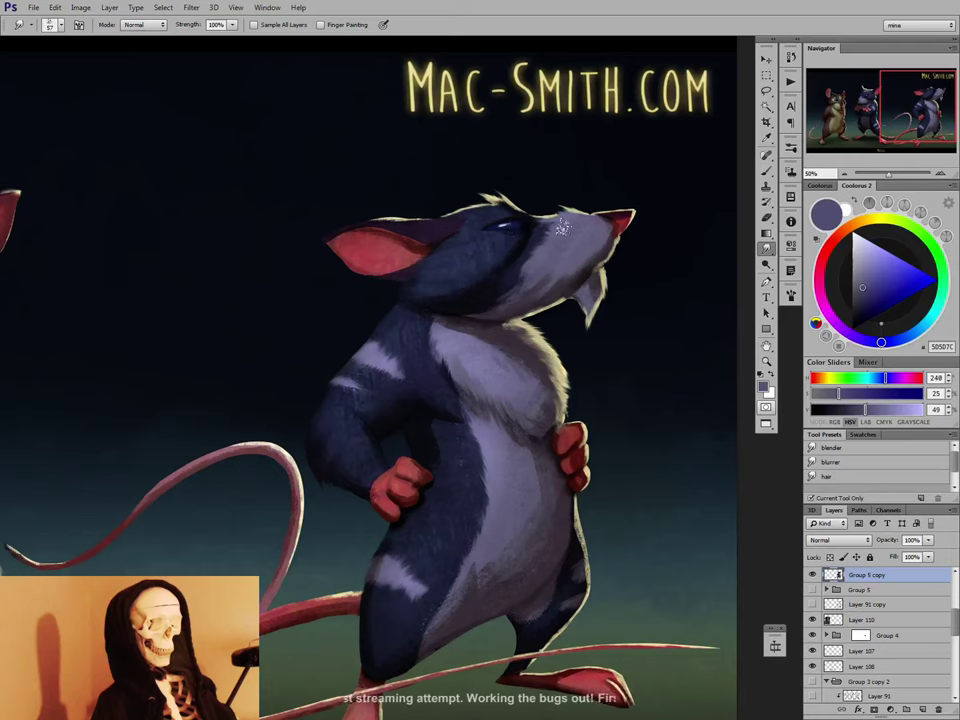
# Darken the upper edge and tip of the same rat's ear with a sampled dark purple.
pyautogui.press('b')
pyautogui.keyDown('alt'); pyautogui.click(430, 222); pyautogui.keyUp('alt')
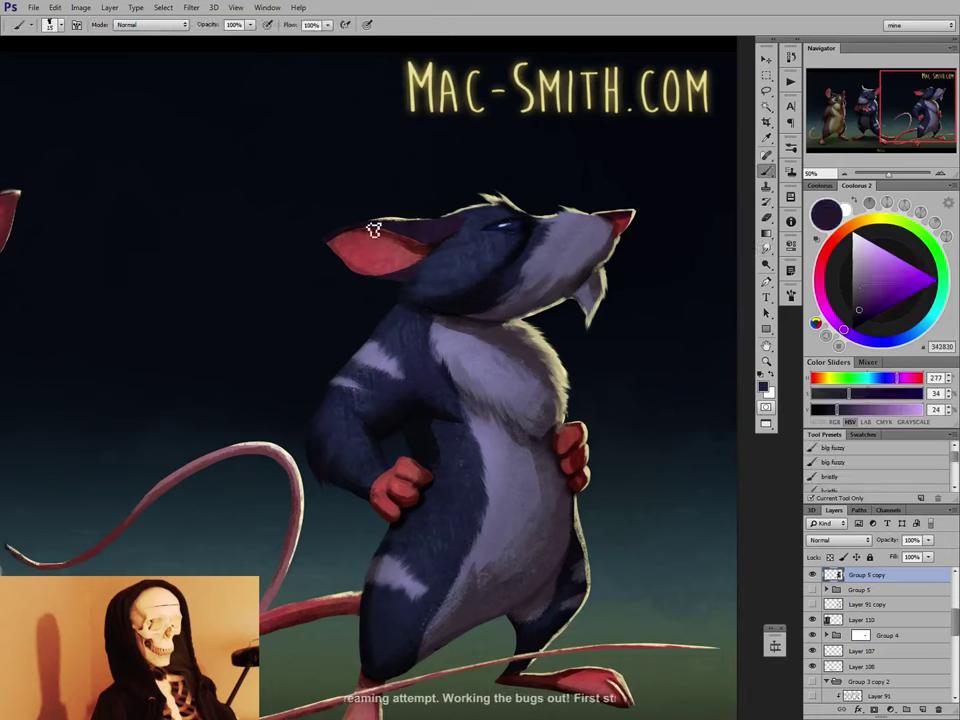
pyautogui.moveTo(468, 269); pyautogui.dragTo(621, 349)
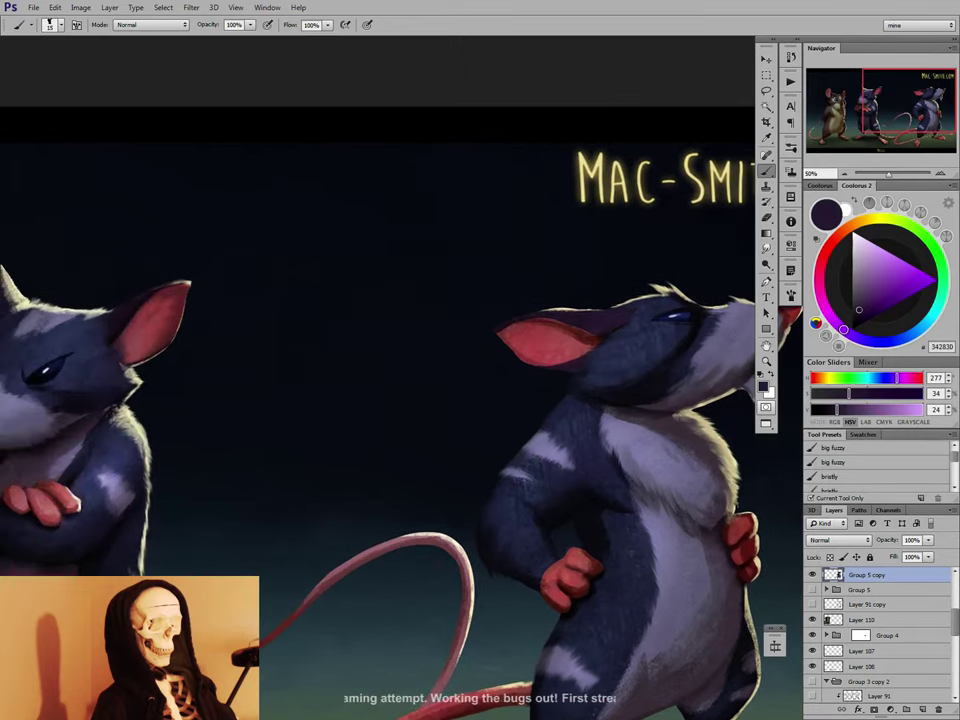
pyautogui.moveTo(212, 380); pyautogui.dragTo(304, 390)
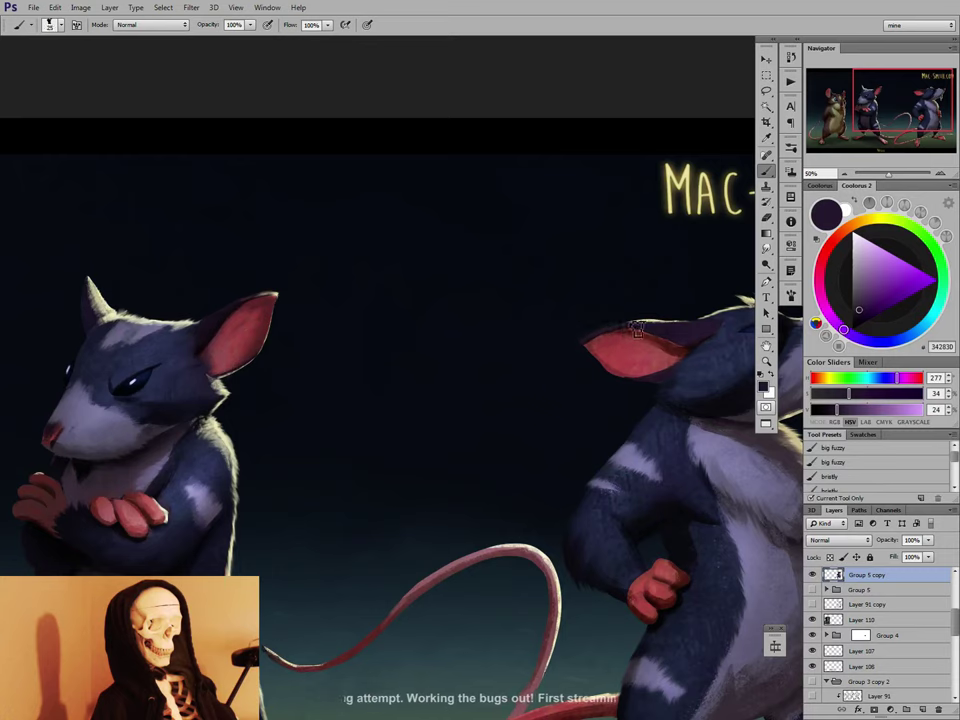
pyautogui.press(']')
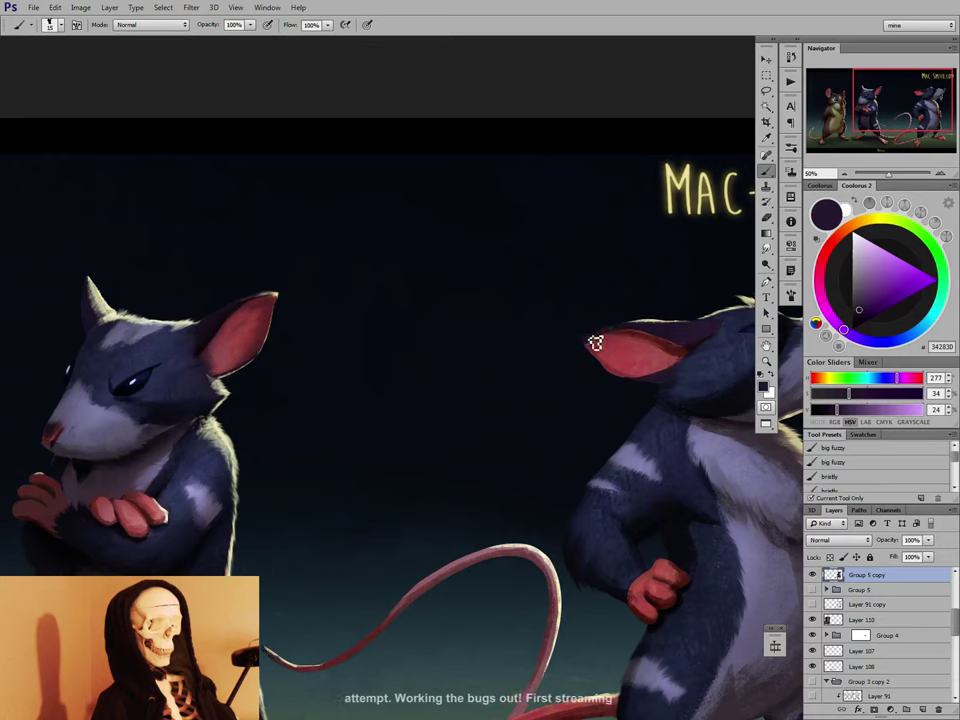
# Shade the base of the standing rat's ear with muted dark purples, and smudge it into the adjoining head fur.
pyautogui.click(860, 304)
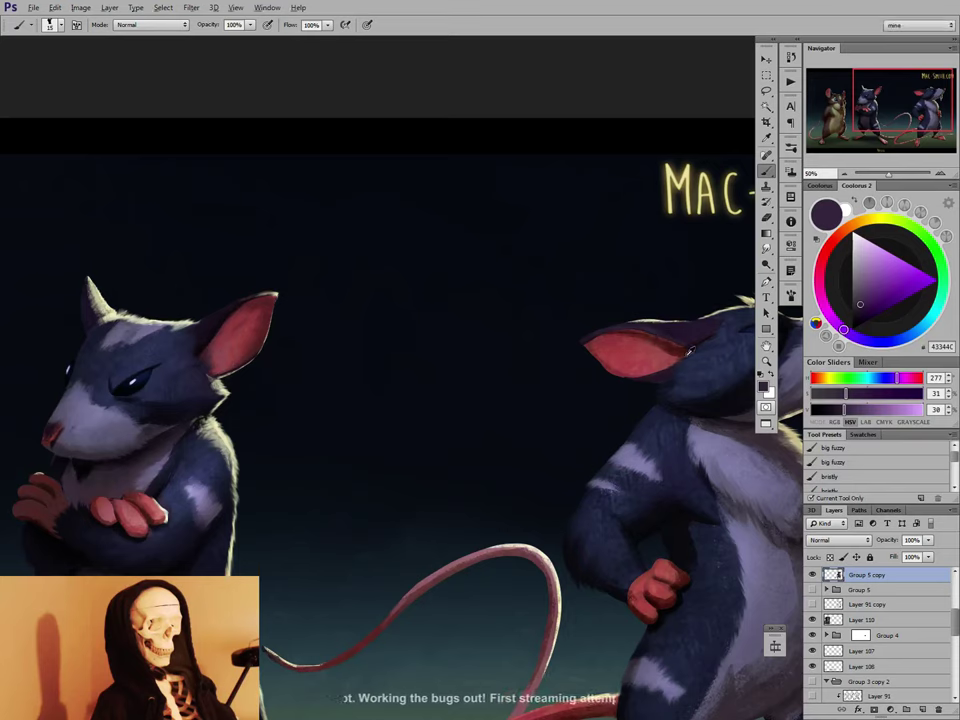
pyautogui.keyDown('alt'); pyautogui.click(636, 375); pyautogui.keyUp('alt')
pyautogui.press(']')
pyautogui.press(']')
pyautogui.press(']')
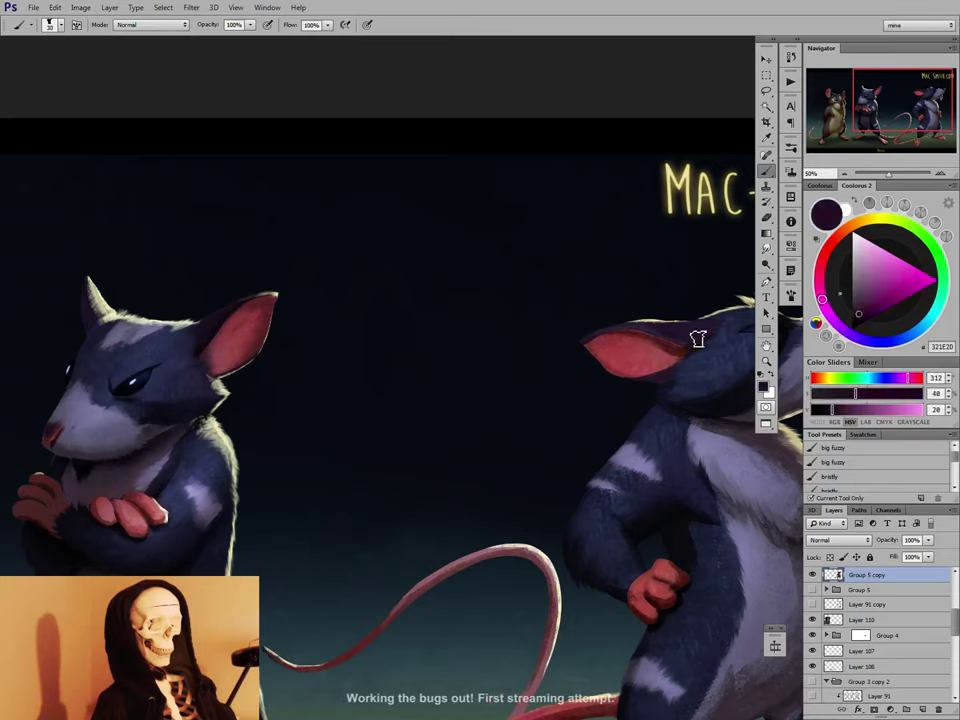
pyautogui.click(838, 325)
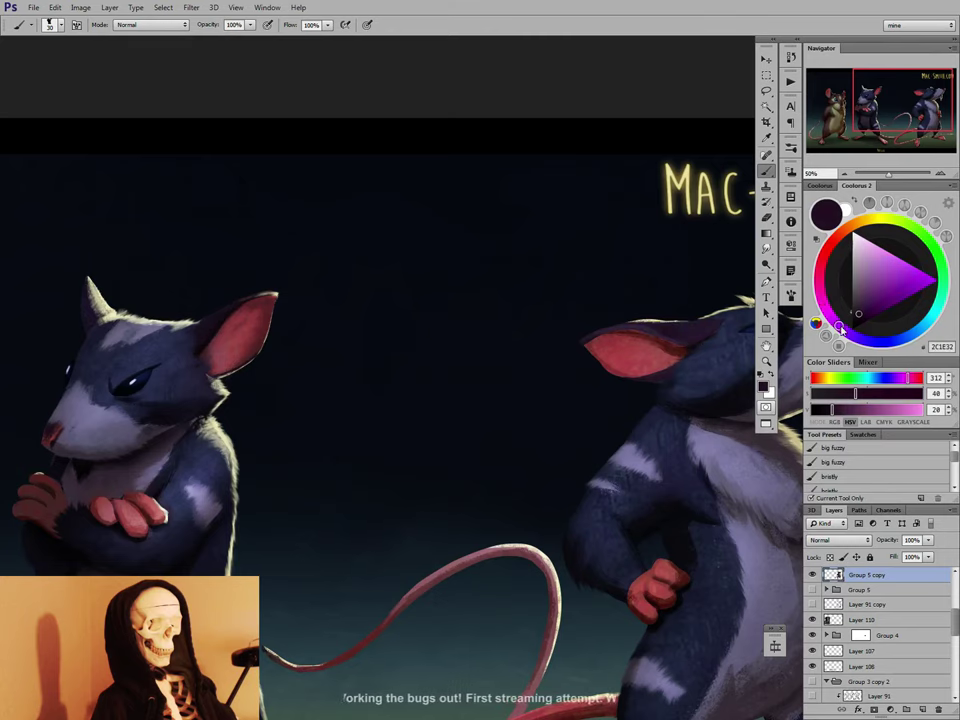
pyautogui.click(856, 314)
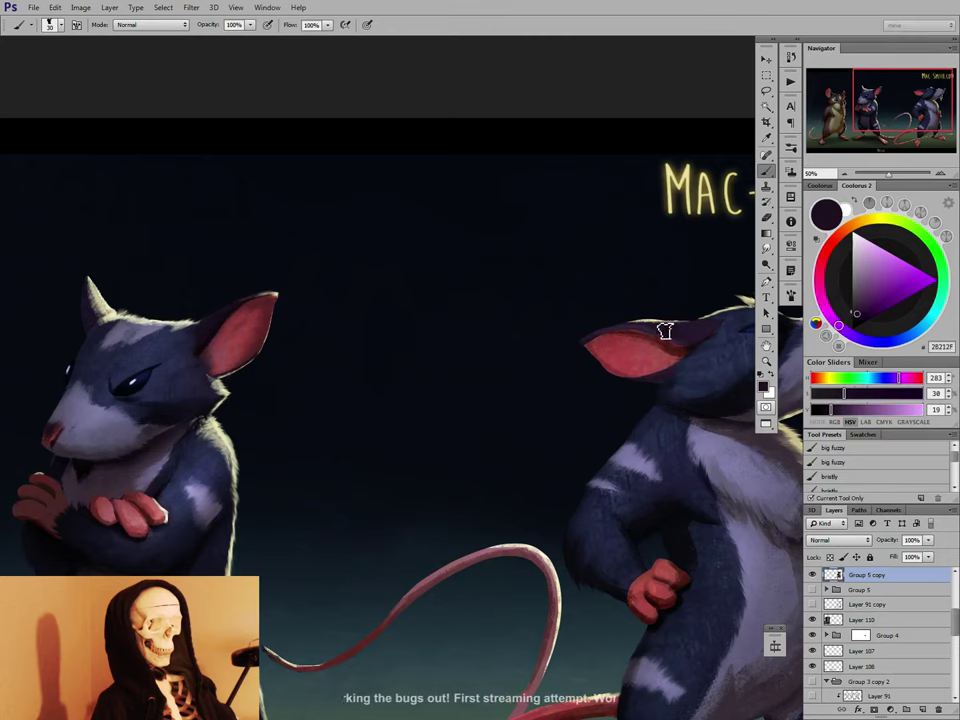
pyautogui.keyDown('alt'); pyautogui.click(729, 331); pyautogui.keyUp('alt')
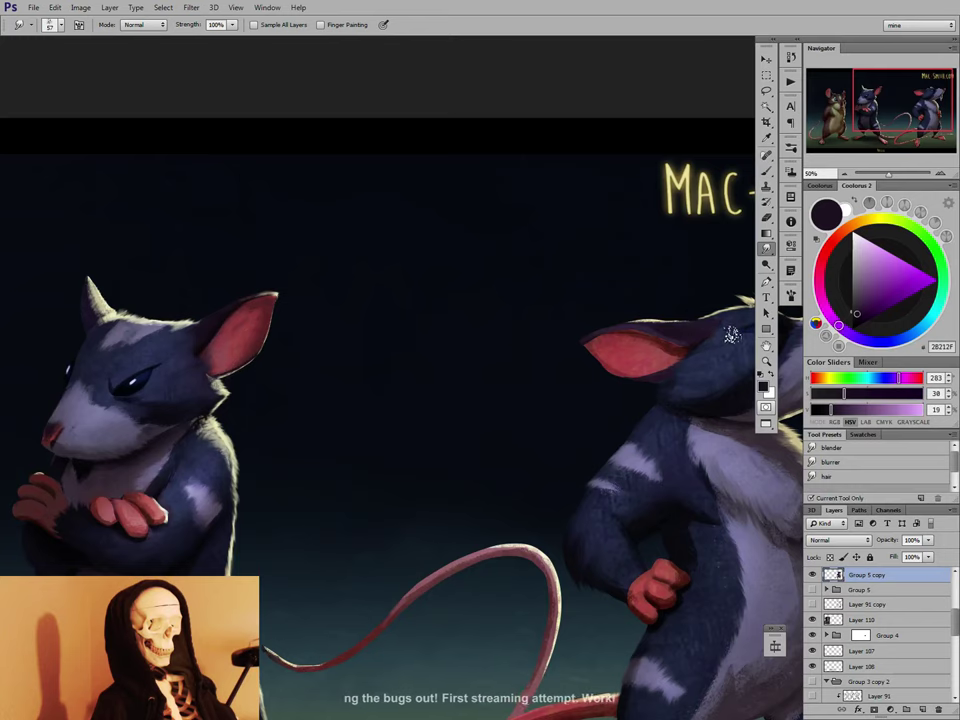
pyautogui.press('r')
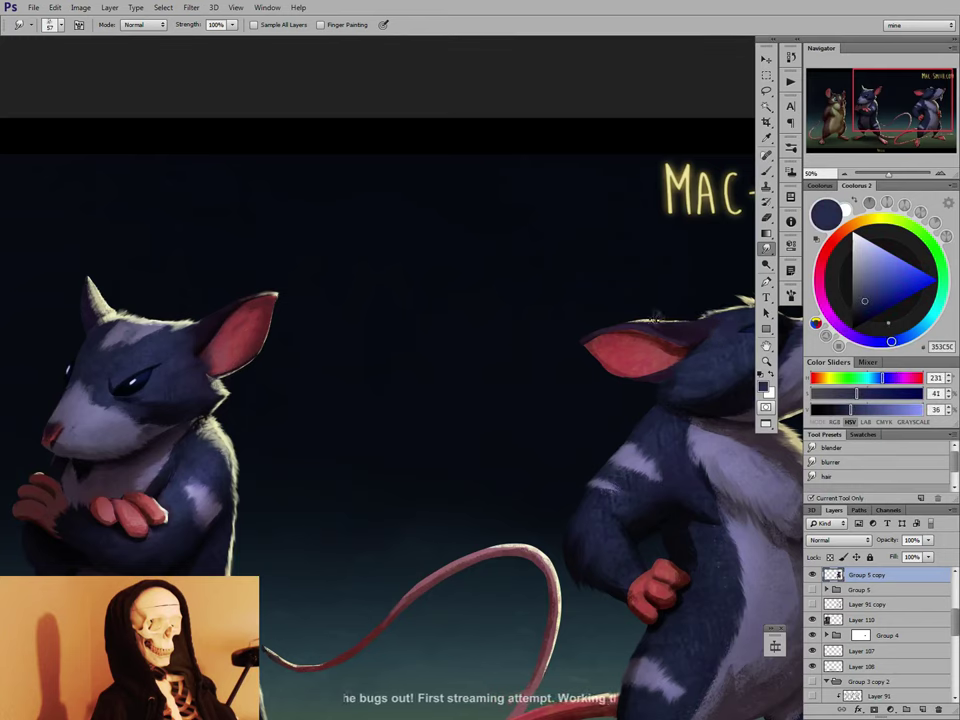
# Repaint the inside of the ear with sampled pink and dark red, shading beneath its upper rim.
pyautogui.press('b')
pyautogui.keyDown('alt'); pyautogui.click(652, 345); pyautogui.keyUp('alt')
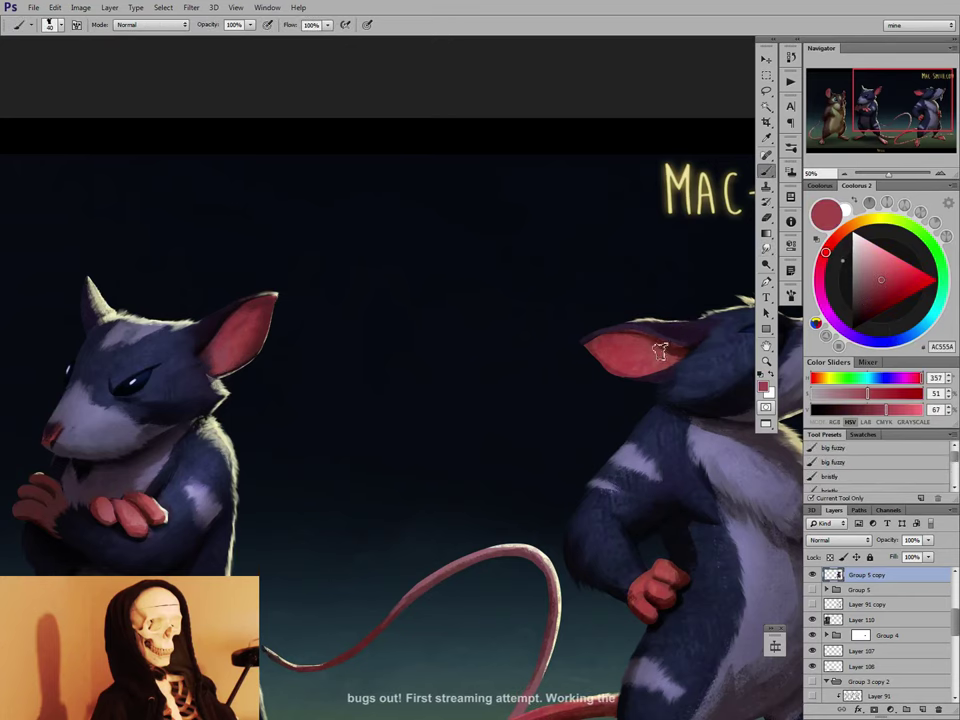
pyautogui.keyDown('alt'); pyautogui.click(590, 345); pyautogui.keyUp('alt')
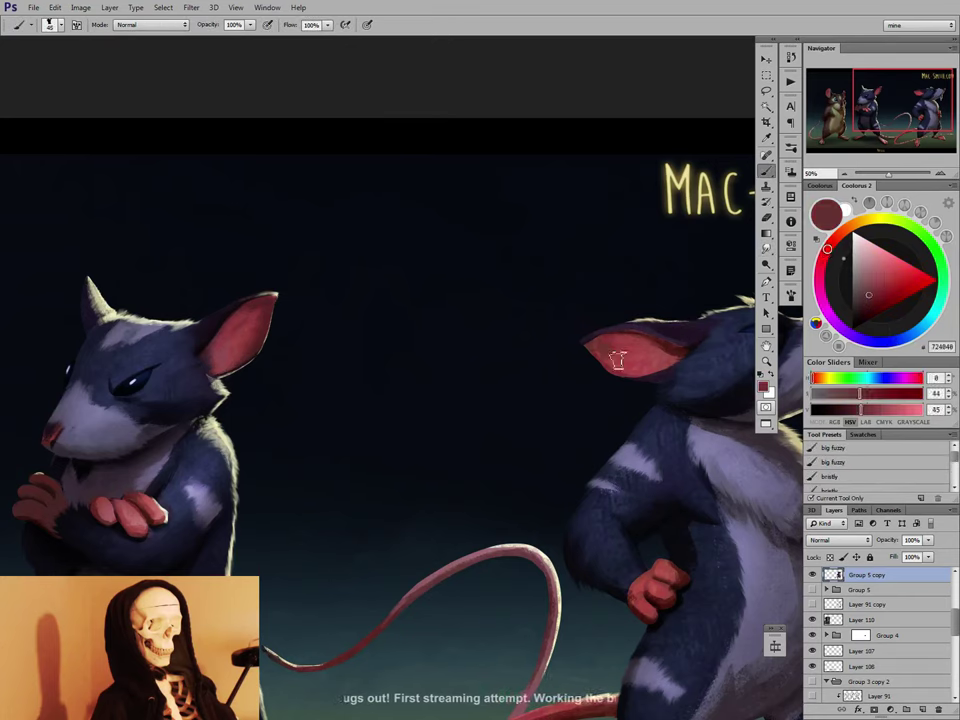
pyautogui.keyDown('alt'); pyautogui.click(617, 340); pyautogui.keyUp('alt')
pyautogui.keyDown('alt'); pyautogui.click(626, 330); pyautogui.keyUp('alt')
pyautogui.keyDown('alt'); pyautogui.click(622, 338); pyautogui.keyUp('alt')
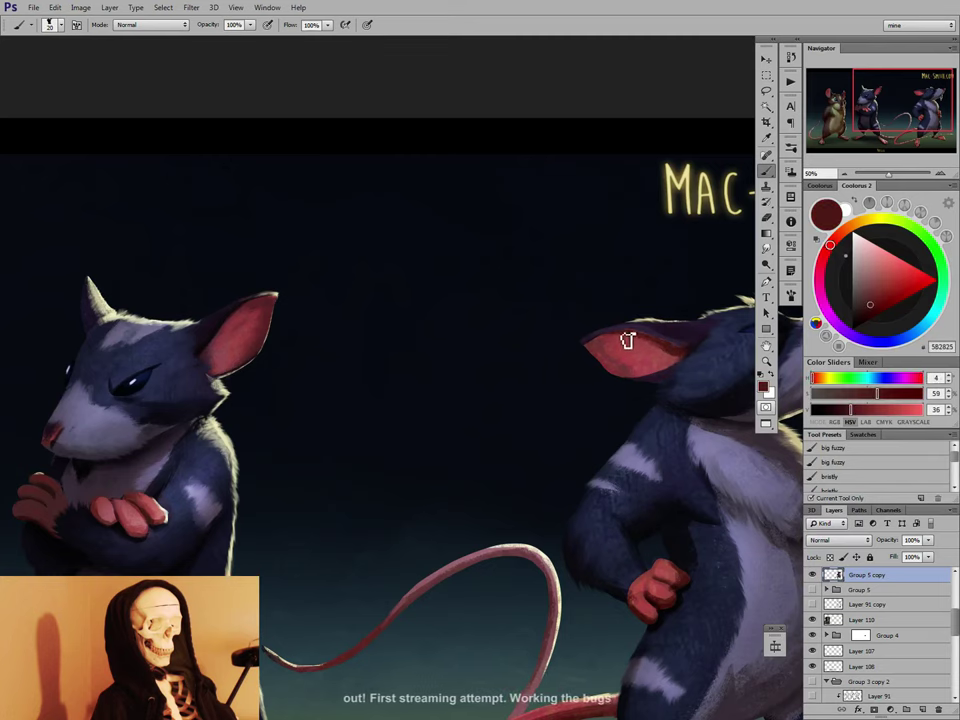
# Refine the ear's tip and lower edge with sampled dark purple and pink, using a small brush.
pyautogui.keyDown('alt'); pyautogui.click(617, 343); pyautogui.keyUp('alt')
pyautogui.keyDown('alt'); pyautogui.click(592, 346); pyautogui.keyUp('alt')
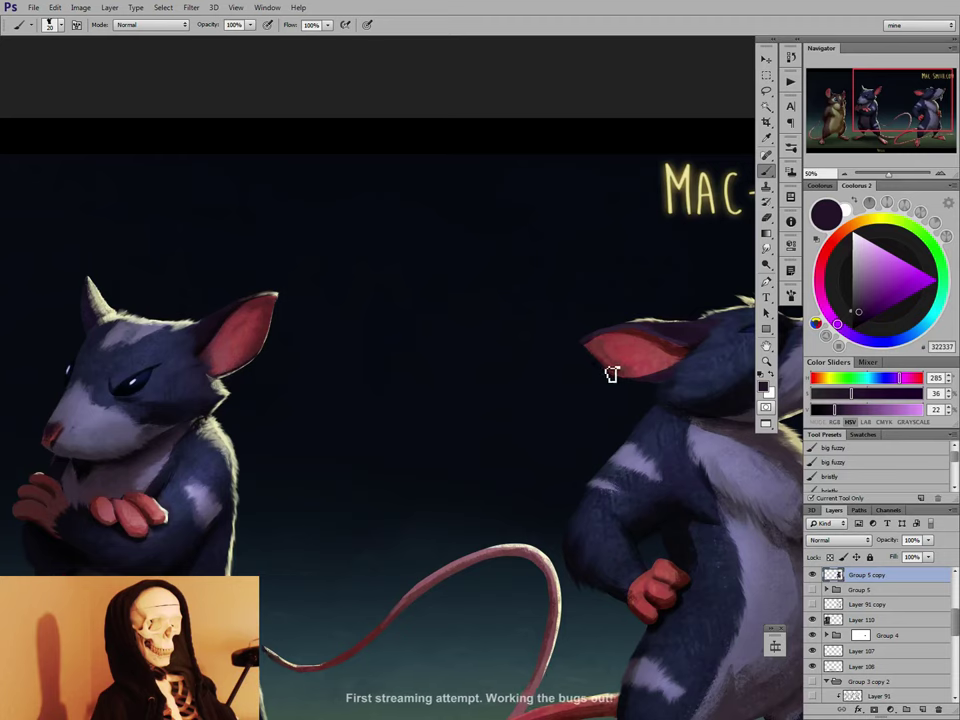
pyautogui.keyDown('alt'); pyautogui.click(643, 373); pyautogui.keyUp('alt')
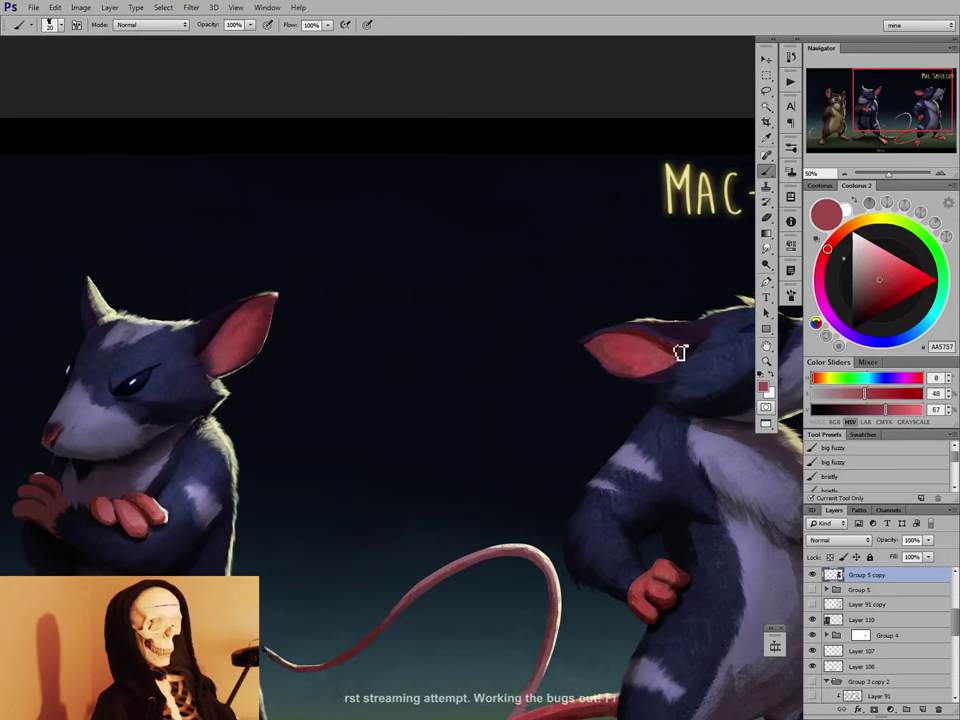
pyautogui.keyDown('alt'); pyautogui.click(643, 332); pyautogui.keyUp('alt')
pyautogui.keyDown('alt'); pyautogui.click(615, 321); pyautogui.keyUp('alt')
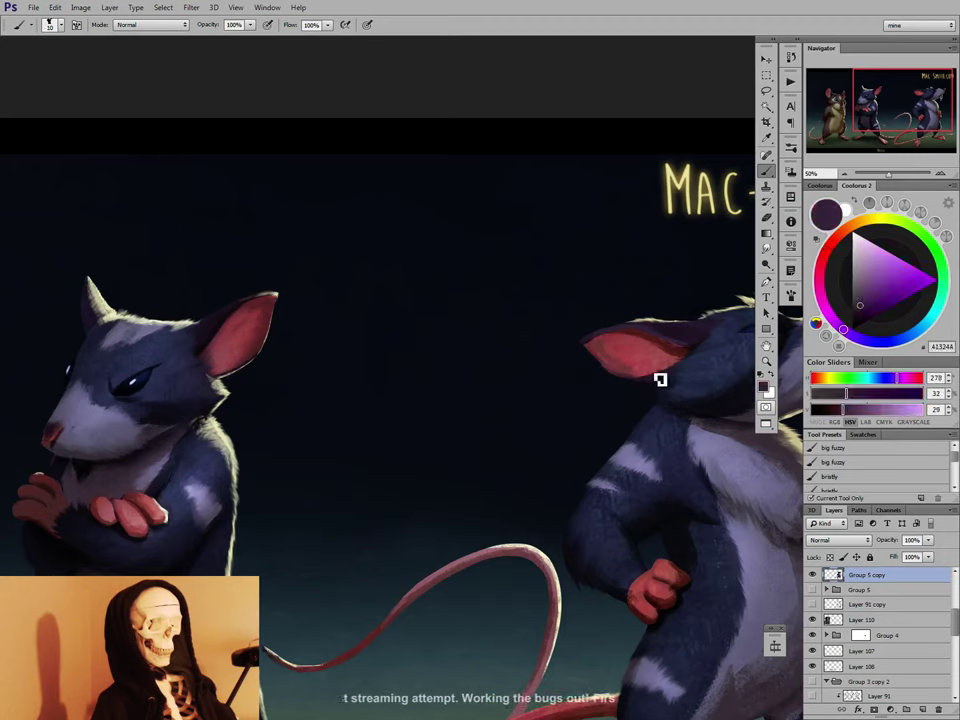
pyautogui.press(']')
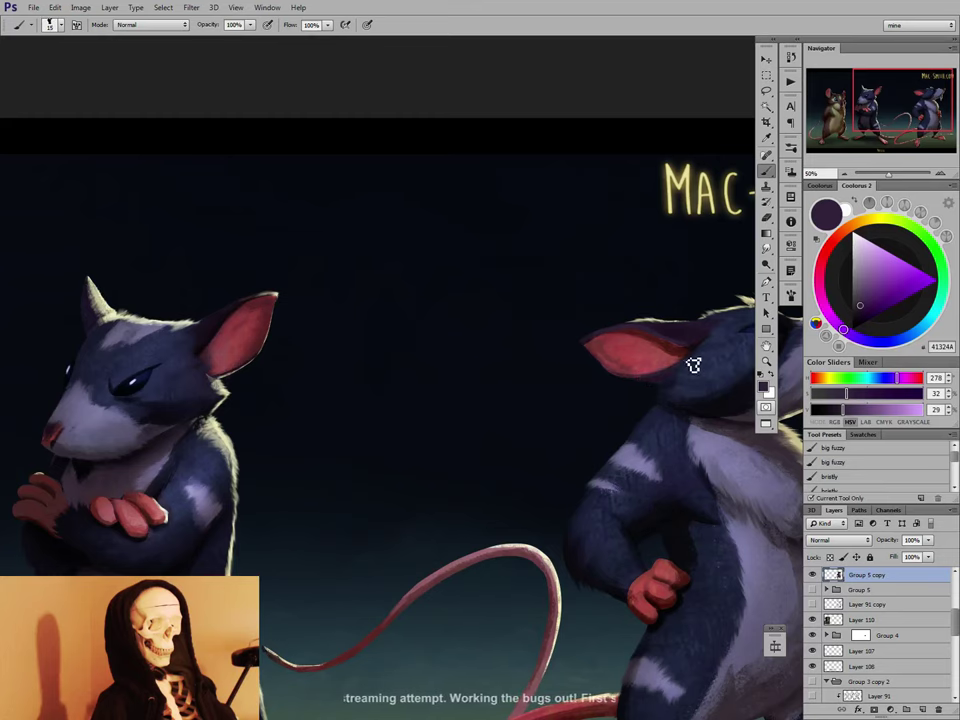
# Blend the ear's base into the head with sampled dark purple and dark blue.
pyautogui.moveTo(689, 365); pyautogui.dragTo(480, 345)
pyautogui.keyDown('alt'); pyautogui.click(493, 322); pyautogui.keyUp('alt')
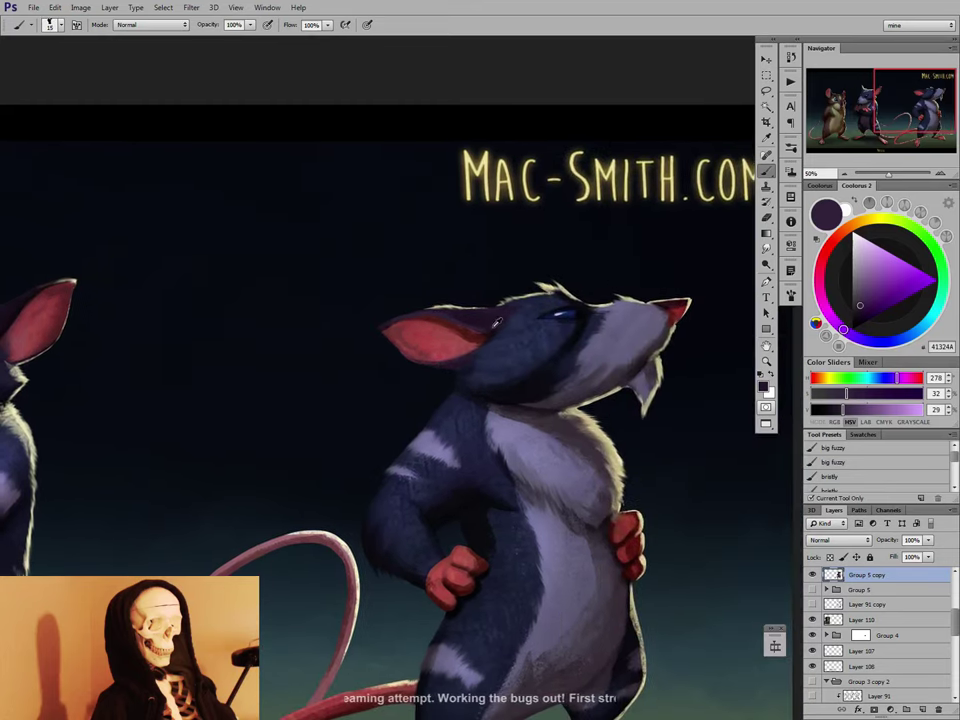
pyautogui.press(']')
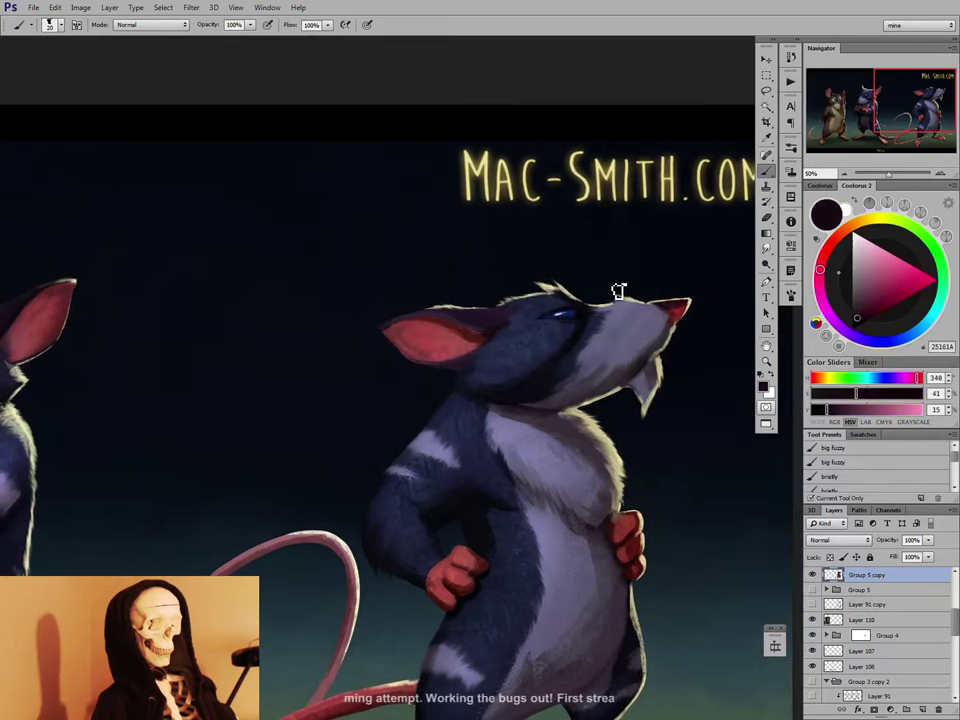
pyautogui.keyDown('alt'); pyautogui.click(516, 319); pyautogui.keyUp('alt')
pyautogui.keyDown('alt'); pyautogui.click(514, 321); pyautogui.keyUp('alt')
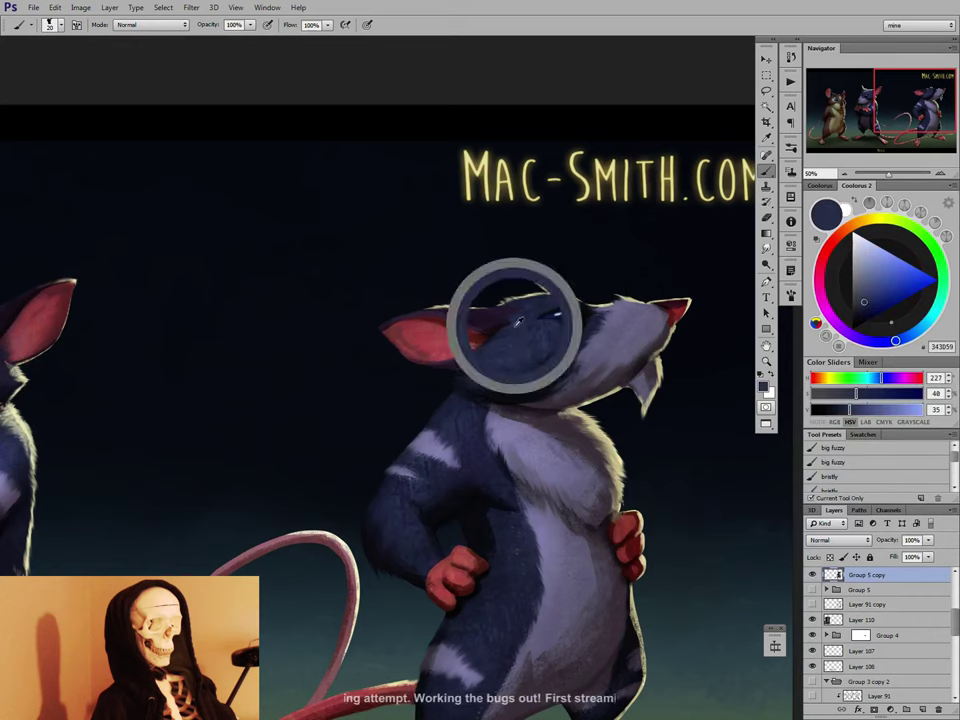
# Deepen the inner ear near the head with sampled dark red, and even out its surface with sampled pink.
pyautogui.keyDown('alt'); pyautogui.click(474, 343); pyautogui.keyUp('alt')
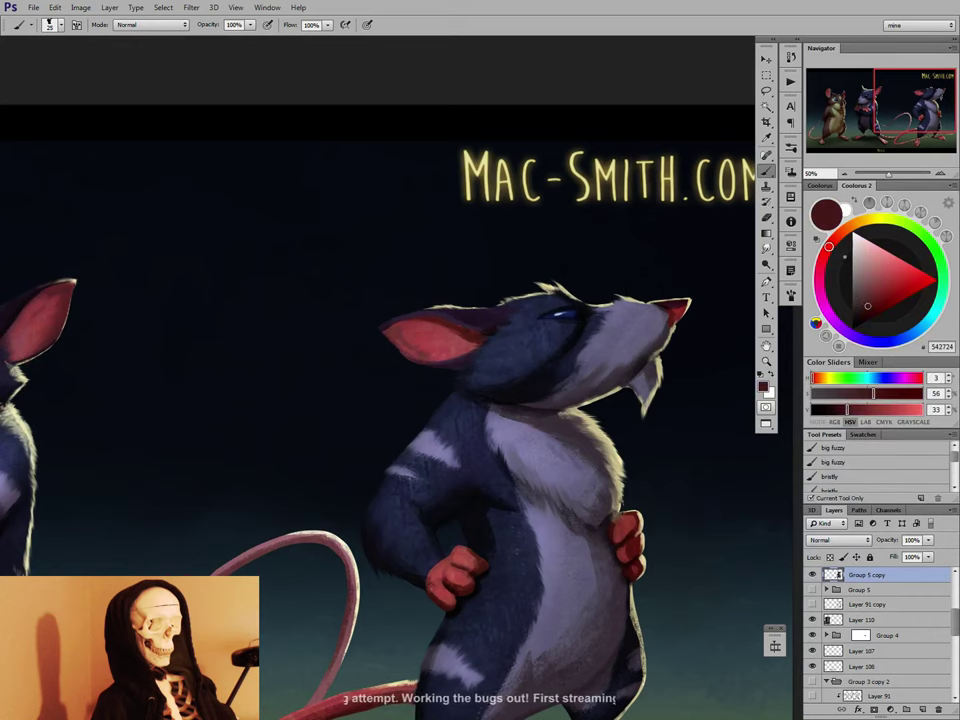
pyautogui.press(']')
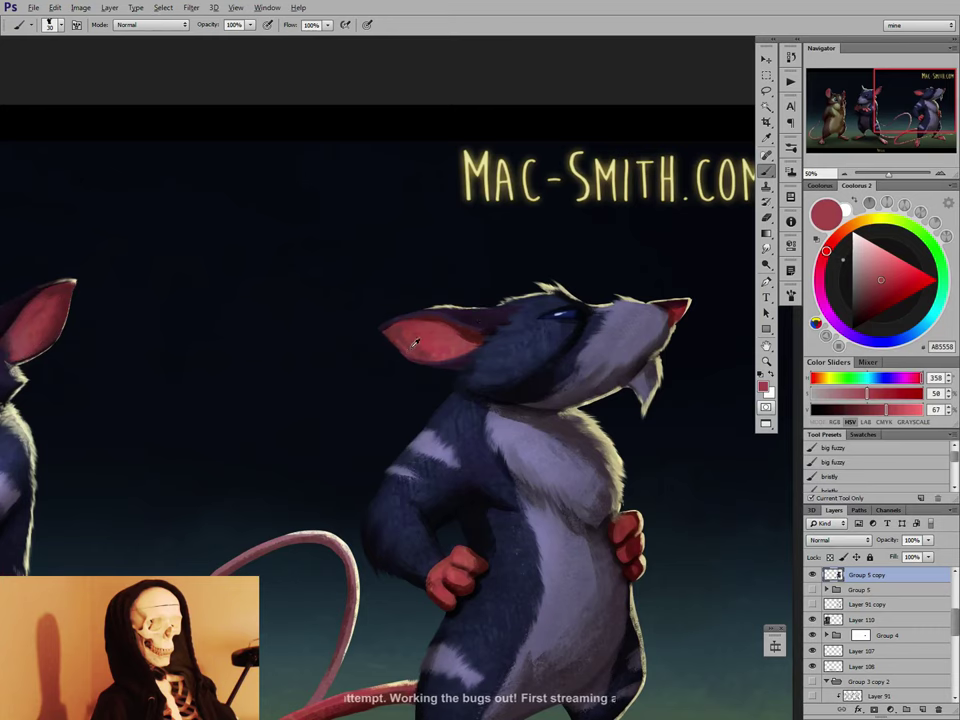
pyautogui.keyDown('alt'); pyautogui.click(410, 343); pyautogui.keyUp('alt')
pyautogui.press(']')
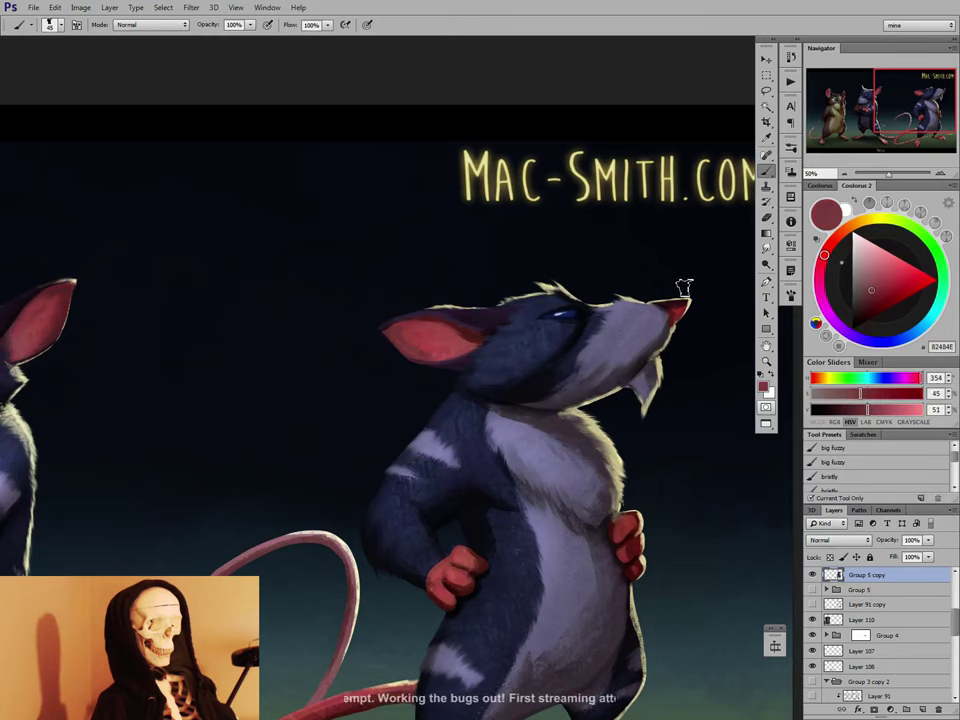
# Paint the boundary between the pale muzzle and dark cheek in sampled lavender-grey and dark blue, and smudge it into fur.
pyautogui.keyDown('alt'); pyautogui.click(583, 360); pyautogui.keyUp('alt')
pyautogui.press(']')
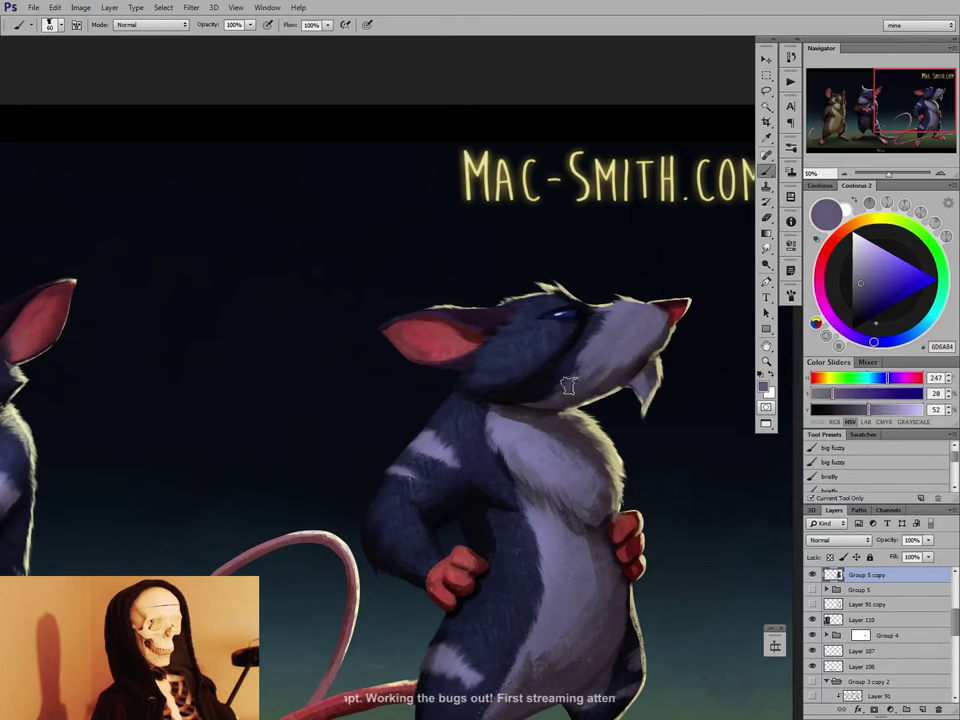
pyautogui.press('r')
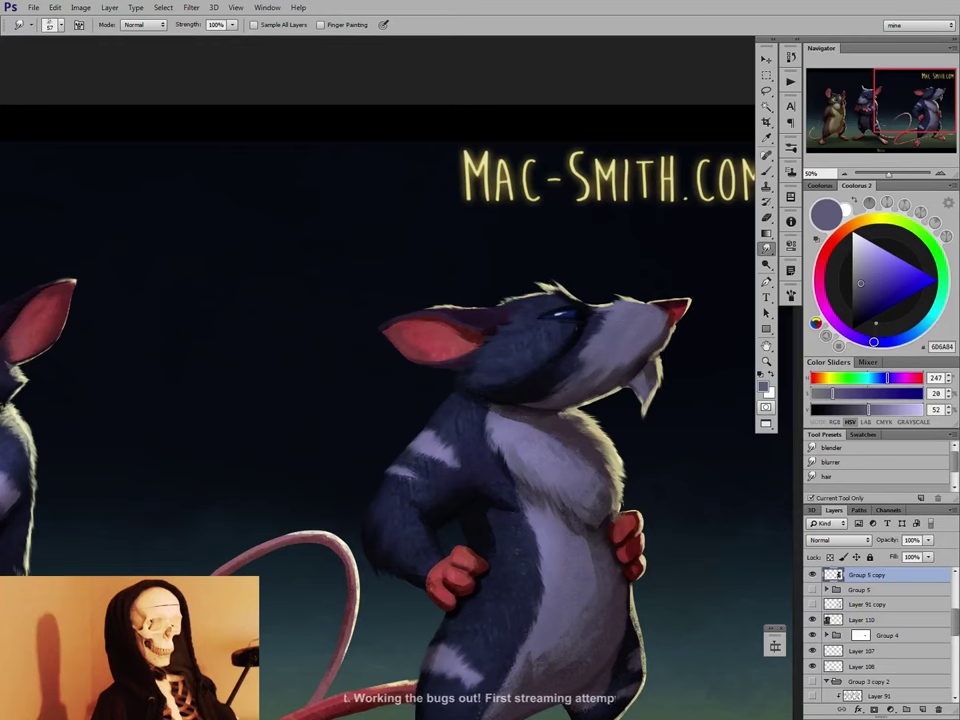
pyautogui.press('b')
pyautogui.keyDown('alt'); pyautogui.click(555, 348); pyautogui.keyUp('alt')
pyautogui.keyDown('alt'); pyautogui.click(525, 367); pyautogui.keyUp('alt')
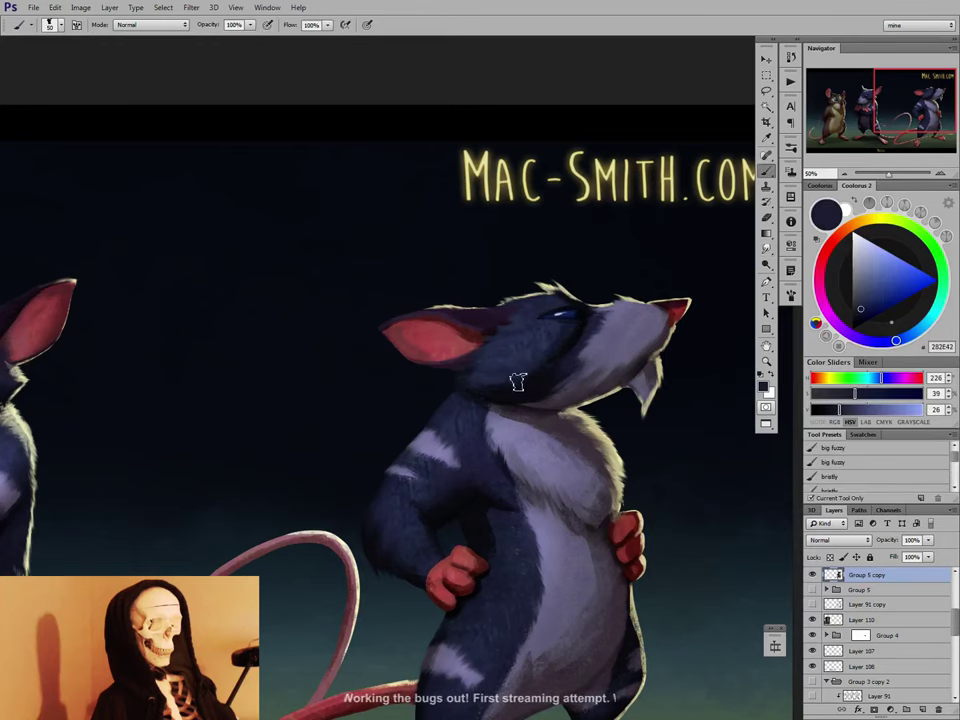
pyautogui.press('r')
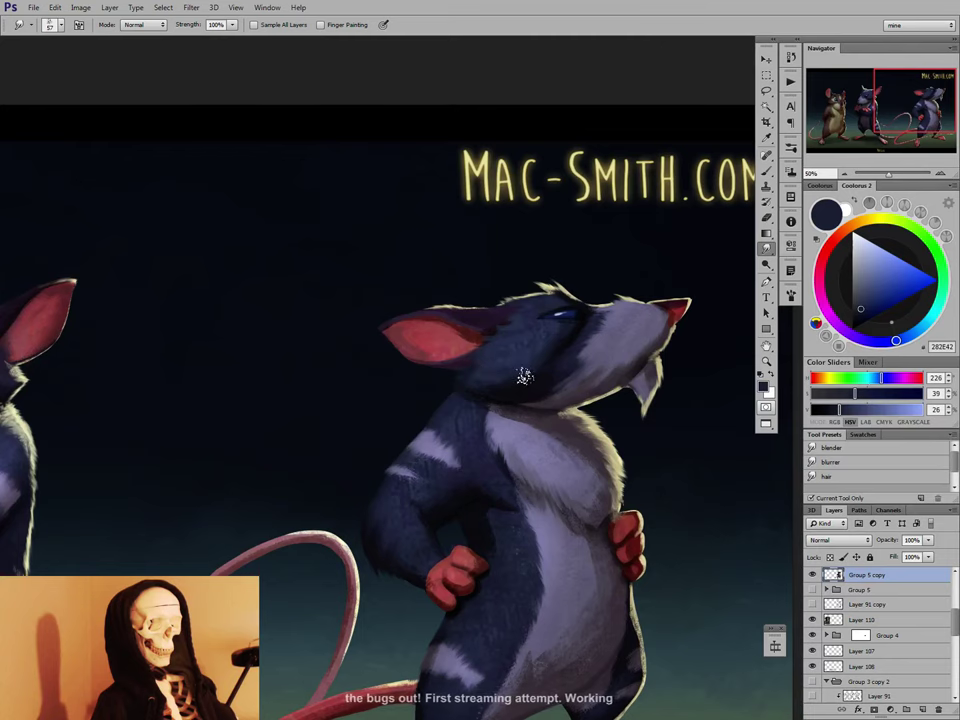
# Darken the stripe running from the eye down the cheek with sampled near-black blues.
pyautogui.press('b')
pyautogui.keyDown('alt'); pyautogui.click(500, 370); pyautogui.keyUp('alt')
pyautogui.press('[')
pyautogui.keyDown('alt'); pyautogui.click(557, 353); pyautogui.keyUp('alt')
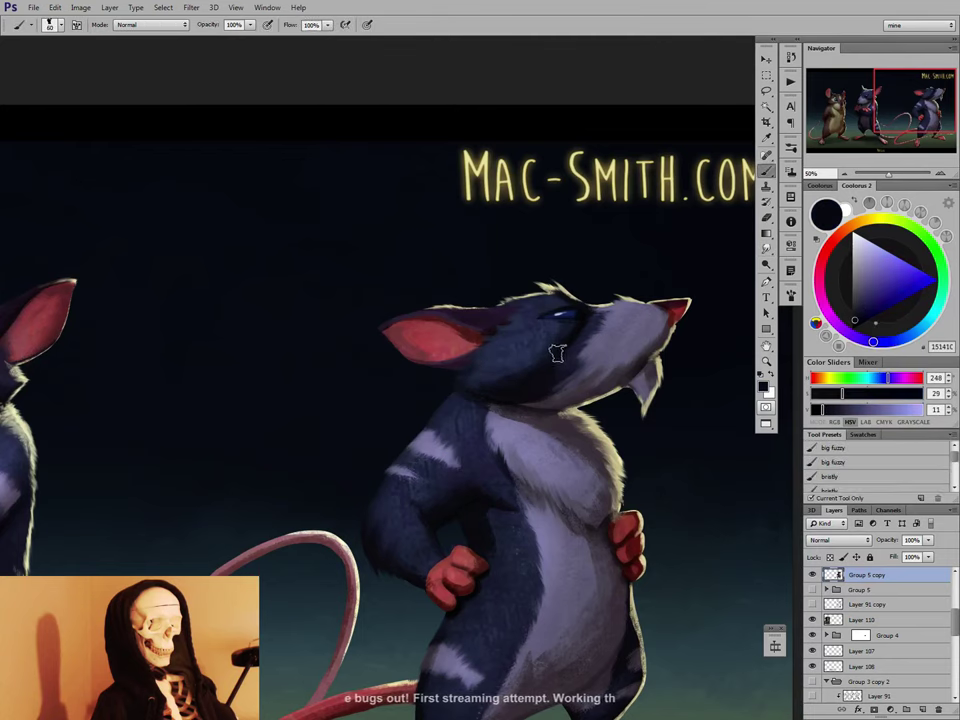
pyautogui.keyDown('alt'); pyautogui.click(566, 352); pyautogui.keyUp('alt')
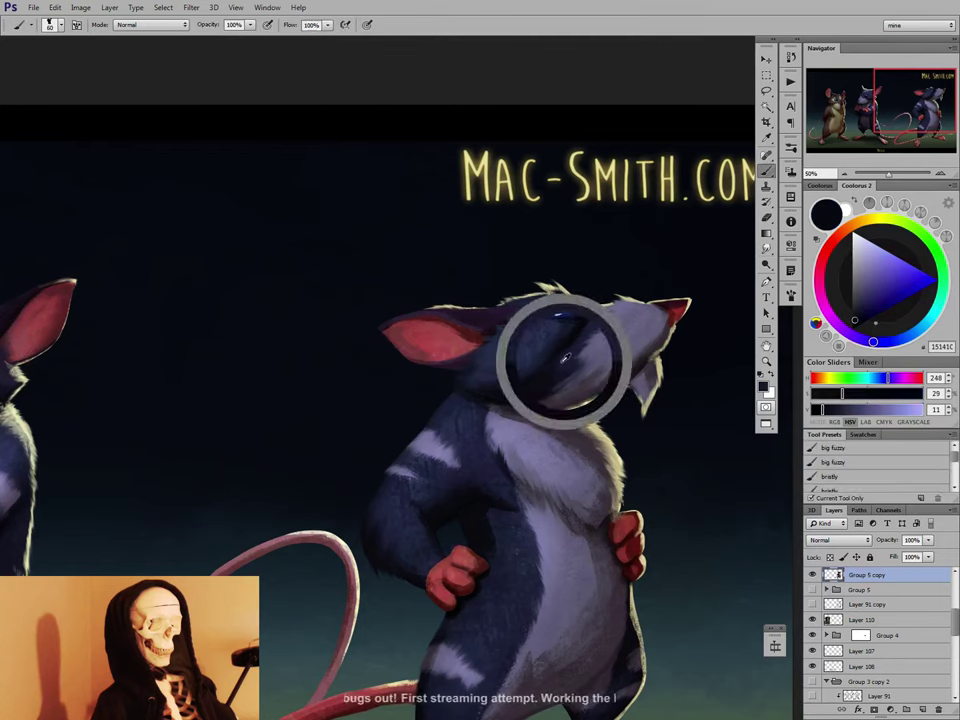
pyautogui.press('[')
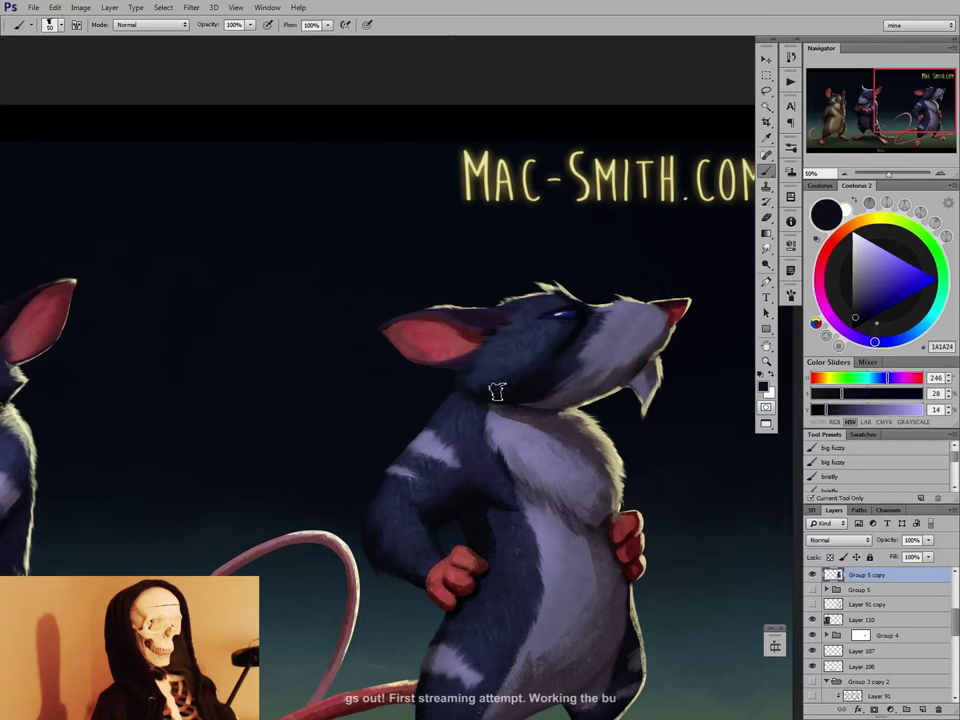
# Rework the cheek and jaw fur beneath the ear with sampled dark blues, and smudge the strokes together.
pyautogui.keyDown('alt'); pyautogui.click(485, 376); pyautogui.keyUp('alt')
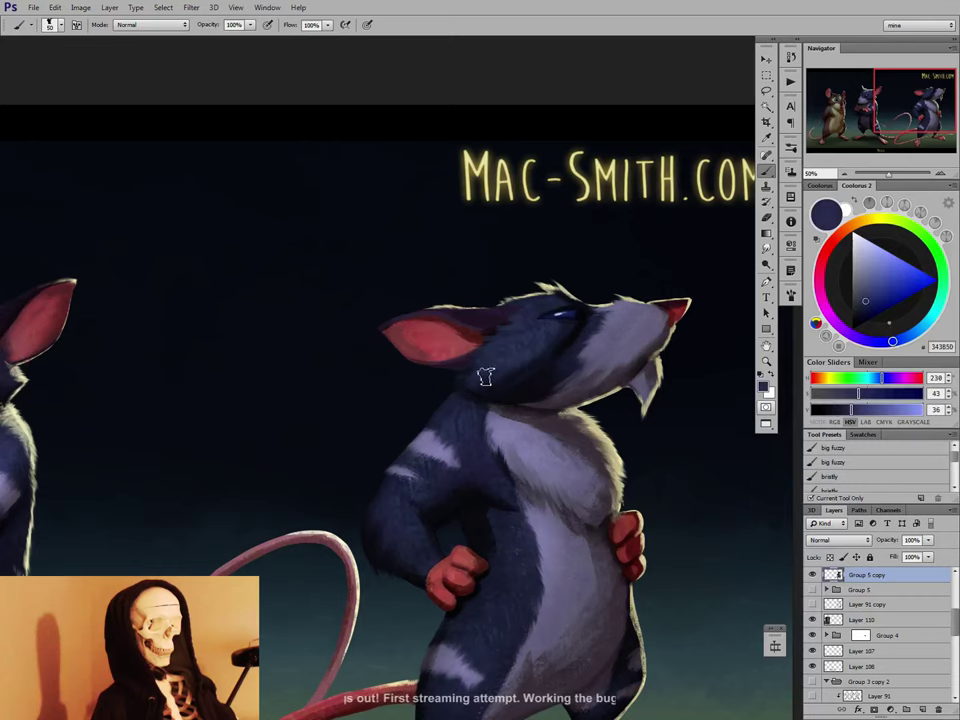
pyautogui.keyDown('alt'); pyautogui.click(574, 342); pyautogui.keyUp('alt')
pyautogui.keyDown('alt'); pyautogui.click(564, 364); pyautogui.keyUp('alt')
pyautogui.press('[')
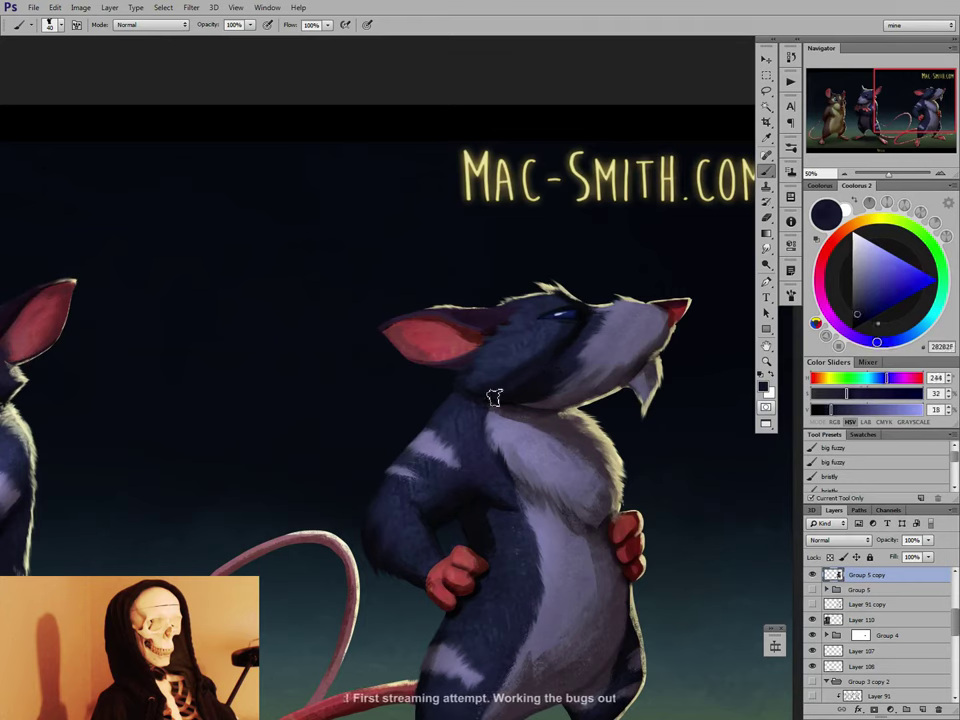
pyautogui.keyDown('alt'); pyautogui.click(501, 395); pyautogui.keyUp('alt')
pyautogui.press('r')
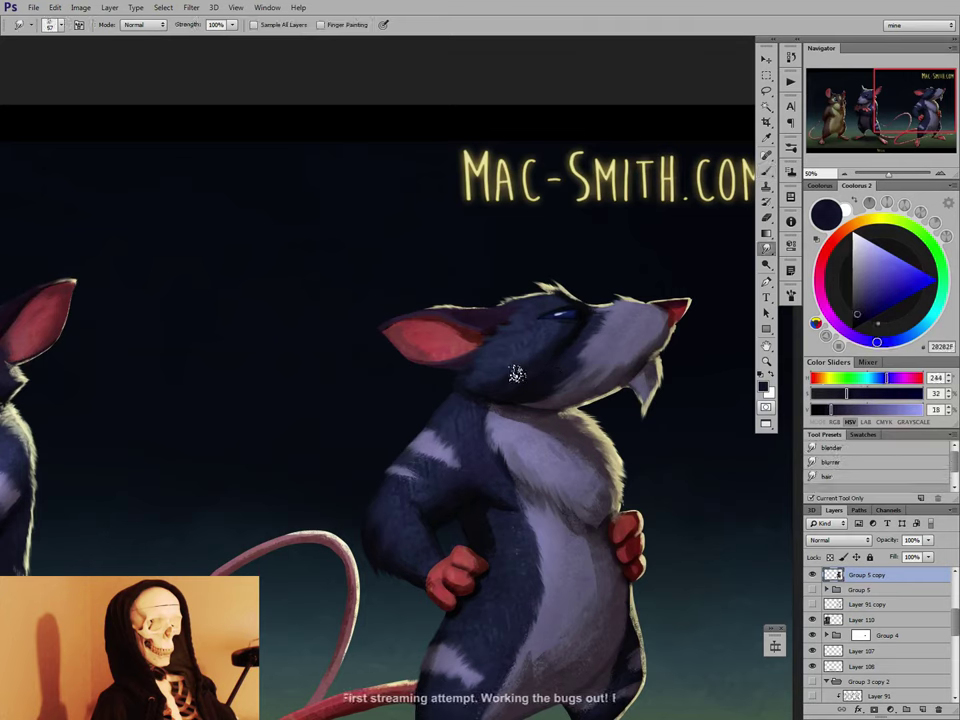
# Clean up the edge between the jaw and chin tuft with the Eraser, using the textured 25 px brush tip.
pyautogui.press('e')
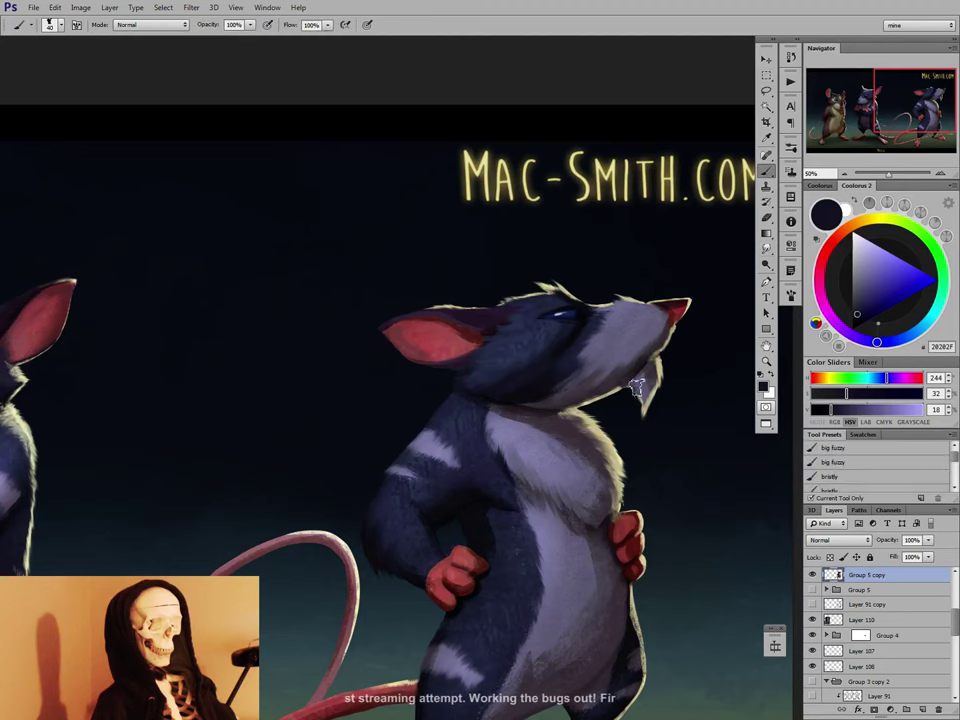
pyautogui.rightClick(624, 393)
pyautogui.click(700, 623)
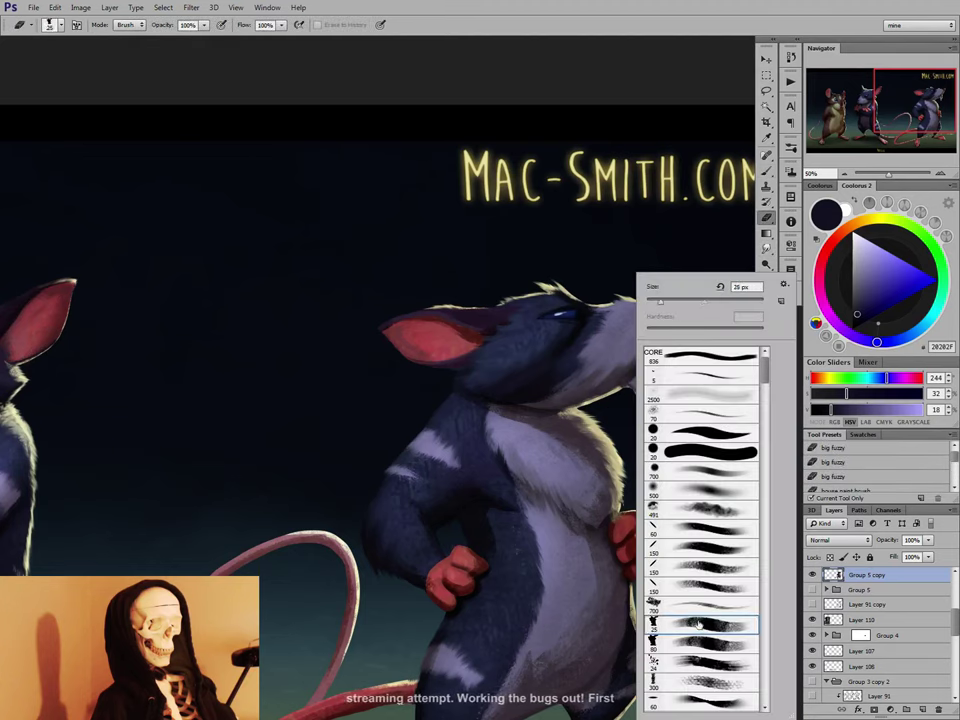
pyautogui.click(622, 400)
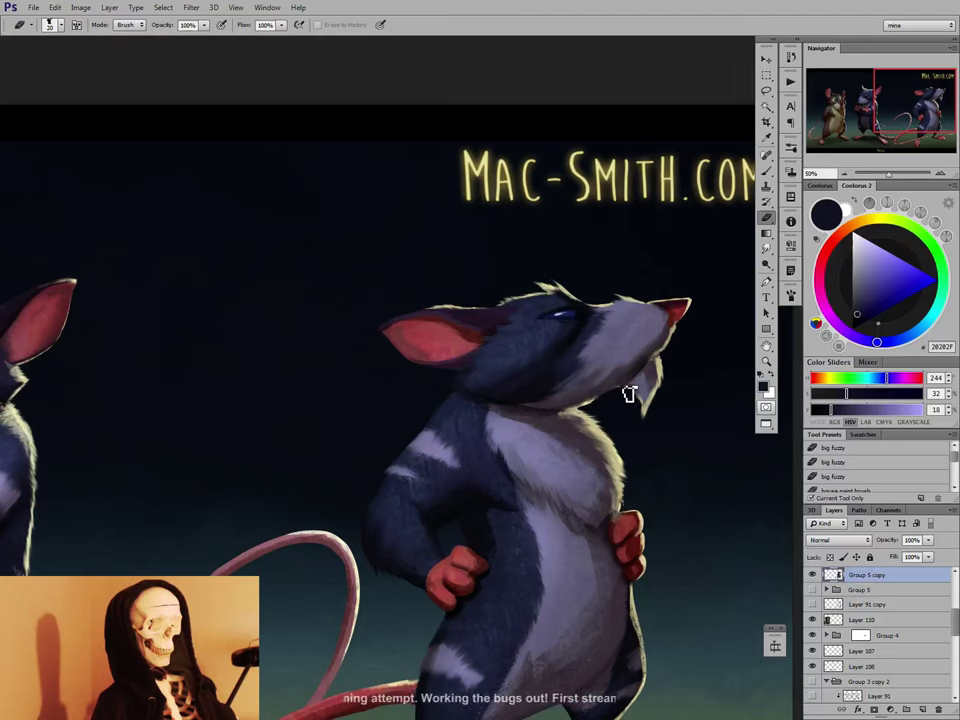
# Lock the transparent pixels of the Group 5 copy layer, and darken the chin tuft with a sampled near-black blue.
pyautogui.press('b')
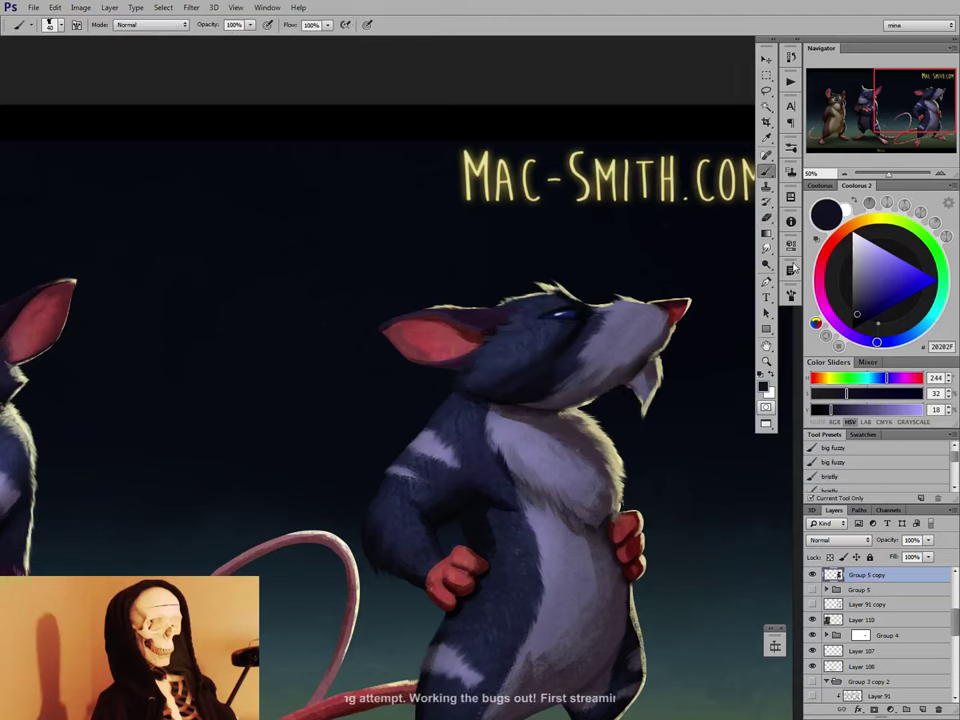
pyautogui.click(830, 557)
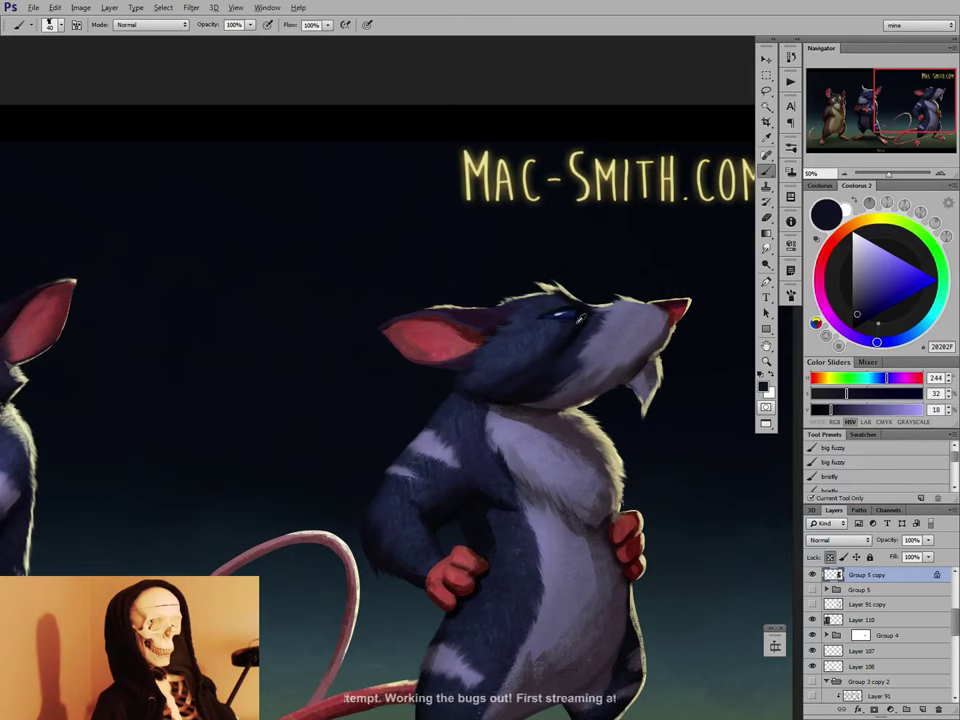
pyautogui.keyDown('alt'); pyautogui.click(577, 322); pyautogui.keyUp('alt')
pyautogui.press('[')
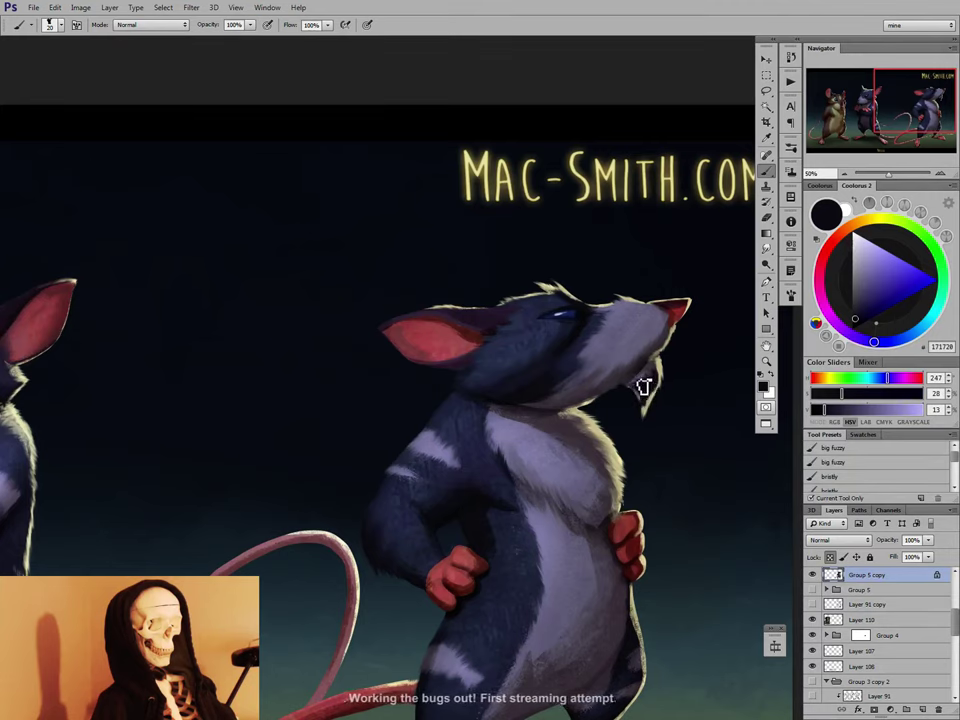
# Rework the base of the chin tuft beneath the mouth with sampled violet-greys, and smudge the strokes.
pyautogui.keyDown('alt'); pyautogui.click(640, 389); pyautogui.keyUp('alt')
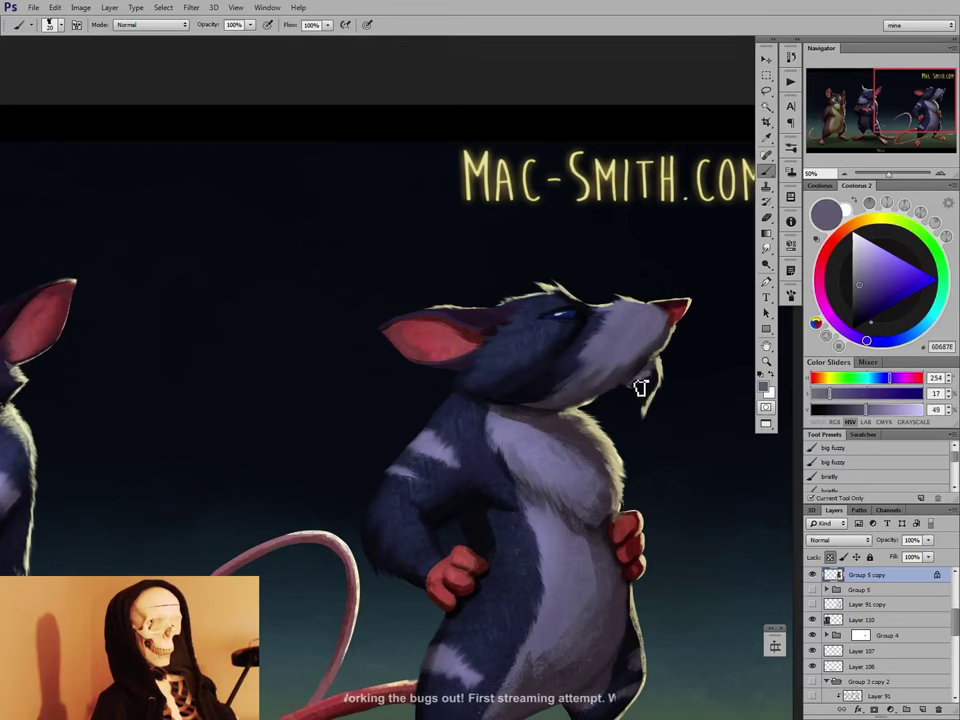
pyautogui.keyDown('alt'); pyautogui.click(655, 381); pyautogui.keyUp('alt')
pyautogui.keyDown('alt'); pyautogui.click(641, 386); pyautogui.keyUp('alt')
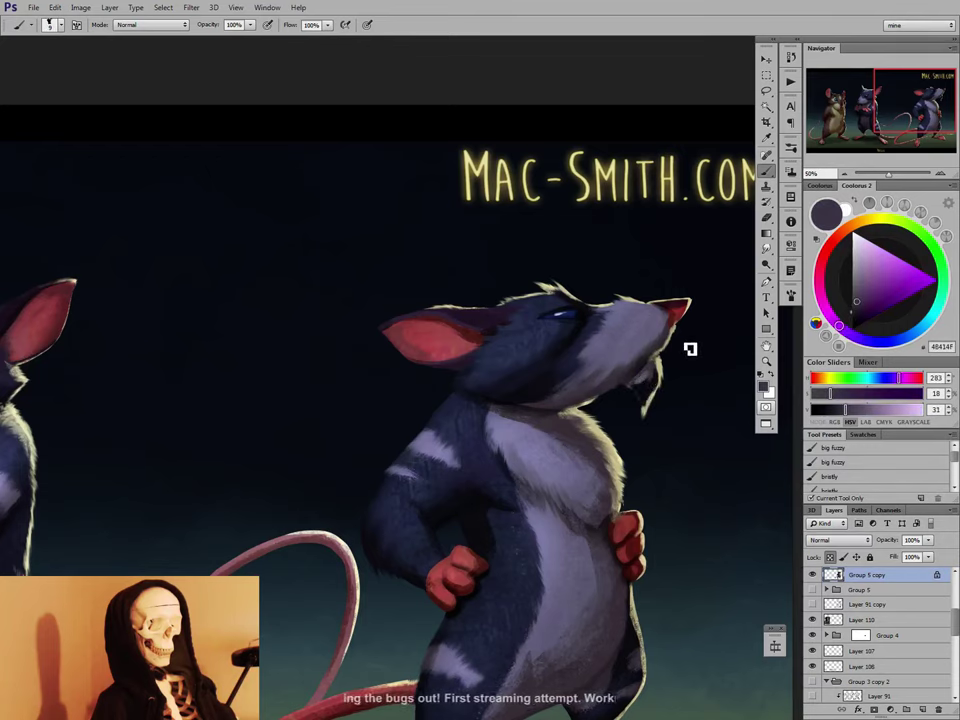
pyautogui.press('r')
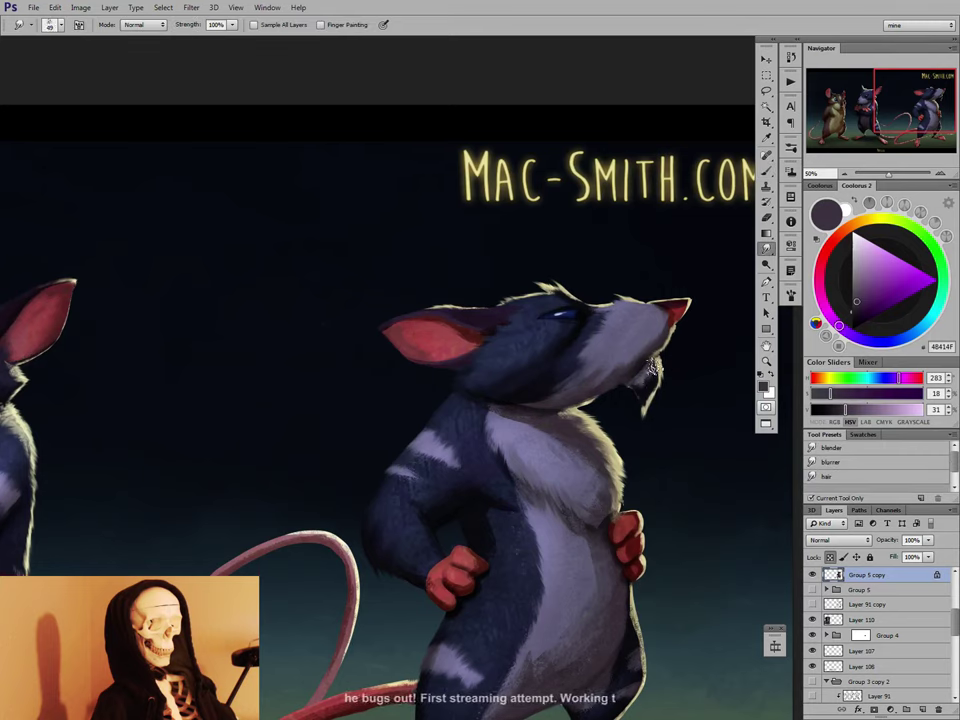
# Refine the chin tuft's tip and outer edge with sampled pale cream and near-black blue, and smudge the hairs together.
pyautogui.press('b')
pyautogui.keyDown('alt'); pyautogui.click(645, 412); pyautogui.keyUp('alt')
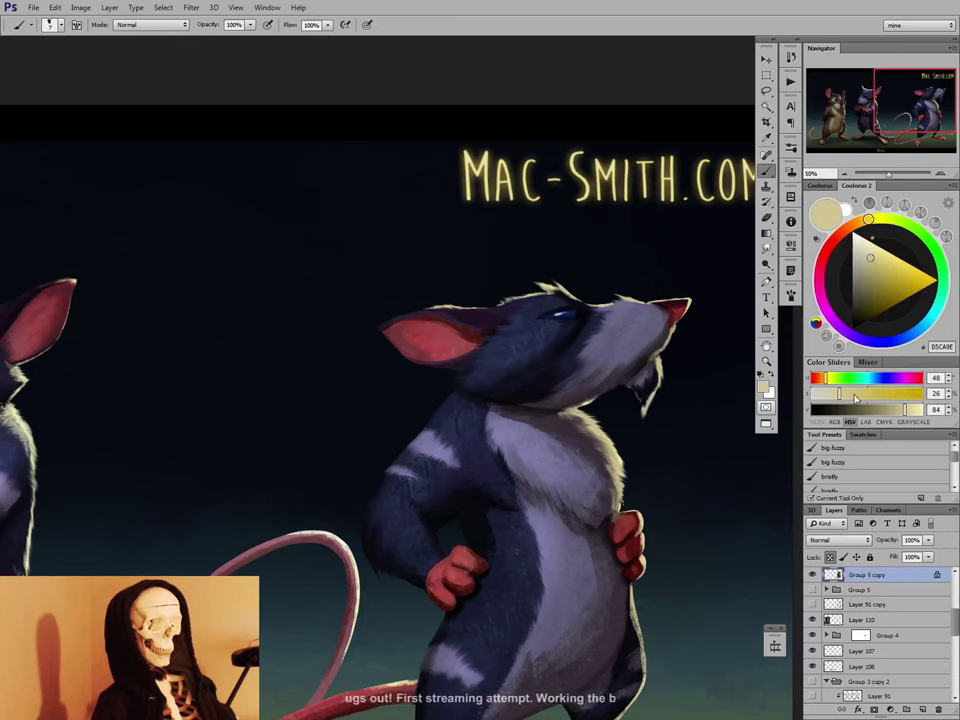
pyautogui.keyDown('alt'); pyautogui.click(646, 402); pyautogui.keyUp('alt')
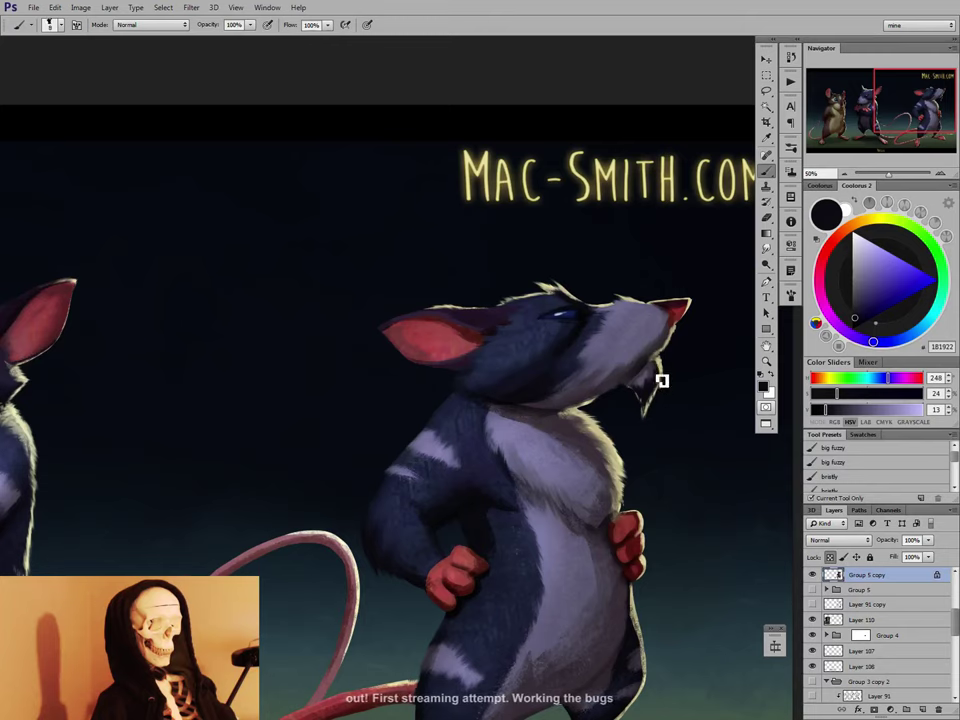
pyautogui.press(']')
pyautogui.press(']')
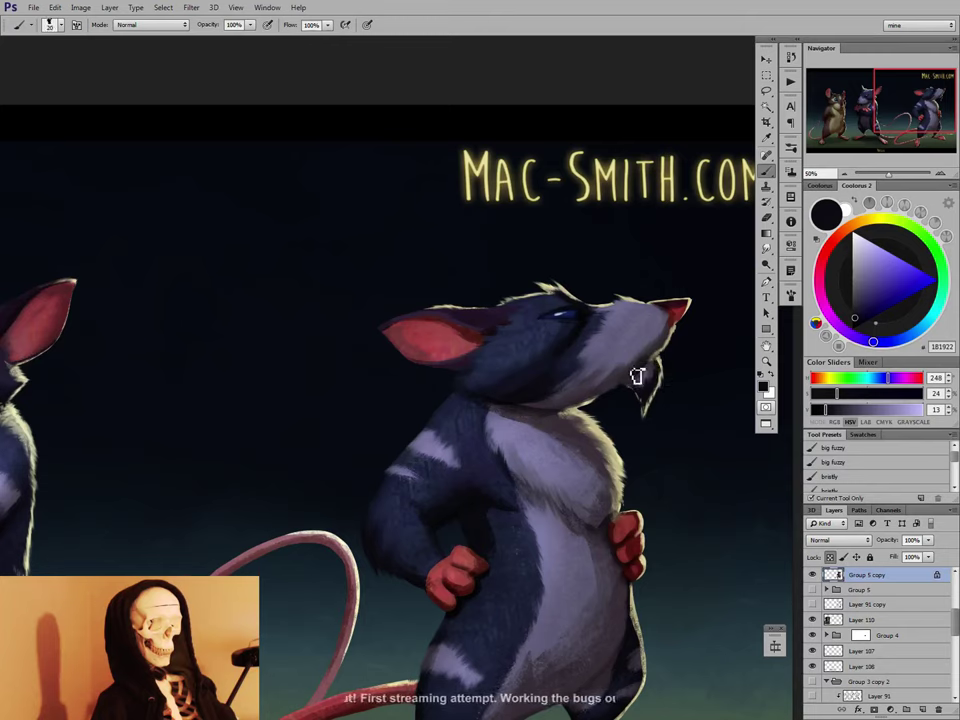
pyautogui.press('r')
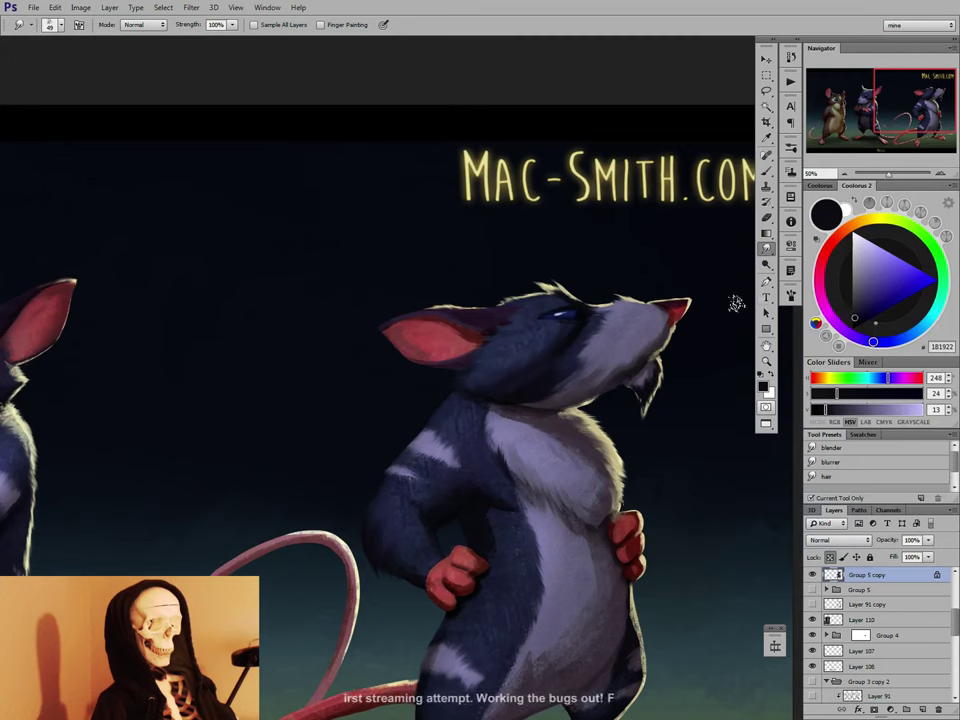
# Shade the front of the muzzle with a sampled dark purple-grey, and smudge it into the lighter fur.
pyautogui.click(765, 172)
pyautogui.keyDown('alt'); pyautogui.click(661, 340); pyautogui.keyUp('alt')
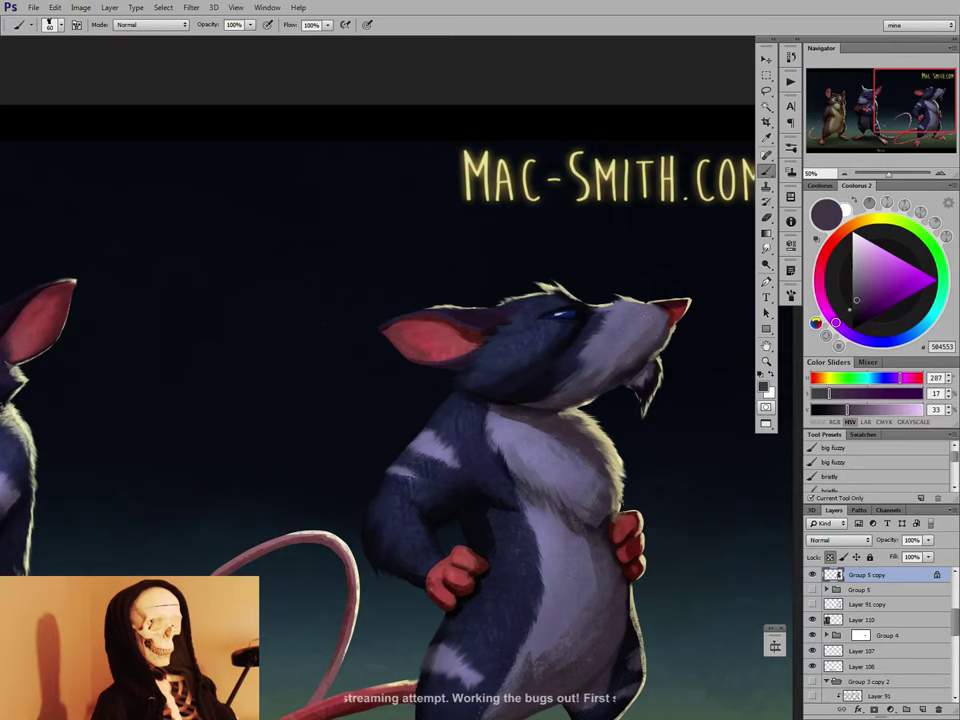
pyautogui.press('r')
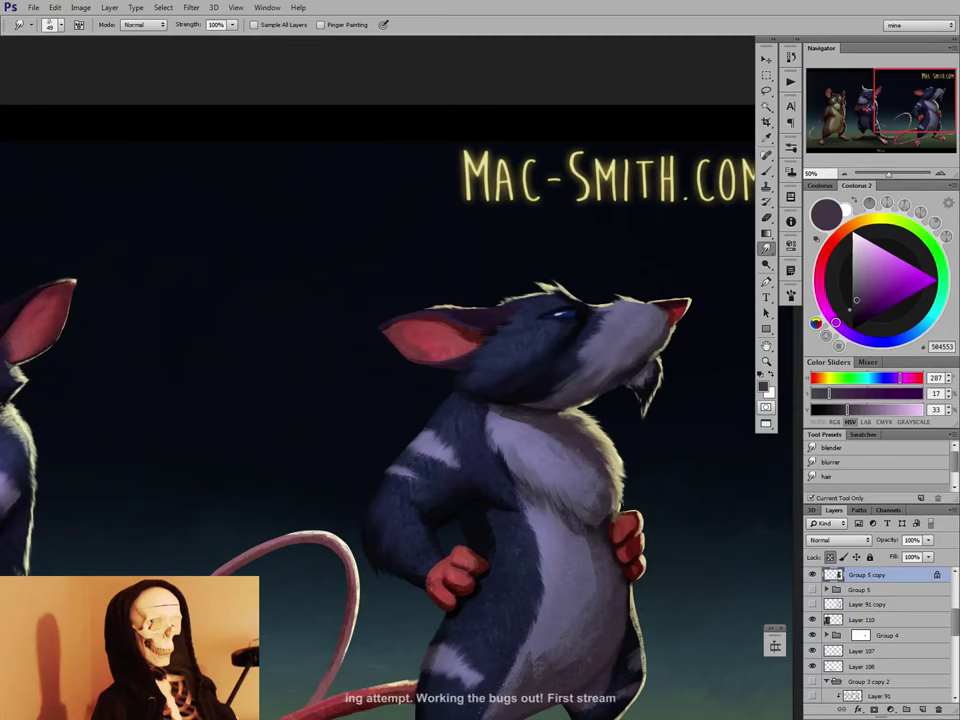
# Darken the fur around the eye's outer corner with a sampled near-black in a 10 px brush, and touch up the brow with dark blue.
pyautogui.press('b')
pyautogui.keyDown('alt'); pyautogui.click(568, 311); pyautogui.keyUp('alt')
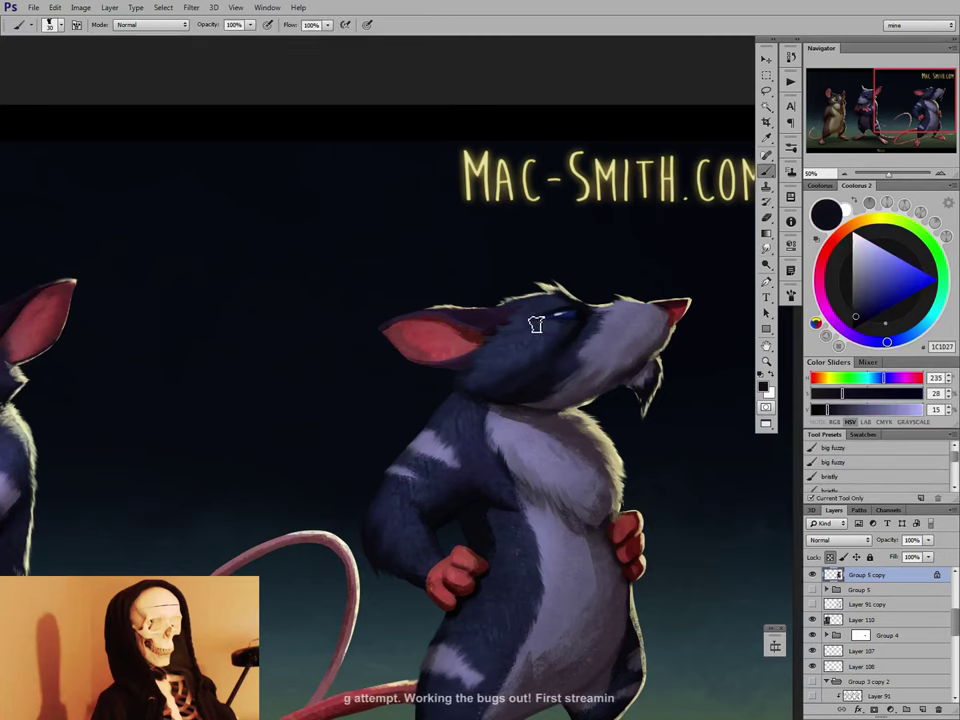
pyautogui.press('[')
pyautogui.press('[')
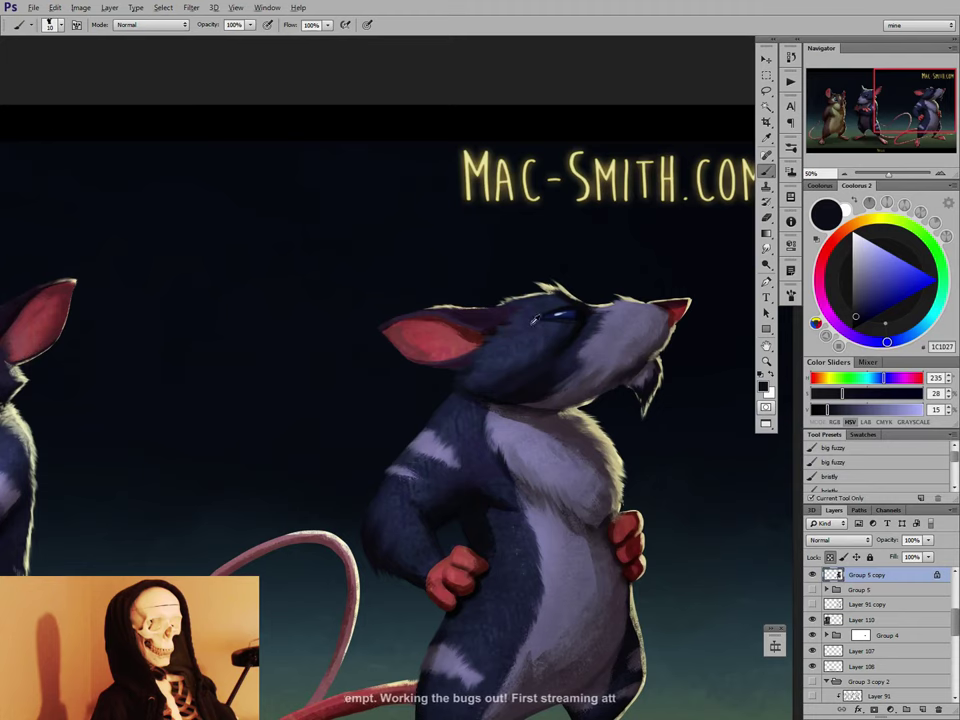
pyautogui.keyDown('alt'); pyautogui.click(571, 291); pyautogui.keyUp('alt')
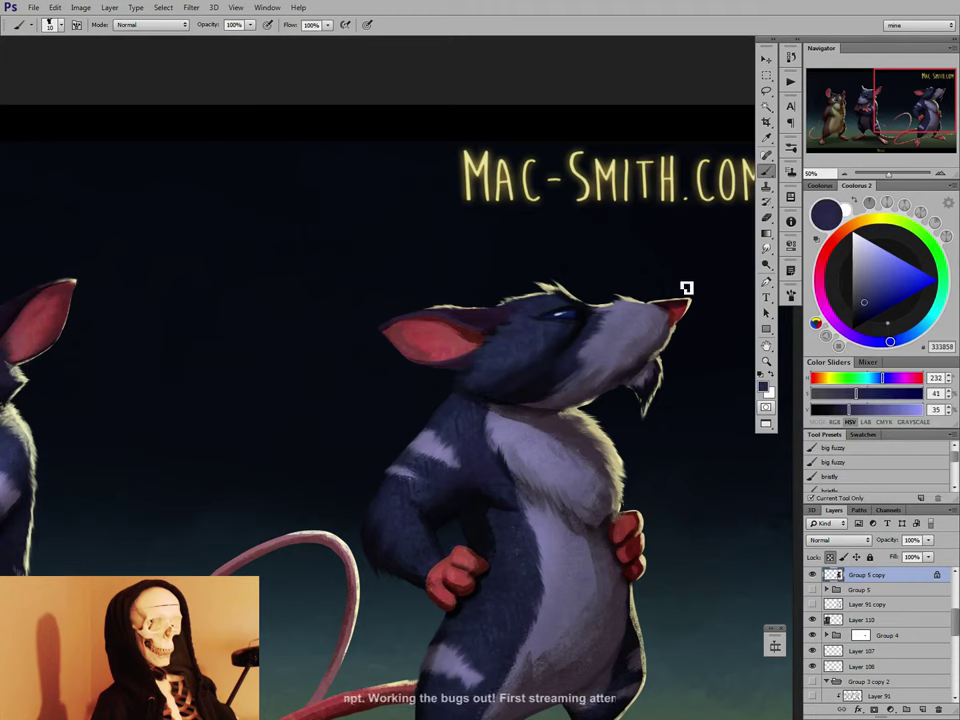
# Define the eye and the inner brow edge with sampled near-blacks and deep blue using a 10 px brush.
pyautogui.keyDown('alt'); pyautogui.click(560, 317); pyautogui.keyUp('alt')
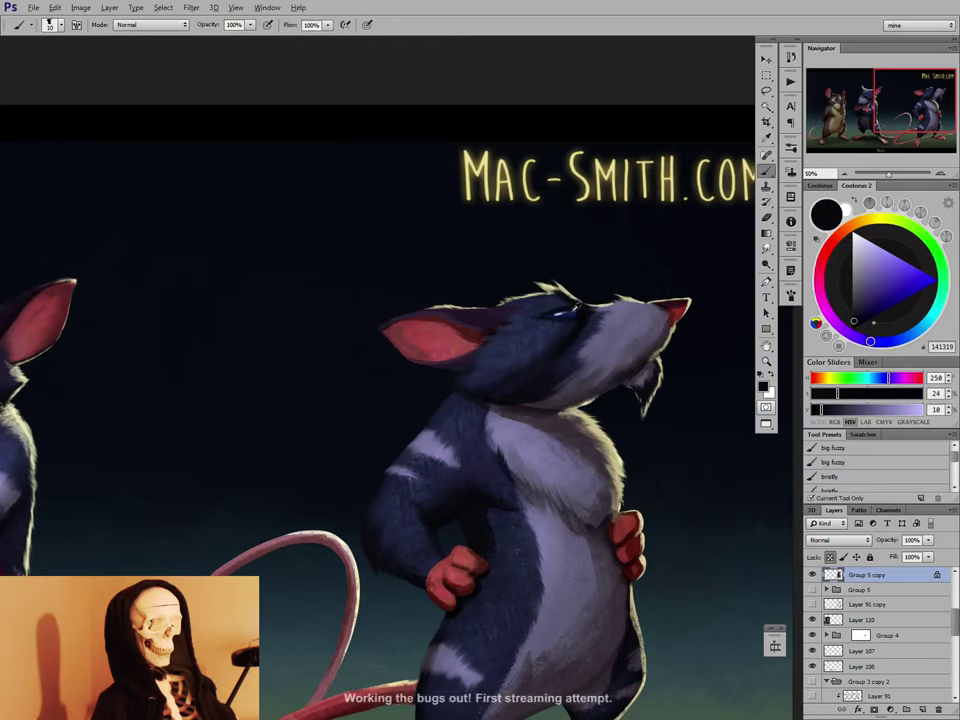
pyautogui.keyDown('alt'); pyautogui.click(570, 319); pyautogui.keyUp('alt')
pyautogui.keyDown('alt'); pyautogui.click(583, 322); pyautogui.keyUp('alt')
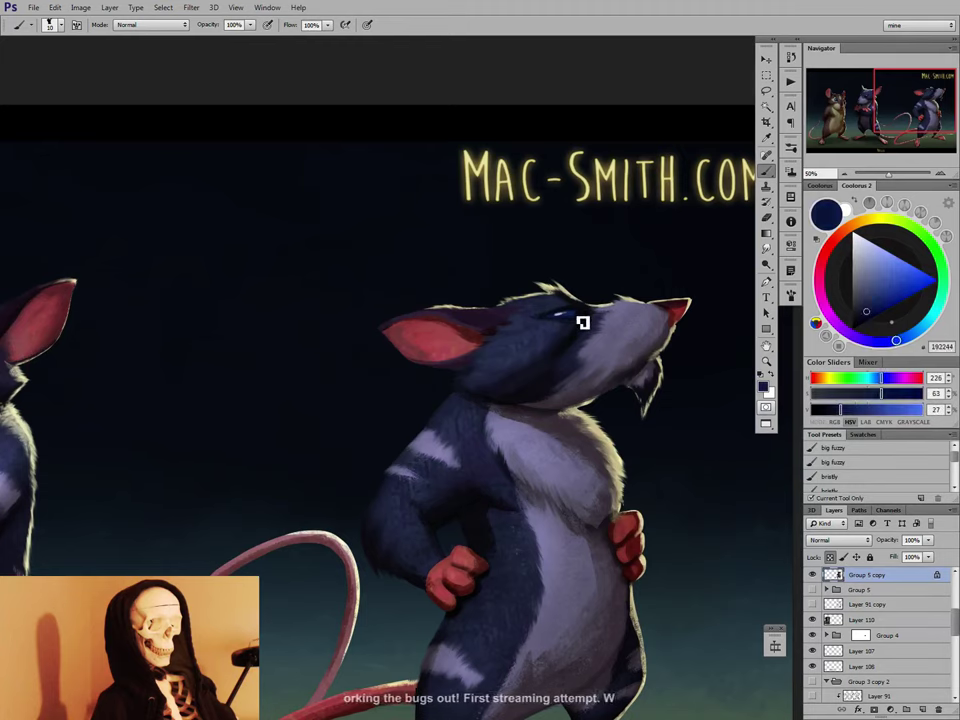
pyautogui.keyDown('alt'); pyautogui.click(584, 323); pyautogui.keyUp('alt')
pyautogui.keyDown('alt'); pyautogui.click(576, 303); pyautogui.keyUp('alt')
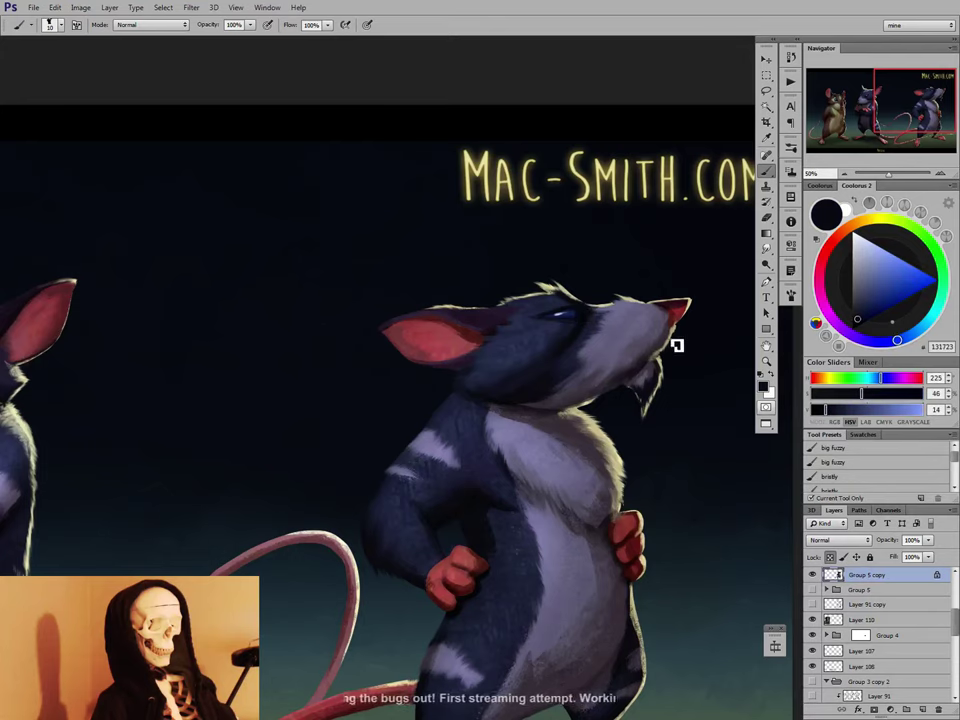
pyautogui.press('r')
# Brighten the rim light along the muzzle front and nose with sampled pale cream, using a 15 px brush.
pyautogui.press('b')
pyautogui.keyDown('alt'); pyautogui.click(594, 408); pyautogui.keyUp('alt')
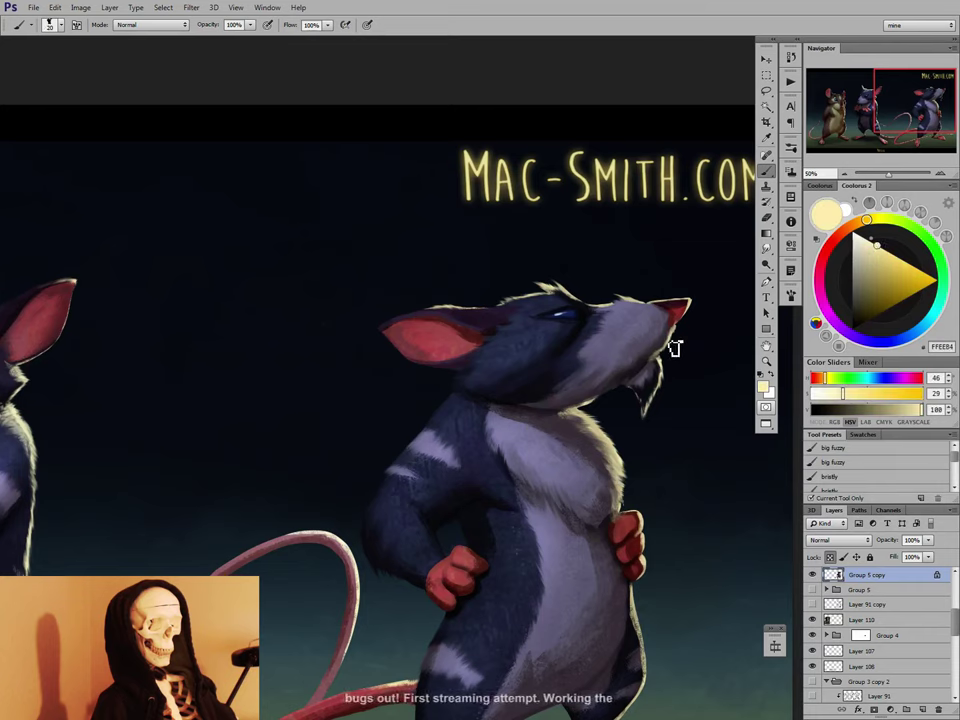
pyautogui.press('[')
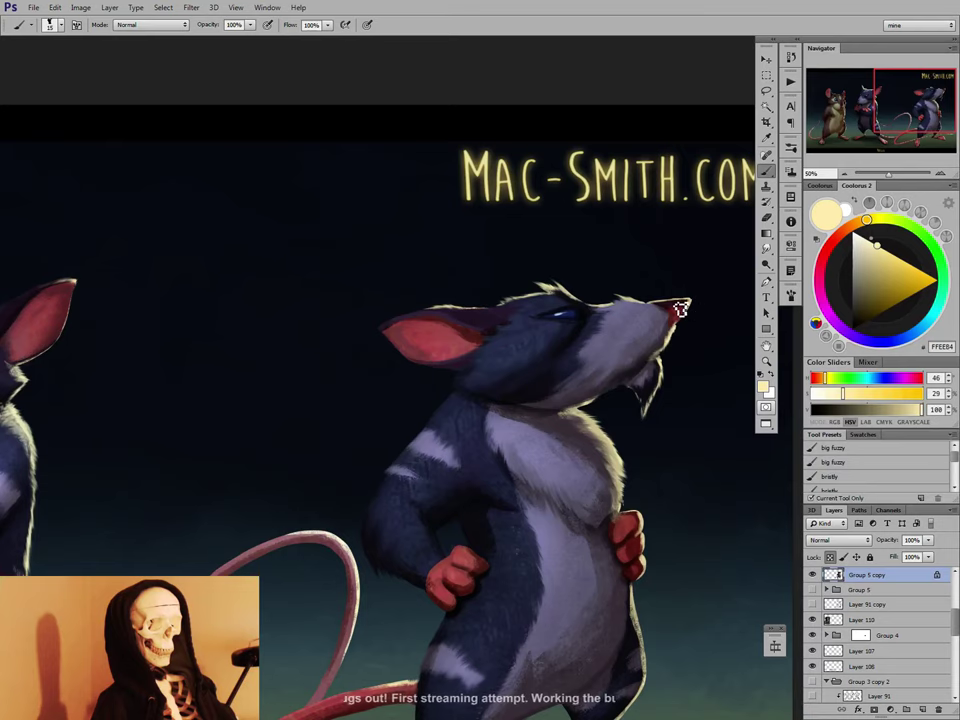
# Paint the nostril and darken the base of the nose with sampled near-black, dark purple and violet-grey.
pyautogui.keyDown('alt'); pyautogui.click(579, 311); pyautogui.keyUp('alt')
pyautogui.press('[')
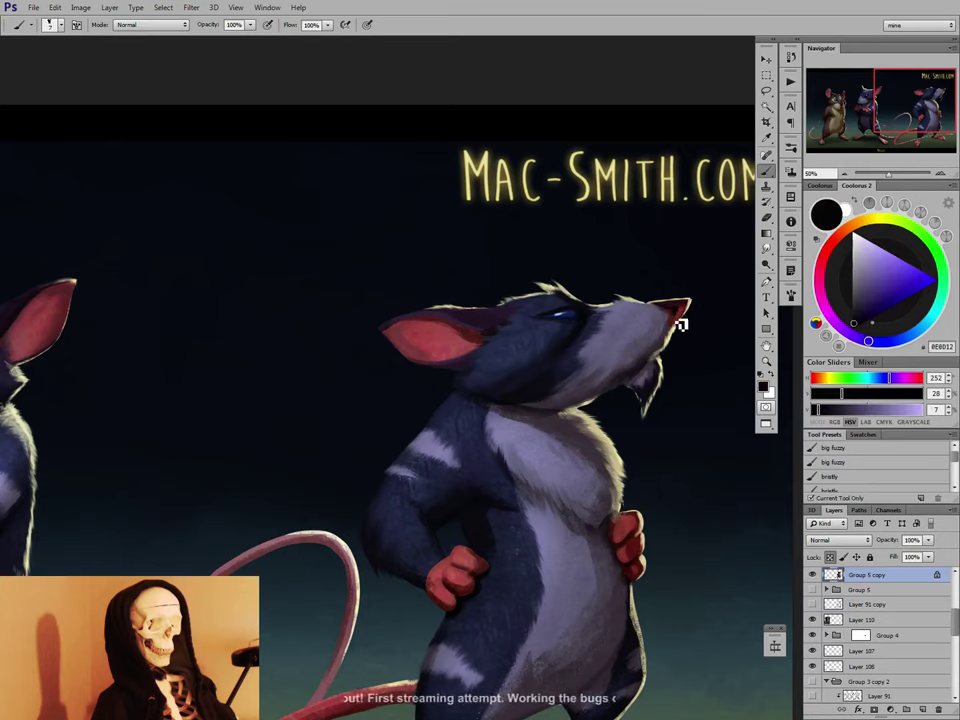
pyautogui.keyDown('alt'); pyautogui.click(676, 326); pyautogui.keyUp('alt')
pyautogui.keyDown('alt'); pyautogui.click(676, 324); pyautogui.keyUp('alt')
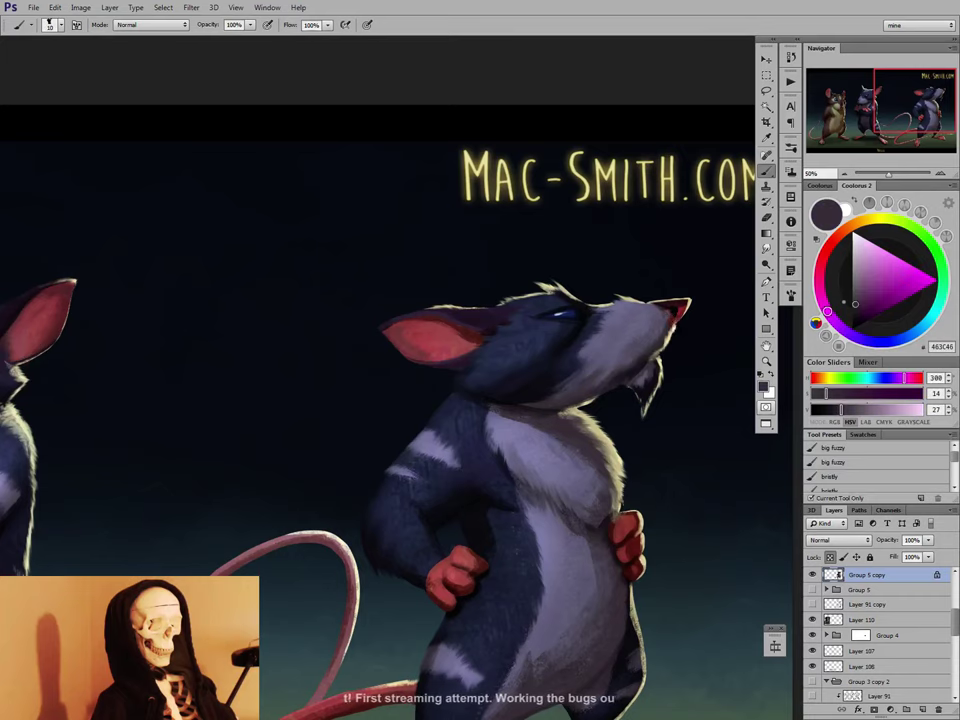
pyautogui.keyDown('alt'); pyautogui.click(664, 302); pyautogui.keyUp('alt')
pyautogui.press(']')
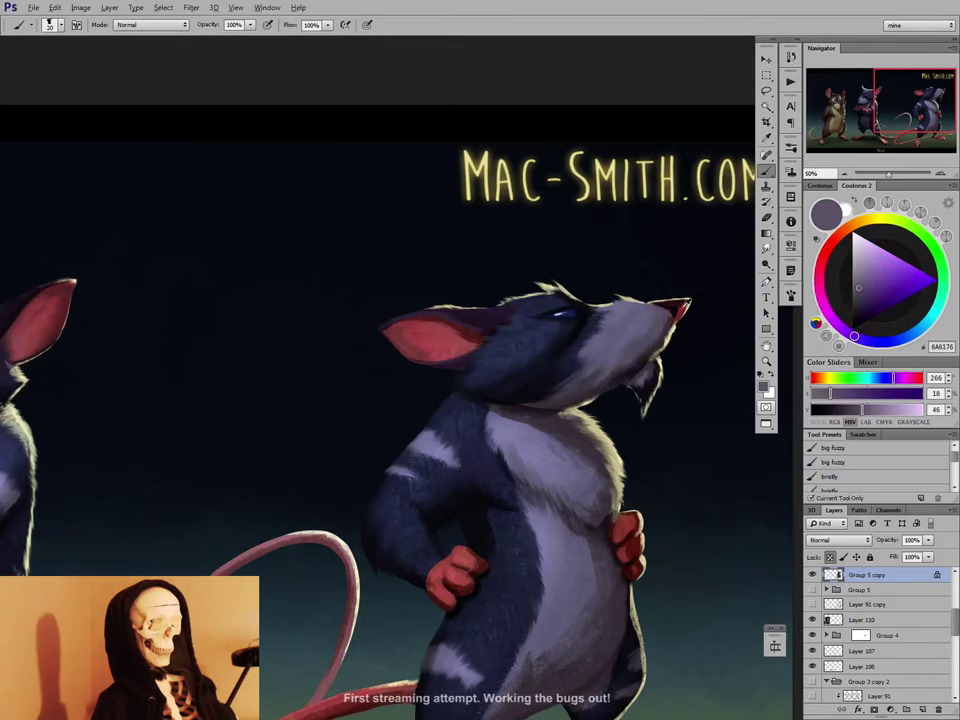
# Rework the transition from the red nose to the muzzle with sampled colours, using a 9 px brush.
pyautogui.keyDown('alt'); pyautogui.click(683, 303); pyautogui.keyUp('alt')
pyautogui.keyDown('alt'); pyautogui.click(660, 312); pyautogui.keyUp('alt')
pyautogui.press('[')
pyautogui.press('[')
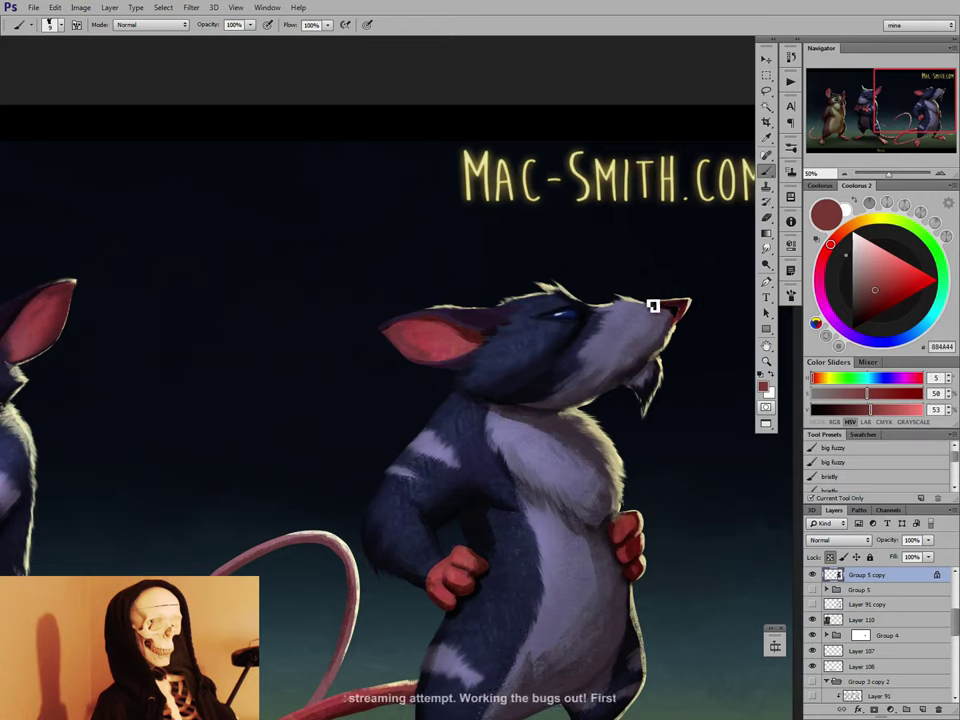
# Touch up the rim light on the nose and muzzle bridge with sampled creams, unlock the layer's transparent pixels, and smudge the edge beside the eye.
pyautogui.keyDown('alt'); pyautogui.click(683, 303); pyautogui.keyUp('alt')
pyautogui.press(']')
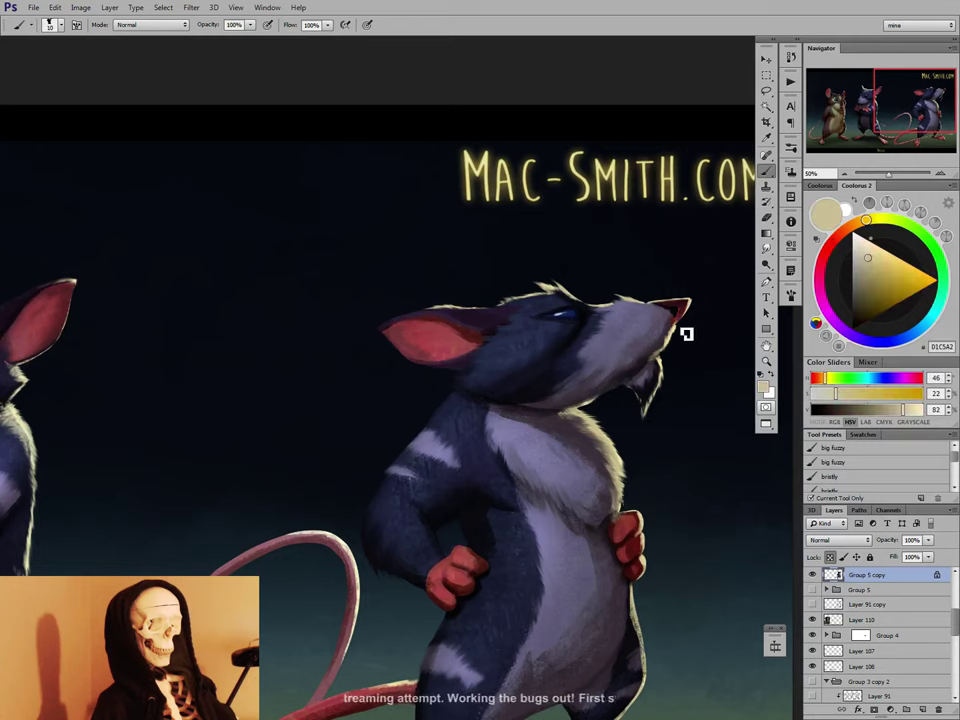
pyautogui.keyDown('alt'); pyautogui.click(687, 303); pyautogui.keyUp('alt')
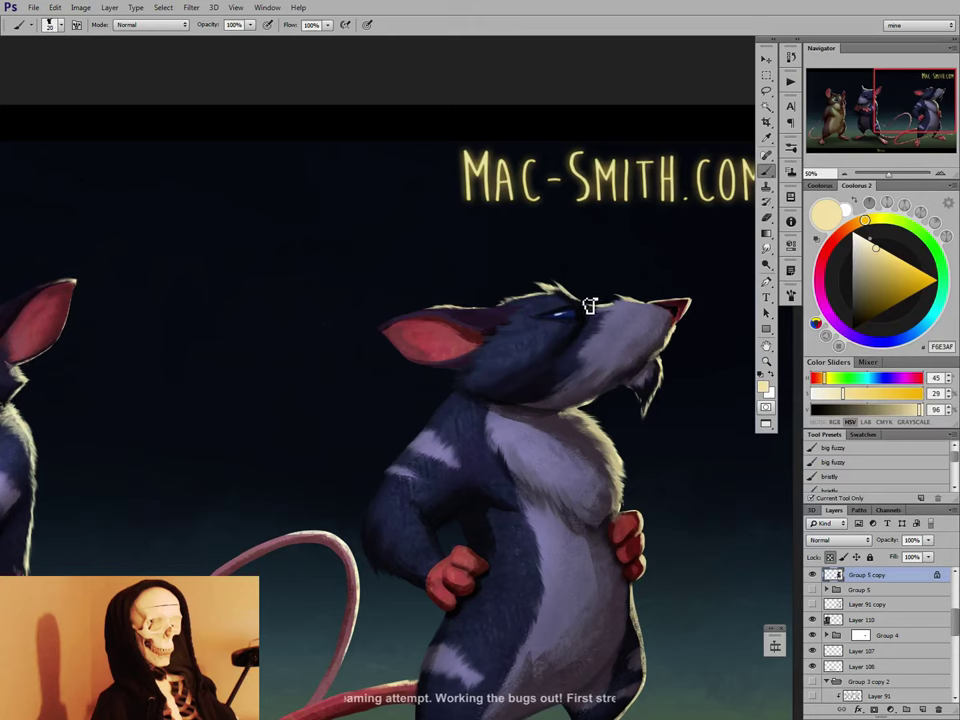
pyautogui.press('r')
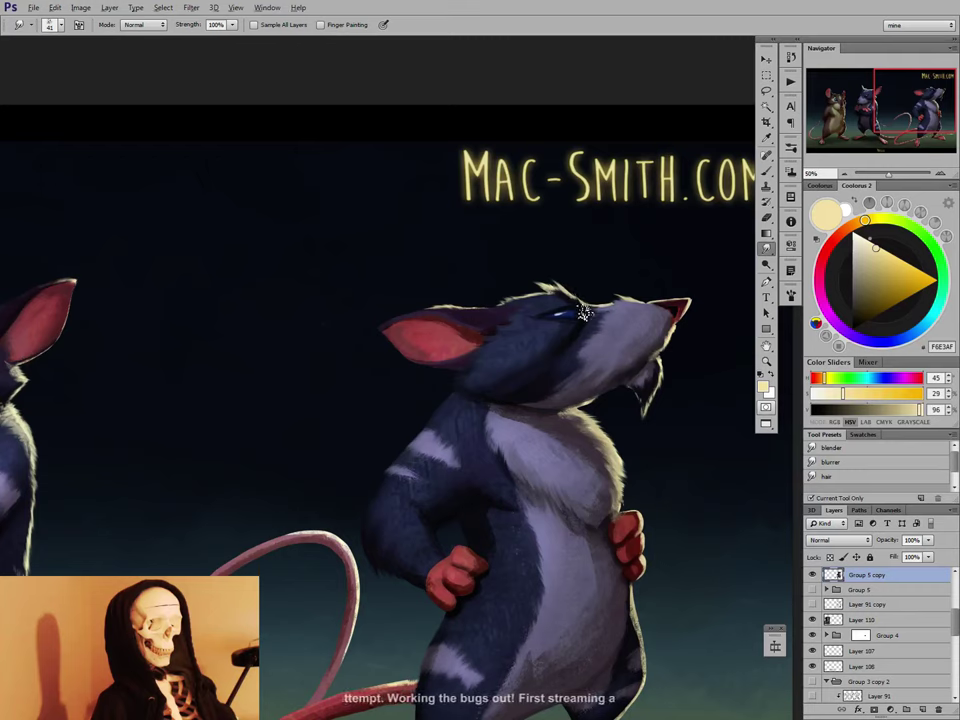
# Repaint the fur between the eye and ear with sampled near-black and dark blue, and smudge the strokes.
pyautogui.press('b')
pyautogui.keyDown('alt'); pyautogui.click(578, 311); pyautogui.keyUp('alt')
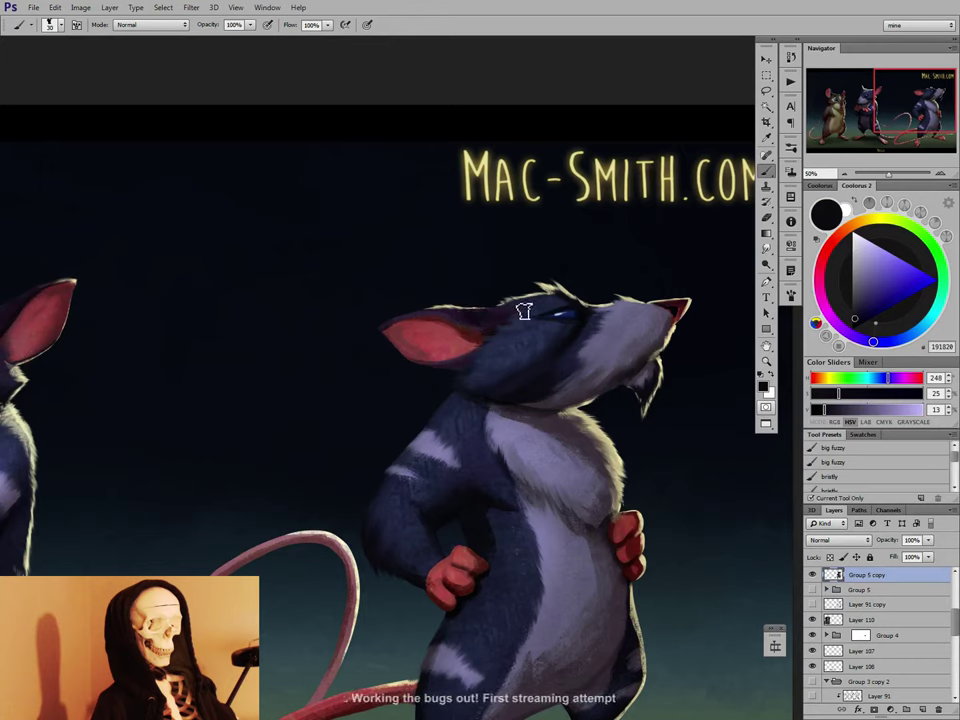
pyautogui.keyDown('alt'); pyautogui.click(524, 310); pyautogui.keyUp('alt')
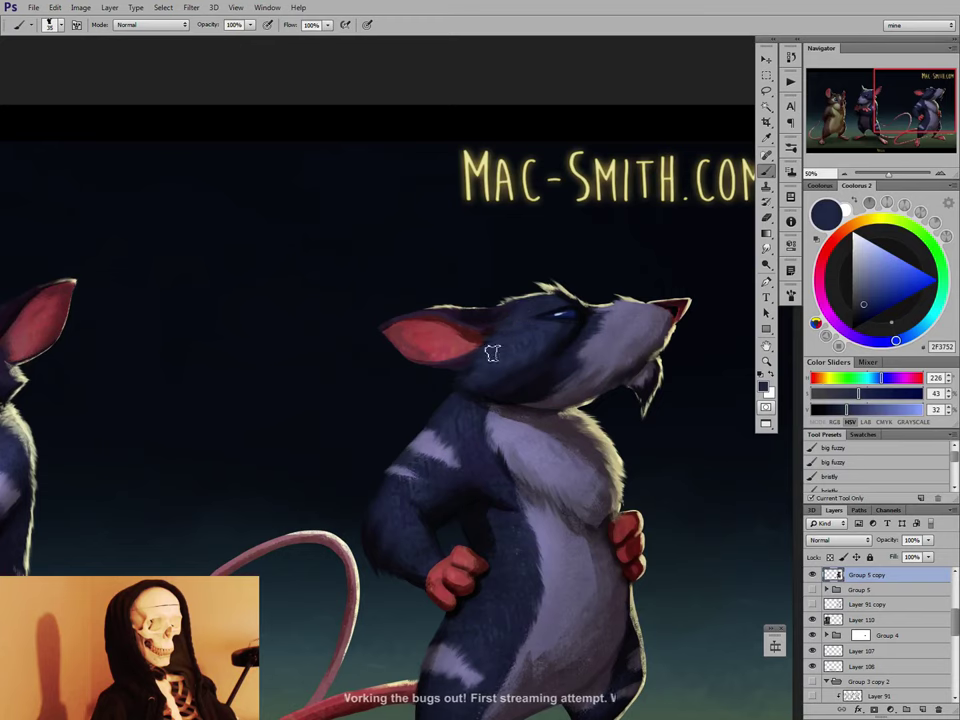
pyautogui.press('r')
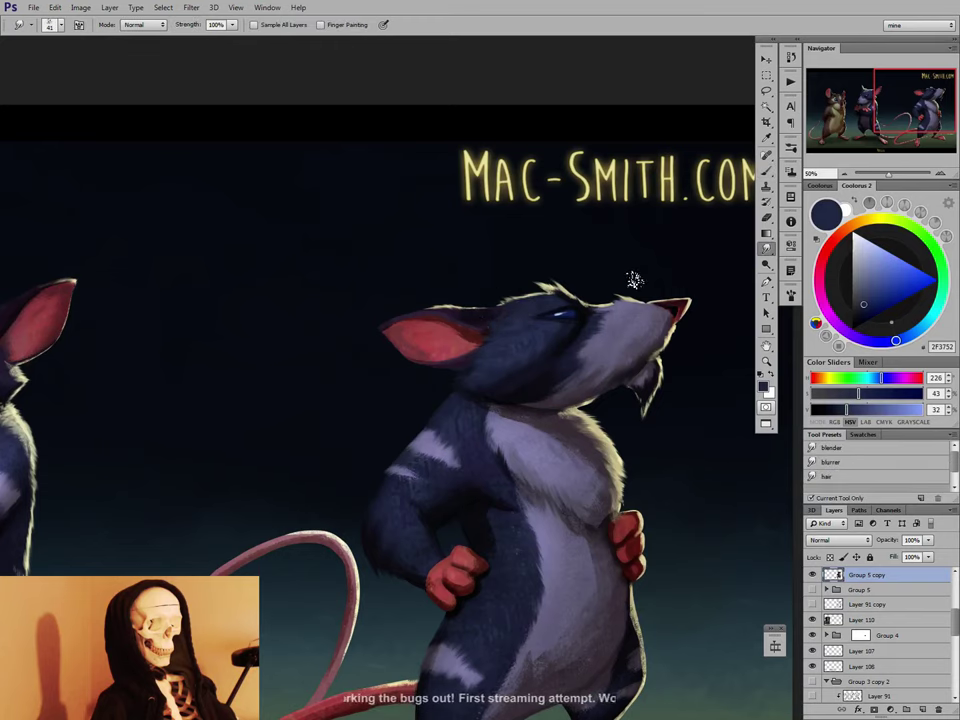
# Sharpen the eye's lower edge with a sampled near-black in a 9 px brush, and add a muted violet highlight along the lower lid.
pyautogui.press('b')
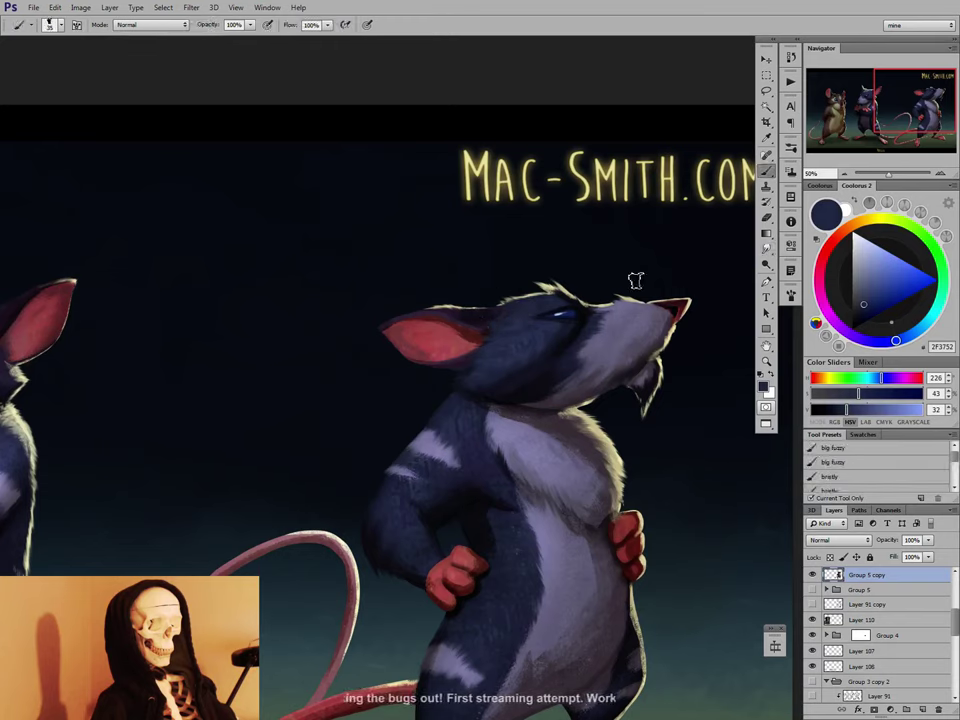
pyautogui.keyDown('alt'); pyautogui.click(583, 319); pyautogui.keyUp('alt')
pyautogui.press('[')
pyautogui.press('[')
pyautogui.press('[')
pyautogui.press('[')
pyautogui.press('[')
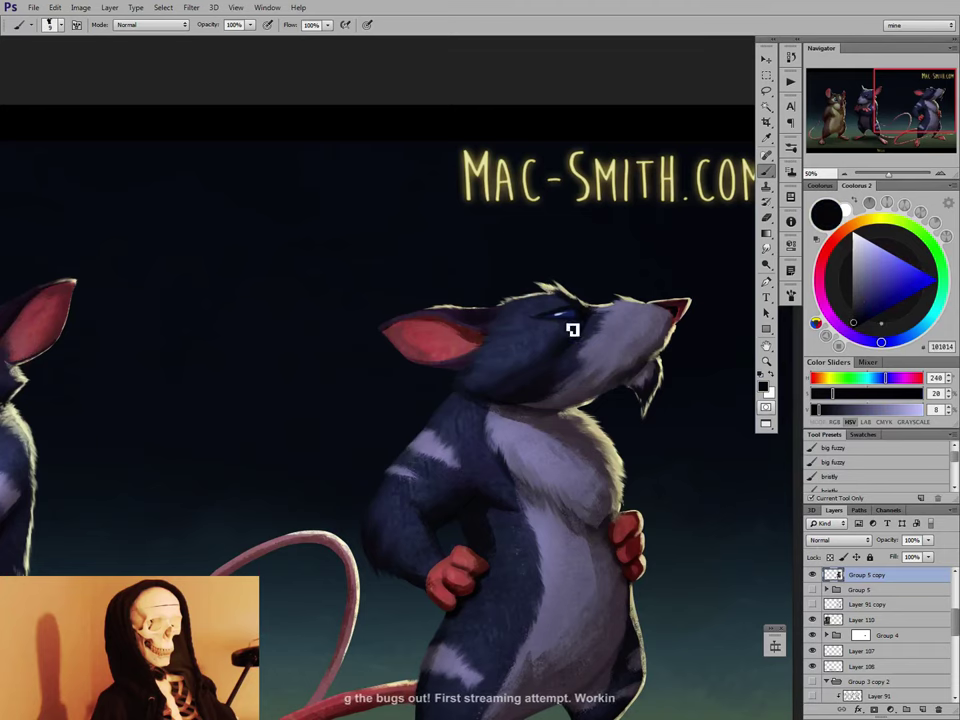
pyautogui.keyDown('alt'); pyautogui.click(541, 321); pyautogui.keyUp('alt')
pyautogui.moveTo(561, 326); pyautogui.dragTo(630, 312)
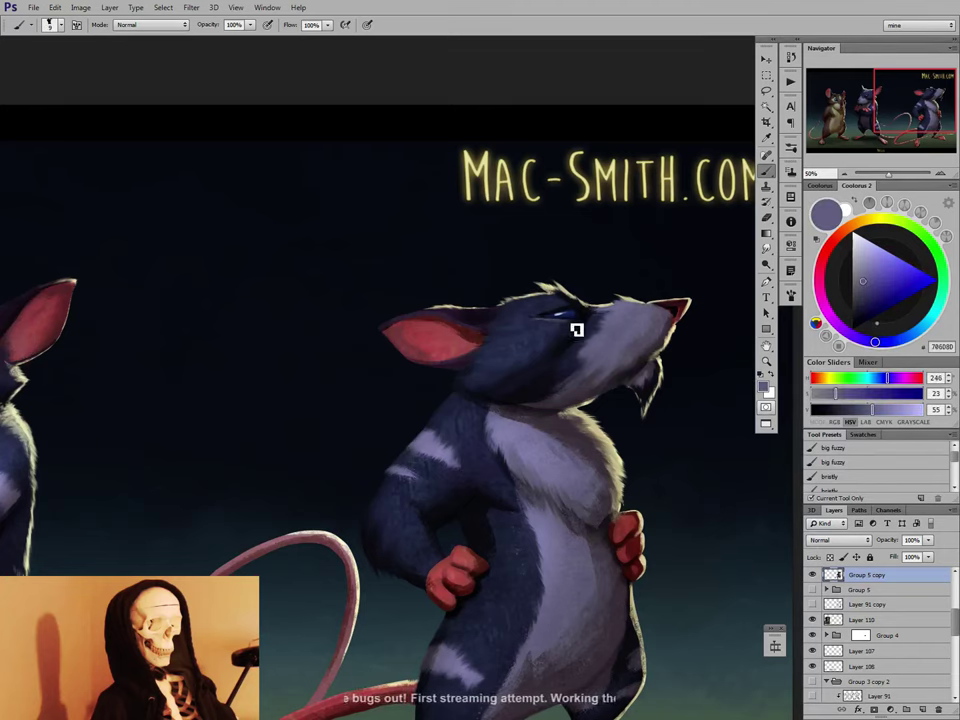
# Lighten the brow above the eye with muted violet in a 30 px brush, smudge it, and tone it down with sampled dark blue.
pyautogui.press(']')
pyautogui.press(']')
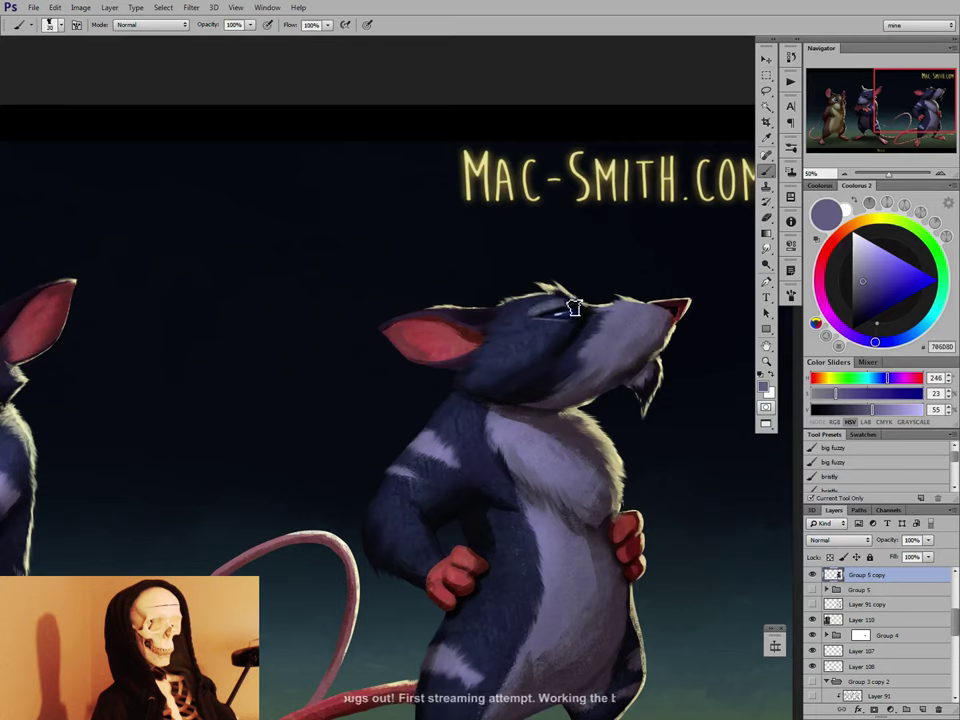
pyautogui.press('r')
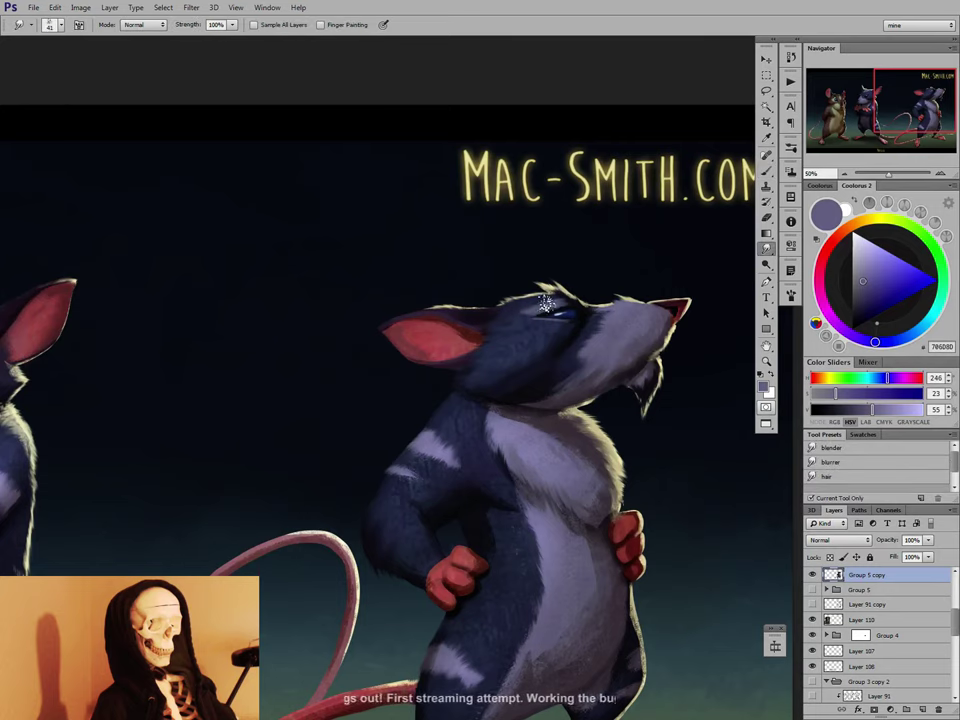
pyautogui.press('b')
pyautogui.keyDown('alt'); pyautogui.click(557, 306); pyautogui.keyUp('alt')
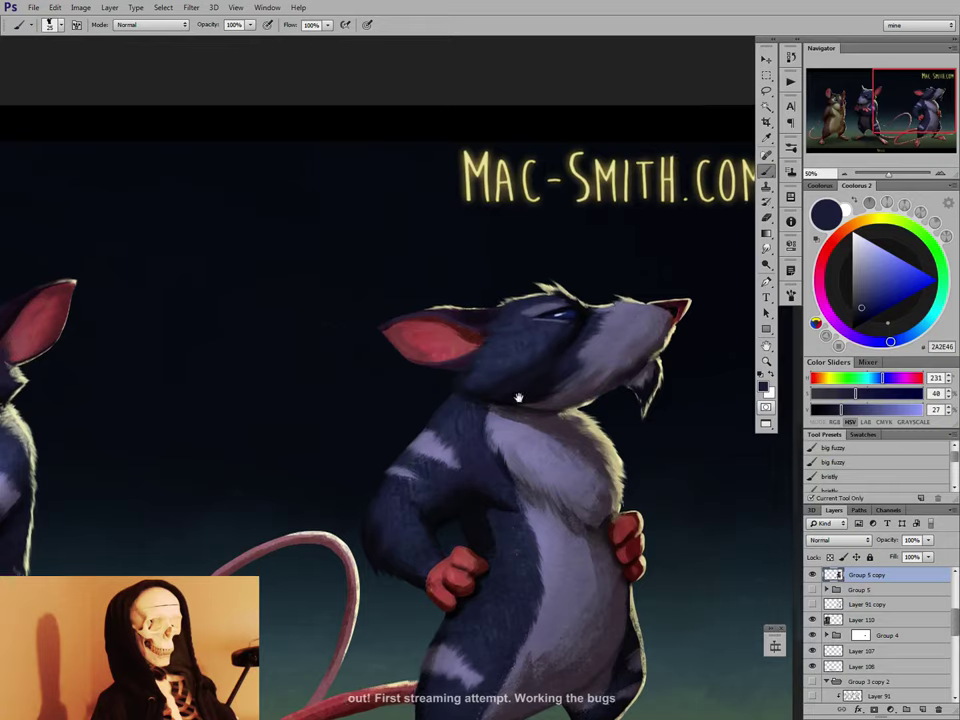
pyautogui.moveTo(514, 398); pyautogui.dragTo(582, 382)
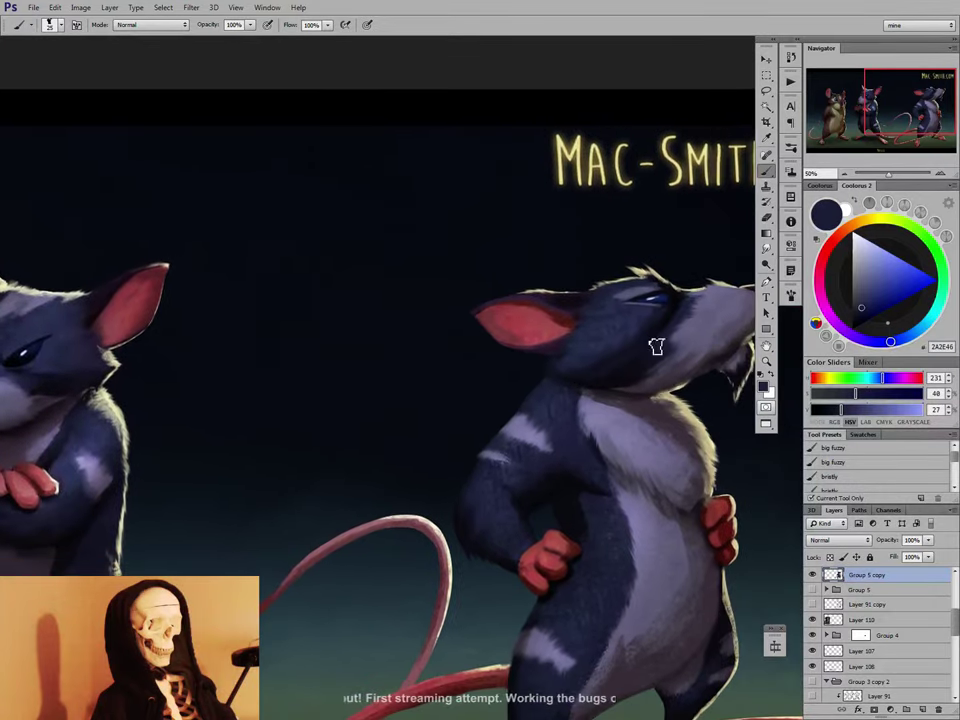
pyautogui.click(844, 174)
pyautogui.moveTo(561, 431)
pyautogui.mouseDown()
pyautogui.moveTo(490, 450)
pyautogui.moveTo(411, 514)
pyautogui.mouseUp()
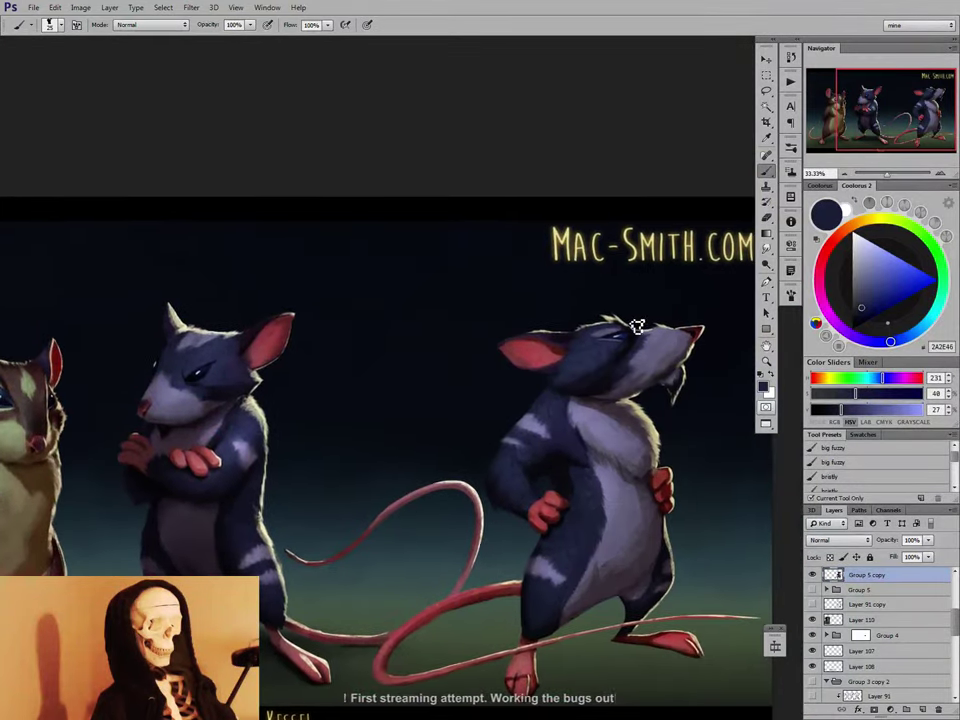
# Paint fur highlights around the crossed-arm rat's eye and brow with sampled muted violet in a 10 to 15 px brush.
pyautogui.keyDown('alt'); pyautogui.click(617, 321); pyautogui.keyUp('alt')
pyautogui.press('[')
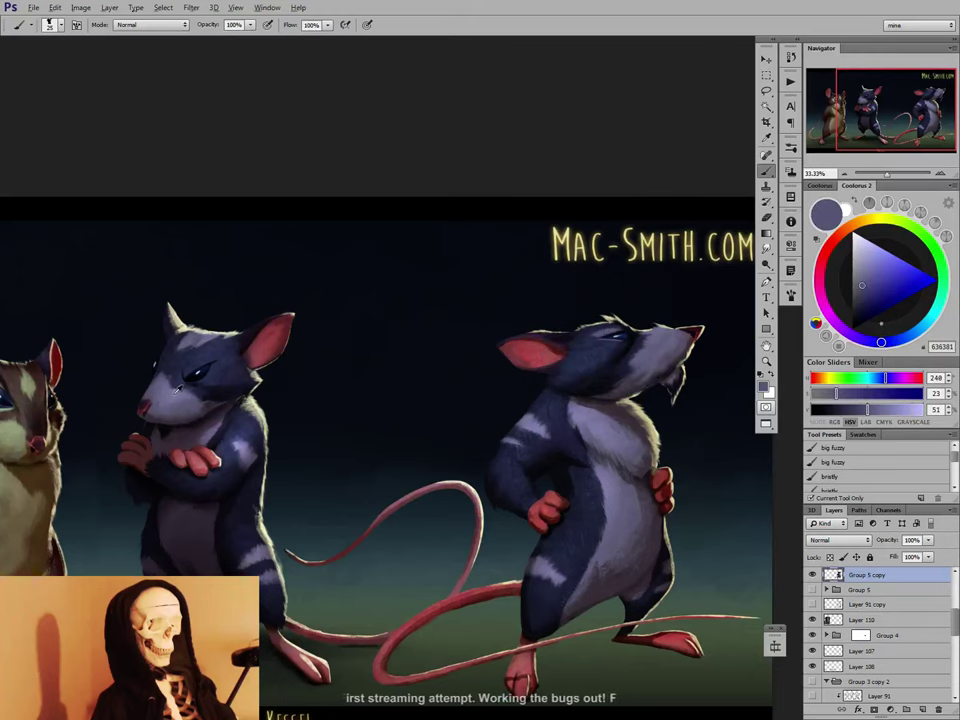
pyautogui.press('[')
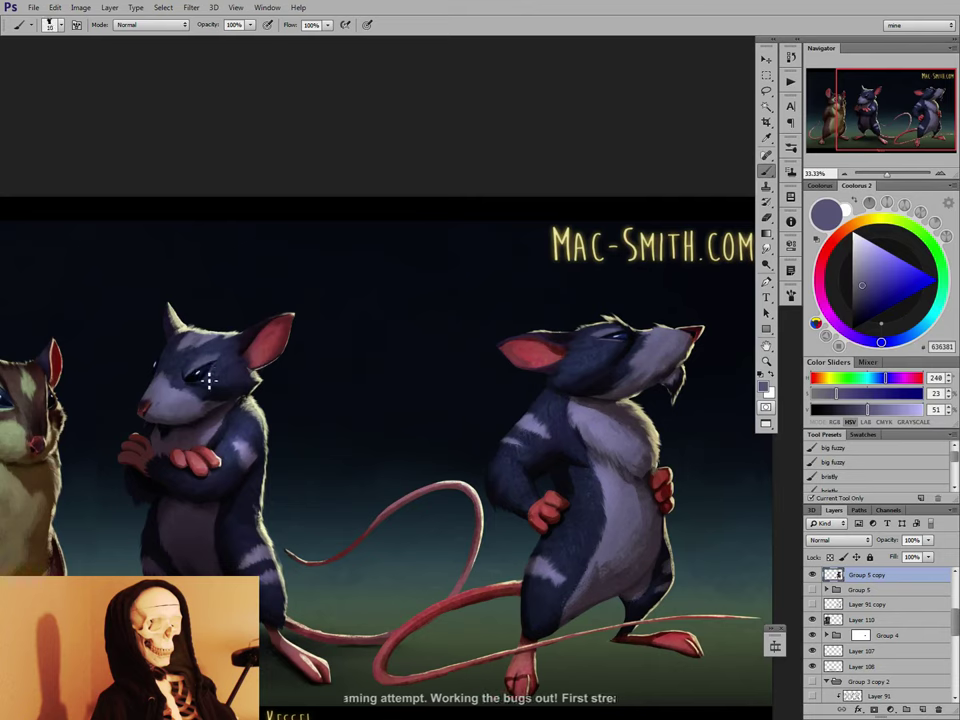
pyautogui.press('[')
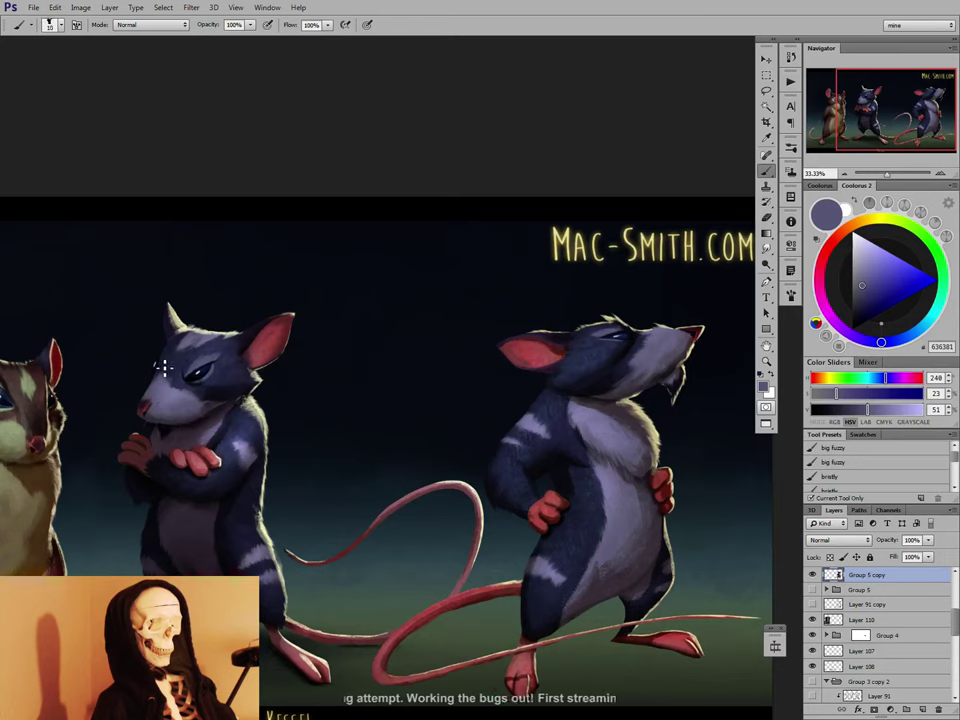
pyautogui.press(']')
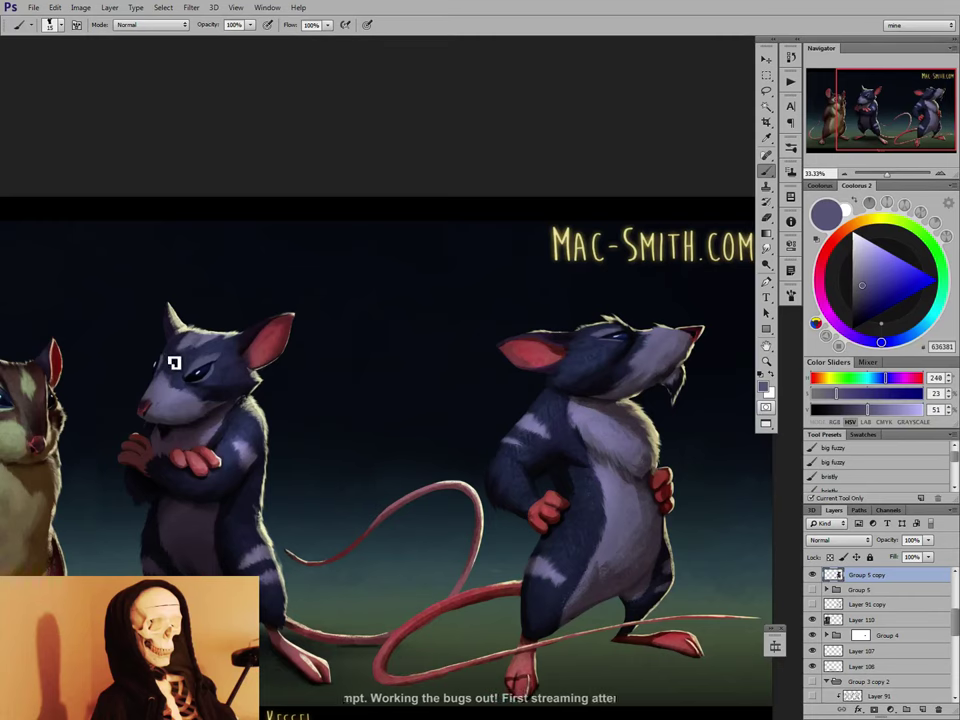
# Set the Eyedropper to sample All Layers, and touch up the crossed-arm rat's face with a sampled dark blue in a 15 px brush.
pyautogui.click(770, 135)
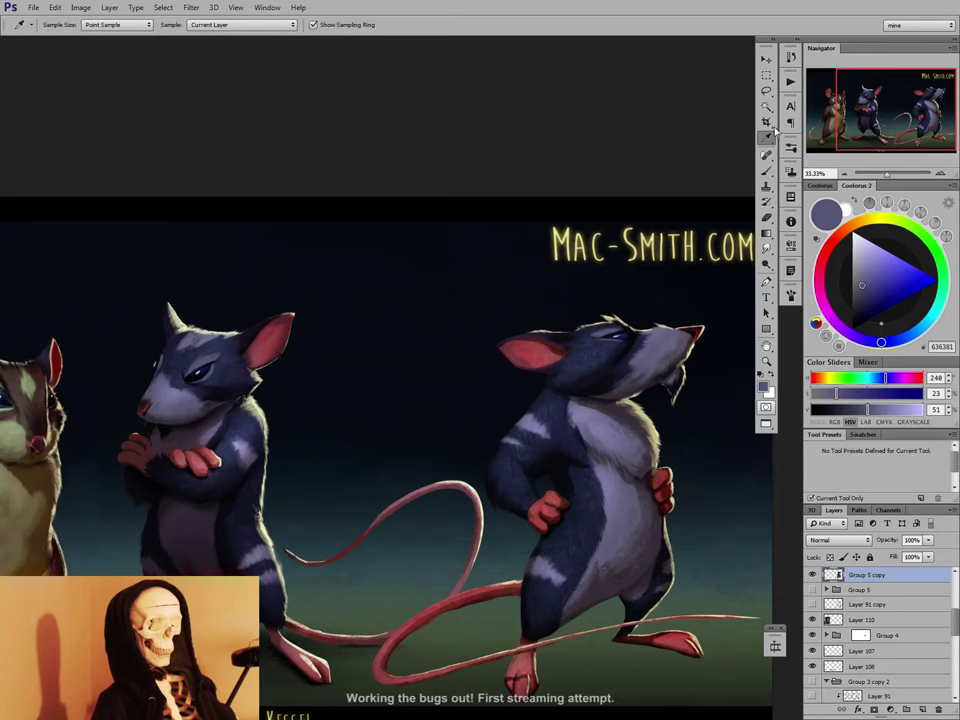
pyautogui.click(255, 25)
pyautogui.click(245, 57)
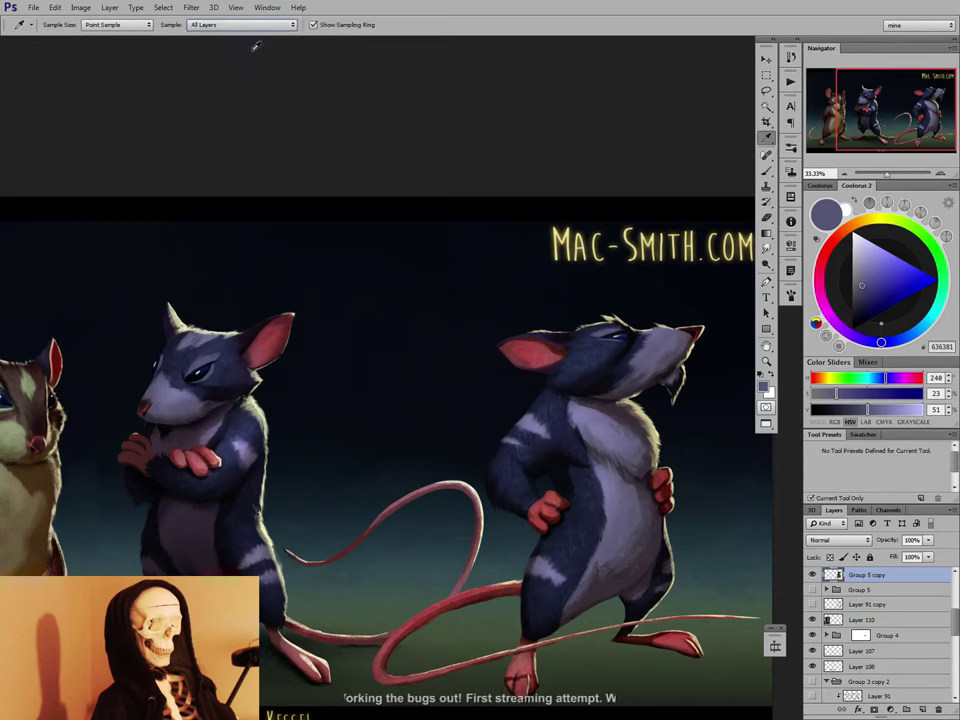
pyautogui.click(768, 172)
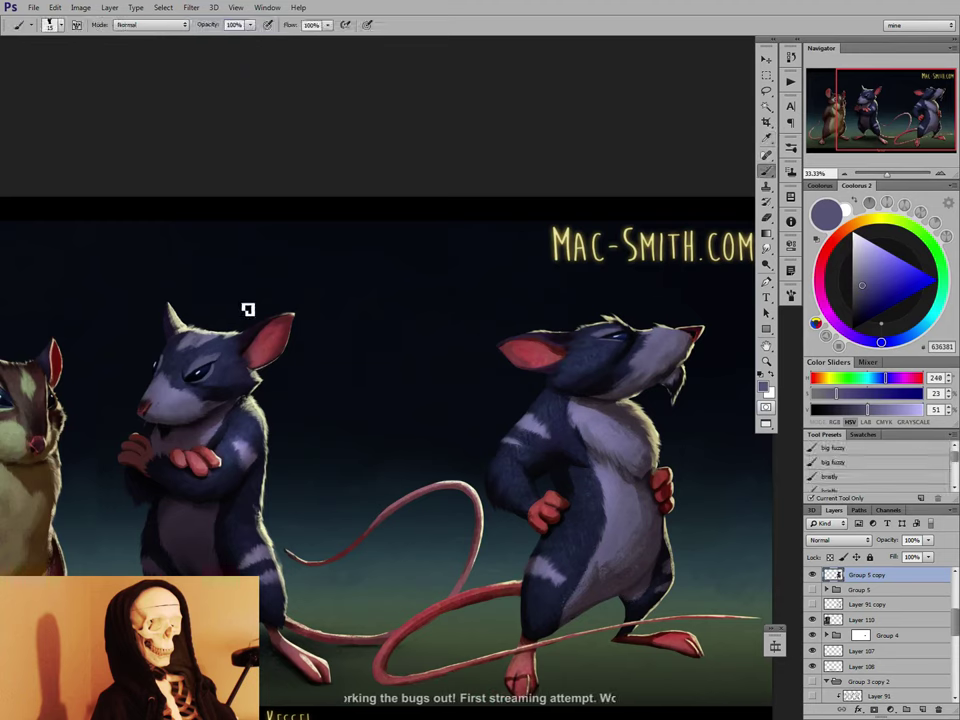
pyautogui.keyDown('alt'); pyautogui.click(169, 364); pyautogui.keyUp('alt')
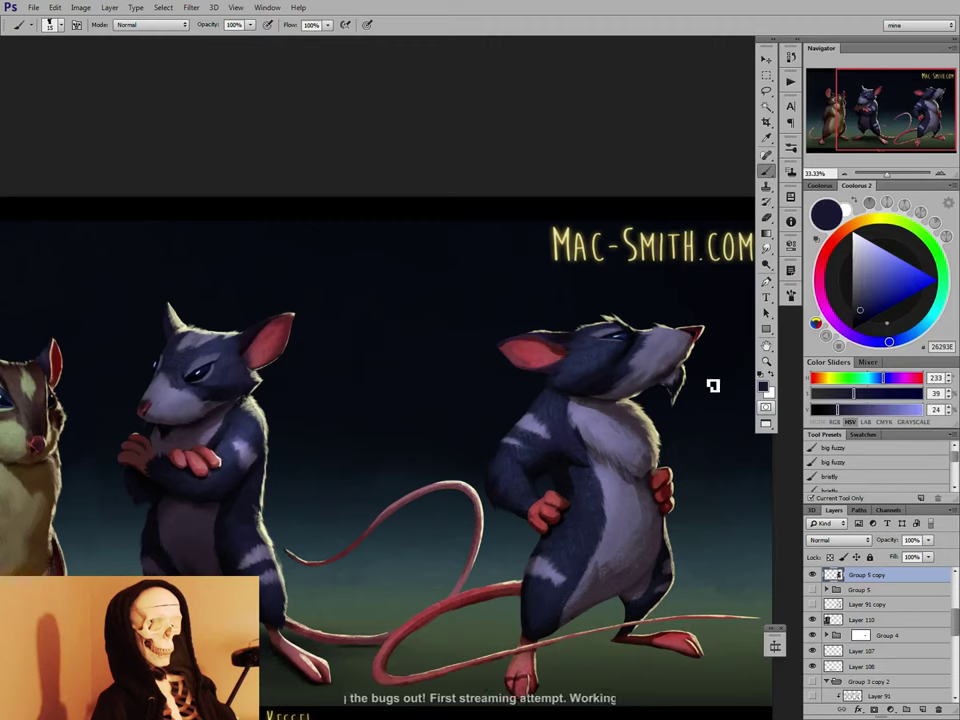
# Refine the crossed-arm rat's nose and the shadow beneath it with sampled dark maroon, near-black and dusty red in a 15 px brush.
pyautogui.keyDown('alt'); pyautogui.click(703, 322); pyautogui.keyUp('alt')
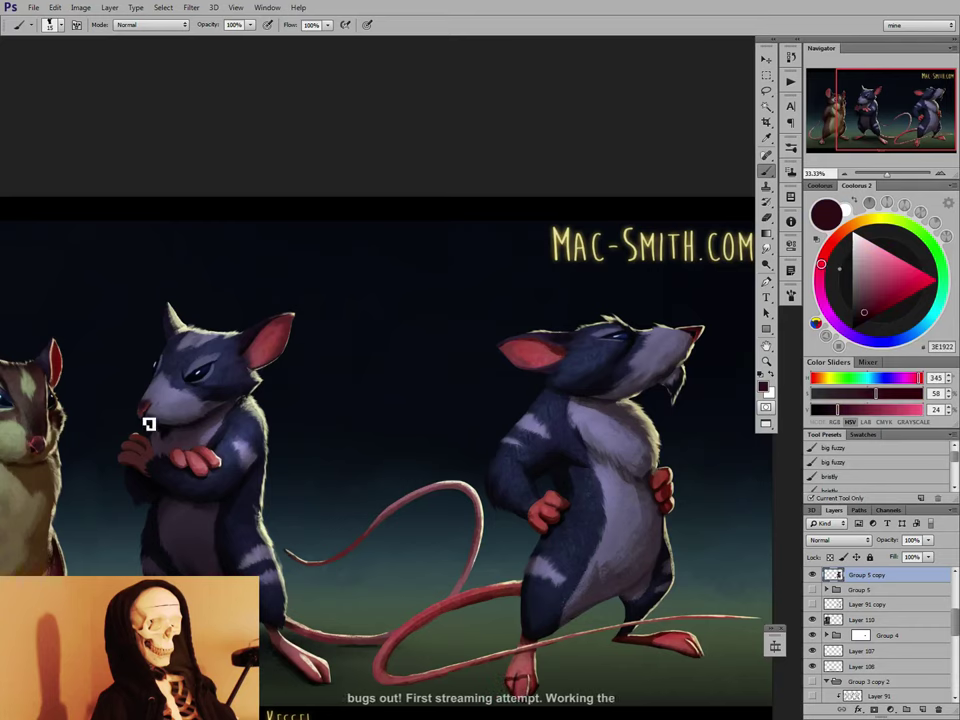
pyautogui.keyDown('alt'); pyautogui.click(517, 248); pyautogui.keyUp('alt')
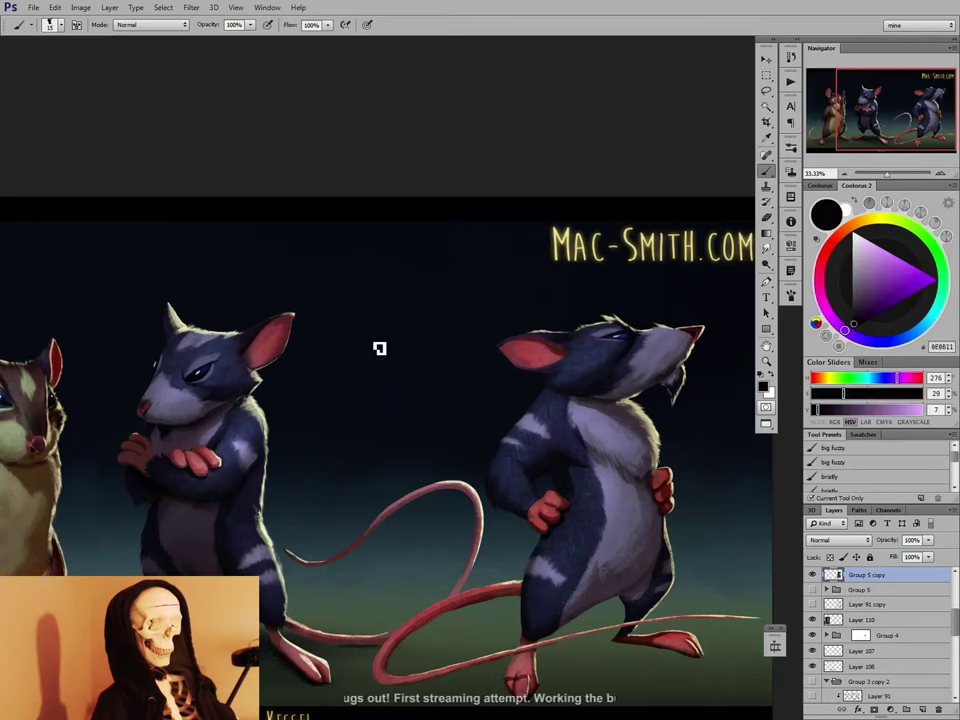
pyautogui.keyDown('alt'); pyautogui.click(149, 410); pyautogui.keyUp('alt')
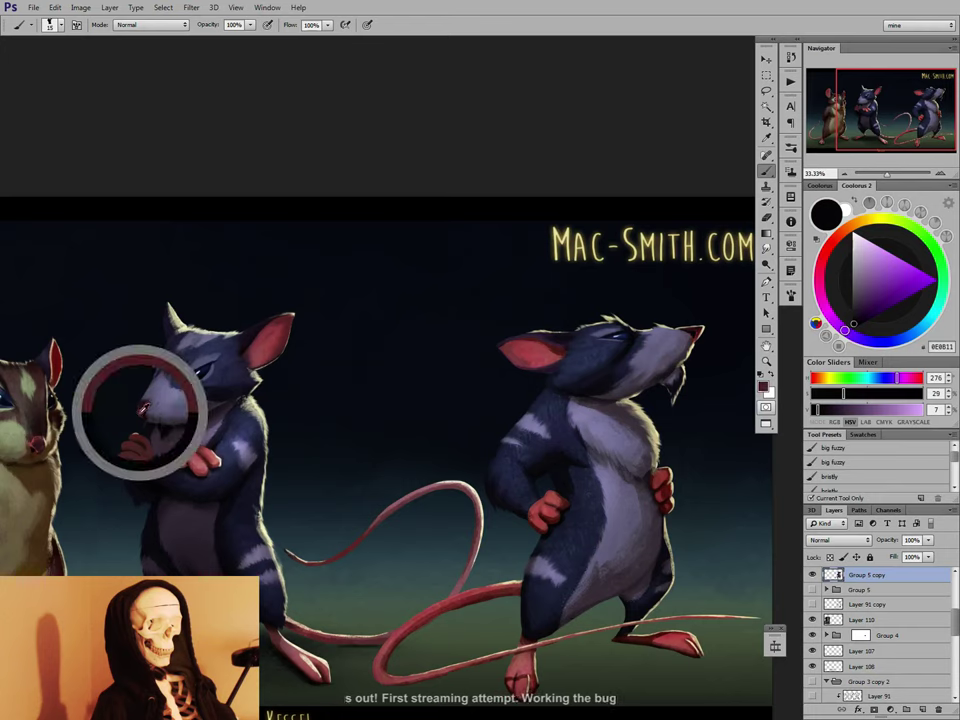
pyautogui.keyDown('alt'); pyautogui.click(159, 406); pyautogui.keyUp('alt')
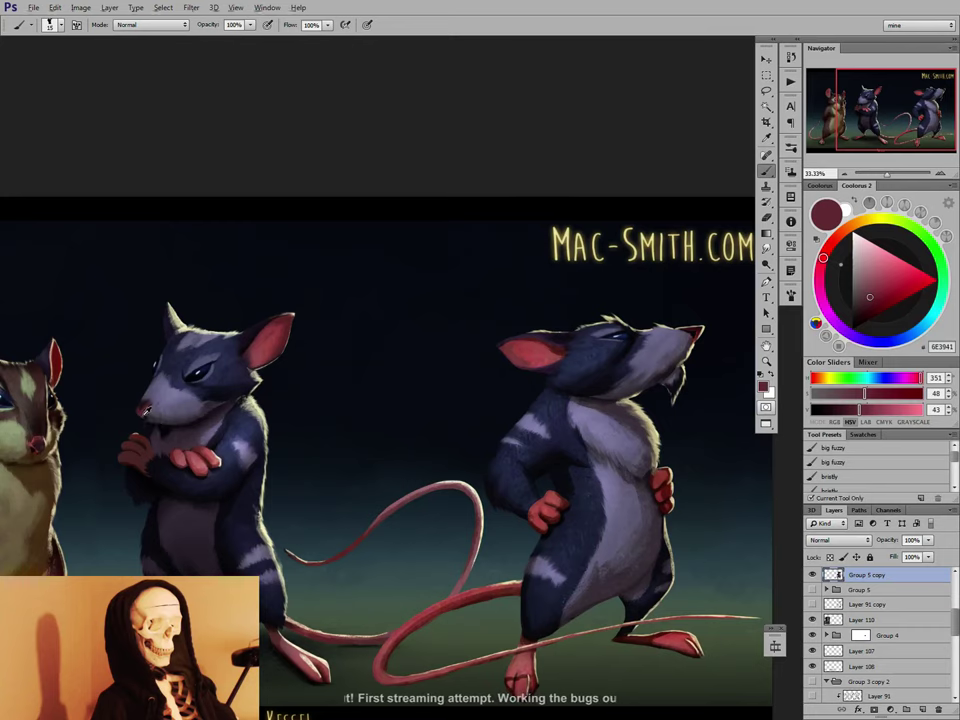
pyautogui.keyDown('alt'); pyautogui.click(277, 316); pyautogui.keyUp('alt')
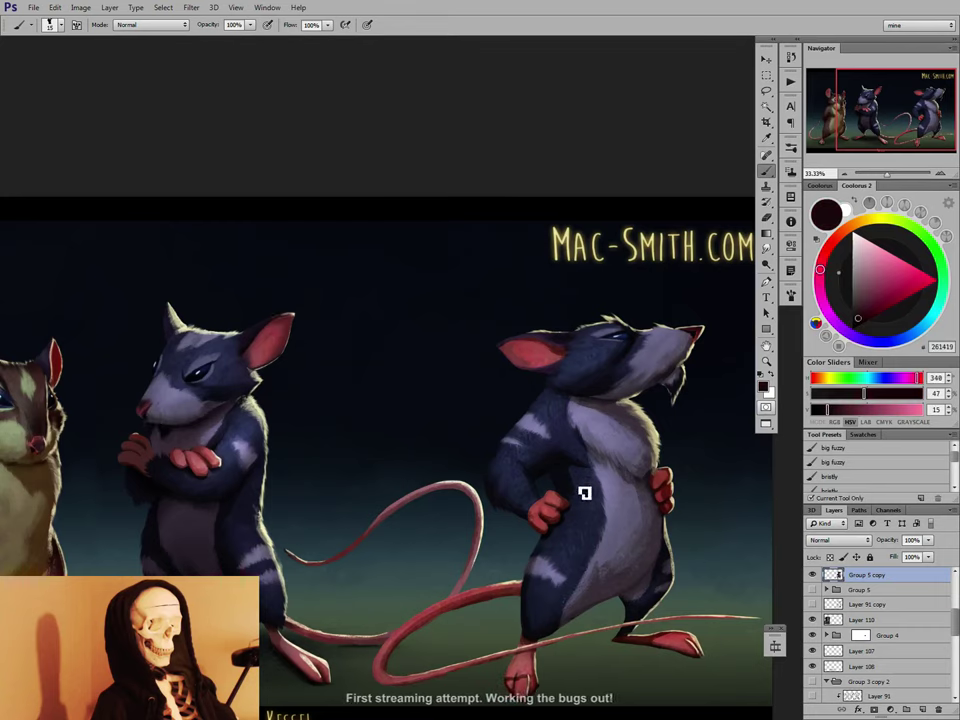
# Shade the fingers of the Mac-Smith.com rat's near hip hand with sampled dark reds and near-black in a 15 px brush.
pyautogui.keyDown('alt'); pyautogui.click(552, 506); pyautogui.keyUp('alt')
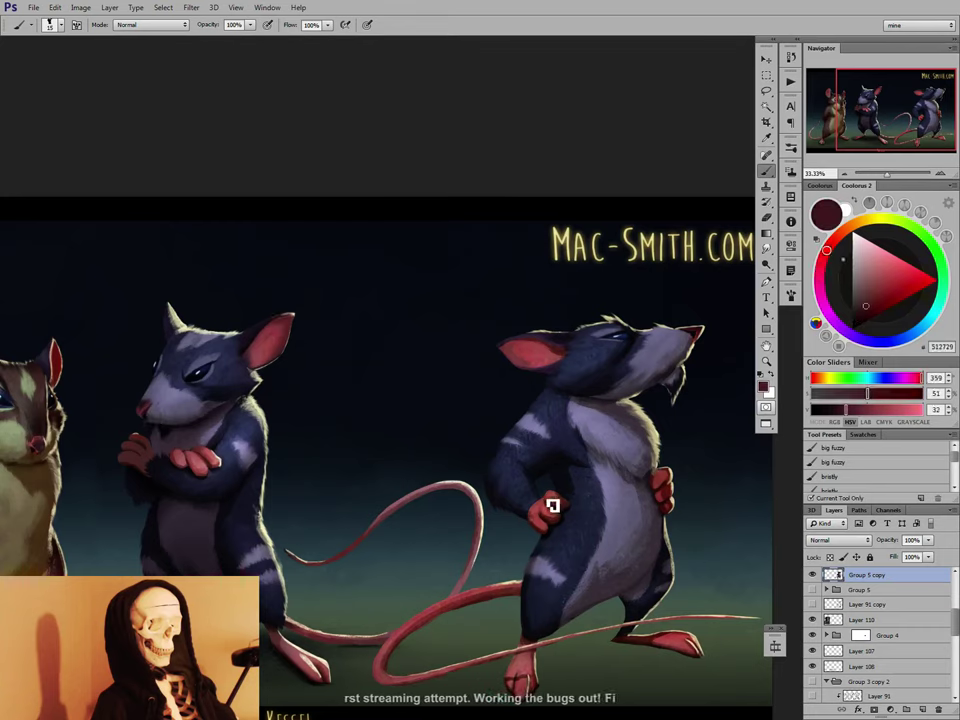
pyautogui.keyDown('alt'); pyautogui.click(556, 502); pyautogui.keyUp('alt')
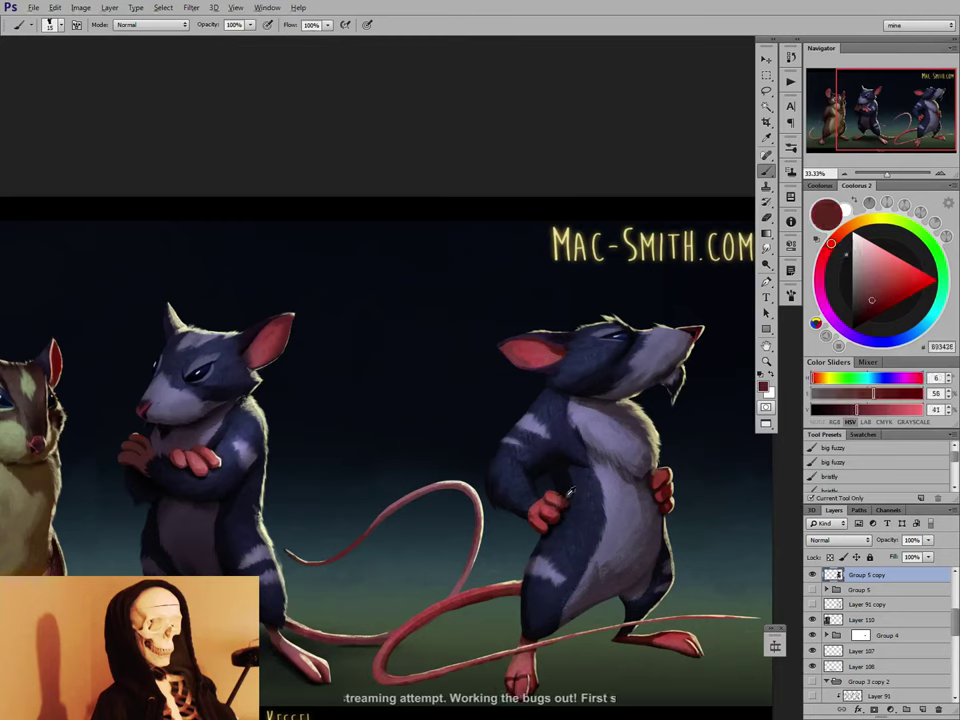
pyautogui.keyDown('alt'); pyautogui.click(574, 510); pyautogui.keyUp('alt')
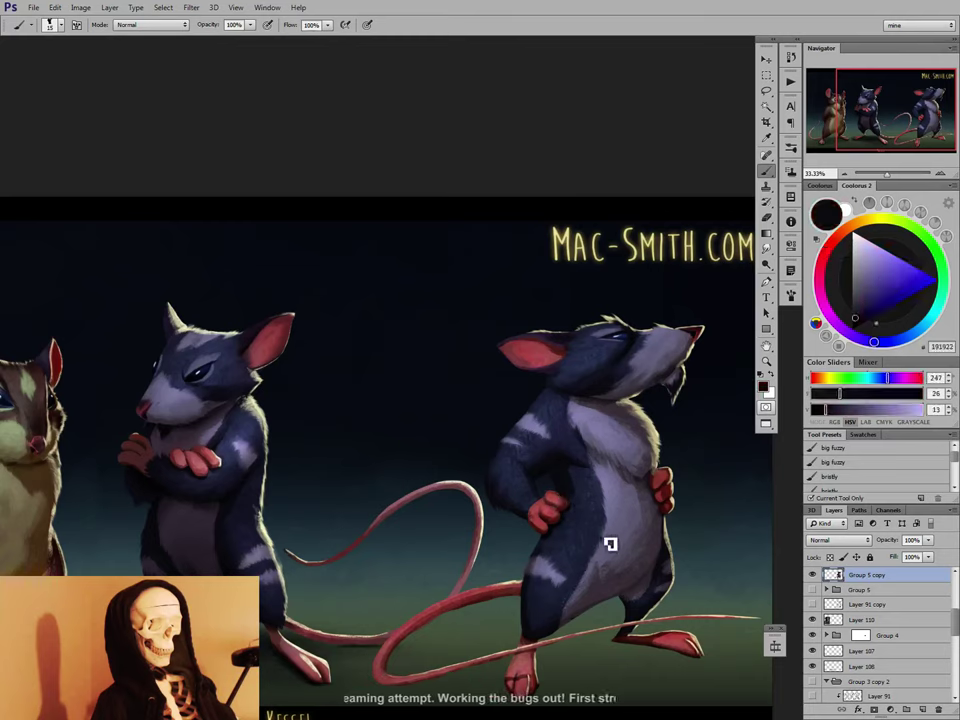
# Shade the far hip hand's fingers with sampled dark red in a 20 px brush, and define the near hand's knuckles with dark red and rose.
pyautogui.keyDown('alt'); pyautogui.click(657, 479); pyautogui.keyUp('alt')
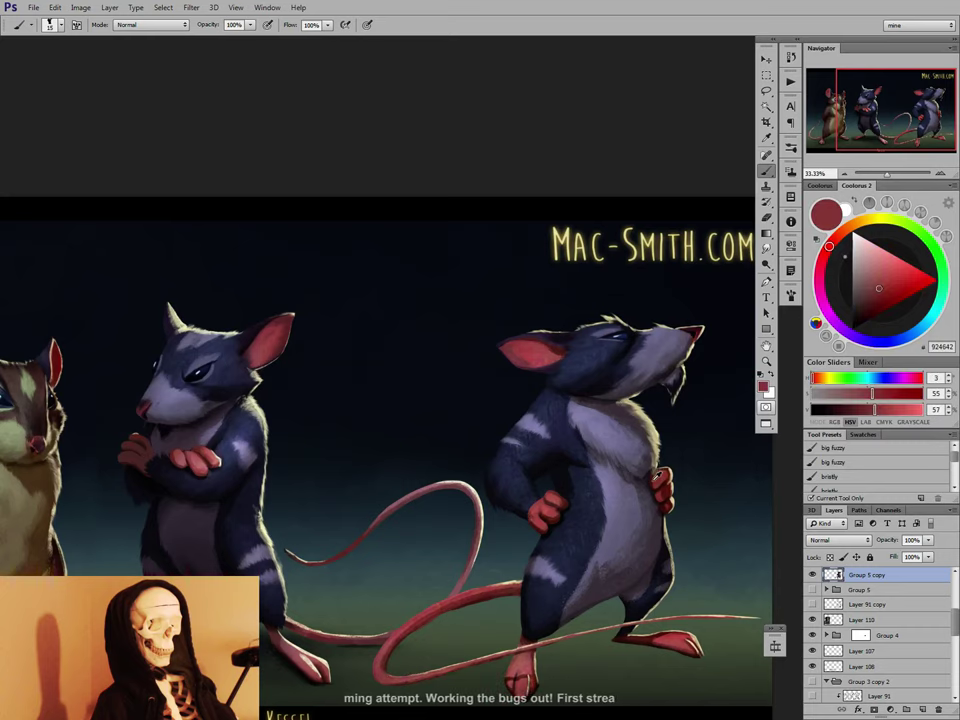
pyautogui.keyDown('alt'); pyautogui.click(661, 490); pyautogui.keyUp('alt')
pyautogui.press(']')
pyautogui.moveTo(662, 494); pyautogui.dragTo(672, 482)
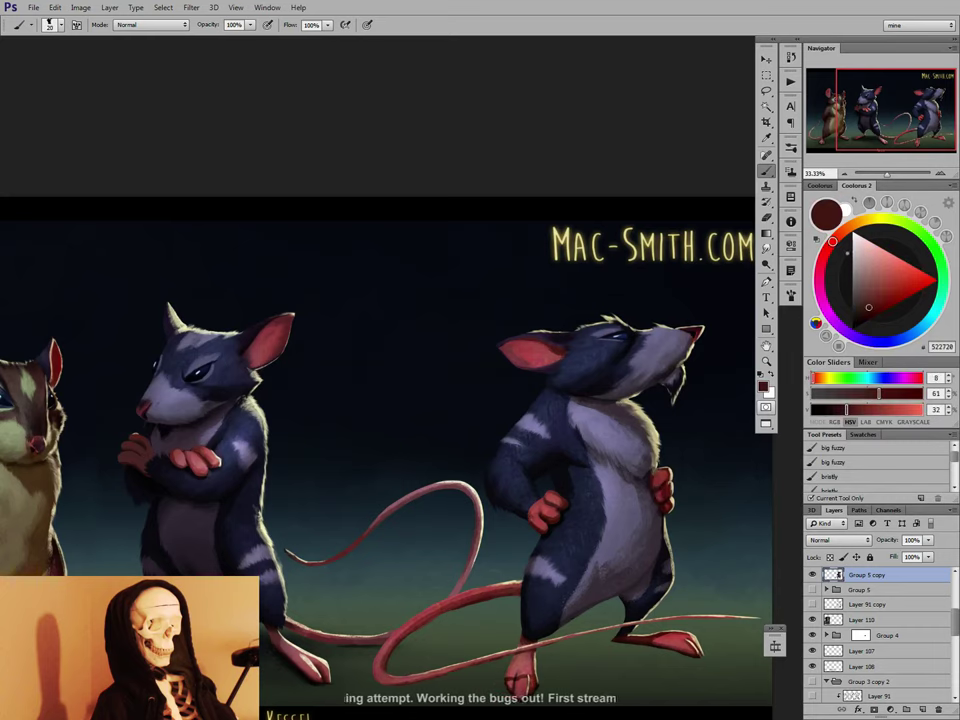
pyautogui.keyDown('alt'); pyautogui.click(552, 512); pyautogui.keyUp('alt')
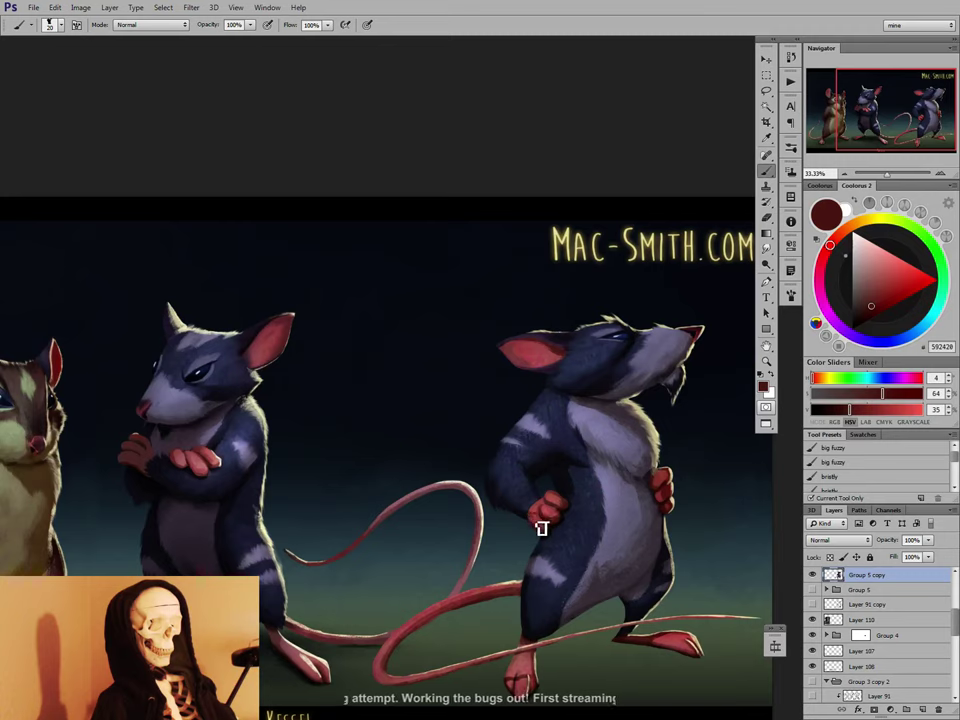
pyautogui.keyDown('alt'); pyautogui.click(543, 518); pyautogui.keyUp('alt')
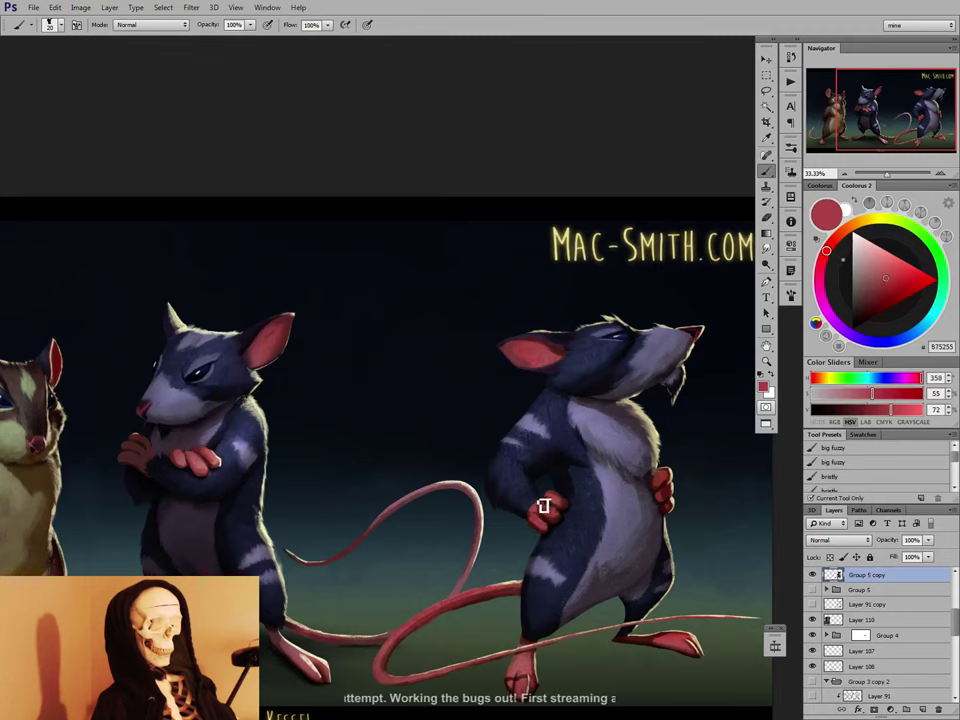
# Smudge the fur on the rat's chest, belly and flank, enlarging the smudge brush up to about 104 px.
pyautogui.press('r')
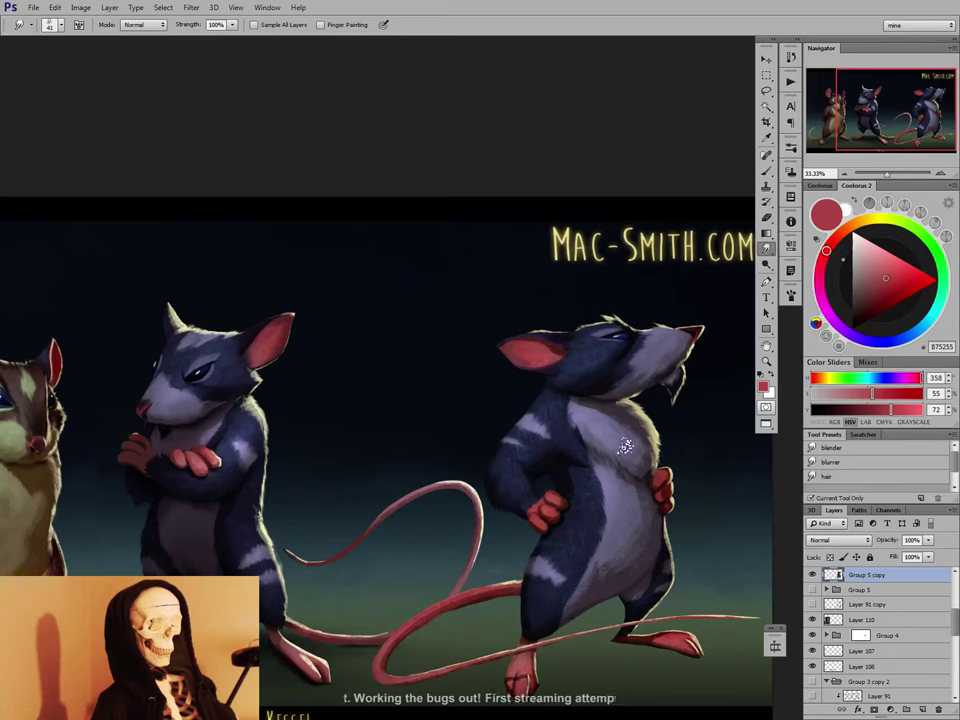
pyautogui.keyDown('alt'); pyautogui.rightClick(573, 457); pyautogui.keyUp('alt')
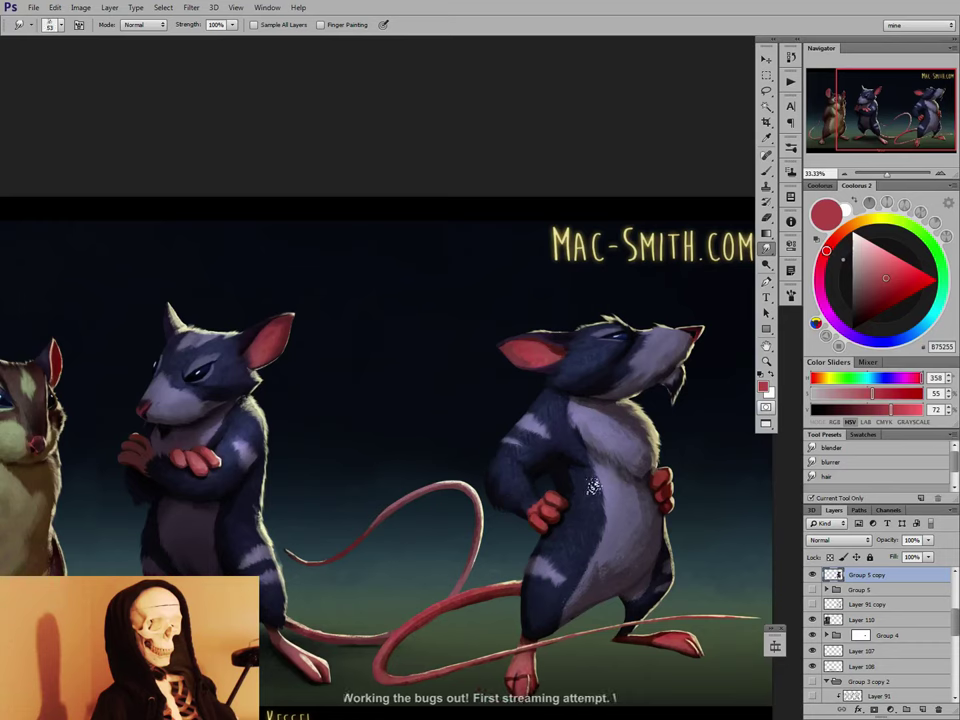
pyautogui.keyDown('alt'); pyautogui.rightClick(570, 470); pyautogui.keyUp('alt')
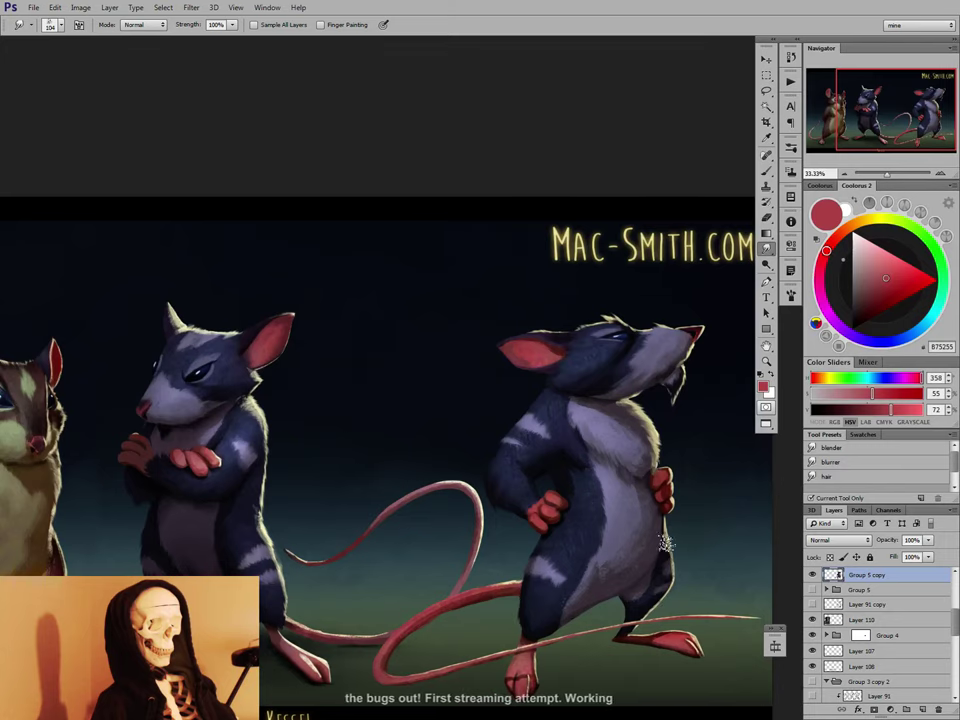
pyautogui.press('b')
pyautogui.press('r')
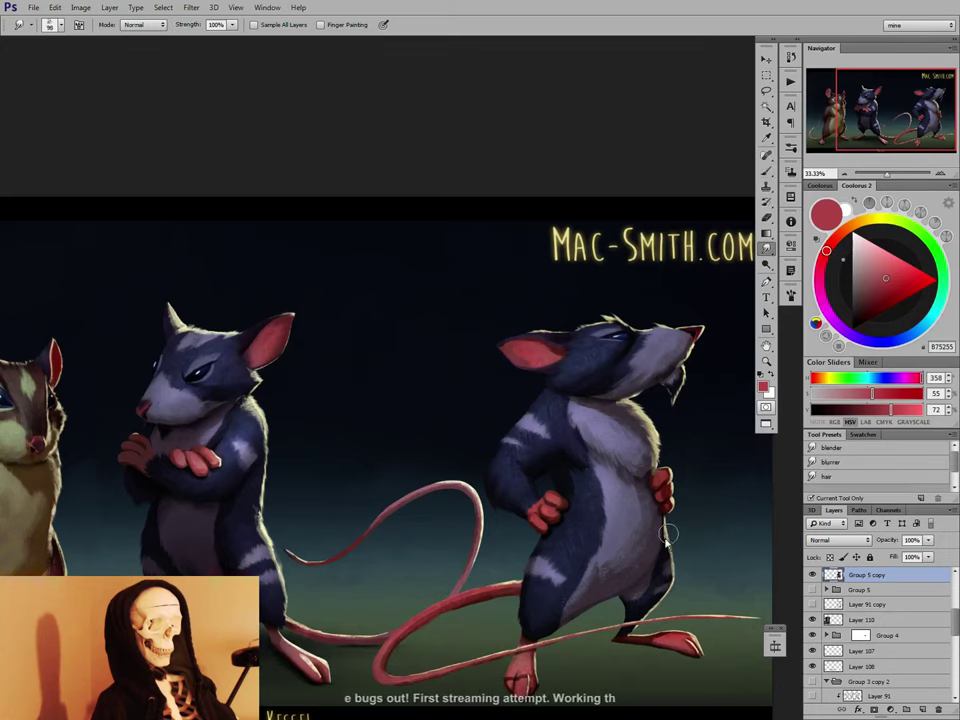
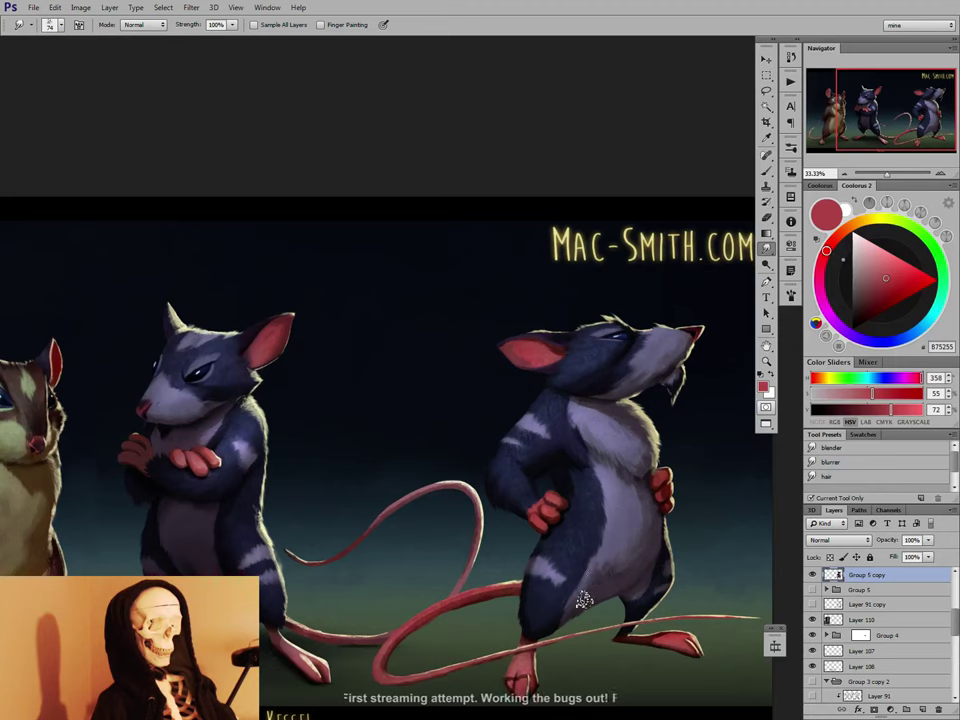
# Paint the edge of the dark cheek marking below the eye with sampled dark blue in a 25 px brush, and smudge it.
pyautogui.press('b')
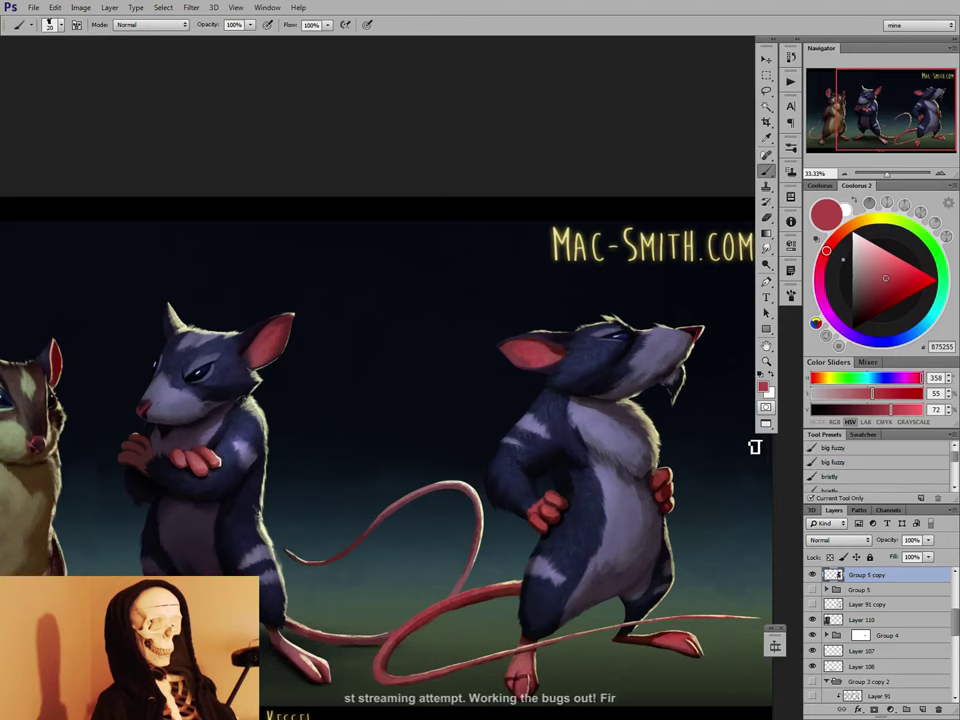
pyautogui.moveTo(658, 527); pyautogui.dragTo(648, 547)
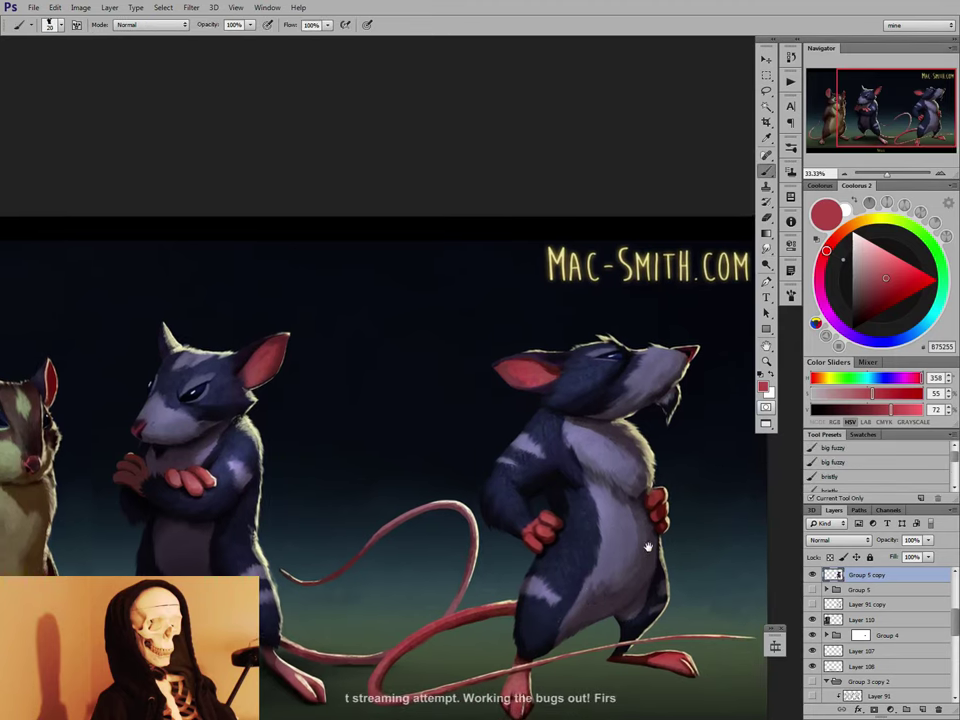
pyautogui.keyDown('alt'); pyautogui.click(631, 374); pyautogui.keyUp('alt')
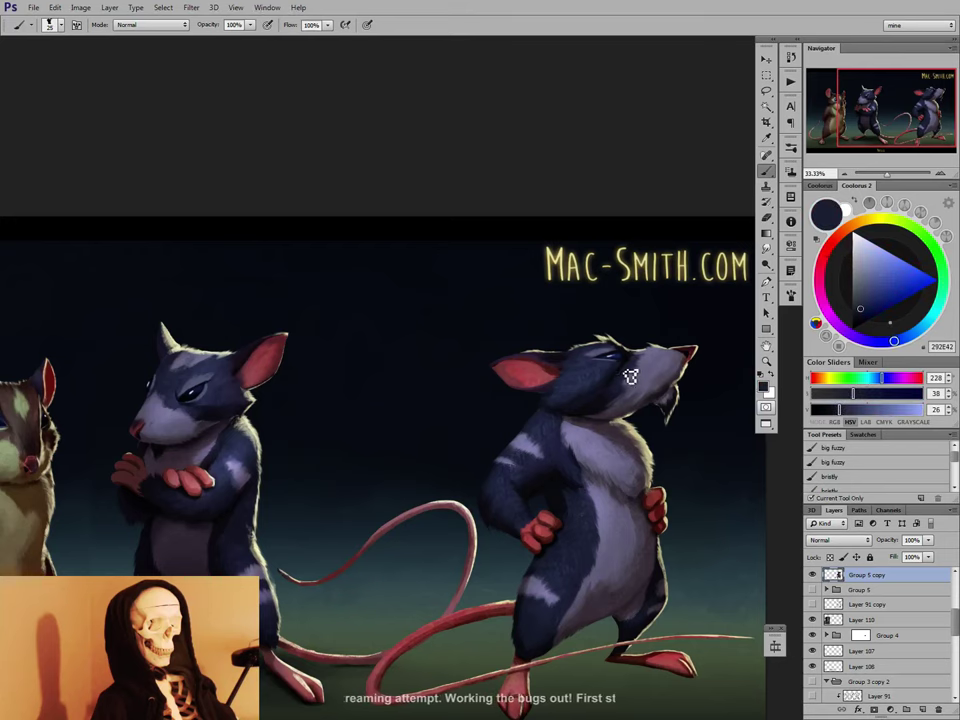
pyautogui.press('r')
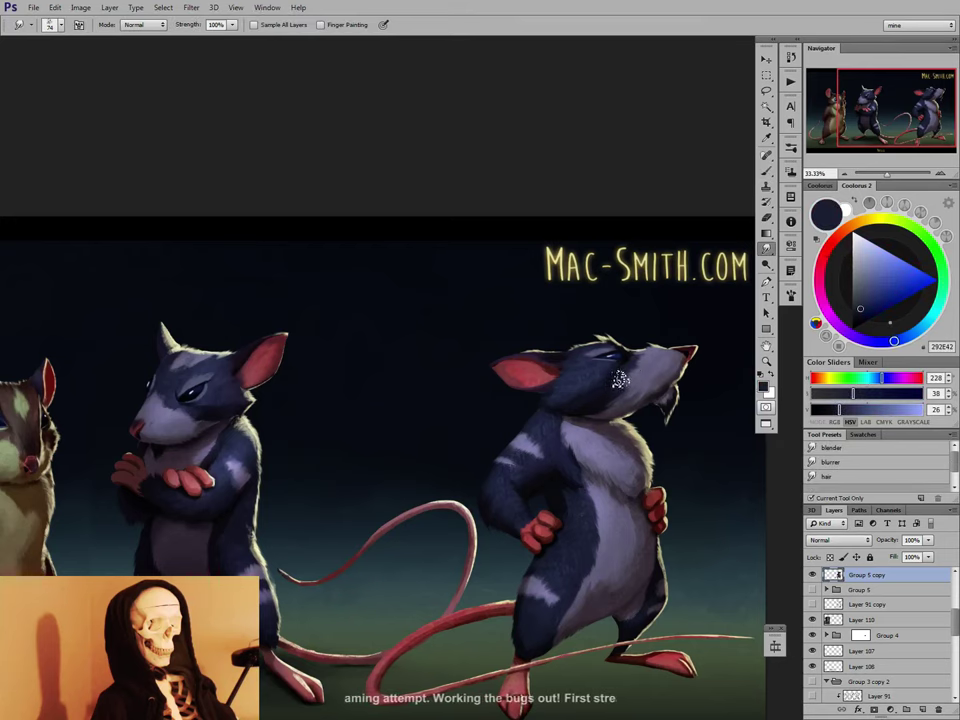
# Deepen the dark cheek marking below the eye with sampled near-black in a 35 to 40 px brush, and smudge the strokes.
pyautogui.press('b')
pyautogui.keyDown('alt'); pyautogui.click(613, 375); pyautogui.keyUp('alt')
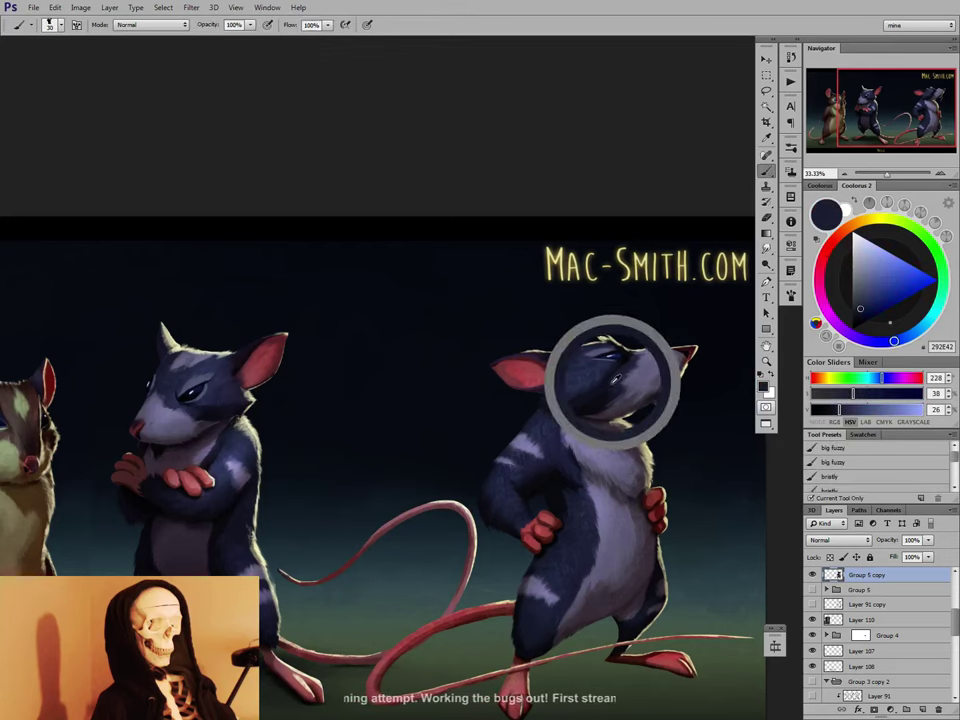
pyautogui.keyDown('alt'); pyautogui.click(620, 360); pyautogui.keyUp('alt')
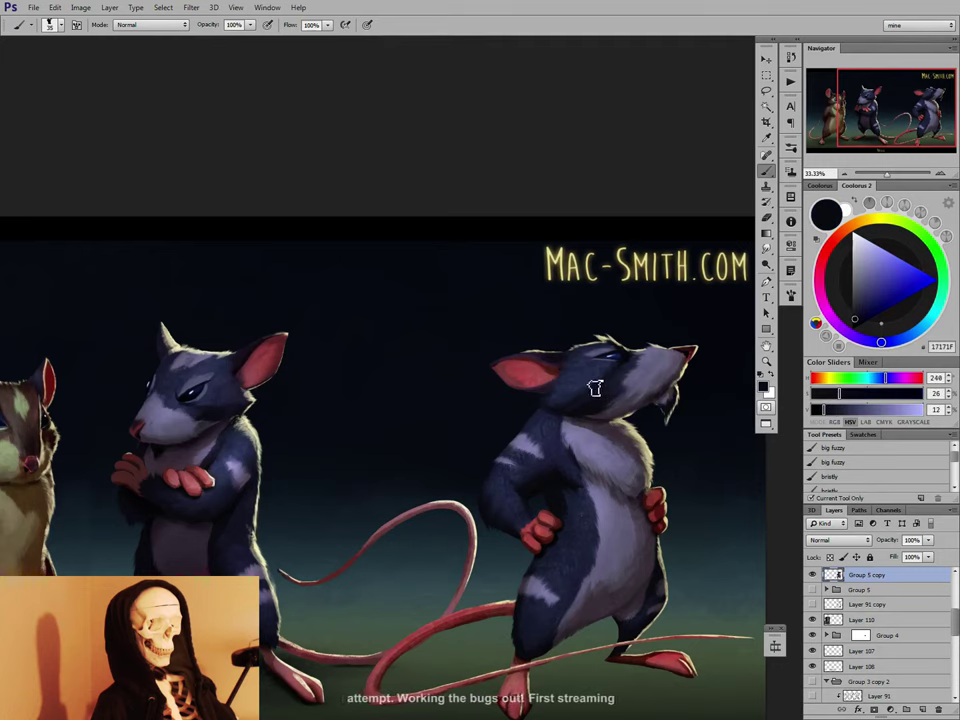
pyautogui.press(']')
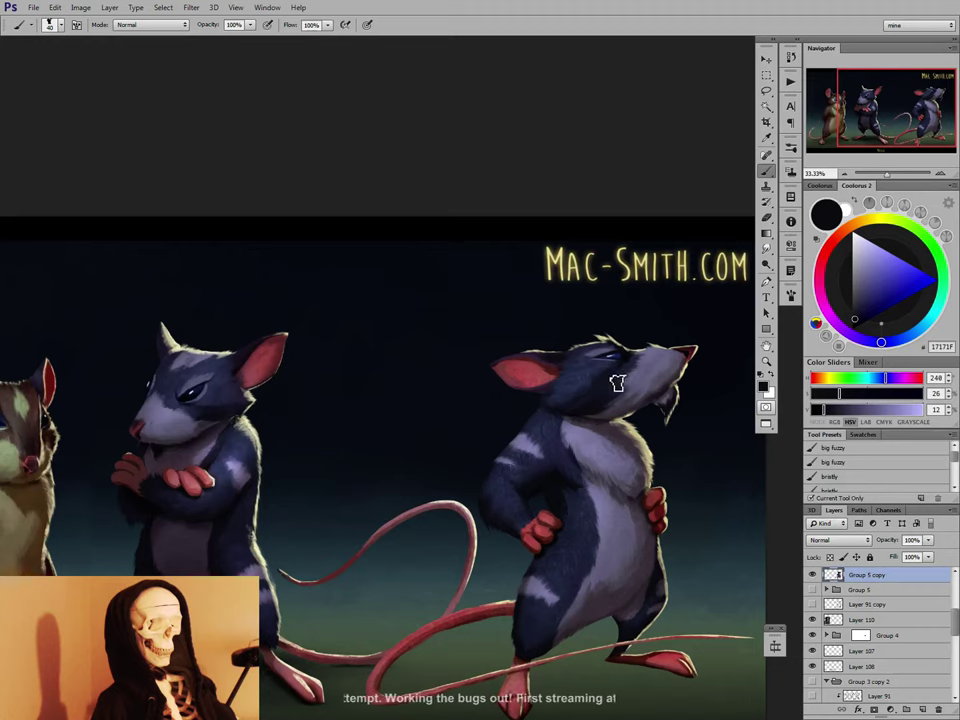
pyautogui.press('r')
# Darken the fur at the jaw below the ear with a sampled blue-black in a 30 px brush, and smudge it.
pyautogui.press('b')
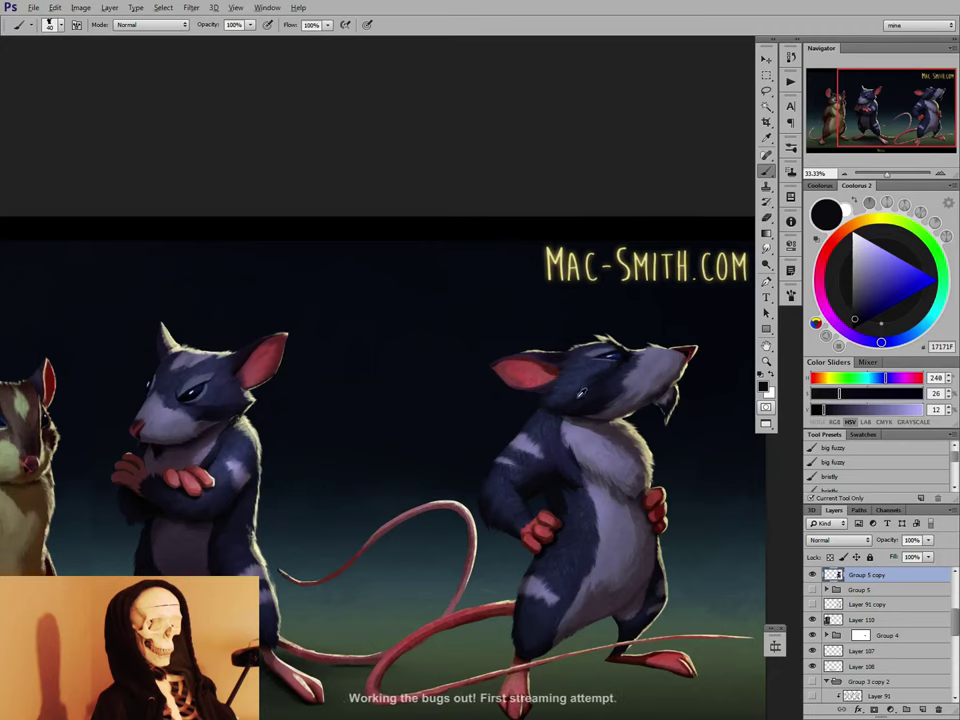
pyautogui.keyDown('alt'); pyautogui.click(576, 399); pyautogui.keyUp('alt')
pyautogui.press('[')
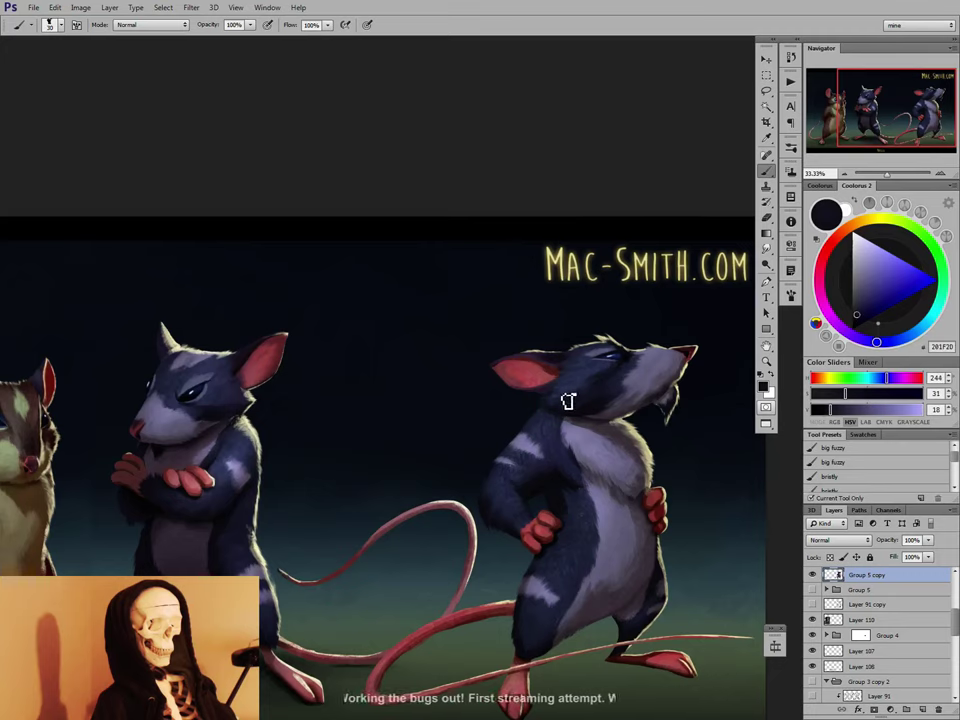
pyautogui.press('r')
pyautogui.press('b')
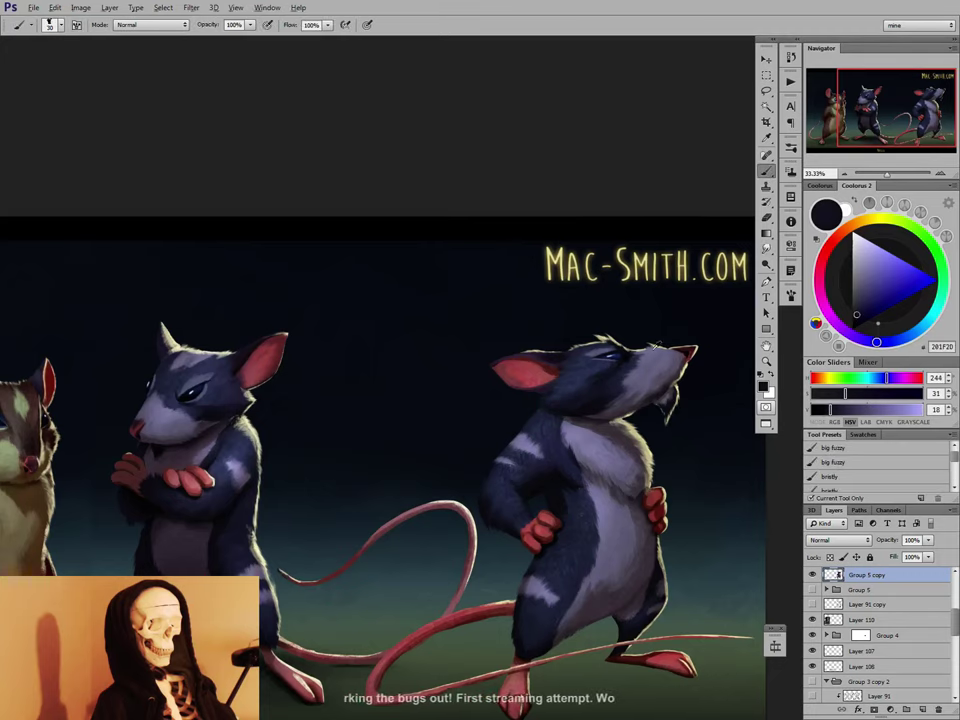
# Touch up the fur on the raised snout with sampled grey-purple in a 40 px brush, and smudge it.
pyautogui.keyDown('alt'); pyautogui.click(677, 360); pyautogui.keyUp('alt')
pyautogui.press(']')
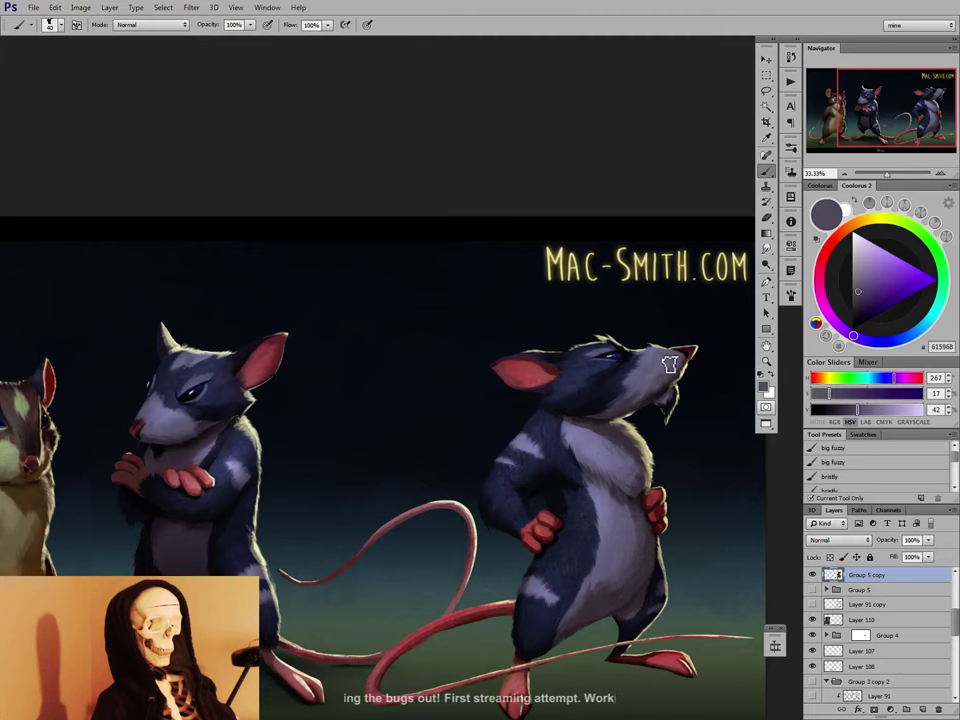
pyautogui.press('r')
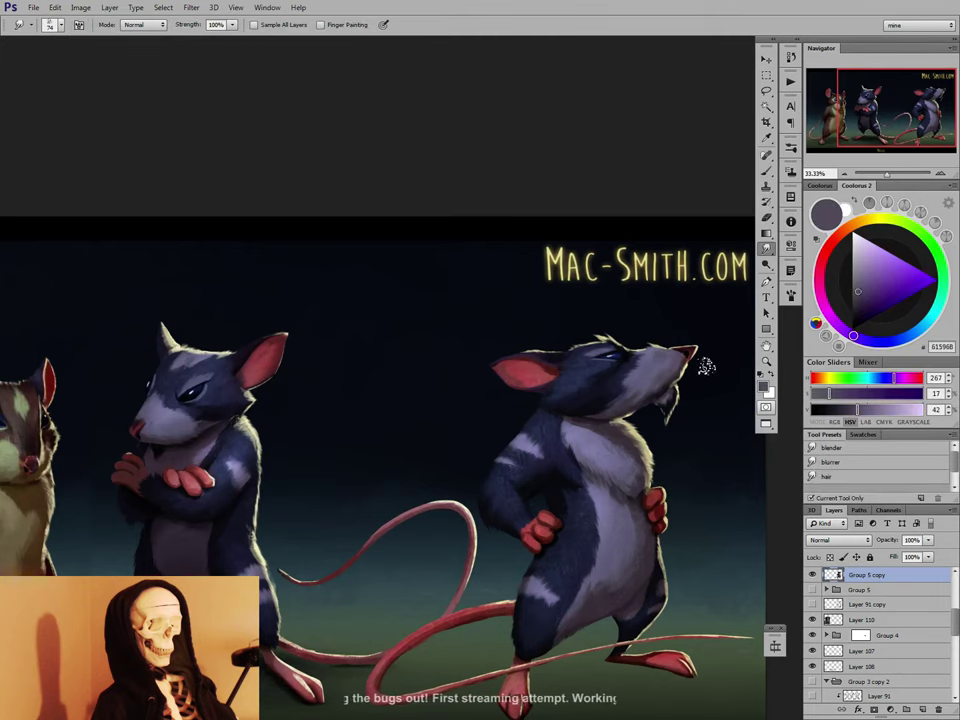
# Shade the fur on the belly with a sampled dark purple-grey in a 45 px brush, and smudge it.
pyautogui.press('b')
pyautogui.moveTo(659, 519); pyautogui.dragTo(602, 461)
pyautogui.keyDown('alt'); pyautogui.click(557, 434); pyautogui.keyUp('alt')
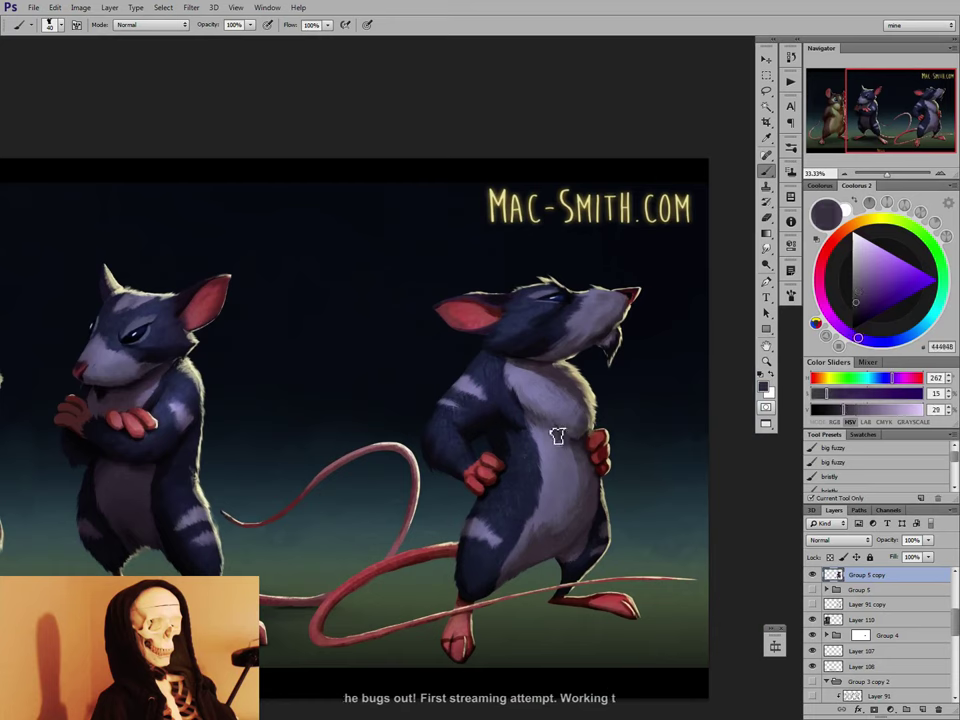
pyautogui.press(']')
pyautogui.press('r')
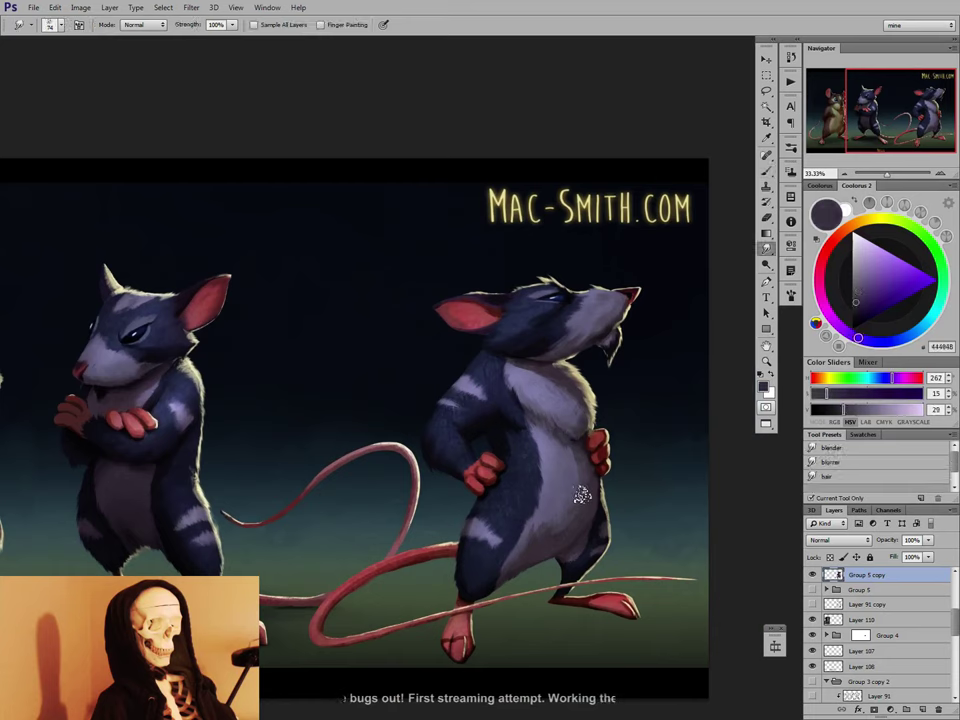
# Define the toes on the rat's feet with sampled dark and mid reds in a 15 to 30 px brush.
pyautogui.press('b')
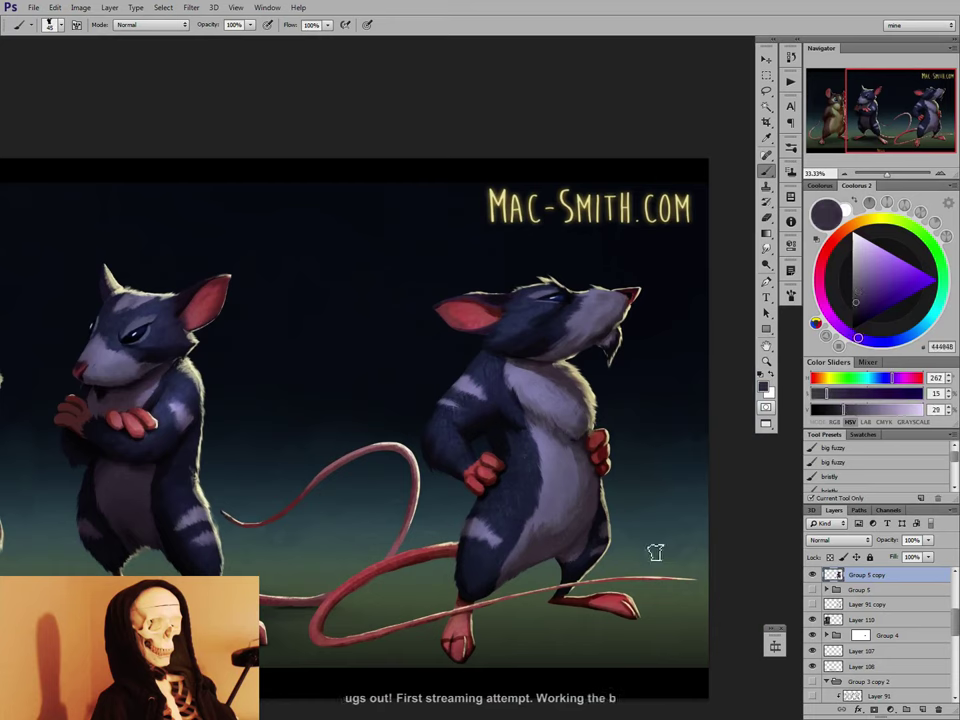
pyautogui.keyDown('alt'); pyautogui.click(639, 613); pyautogui.keyUp('alt')
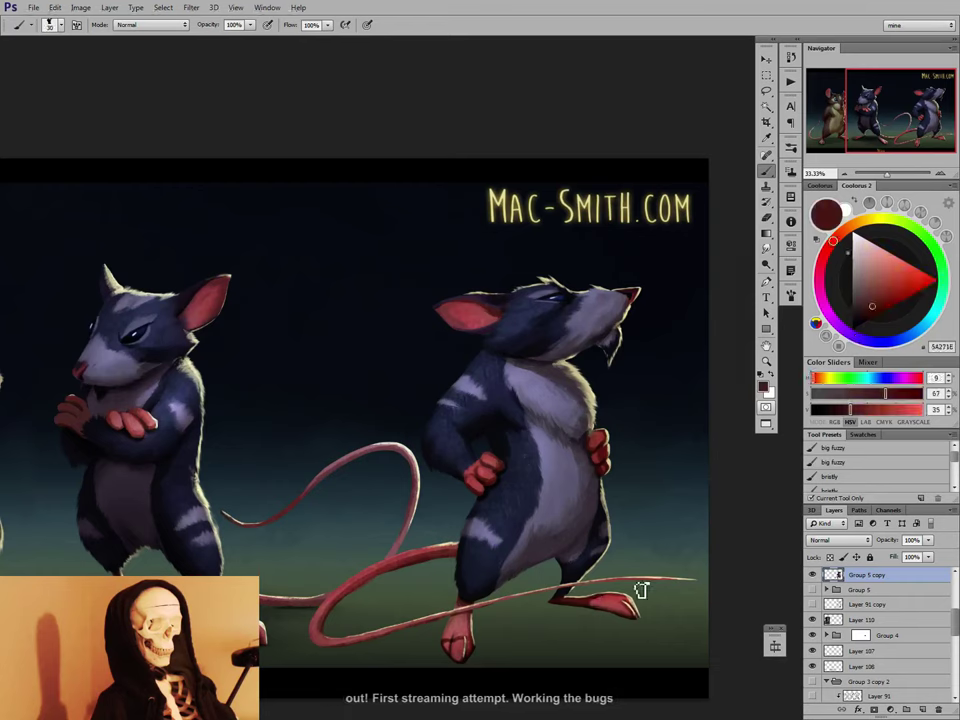
pyautogui.keyDown('alt'); pyautogui.click(456, 640); pyautogui.keyUp('alt')
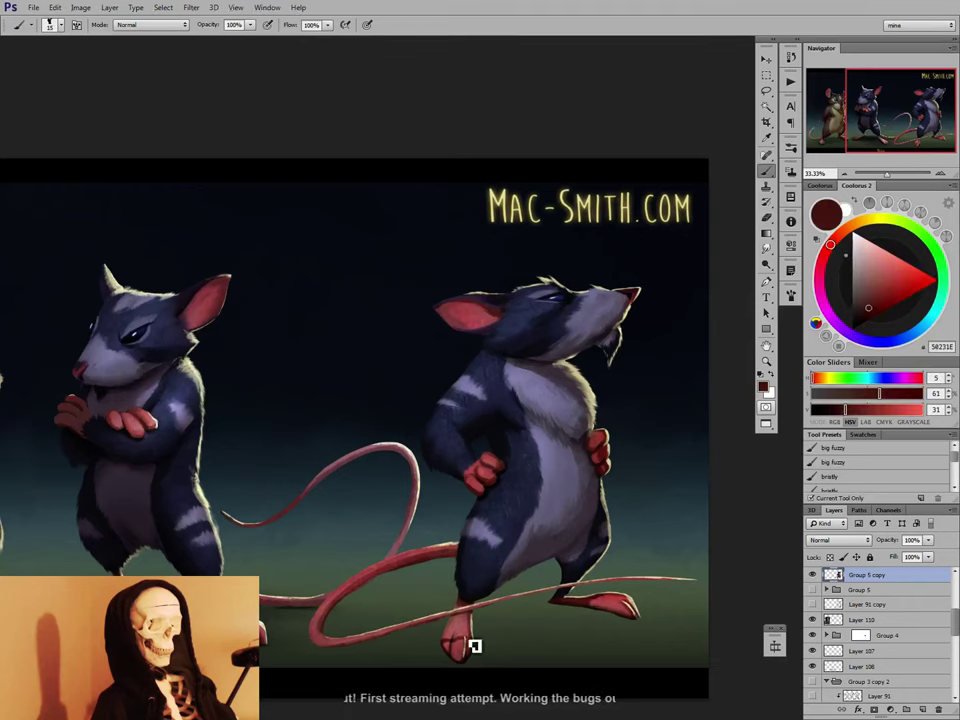
pyautogui.keyDown('alt'); pyautogui.click(464, 645); pyautogui.keyUp('alt')
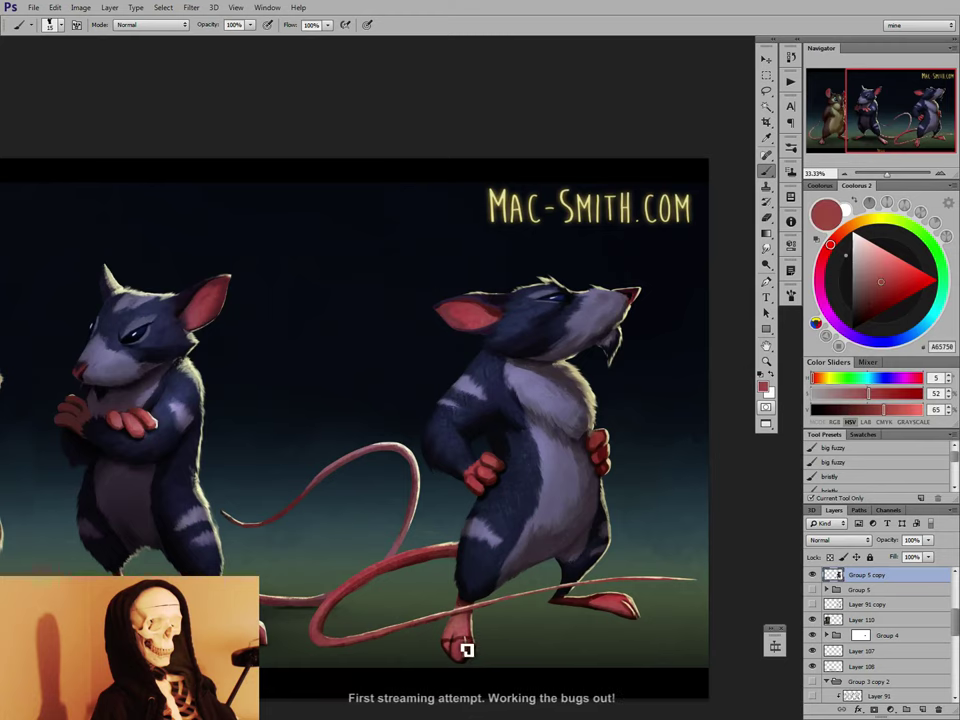
pyautogui.keyDown('alt'); pyautogui.click(456, 646); pyautogui.keyUp('alt')
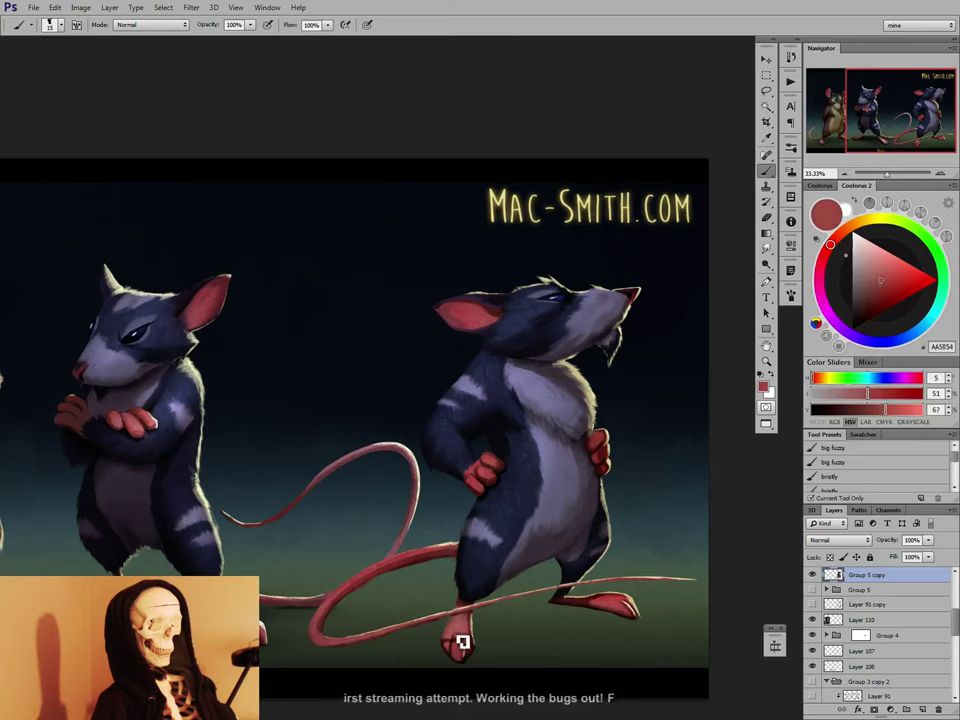
pyautogui.keyDown('alt'); pyautogui.click(452, 636); pyautogui.keyUp('alt')
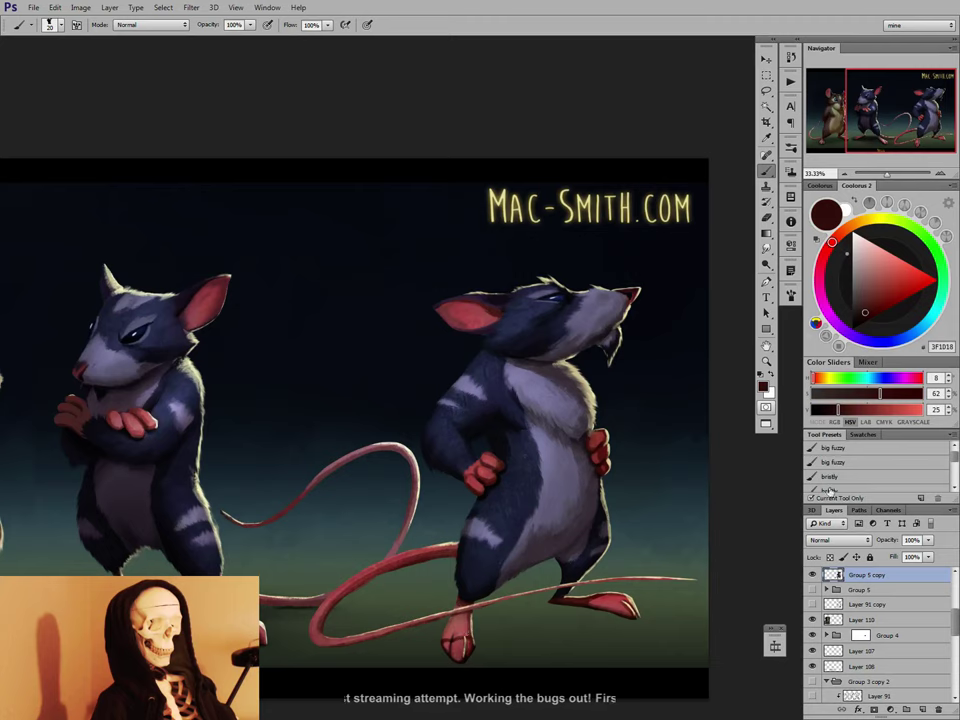
# Lock the layer's transparent pixels and darken the front foot's toe tips with sampled dark brown-red in a 15 to 35 px brush.
pyautogui.click(829, 557)
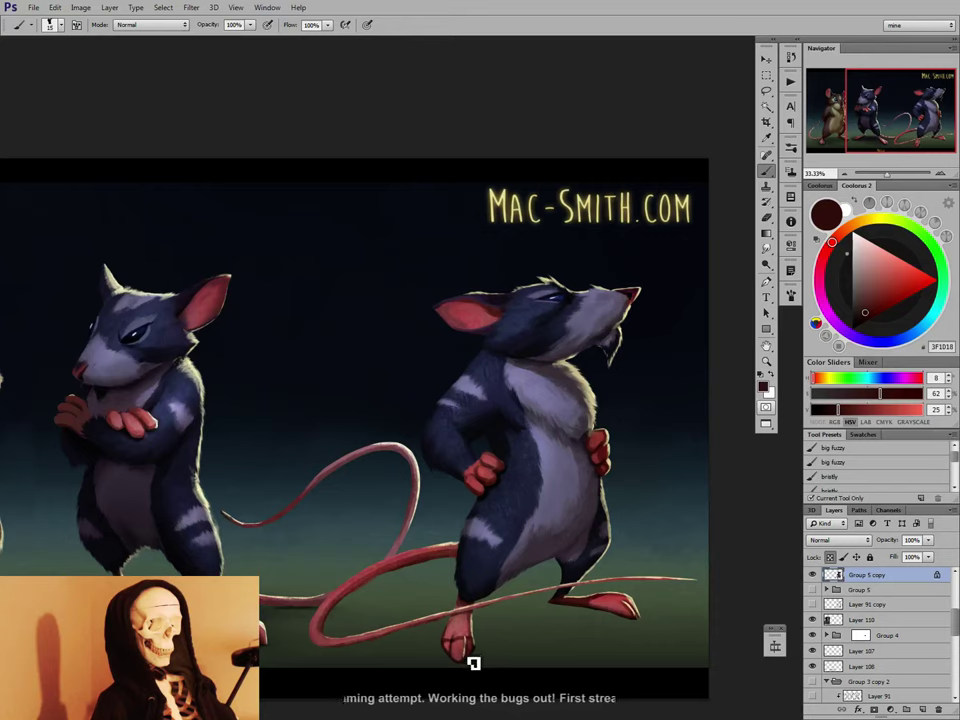
pyautogui.keyDown('alt'); pyautogui.click(462, 666); pyautogui.keyUp('alt')
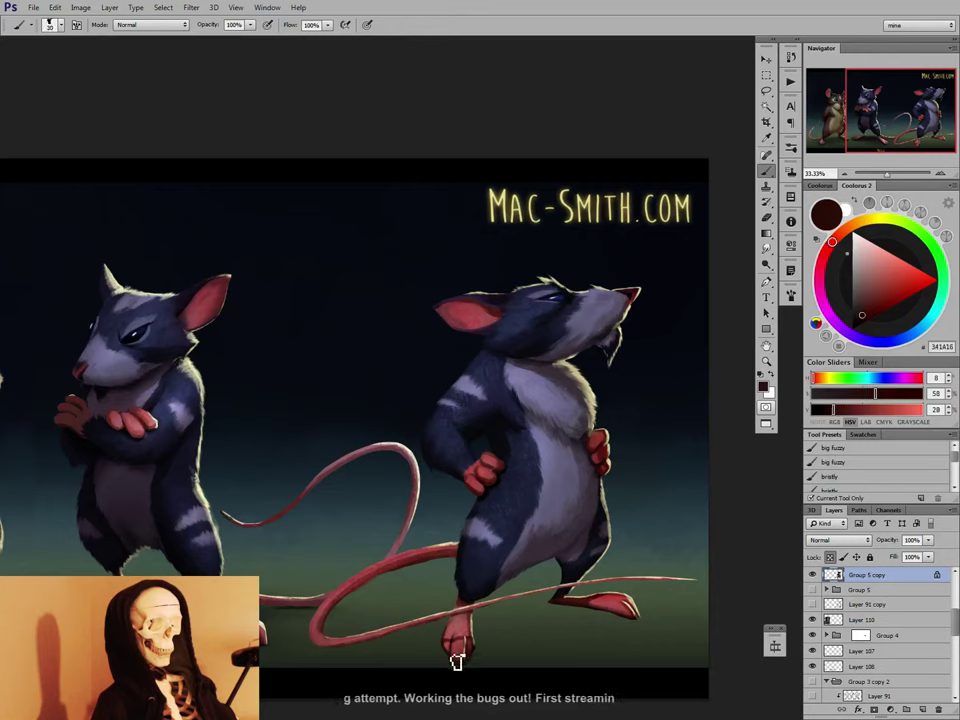
pyautogui.moveTo(634, 615); pyautogui.dragTo(679, 561)
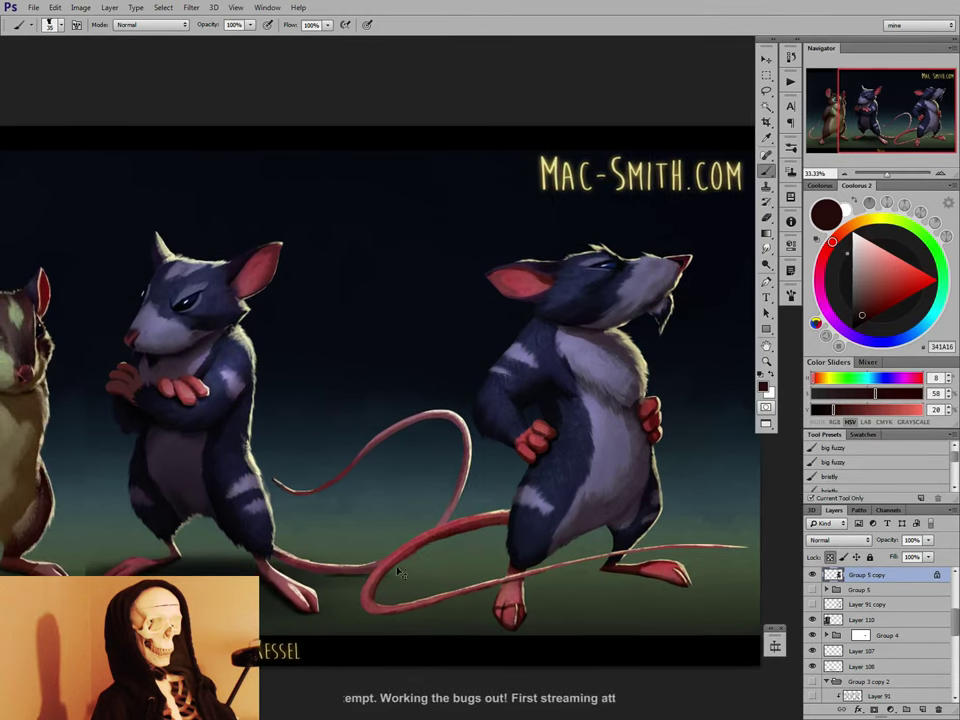
# Unlock the transparent pixels and paint the rim light at the tail's base with sampled cream in a 15 to 20 px brush.
pyautogui.keyDown('alt'); pyautogui.click(506, 513); pyautogui.keyUp('alt')
pyautogui.press('[')
pyautogui.press('[')
pyautogui.press('[')
pyautogui.press('[')
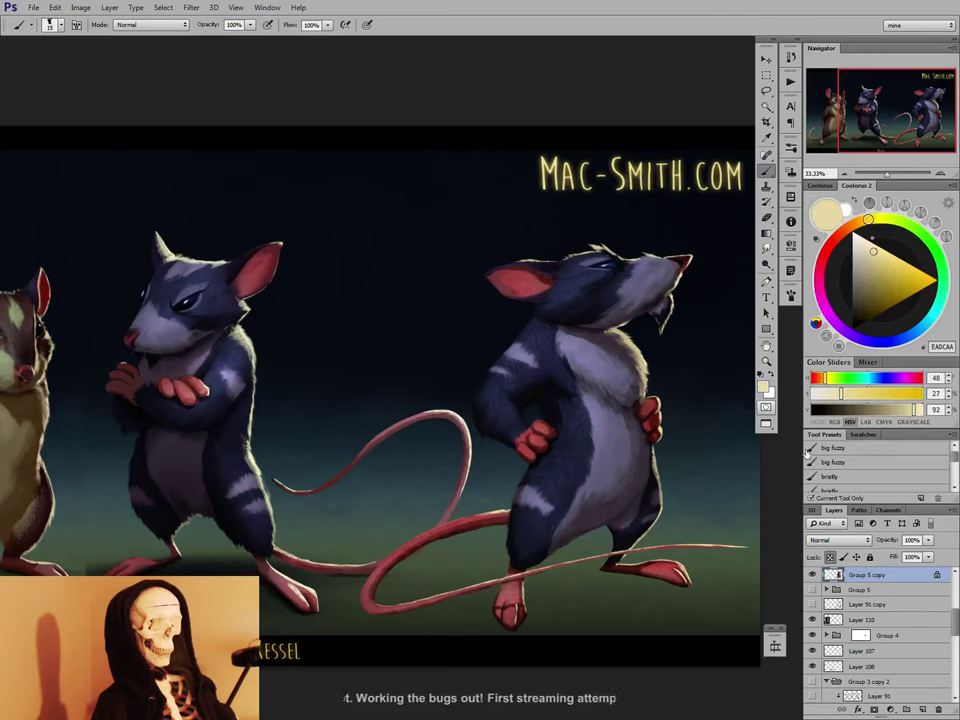
pyautogui.press('[')
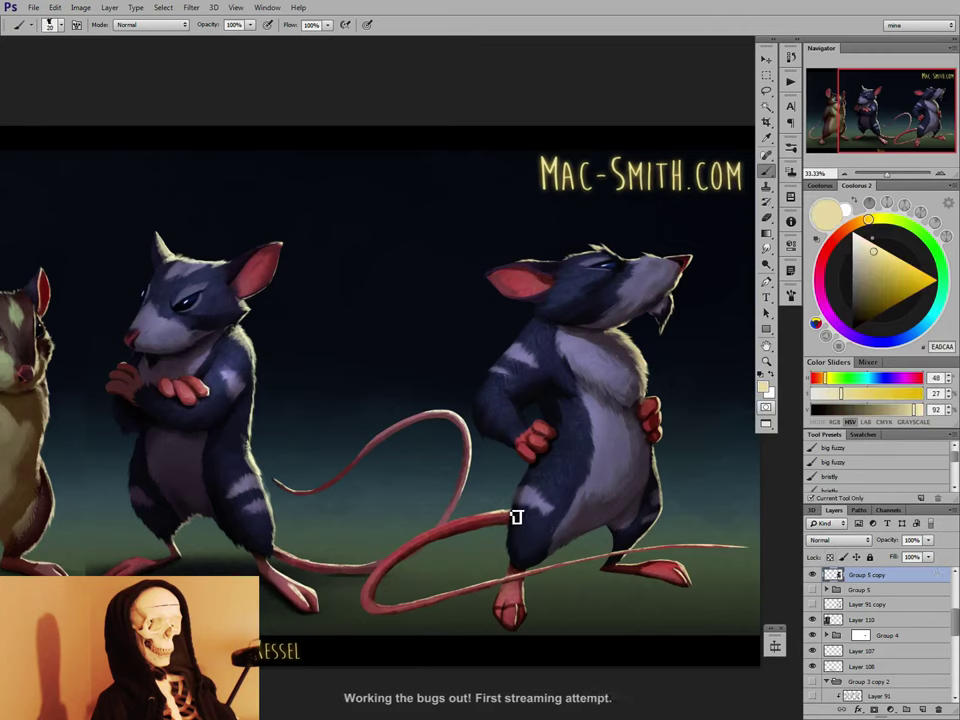
pyautogui.keyDown('alt'); pyautogui.click(504, 514); pyautogui.keyUp('alt')
pyautogui.keyDown('alt'); pyautogui.click(507, 511); pyautogui.keyUp('alt')
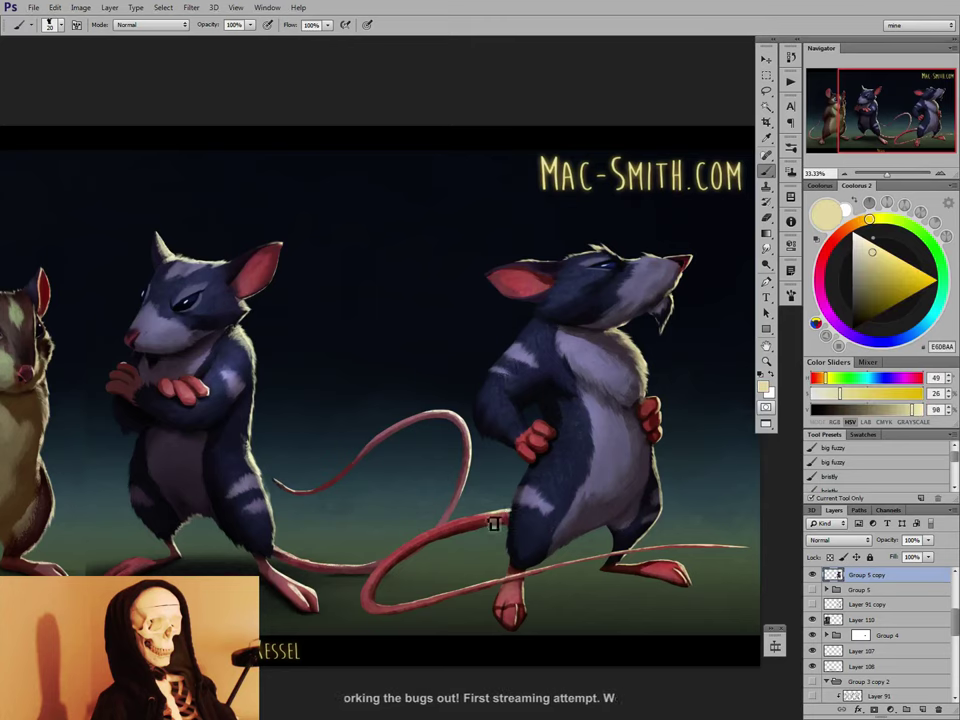
# Shade both hands on the hips with sampled dark blue and dark reds in a 15 to 30 px brush.
pyautogui.keyDown('alt'); pyautogui.click(527, 427); pyautogui.keyUp('alt')
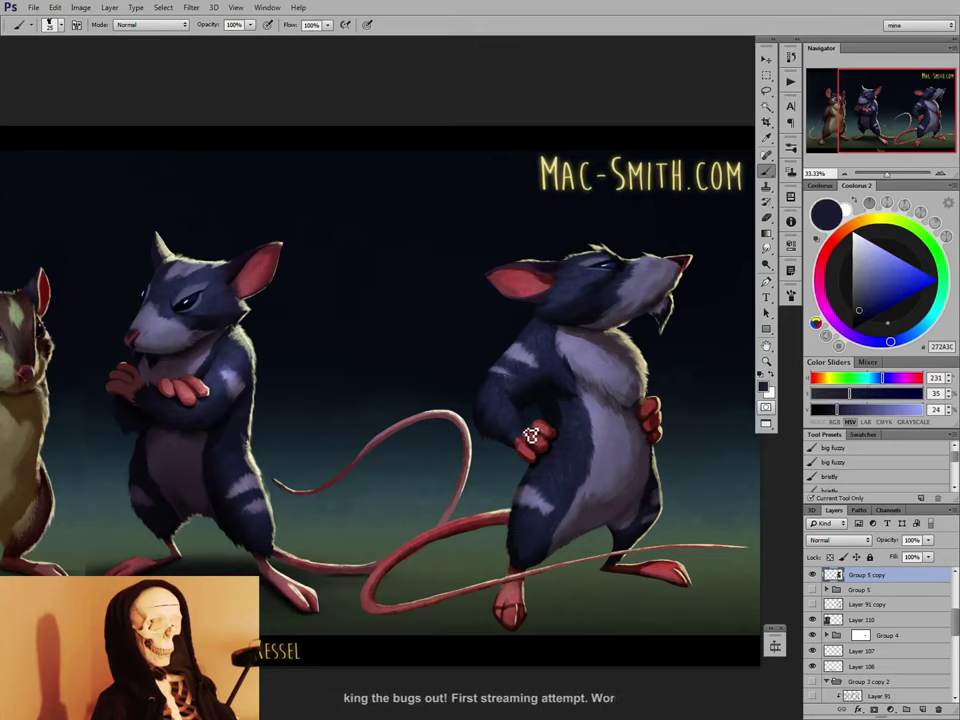
pyautogui.hscroll(3, 565, 450)
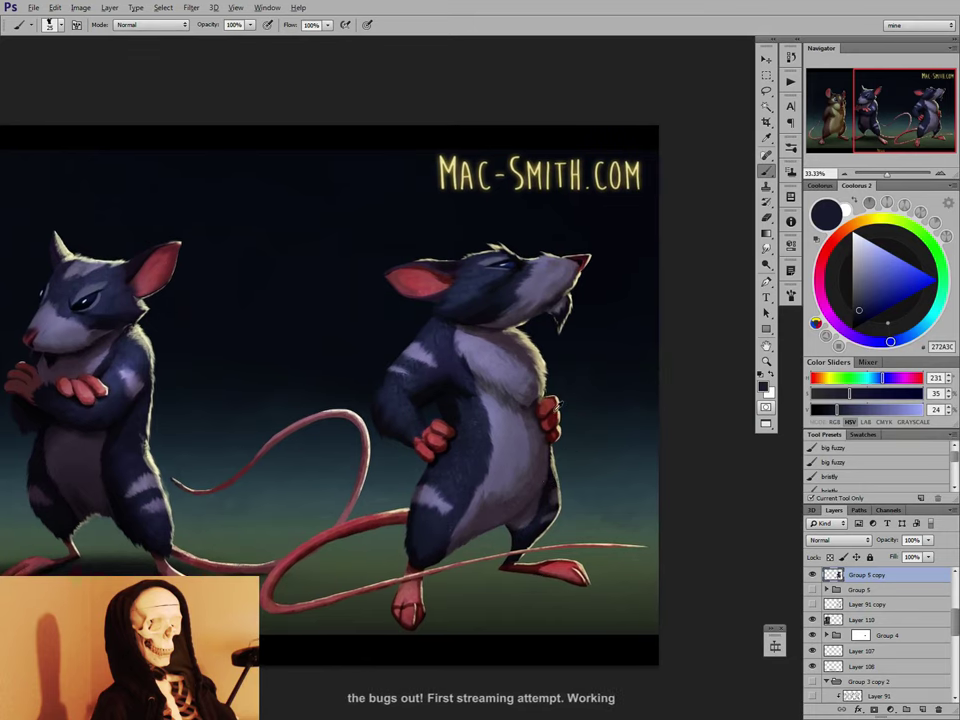
pyautogui.keyDown('alt'); pyautogui.click(551, 407); pyautogui.keyUp('alt')
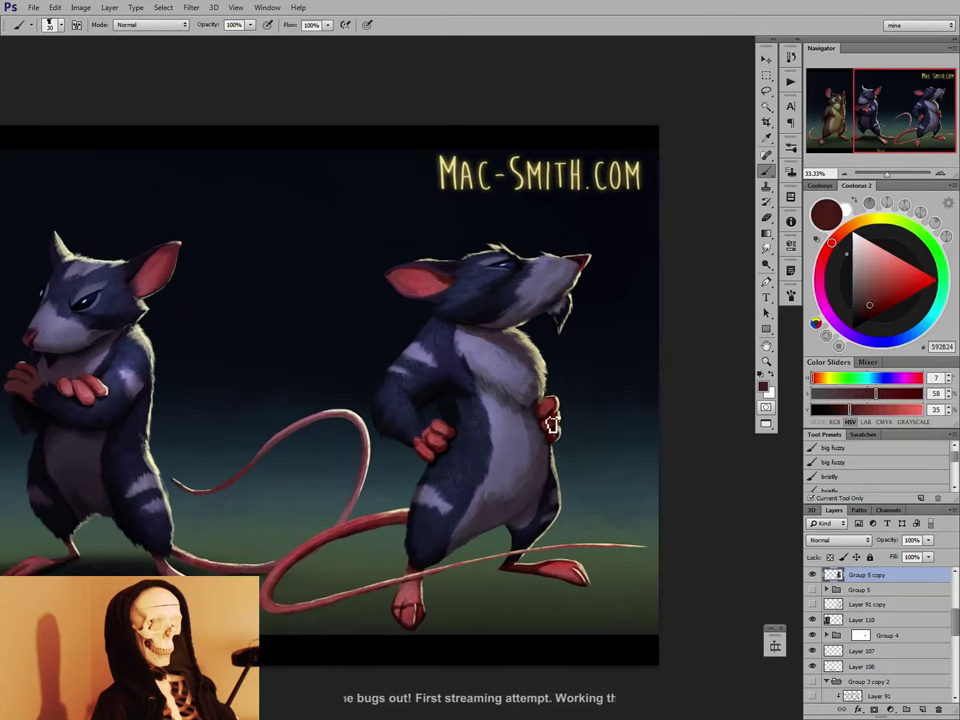
pyautogui.press('[')
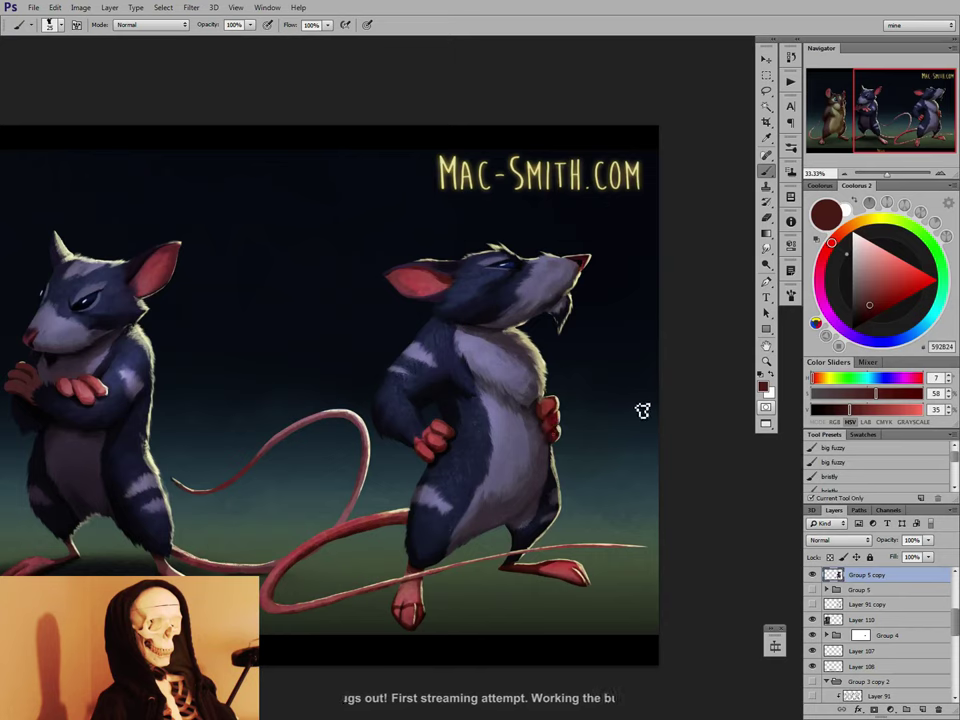
pyautogui.keyDown('alt'); pyautogui.click(555, 406); pyautogui.keyUp('alt')
pyautogui.press('[')
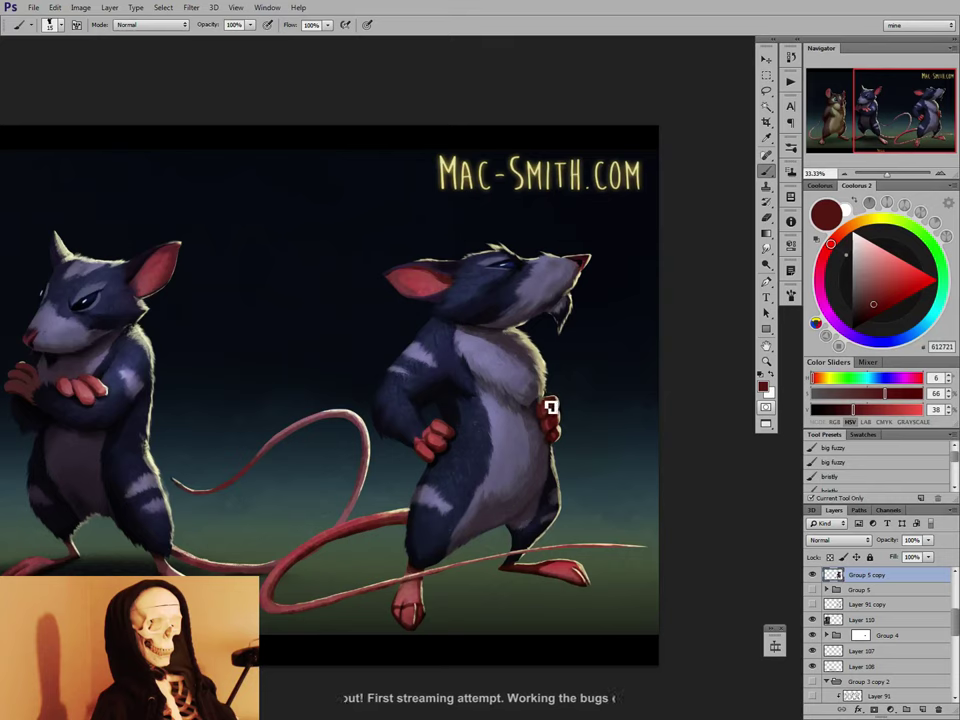
# Paint cream rim light on the far hand and the chest fur above it, using a sampled colour in a 9 to 25 px brush.
pyautogui.keyDown('alt'); pyautogui.click(549, 405); pyautogui.keyUp('alt')
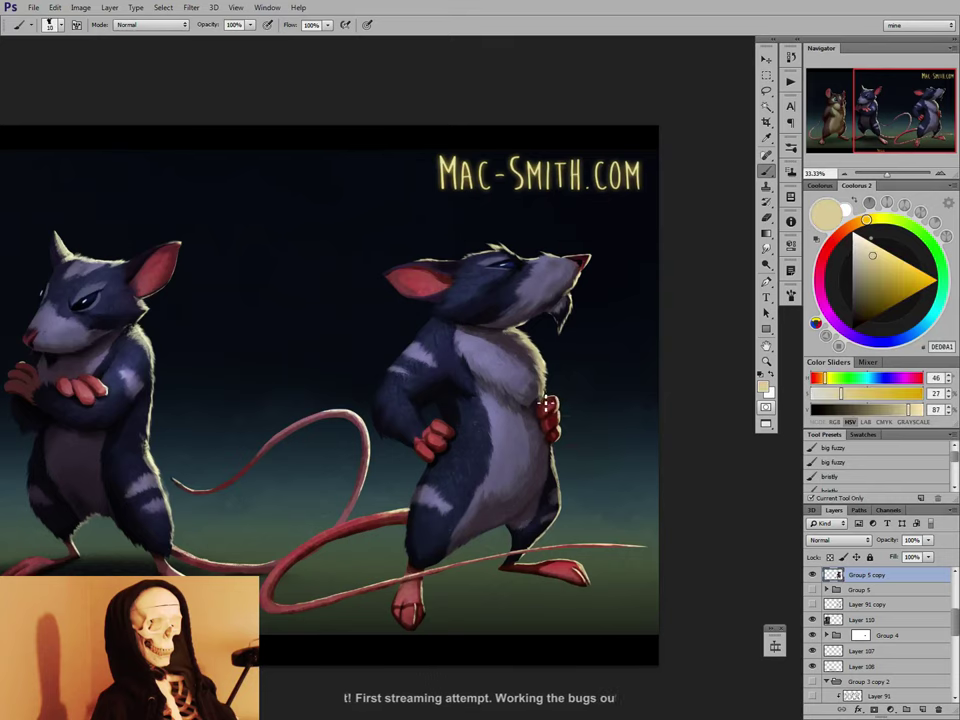
pyautogui.press('[')
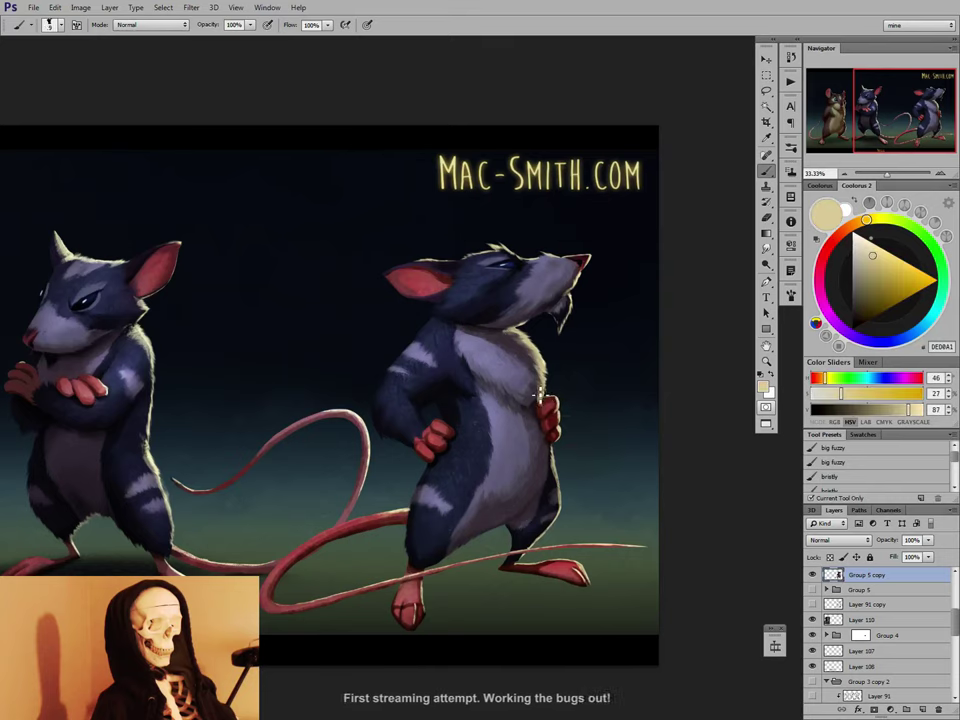
pyautogui.moveTo(540, 394); pyautogui.dragTo(542, 373)
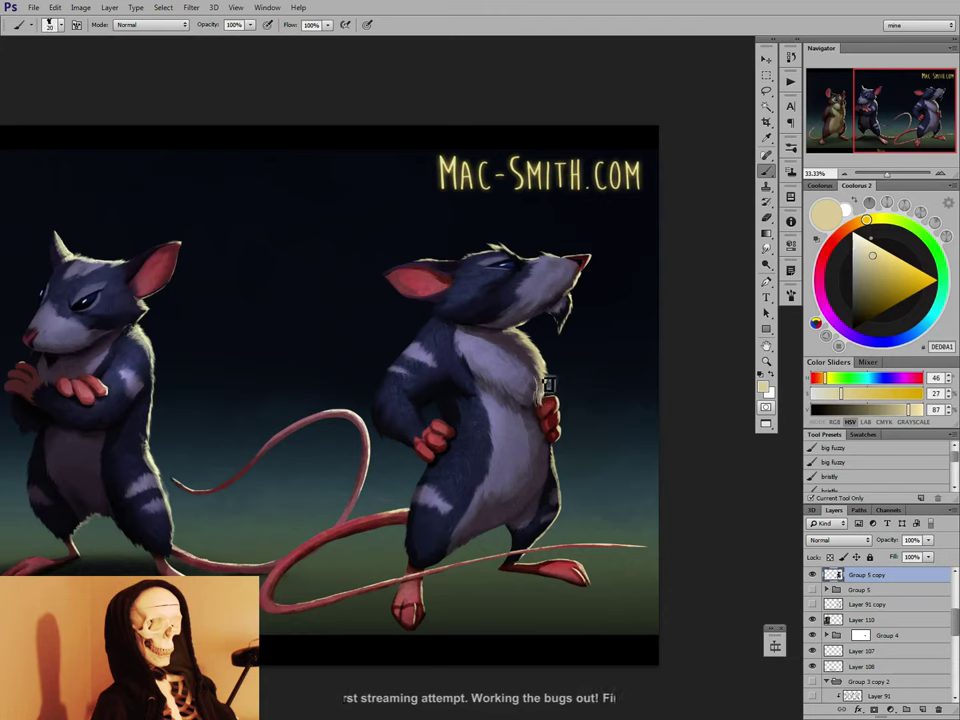
pyautogui.press(']')
pyautogui.press(']')
pyautogui.press(']')
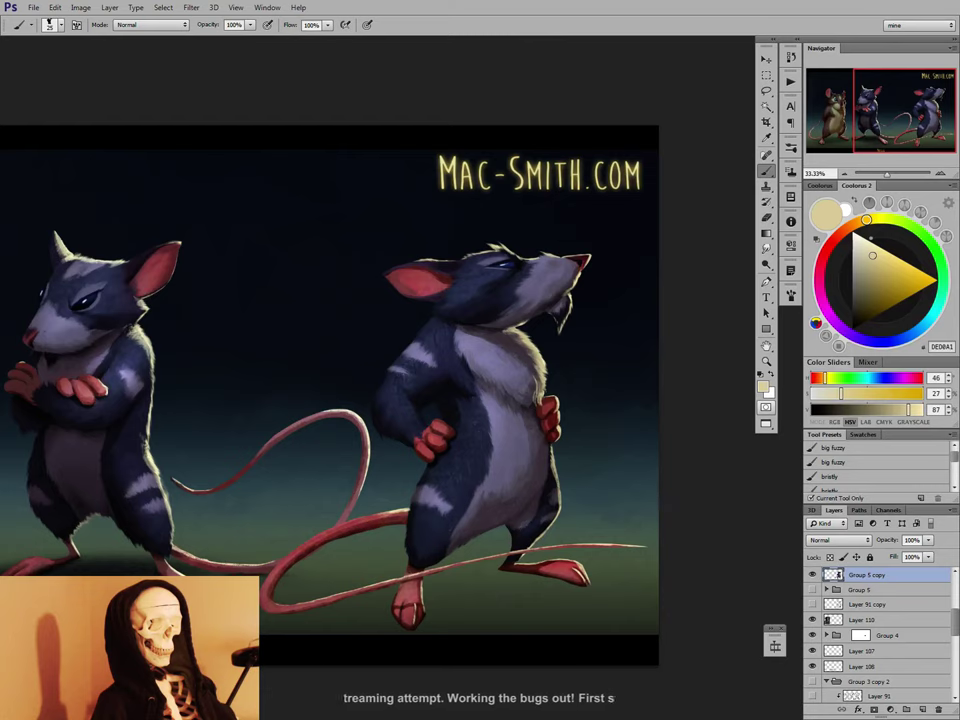
# Refine the near fist's knuckles and lower edge with sampled red and near-black in a 25 px brush, and smudge the edge.
pyautogui.keyDown('alt'); pyautogui.click(439, 440); pyautogui.keyUp('alt')
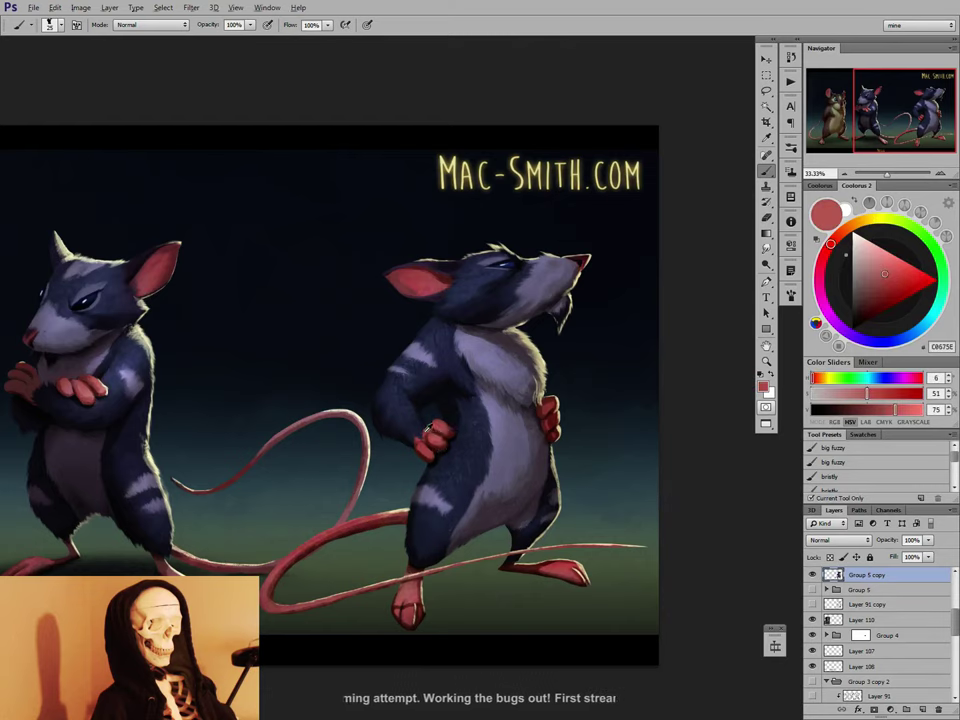
pyautogui.keyDown('alt'); pyautogui.click(423, 441); pyautogui.keyUp('alt')
pyautogui.keyDown('alt'); pyautogui.click(416, 446); pyautogui.keyUp('alt')
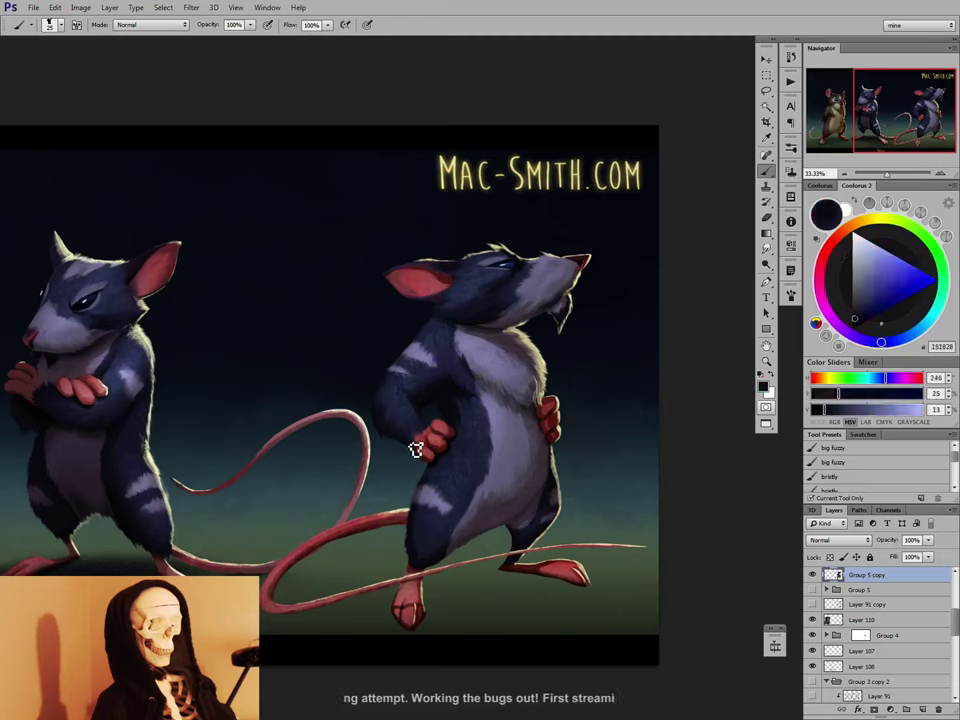
pyautogui.press('r')
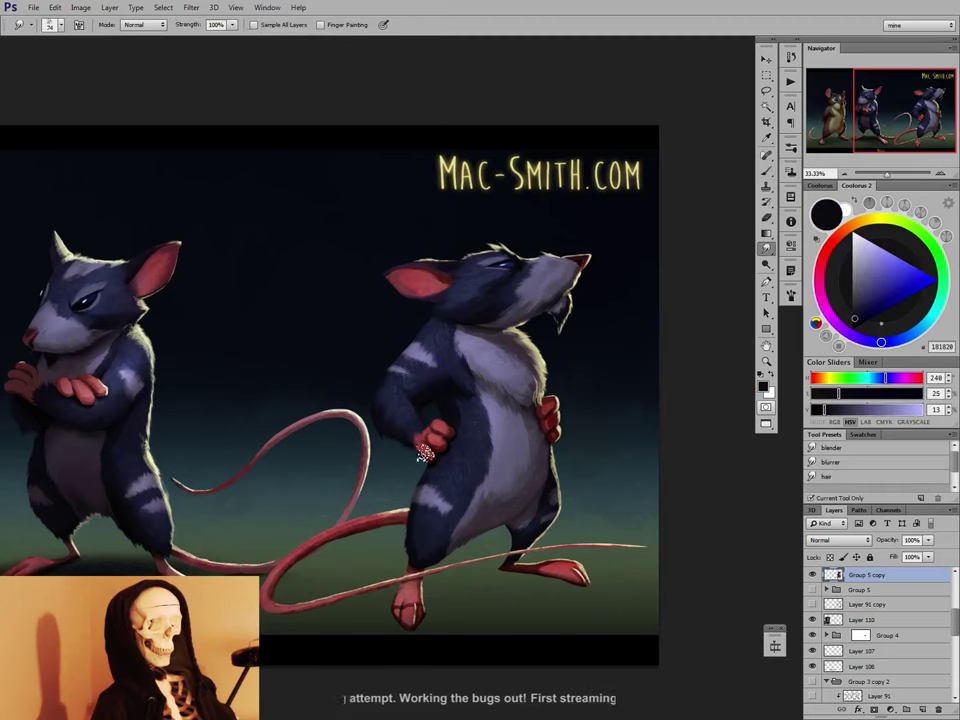
pyautogui.press('b')
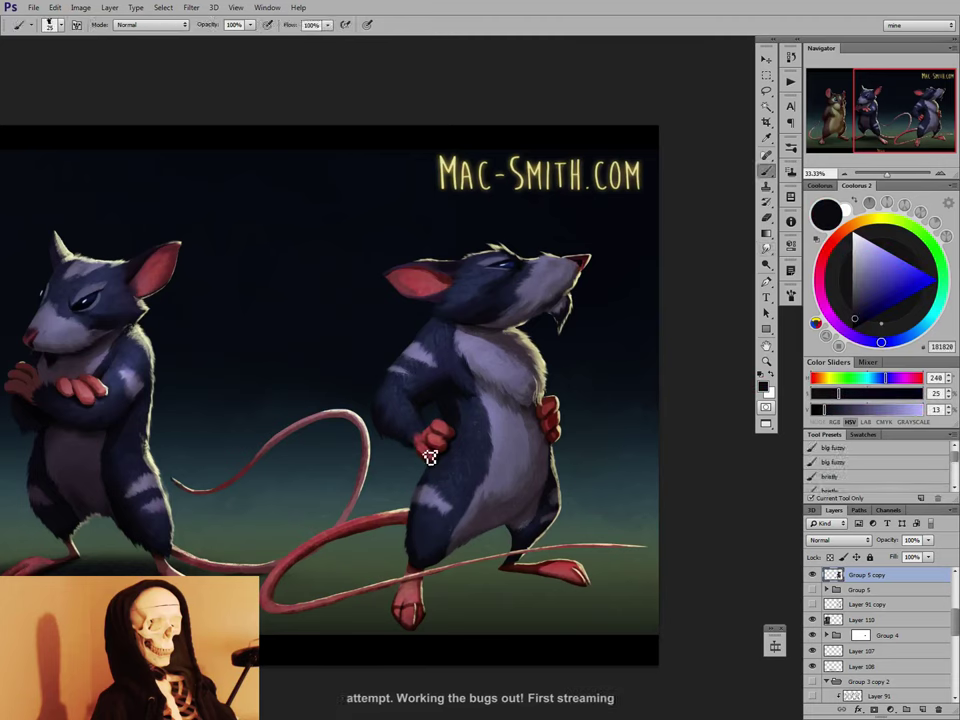
# Touch up the far thigh, lower belly and front ankle with sampled near-black, purple-grey and reds in a 20 to 25 px brush.
pyautogui.keyDown('alt'); pyautogui.click(556, 508); pyautogui.keyUp('alt')
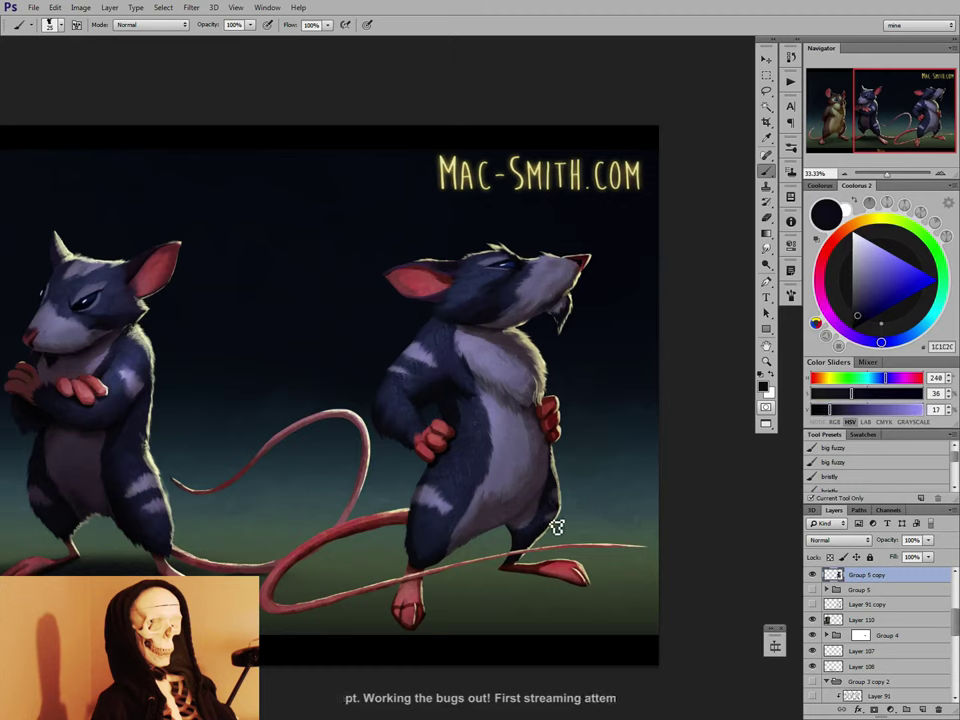
pyautogui.keyDown('alt'); pyautogui.click(459, 520); pyautogui.keyUp('alt')
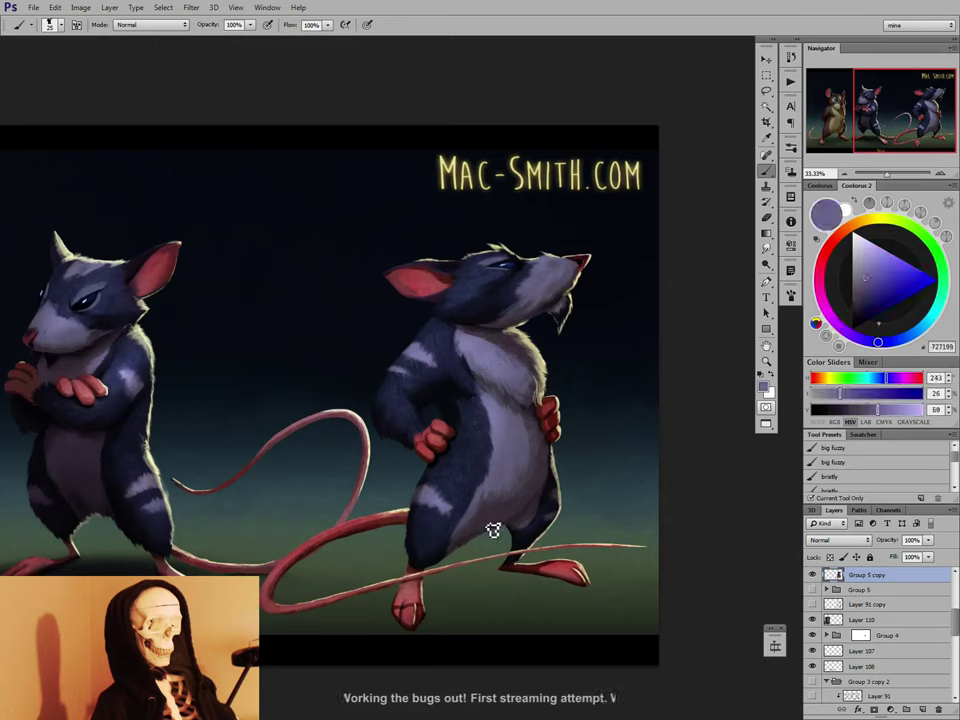
pyautogui.keyDown('alt'); pyautogui.click(420, 588); pyautogui.keyUp('alt')
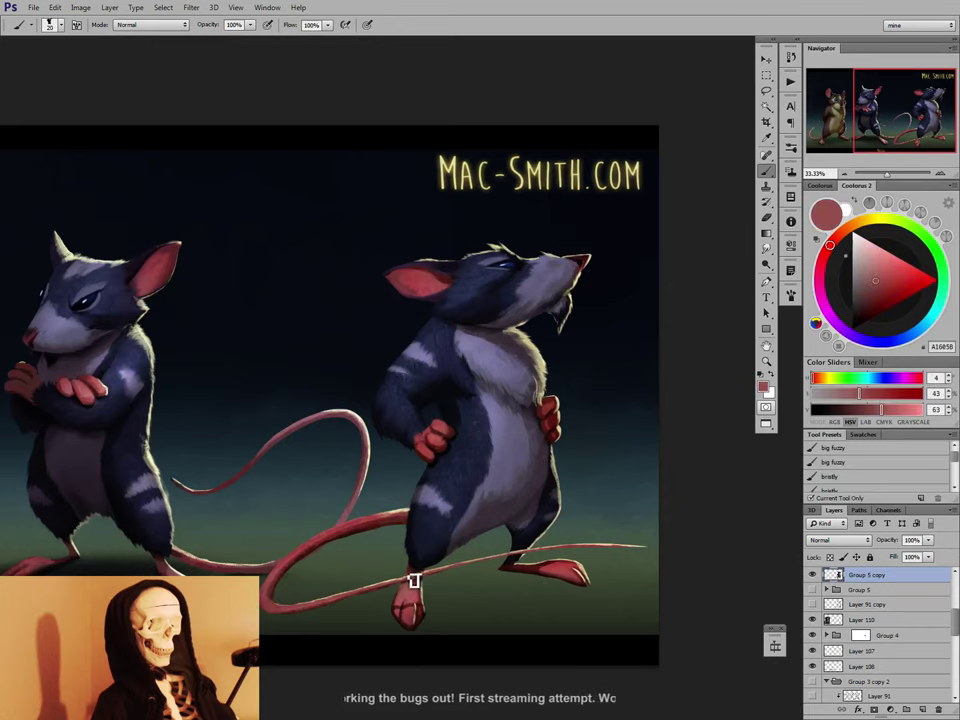
pyautogui.keyDown('alt'); pyautogui.click(418, 576); pyautogui.keyUp('alt')
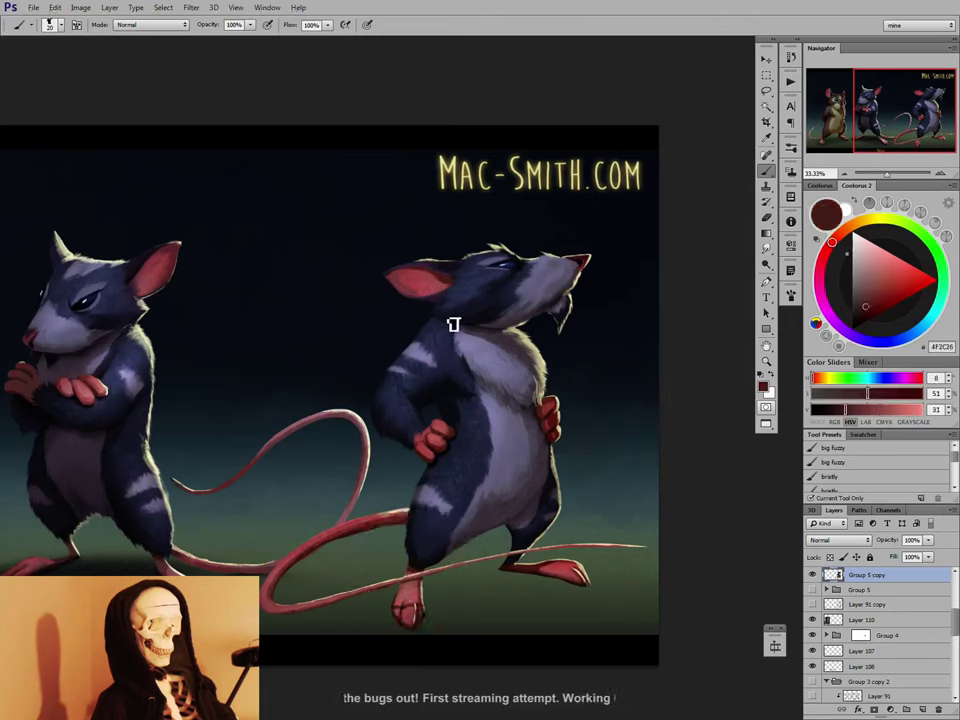
# Shade the inside of the rat's ear with sampled dark and mid reds in a brush enlarged to 45 px.
pyautogui.keyDown('alt'); pyautogui.click(401, 277); pyautogui.keyUp('alt')
pyautogui.press(']')
pyautogui.press(']')
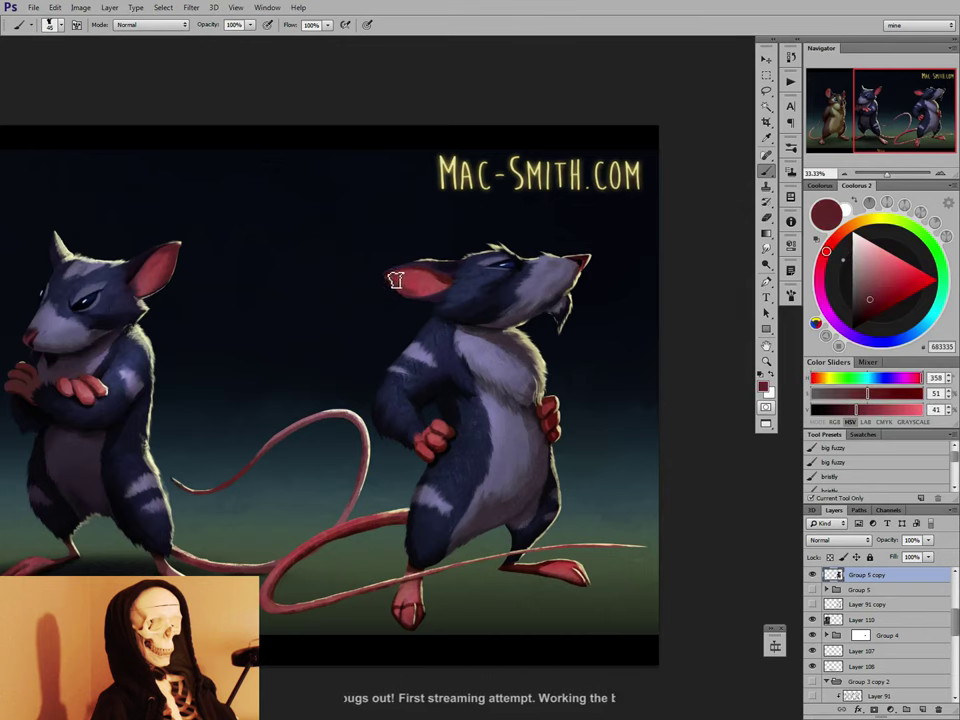
pyautogui.keyDown('alt'); pyautogui.click(426, 297); pyautogui.keyUp('alt')
pyautogui.keyDown('alt'); pyautogui.click(407, 272); pyautogui.keyUp('alt')
# Define the middle rat's near brow and upper eyelid with sampled near-black and dark slate blue in a 15 to 20 px brush.
pyautogui.moveTo(433, 398); pyautogui.dragTo(550, 452)
pyautogui.keyDown('alt'); pyautogui.click(632, 304); pyautogui.keyUp('alt')
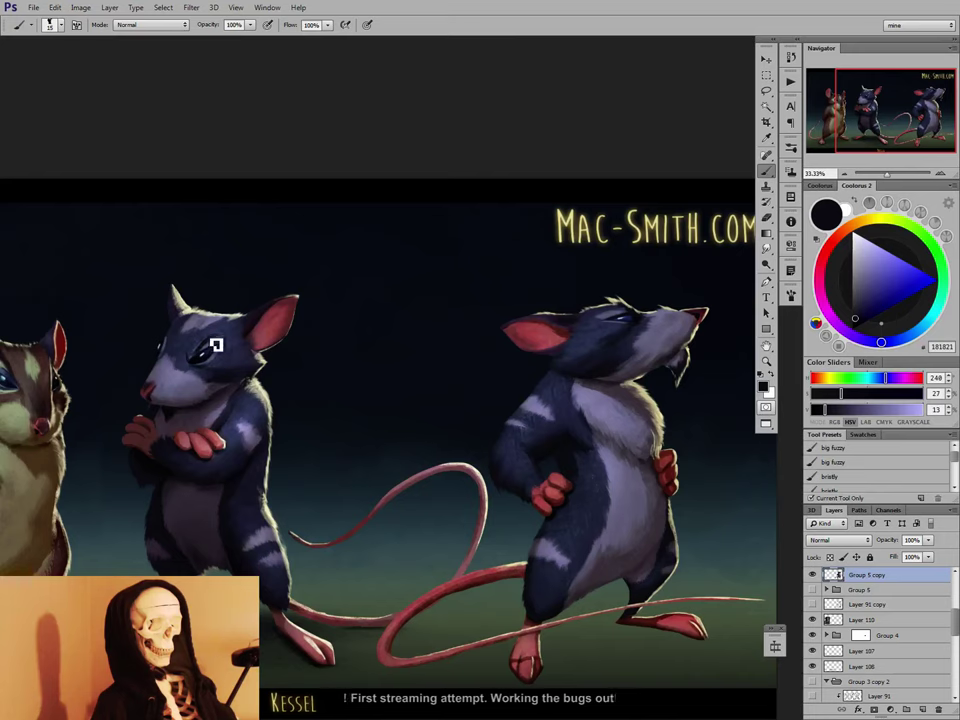
pyautogui.press('r')
pyautogui.press('b')
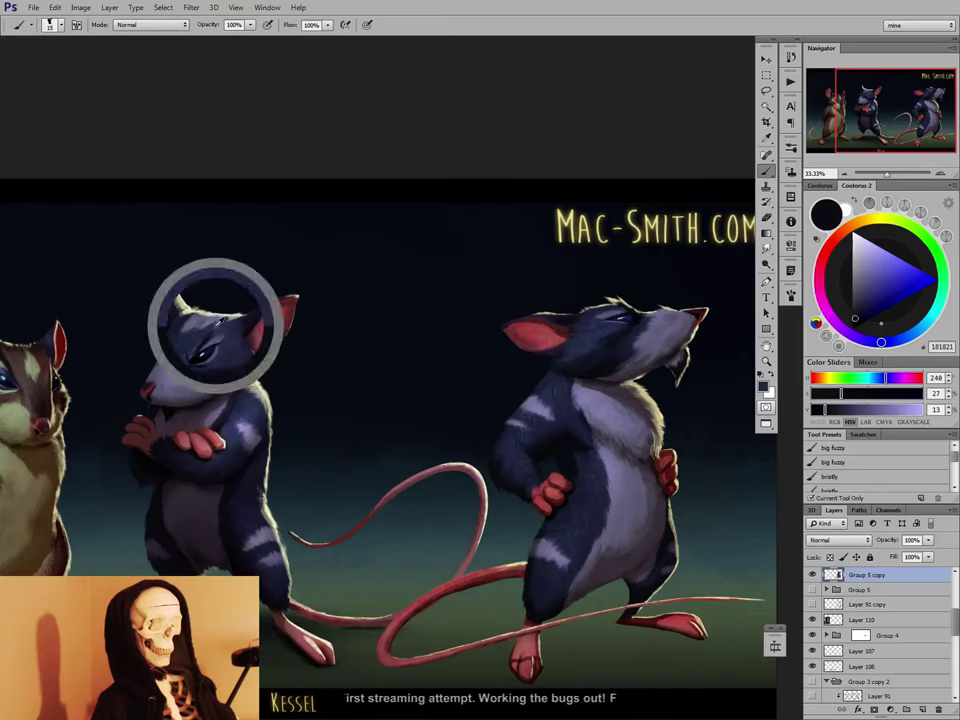
pyautogui.keyDown('alt'); pyautogui.click(218, 338); pyautogui.keyUp('alt')
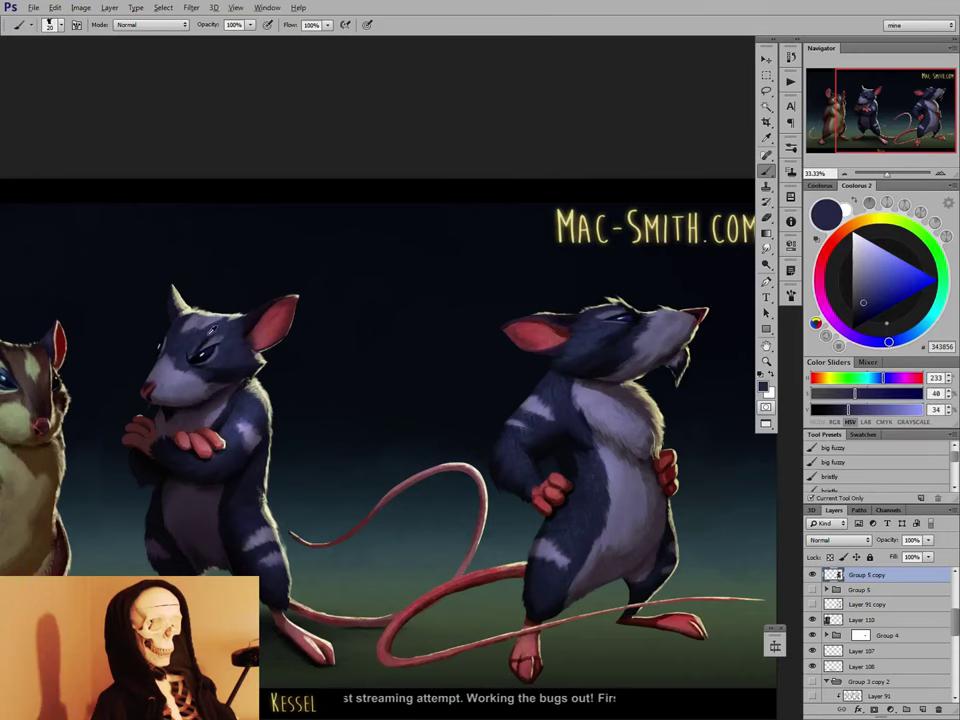
pyautogui.keyDown('alt'); pyautogui.click(210, 342); pyautogui.keyUp('alt')
pyautogui.keyDown('alt'); pyautogui.click(202, 340); pyautogui.keyUp('alt')
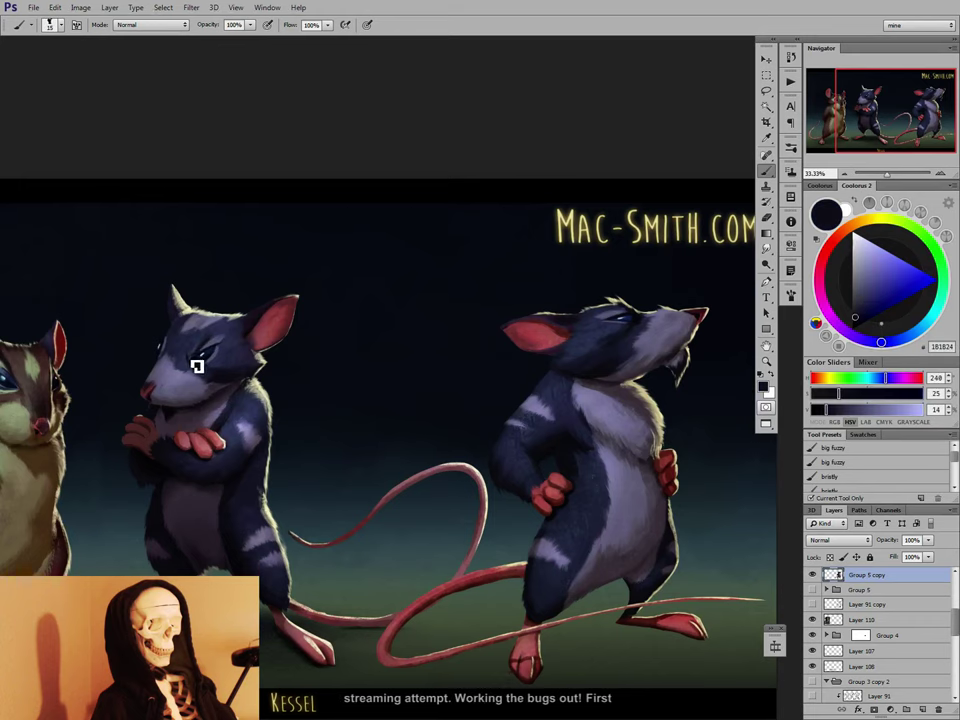
# Refine the shading around both of the middle rat's eyes with sampled navy and near-black in a 15 to 20 px brush.
pyautogui.keyDown('alt'); pyautogui.click(197, 363); pyautogui.keyUp('alt')
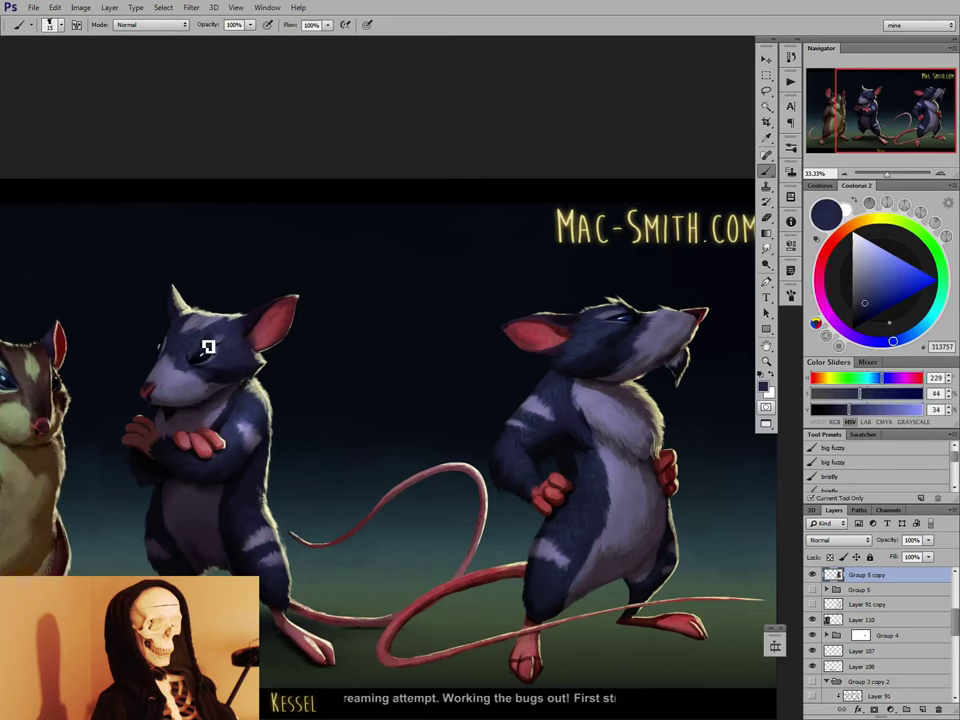
pyautogui.keyDown('alt'); pyautogui.click(210, 346); pyautogui.keyUp('alt')
pyautogui.keyDown('alt'); pyautogui.click(212, 343); pyautogui.keyUp('alt')
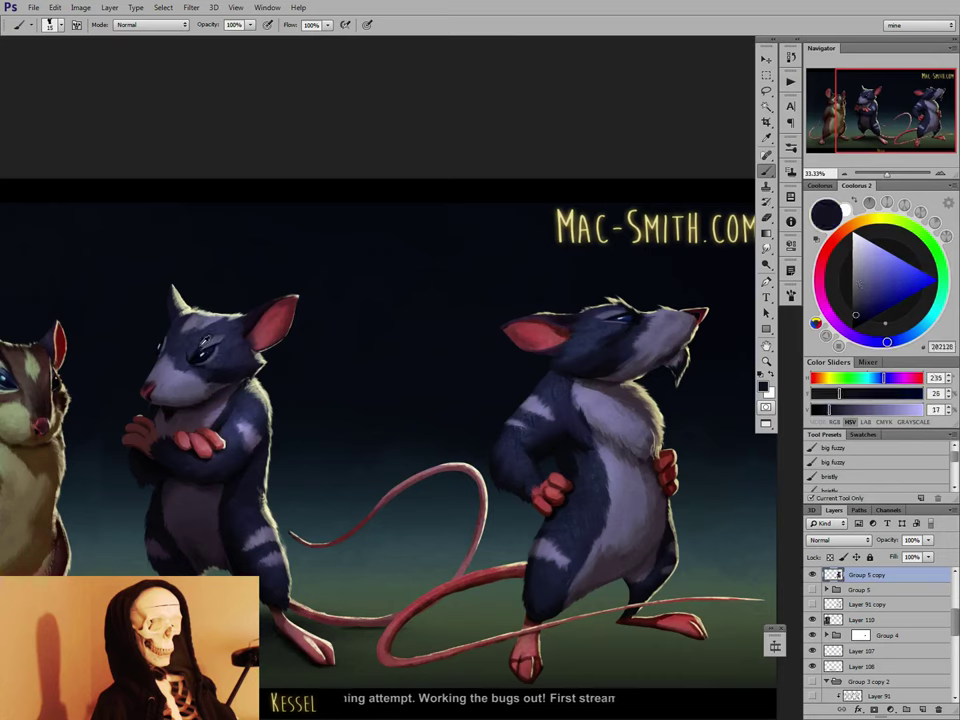
pyautogui.keyDown('alt'); pyautogui.click(199, 346); pyautogui.keyUp('alt')
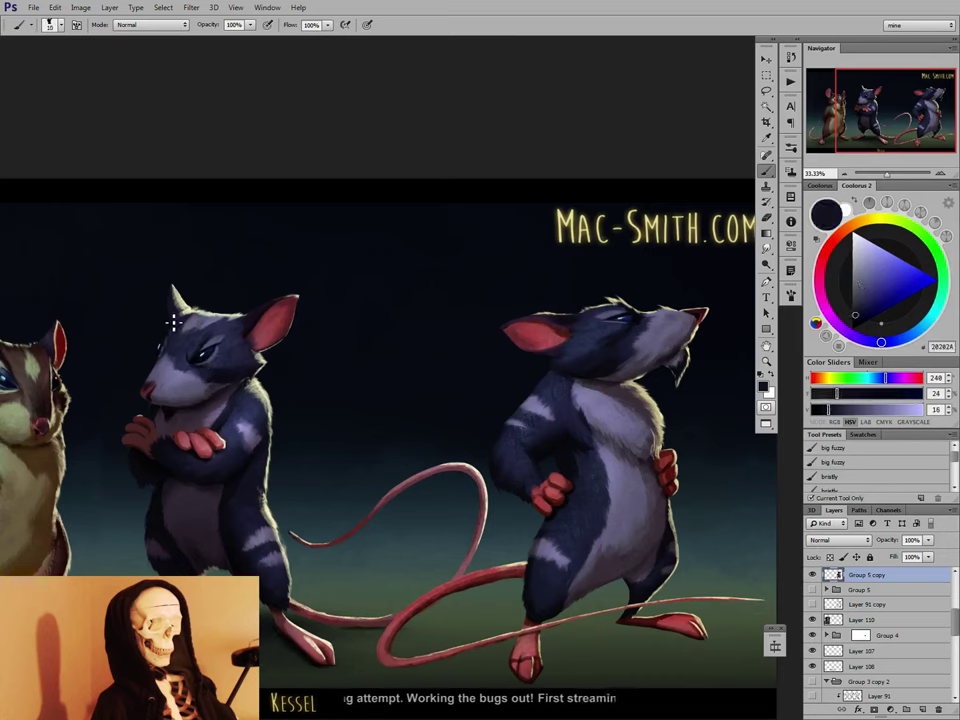
pyautogui.keyDown('alt'); pyautogui.click(186, 348); pyautogui.keyUp('alt')
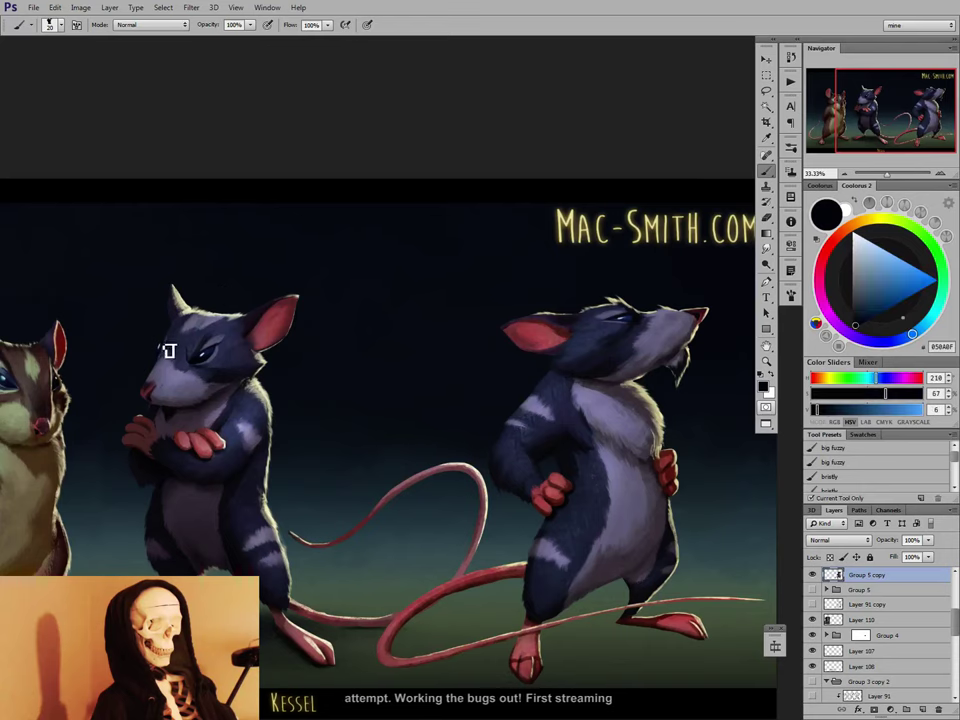
pyautogui.keyDown('alt'); pyautogui.click(203, 352); pyautogui.keyUp('alt')
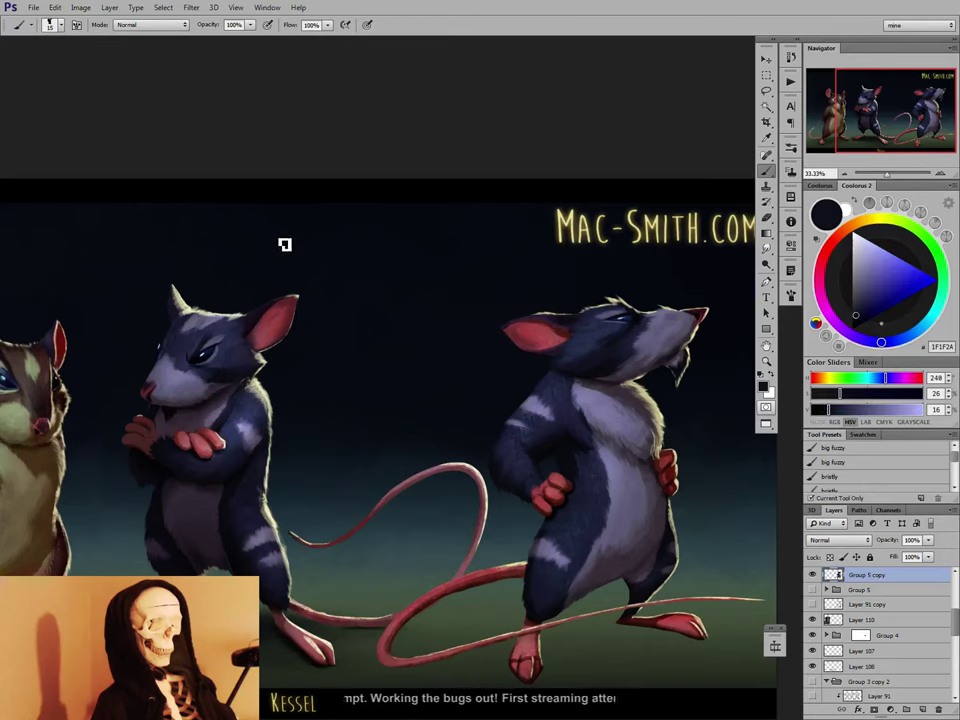
# Add 9 px cream rim hairs beside the middle rat's ear, and touch up the right-hand rat's brow with sampled dark blue at 15 px.
pyautogui.keyDown('alt'); pyautogui.click(196, 270); pyautogui.keyUp('alt')
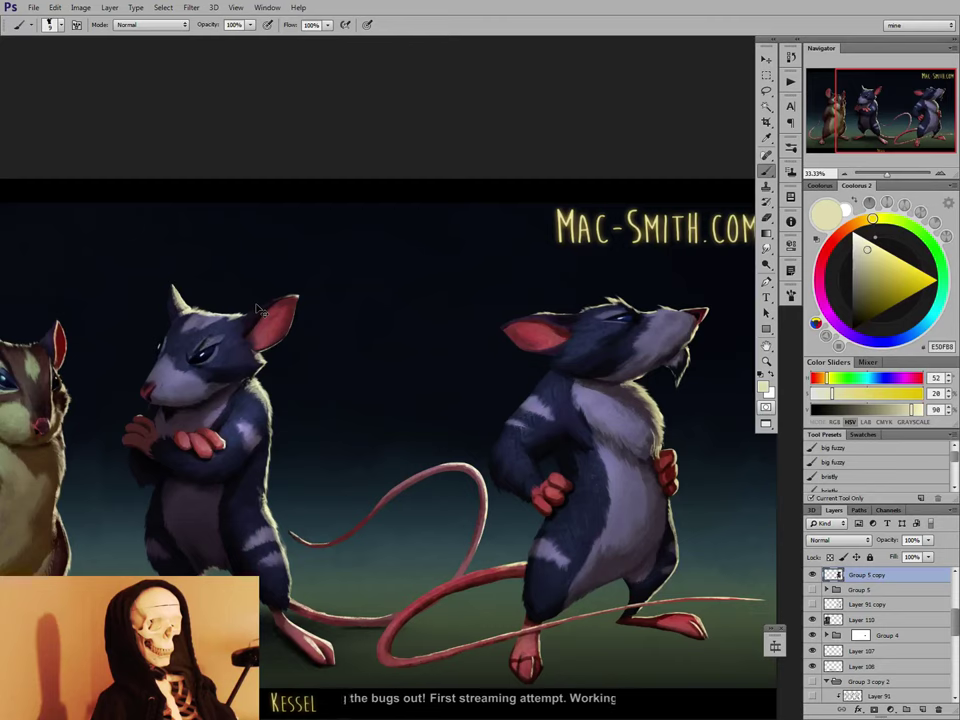
pyautogui.keyDown('alt'); pyautogui.click(634, 312); pyautogui.keyUp('alt')
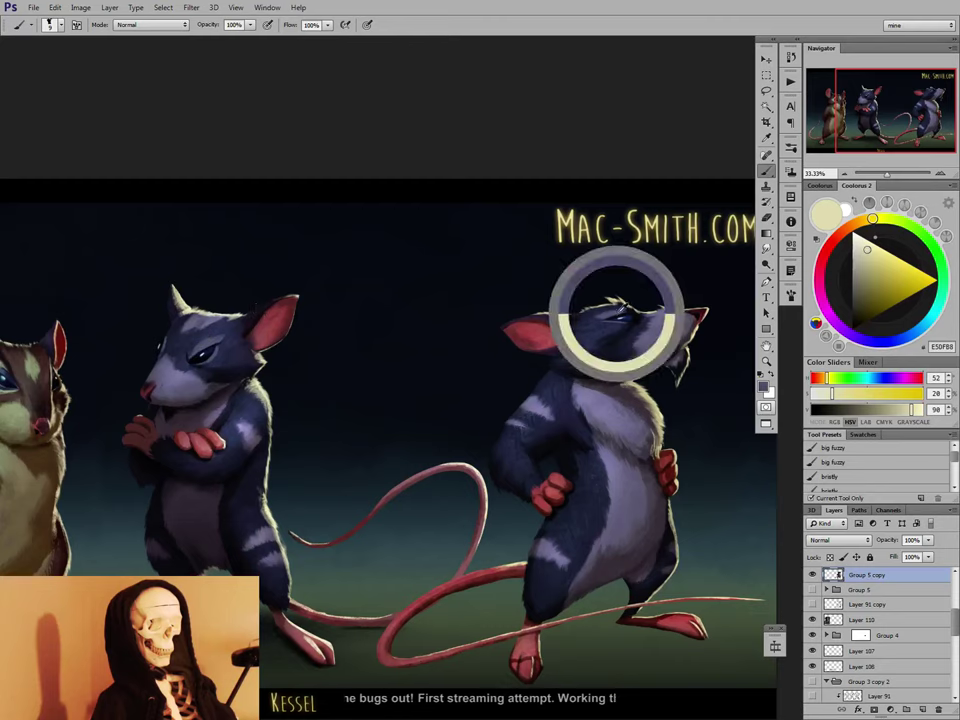
pyautogui.keyDown('alt'); pyautogui.click(631, 314); pyautogui.keyUp('alt')
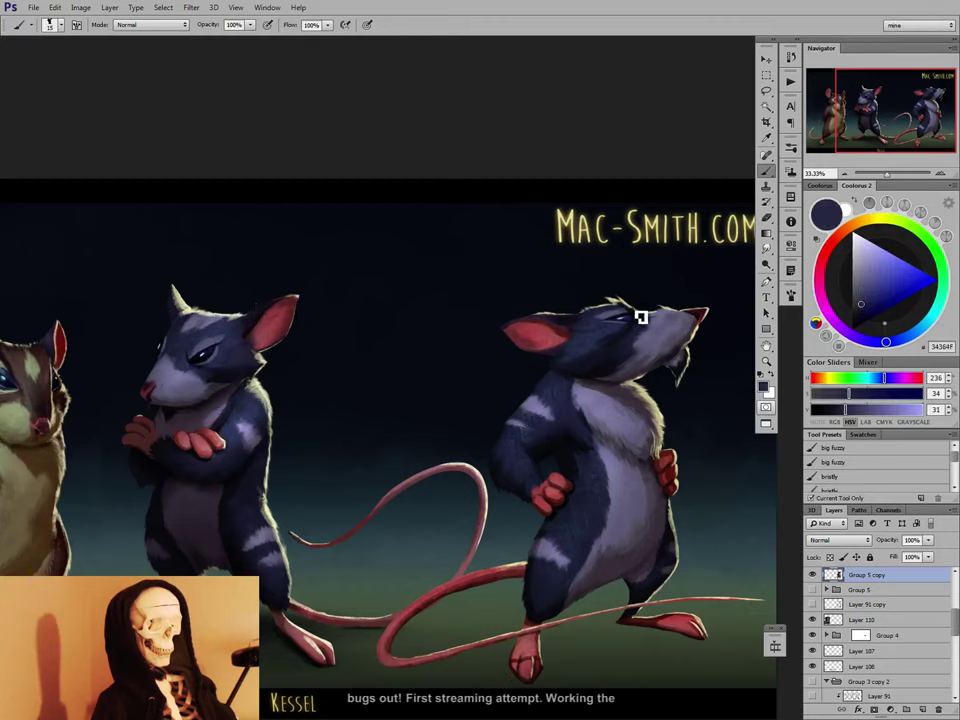
pyautogui.moveTo(652, 568); pyautogui.dragTo(623, 520)
pyautogui.moveTo(677, 581); pyautogui.dragTo(667, 606)
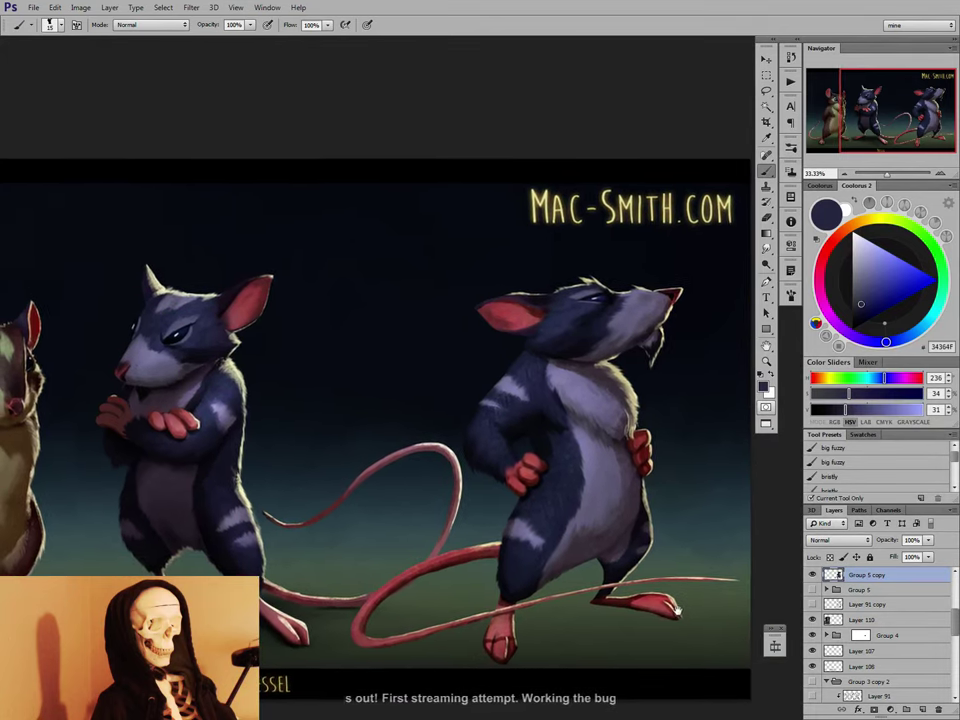
# Switch to the 204 px speckled brush for painting scattered hairs.
pyautogui.rightClick(644, 490)
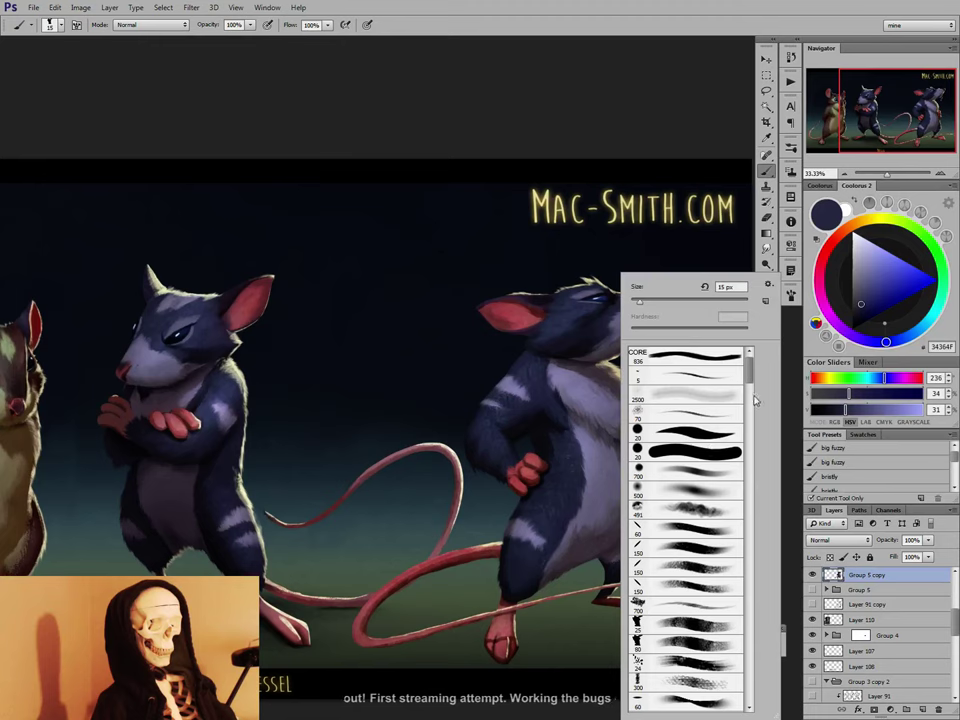
pyautogui.scroll(-5, 752, 399)
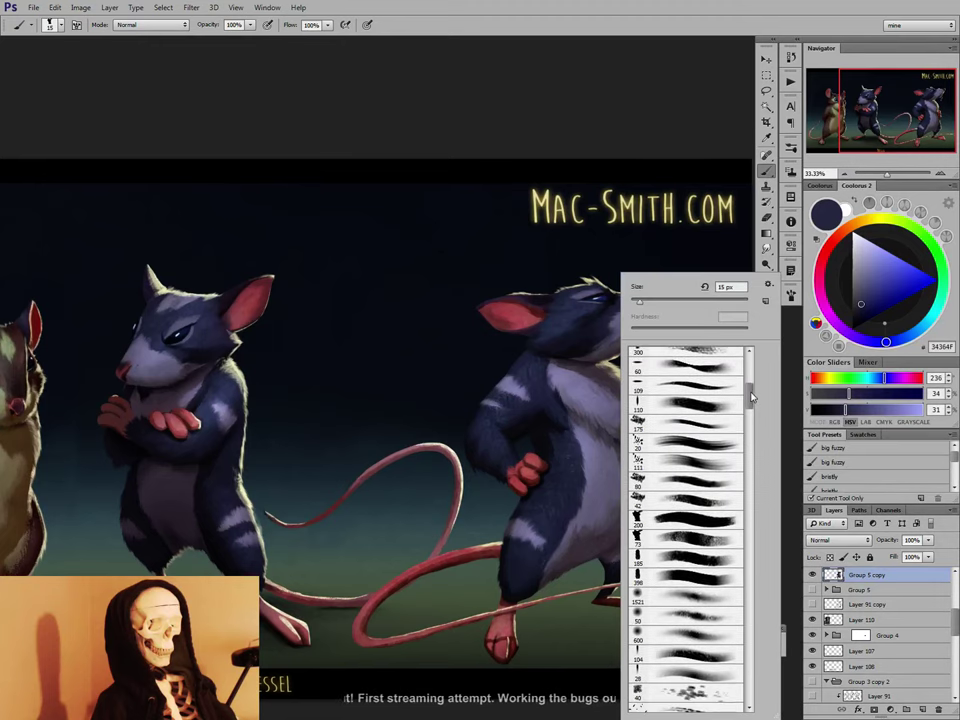
pyautogui.scroll(-1, 752, 399)
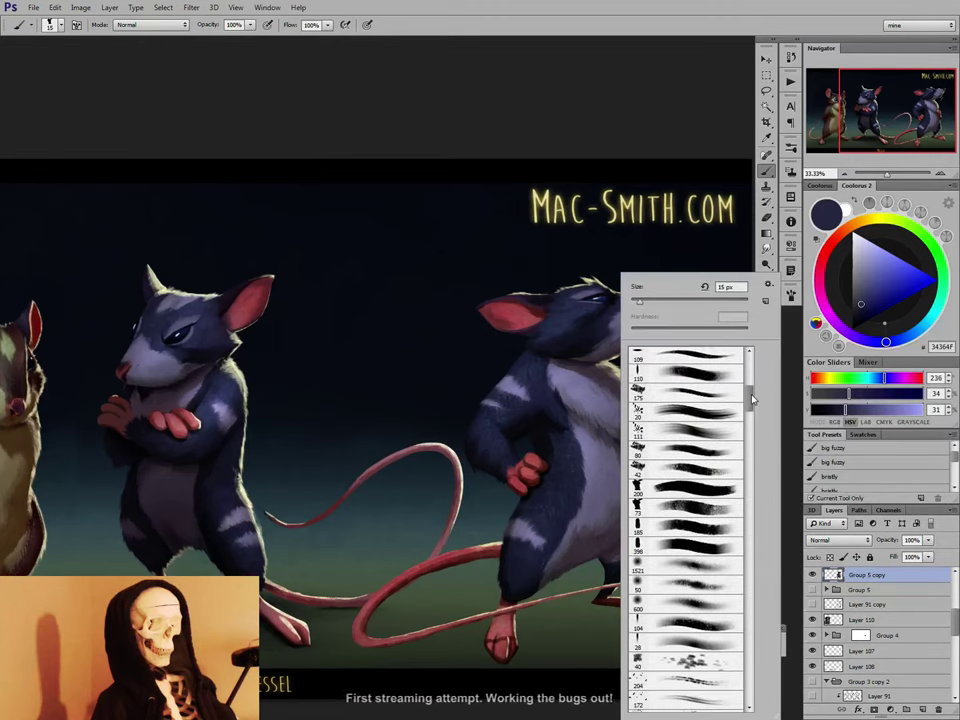
pyautogui.scroll(1, 752, 399)
pyautogui.click(705, 689)
pyautogui.click(598, 474)
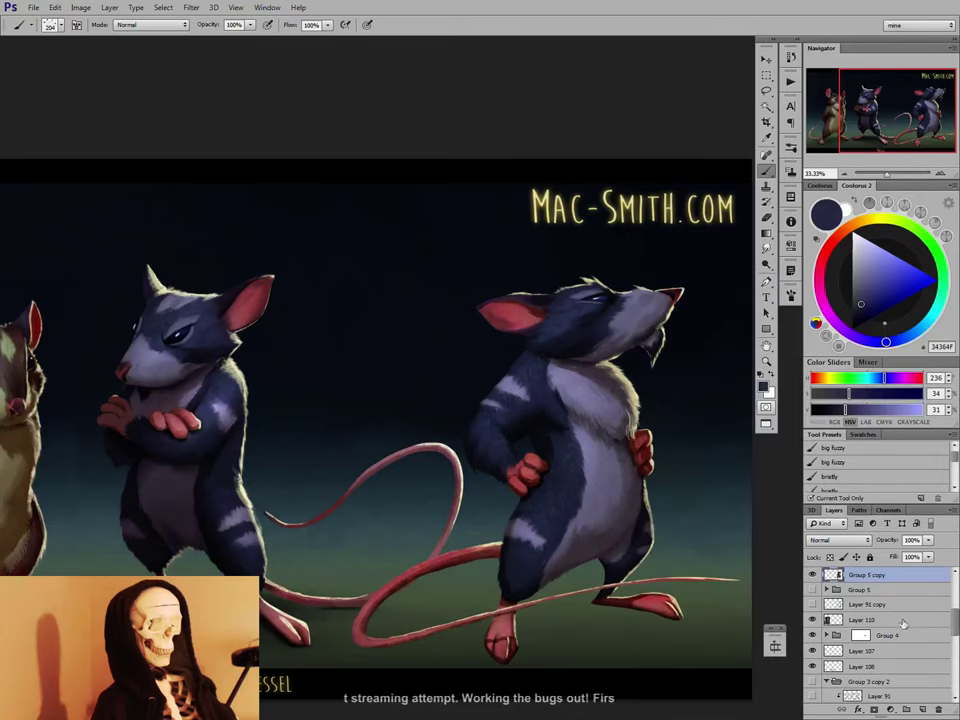
# Create a new layer and paint grey-purple (92879A) speckled fur texture on the right-hand rat's belly, resizing the brush to 150 px.
pyautogui.hotkey('ctrl', 'shift', 'alt', 'n')
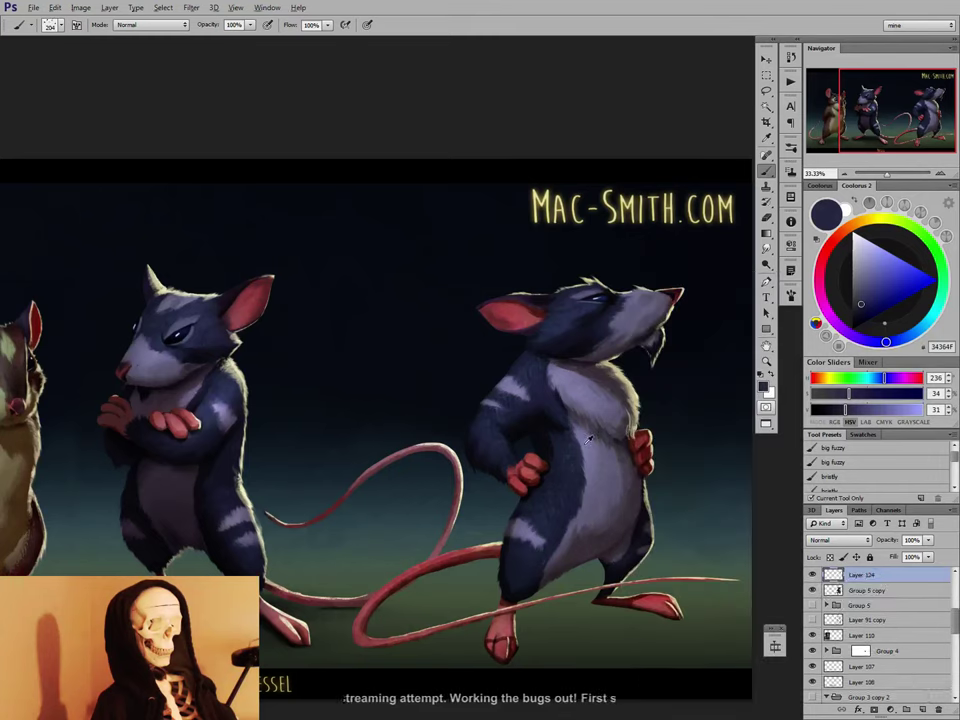
pyautogui.click(849, 278)
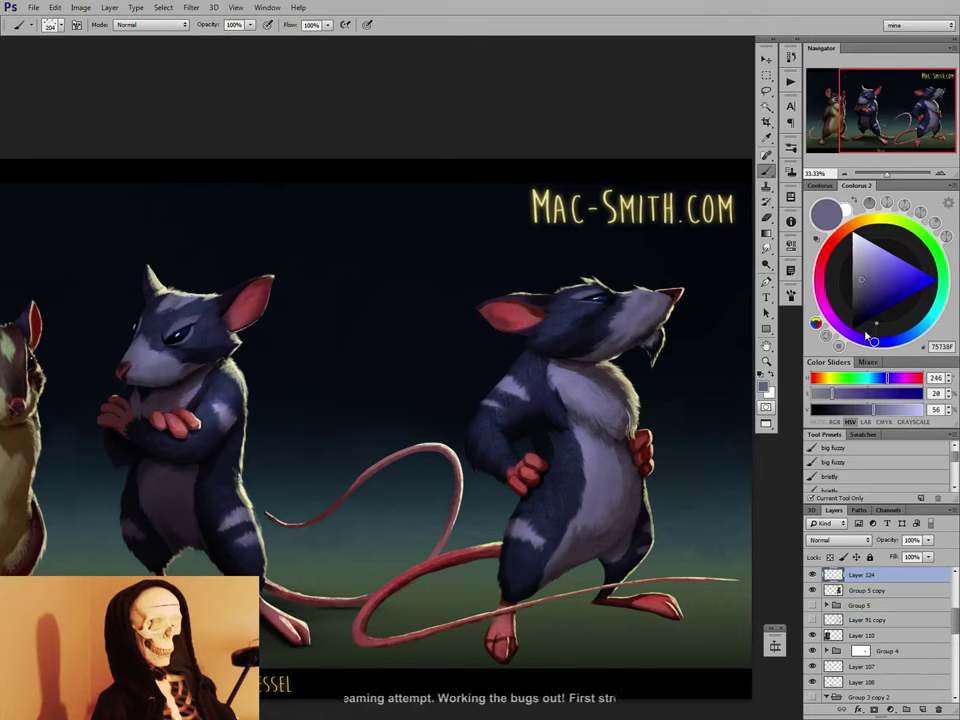
pyautogui.moveTo(866, 338); pyautogui.dragTo(846, 331)
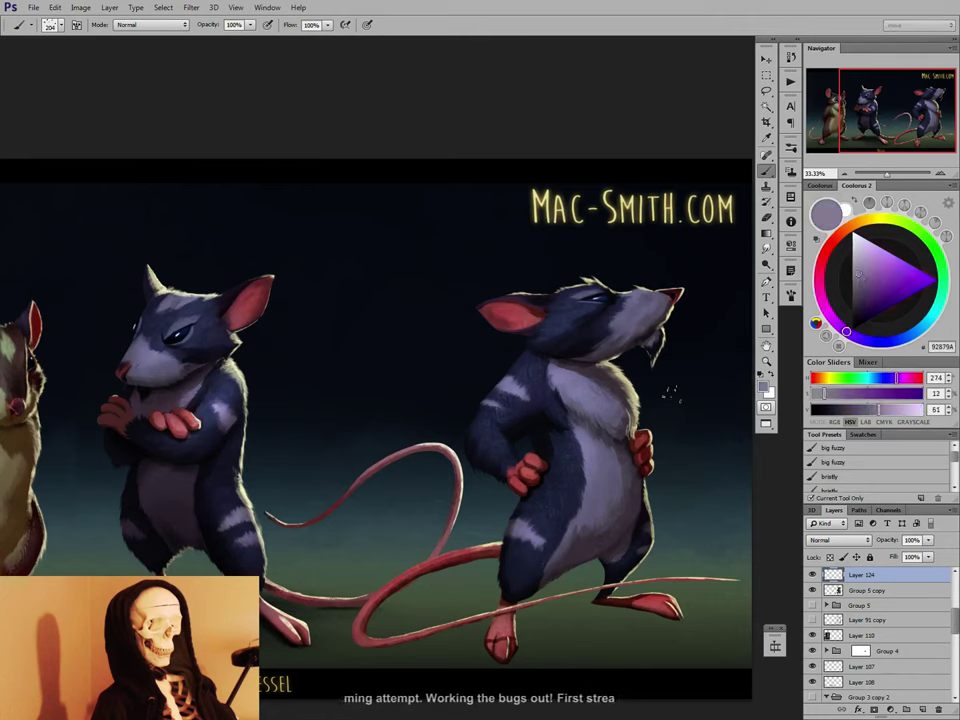
pyautogui.press(']')
pyautogui.press(']')
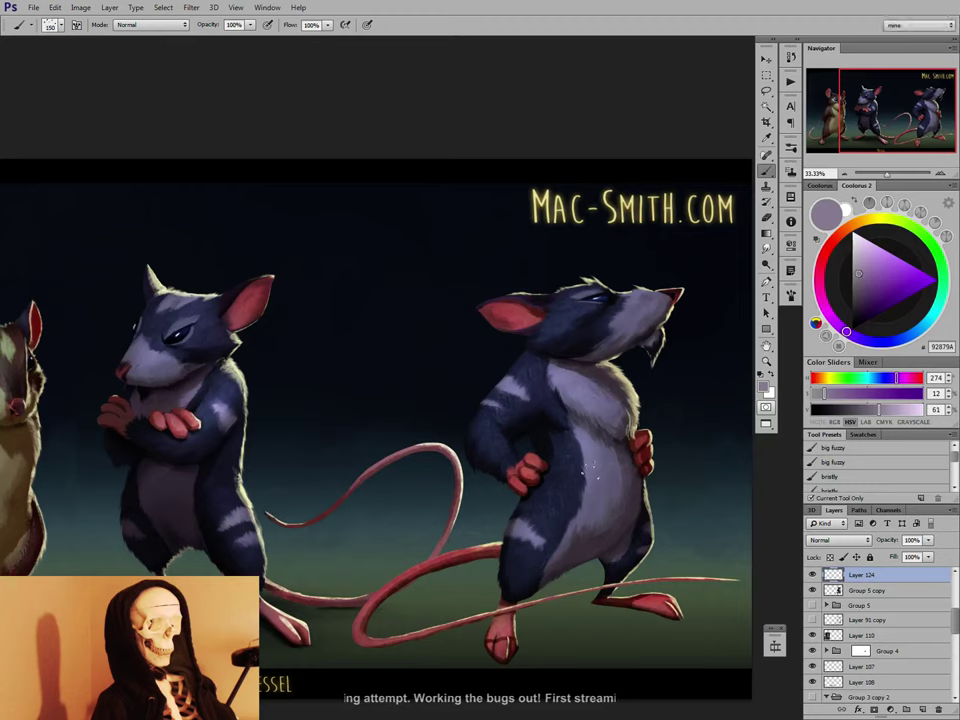
# Texture the rat's flank, thigh, lower belly and near arm with purples 9065B0 and 73508D plus sampled dark tones, reducing the speckled brush to 90 px.
pyautogui.click(877, 275)
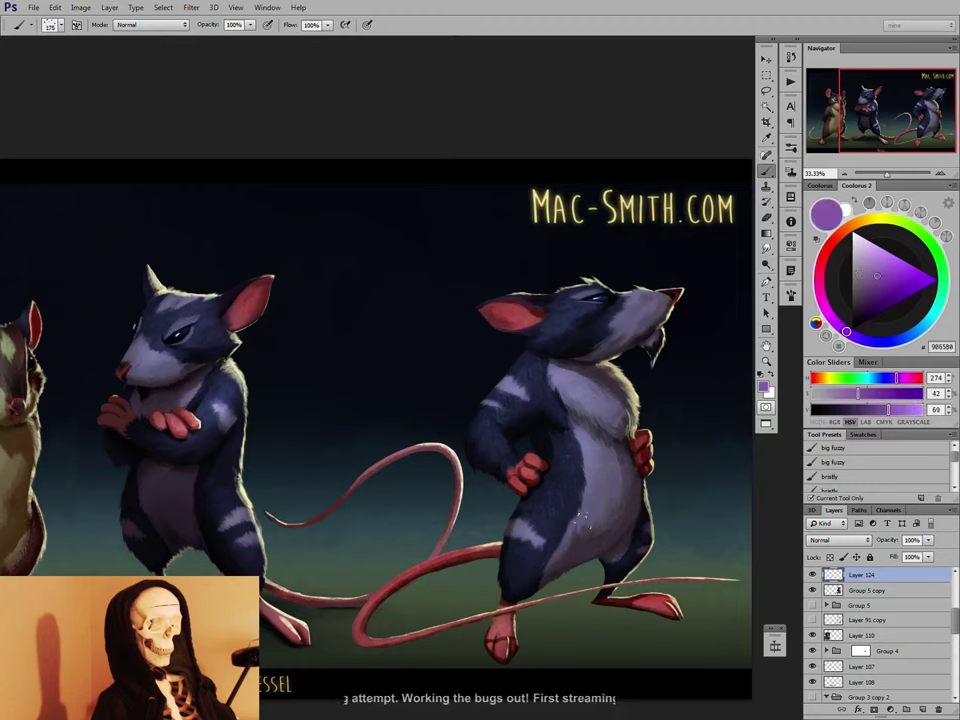
pyautogui.press('[')
pyautogui.press('[')
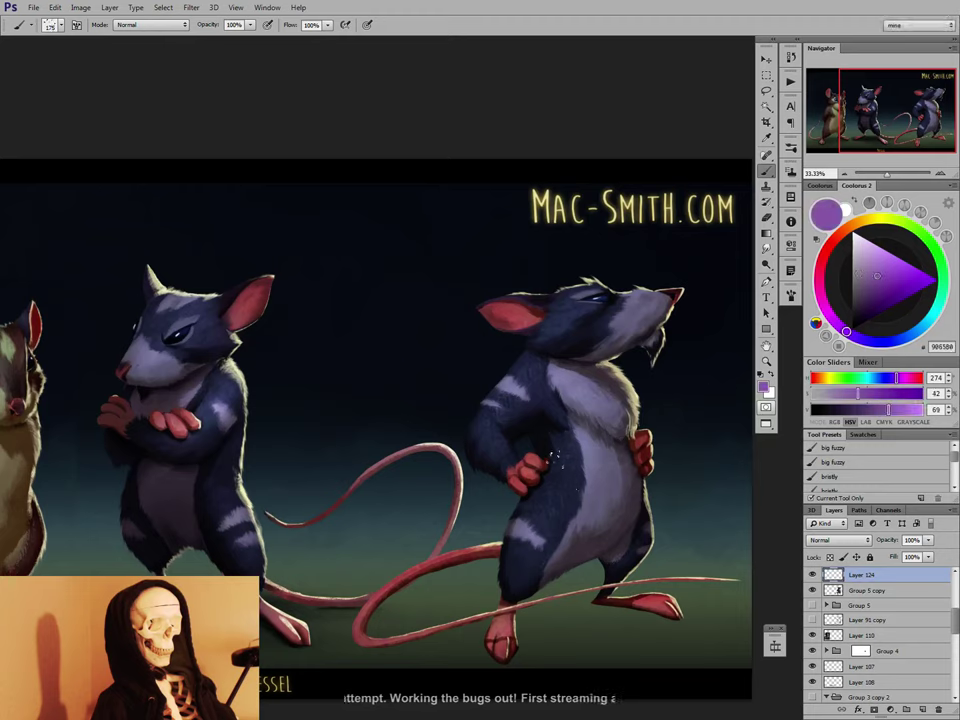
pyautogui.click(872, 287)
pyautogui.press('[')
pyautogui.press('[')
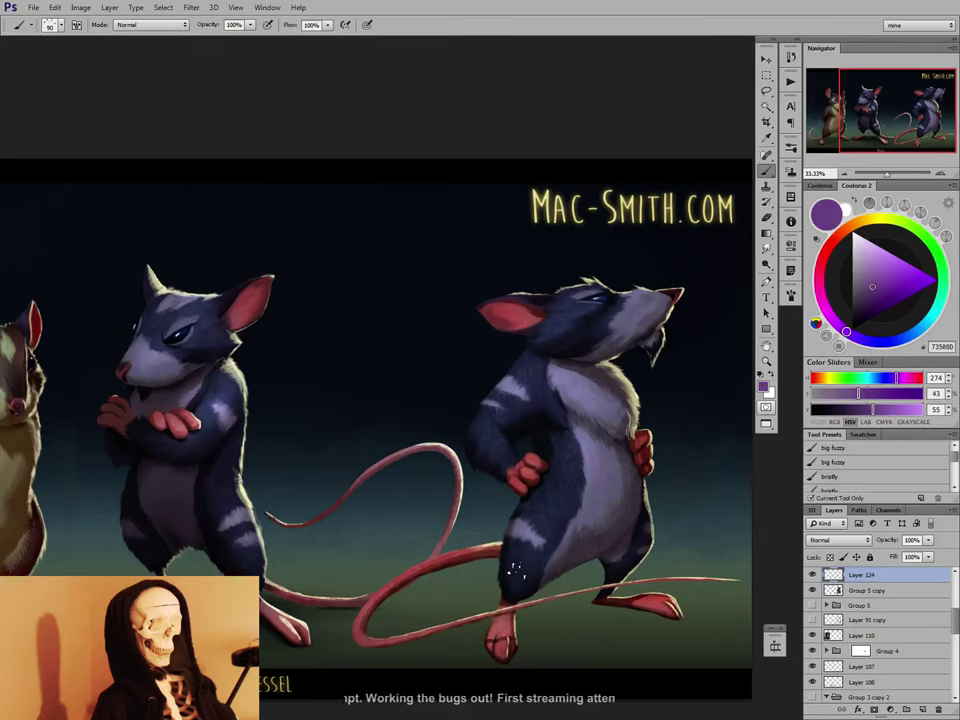
pyautogui.keyDown('alt'); pyautogui.click(566, 559); pyautogui.keyUp('alt')
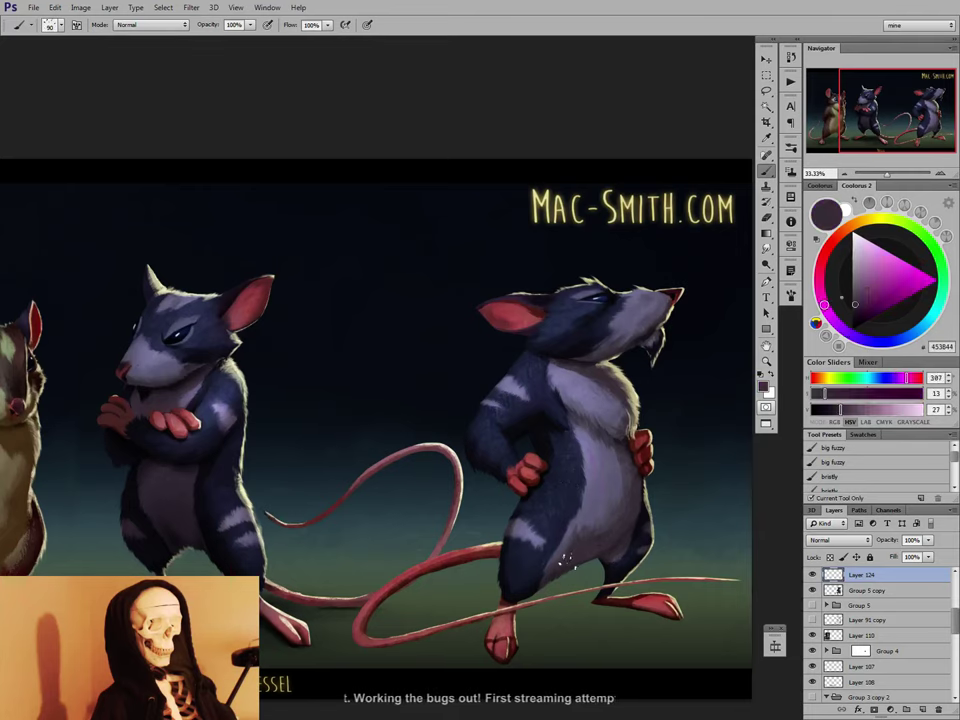
pyautogui.keyDown('alt'); pyautogui.click(487, 424); pyautogui.keyUp('alt')
# Select the Group 5 copy layer and smudge the fur on the rat's near arm and shoulder with a 74 px smudge brush.
pyautogui.press('r')
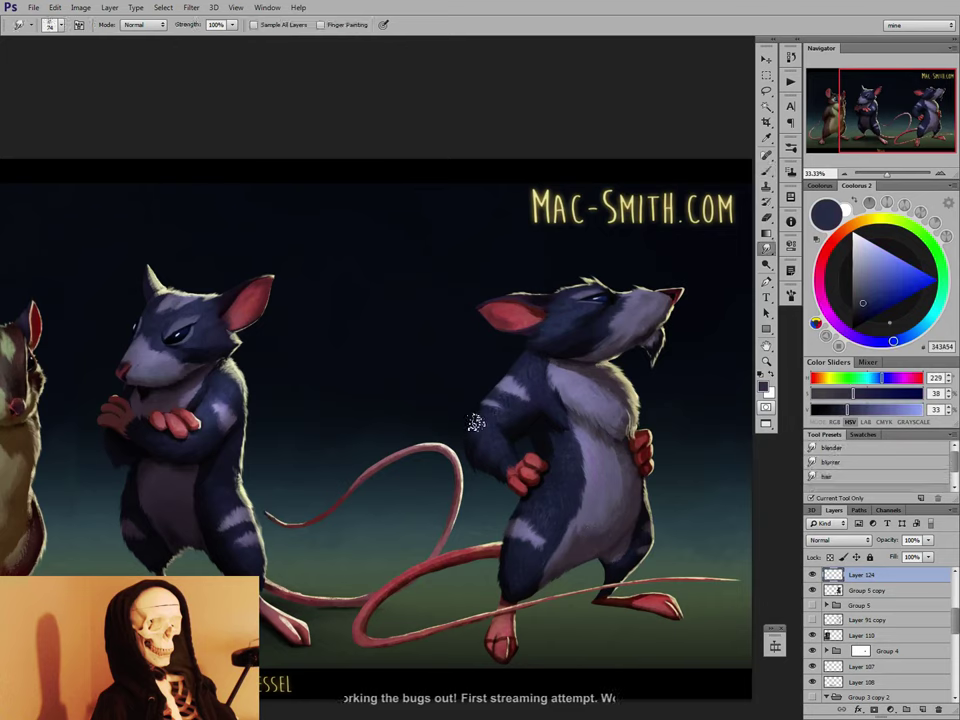
pyautogui.press('b')
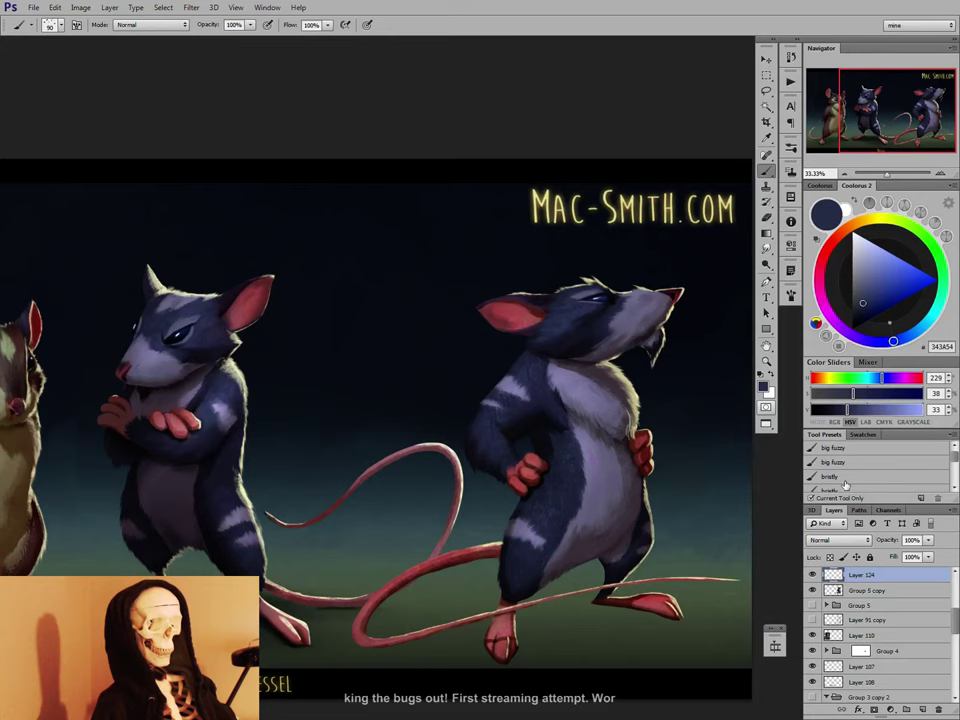
pyautogui.click(874, 590)
pyautogui.press('r')
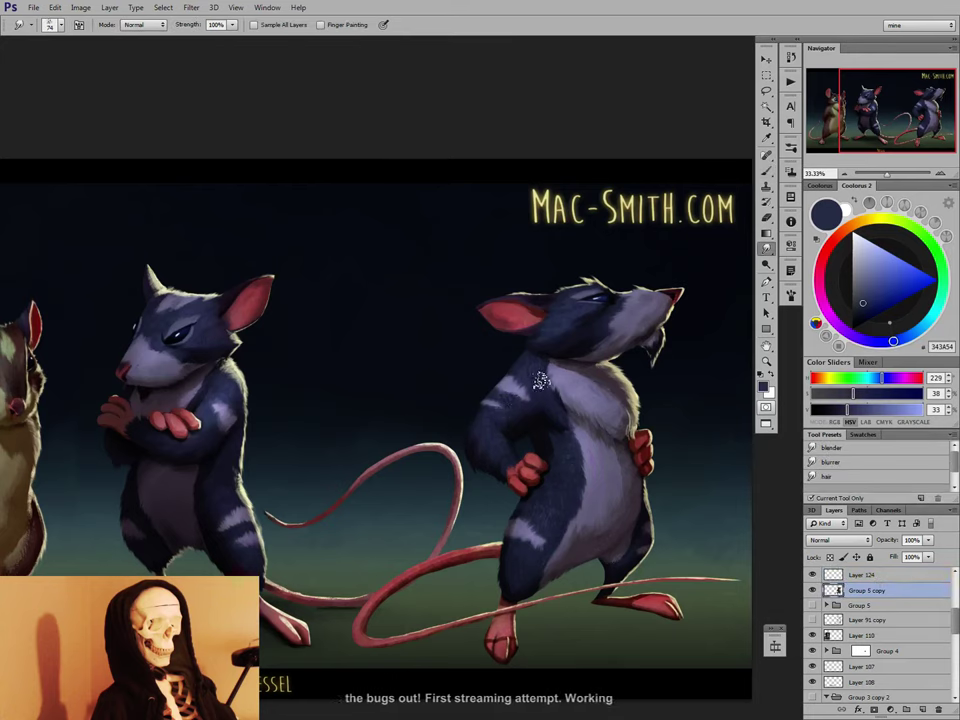
# Texture the rat's cheek and brow fur with teals 466467 and 2C646B and sampled navy in a 60 to 70 px speckled brush.
pyautogui.press('b')
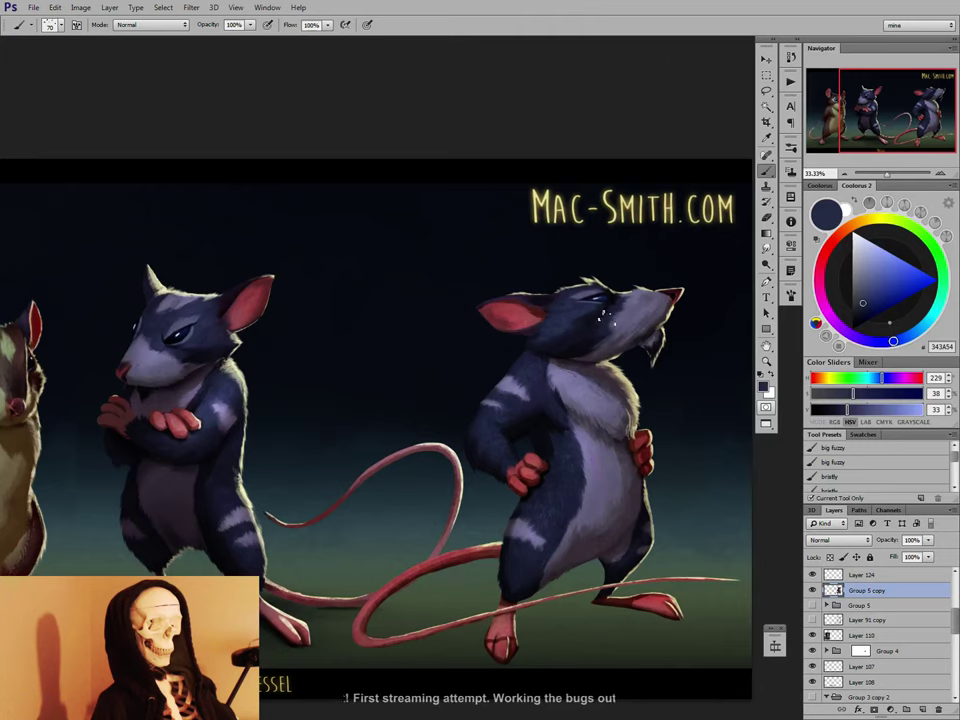
pyautogui.click(935, 315)
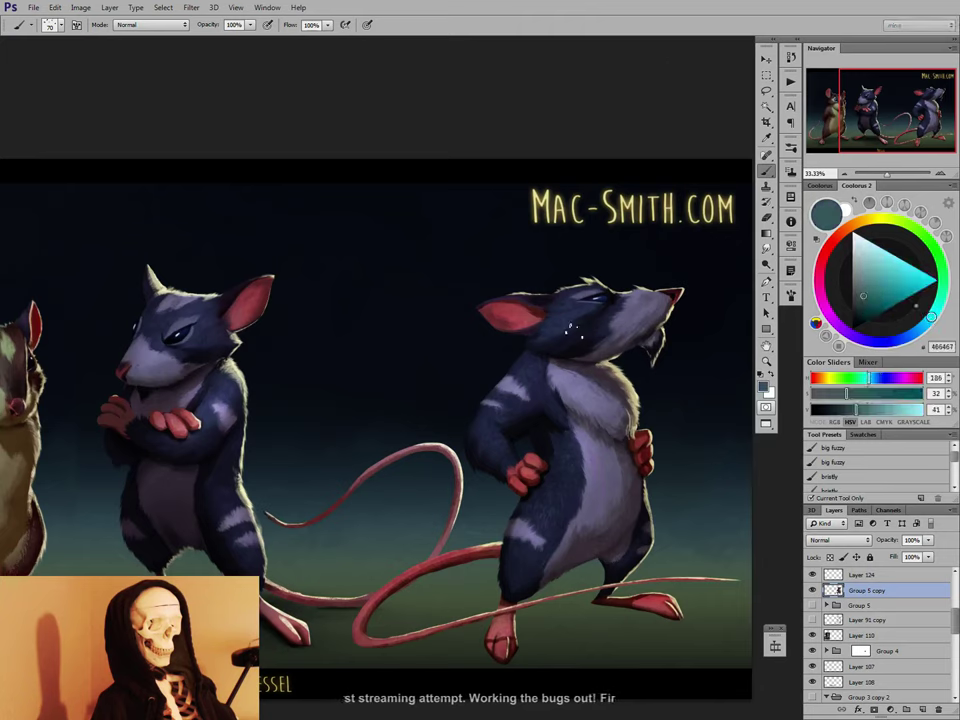
pyautogui.click(873, 300)
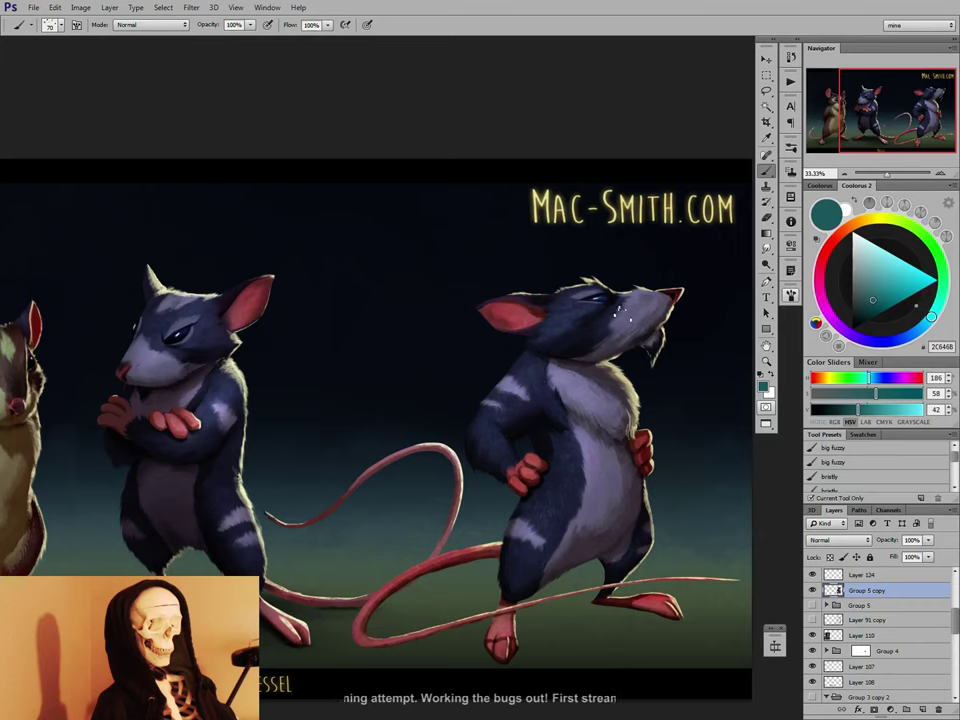
pyautogui.keyDown('alt'); pyautogui.click(563, 303); pyautogui.keyUp('alt')
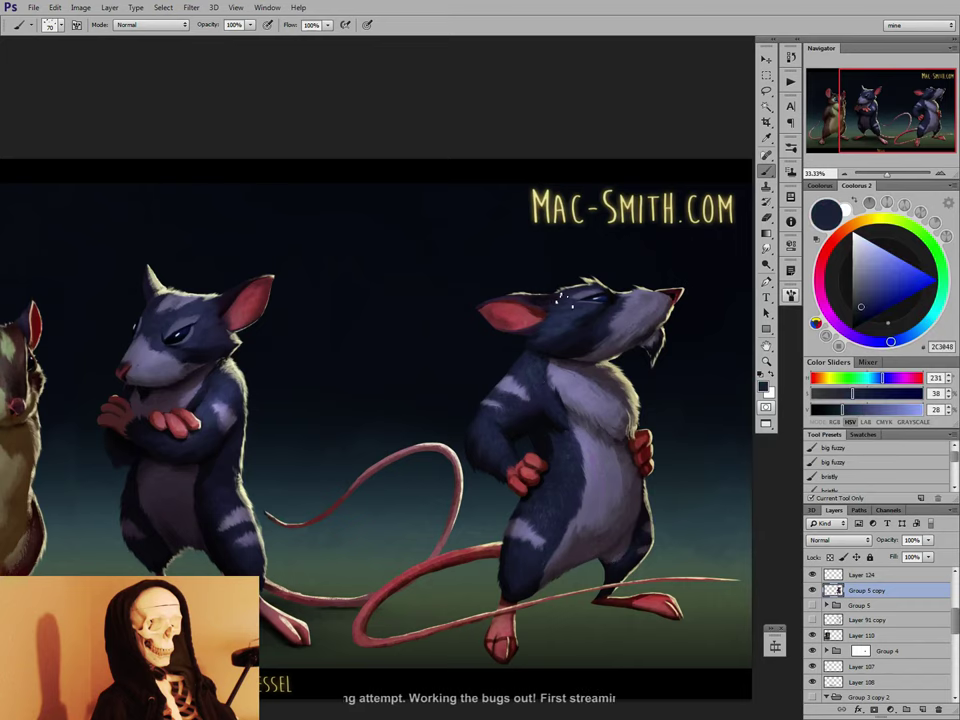
pyautogui.keyDown('alt'); pyautogui.click(553, 323); pyautogui.keyUp('alt')
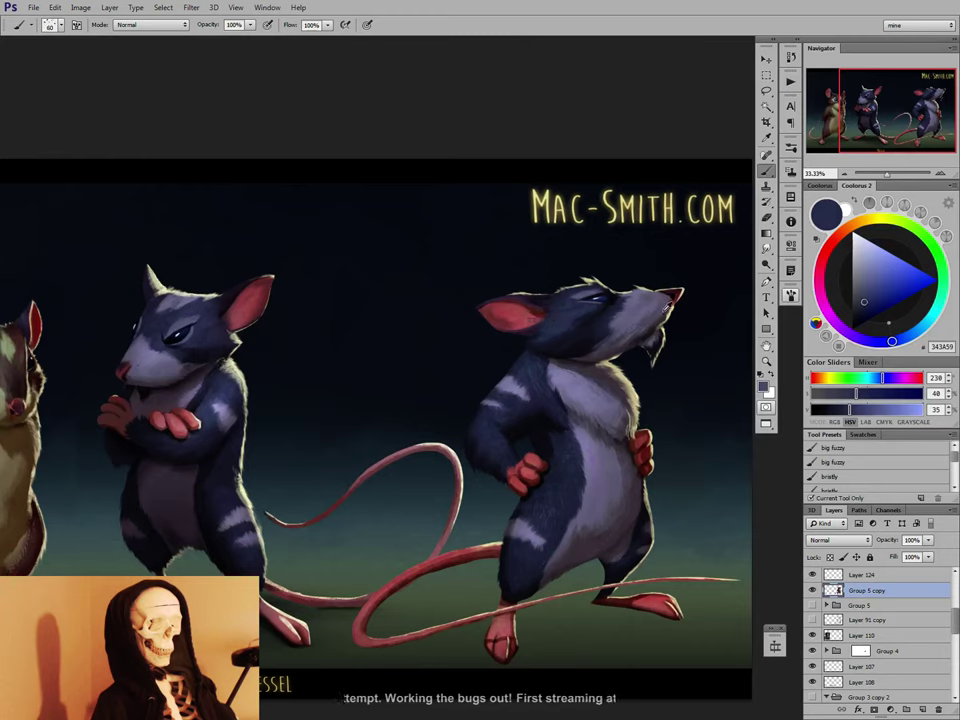
# Add cream (D2C399) rim light to the right-hand rat's chin and beard with the 60 px brush, smudging and erasing the edges.
pyautogui.keyDown('alt'); pyautogui.click(636, 340); pyautogui.keyUp('alt')
pyautogui.keyDown('alt'); pyautogui.click(672, 315); pyautogui.keyUp('alt')
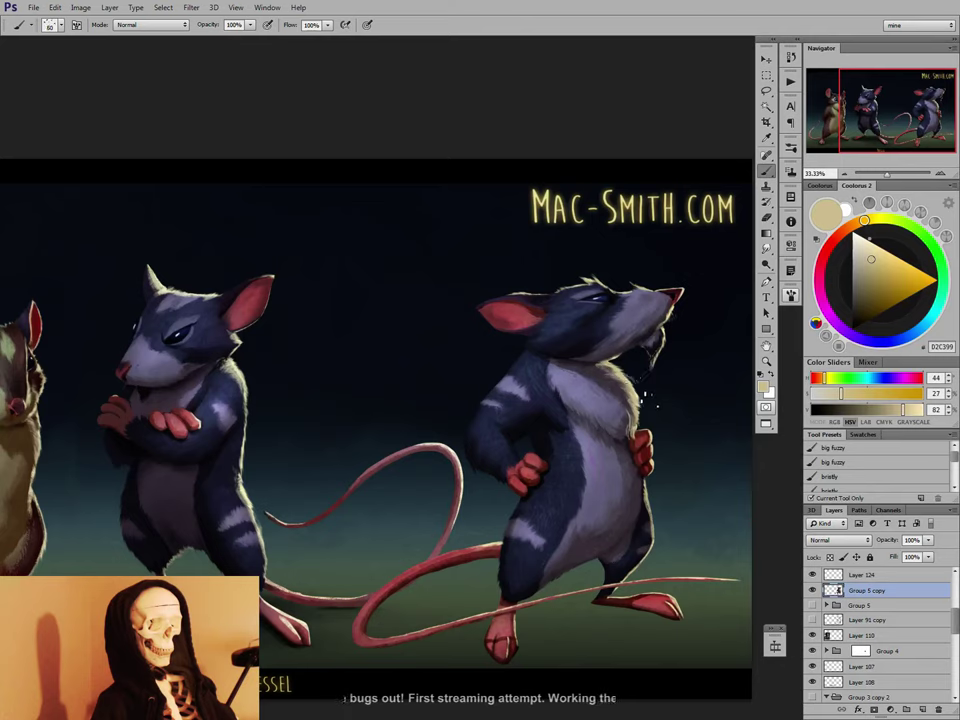
pyautogui.press('r')
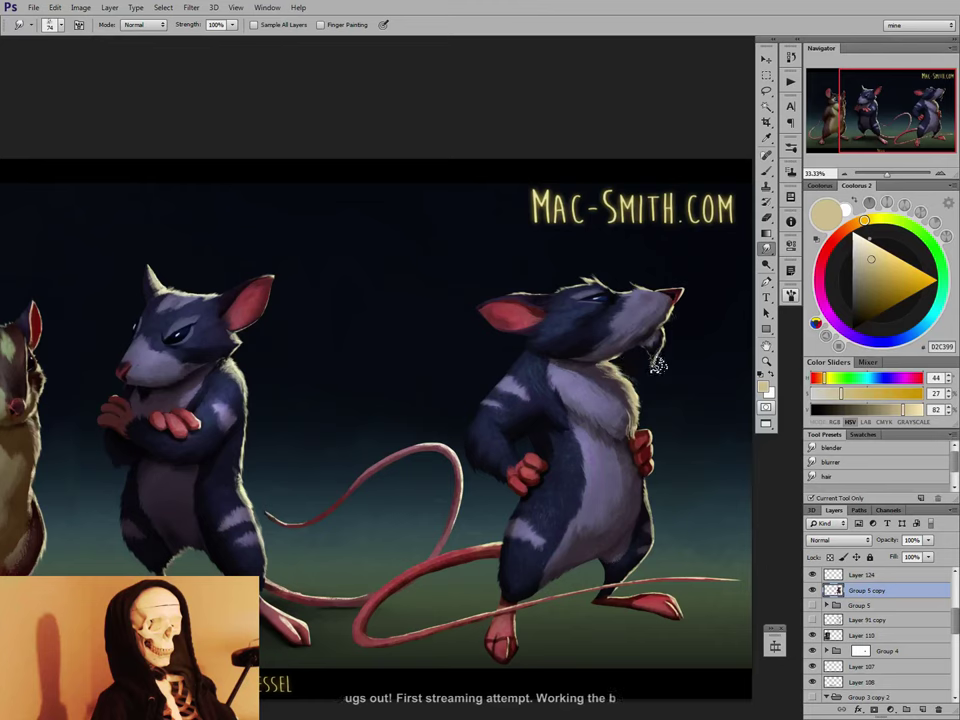
pyautogui.press('b')
pyautogui.press('e')
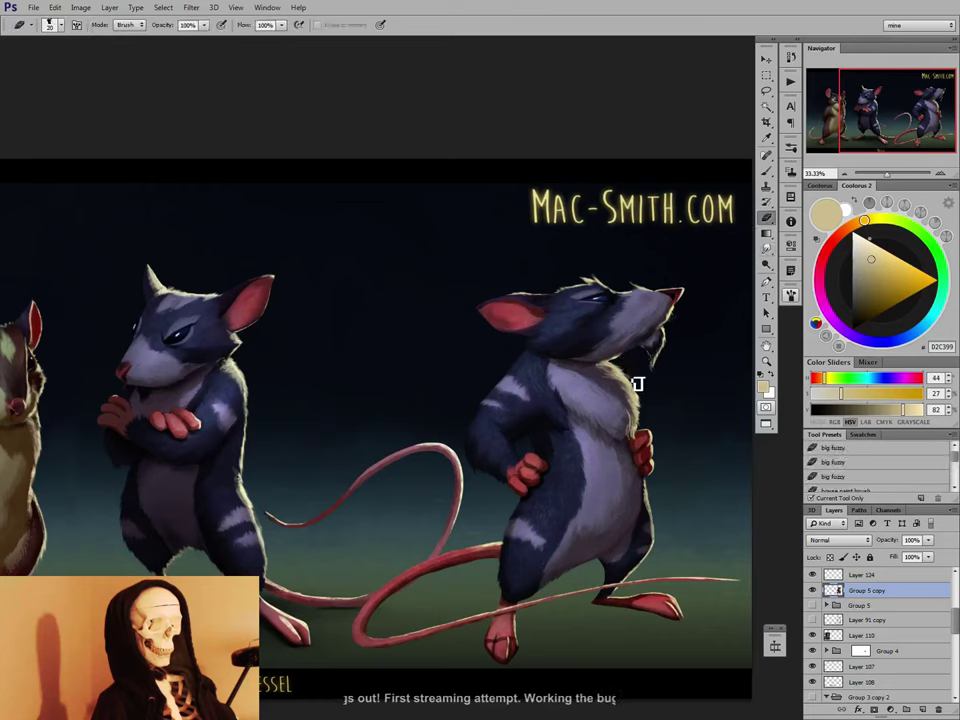
pyautogui.press('b')
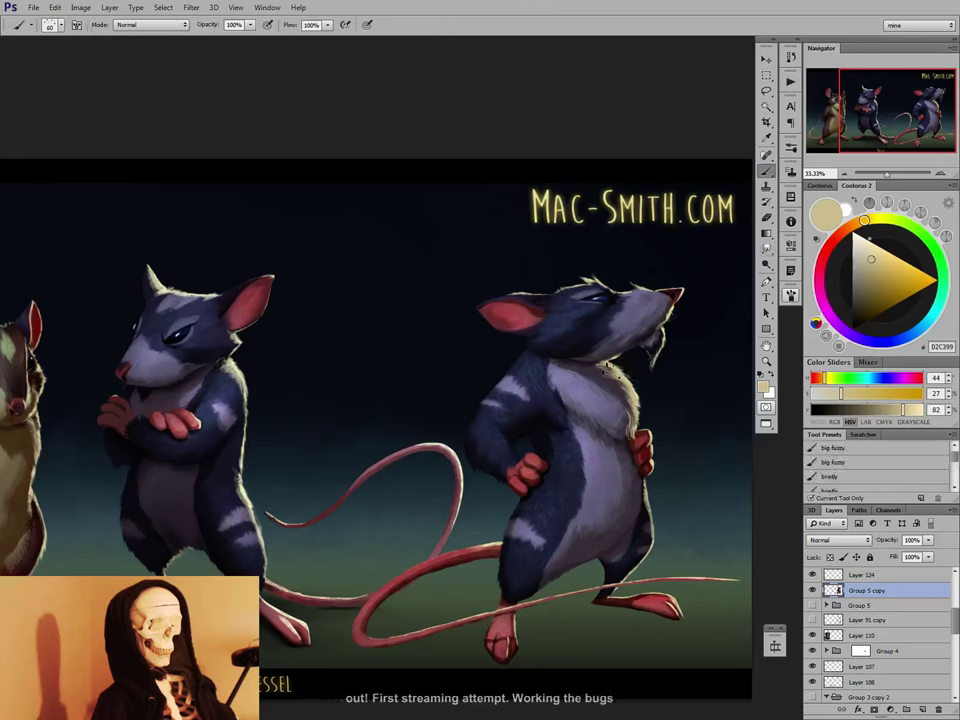
# Paint dark brown-purple (31292E) shadow under the rat's jaw with the brush reduced to 40 px, smudging it into the throat fur.
pyautogui.keyDown('alt'); pyautogui.click(604, 356); pyautogui.keyUp('alt')
pyautogui.keyDown('alt'); pyautogui.click(593, 360); pyautogui.keyUp('alt')
pyautogui.press('[')
pyautogui.press('[')
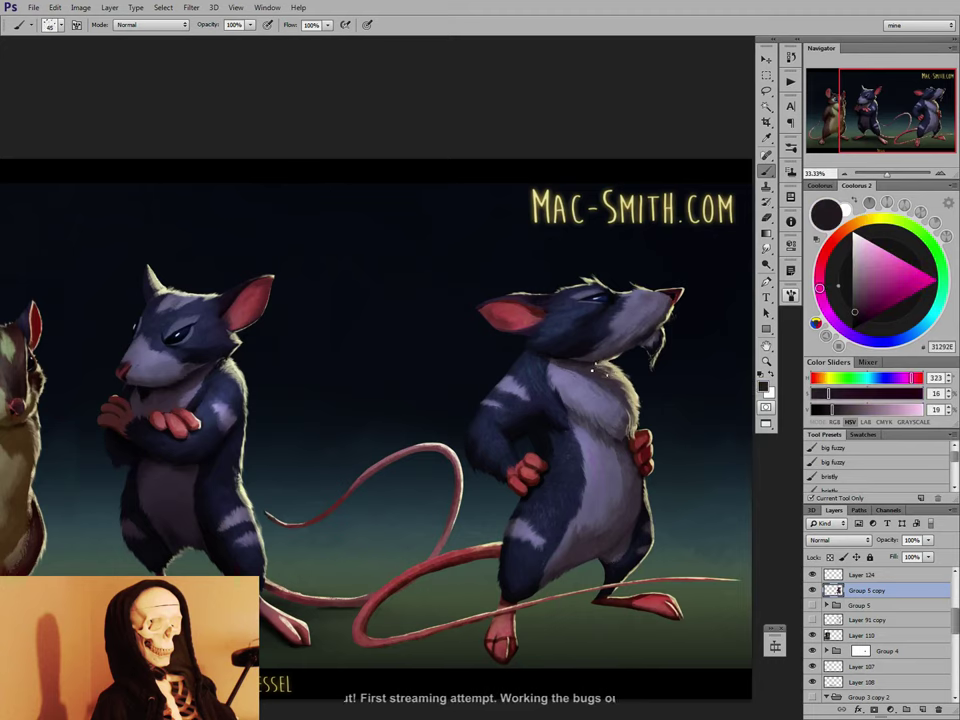
pyautogui.press('[')
pyautogui.press('[')
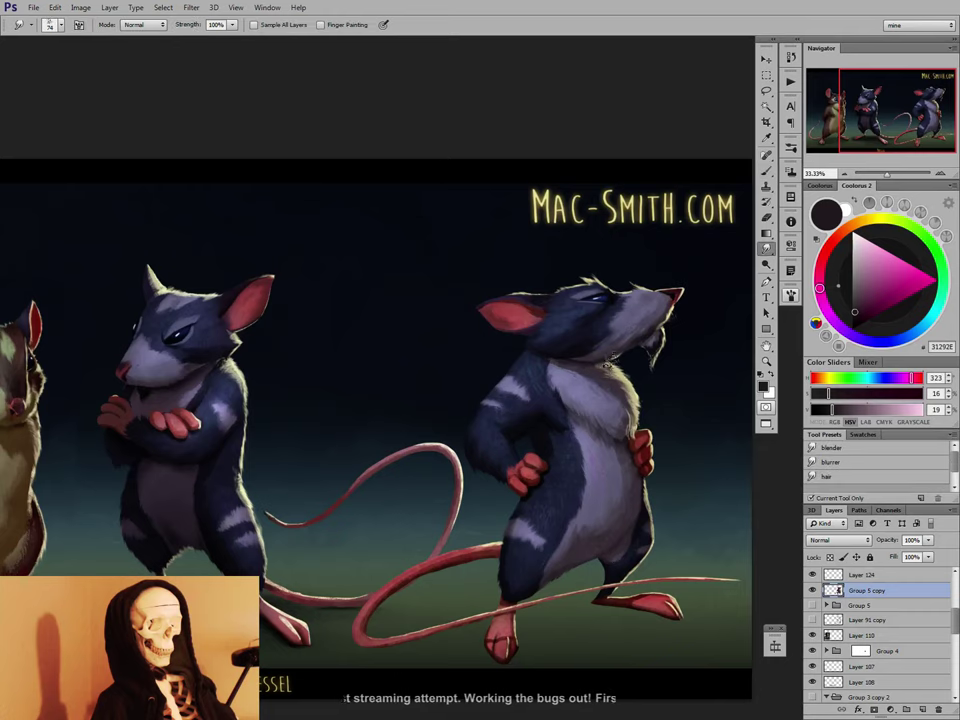
# Refine the shading on the throat and under the chin with sampled tones 483A44, 3A323A and near-black, enlarging the brush to 60 px.
pyautogui.keyDown('alt'); pyautogui.click(608, 378); pyautogui.keyUp('alt')
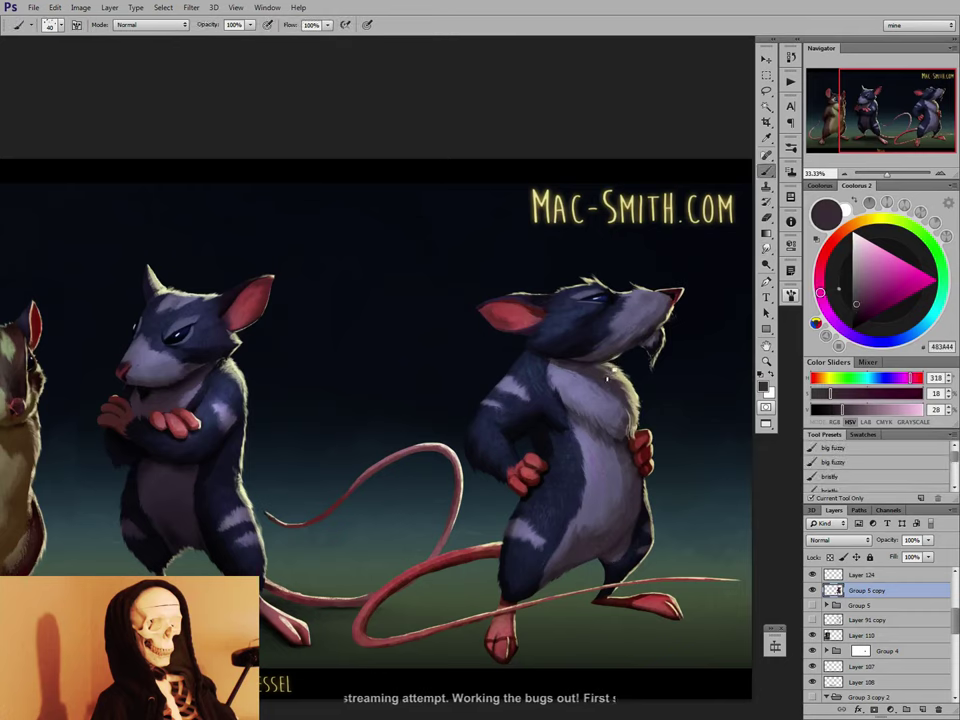
pyautogui.keyDown('alt'); pyautogui.click(580, 367); pyautogui.keyUp('alt')
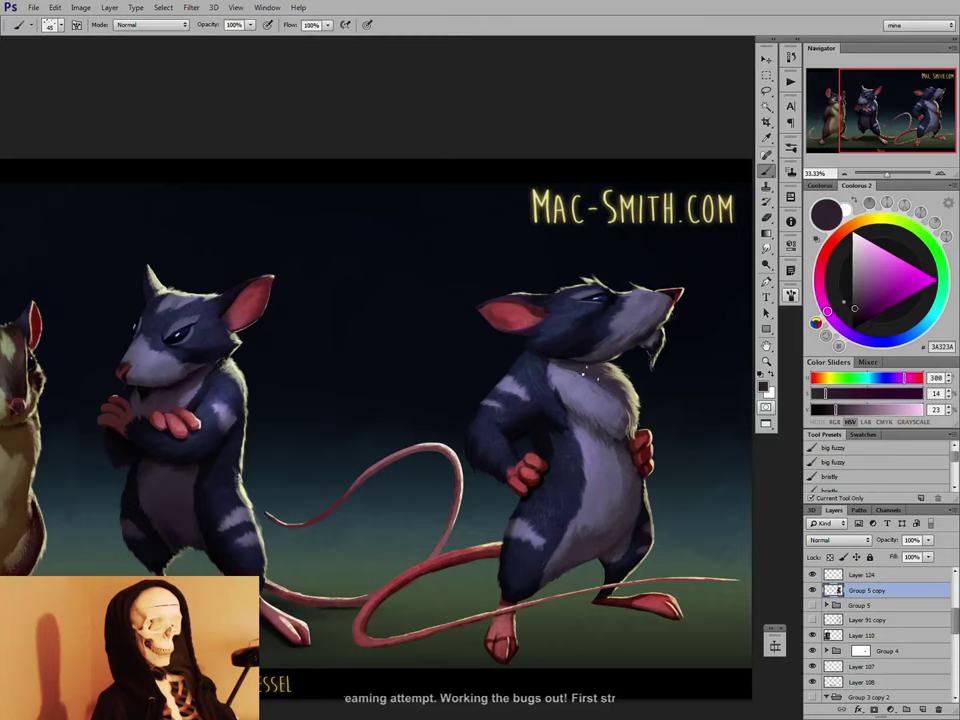
pyautogui.keyDown('alt'); pyautogui.click(585, 366); pyautogui.keyUp('alt')
pyautogui.press(']')
pyautogui.press(']')
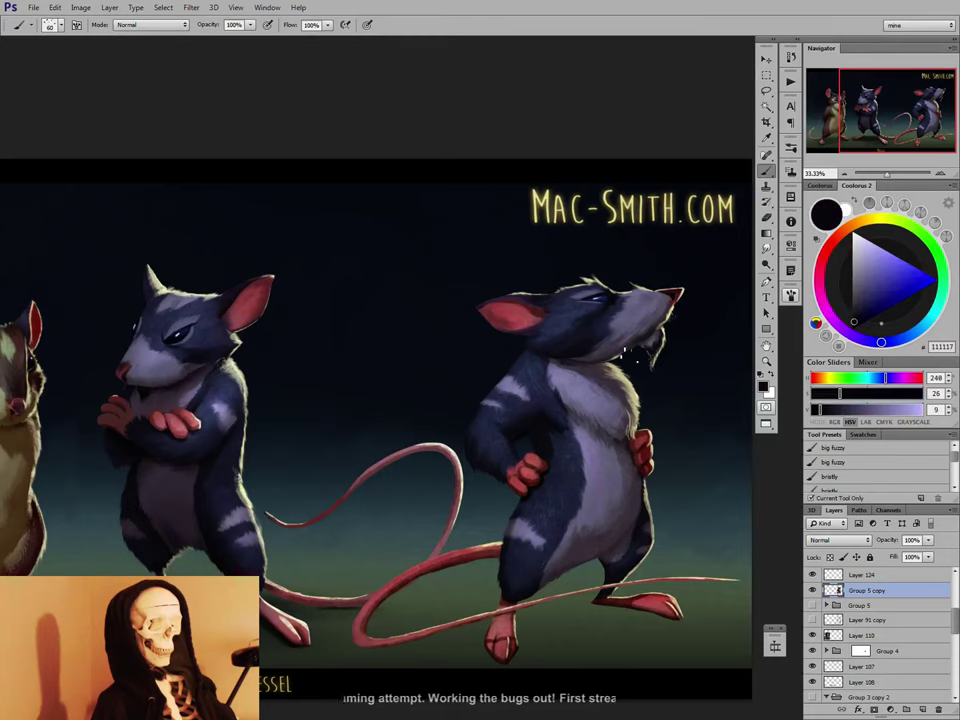
# Texture the rat's belly with sampled purples 787496, 6C6780 and 554E5D in a 90 to 100 px speckled brush, and smudge the fur.
pyautogui.press(']')
pyautogui.press(']')
pyautogui.press(']')
pyautogui.keyDown('alt'); pyautogui.click(613, 455); pyautogui.keyUp('alt')
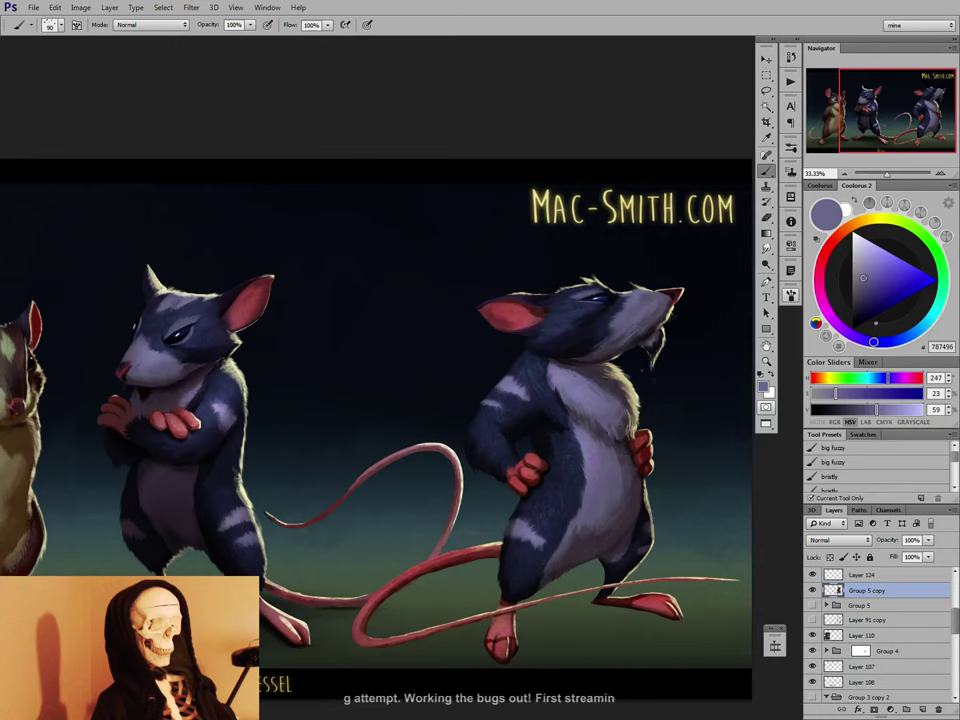
pyautogui.keyDown('alt'); pyautogui.click(620, 463); pyautogui.keyUp('alt')
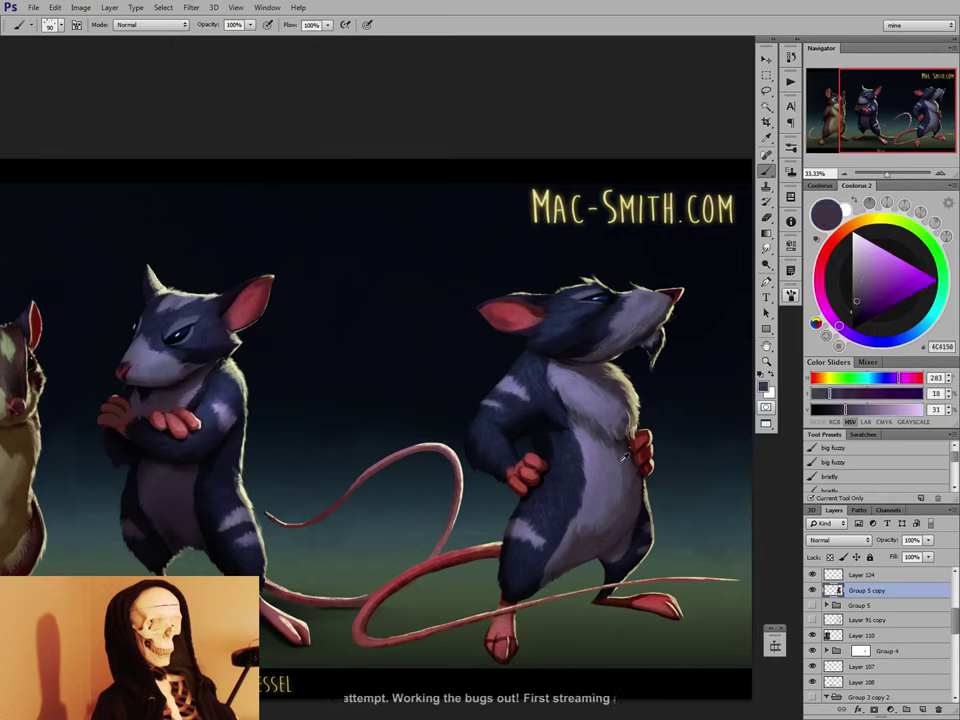
pyautogui.press(']')
pyautogui.keyDown('alt'); pyautogui.click(607, 460); pyautogui.keyUp('alt')
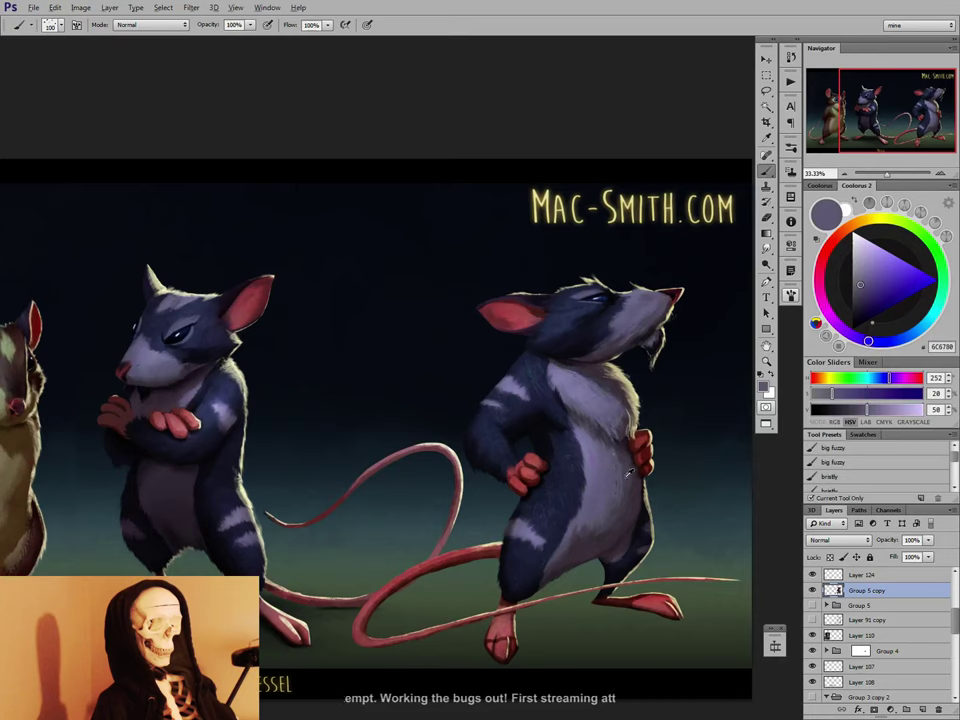
pyautogui.keyDown('alt'); pyautogui.click(577, 548); pyautogui.keyUp('alt')
pyautogui.press('r')
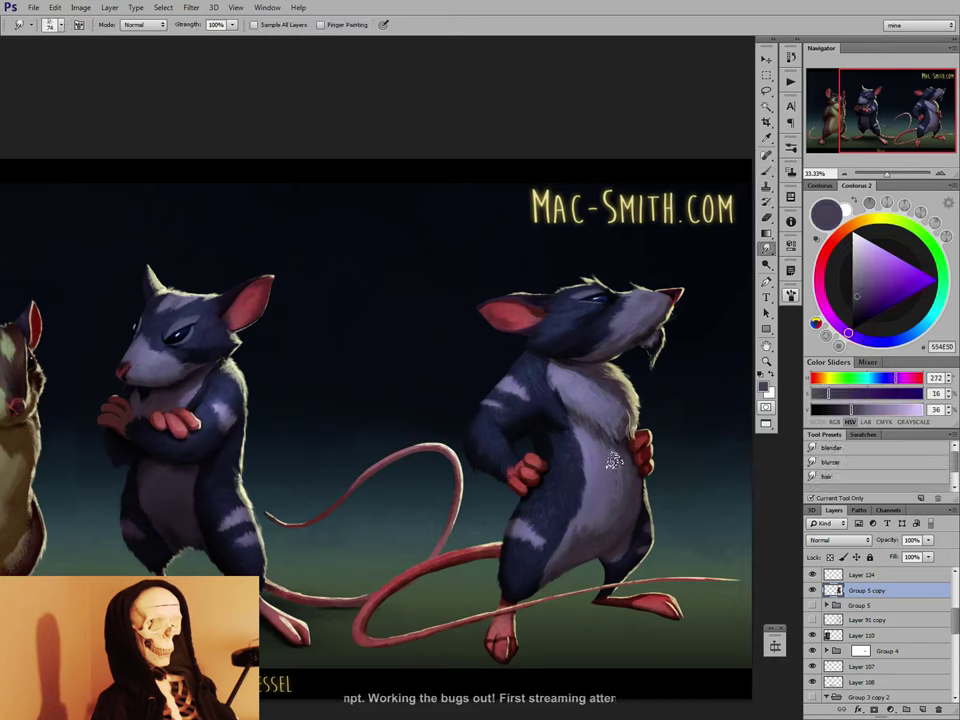
pyautogui.press('b')
pyautogui.press('r')
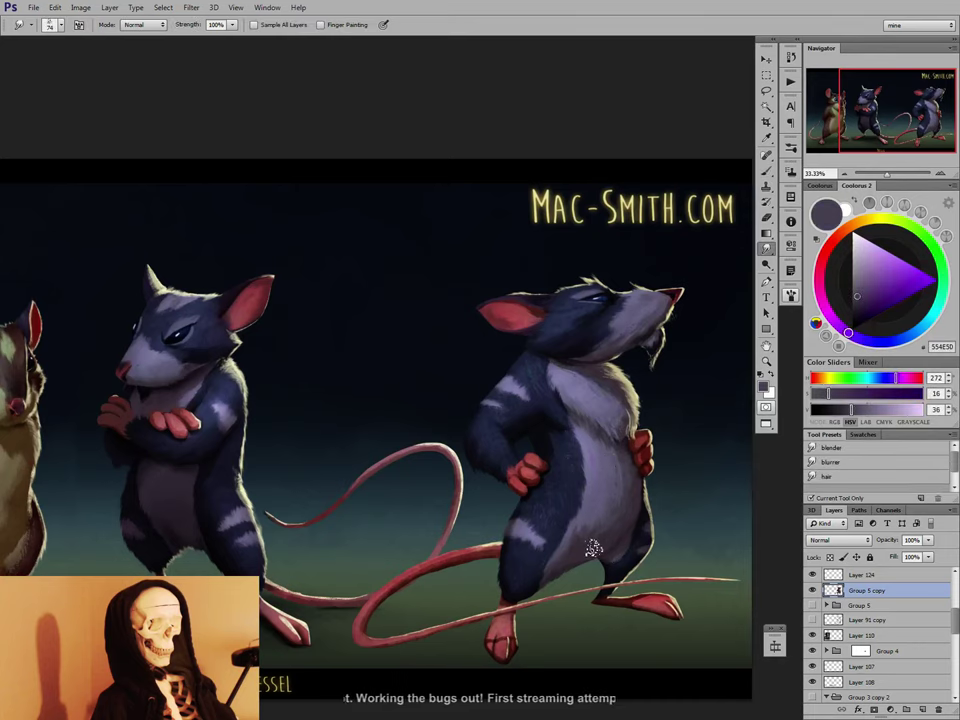
# Switch to the 111 px textured brush preset and paint belly fur with 69657D and 807A9D, resizing it between 50 and 70 px.
pyautogui.press('b')
pyautogui.rightClick(677, 414)
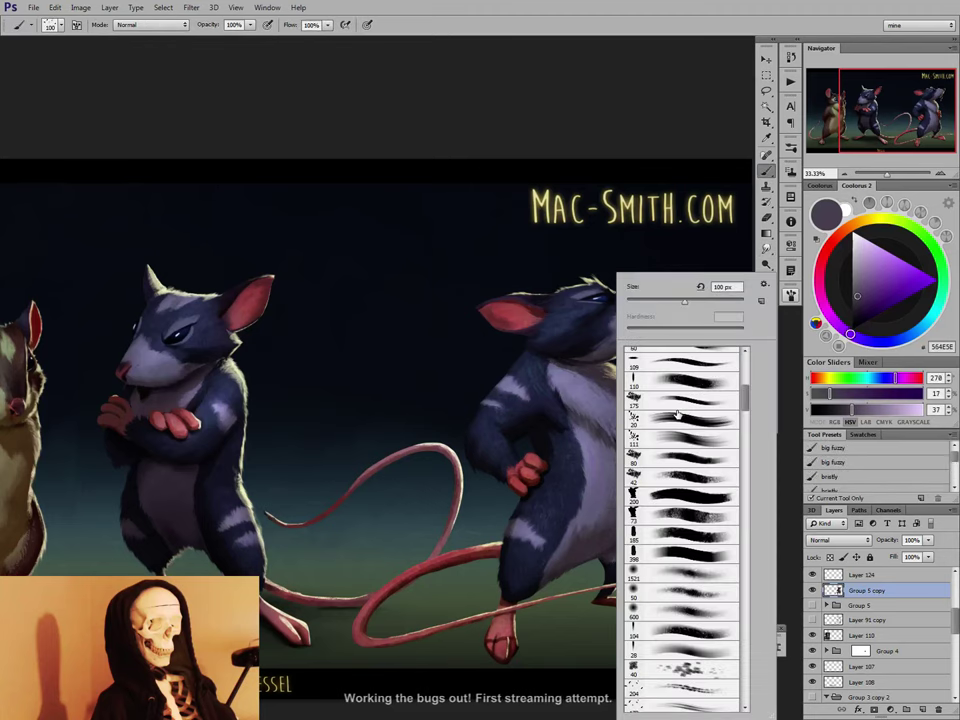
pyautogui.click(703, 436)
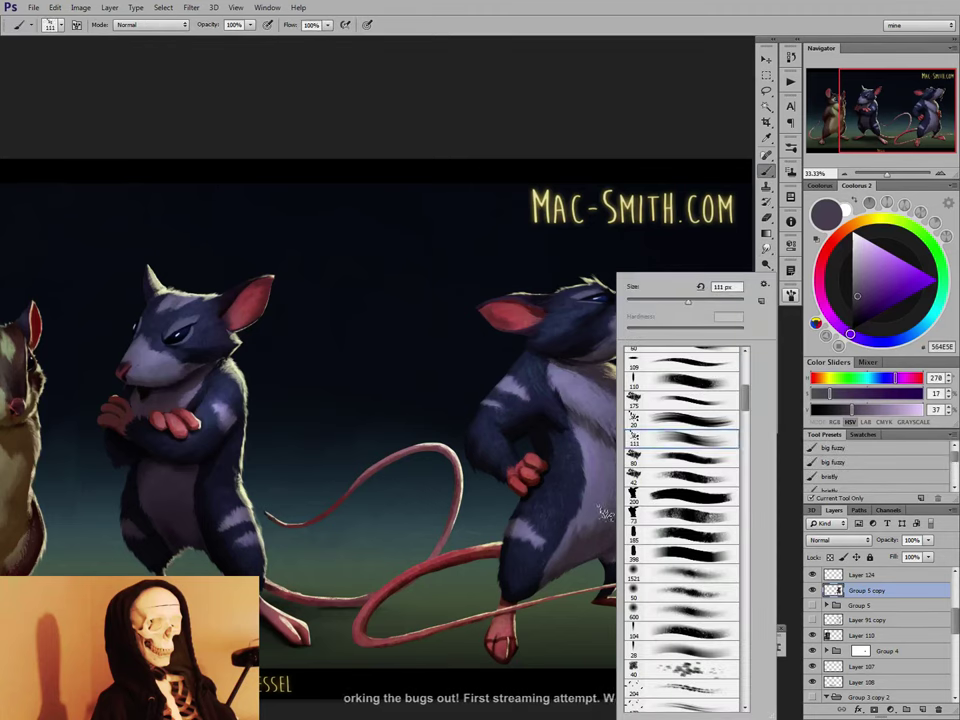
pyautogui.click(590, 523)
pyautogui.keyDown('alt'); pyautogui.click(584, 532); pyautogui.keyUp('alt')
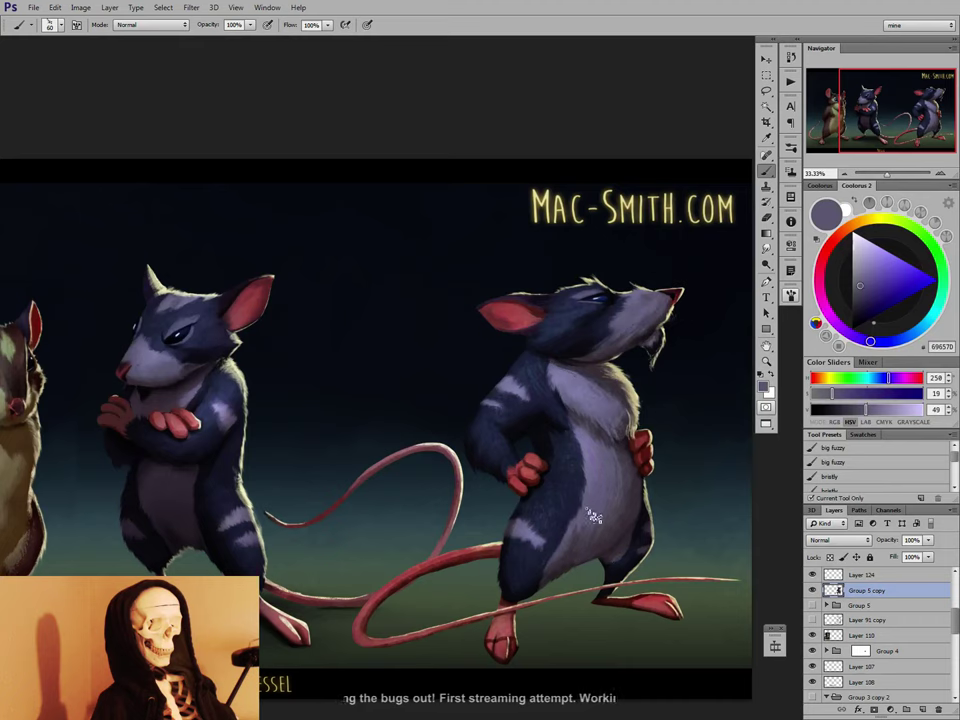
pyautogui.keyDown('alt'); pyautogui.click(598, 446); pyautogui.keyUp('alt')
pyautogui.press(']')
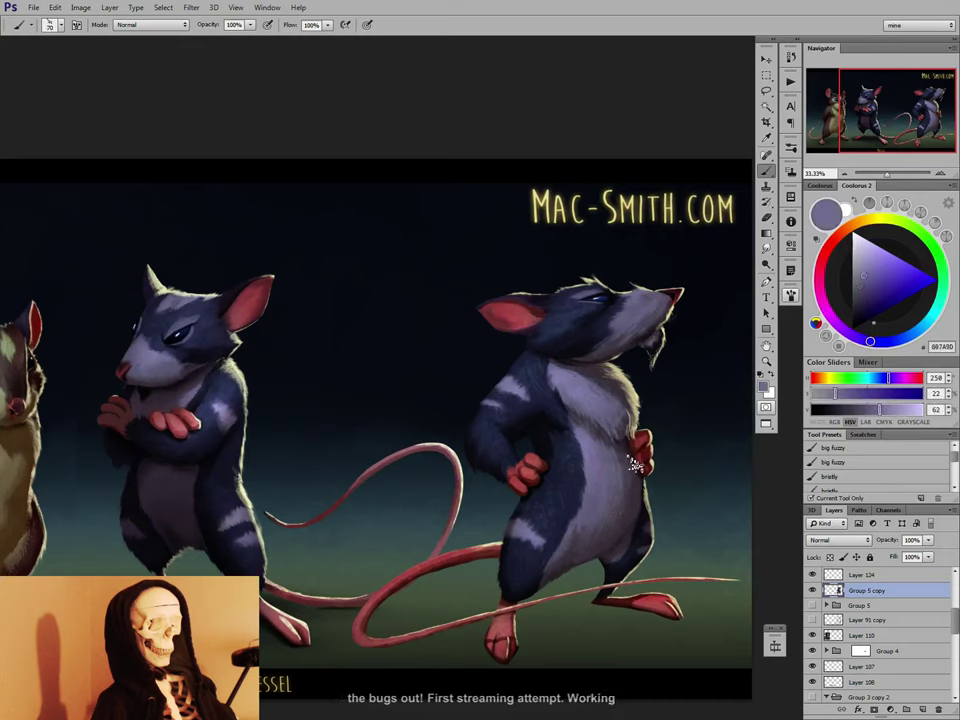
pyautogui.press('[')
pyautogui.press('[')
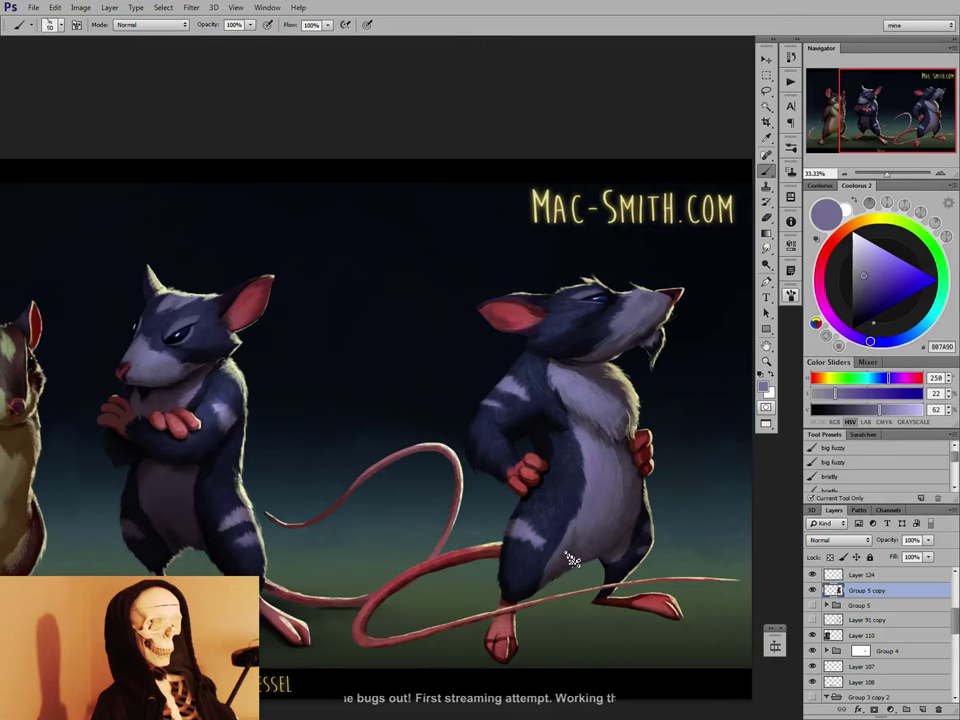
# Choose the last 90 px speckled brush preset and blend sampled purple-grey over the rat's belly at 40% opacity and 150 px.
pyautogui.rightClick(680, 430)
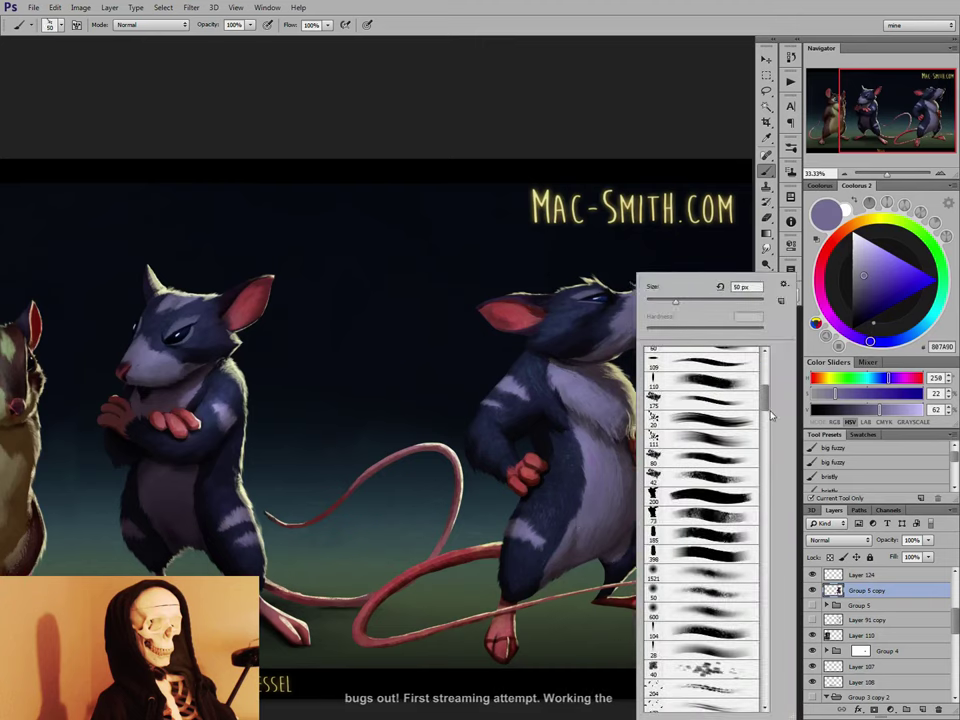
pyautogui.moveTo(767, 401); pyautogui.dragTo(762, 714)
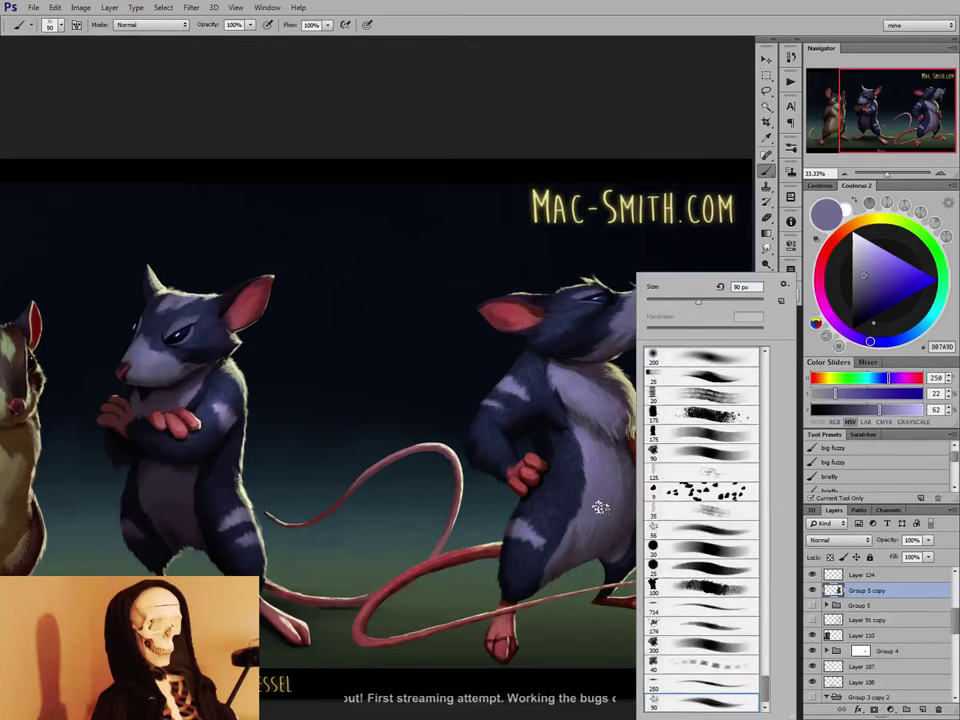
pyautogui.doubleClick(730, 698)
pyautogui.press('4')
pyautogui.keyDown('alt'); pyautogui.click(600, 520); pyautogui.keyUp('alt')
pyautogui.press(']')
pyautogui.press(']')
pyautogui.press(']')
pyautogui.moveTo(588, 537)
pyautogui.mouseDown()
pyautogui.moveTo(616, 475)
pyautogui.moveTo(605, 518)
pyautogui.moveTo(614, 456)
pyautogui.moveTo(619, 498)
pyautogui.moveTo(609, 463)
pyautogui.mouseUp()
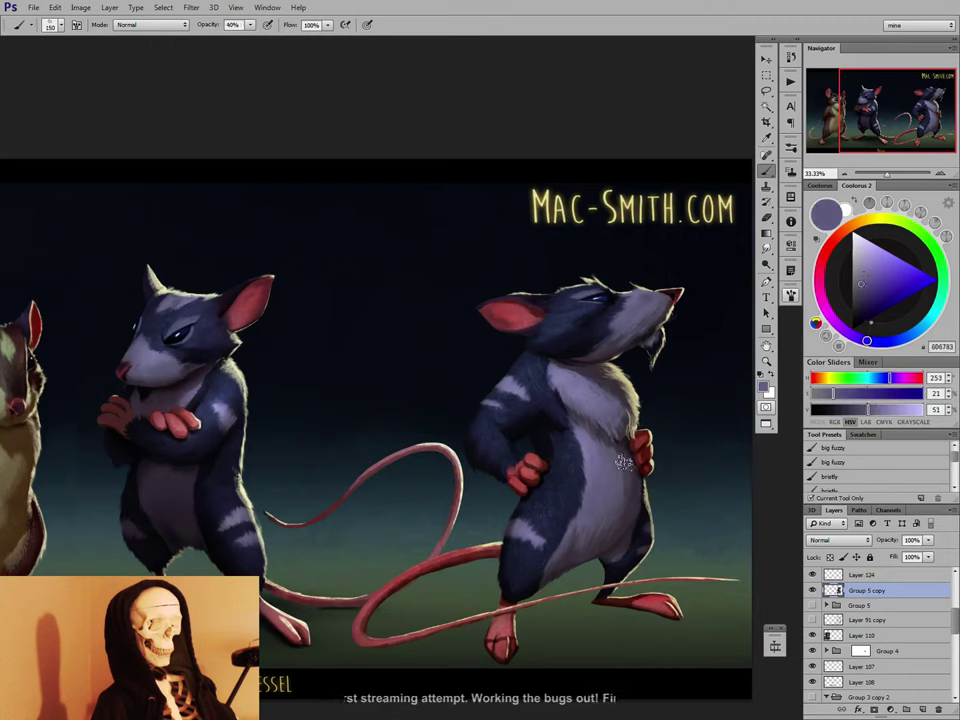
# Soften the rat's chest fur with purples 797596 and 8782AA at 40% opacity, using a 100 to 125 px brush.
pyautogui.press('[')
pyautogui.press('[')
pyautogui.keyDown('alt'); pyautogui.click(600, 410); pyautogui.keyUp('alt')
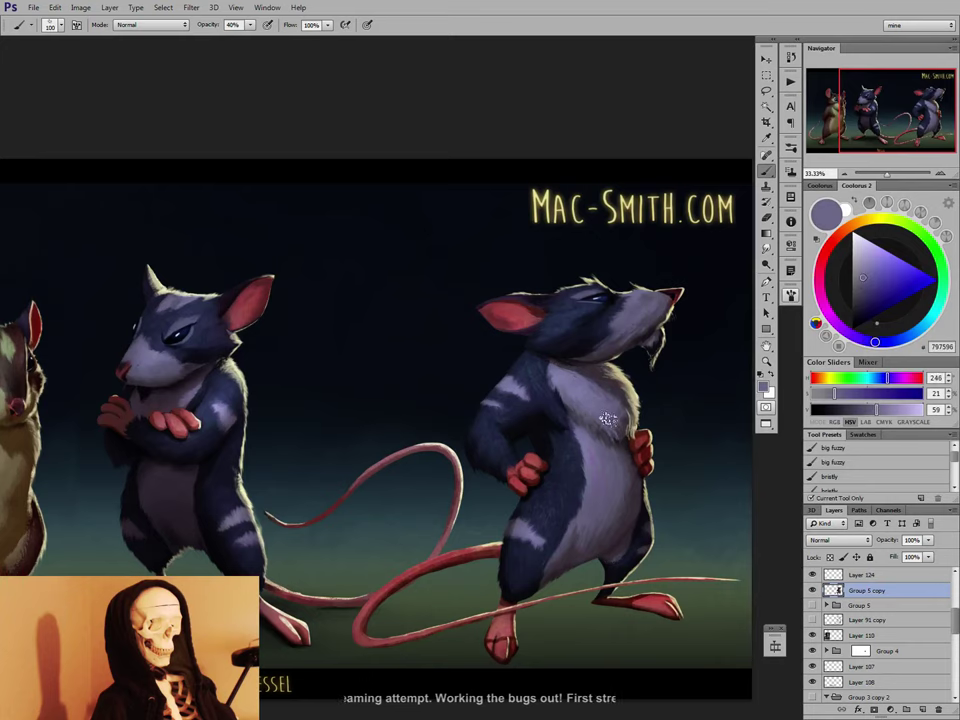
pyautogui.keyDown('alt'); pyautogui.click(579, 378); pyautogui.keyUp('alt')
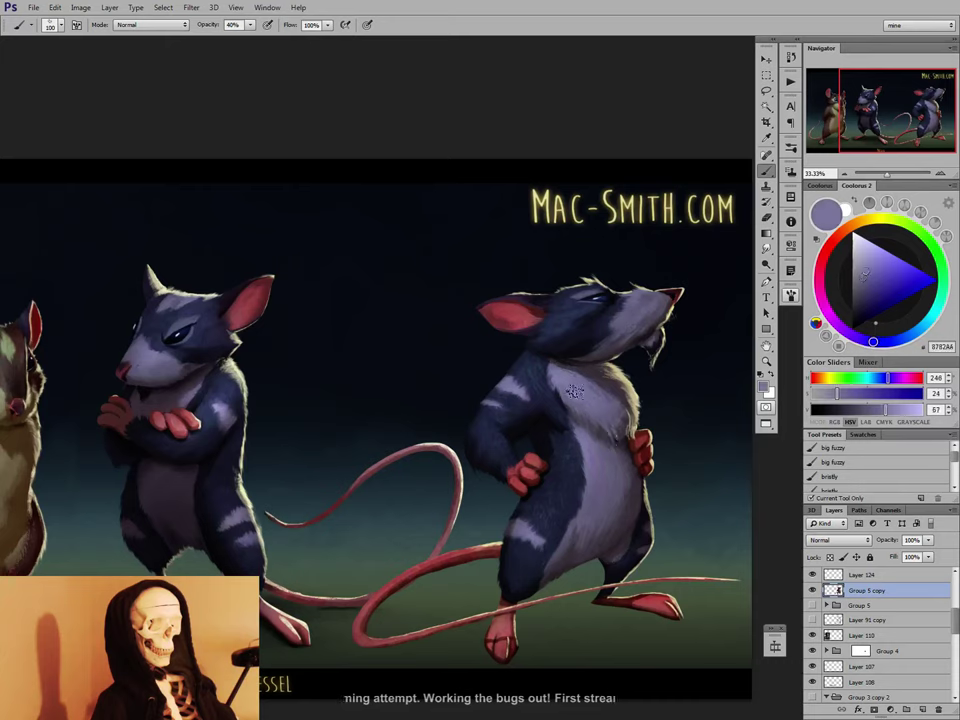
pyautogui.press(']')
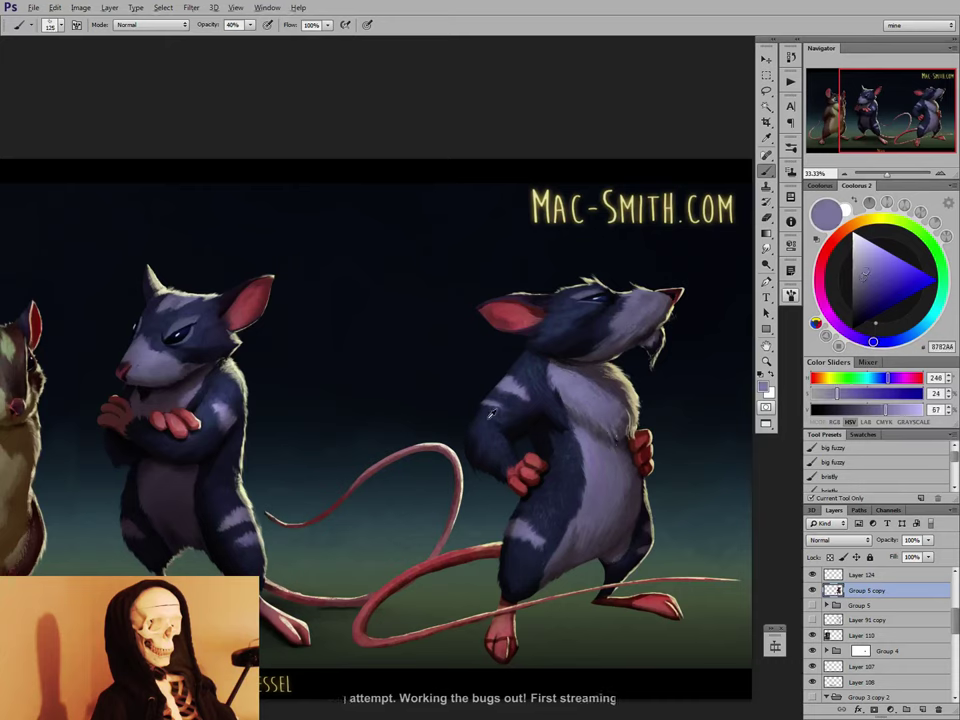
# Glaze the rat's dark thigh fur with sampled navy and its belly and thigh stripe with purples including 7E7EA6, enlarging the brush to 200 px.
pyautogui.keyDown('alt'); pyautogui.click(570, 300); pyautogui.keyUp('alt')
pyautogui.press(']')
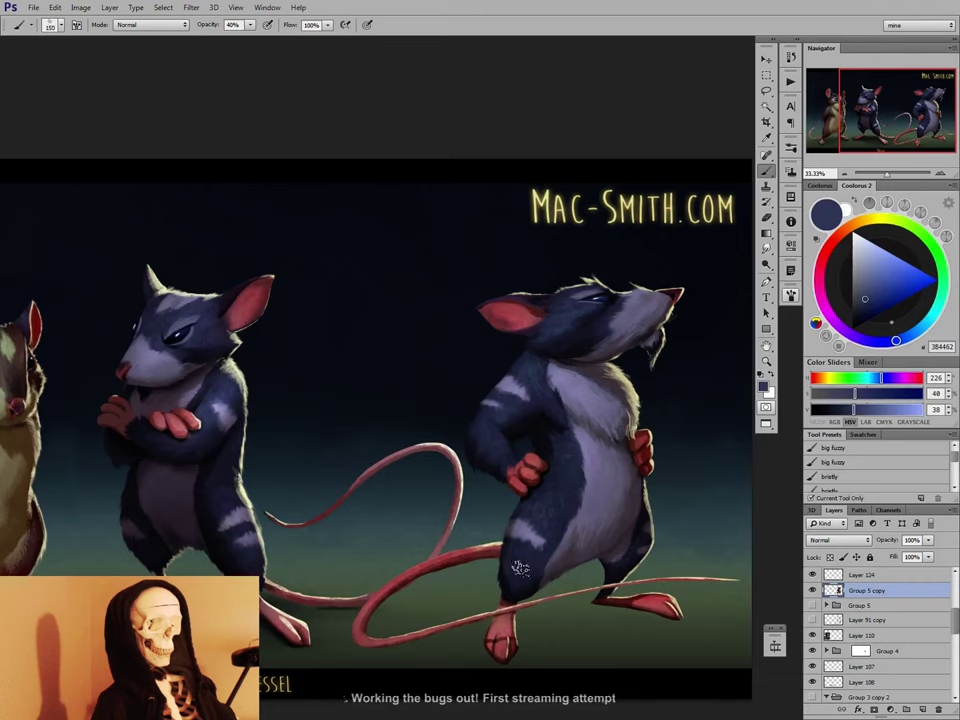
pyautogui.keyDown('alt'); pyautogui.click(522, 524); pyautogui.keyUp('alt')
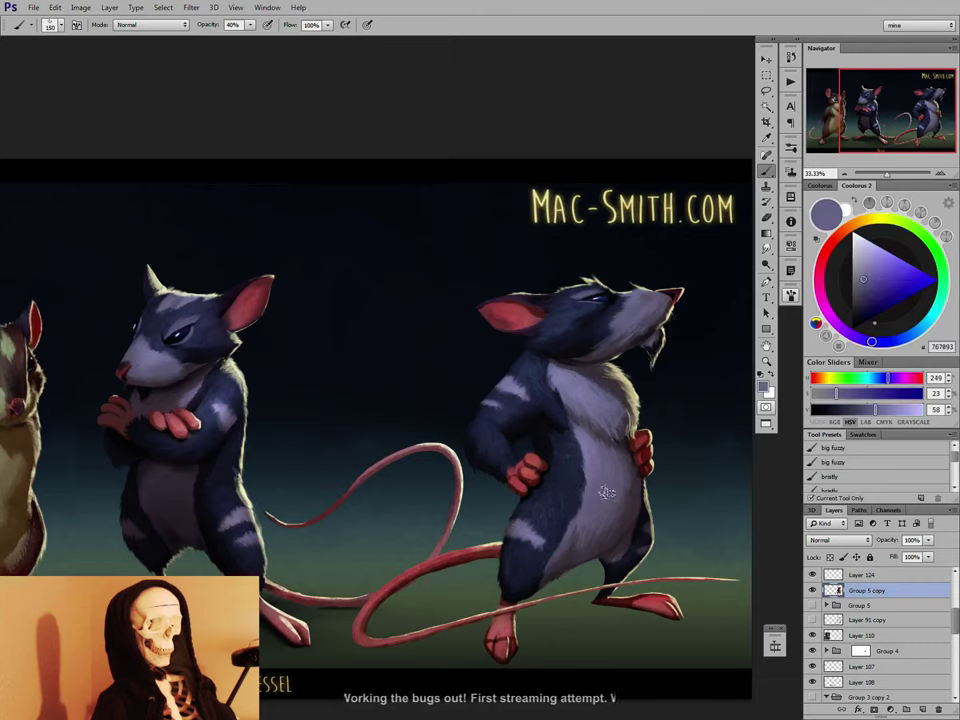
pyautogui.keyDown('alt'); pyautogui.click(523, 524); pyautogui.keyUp('alt')
pyautogui.press(']')
pyautogui.press(']')
pyautogui.keyDown('alt'); pyautogui.click(539, 540); pyautogui.keyUp('alt')
pyautogui.press(']')
pyautogui.press('[')
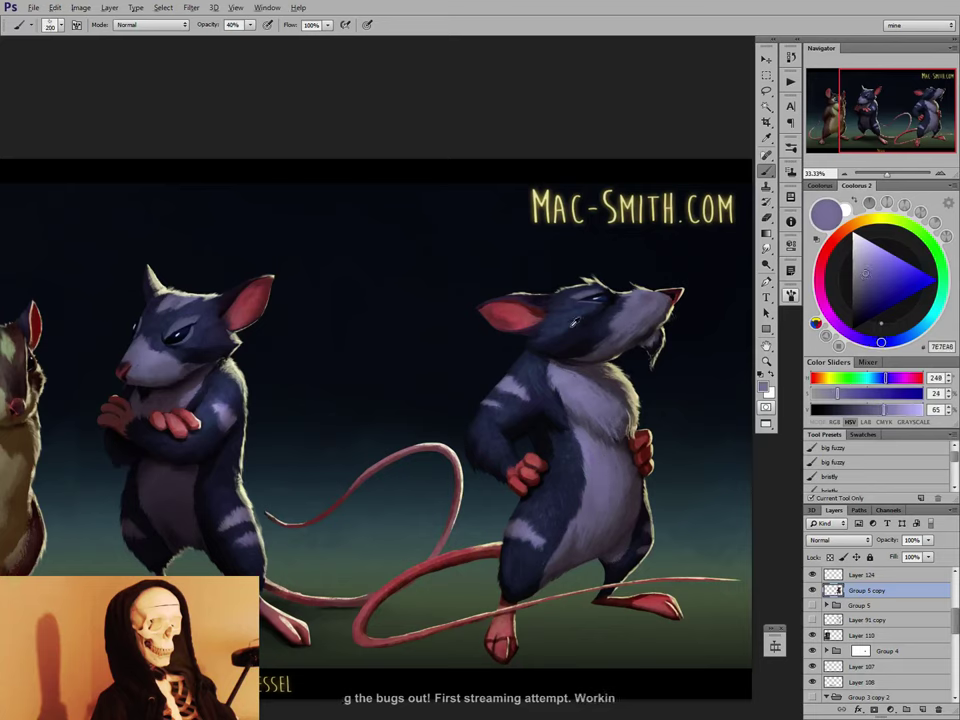
# Brush slate blue (485476) softly over the rat's flank and around its feet, varying the brush between 175 and 250 px.
pyautogui.keyDown('alt'); pyautogui.click(490, 410); pyautogui.keyUp('alt')
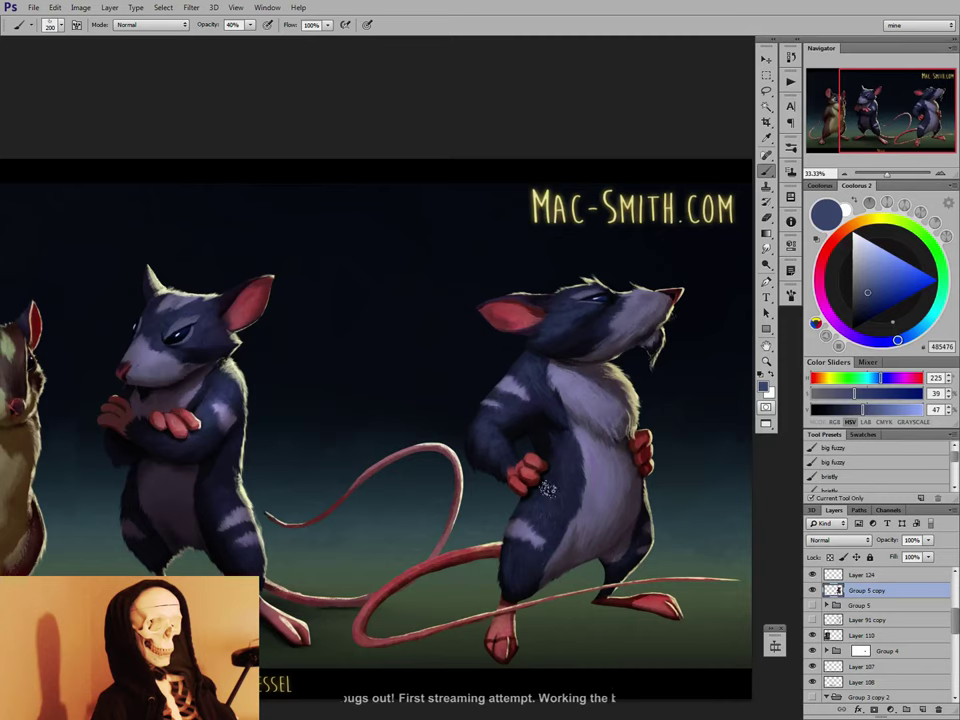
pyautogui.press(']')
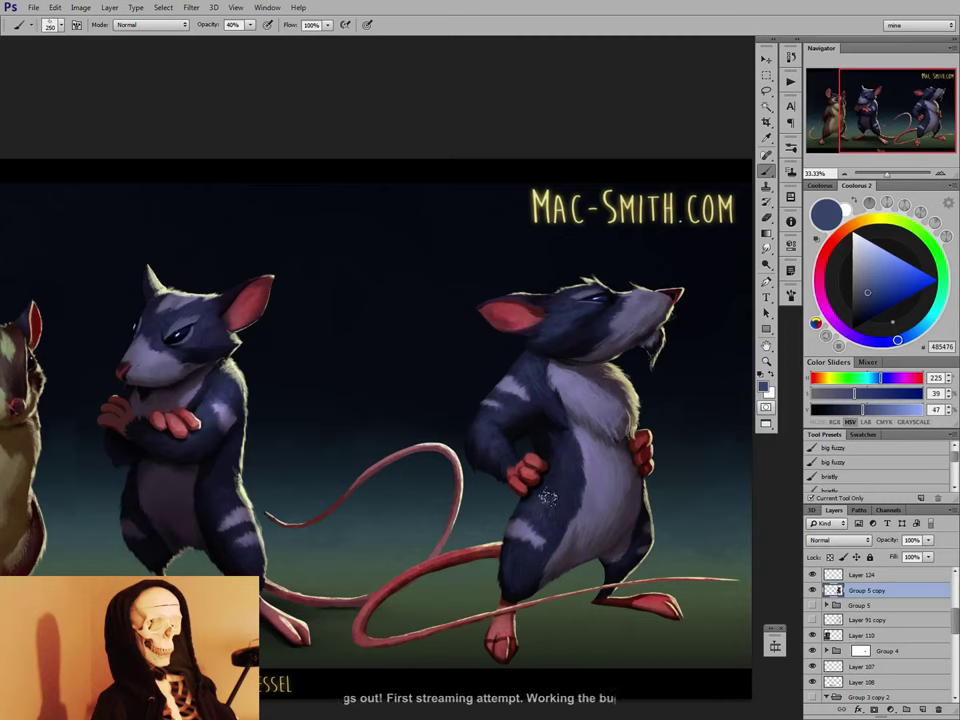
pyautogui.press('[')
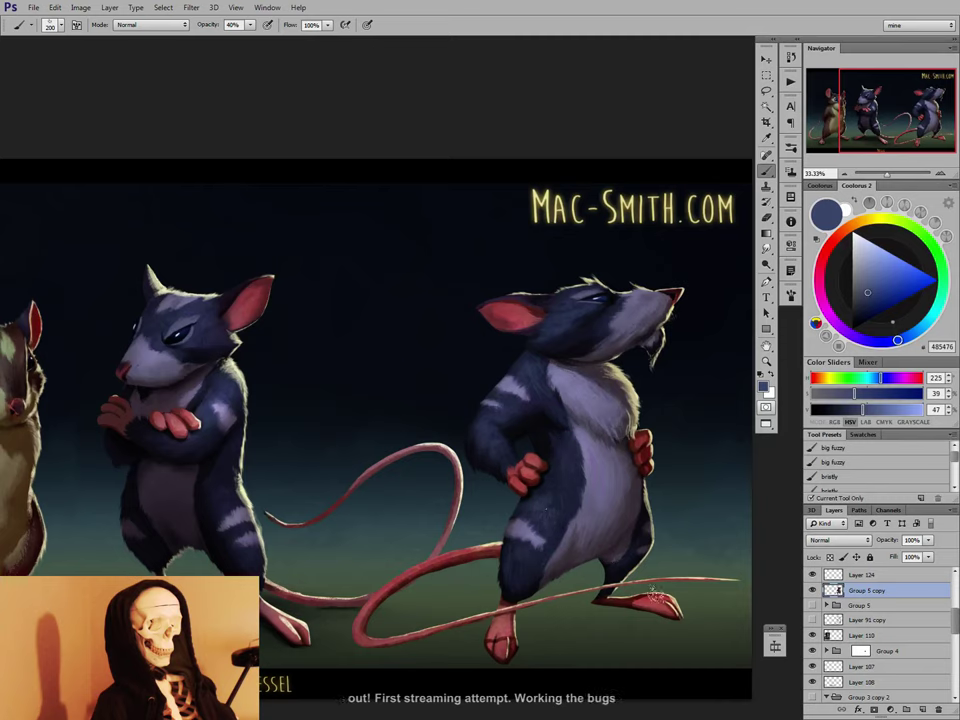
pyautogui.press('[')
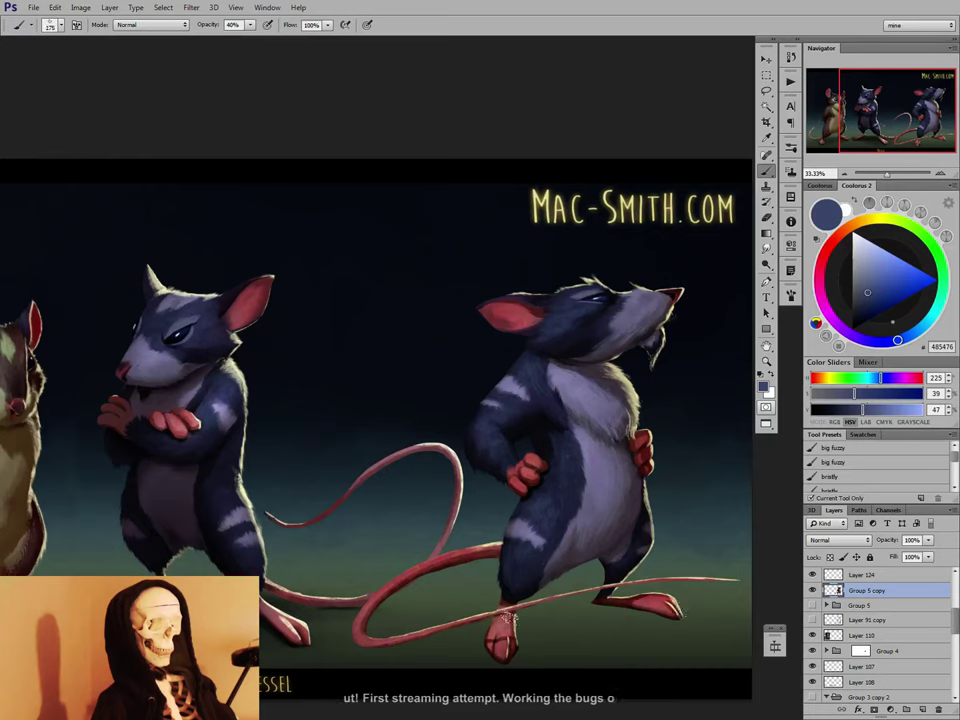
pyautogui.press(']')
pyautogui.press(']')
pyautogui.press(']')
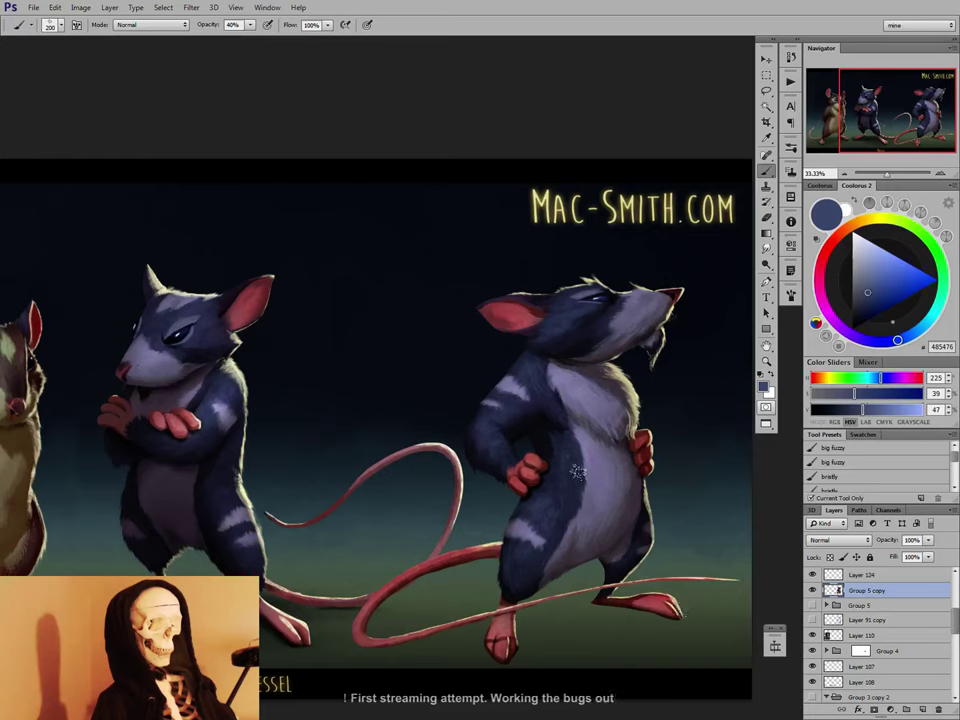
# Lighten the snout fur of the rat beneath the title with sampled purple brightened to 8A88A9, at 40% opacity and 175 to 200 px.
pyautogui.keyDown('alt'); pyautogui.click(639, 296); pyautogui.keyUp('alt')
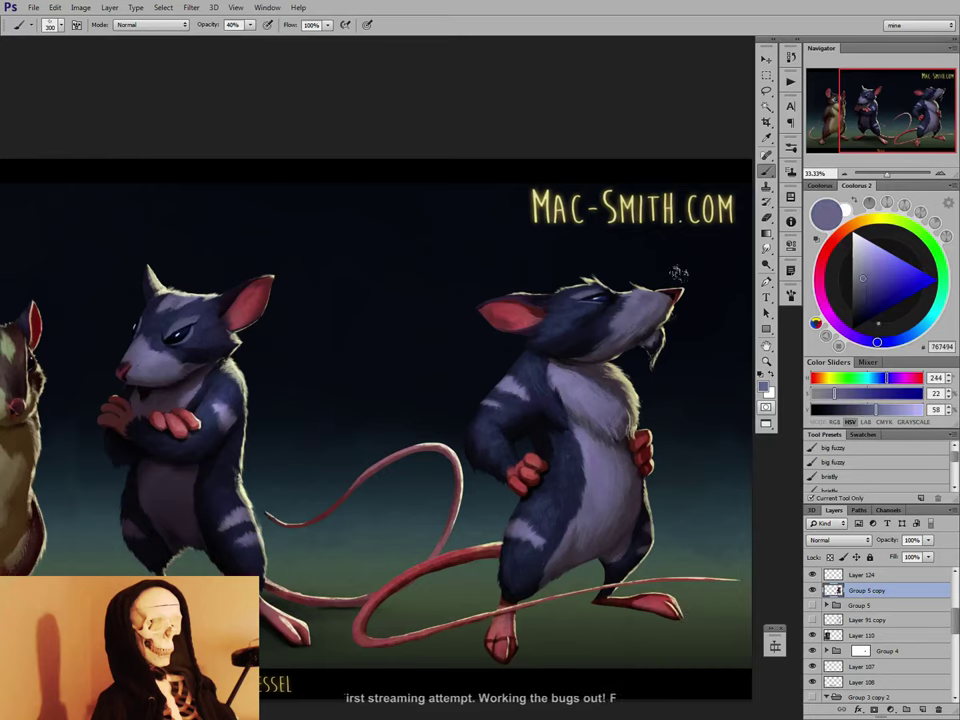
pyautogui.moveTo(865, 279); pyautogui.dragTo(864, 271)
pyautogui.press('[')
pyautogui.press('[')
pyautogui.press('[')
pyautogui.press('[')
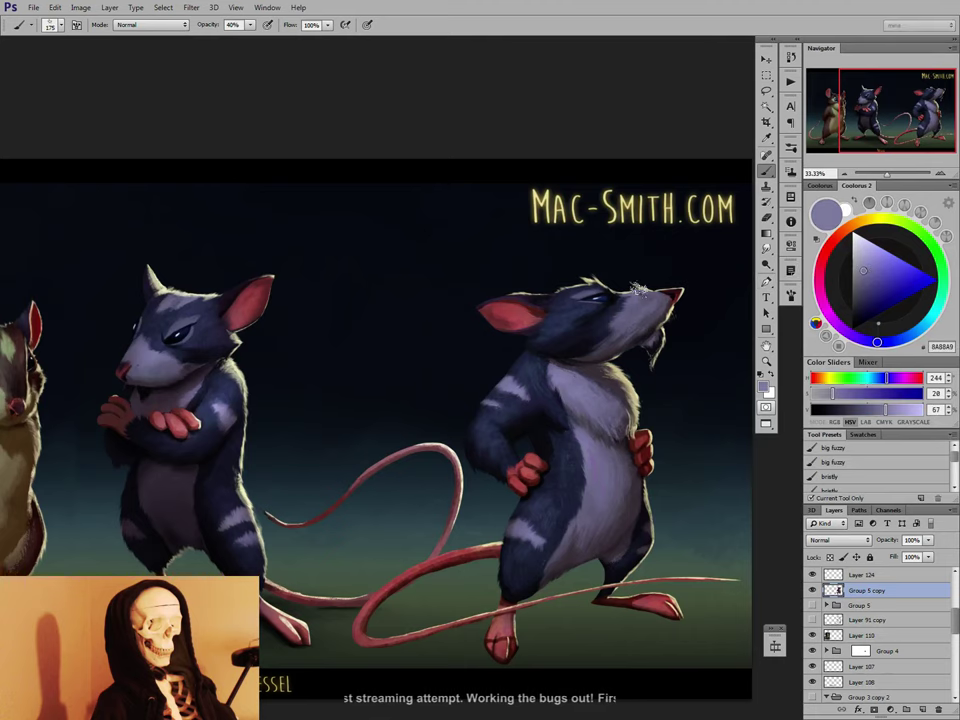
pyautogui.press(']')
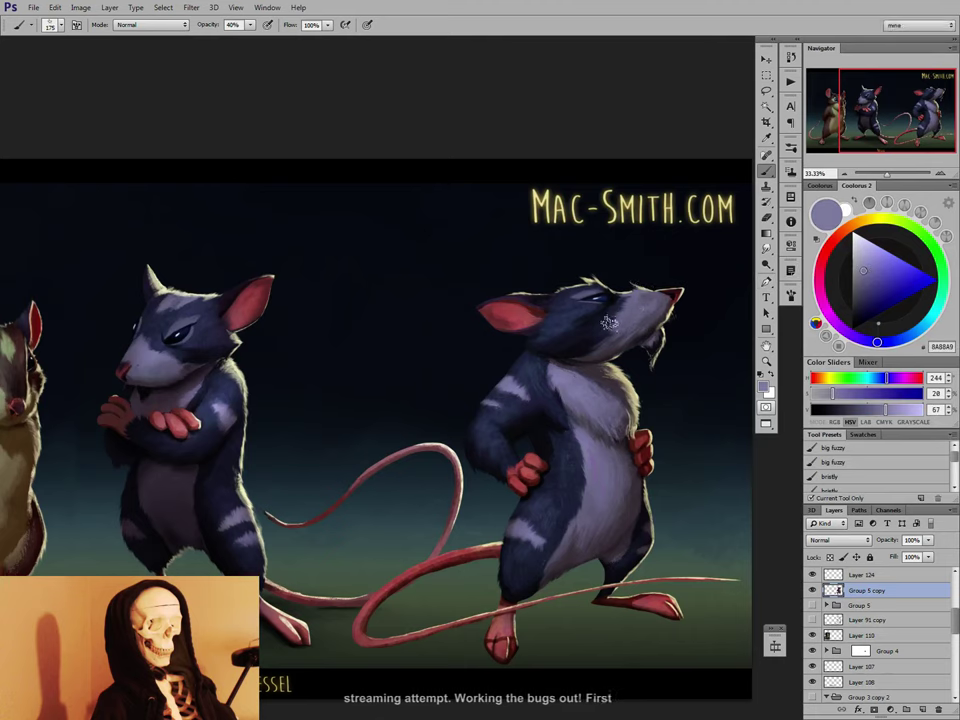
pyautogui.press(']')
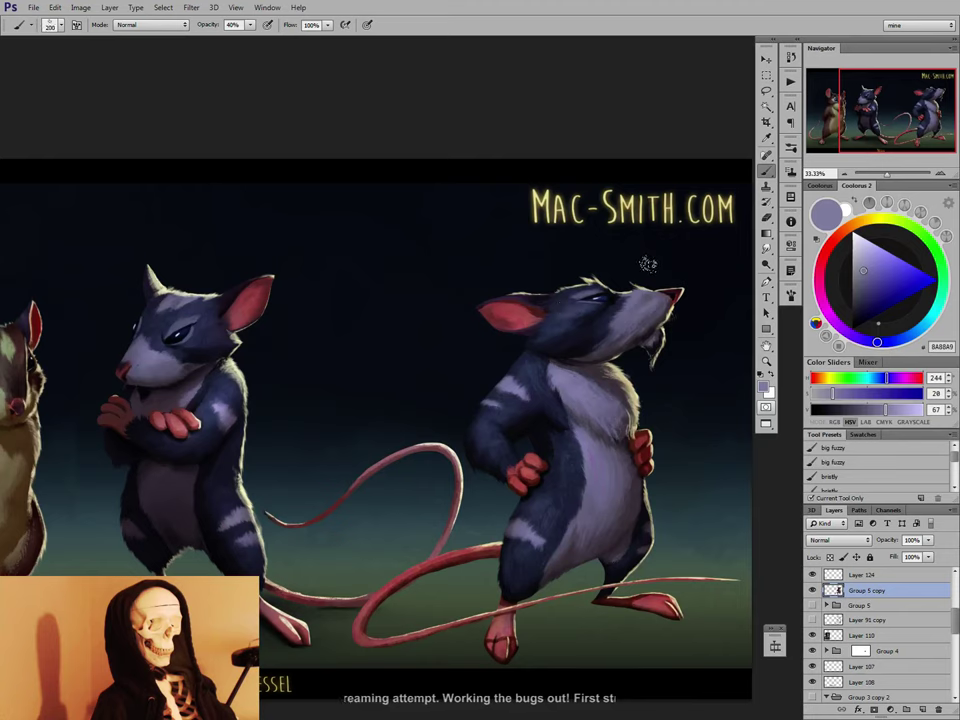
# Sample the dark blue by the rat's eye, lighten it to 4C577E, and brush it softly over the brow at 250 px.
pyautogui.keyDown('alt'); pyautogui.click(595, 300); pyautogui.keyUp('alt')
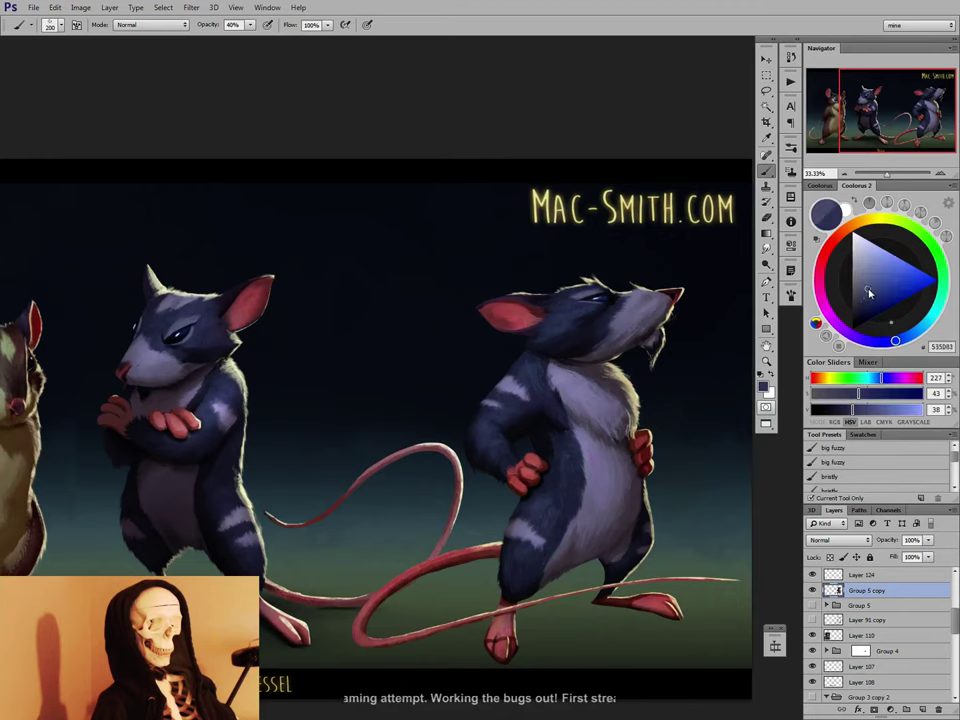
pyautogui.press('[')
pyautogui.press('[')
pyautogui.press(']')
pyautogui.press(']')
pyautogui.press(']')
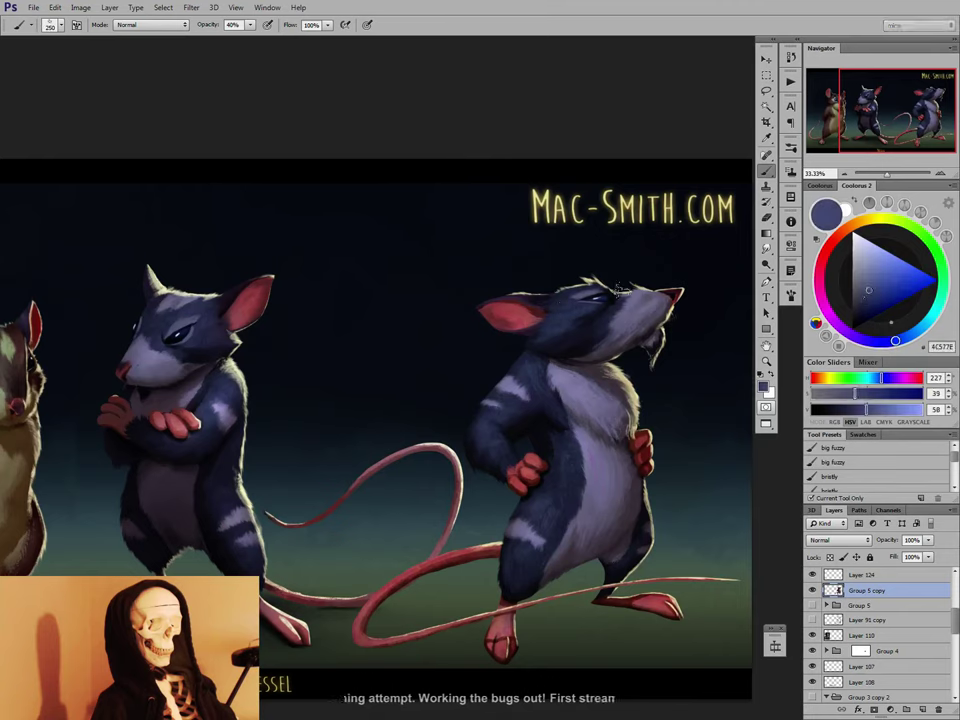
# Deepen the shadows around the rat's eye, jaw and mouth with sampled near-blacks 272839 and 151518, using a 100 to 150 px brush.
pyautogui.keyDown('alt'); pyautogui.click(544, 345); pyautogui.keyUp('alt')
pyautogui.press('[')
pyautogui.press('[')
pyautogui.press('[')
pyautogui.press('[')
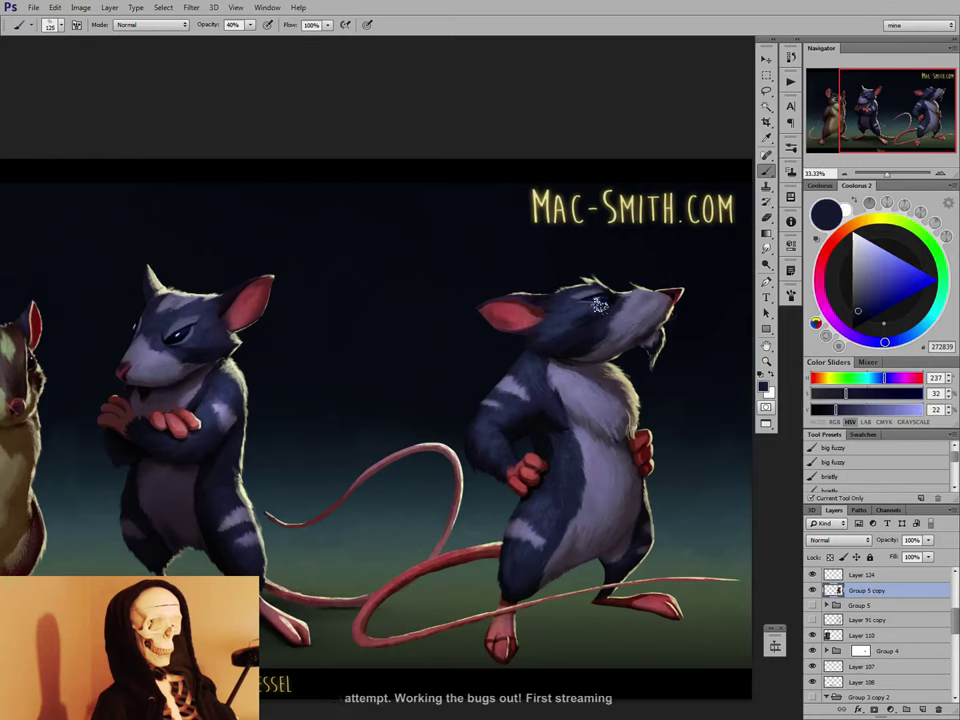
pyautogui.keyDown('alt'); pyautogui.click(545, 348); pyautogui.keyUp('alt')
pyautogui.press(']')
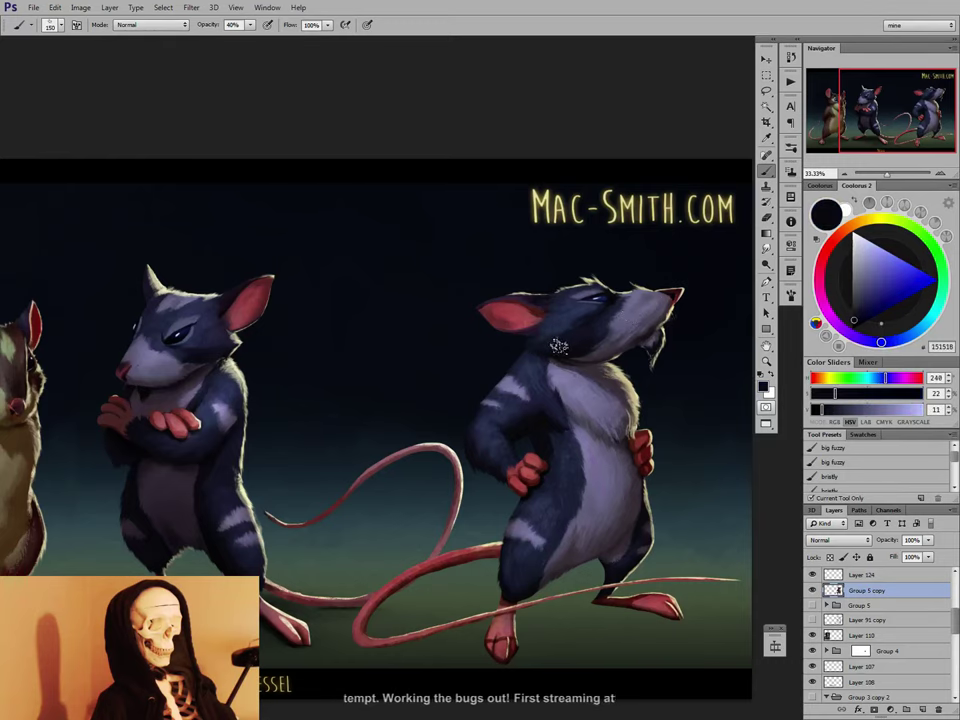
pyautogui.press('[')
pyautogui.press('[')
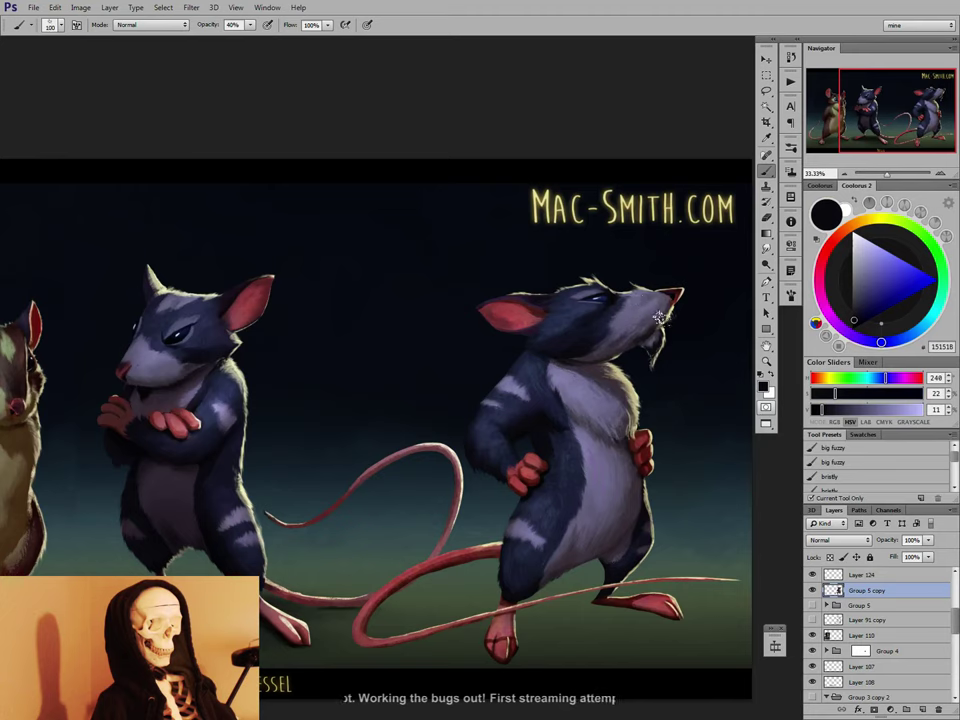
# Glaze the rat's ear and the fist on its hip with sampled reds including A5484C and B66860, reducing the brush to 60 px.
pyautogui.keyDown('alt'); pyautogui.click(514, 312); pyautogui.keyUp('alt')
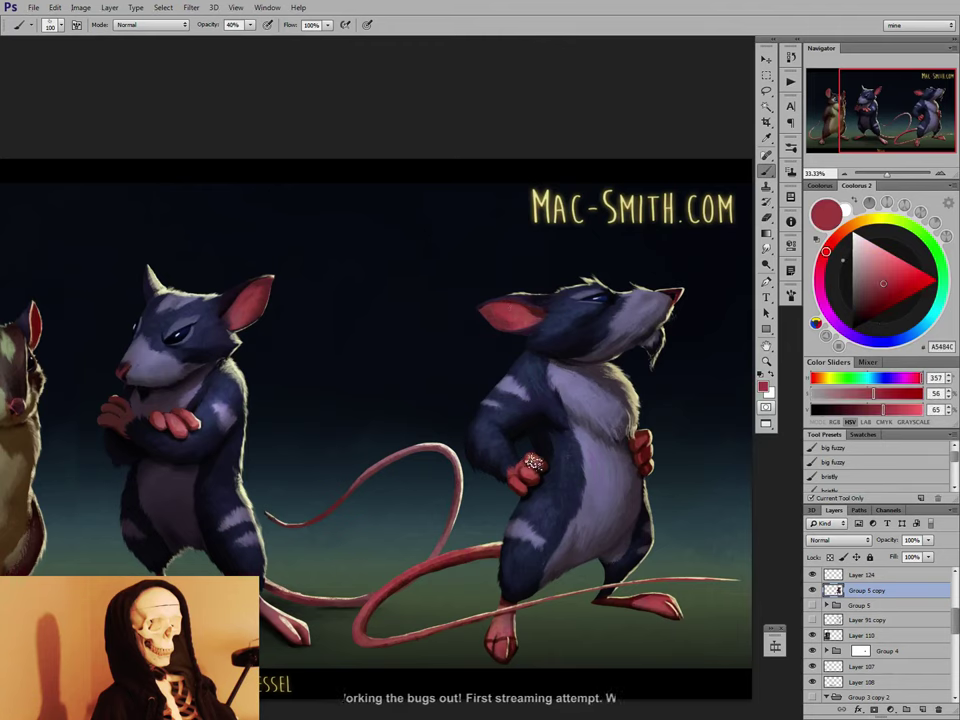
pyautogui.keyDown('alt'); pyautogui.click(537, 461); pyautogui.keyUp('alt')
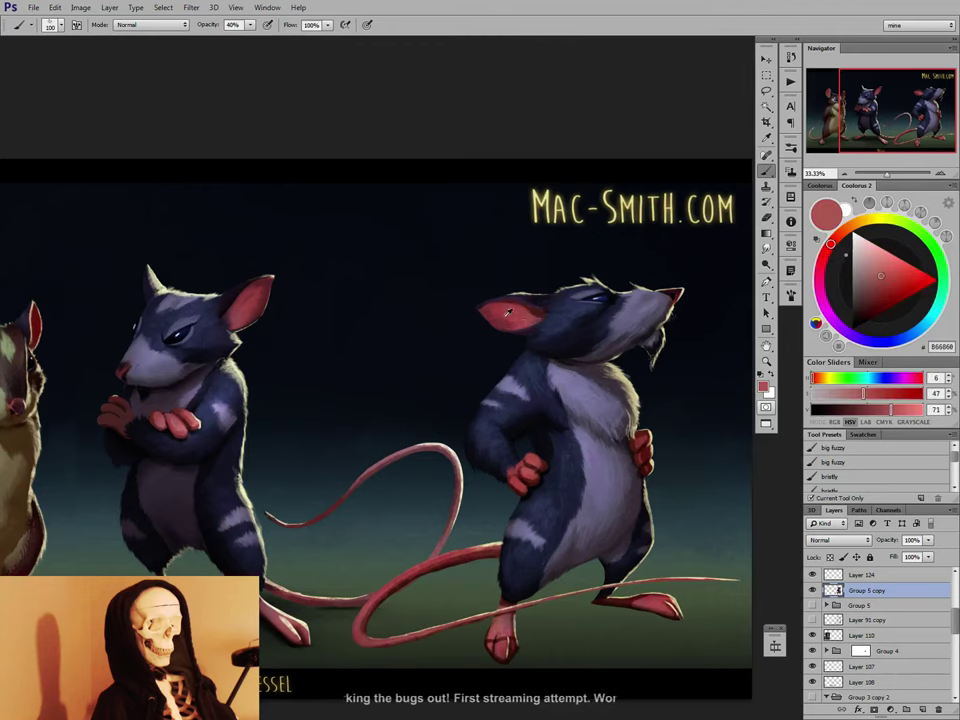
pyautogui.keyDown('alt'); pyautogui.click(506, 314); pyautogui.keyUp('alt')
pyautogui.press('[')
pyautogui.press('[')
pyautogui.press('[')
pyautogui.press('[')
pyautogui.moveTo(540, 466); pyautogui.dragTo(532, 469)
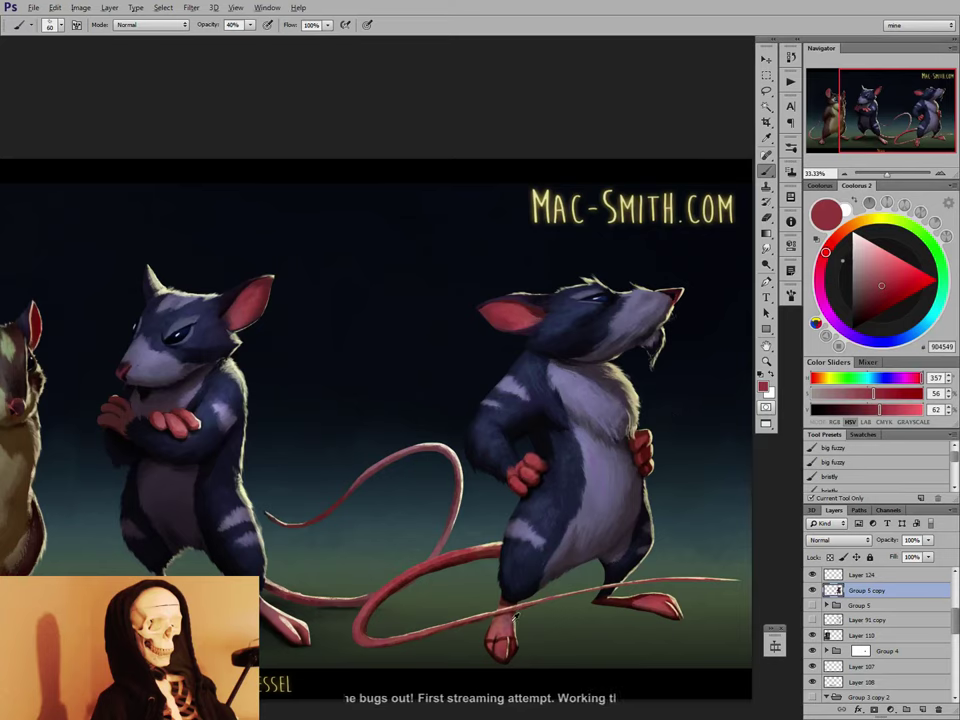
# Choose the 25 px rough brush preset and refine the fist's fingers with B17167 and A7616D at 100% opacity and 20 to 30 px.
pyautogui.keyDown('alt'); pyautogui.click(505, 620); pyautogui.keyUp('alt')
pyautogui.rightClick(541, 456)
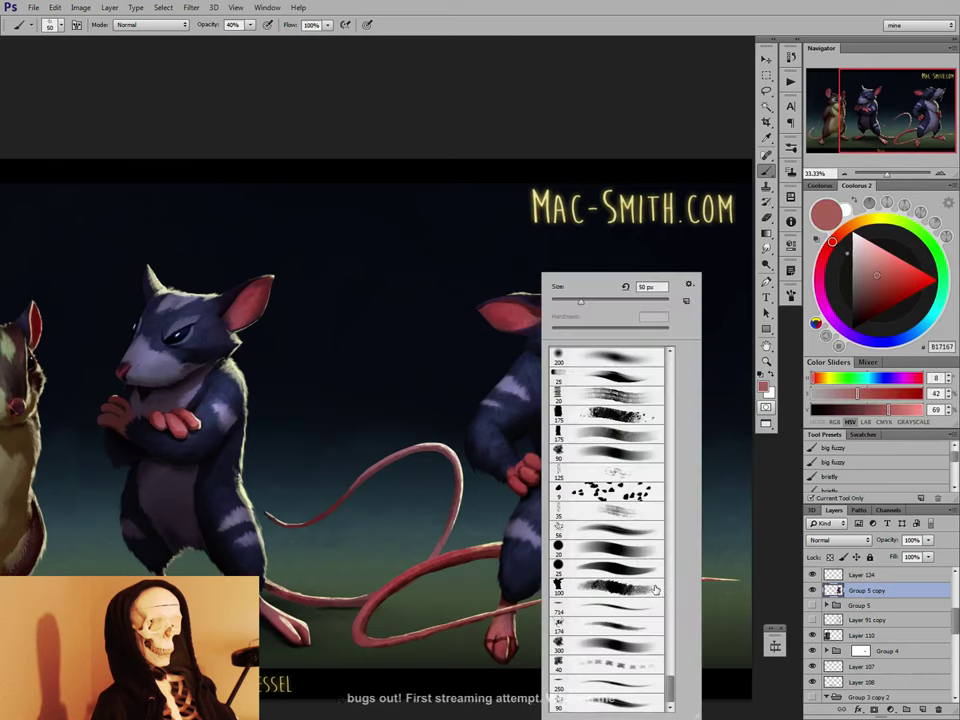
pyautogui.moveTo(669, 692); pyautogui.dragTo(669, 380)
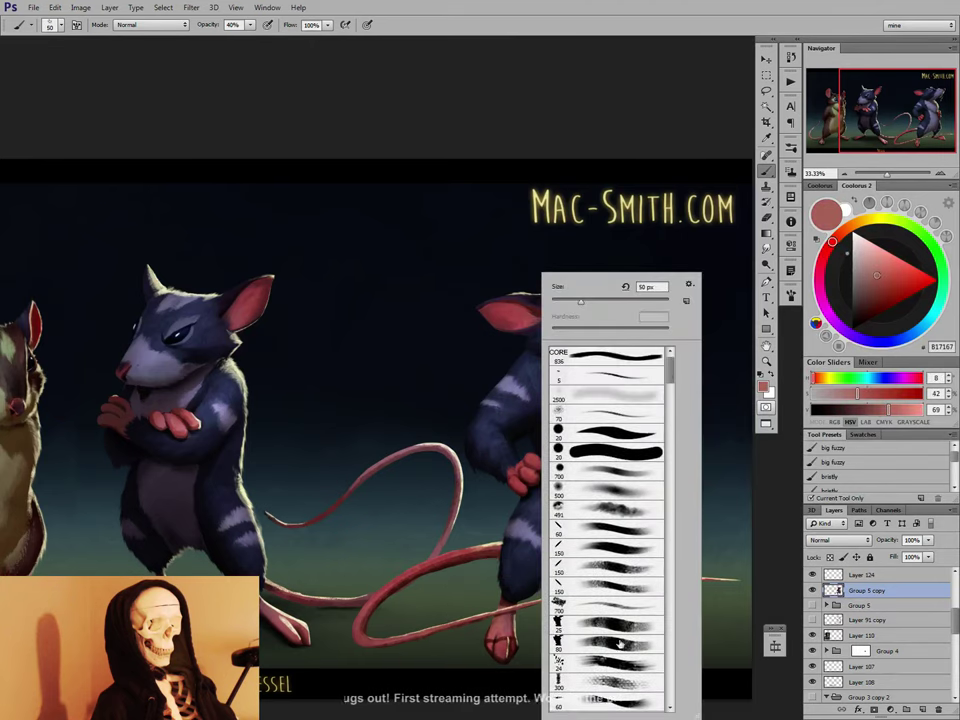
pyautogui.click(622, 625)
pyautogui.click(537, 461)
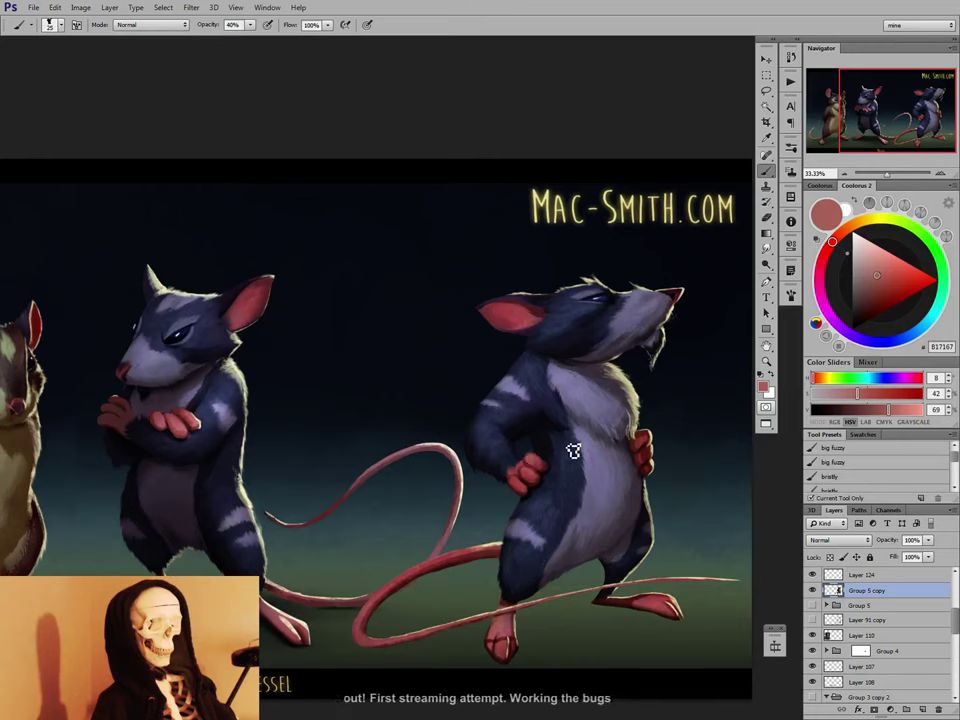
pyautogui.press('[')
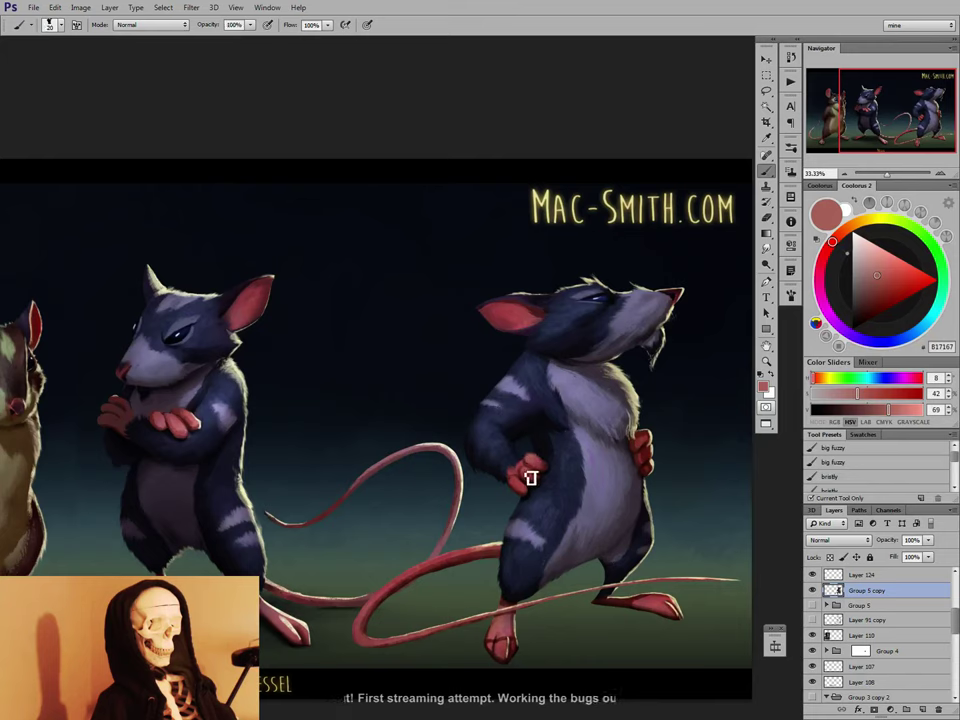
pyautogui.keyDown('alt'); pyautogui.click(535, 477); pyautogui.keyUp('alt')
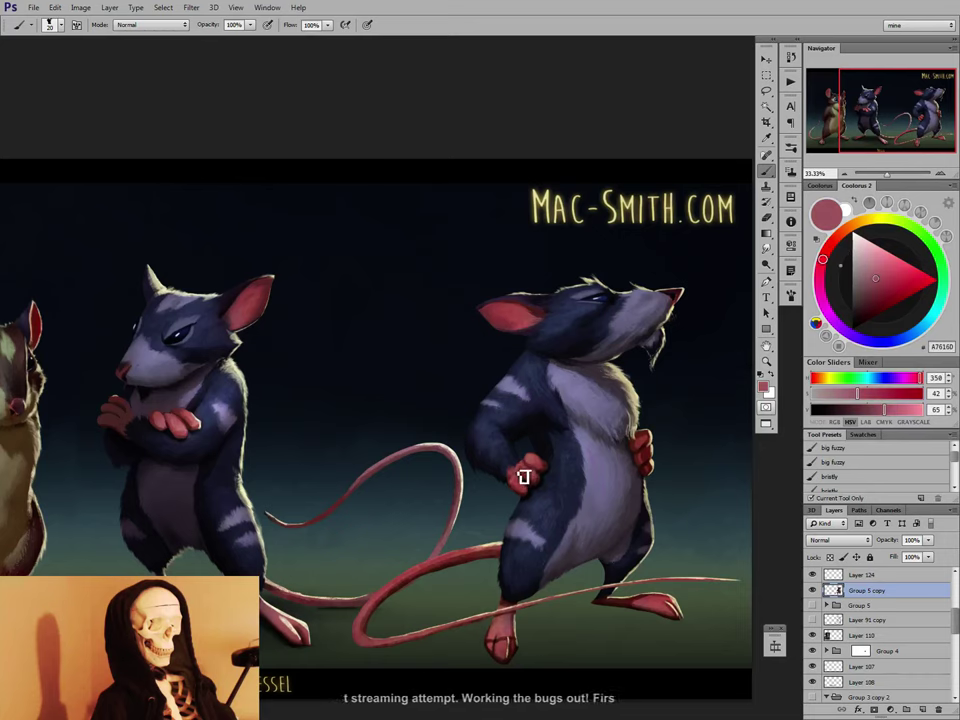
pyautogui.press(']')
pyautogui.press(']')
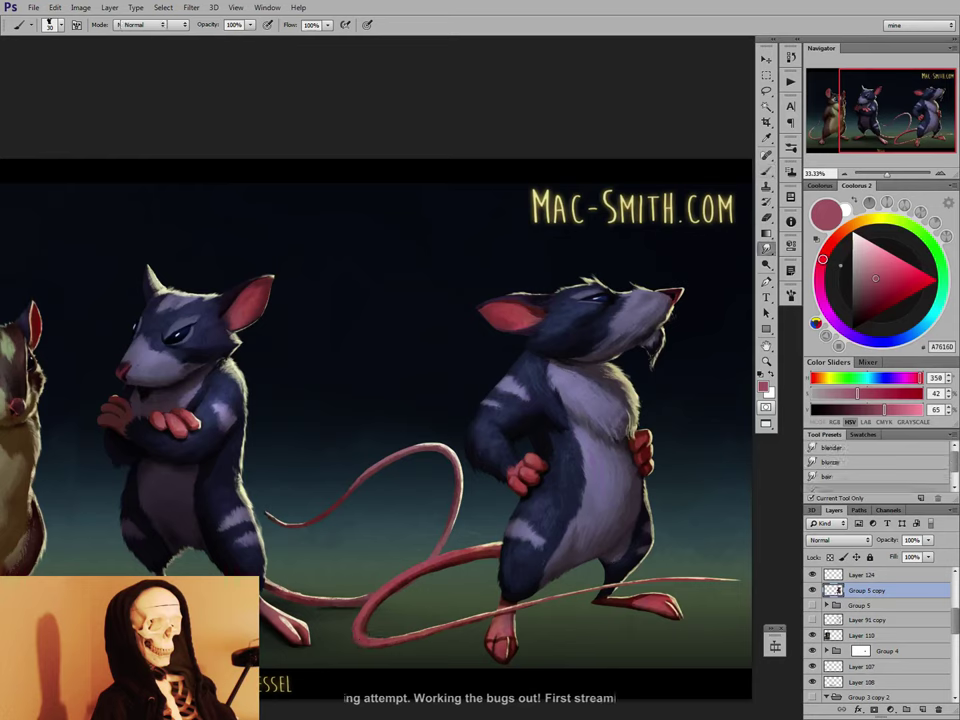
pyautogui.press('r')
pyautogui.press('b')
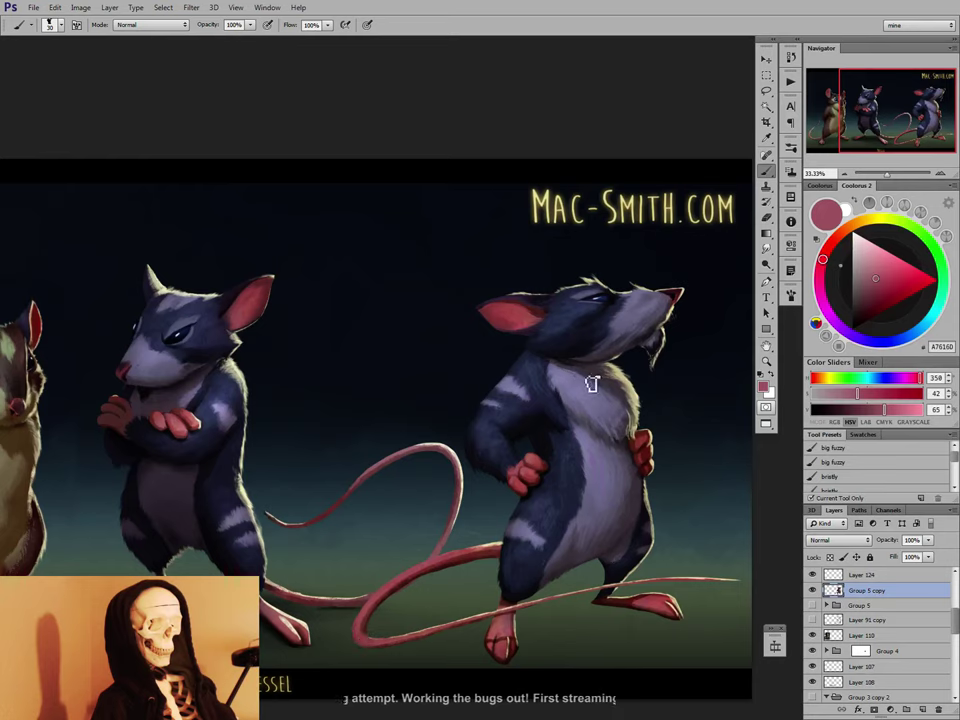
# Paint and smudge the rat's chest fur using sampled purples 8983A8 and 747190 and dark 4B404C, with Smudge strength at 100%.
pyautogui.keyDown('alt'); pyautogui.click(535, 343); pyautogui.keyUp('alt')
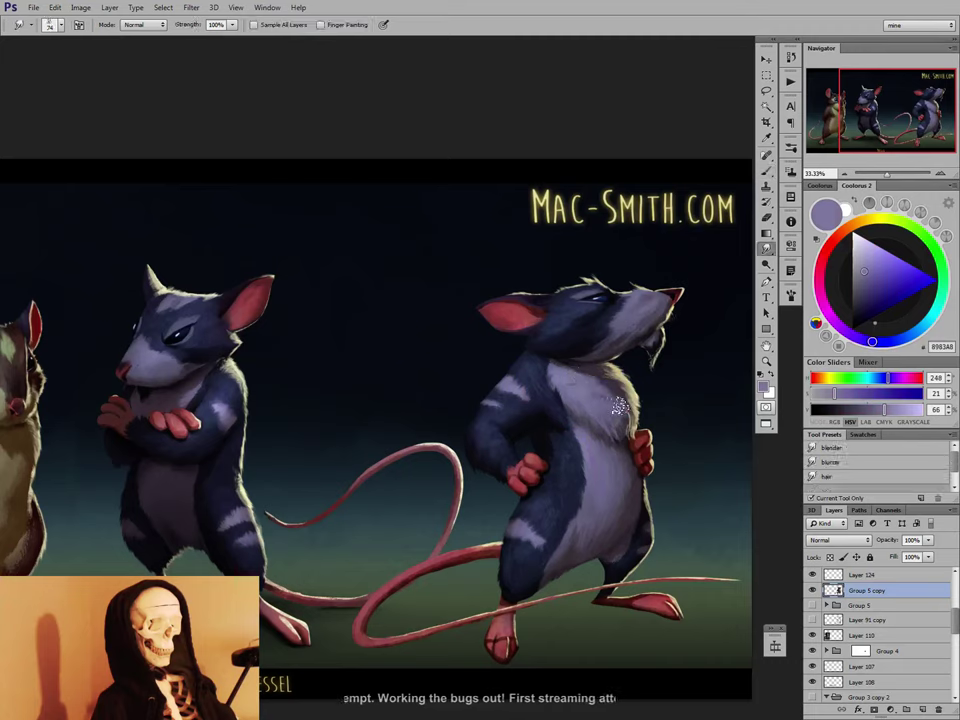
pyautogui.keyDown('alt'); pyautogui.click(627, 395); pyautogui.keyUp('alt')
pyautogui.moveTo(627, 420)
pyautogui.mouseDown()
pyautogui.moveTo(597, 403)
pyautogui.moveTo(604, 413)
pyautogui.mouseUp()
pyautogui.press('r')
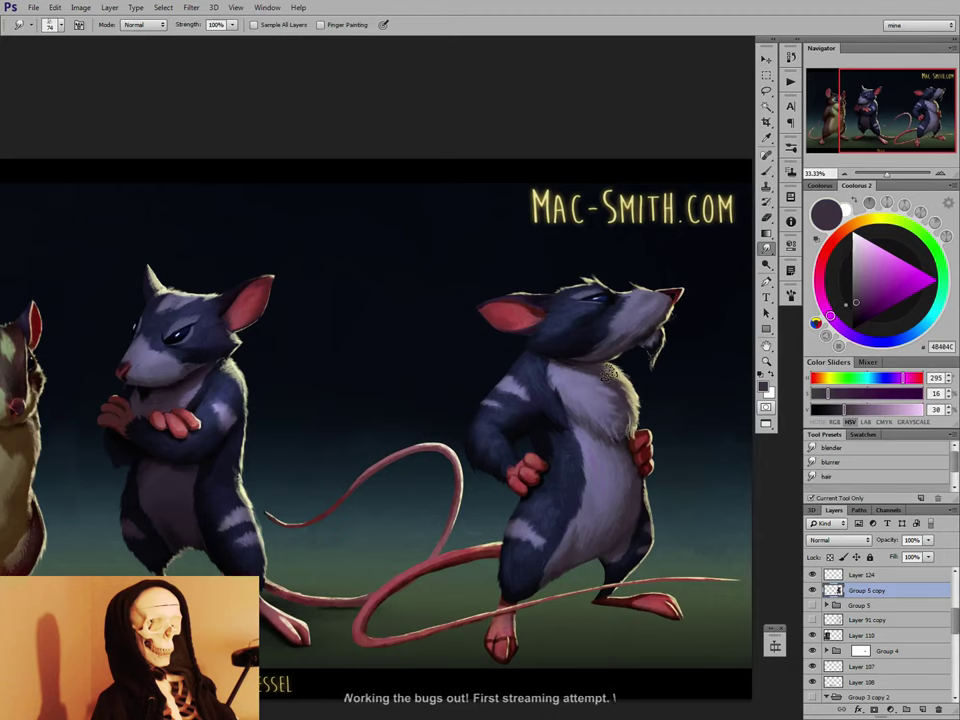
pyautogui.press('b')
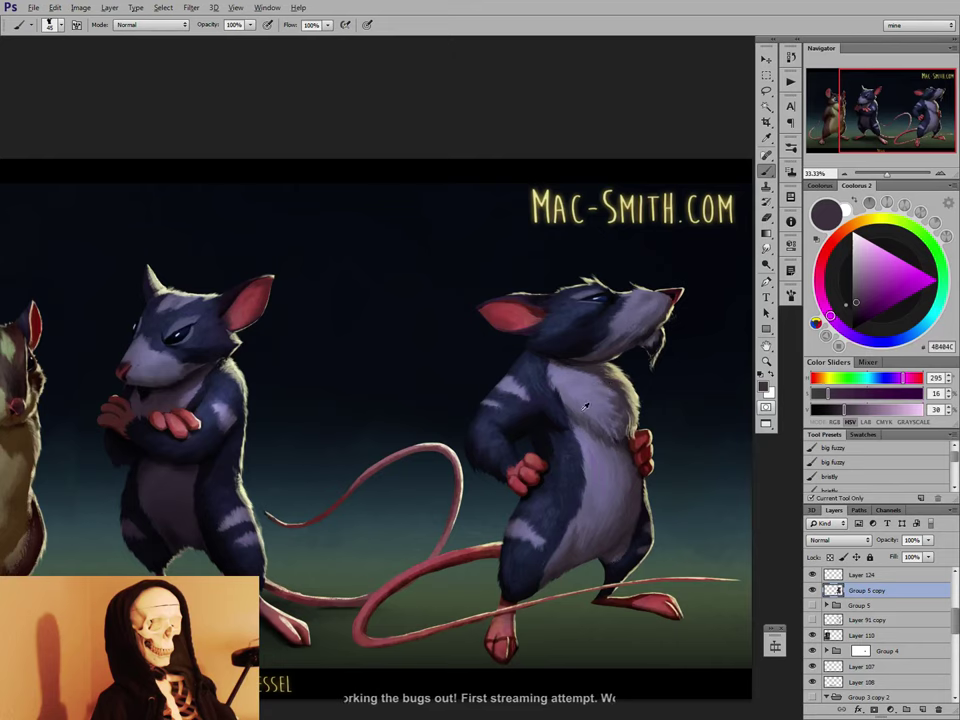
pyautogui.keyDown('alt'); pyautogui.click(580, 406); pyautogui.keyUp('alt')
pyautogui.press('r')
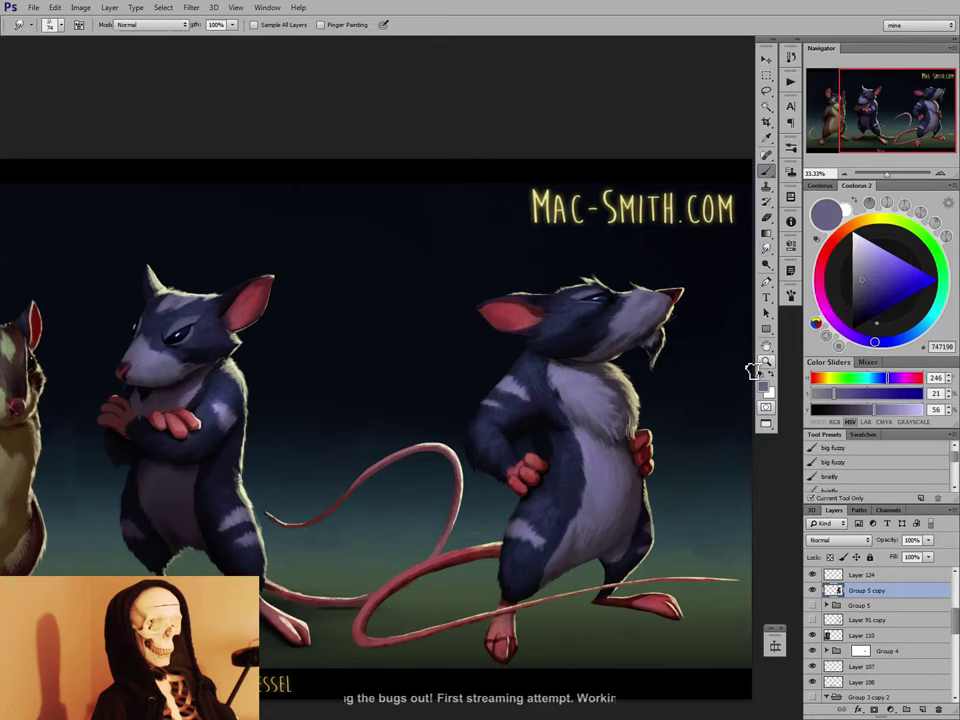
pyautogui.moveTo(628, 479); pyautogui.dragTo(675, 458)
# View the whole painting at 25% and toggle the Group 5 copy layer's visibility to check the repainted rat.
pyautogui.click(845, 175)
pyautogui.click(845, 174)
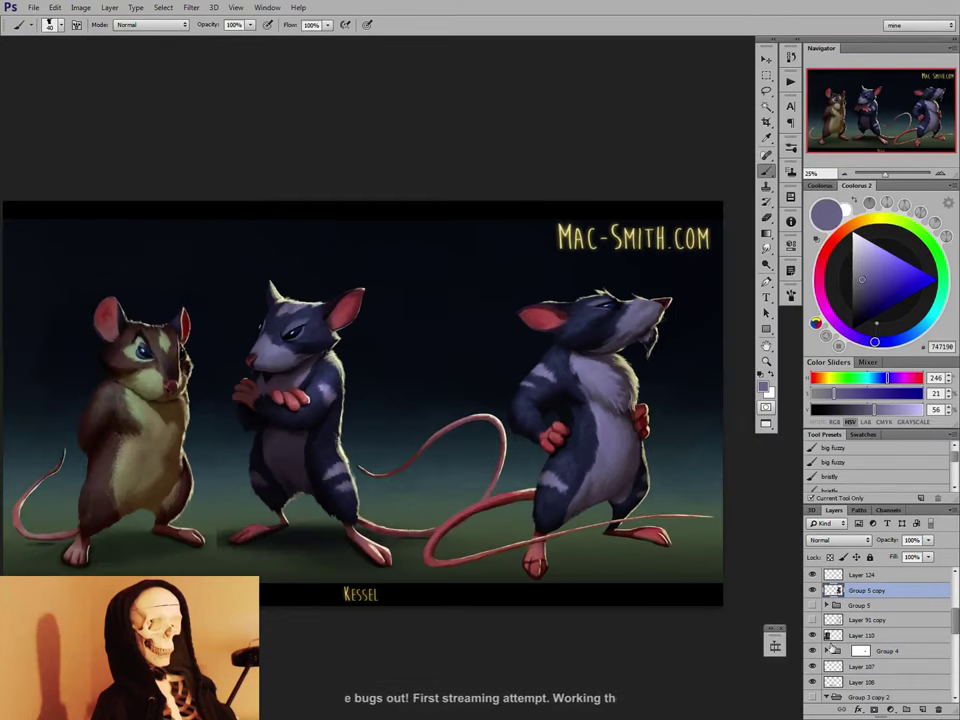
pyautogui.click(812, 590)
pyautogui.click(812, 590)
pyautogui.click(812, 590)
pyautogui.click(812, 590)
# Merge Layer 124 into Group 5 copy, then lasso the middle rat and cut the selected area to a new layer.
pyautogui.click(877, 576)
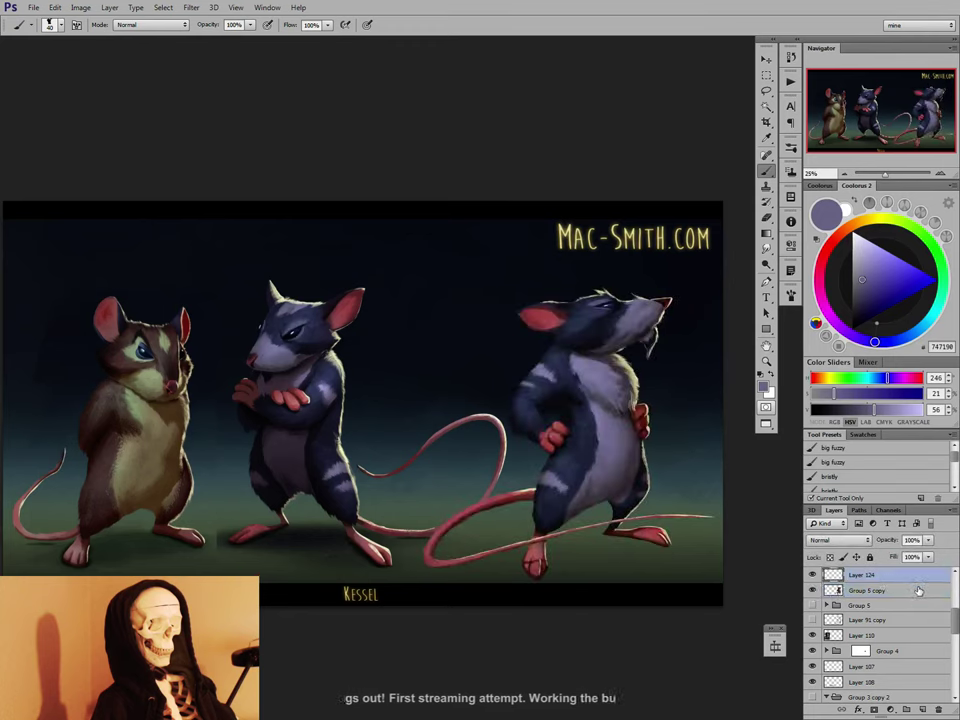
pyautogui.hotkey('ctrl', 'e')
pyautogui.press('l')
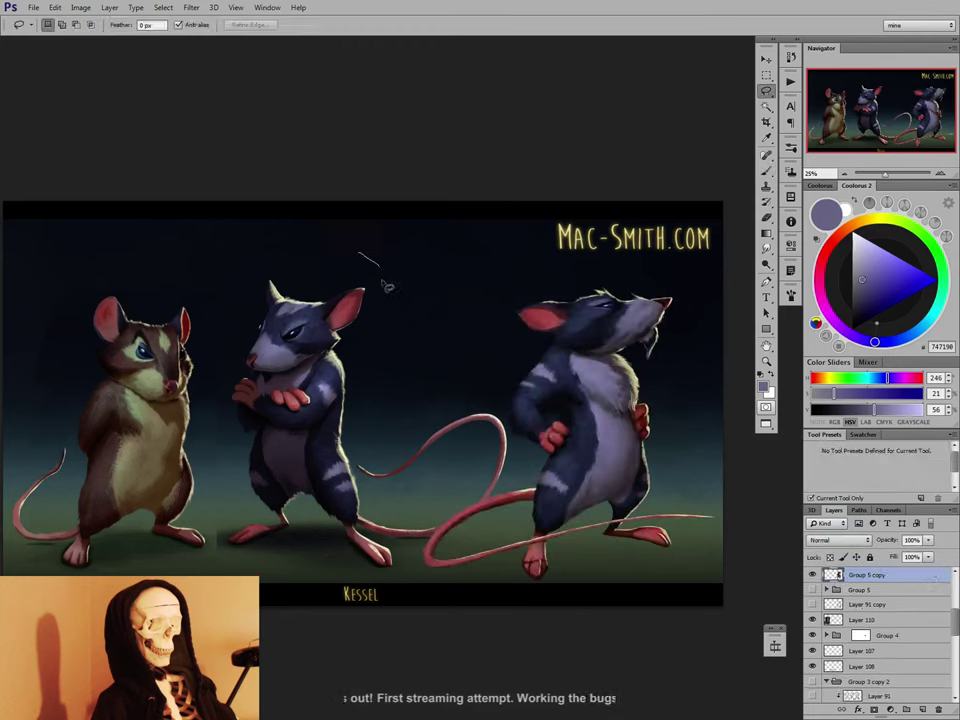
pyautogui.moveTo(386, 286)
pyautogui.mouseDown()
pyautogui.moveTo(376, 496)
pyautogui.moveTo(175, 440)
pyautogui.moveTo(290, 249)
pyautogui.mouseUp()
pyautogui.rightClick(321, 344)
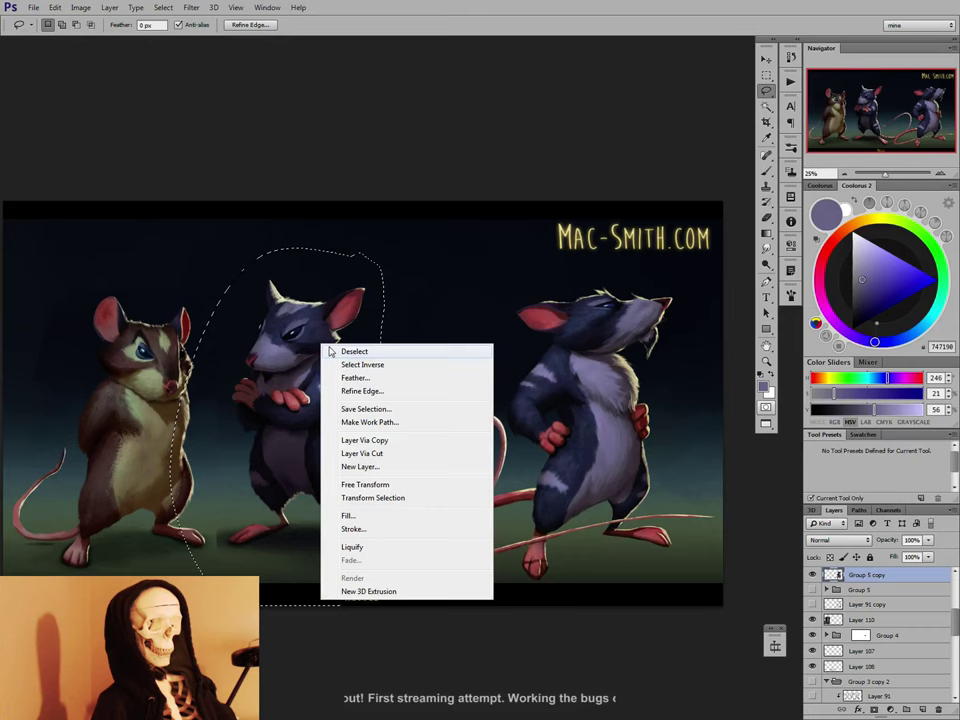
pyautogui.click(362, 453)
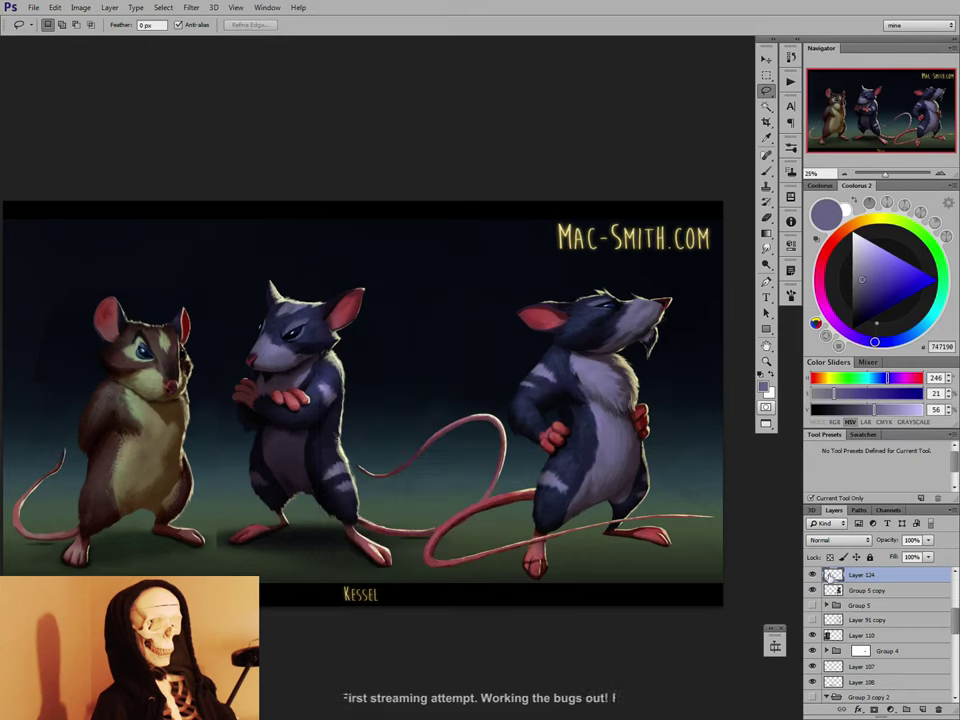
# Scale the Group 5 copy rat down proportionally to 97.80% and compare it with its previous size, keeping the smaller version.
pyautogui.click(882, 590)
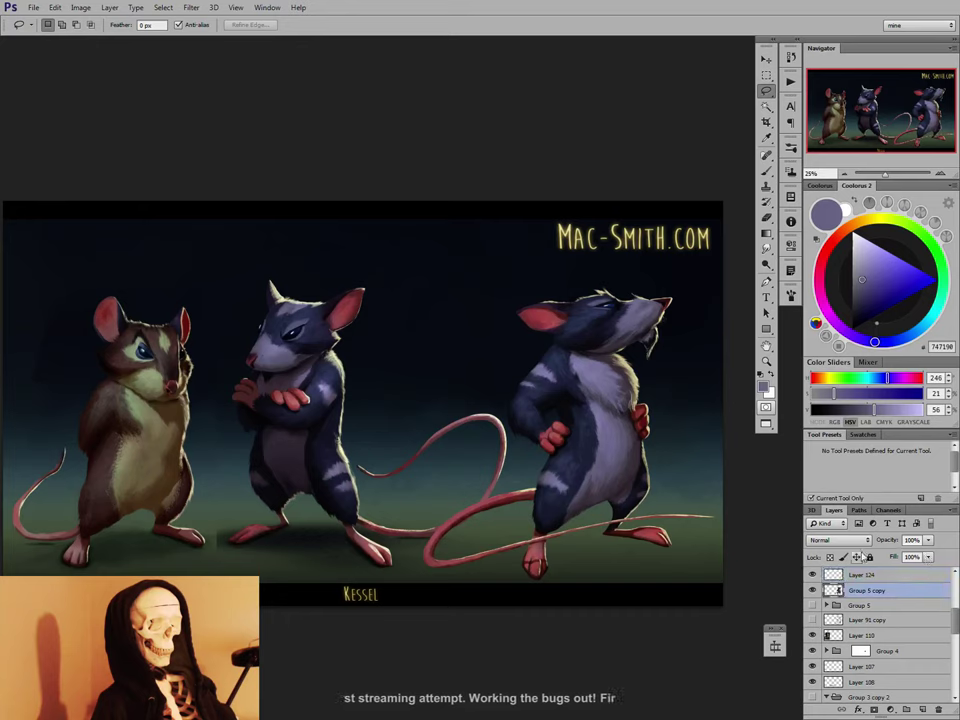
pyautogui.rightClick(598, 366)
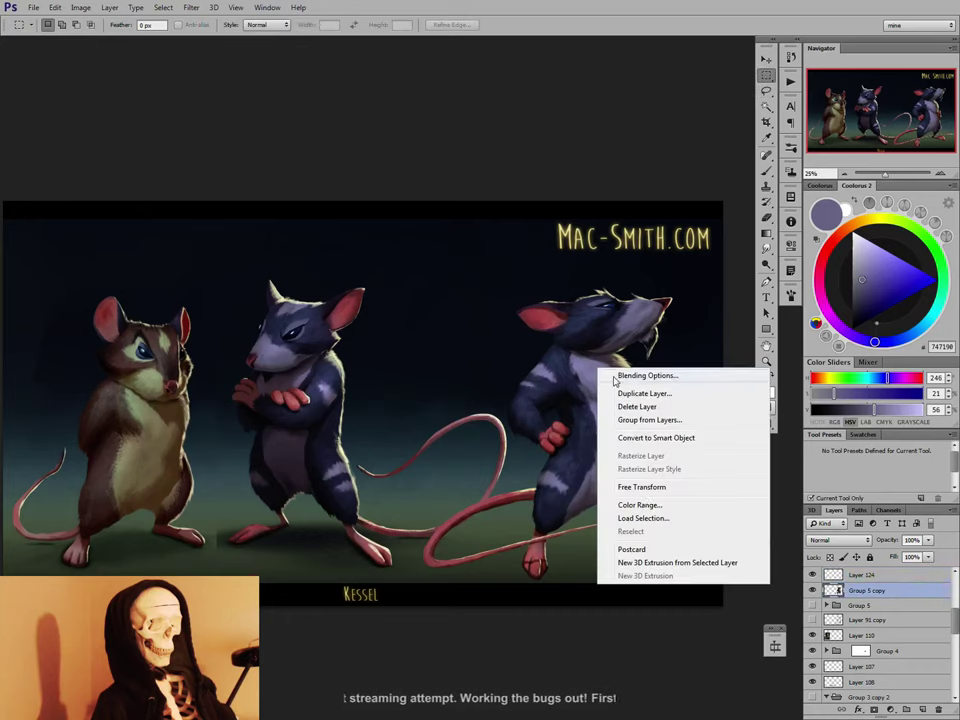
pyautogui.click(648, 485)
pyautogui.moveTo(714, 599); pyautogui.dragTo(713, 573)
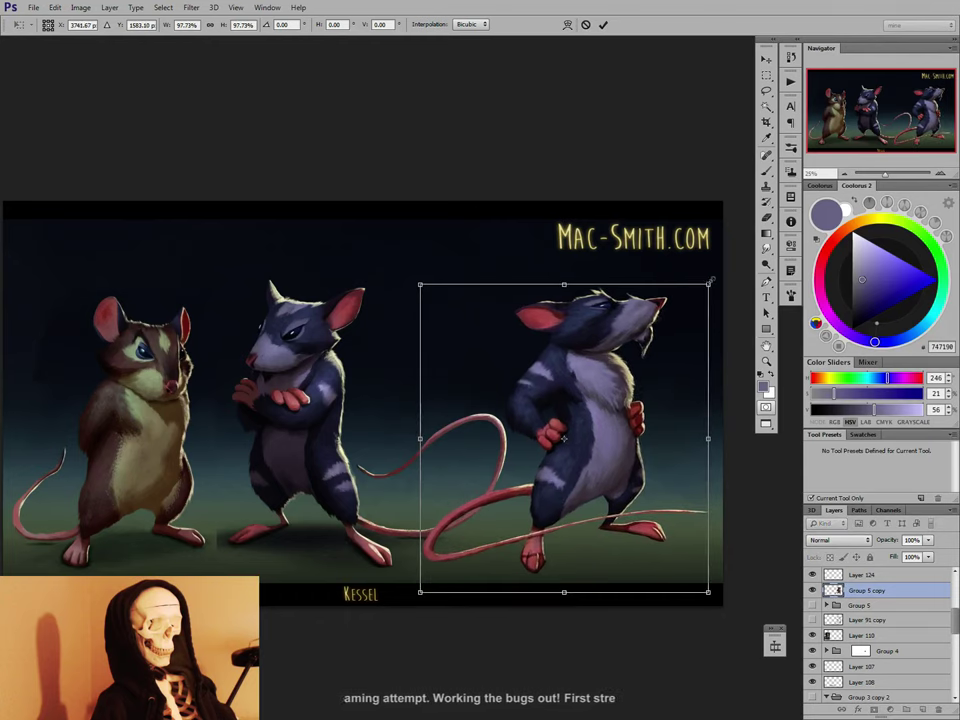
pyautogui.moveTo(710, 281); pyautogui.dragTo(712, 281)
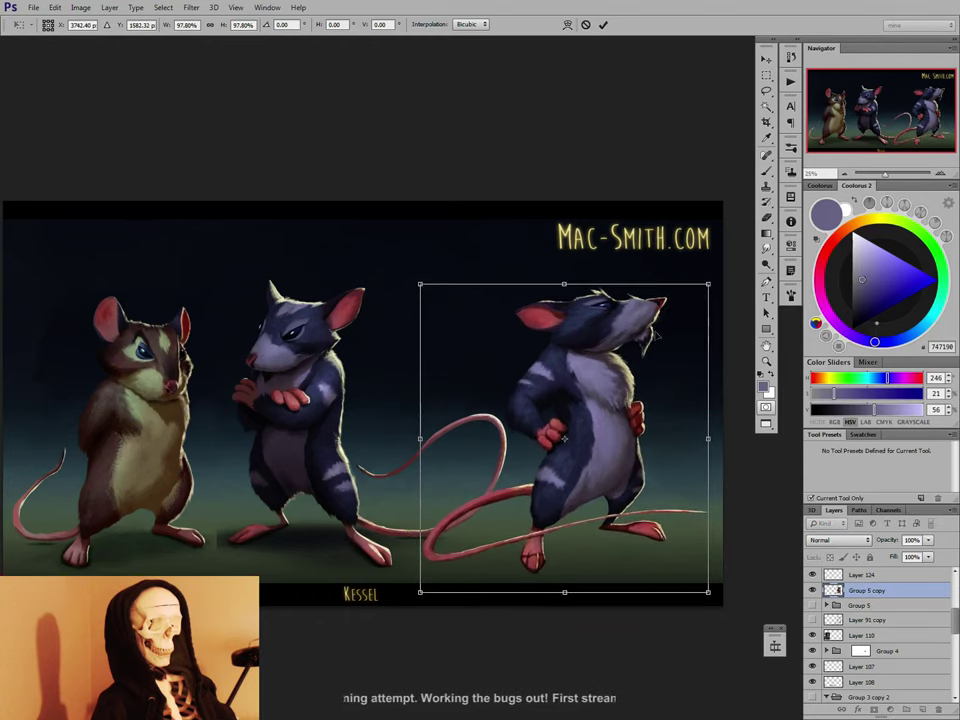
pyautogui.press('Return')
pyautogui.hotkey('ctrl', 'z')
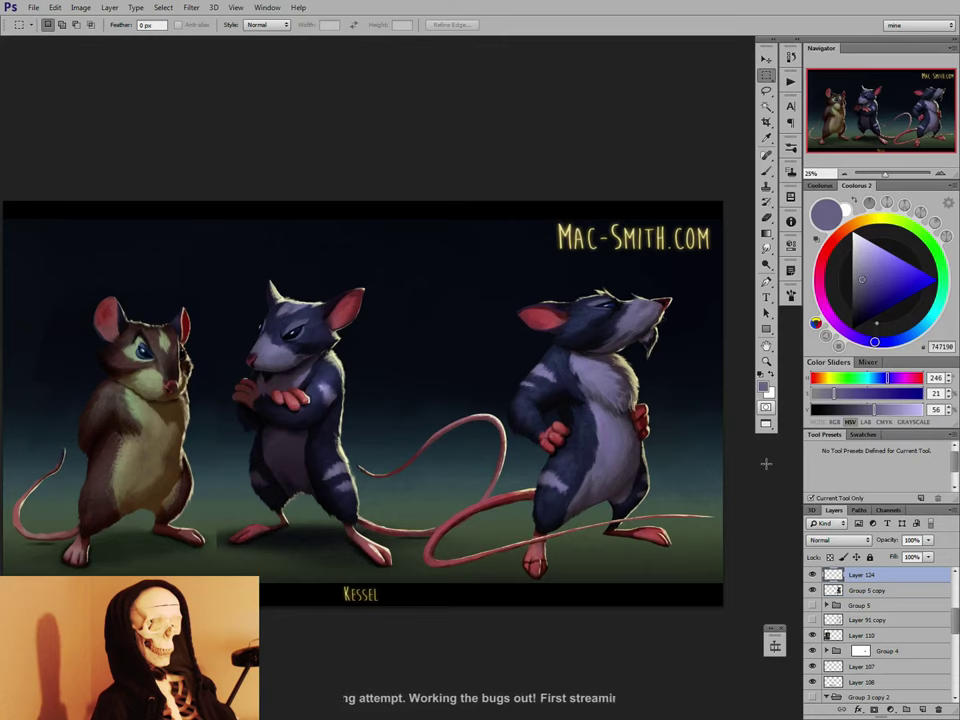
pyautogui.hotkey('ctrl', 'z')
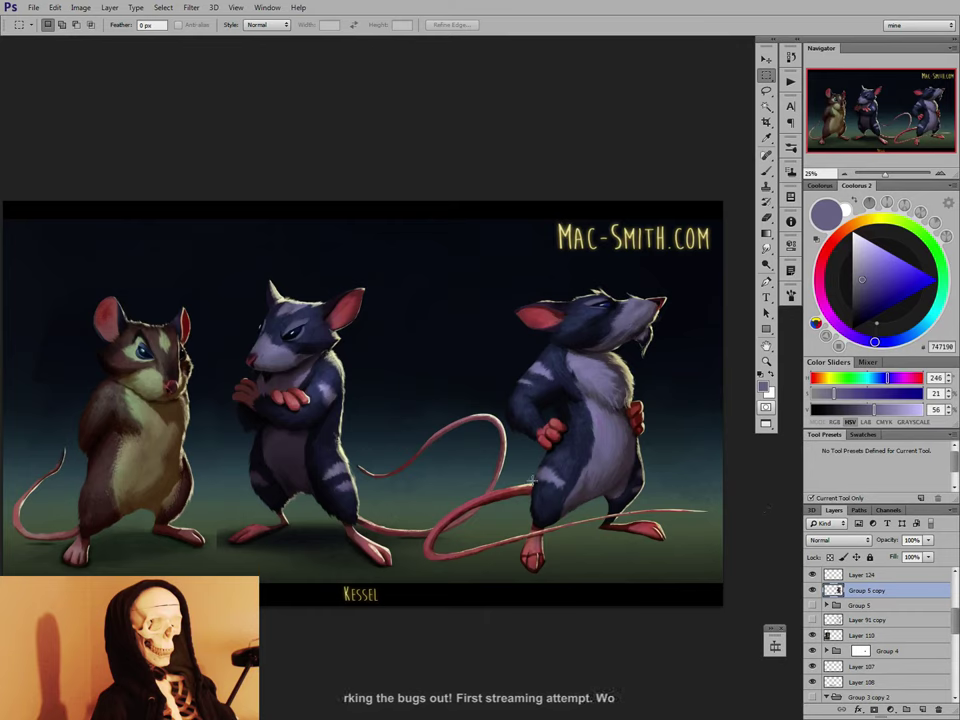
# Move Group 4 directly above Group 5 in the layer stack and merge the group into a single layer.
pyautogui.moveTo(955, 624); pyautogui.dragTo(896, 585)
pyautogui.click(908, 638)
pyautogui.rightClick(897, 594)
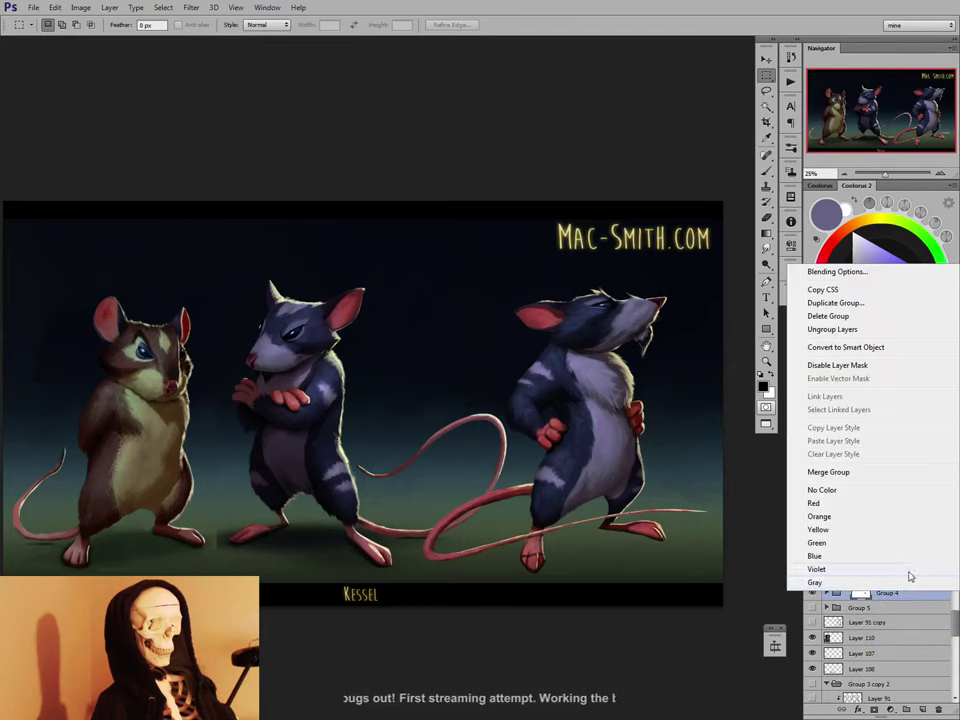
pyautogui.click(839, 469)
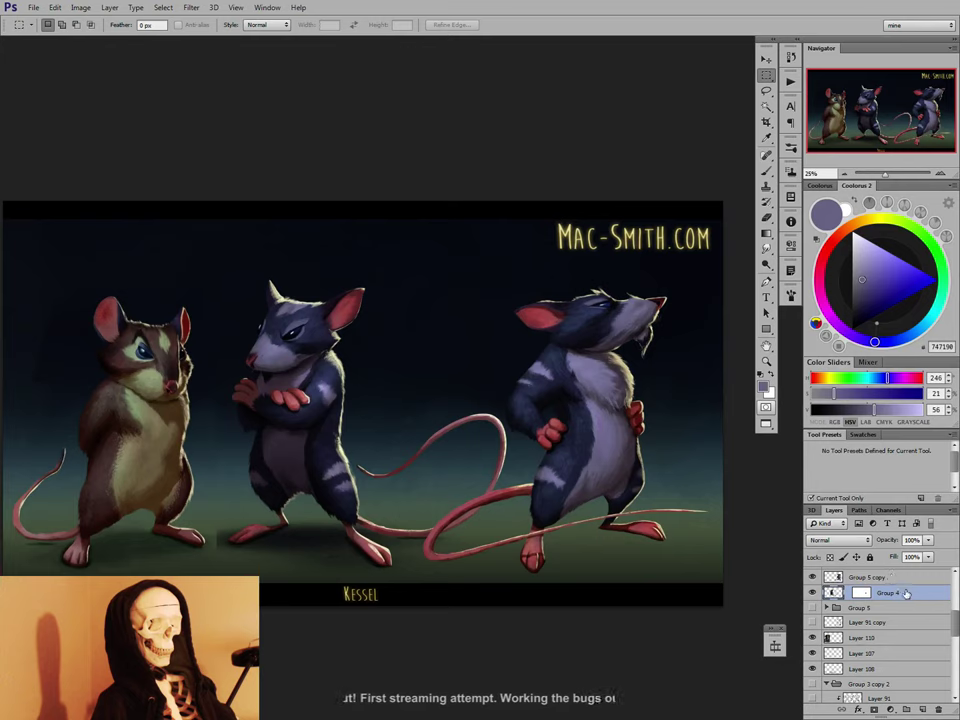
# On a new layer above Group 4, paint black contact shadows around the front foot of the rat beneath the title with a roughly 100 px brush.
pyautogui.click(922, 710)
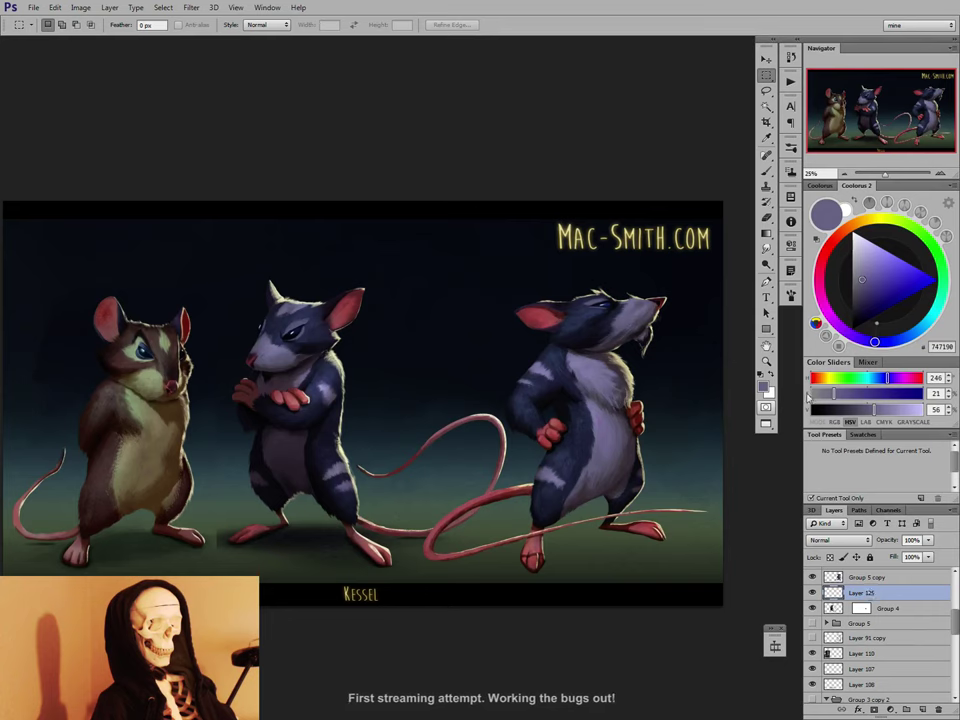
pyautogui.press('b')
pyautogui.rightClick(620, 510)
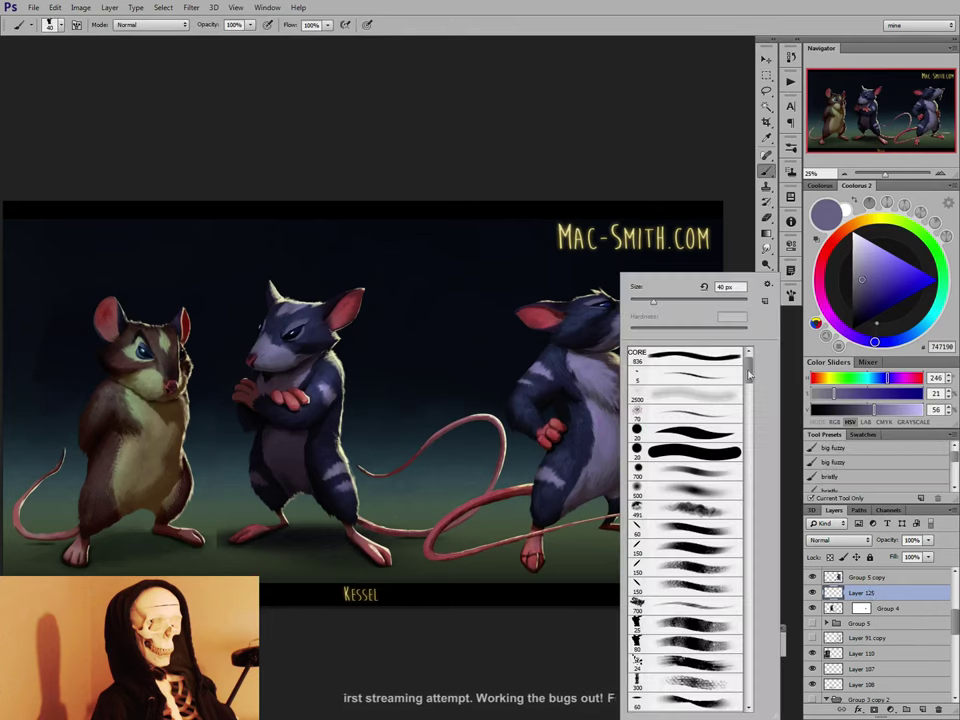
pyautogui.moveTo(748, 374); pyautogui.dragTo(757, 700)
pyautogui.doubleClick(660, 680)
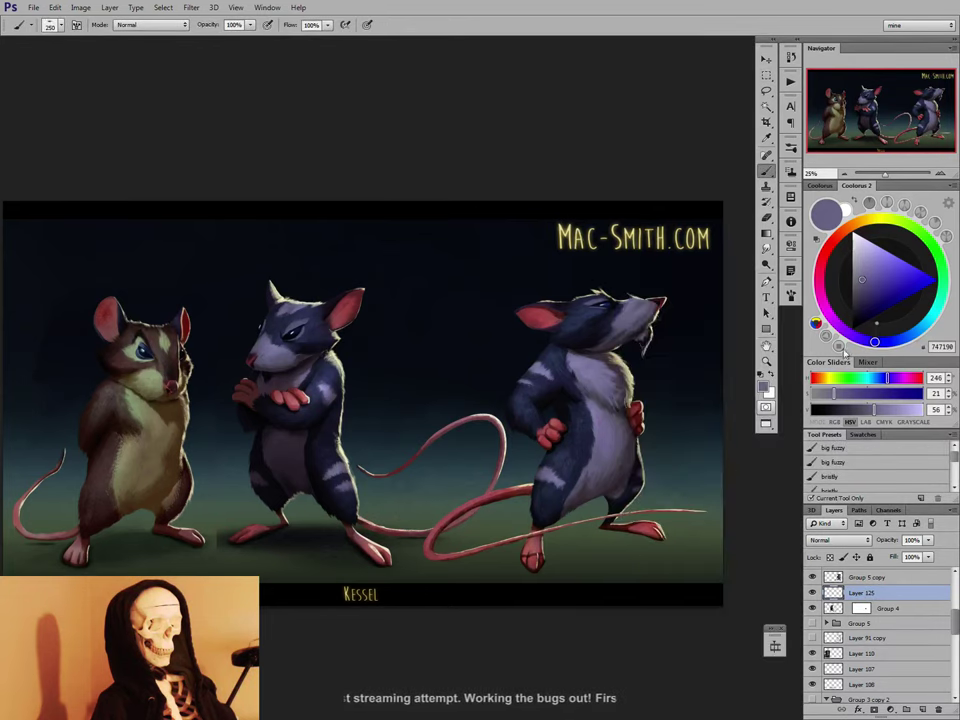
pyautogui.press('d')
pyautogui.press('[')
pyautogui.press('[')
pyautogui.press('[')
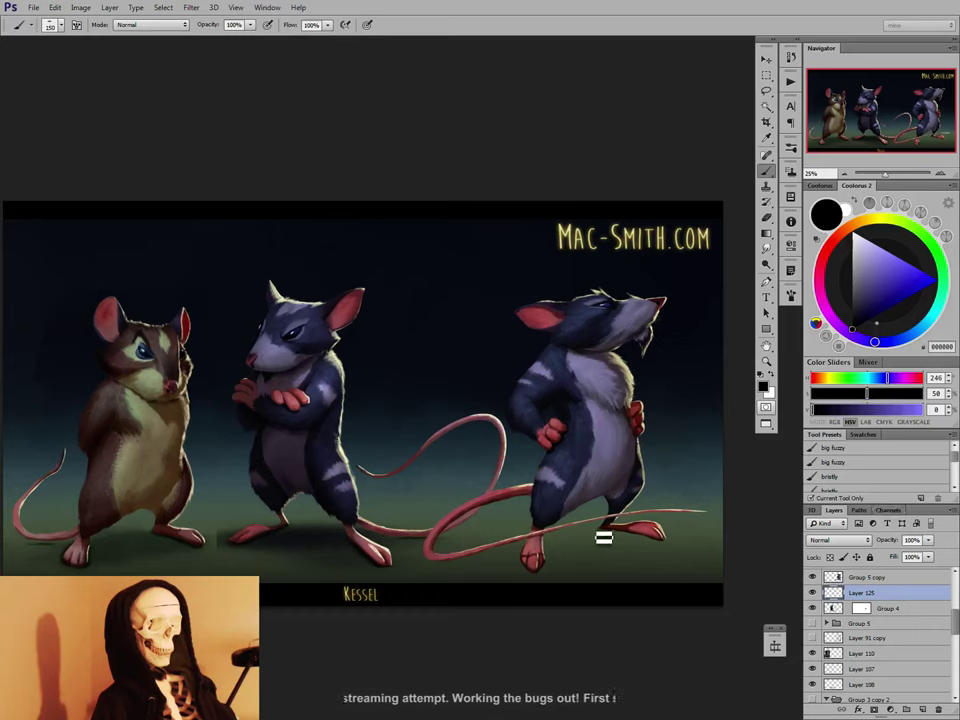
pyautogui.press('[')
pyautogui.press('[')
pyautogui.press('[')
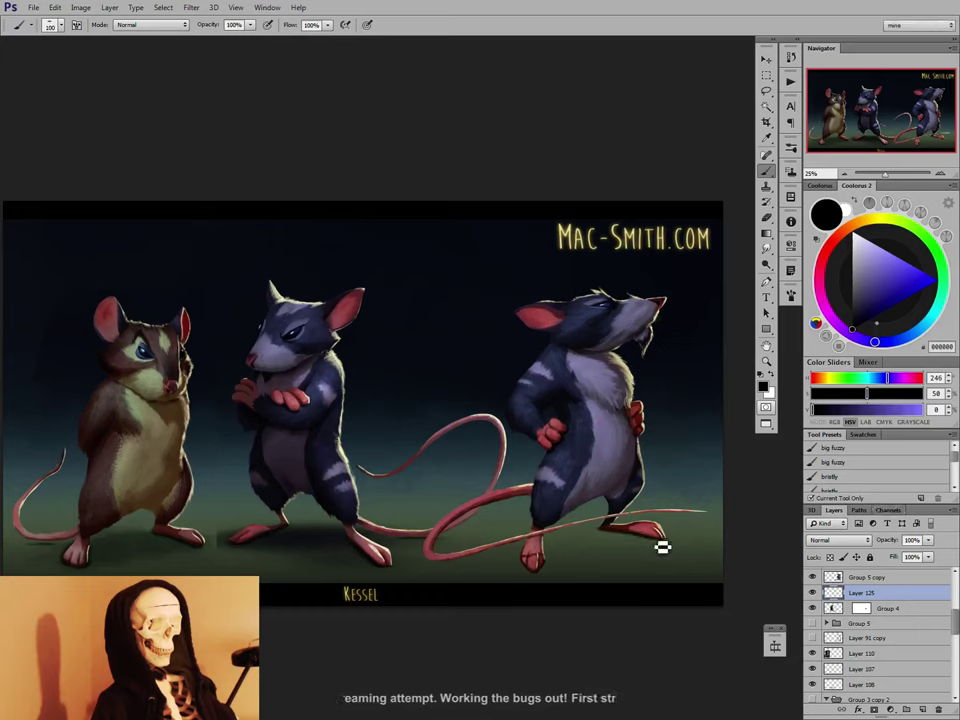
pyautogui.press(']')
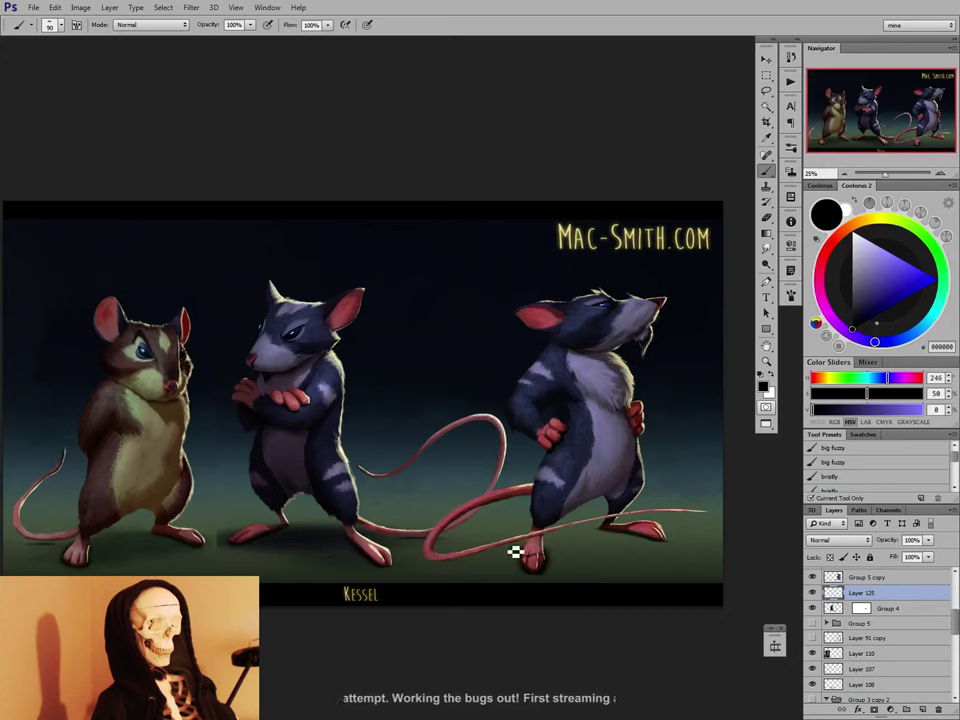
# Paint a black shadow on the ground beneath the curled tail and touch up the foot shadows, using brush sizes of 250 and 175 px.
pyautogui.press(']')
pyautogui.press(']')
pyautogui.press(']')
pyautogui.press(']')
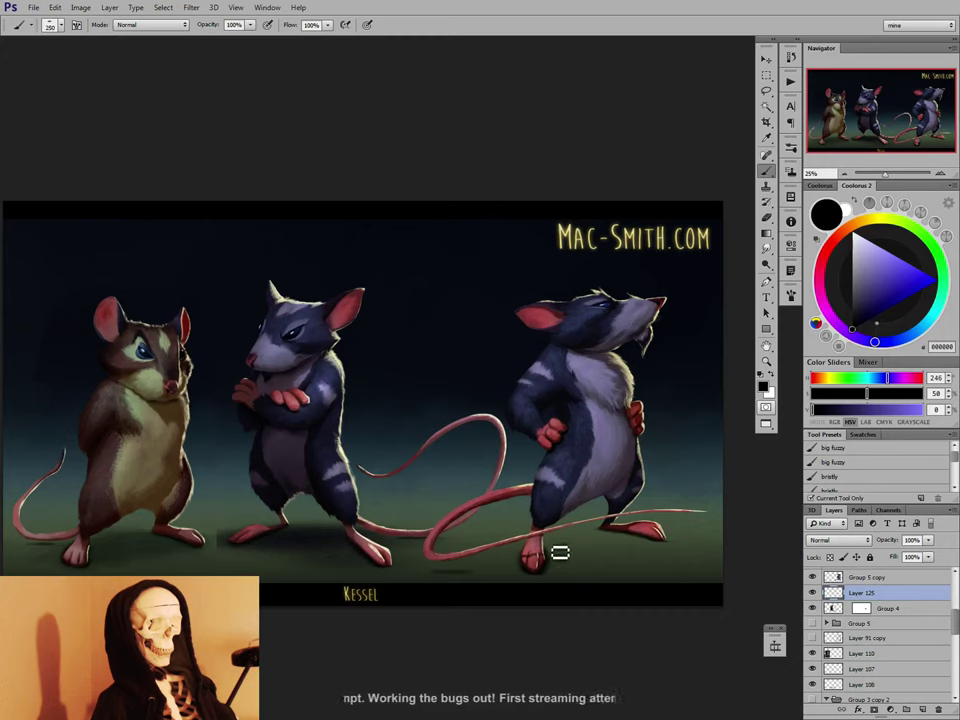
pyautogui.press('[')
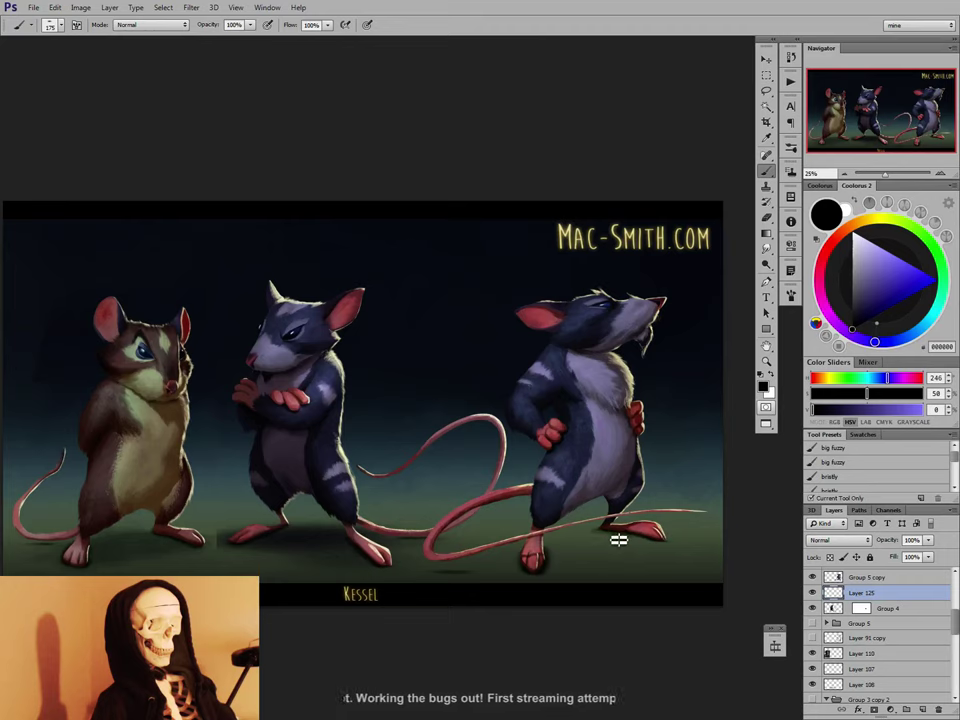
pyautogui.press('r')
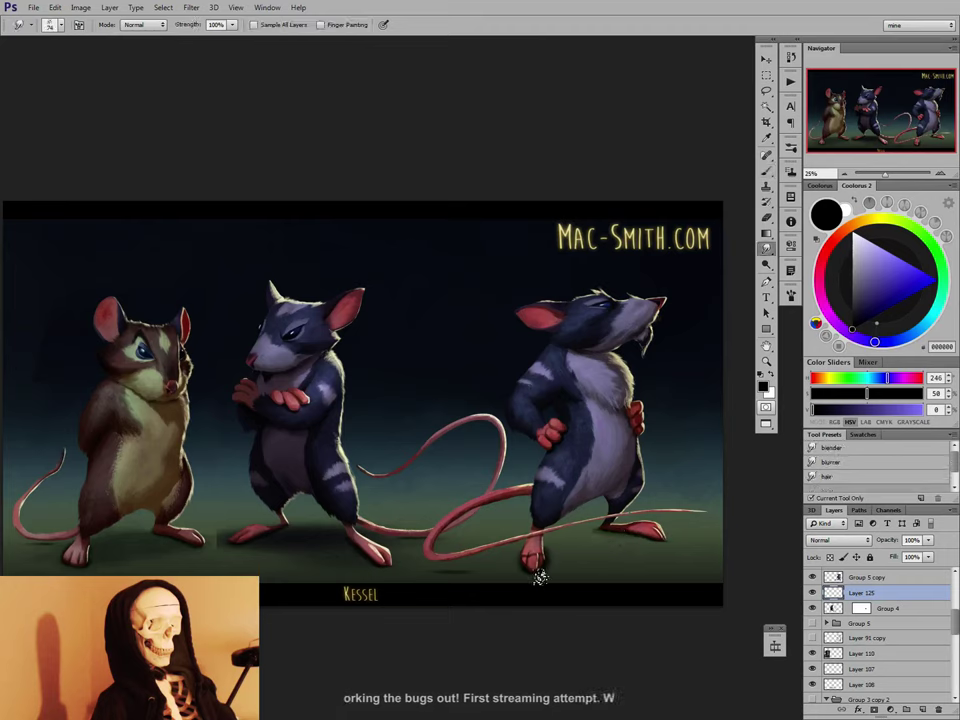
pyautogui.press('b')
# Add a new layer above Group 4 and paint a broad black ground shadow between the rat's feet, using a 400 to 700 px brush.
pyautogui.click(927, 541)
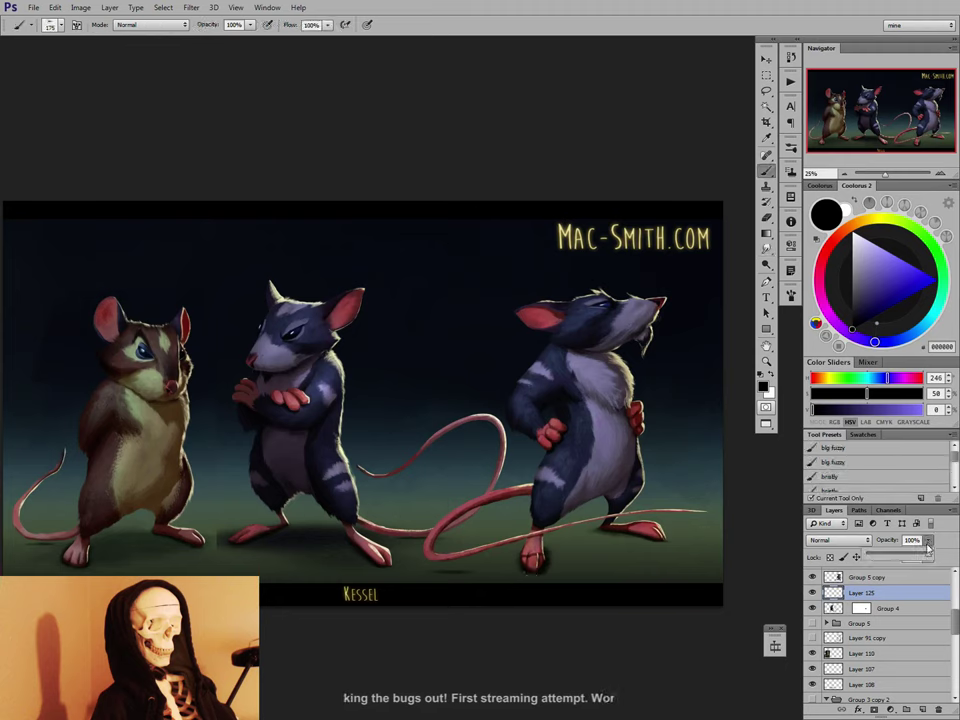
pyautogui.click(916, 612)
pyautogui.click(924, 710)
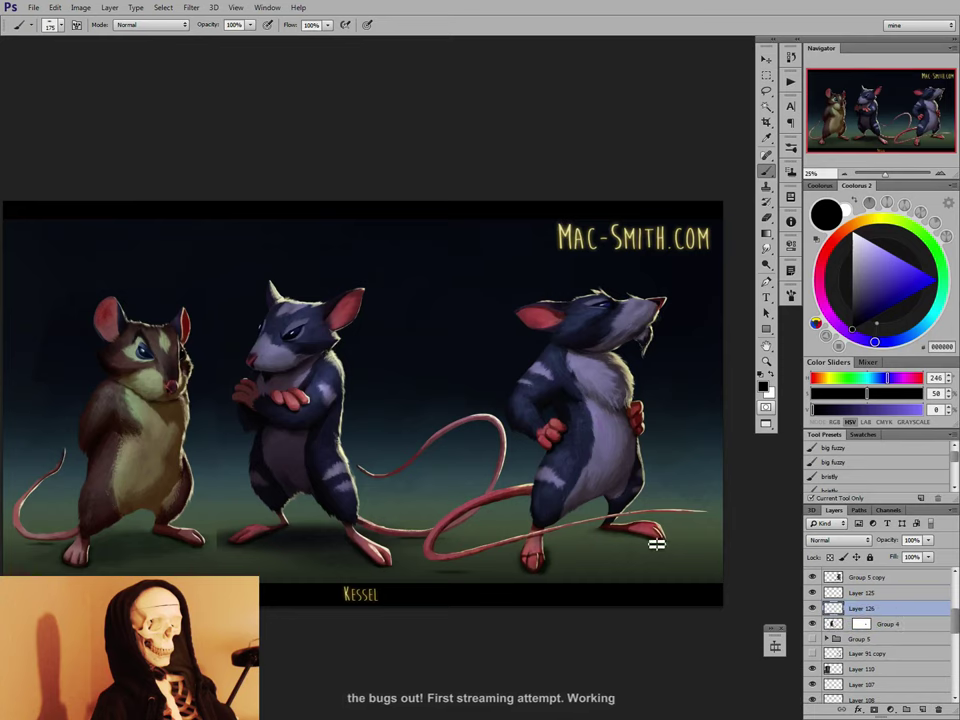
pyautogui.press(']')
pyautogui.press(']')
pyautogui.press(']')
pyautogui.press(']')
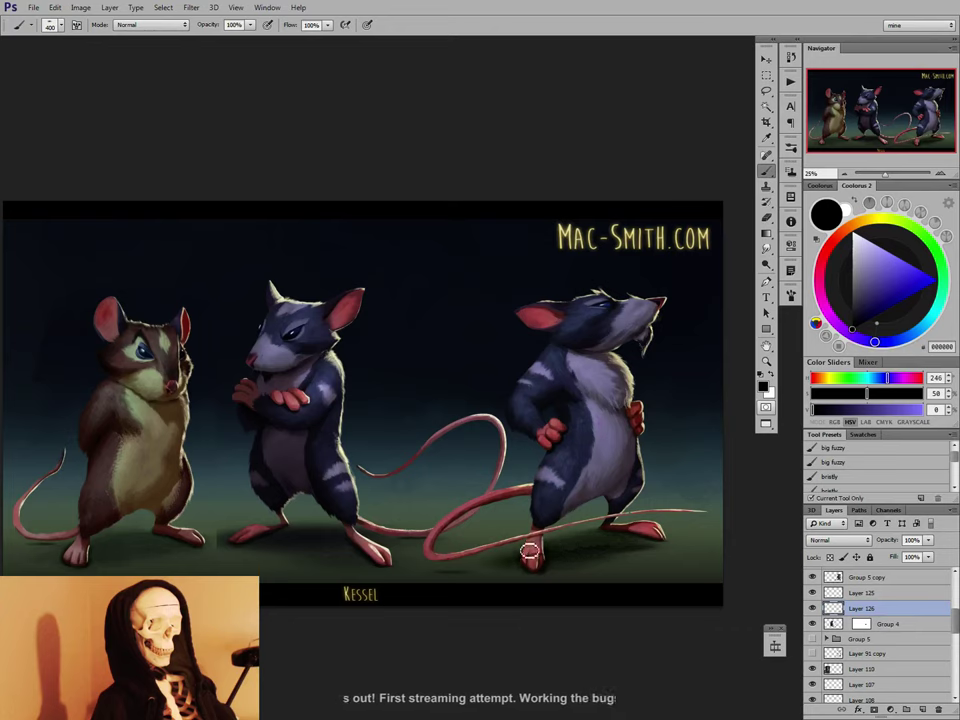
pyautogui.press('[')
pyautogui.press('[')
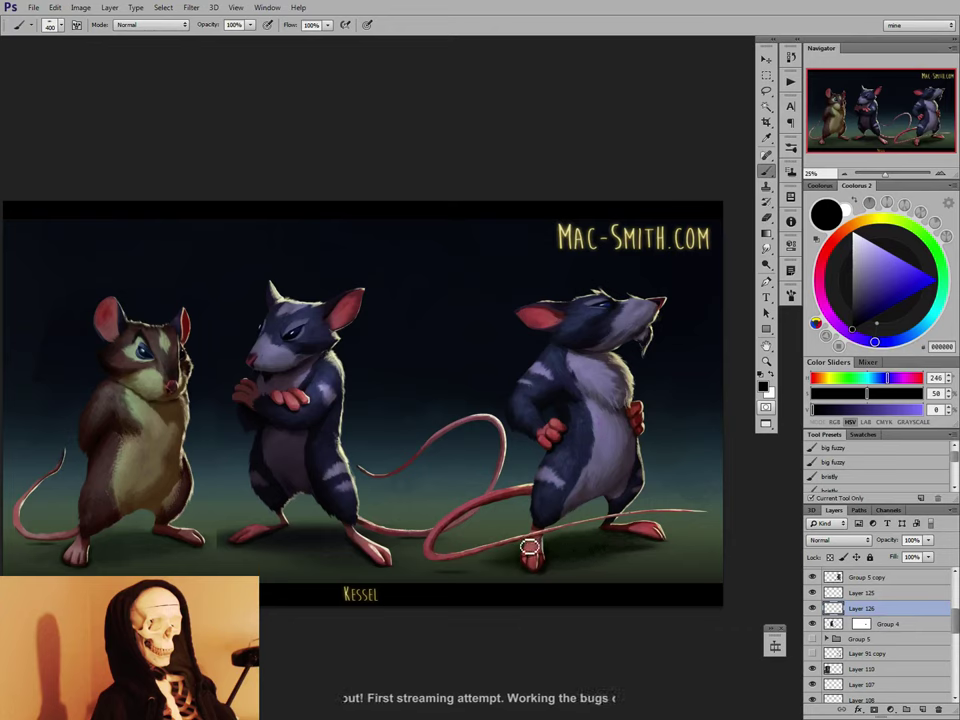
pyautogui.press(']')
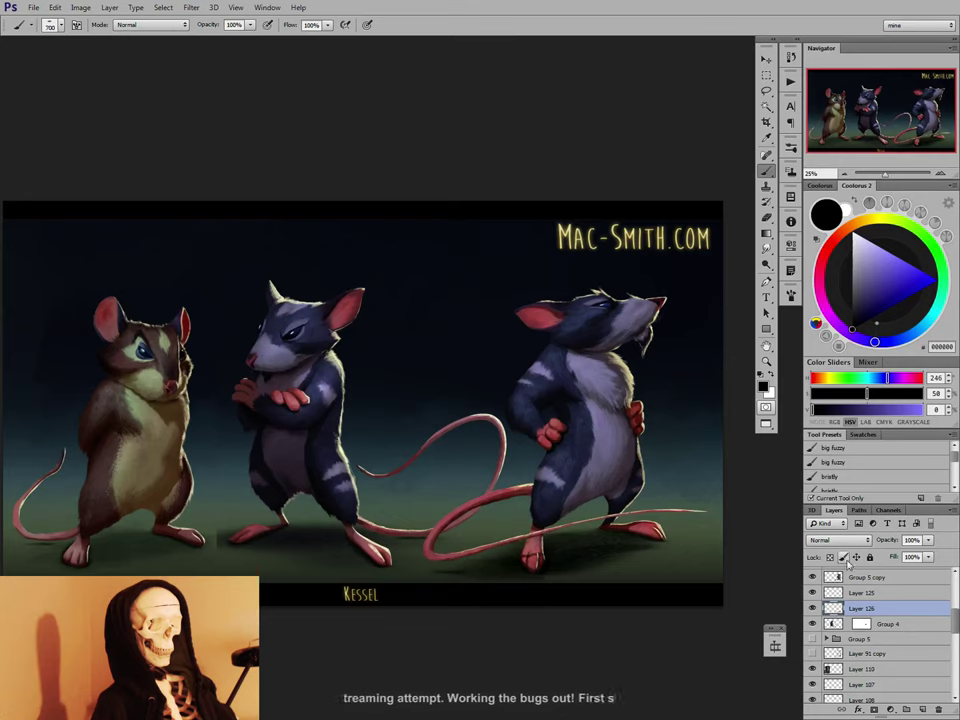
# Lock Layer 126's transparent pixels, pick colour 333148, and colorize the shadow with hue 245, saturation 26 and lightness +8.
pyautogui.press('/')
pyautogui.click(861, 305)
pyautogui.press(']')
pyautogui.press(']')
pyautogui.press(']')
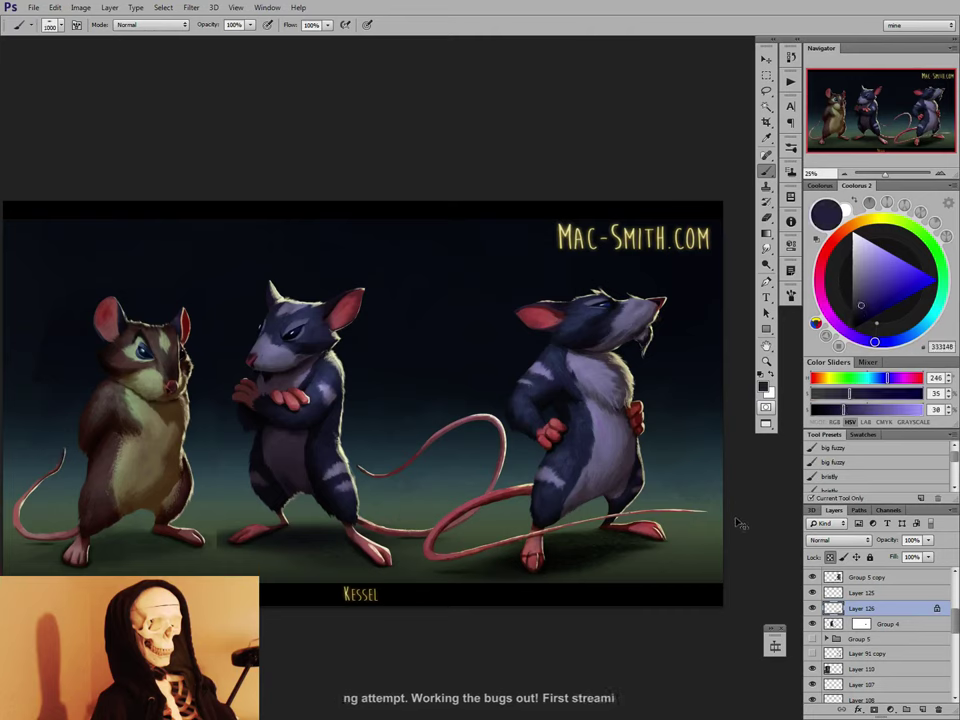
pyautogui.hotkey('ctrl', 'u')
pyautogui.click(902, 499)
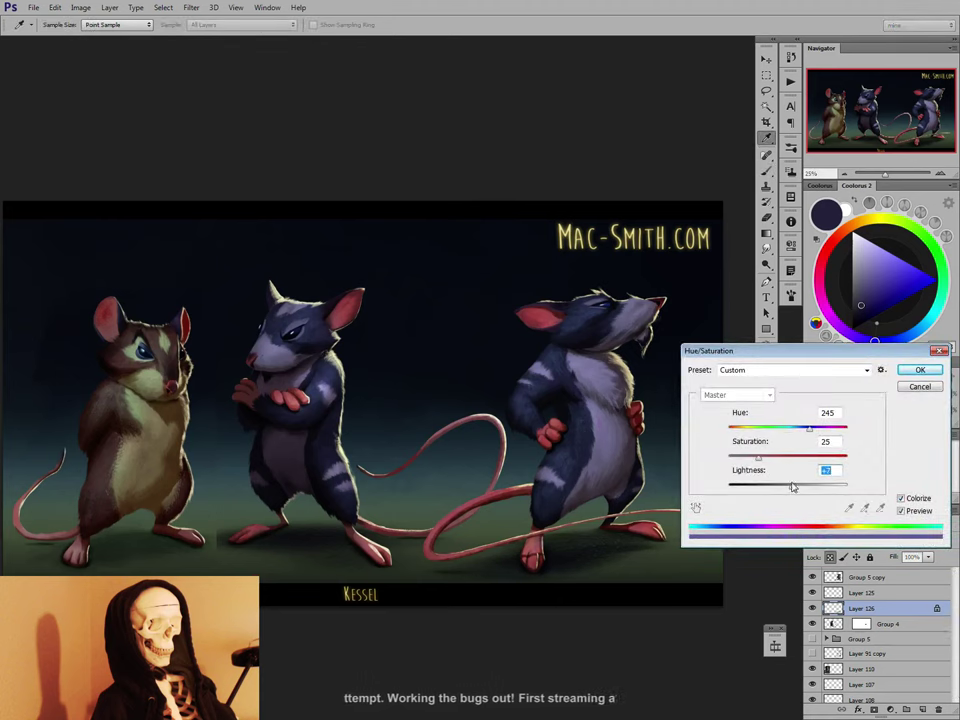
pyautogui.hotkey('shift', 'Tab')
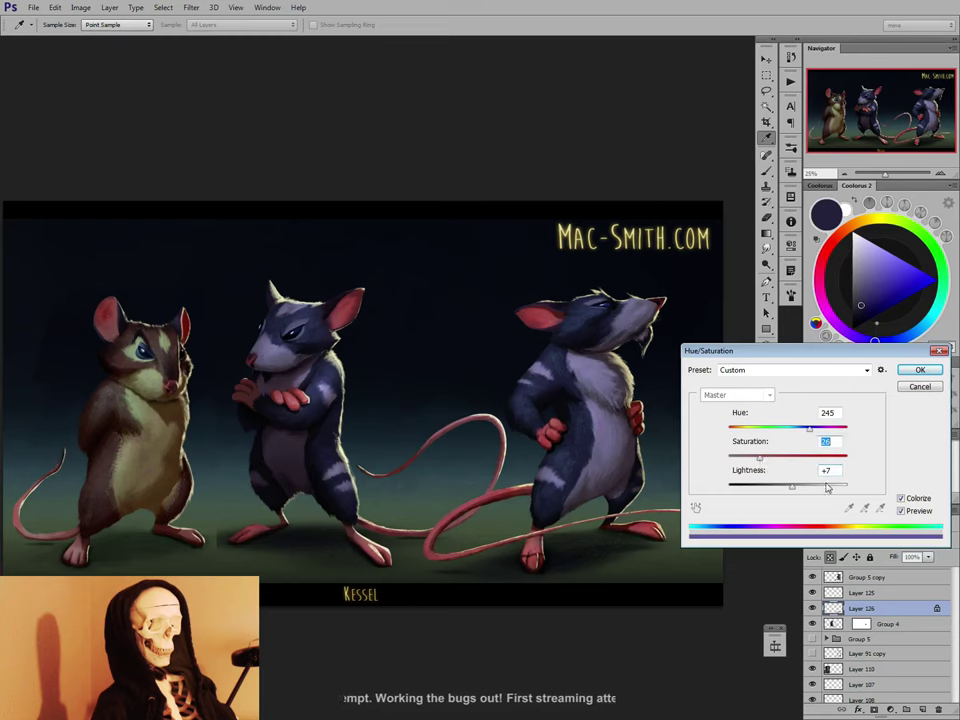
pyautogui.press('Tab')
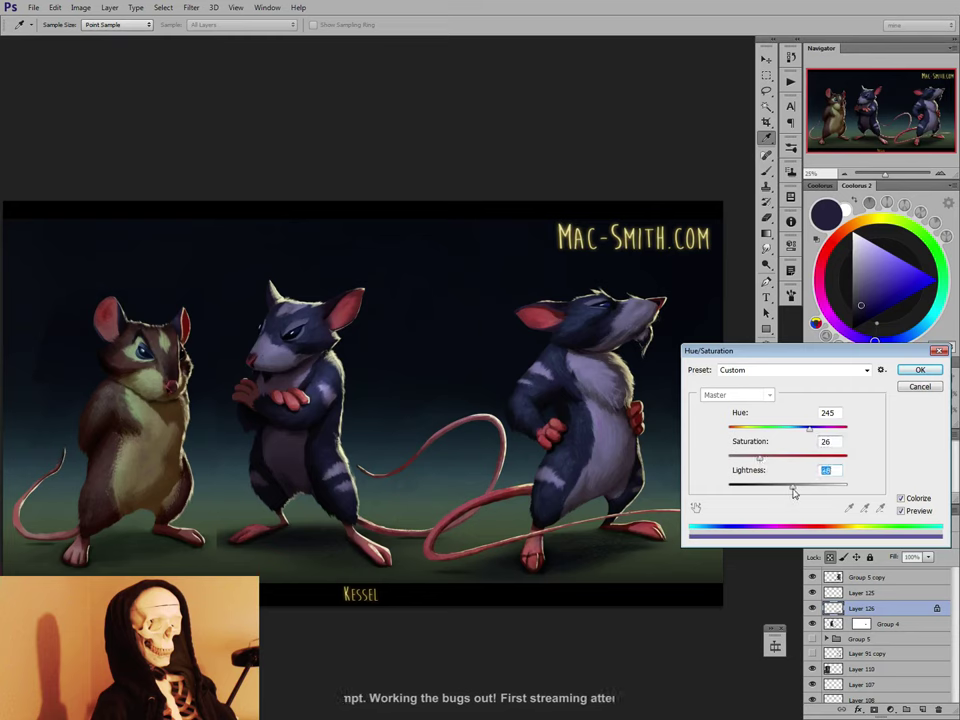
pyautogui.click(920, 371)
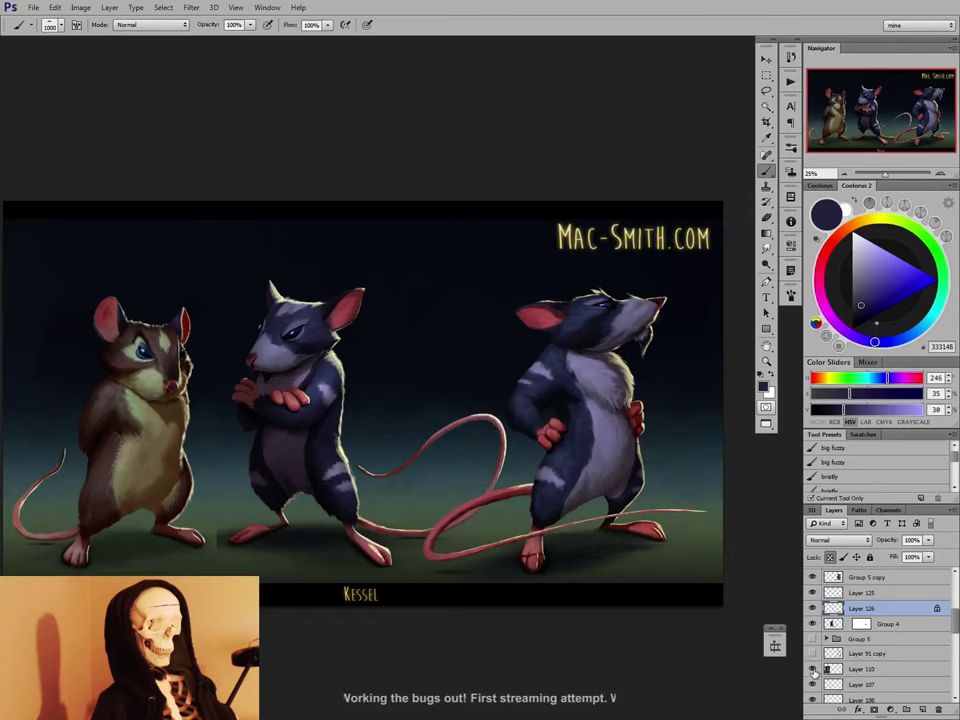
# Hide Layer 110, then move Layer 124 below Layer 126 and merge it into Group 4, preserving the layer mask.
pyautogui.click(812, 669)
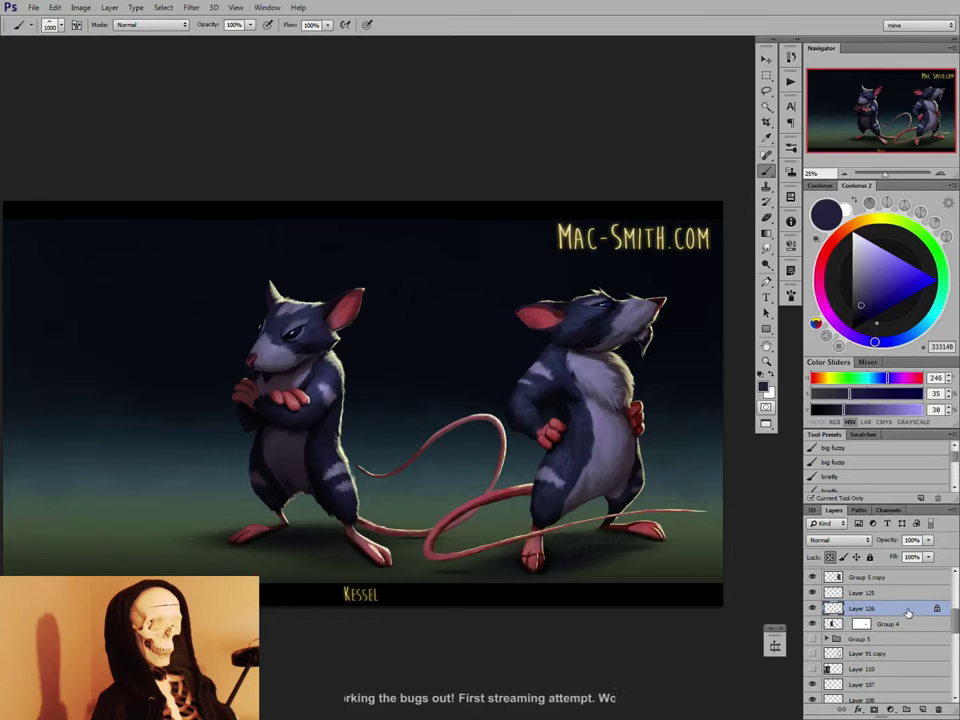
pyautogui.click(813, 608)
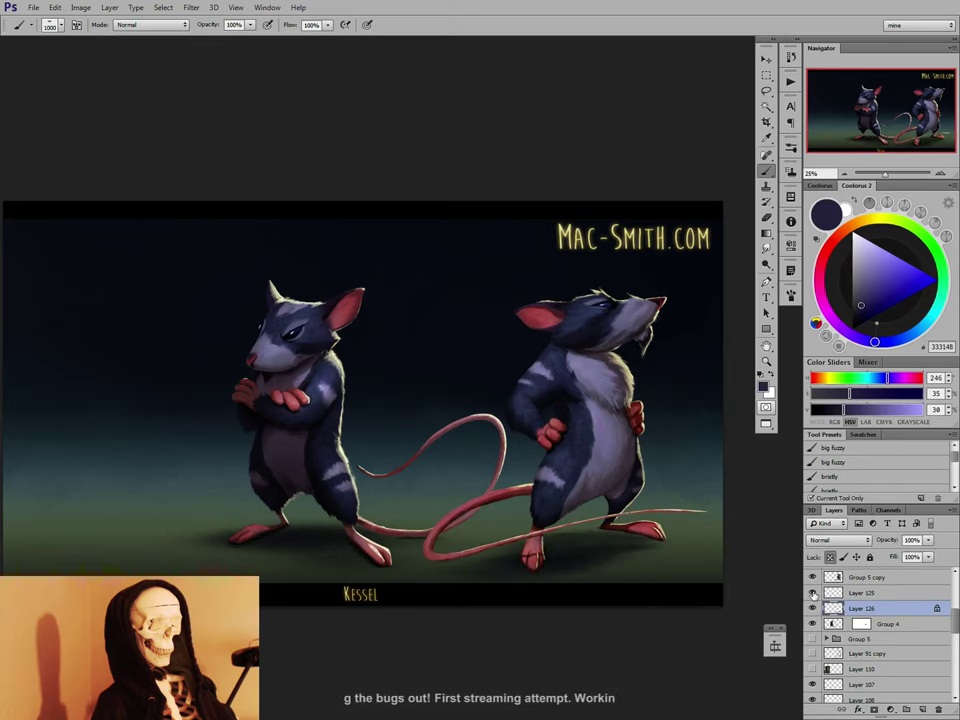
pyautogui.scroll(2, 880, 610)
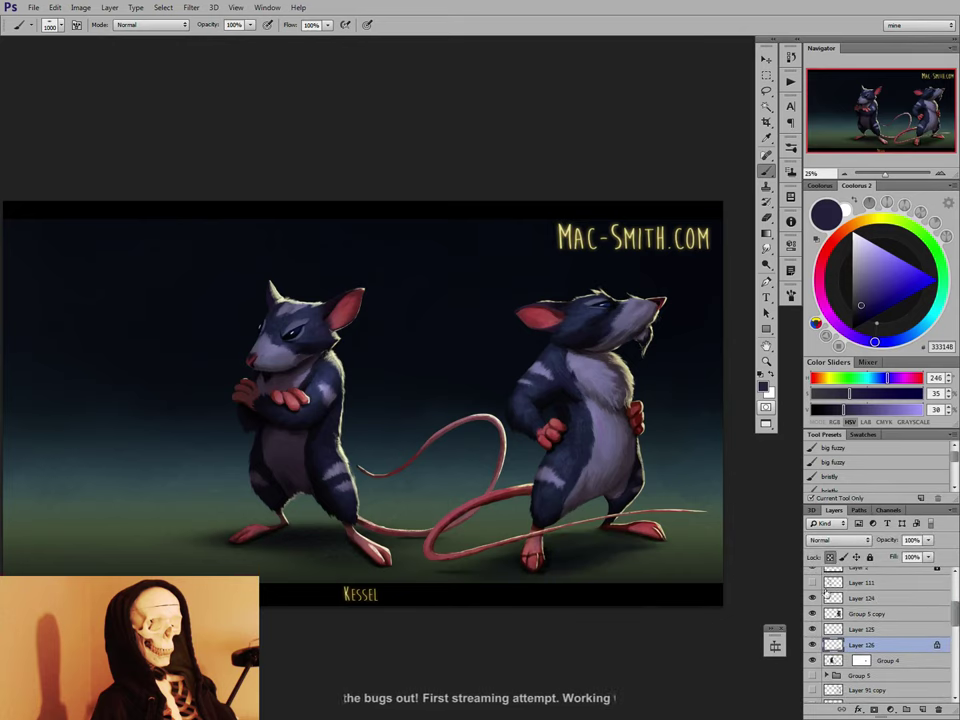
pyautogui.click(862, 598)
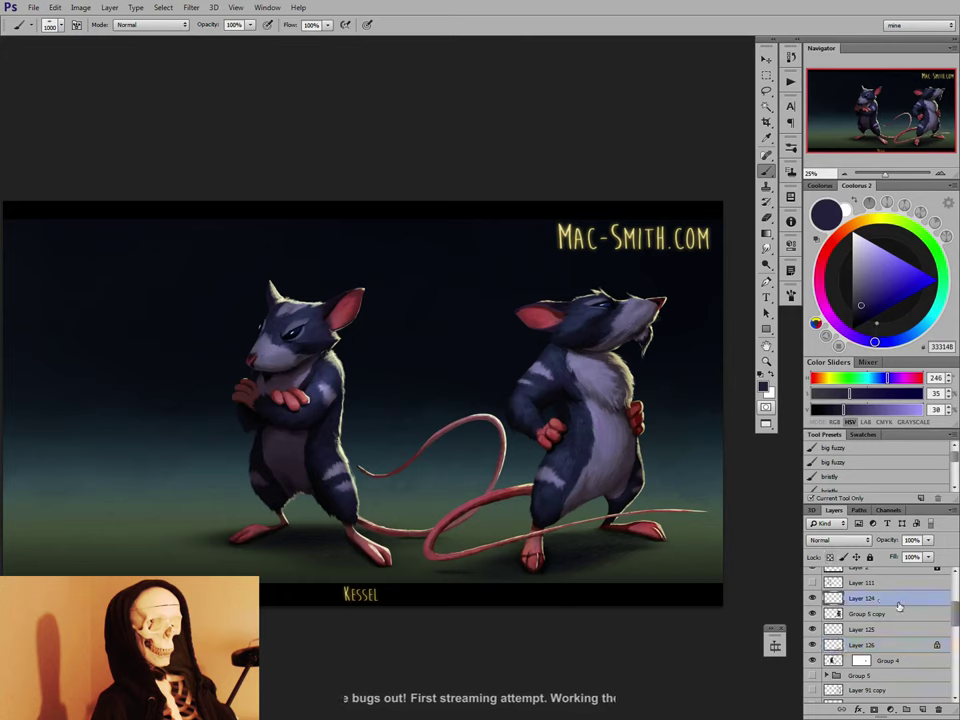
pyautogui.moveTo(890, 650); pyautogui.dragTo(894, 651)
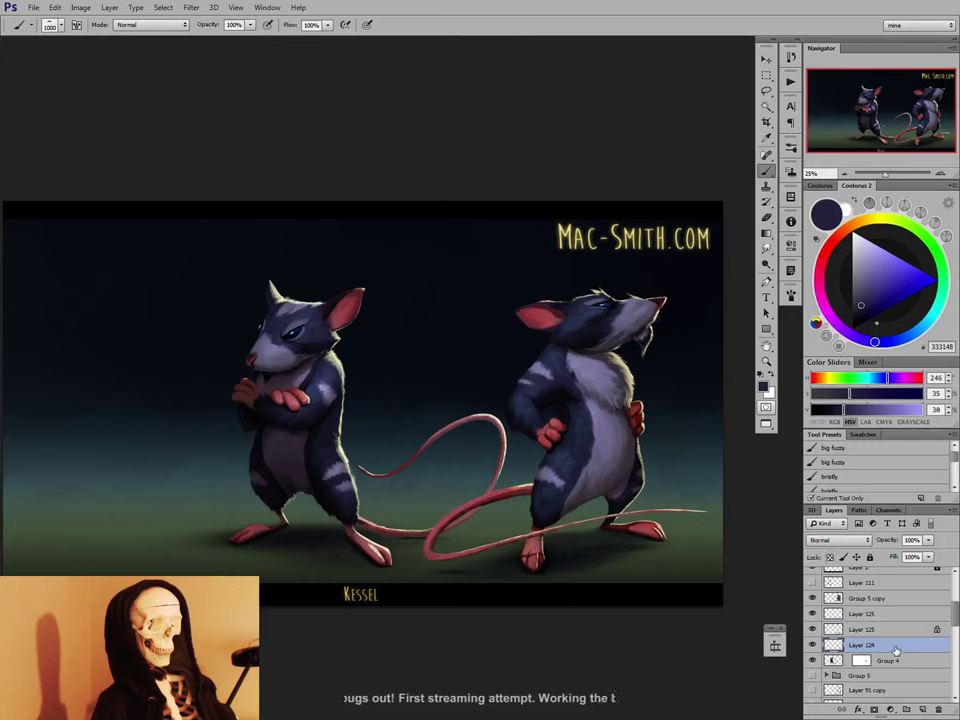
pyautogui.hotkey('ctrl', 'e')
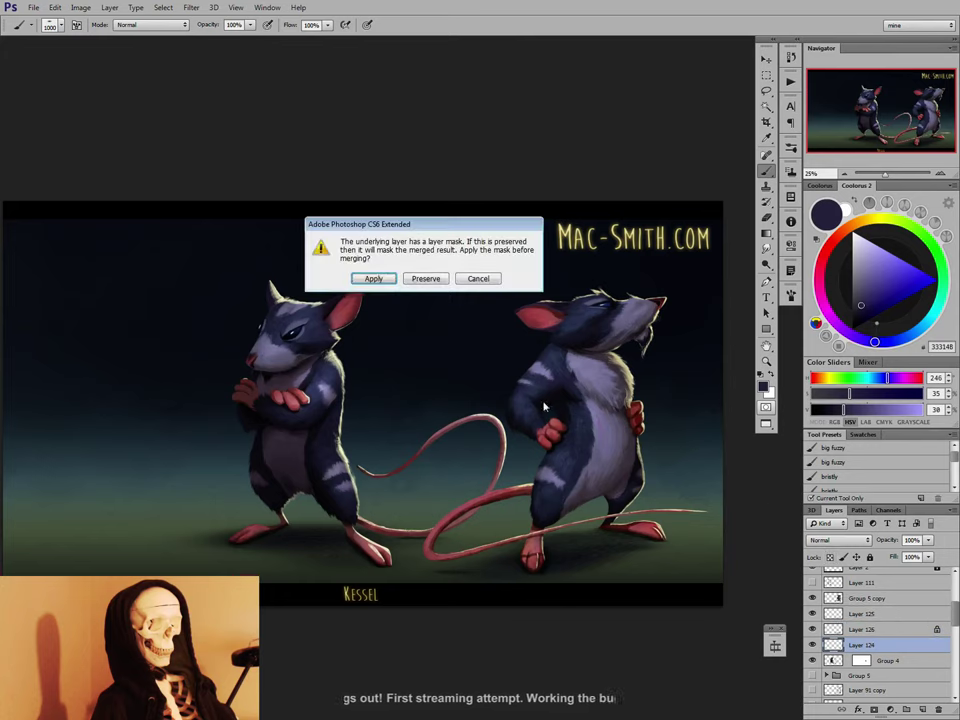
pyautogui.click(425, 278)
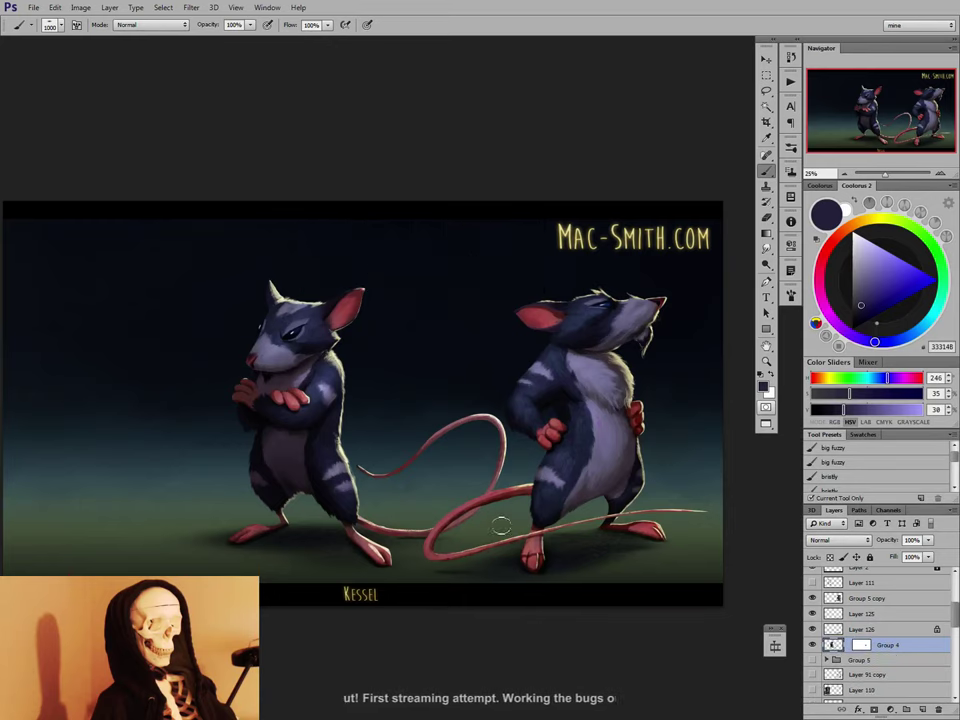
# Try moving the Group 4 rat away from the title rat, undo the move, and toggle Group 5 and Group 4 visibility to check their contents.
pyautogui.moveTo(483, 557); pyautogui.dragTo(447, 560)
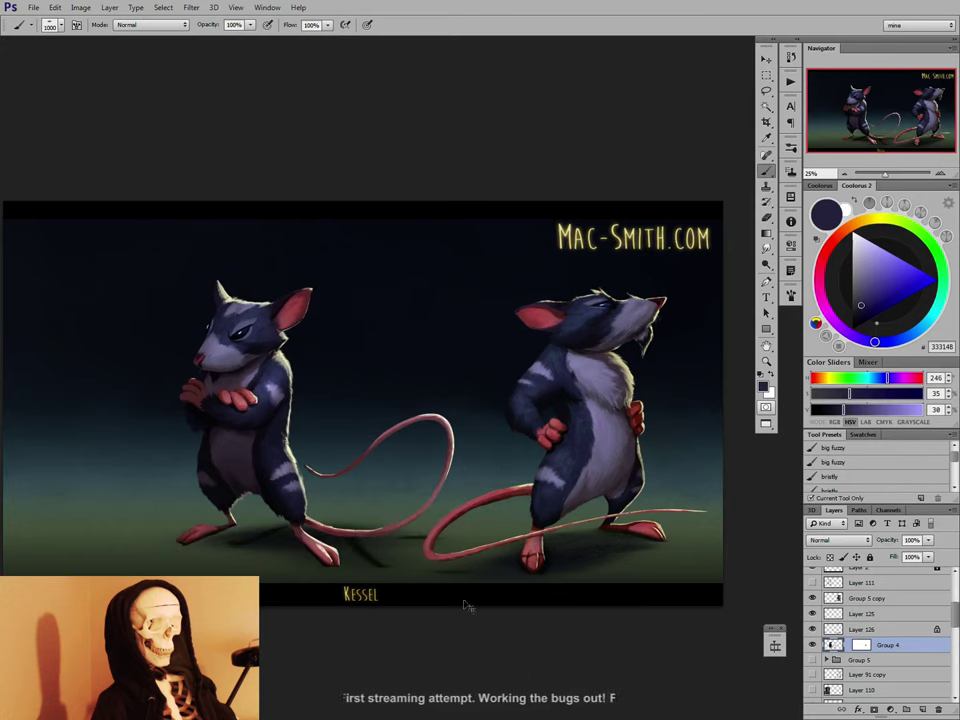
pyautogui.hotkey('ctrl', 'z')
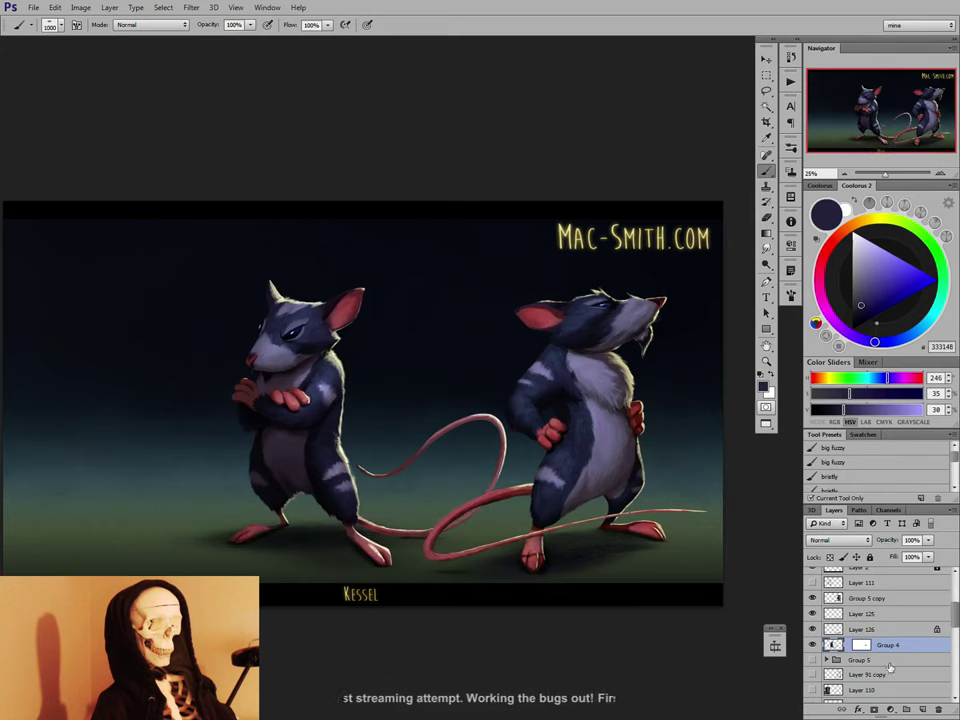
pyautogui.moveTo(956, 614); pyautogui.dragTo(957, 626)
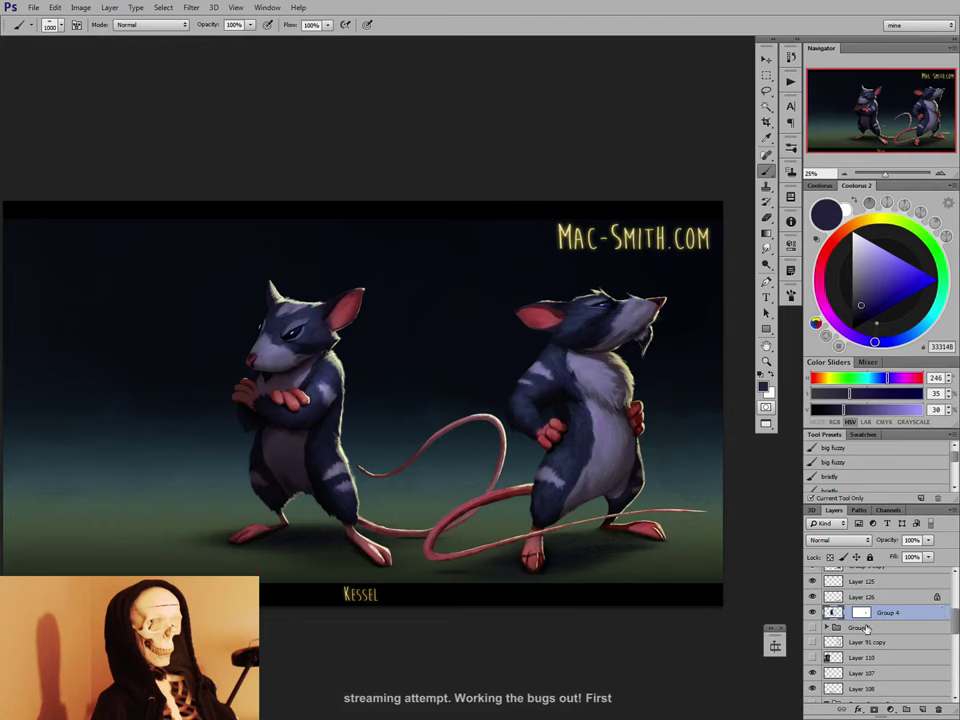
pyautogui.click(813, 628)
pyautogui.click(813, 628)
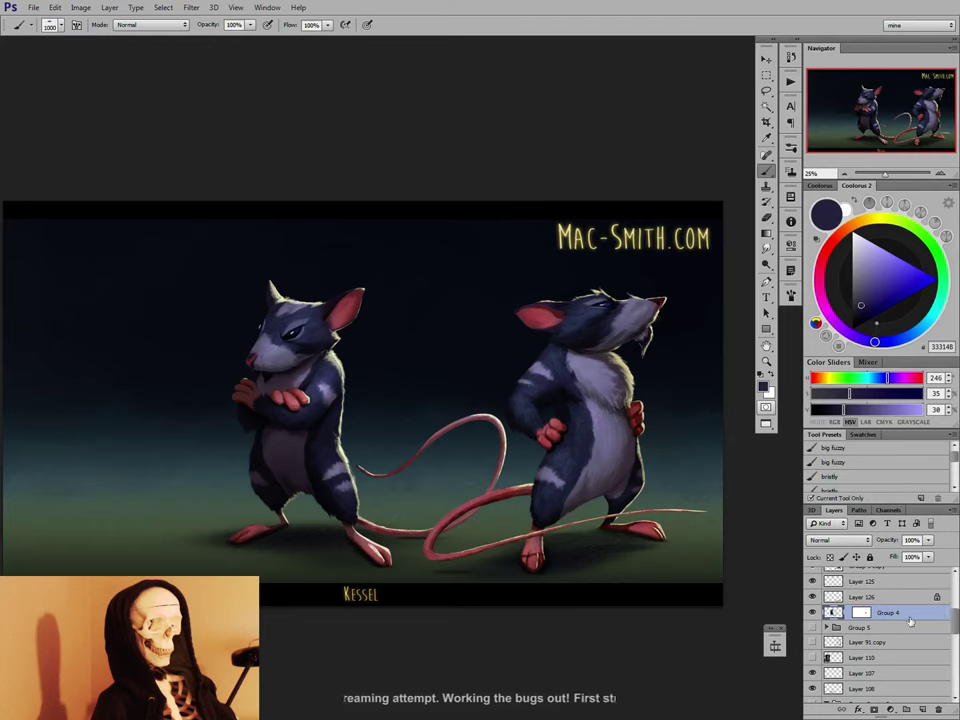
pyautogui.click(811, 598)
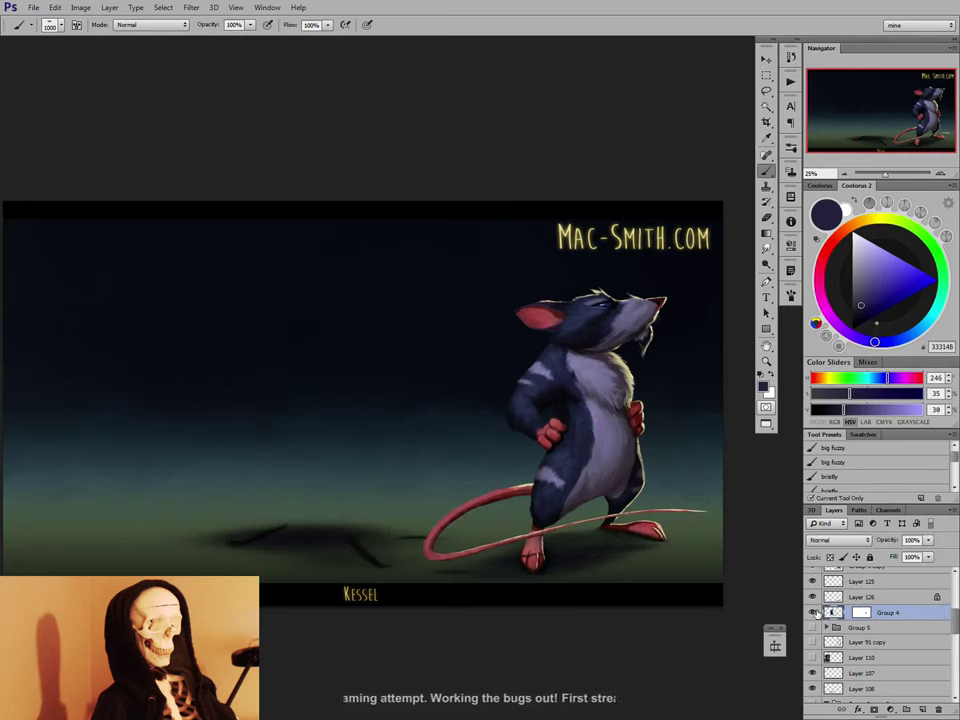
pyautogui.click(811, 598)
# Move Layer 107 and Layer 108 directly beneath Group 4 and select Group 4 together with them.
pyautogui.click(870, 673)
pyautogui.keyDown('shift'); pyautogui.click(889, 687); pyautogui.keyUp('shift')
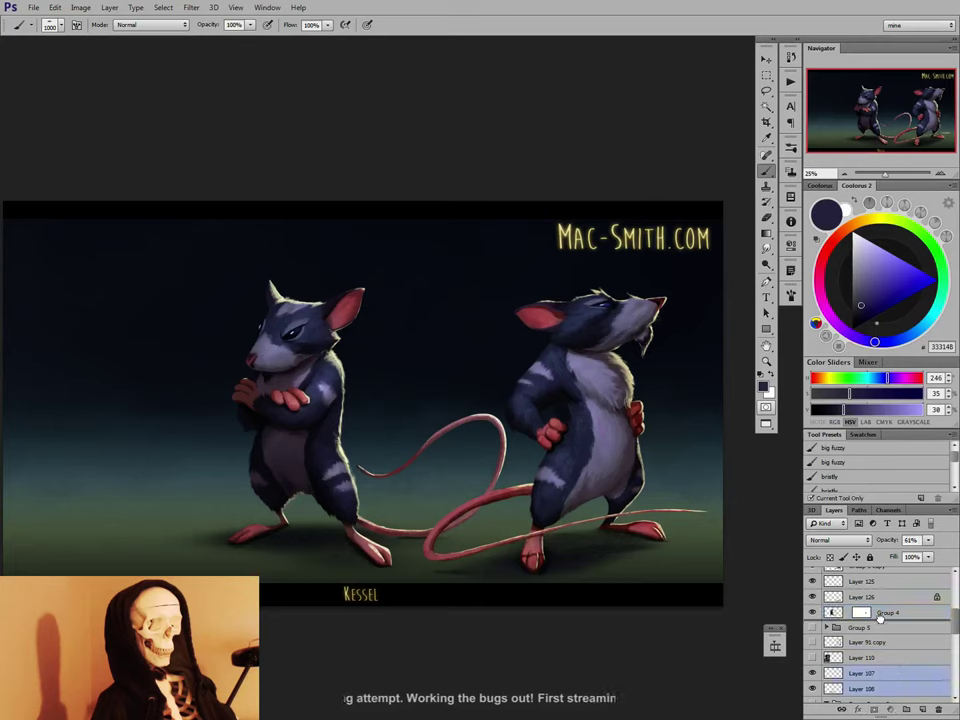
pyautogui.moveTo(889, 687); pyautogui.dragTo(851, 619)
pyautogui.keyDown('shift'); pyautogui.click(895, 612); pyautogui.keyUp('shift')
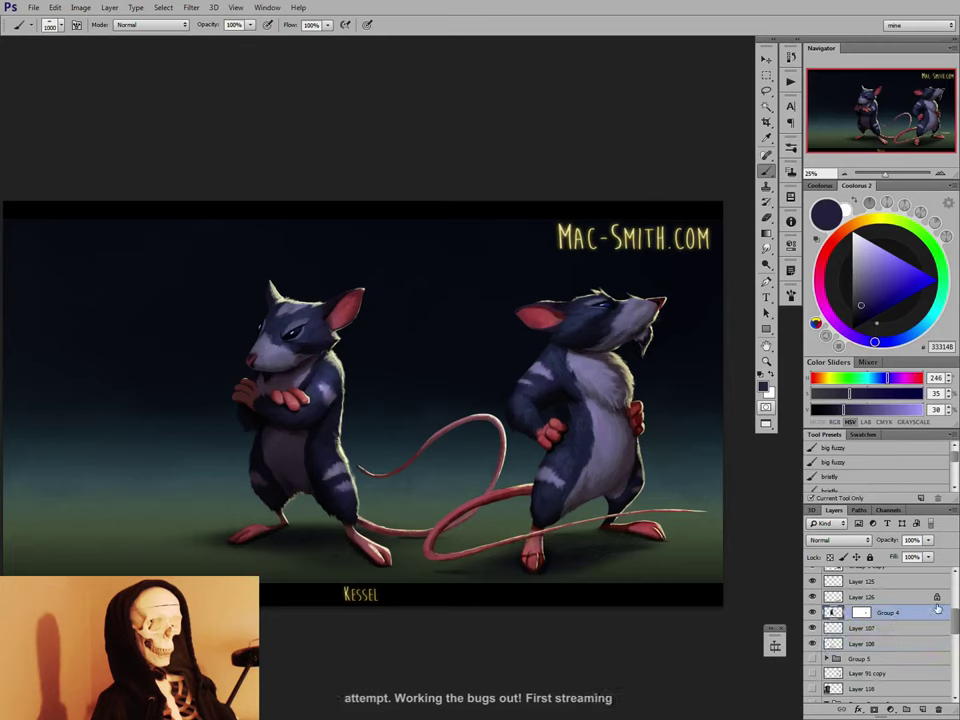
# Move the crossed-arms rat in Group 4, with Layer 107 and Layer 108, leftward away from the title rat.
pyautogui.moveTo(417, 411); pyautogui.dragTo(329, 411)
pyautogui.moveTo(453, 545); pyautogui.dragTo(507, 533)
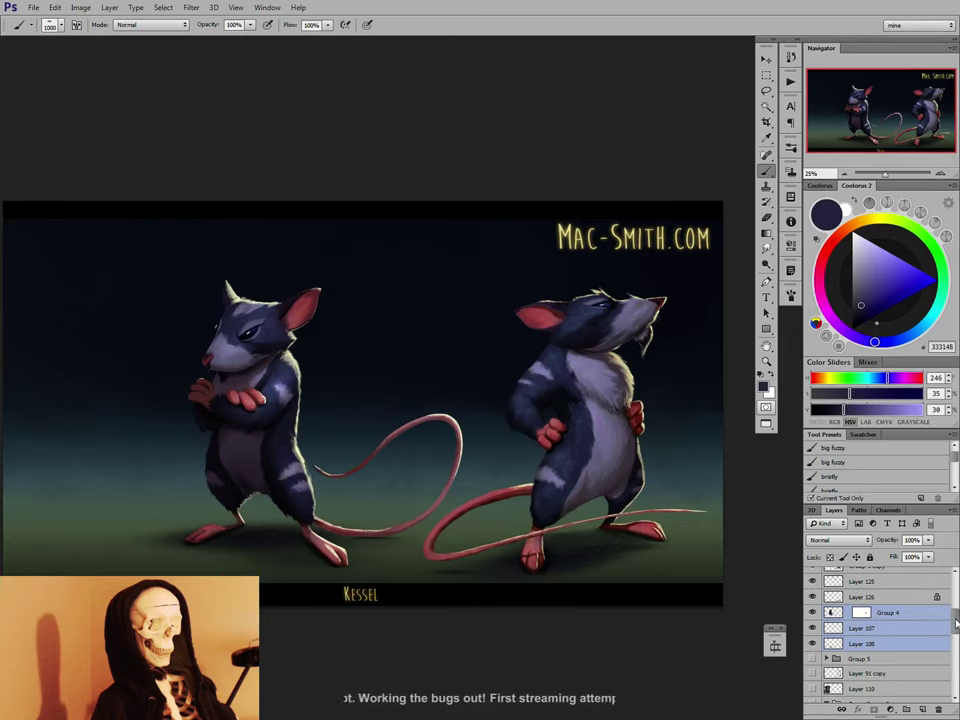
# Reduce the opacity of the shadow on Layer 126 to 78%.
pyautogui.scroll(1, 814, 613)
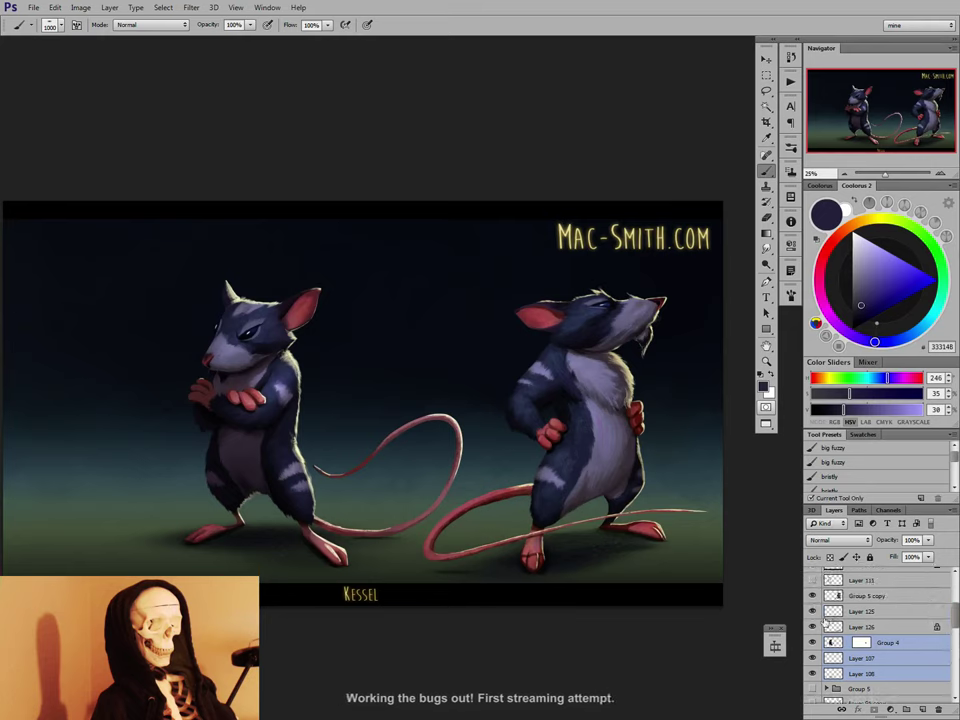
pyautogui.click(826, 625)
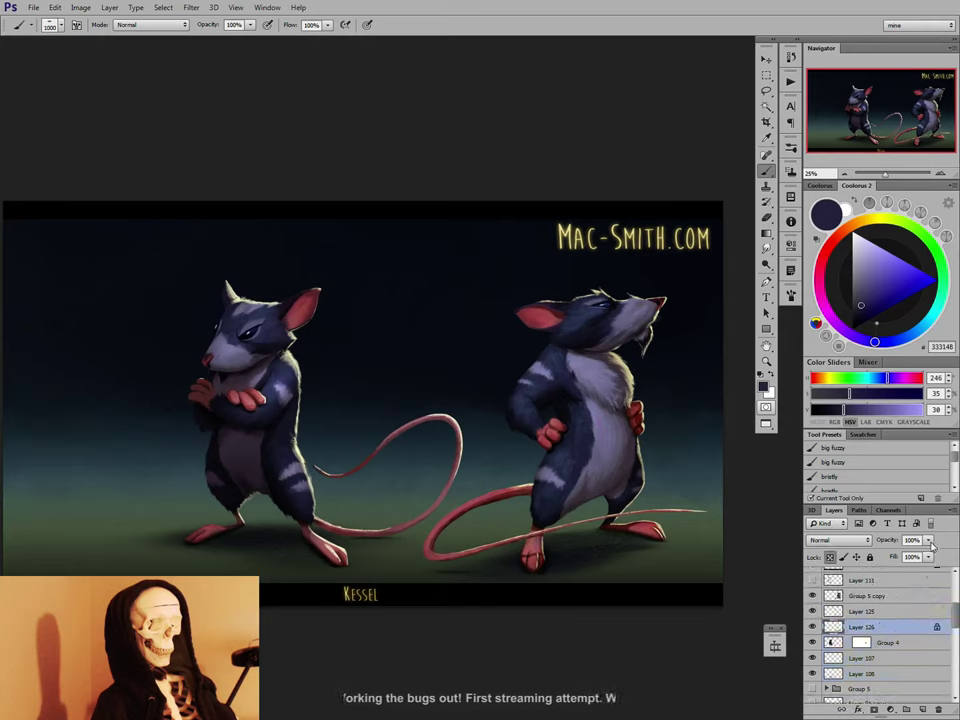
pyautogui.click(929, 540)
pyautogui.moveTo(929, 557); pyautogui.dragTo(912, 558)
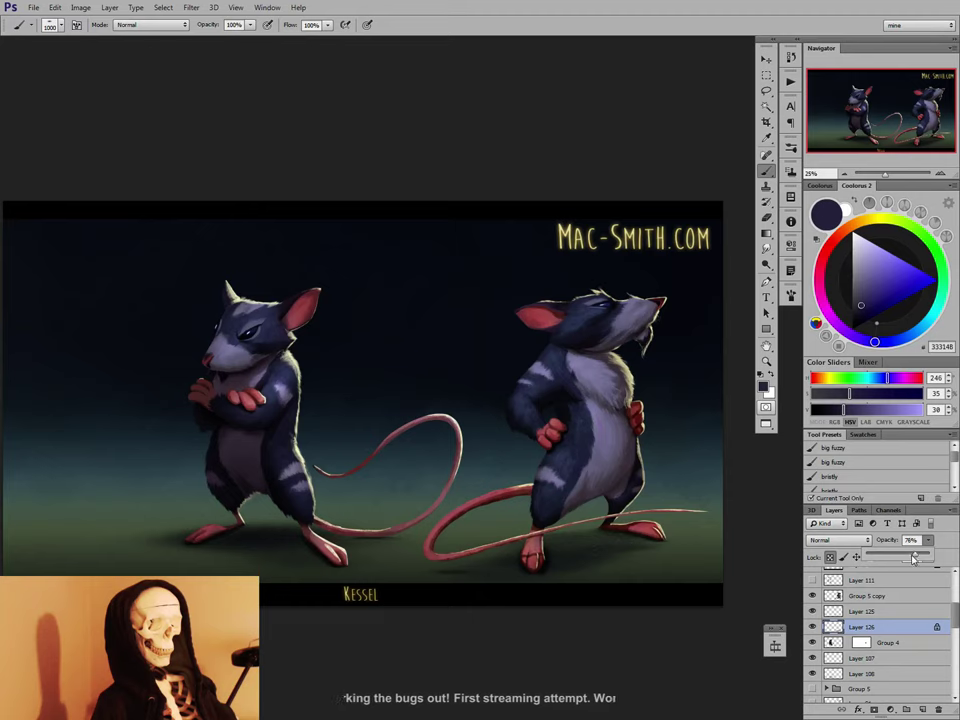
# Group Group 5 copy with Layer 125 and Layer 126, and group Group 4 with Layer 107 and Layer 108.
pyautogui.click(813, 596)
pyautogui.click(813, 596)
pyautogui.scroll(1, 936, 625)
pyautogui.keyDown('shift'); pyautogui.click(898, 615); pyautogui.keyUp('shift')
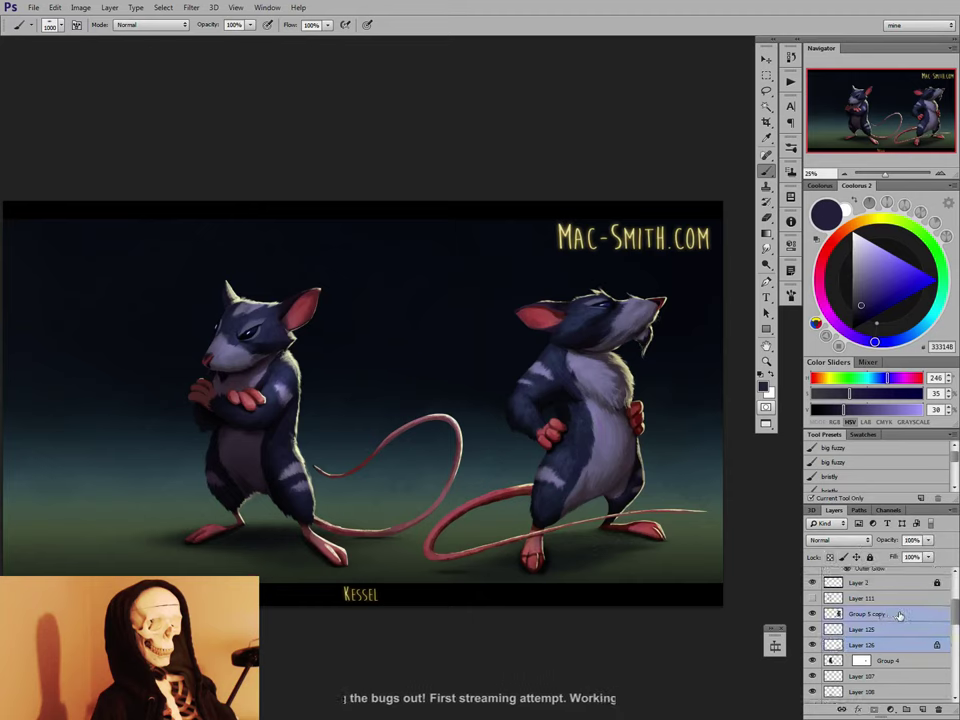
pyautogui.hotkey('ctrl', 'g')
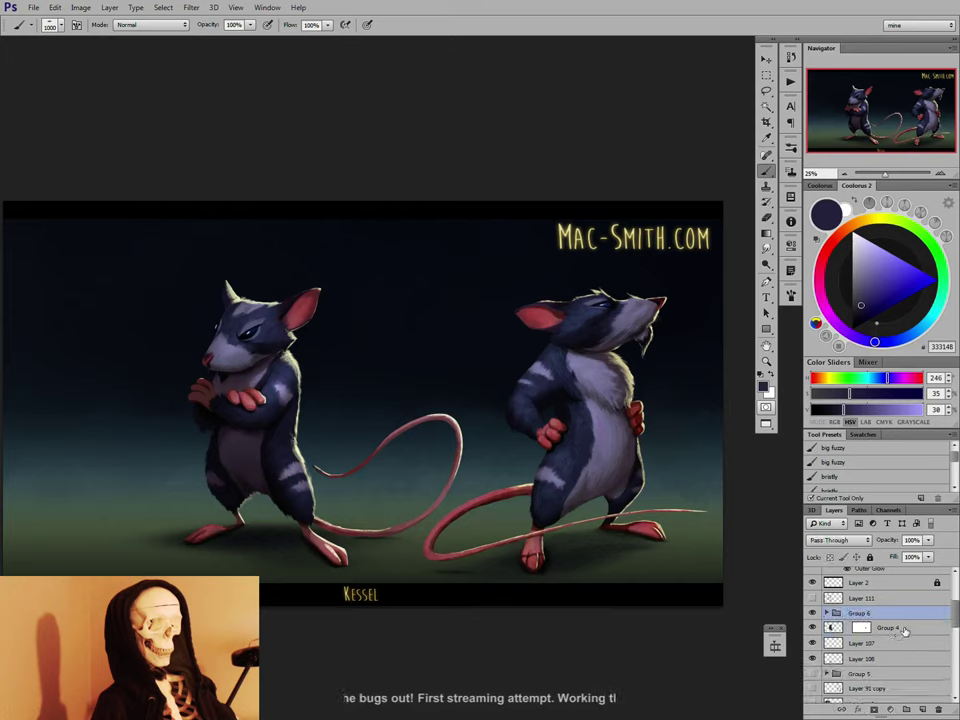
pyautogui.click(904, 630)
pyautogui.keyDown('shift'); pyautogui.click(900, 658); pyautogui.keyUp('shift')
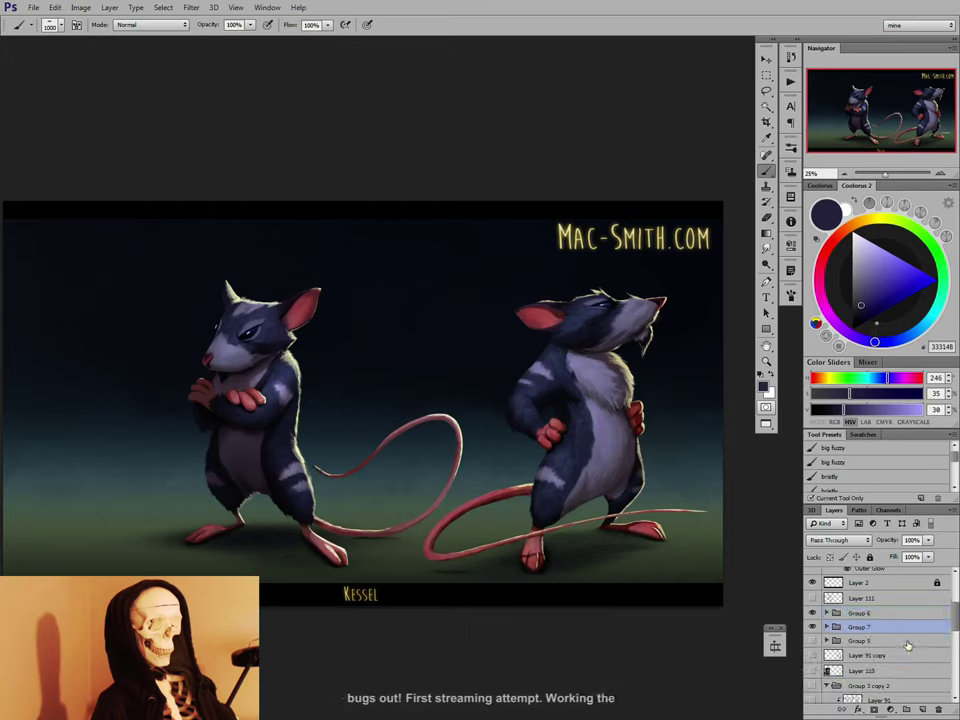
pyautogui.hotkey('ctrl', 'g')
# Toggle the visibility of Group 5, Group 6 and Layer 91 copy to compare the old and new versions of the title rat.
pyautogui.click(813, 640)
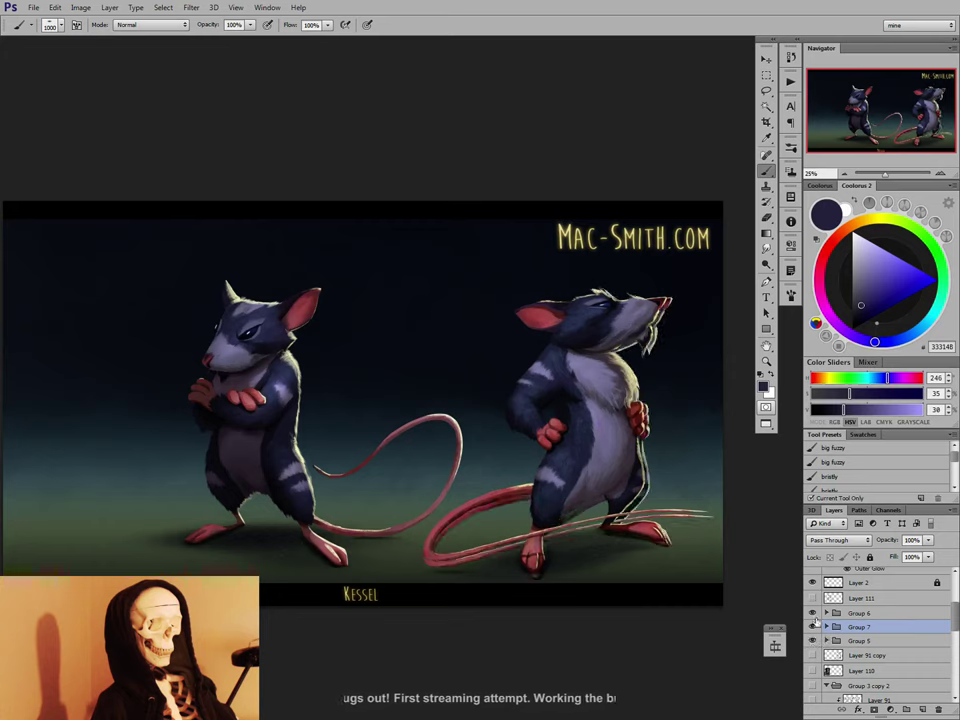
pyautogui.click(814, 612)
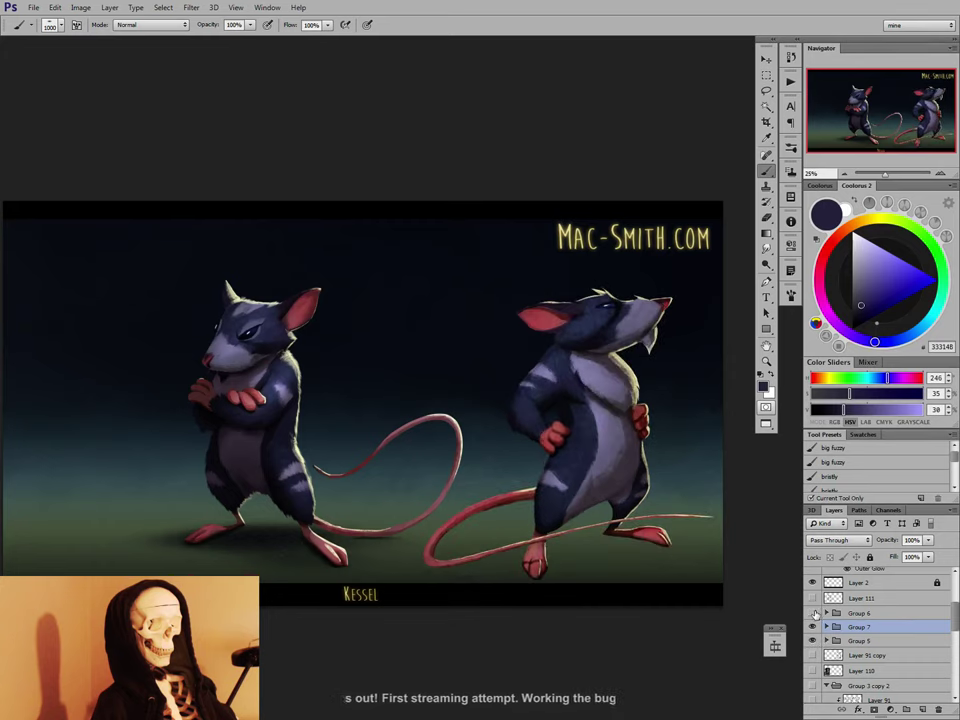
pyautogui.click(814, 613)
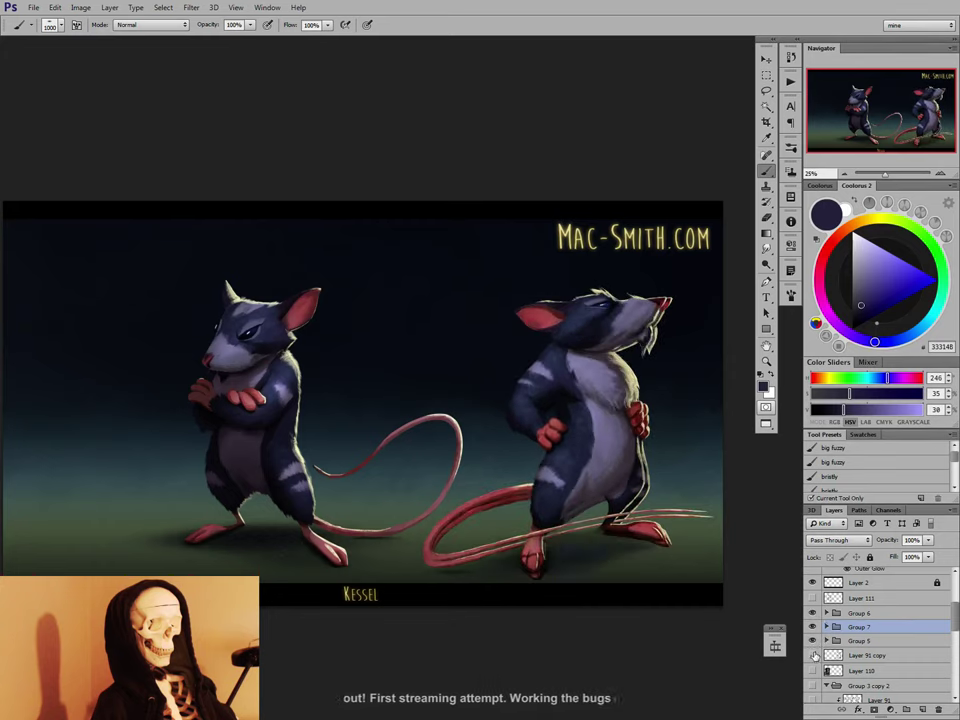
pyautogui.click(814, 655)
# Show the third rat's sketch on Layer 111 and move it to the left of the crossed-arms rat.
pyautogui.click(813, 598)
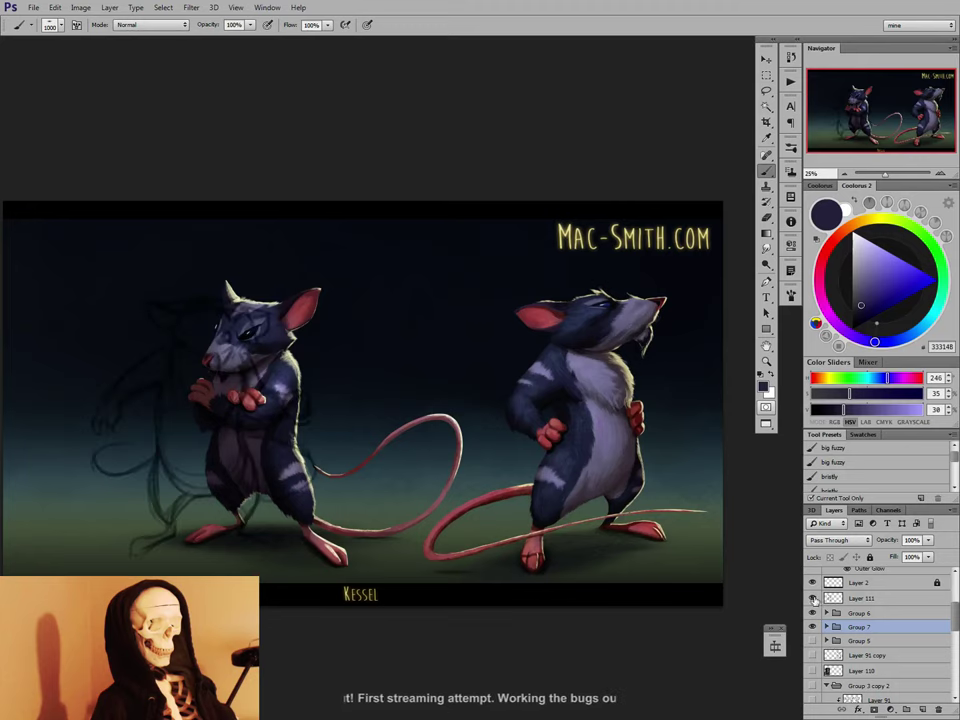
pyautogui.click(872, 598)
pyautogui.moveTo(438, 528)
pyautogui.mouseDown()
pyautogui.moveTo(343, 527)
pyautogui.moveTo(470, 519)
pyautogui.mouseUp()
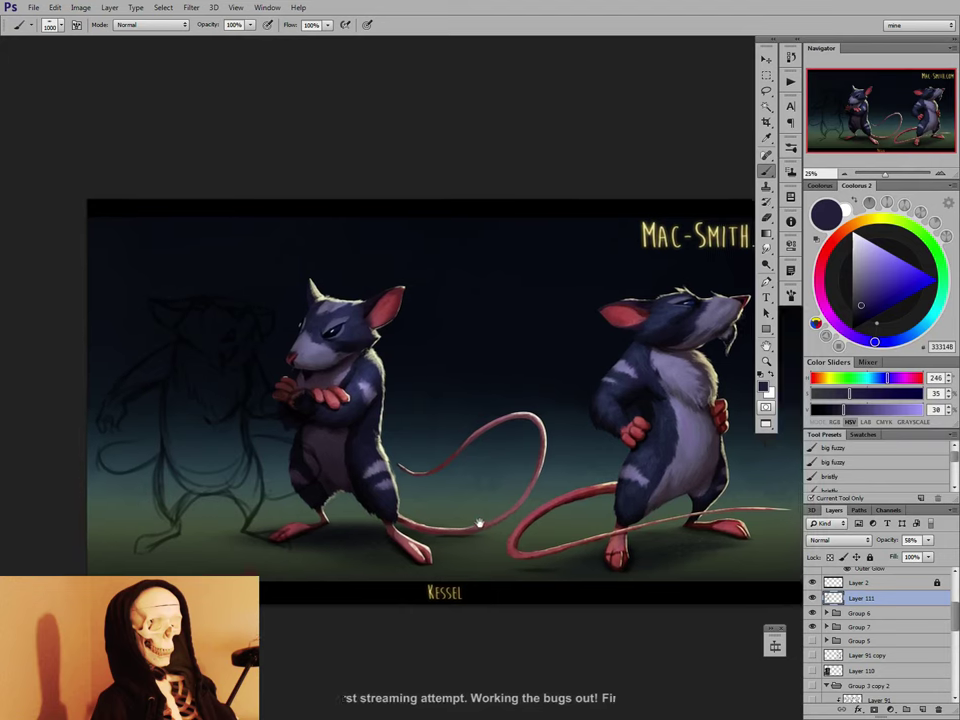
# Move the crossed-arms rat in Group 7 rightward so it stands between the sketch and the title rat, with the tails overlapping.
pyautogui.click(900, 625)
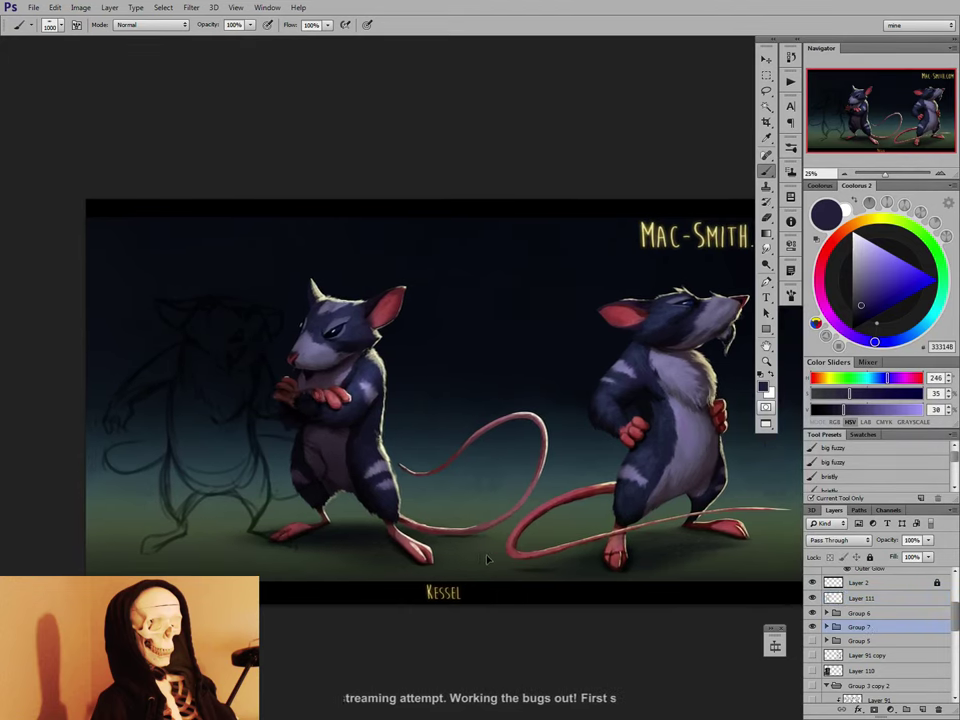
pyautogui.moveTo(488, 559)
pyautogui.mouseDown()
pyautogui.moveTo(561, 572)
pyautogui.moveTo(540, 572)
pyautogui.moveTo(551, 568)
pyautogui.mouseUp()
pyautogui.click(845, 174)
pyautogui.hotkey('ctrl', '+')
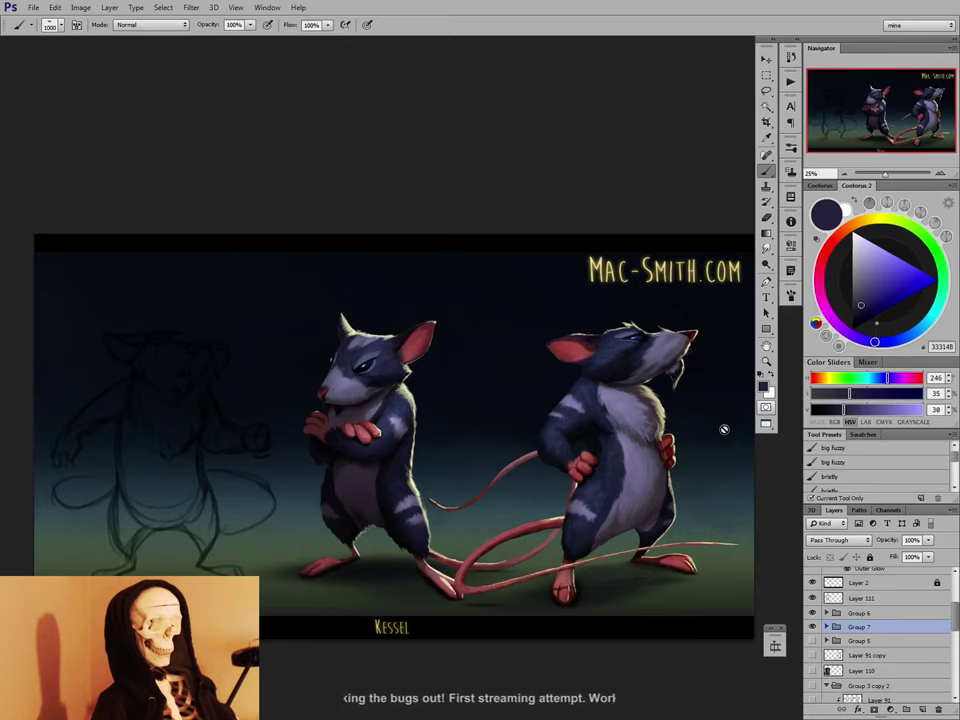
# View the painting in full-screen mode, flip the canvas horizontally to check the composition, and flip it back.
pyautogui.press('f')
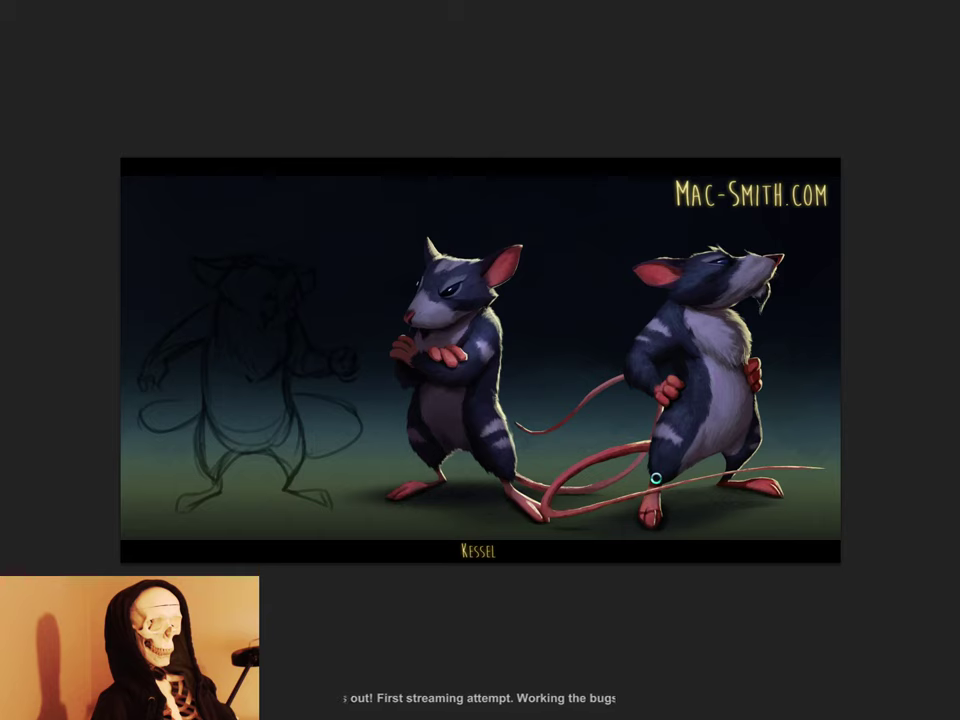
pyautogui.hotkey('ctrl', 'shift', 'h')
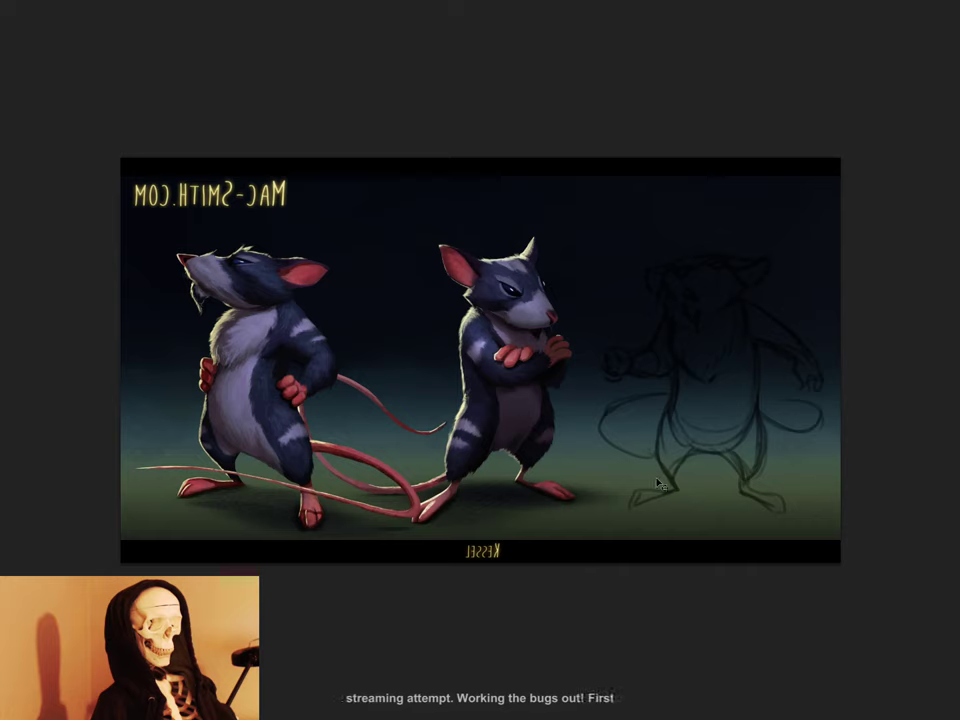
pyautogui.press('m')
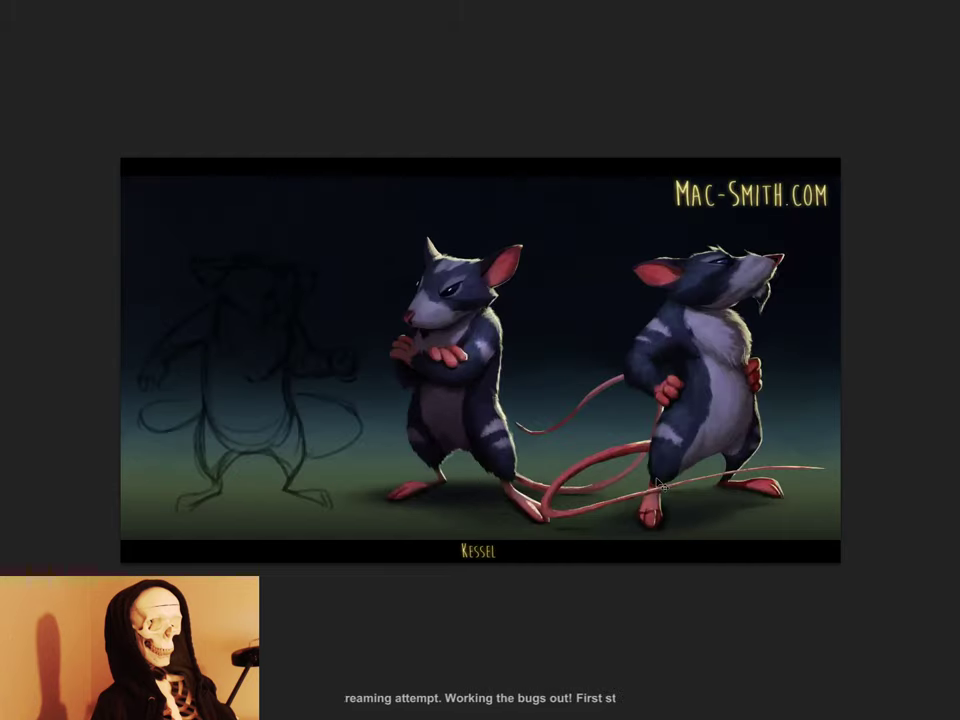